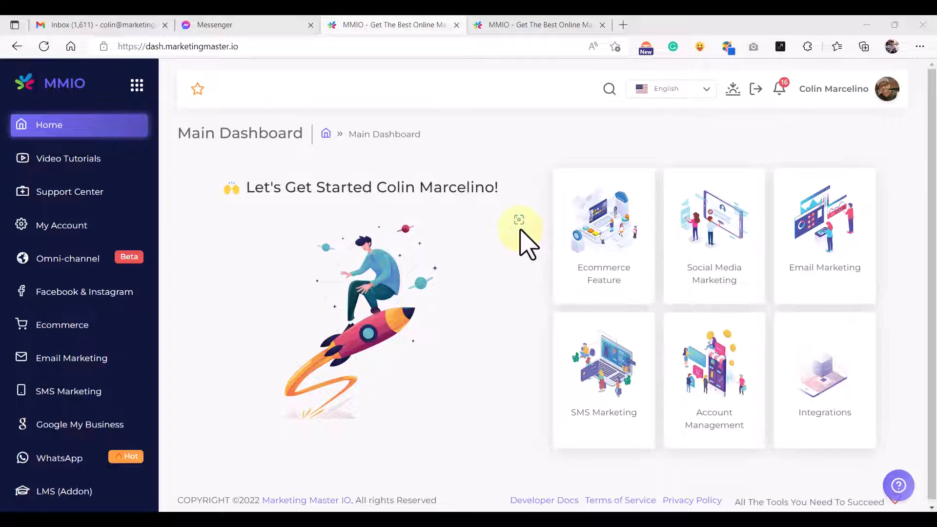
- Switch to the Microsoft Whiteboard showing the 'Terms & Conditions Agreement' title
left_click(707, 526)
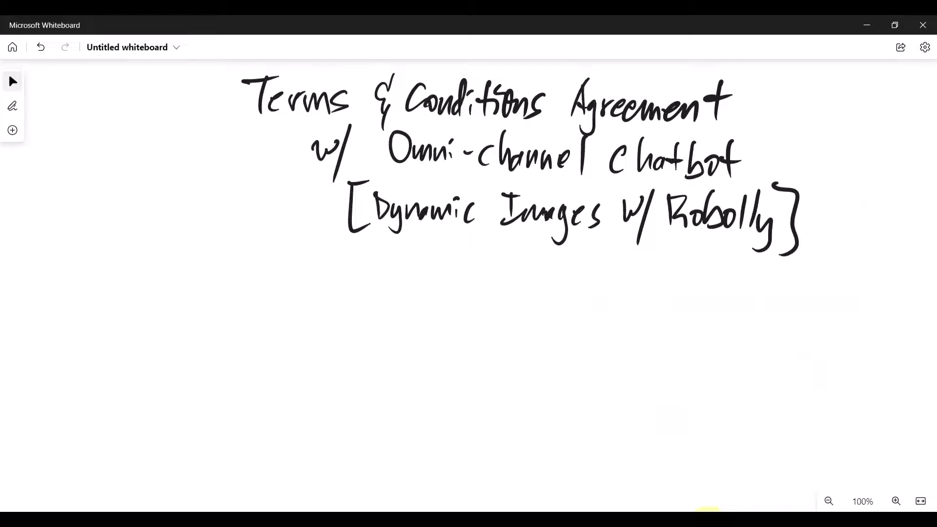
- Handwrite 'Get fullname' under the title and draw the confirm arrow to the next step
left_click(437, 113)
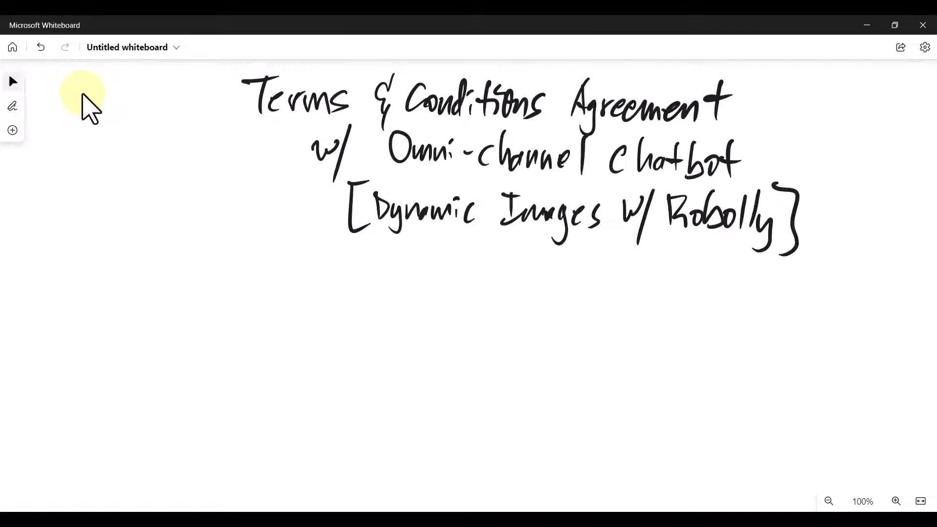
left_click_drag(98, 281, 101, 305)
mouse_move(94, 296)
left_mouse_down()
mouse_move(130, 296)
mouse_move(132, 277)
mouse_move(125, 304)
left_mouse_up()
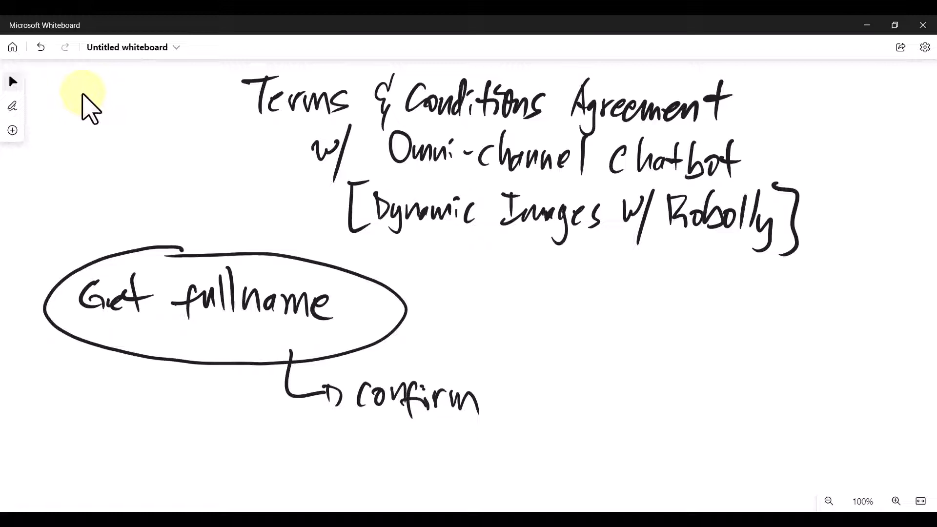
mouse_move(492, 399)
left_mouse_down()
mouse_move(501, 398)
mouse_move(522, 319)
mouse_move(527, 337)
left_mouse_up()
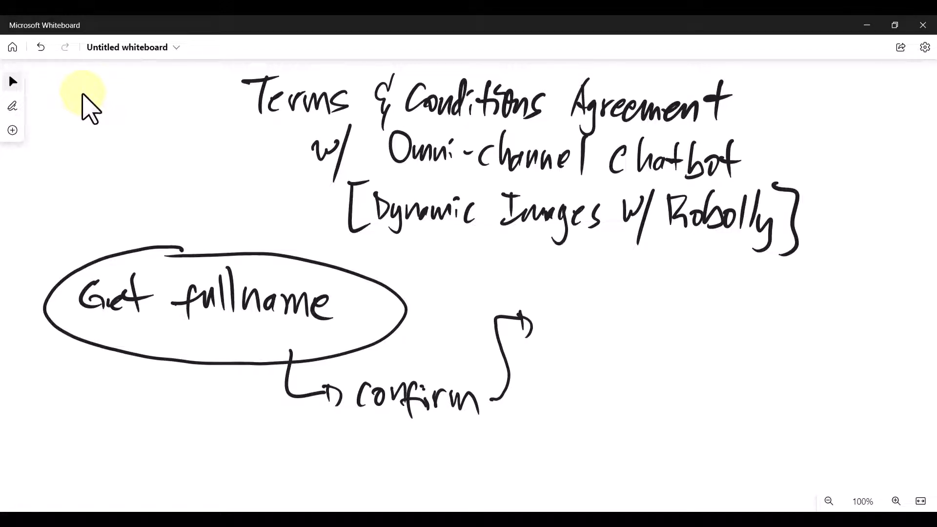
- Write 'Get Email' beside the arrow and circle it
mouse_move(595, 293)
left_mouse_down()
mouse_move(619, 320)
mouse_move(639, 307)
left_mouse_up()
mouse_move(672, 295)
left_mouse_down()
mouse_move(681, 323)
mouse_move(683, 305)
left_mouse_up()
left_click_drag(663, 326, 724, 327)
left_click_drag(731, 291, 732, 331)
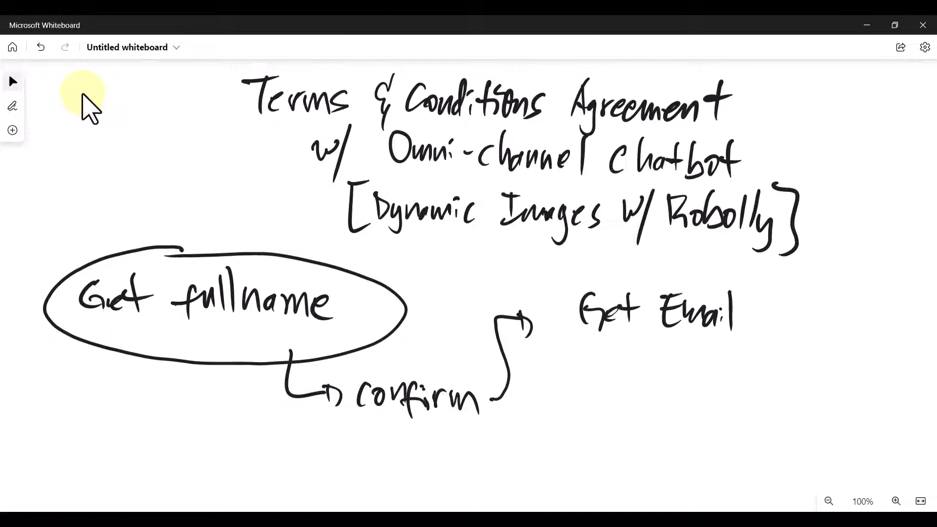
left_click_drag(670, 267, 680, 267)
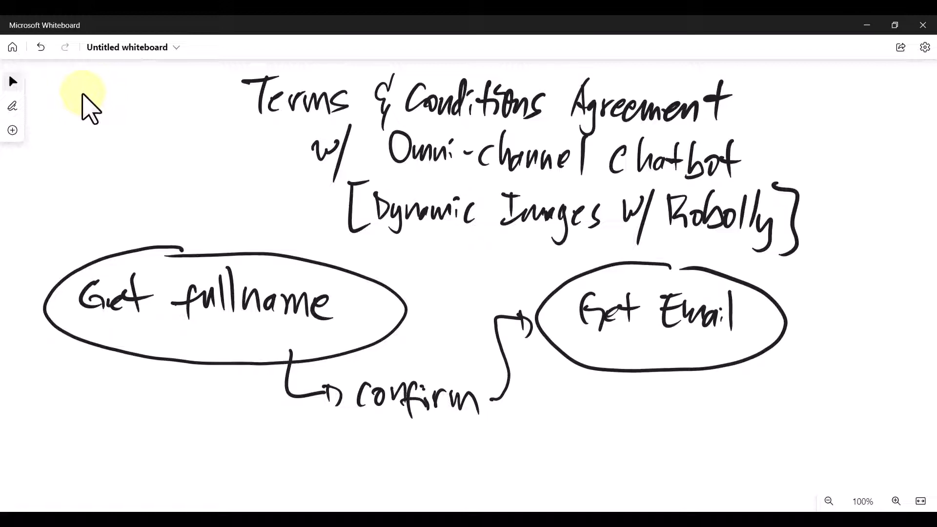
- Draw a downward arrow below Get Email and write 'Confirm' under it
left_click_drag(688, 373, 686, 407)
left_click_drag(666, 406, 696, 411)
left_click_drag(634, 448, 629, 470)
mouse_move(635, 456)
left_mouse_down()
mouse_move(666, 469)
mouse_move(664, 487)
mouse_move(673, 460)
left_mouse_up()
mouse_move(692, 461)
left_mouse_down()
mouse_move(694, 478)
mouse_move(720, 460)
left_mouse_up()
mouse_move(722, 476)
left_mouse_down()
mouse_move(730, 460)
mouse_move(741, 477)
left_mouse_up()
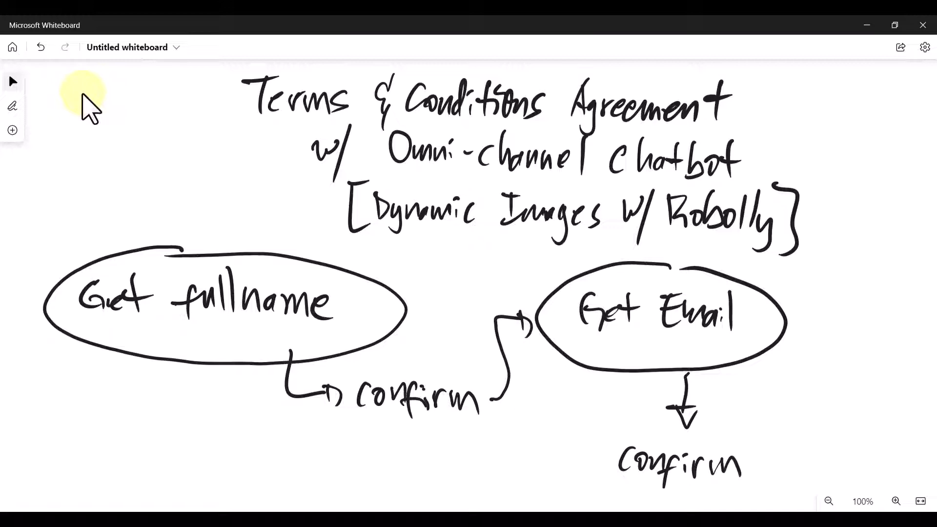
scroll(429, 307, "down", 2)
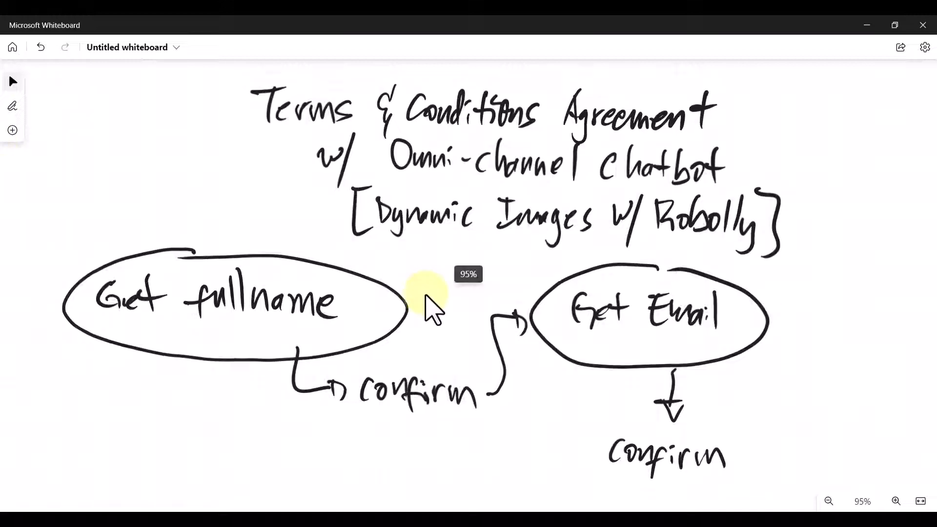
scroll(430, 239, "down", 3)
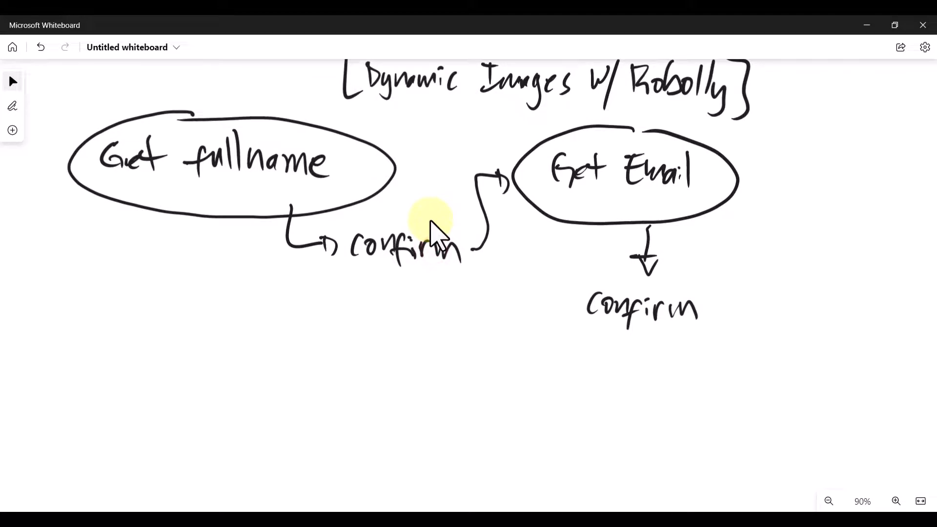
- Draw a connector down from Confirm to a circled 'Send Terms & Cond.' step
mouse_move(639, 337)
left_mouse_down()
mouse_move(457, 362)
mouse_move(438, 383)
left_mouse_up()
left_click_drag(429, 391, 448, 393)
mouse_move(350, 422)
left_mouse_down()
mouse_move(332, 453)
mouse_move(391, 452)
left_mouse_up()
left_click_drag(436, 429, 439, 450)
mouse_move(423, 427)
left_mouse_down()
mouse_move(450, 422)
mouse_move(458, 445)
mouse_move(477, 434)
mouse_move(509, 453)
left_mouse_up()
left_click_drag(553, 413, 565, 470)
mouse_move(609, 418)
left_mouse_down()
mouse_move(607, 445)
mouse_move(635, 454)
left_mouse_up()
left_click_drag(649, 413, 653, 455)
left_click(662, 450)
mouse_move(413, 390)
left_mouse_down()
mouse_move(401, 383)
mouse_move(282, 472)
mouse_move(586, 510)
mouse_move(707, 411)
mouse_move(487, 400)
left_mouse_up()
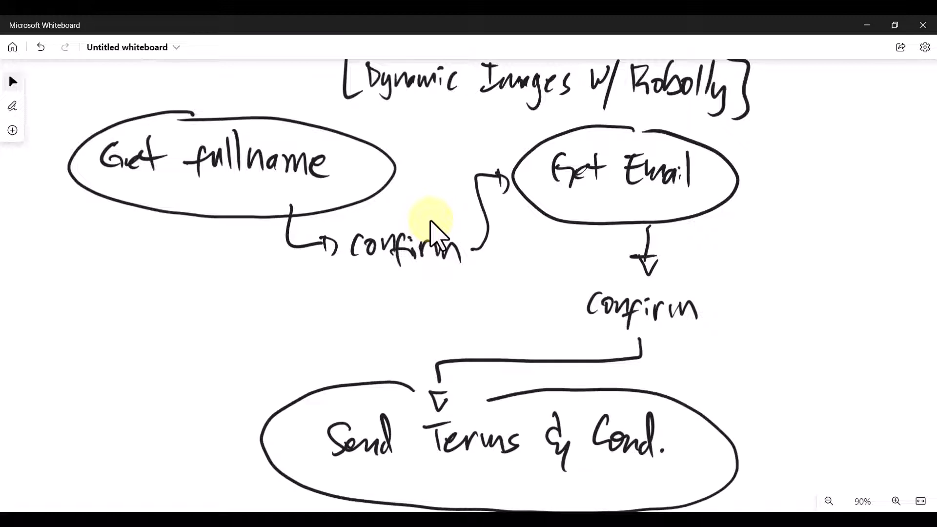
- Draw a 'Not' branch from the ellipse down-left to a circled 'Confirm'
scroll(512, 317, "down", 1)
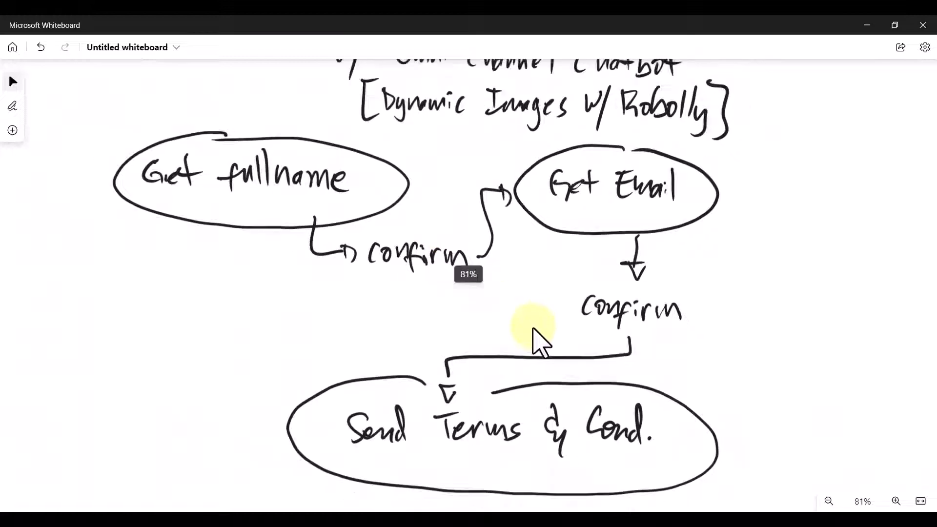
scroll(805, 278, "down", 3)
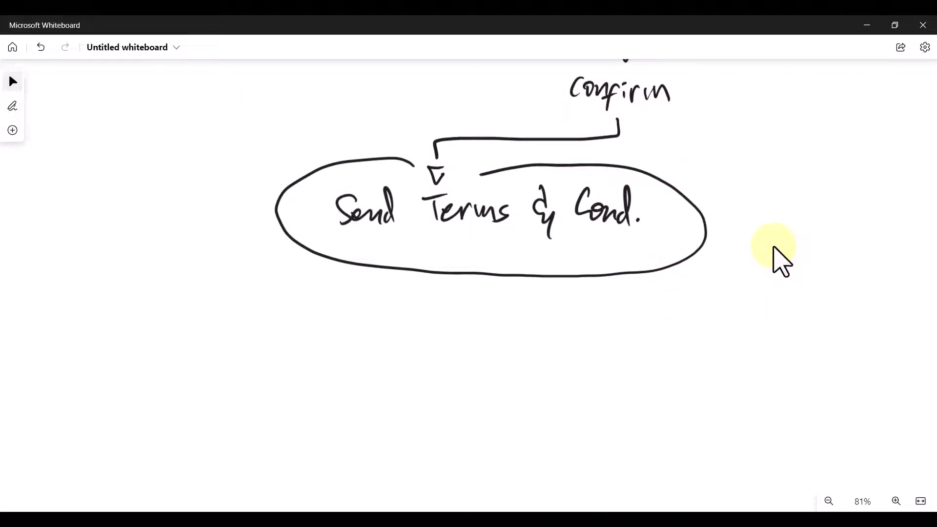
mouse_move(462, 281)
left_mouse_down()
mouse_move(379, 336)
mouse_move(278, 348)
left_mouse_up()
left_click_drag(338, 337, 345, 315)
left_click_drag(202, 354, 240, 379)
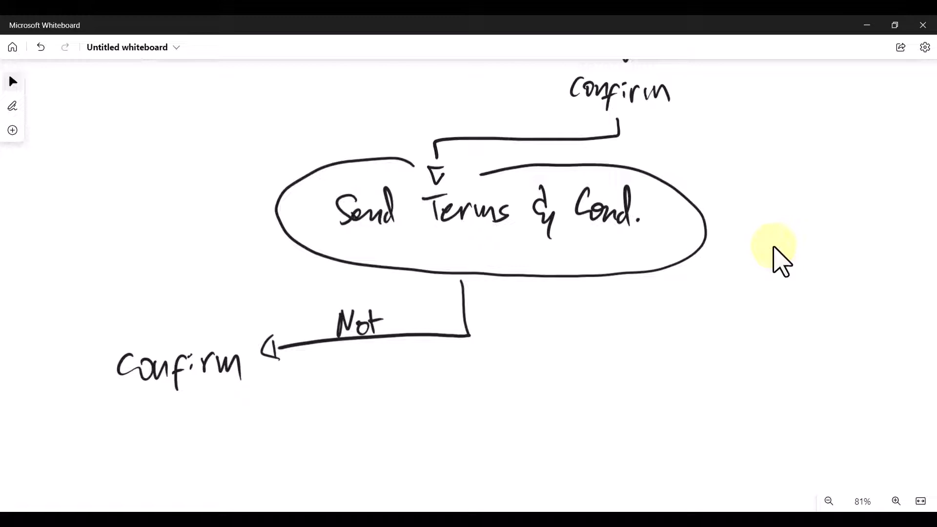
mouse_move(196, 332)
left_mouse_down()
mouse_move(138, 326)
mouse_move(253, 404)
mouse_move(198, 334)
mouse_move(124, 271)
mouse_move(139, 266)
mouse_move(113, 275)
left_mouse_up()
- Add an arrow up from the Confirm ellipse to 'End'
mouse_move(69, 200)
left_mouse_down()
mouse_move(87, 229)
mouse_move(84, 218)
left_mouse_up()
mouse_move(57, 204)
left_mouse_down()
mouse_move(79, 197)
mouse_move(105, 225)
left_mouse_up()
left_click_drag(115, 213, 114, 228)
left_click_drag(116, 183, 118, 227)
left_click_drag(69, 199, 97, 194)
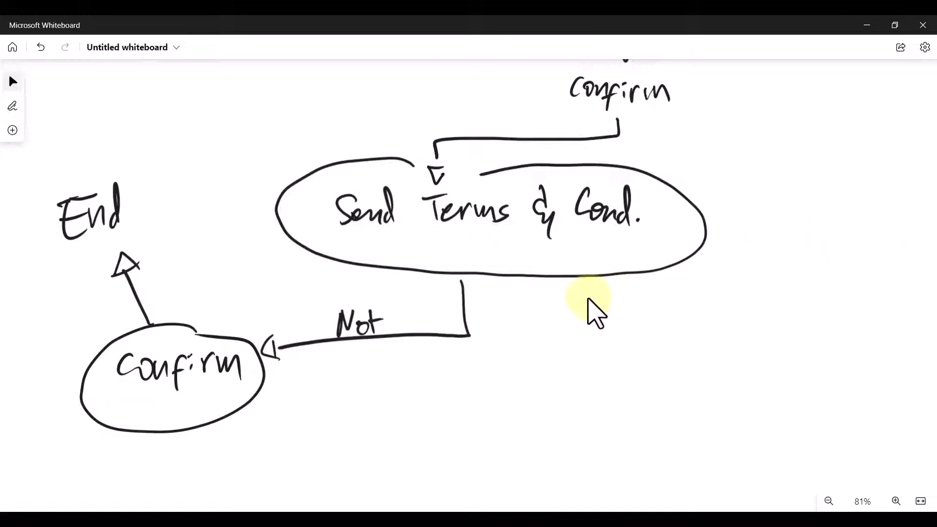
- Draw a line down from the branch junction and write 'Send Email'
scroll(590, 310, "down", 2)
left_click_drag(590, 355, 582, 246)
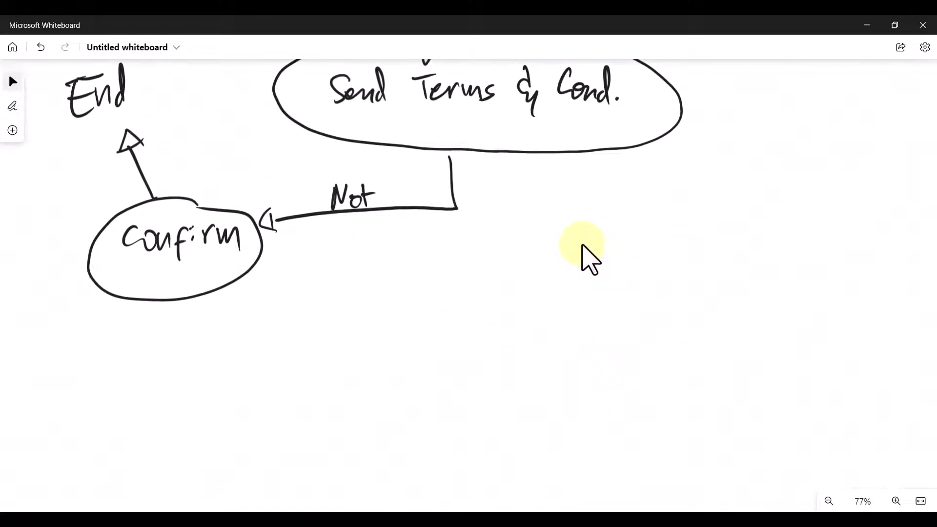
mouse_move(458, 210)
left_mouse_down()
mouse_move(477, 330)
mouse_move(483, 327)
mouse_move(478, 352)
left_mouse_up()
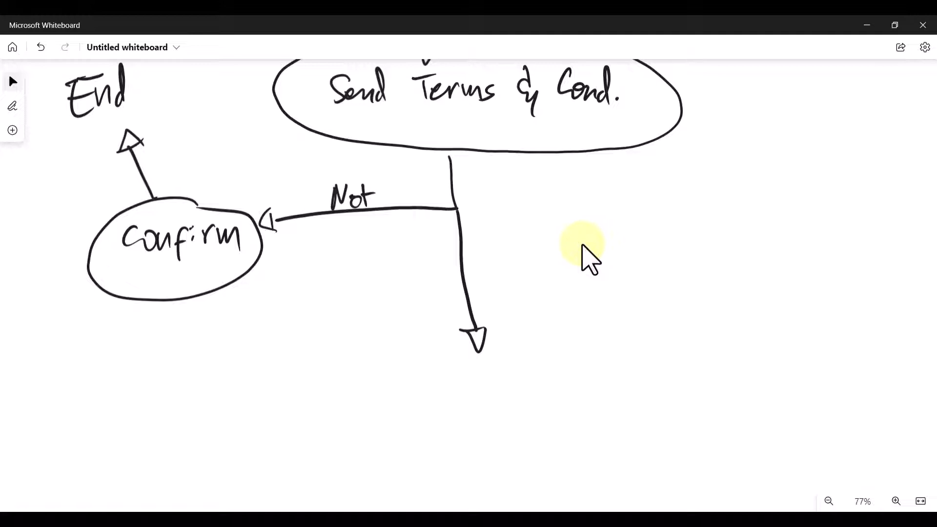
mouse_move(418, 376)
left_mouse_down()
mouse_move(401, 413)
mouse_move(448, 400)
mouse_move(464, 408)
left_mouse_up()
left_click_drag(462, 363, 476, 407)
mouse_move(542, 370)
left_mouse_down()
mouse_move(517, 389)
mouse_move(588, 400)
left_mouse_up()
left_click(581, 366)
mouse_move(597, 361)
left_mouse_down()
mouse_move(599, 406)
mouse_move(683, 379)
mouse_move(682, 392)
mouse_move(765, 390)
left_mouse_up()
- Add arrows from Send Email to 'Customer' and down to 'Admin'
left_click_drag(793, 367, 845, 405)
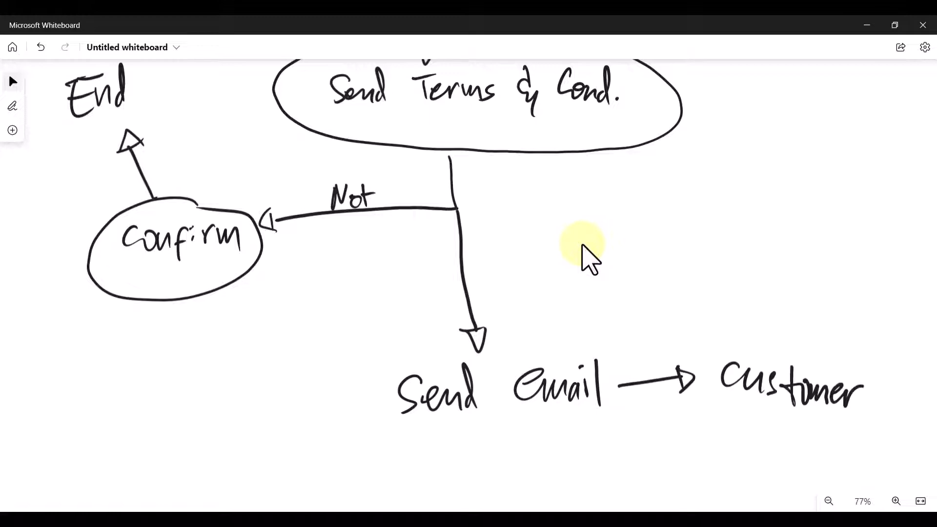
left_click_drag(776, 390, 809, 388)
left_click_drag(835, 393, 867, 387)
scroll(583, 246, "down", 2)
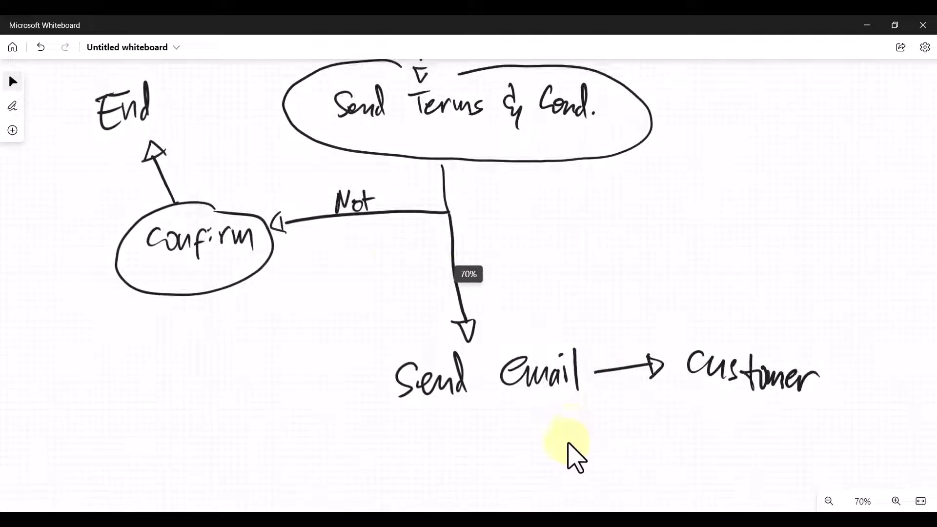
scroll(575, 456, "down", 3)
left_click_drag(489, 302, 546, 361)
left_click_drag(565, 374, 593, 371)
left_click_drag(596, 326, 593, 374)
left_click_drag(612, 352, 642, 380)
mouse_move(659, 358)
left_mouse_down()
mouse_move(661, 379)
mouse_move(678, 383)
left_mouse_up()
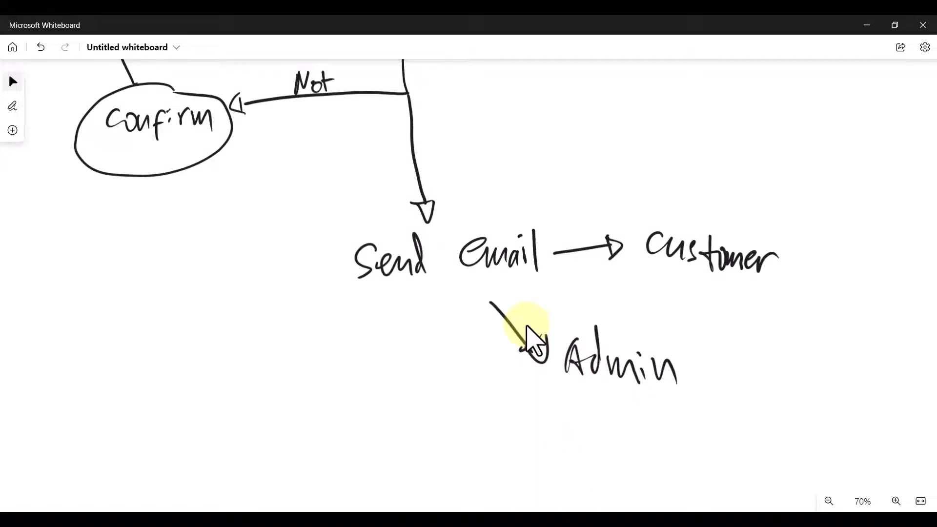
- Draw a brace joining Customer and Admin to 'Thank-you Message'
mouse_move(772, 287)
left_mouse_down()
mouse_move(805, 331)
mouse_move(733, 412)
left_mouse_up()
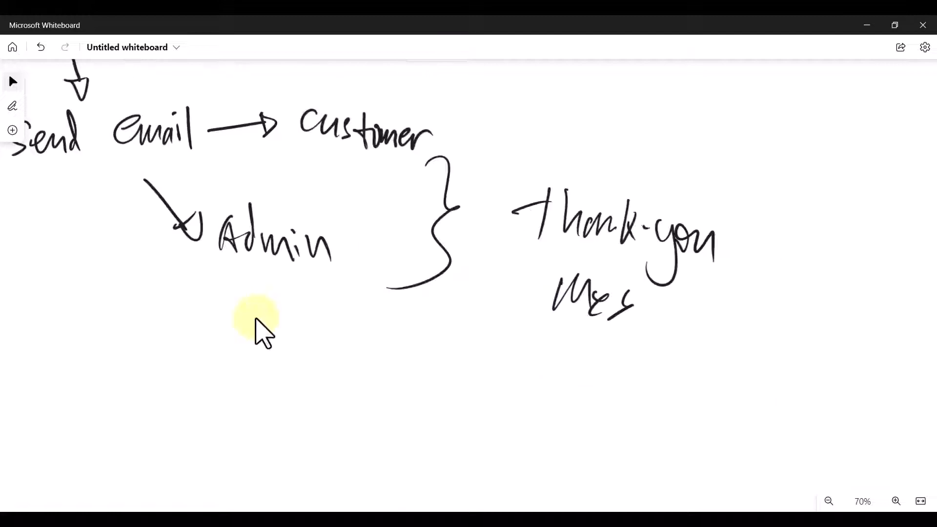
left_click_drag(643, 299, 629, 319)
left_click_drag(653, 300, 658, 320)
mouse_move(673, 301)
left_mouse_down()
mouse_move(661, 346)
mouse_move(705, 325)
left_mouse_up()
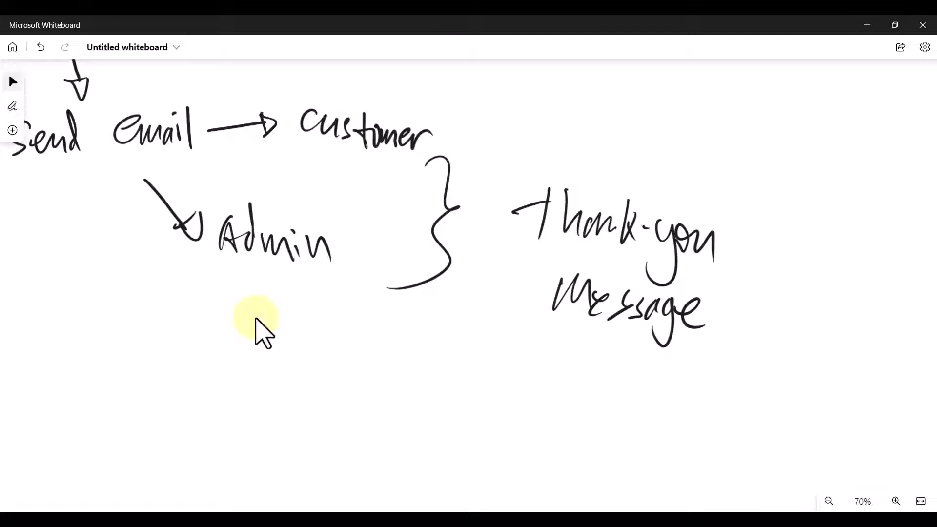
scroll(359, 383, "down", 1)
scroll(419, 420, "up", 3)
scroll(420, 419, "left", 3)
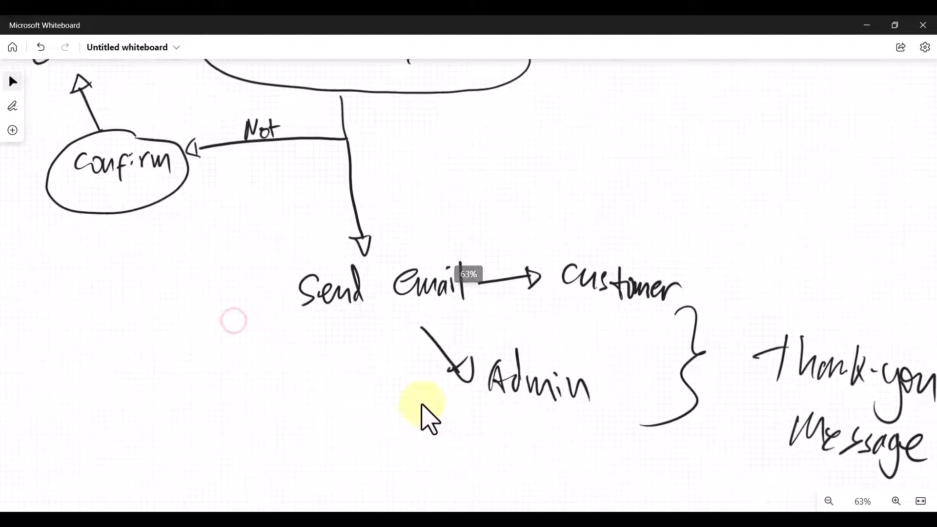
scroll(419, 410, "down", 5)
scroll(419, 410, "up", 5)
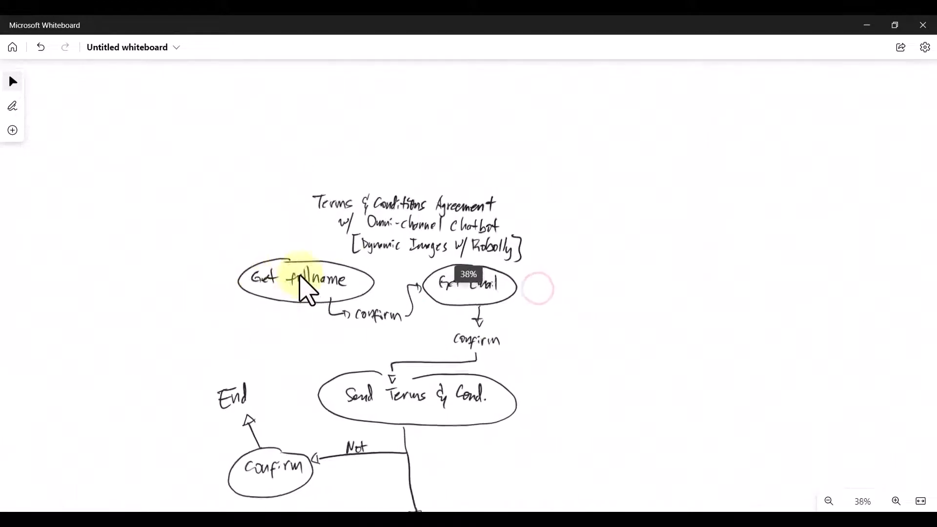
- Draw loops from the confirm steps back to Get fullname and Get Email, undoing a stray stroke
left_click(301, 279)
scroll(331, 293, "up", 5)
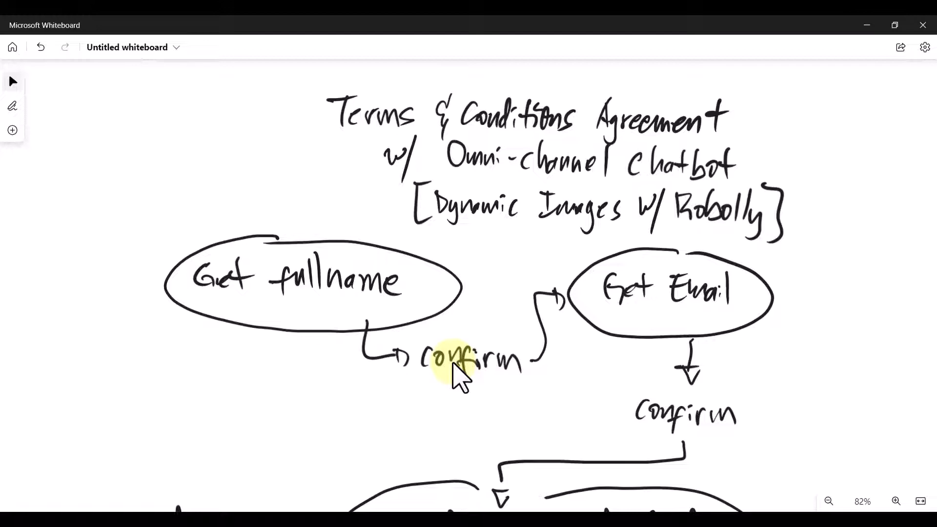
mouse_move(443, 383)
left_mouse_down()
mouse_move(358, 427)
mouse_move(166, 391)
mouse_move(185, 337)
mouse_move(198, 358)
left_mouse_up()
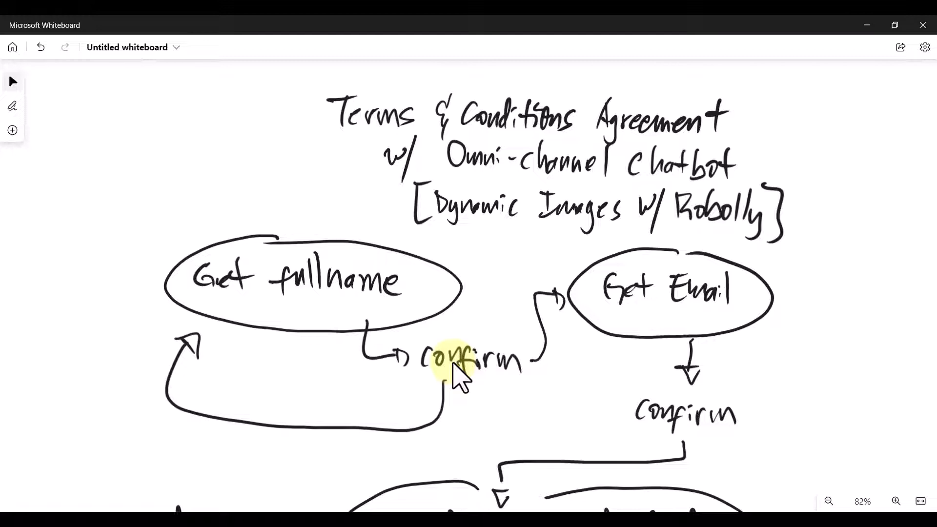
left_click_drag(815, 464, 503, 337)
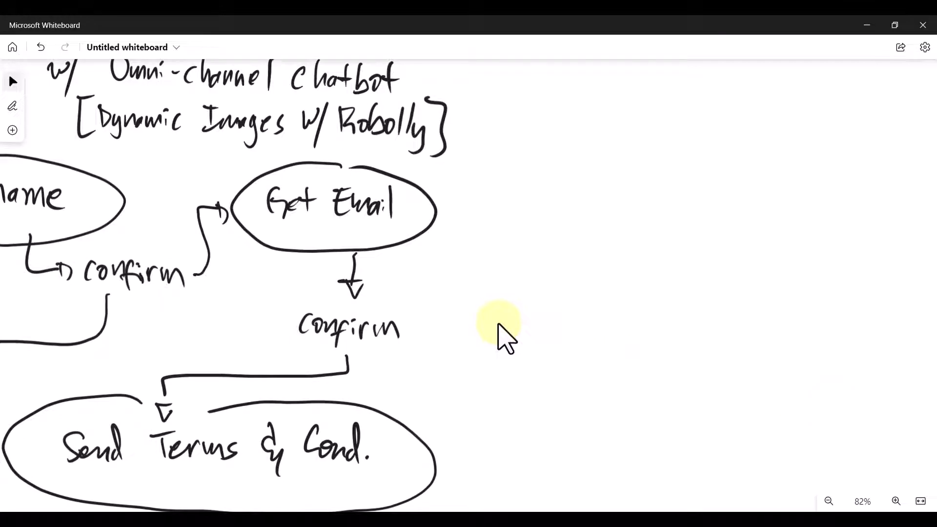
key("ctrl+z")
mouse_move(414, 326)
left_mouse_down()
mouse_move(476, 327)
mouse_move(488, 205)
mouse_move(445, 210)
left_mouse_up()
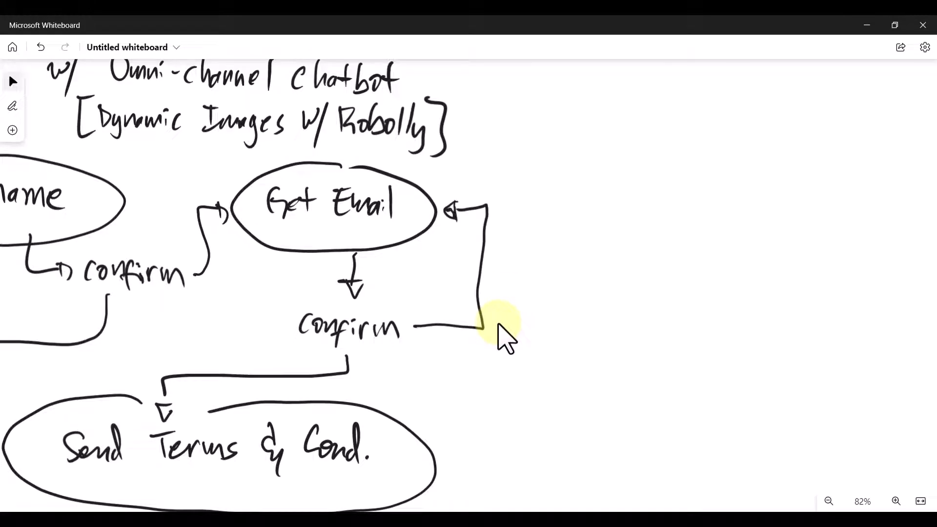
- Connect the lower Confirm ellipse to Send Email and circle Send Email
scroll(508, 336, "down", 3)
scroll(504, 398, "left", 5)
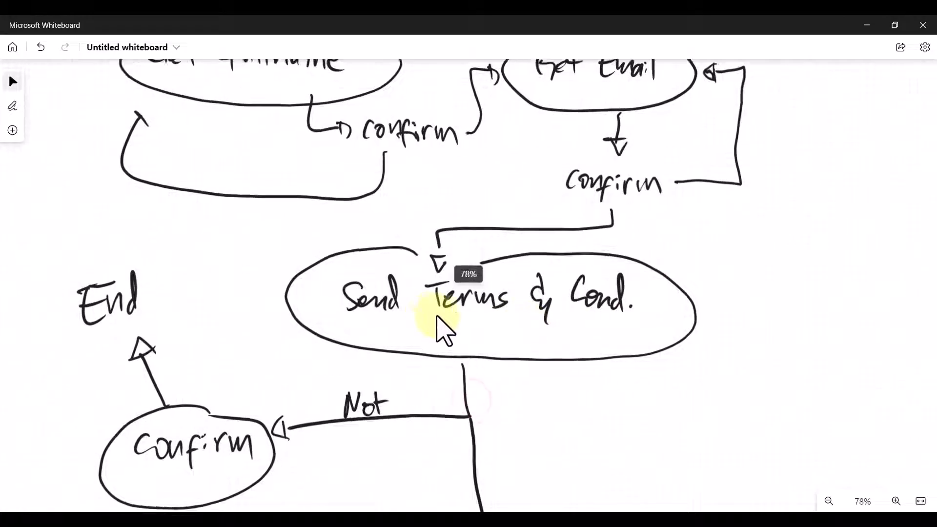
scroll(493, 320, "down", 1)
scroll(459, 352, "left", 3)
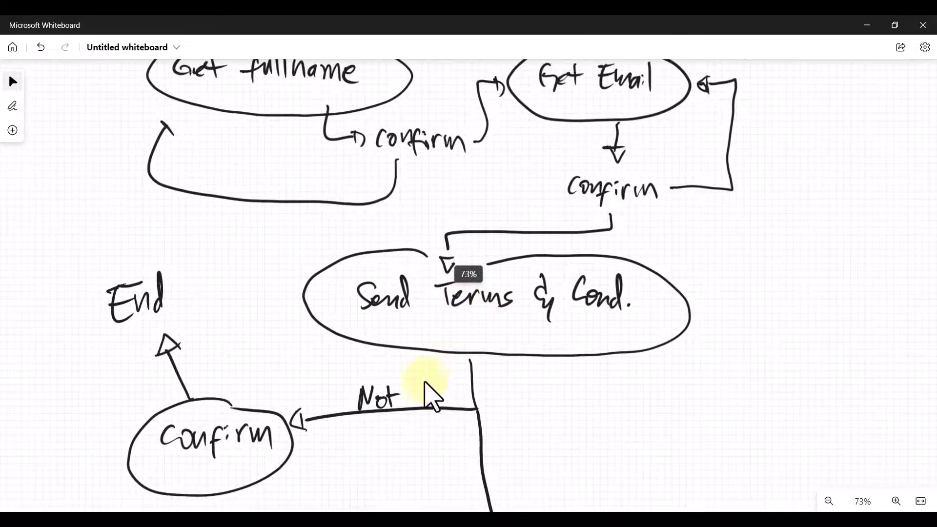
left_click_drag(424, 382, 496, 310)
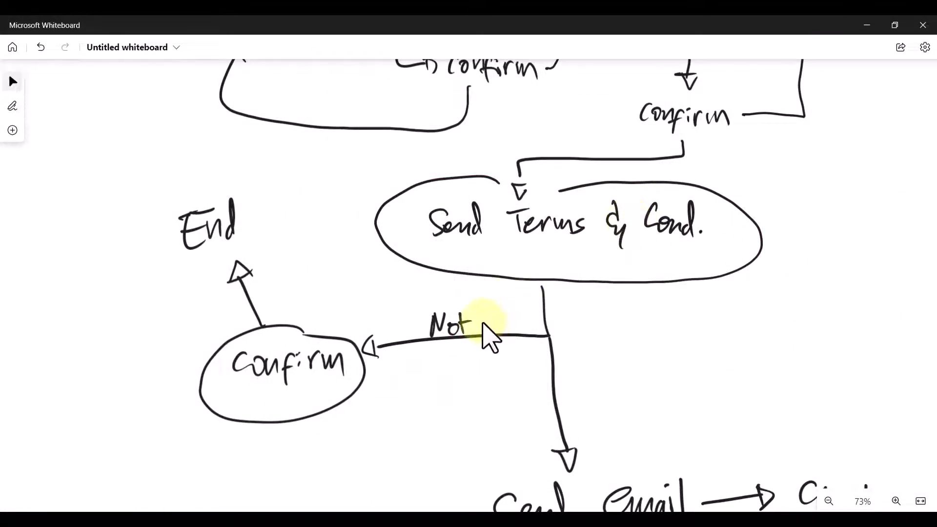
scroll(483, 323, "up", 2)
scroll(478, 326, "down", 1)
left_click_drag(385, 390, 446, 411)
left_click_drag(328, 306, 360, 367)
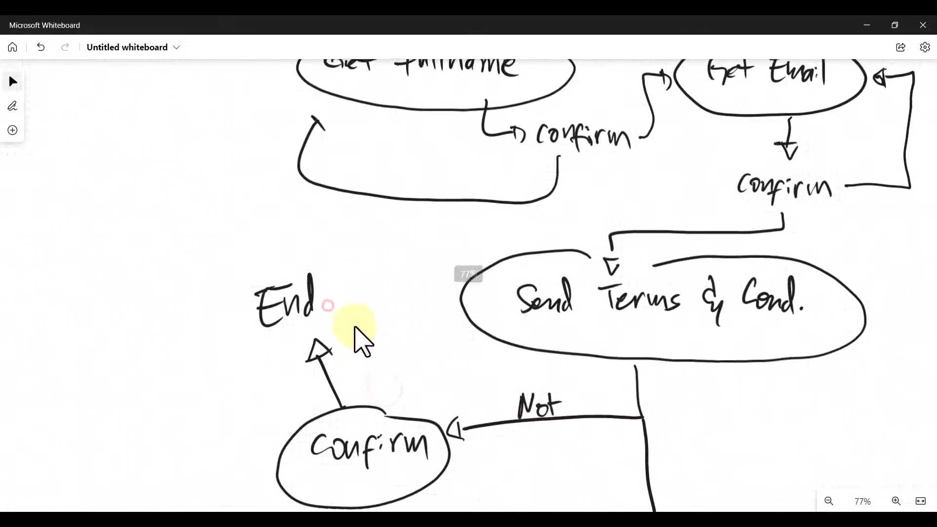
left_click_drag(355, 327, 353, 323)
scroll(318, 294, "down", 3)
left_click_drag(430, 355, 245, 195)
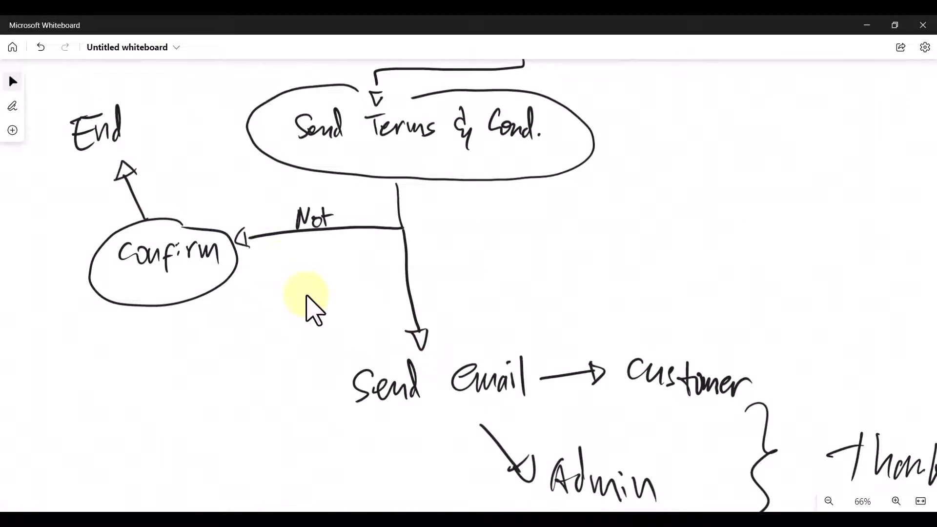
mouse_move(170, 306)
left_mouse_down()
mouse_move(205, 373)
mouse_move(361, 384)
mouse_move(351, 401)
left_mouse_up()
mouse_move(345, 372)
left_mouse_down()
mouse_move(361, 380)
mouse_move(353, 400)
left_mouse_up()
mouse_move(479, 340)
left_mouse_down()
mouse_move(358, 407)
mouse_move(480, 331)
left_mouse_up()
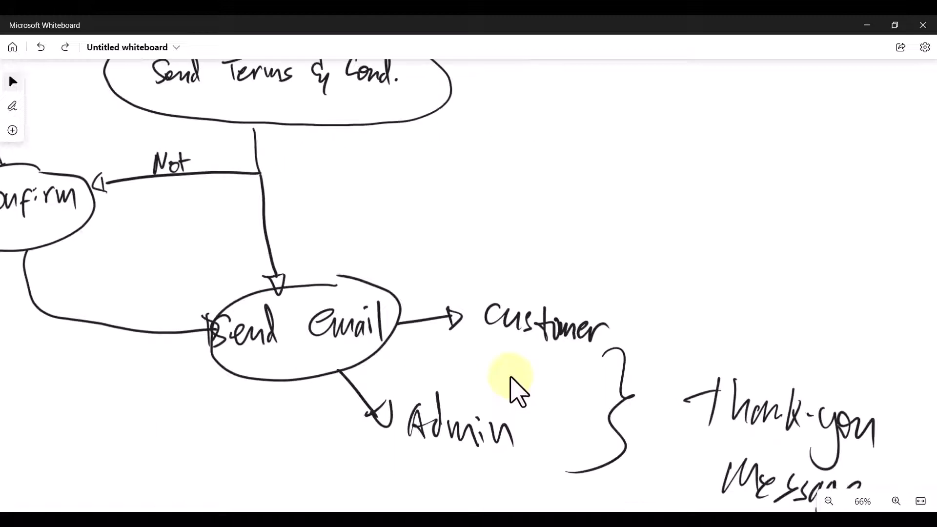
- Draw a dashed arrow up-right from Send Email and write 'Terms & Cond.'
left_click_drag(377, 277, 387, 273)
left_click_drag(401, 261, 429, 240)
left_click_drag(439, 233, 467, 215)
mouse_move(469, 204)
left_mouse_down()
mouse_move(473, 225)
mouse_move(481, 222)
left_mouse_up()
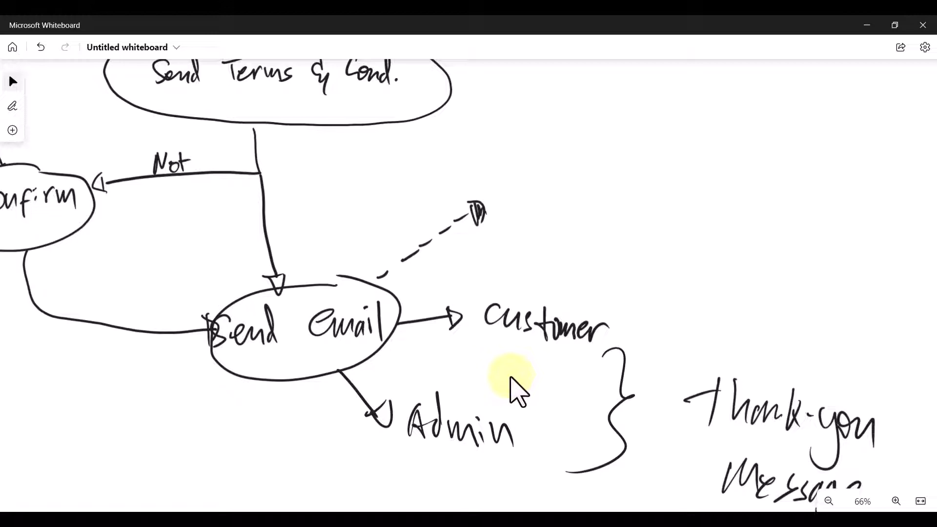
left_click_drag(531, 155, 534, 178)
left_click_drag(519, 154, 541, 148)
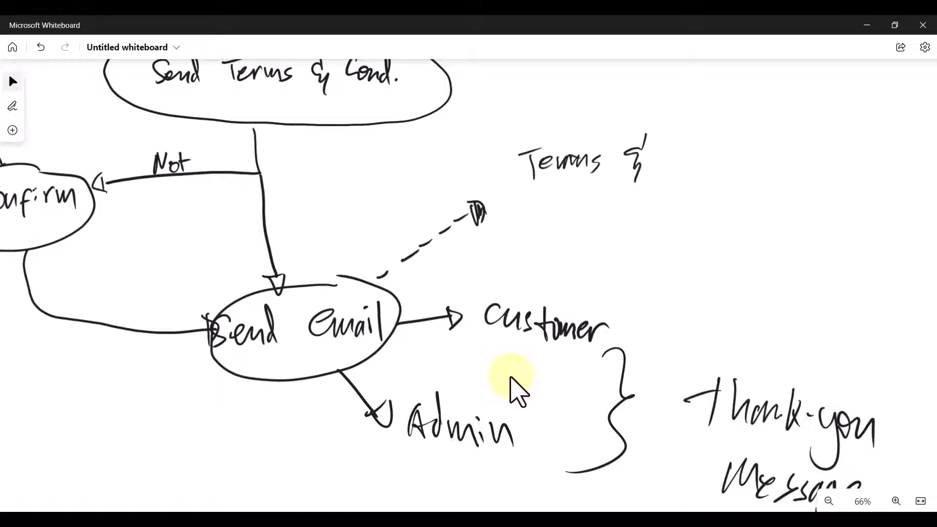
left_click_drag(675, 150, 682, 162)
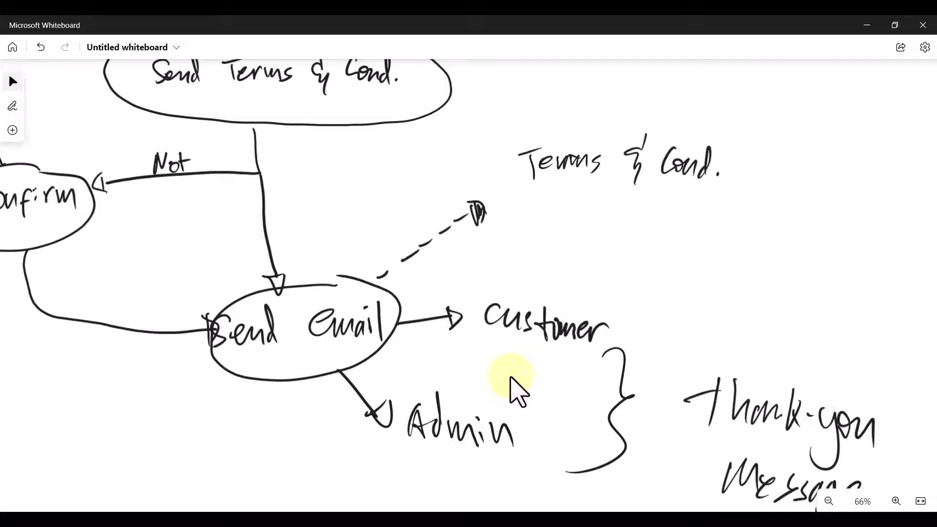
- Write 'PDF (Date)' under the note and zoom out to 32% to show the diagram
mouse_move(583, 188)
left_mouse_down()
mouse_move(584, 225)
mouse_move(585, 211)
left_mouse_up()
left_click_drag(601, 191, 602, 227)
left_click_drag(617, 197, 617, 224)
mouse_move(615, 195)
left_mouse_down()
mouse_move(641, 195)
mouse_move(668, 242)
left_mouse_up()
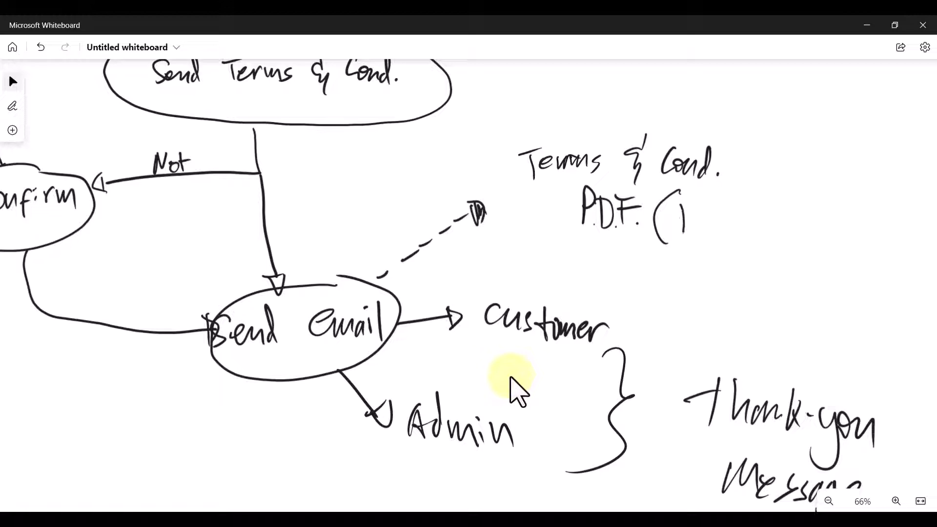
left_click_drag(718, 202, 716, 238)
left_click_drag(711, 220, 723, 219)
left_click_drag(724, 228, 735, 234)
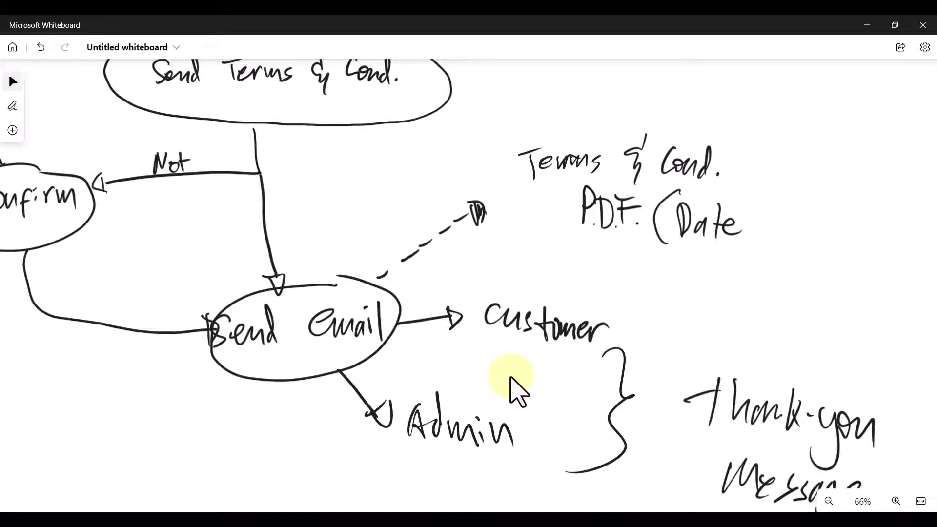
left_click_drag(743, 191, 740, 251)
scroll(552, 419, "down", 3)
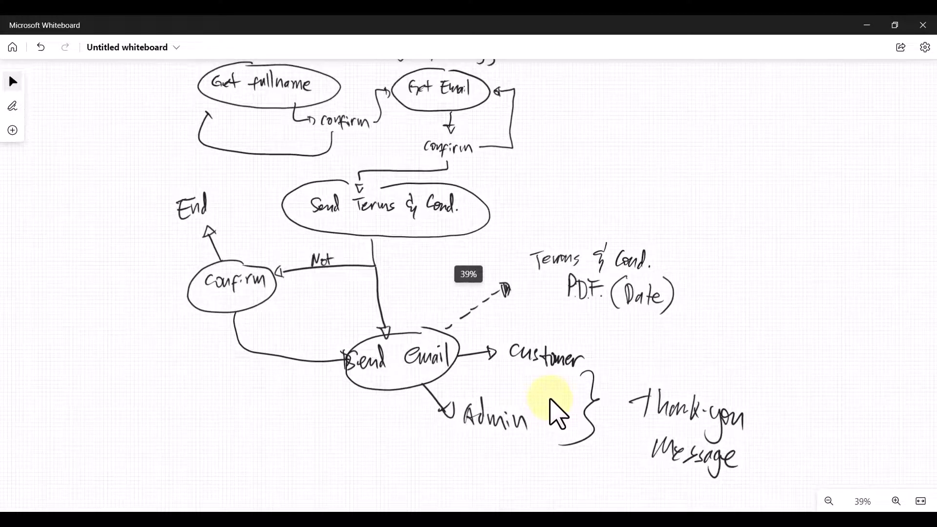
scroll(550, 399, "down", 2)
left_click_drag(652, 165, 657, 189)
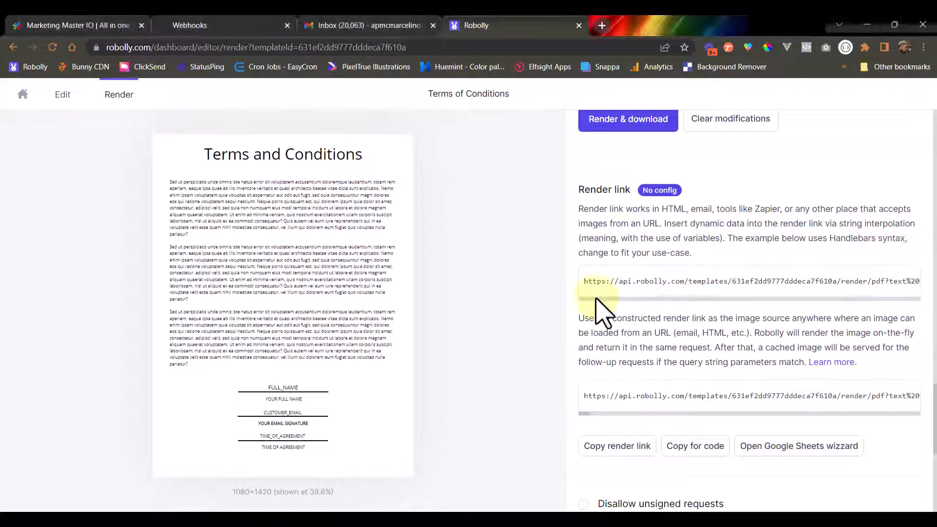
- Inspect the Robolly render link and its TEXT_CONTENT_VARIABLE, then switch to the Messenger browser window
left_click_drag(588, 281, 675, 282)
left_click_drag(634, 312, 654, 286)
double_click(653, 282)
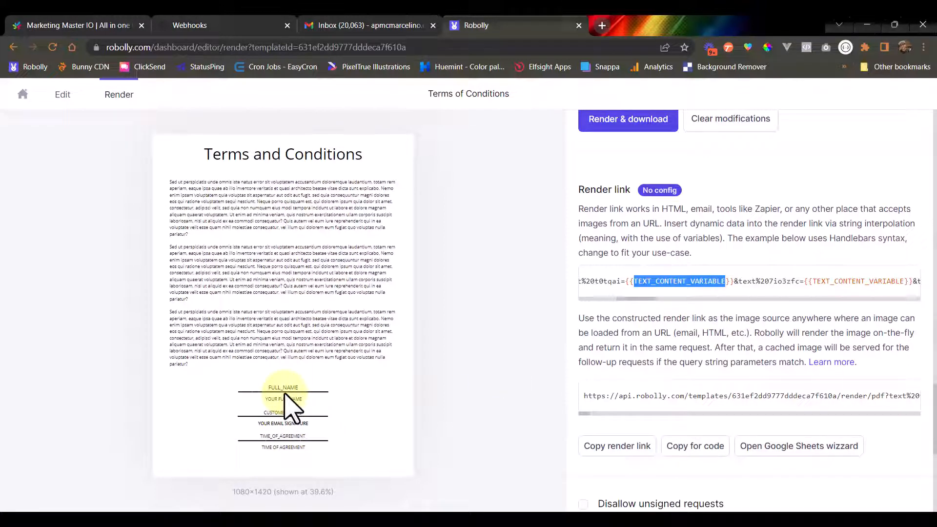
scroll(654, 328, "up", 15)
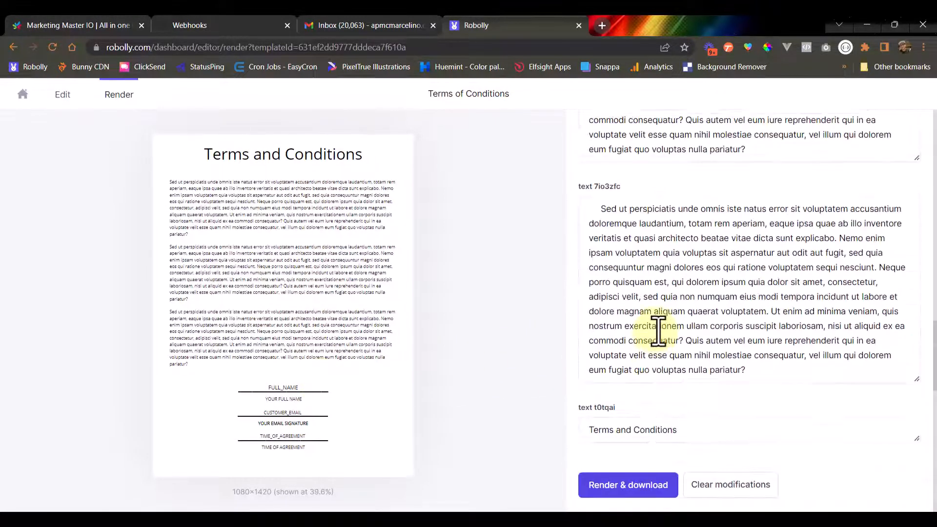
scroll(654, 328, "up", 10)
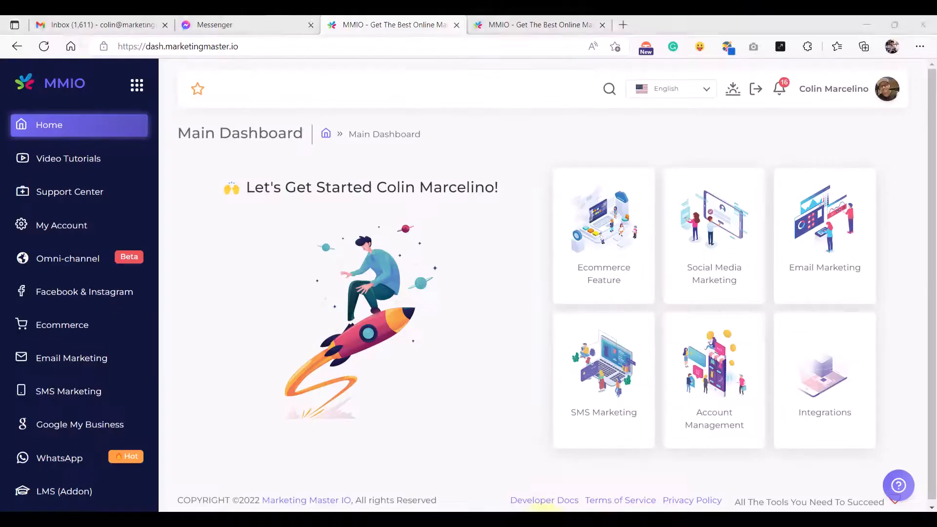
left_click(237, 19)
- Send 'terms' to start the Filhomes chatbot, then submit a partial full name
left_click(309, 481)
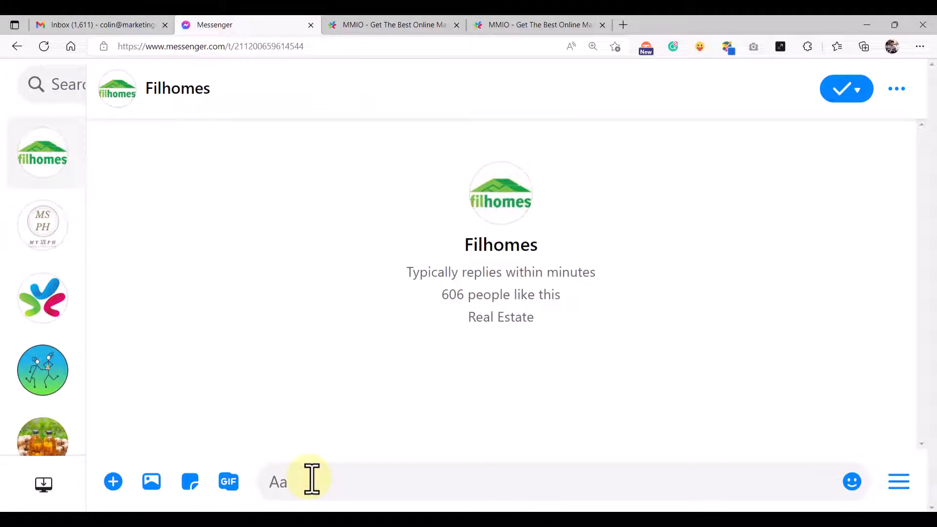
type("terms")
key("Return")
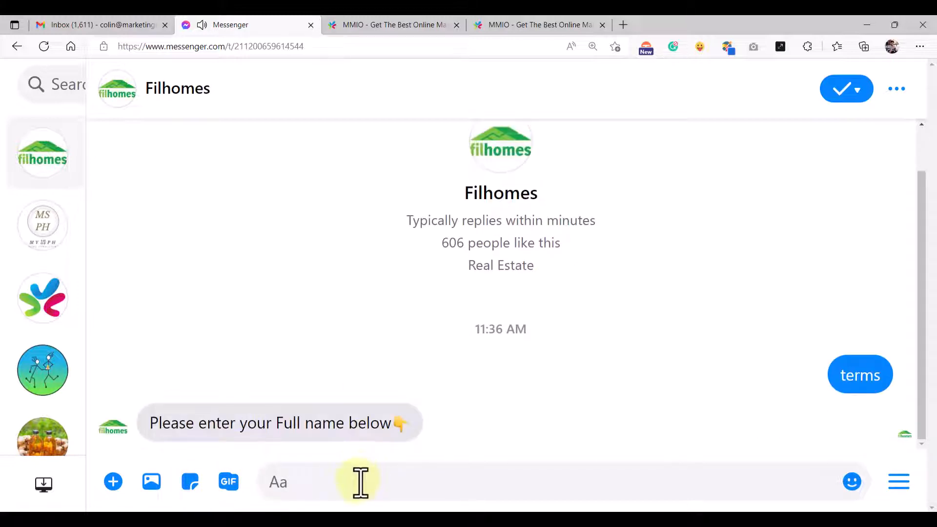
type("Jo")
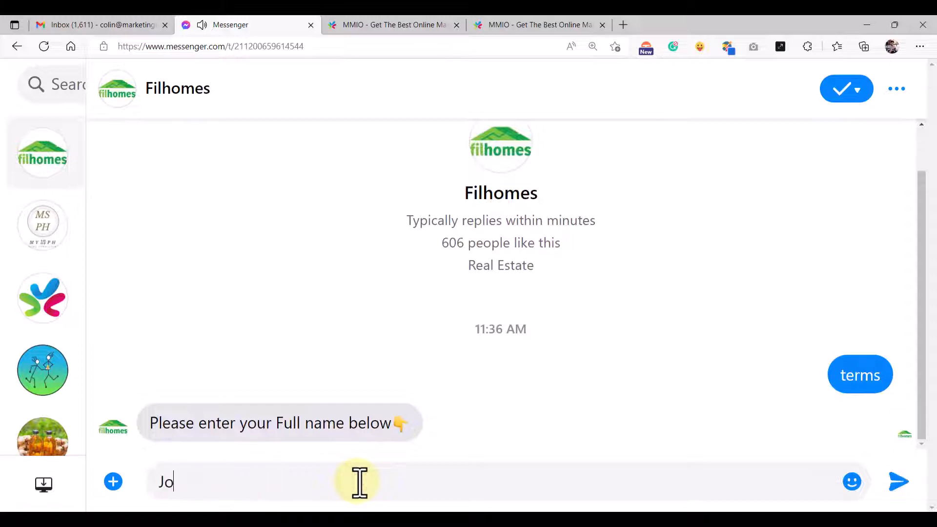
type("hn Doe")
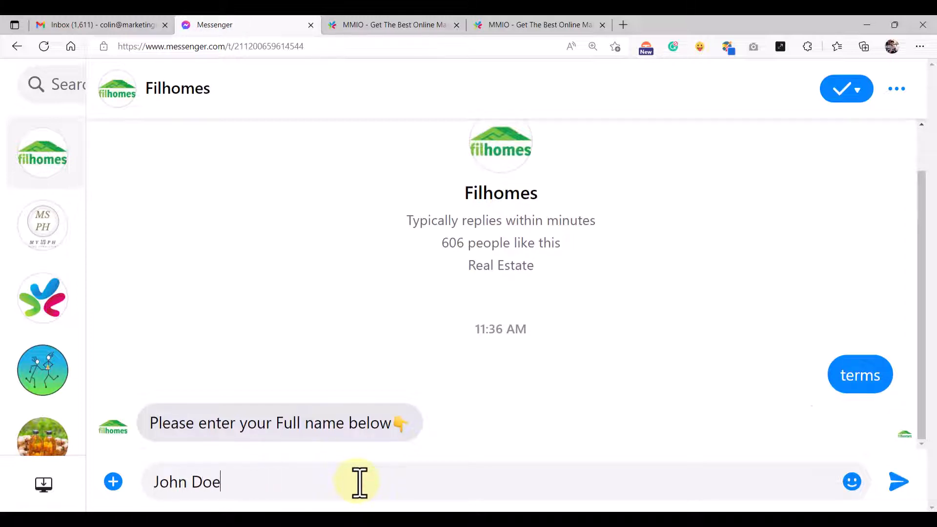
key("Return")
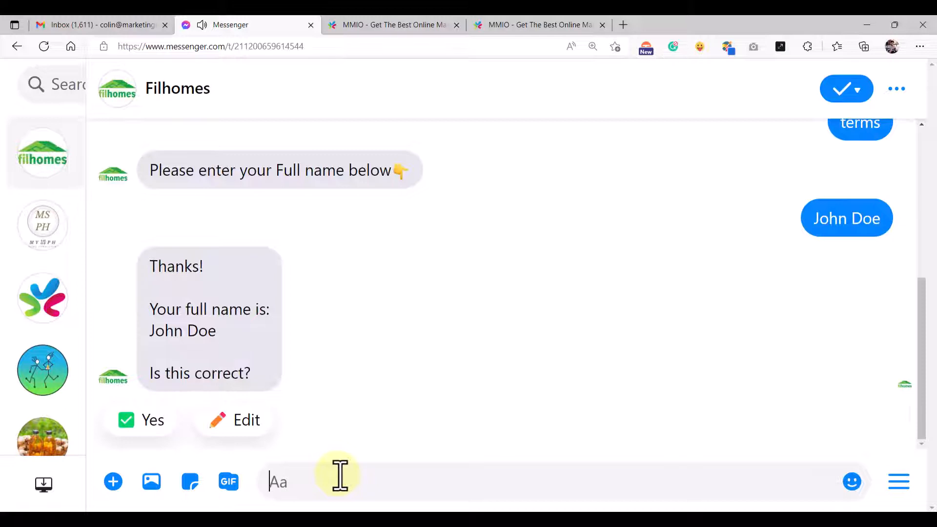
- Choose Edit and resend the corrected full name
left_click(243, 422)
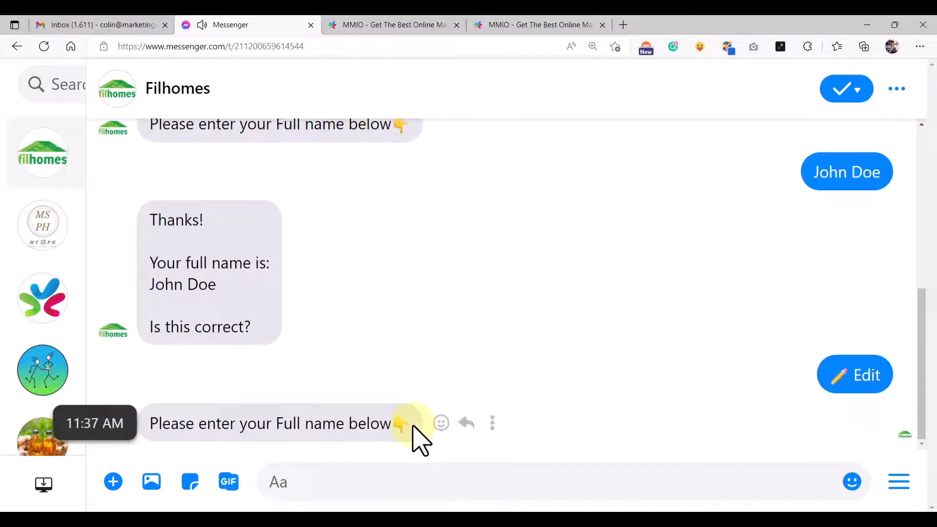
left_click(346, 474)
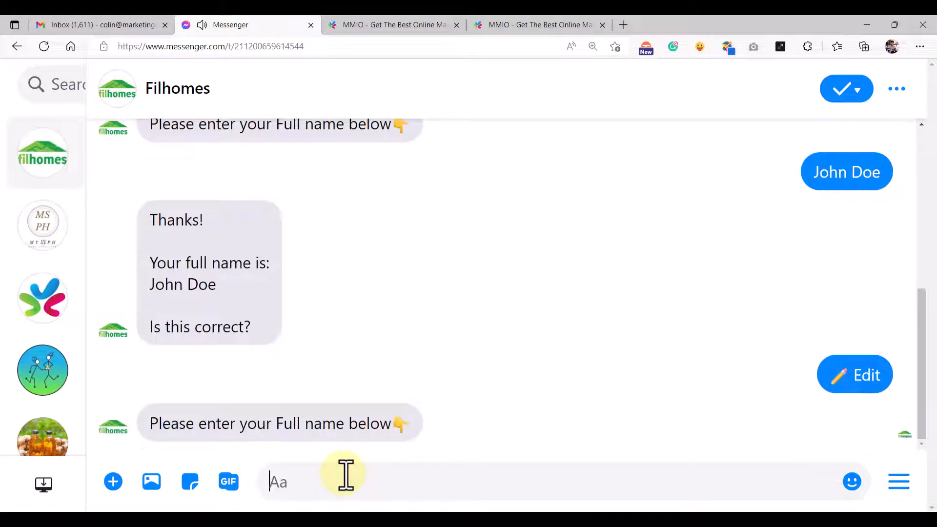
type("John ")
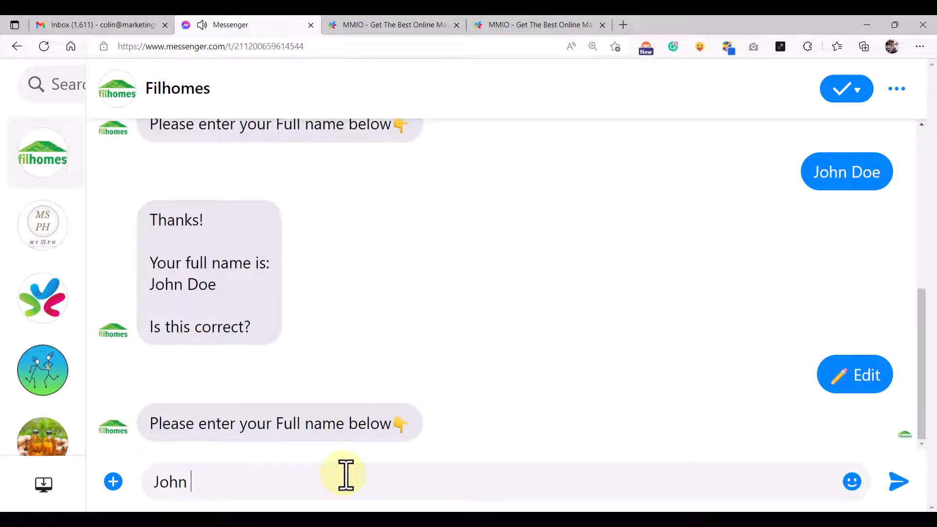
type("F. Doe")
key("Return")
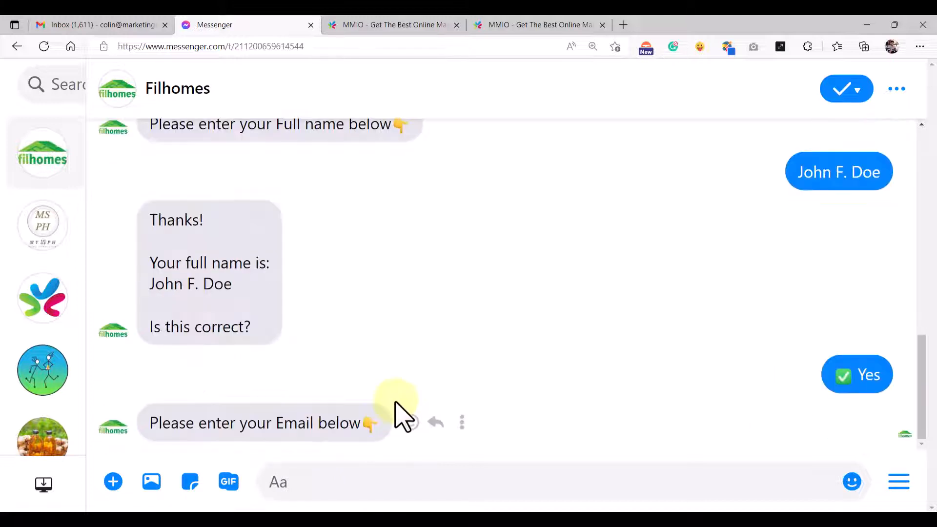
- Paste and send an email address to the chatbot
left_click(351, 490)
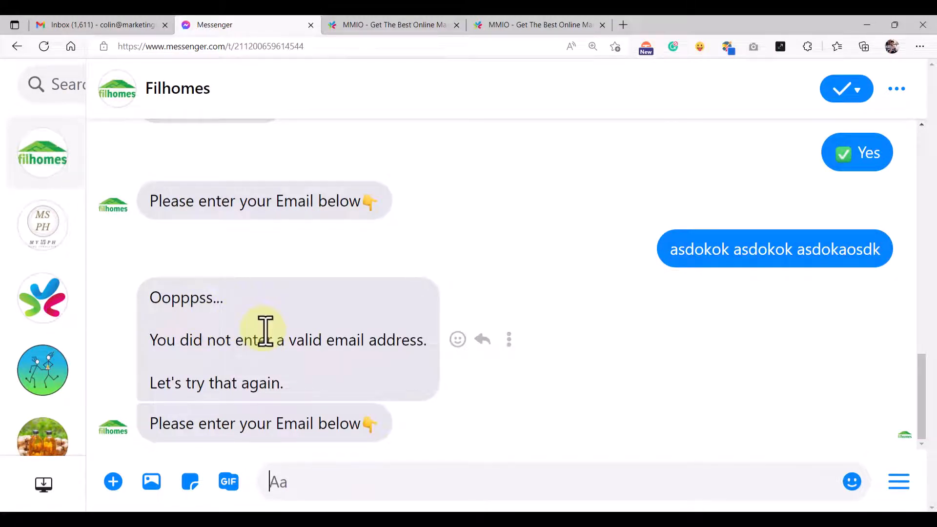
left_click(307, 482)
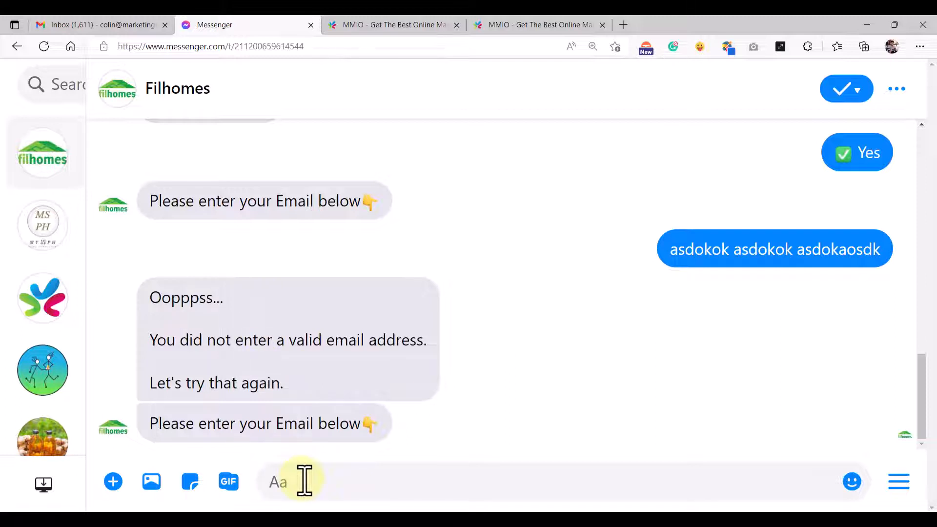
key("ctrl+v")
key("Return")
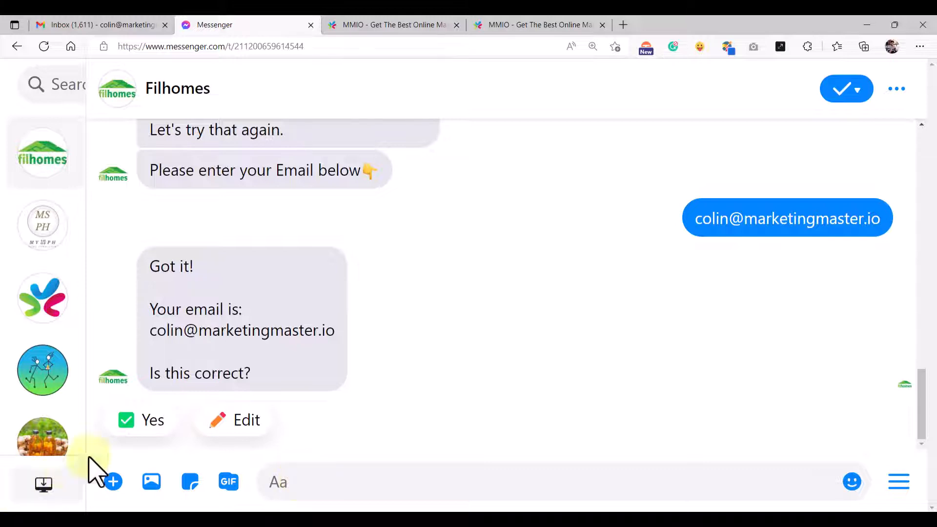
- Confirm the email address and view the personalised Terms and Conditions PDF full size
left_click(127, 420)
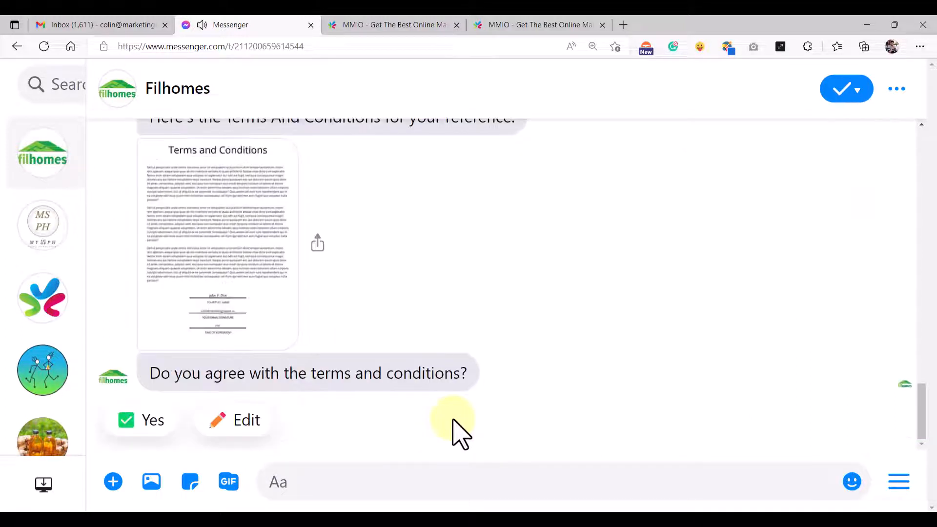
scroll(370, 307, "up", 2)
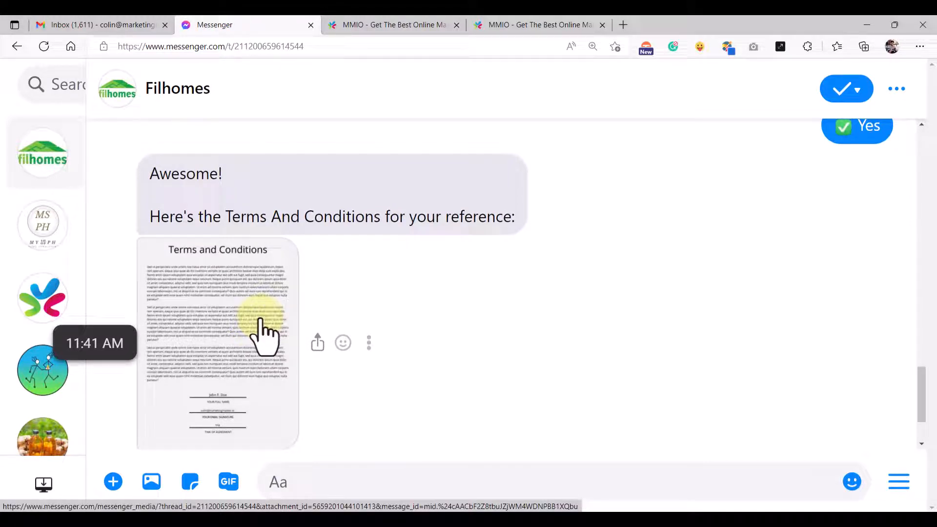
left_click(260, 322)
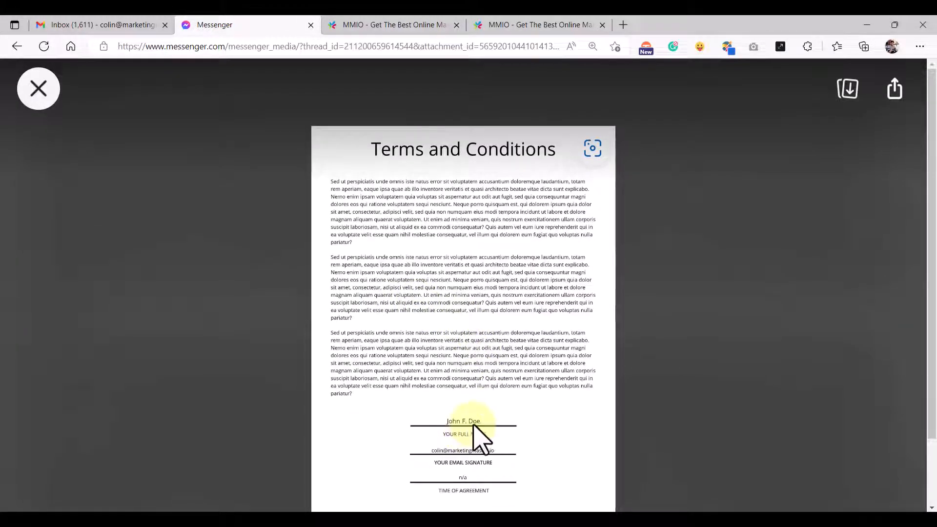
scroll(478, 432, "down", 2)
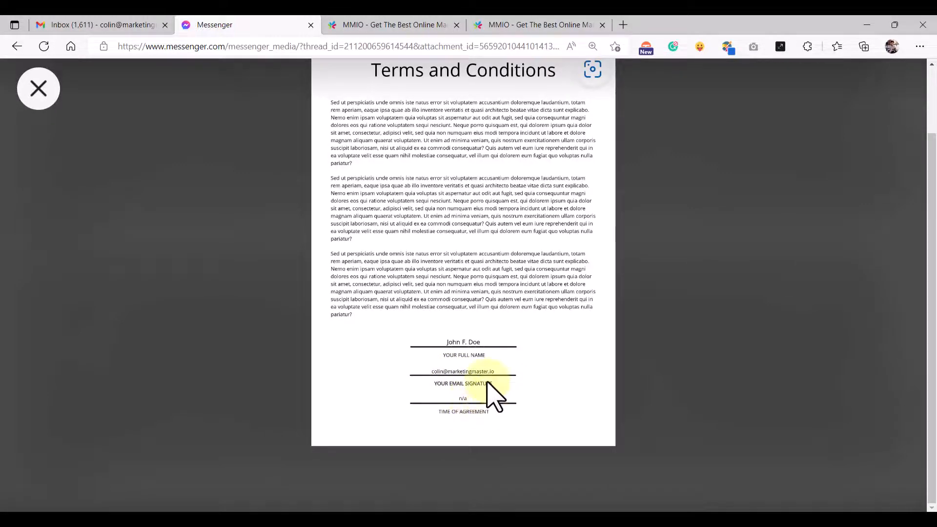
scroll(494, 394, "up", 2)
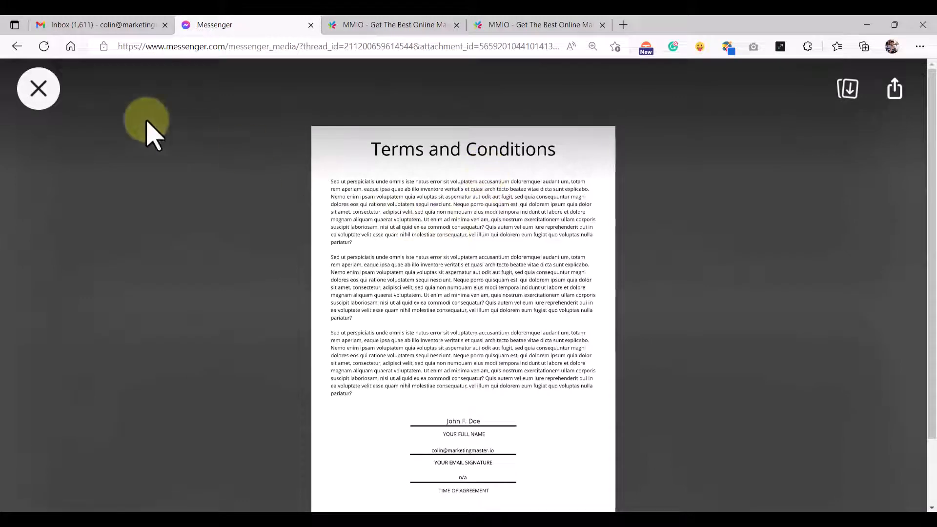
- Close the PDF, agree to the terms and conditions, and switch to the Gmail inbox
left_click(39, 89)
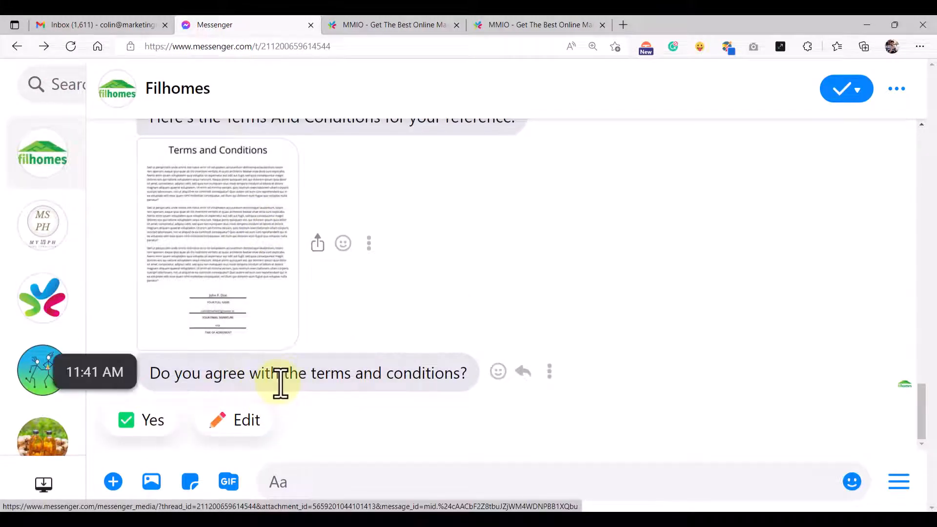
left_click(142, 420)
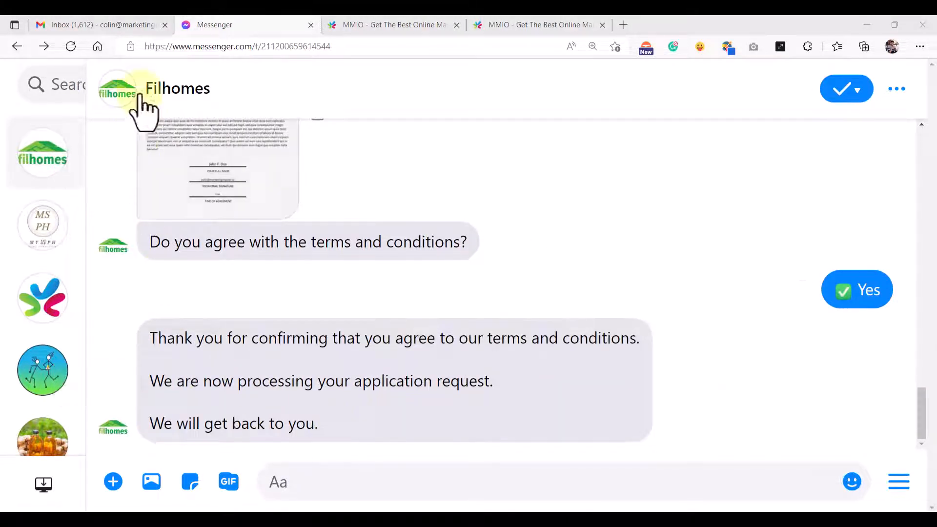
left_click(108, 24)
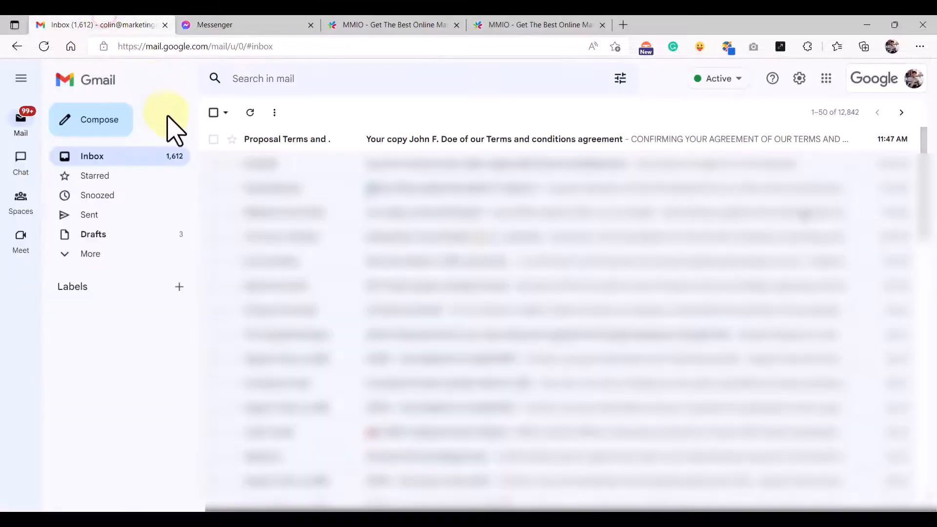
- Open the terms agreement email's PDF and check that the customer's name is filled in
left_click(315, 142)
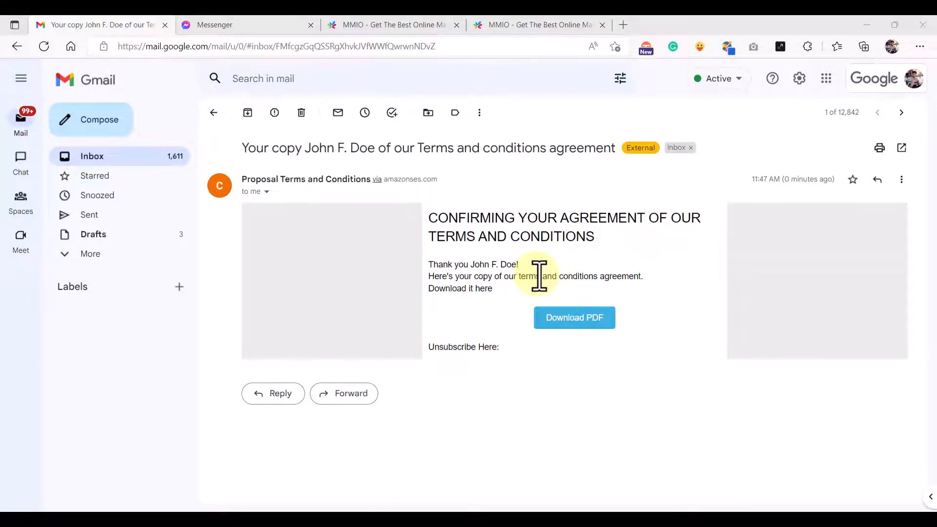
left_click(580, 320)
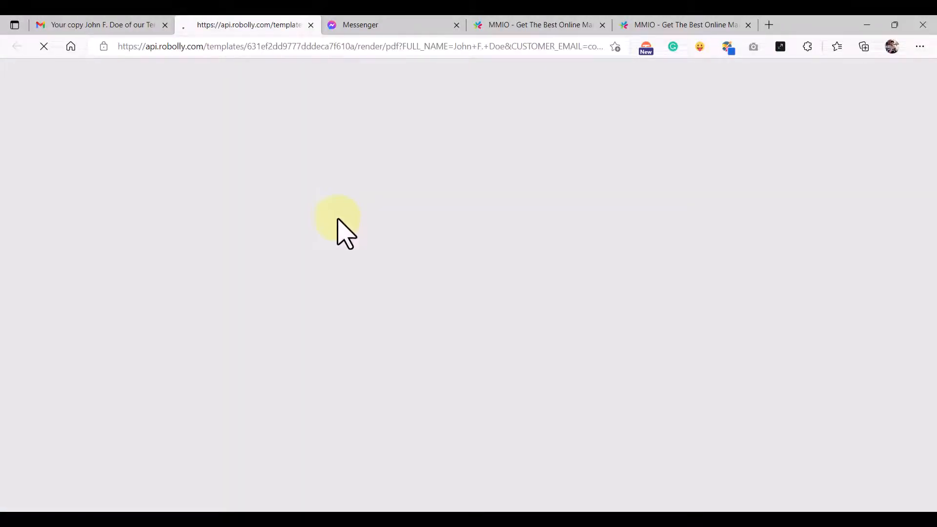
scroll(356, 263, "down", 6)
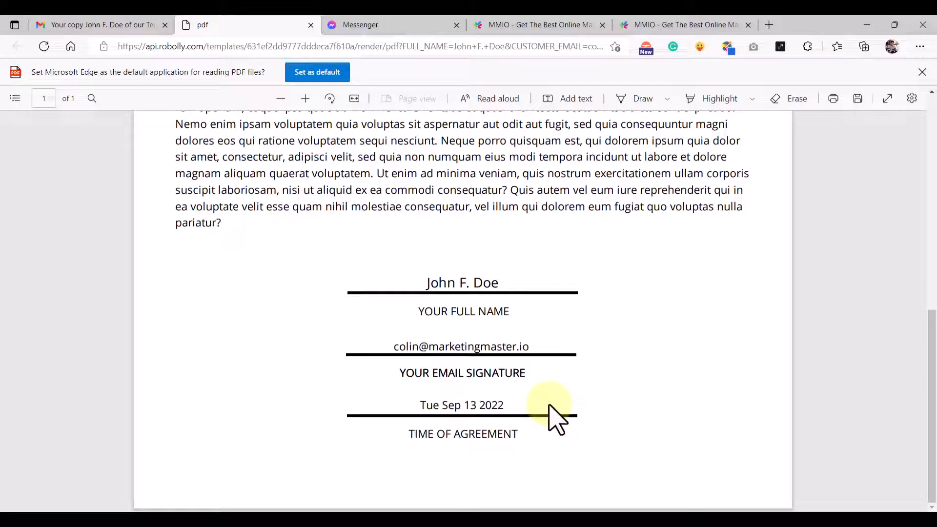
double_click(461, 283)
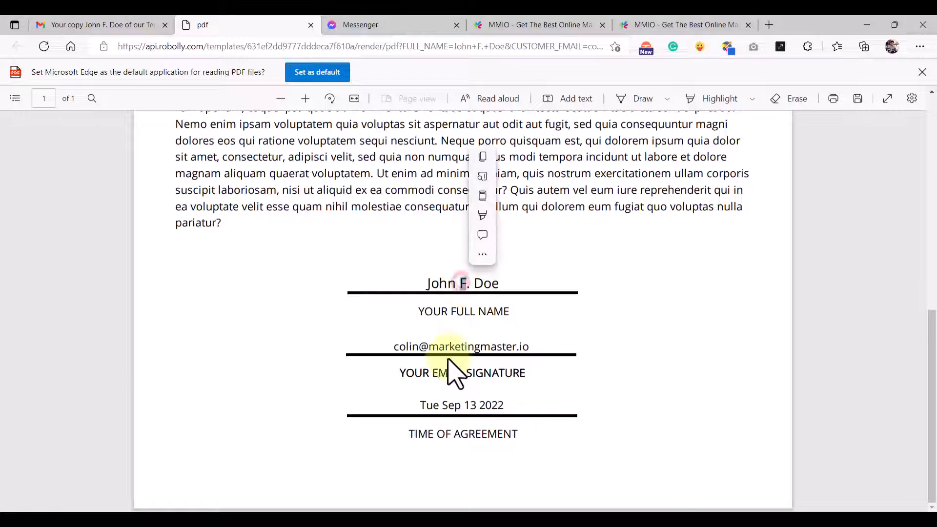
left_click(498, 405)
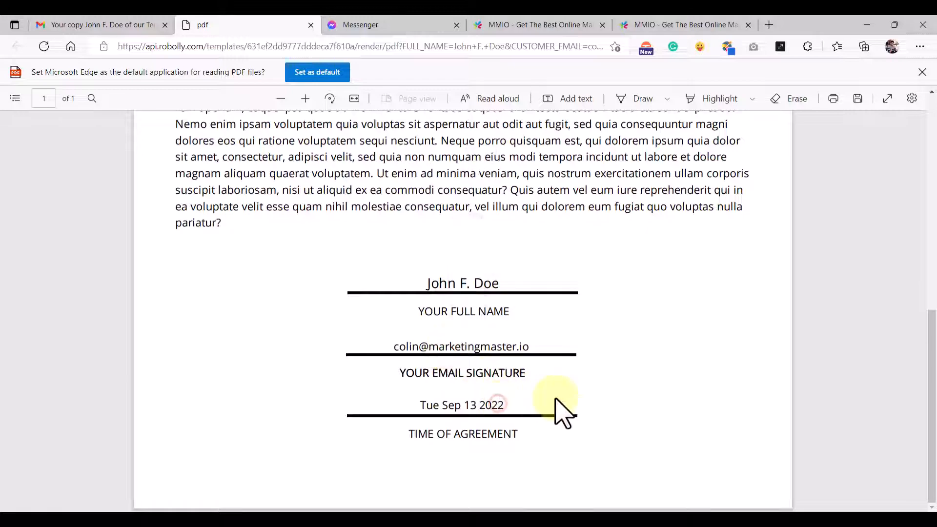
- Leave the PDF and return to the Gmail inbox list
scroll(514, 354, "up", 1)
scroll(516, 367, "up", 10)
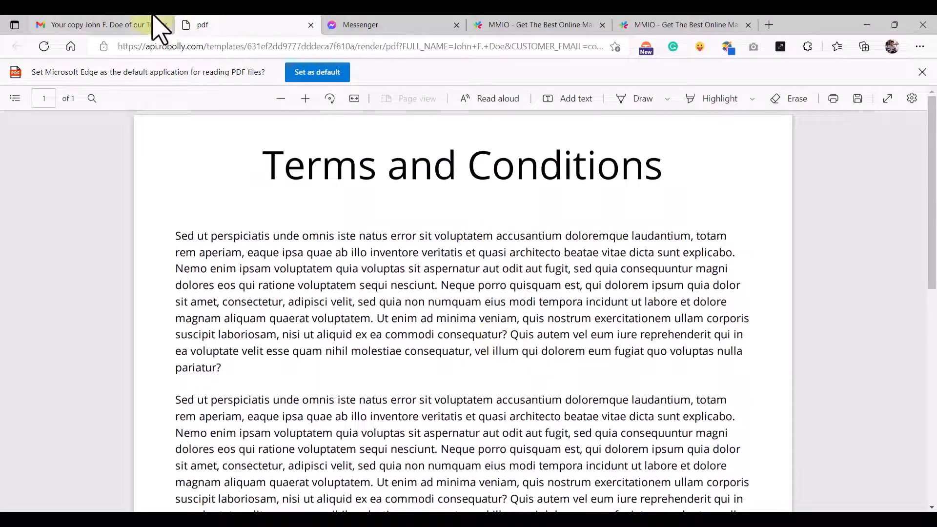
left_click(108, 29)
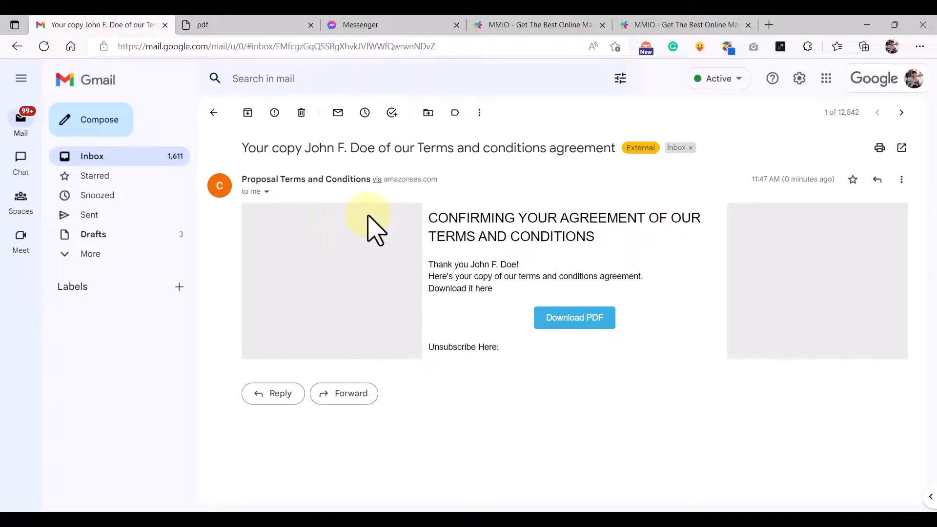
left_click(109, 157)
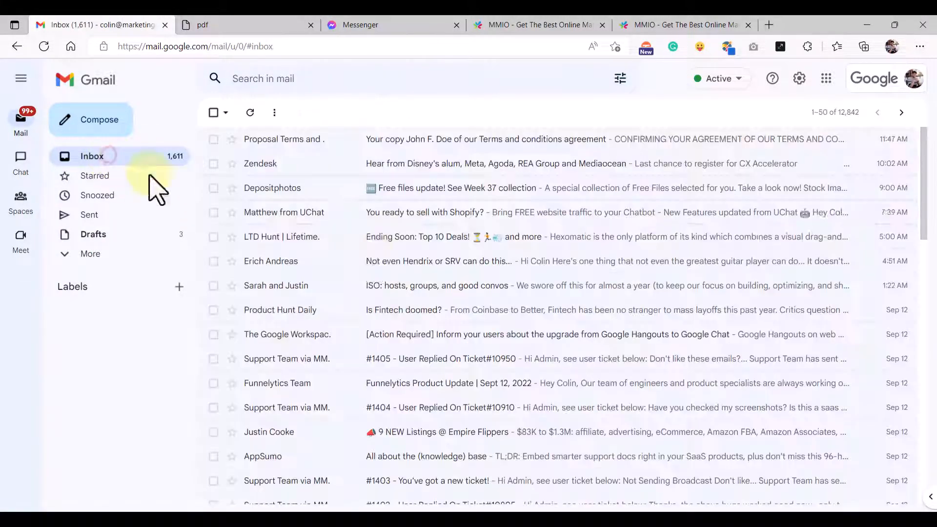
- Pan across the Terms Agreement Auto - Main flow in MMIO back to its starting nodes
left_click(540, 27)
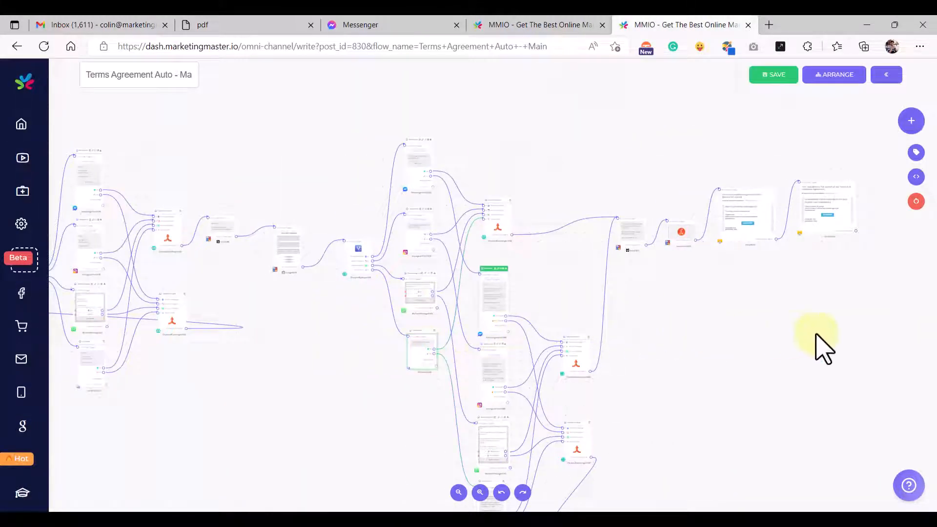
left_click_drag(817, 336, 653, 349)
left_click_drag(195, 408, 611, 386)
left_click_drag(304, 434, 550, 409)
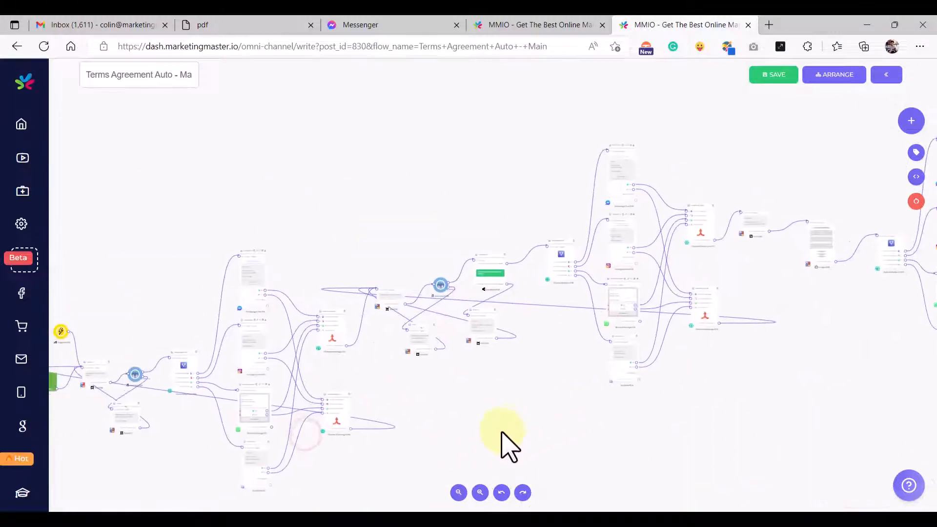
left_click_drag(496, 433, 610, 408)
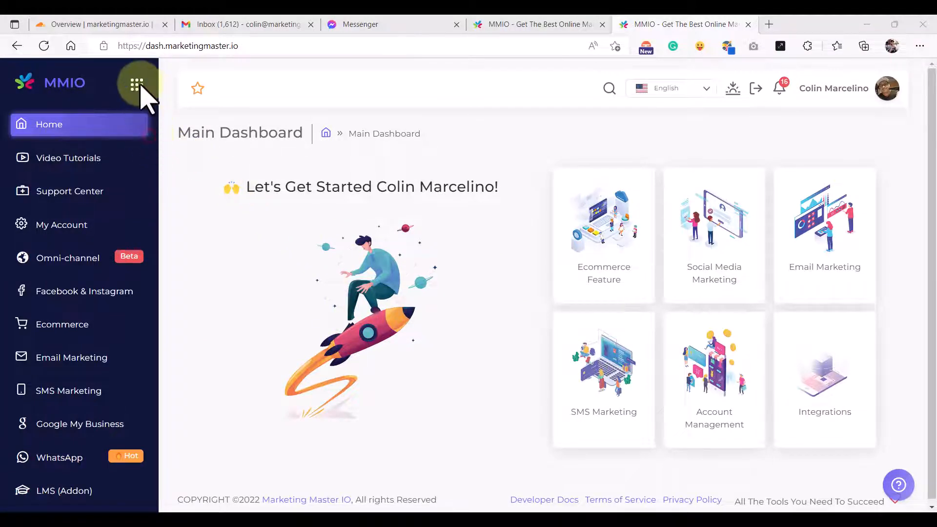
- Create a new omni-channel flow named 'Agree Terms Bot' and arrange its Reference start node
left_click(87, 263)
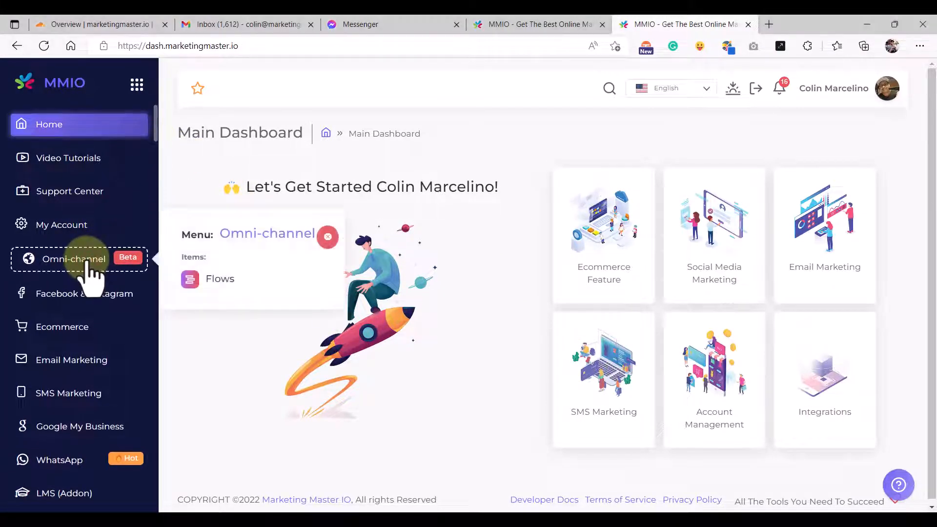
left_click(243, 279)
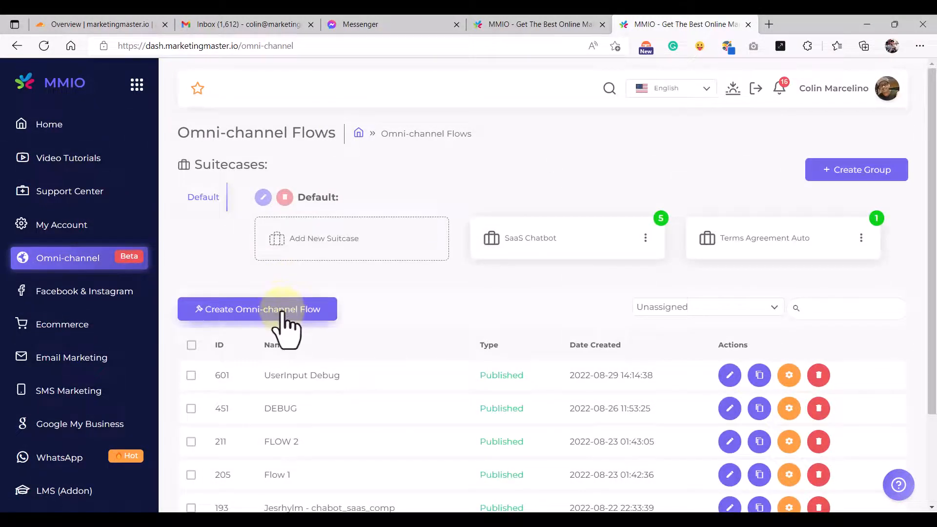
left_click(283, 313)
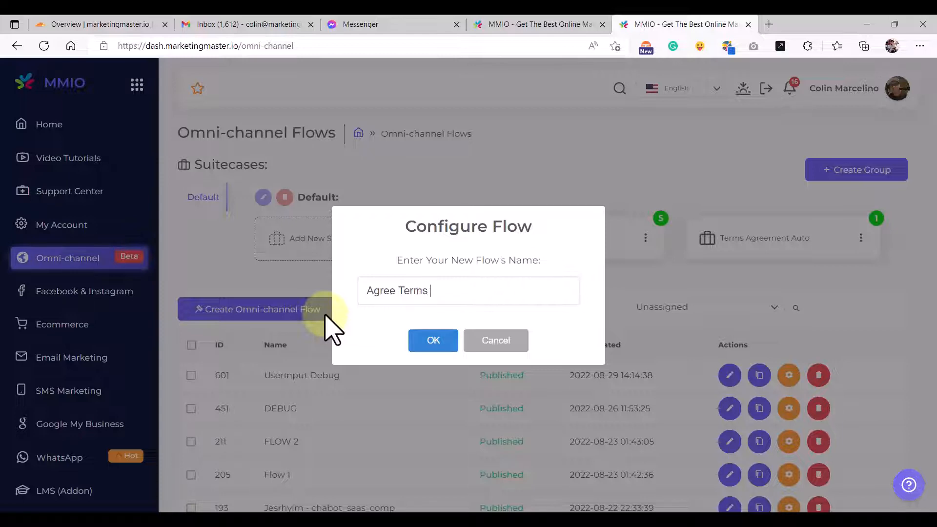
left_click(428, 341)
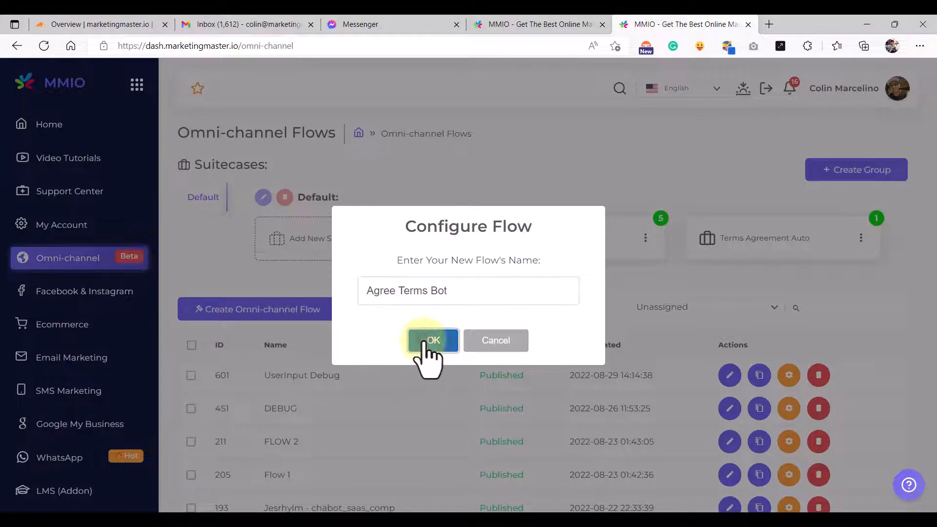
mouse_move(323, 306)
left_mouse_down()
mouse_move(340, 307)
mouse_move(317, 312)
left_mouse_up()
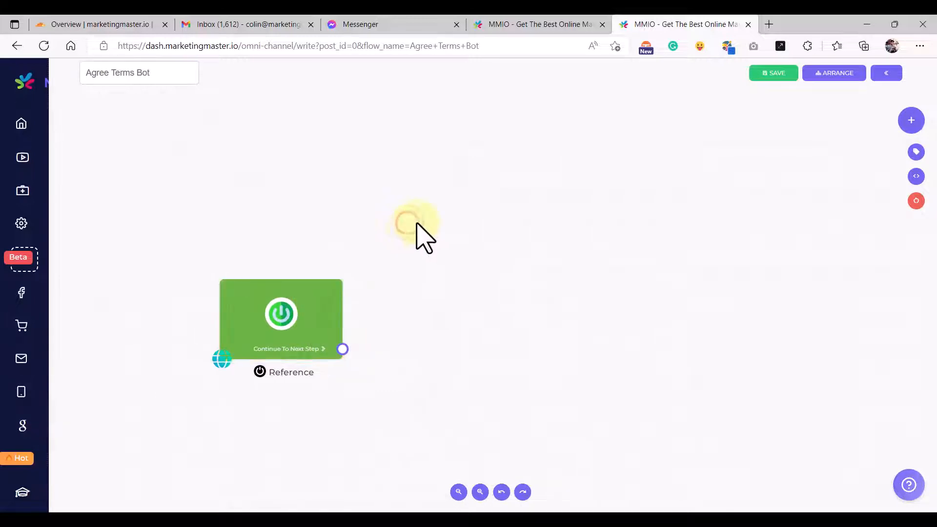
- Add a Text step and connect it to the Reference start node
right_click(422, 228)
left_click(456, 264)
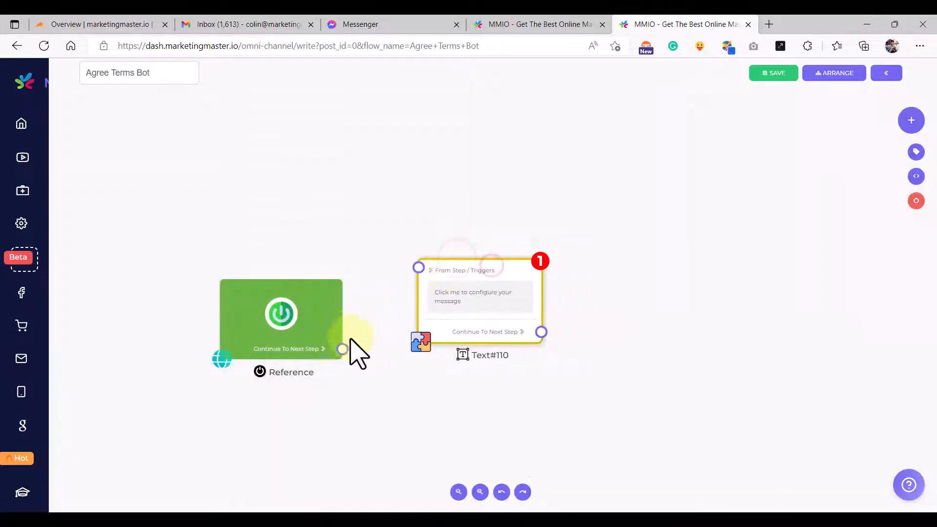
left_click_drag(342, 349, 444, 254)
left_click_drag(499, 150, 492, 214)
- Add a Triggers step with a Keyword trigger set to 'agree'
right_click(417, 197)
type("tri")
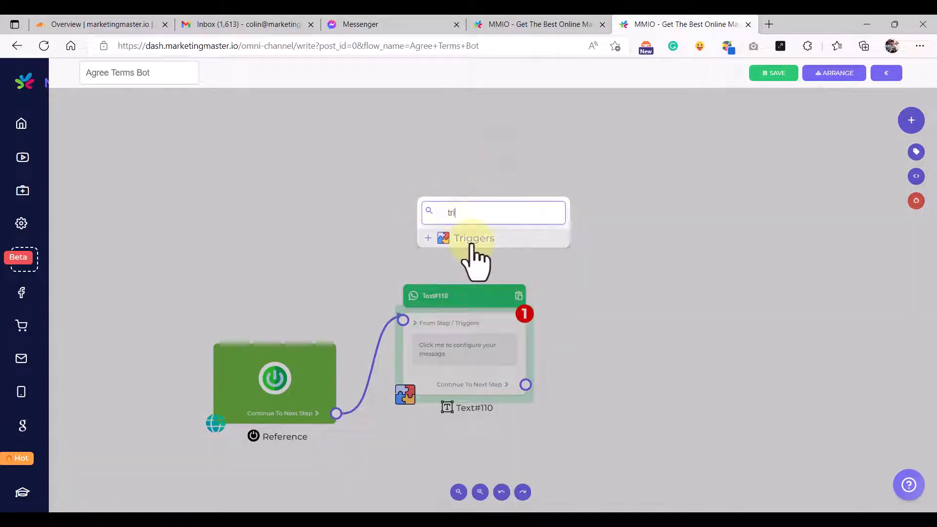
left_click(470, 239)
left_click_drag(491, 261, 403, 320)
left_click_drag(328, 223, 302, 231)
double_click(301, 215)
left_click(439, 293)
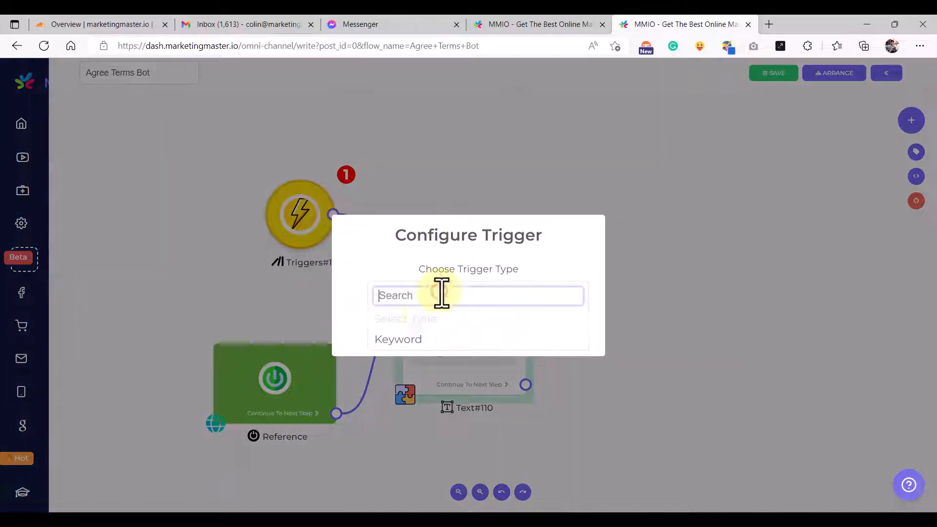
left_click(412, 340)
left_click(436, 301)
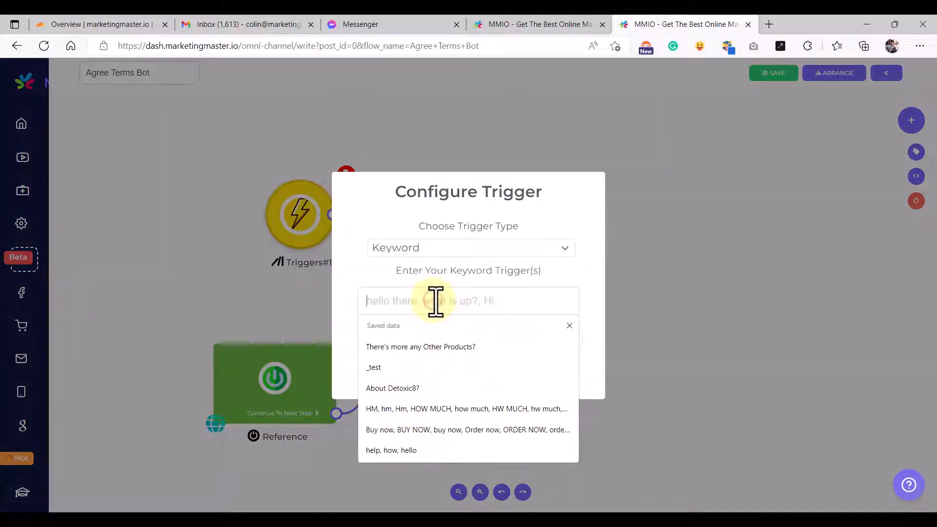
left_click(431, 299)
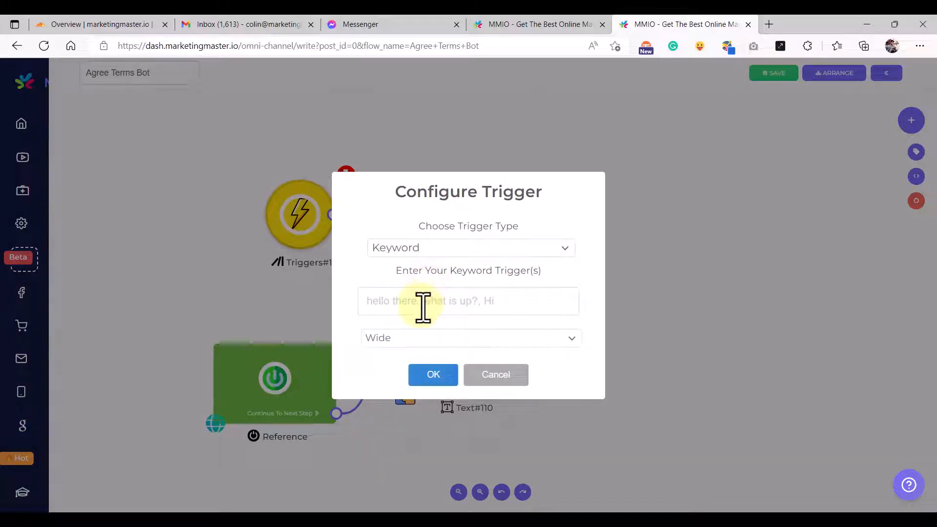
left_click(420, 306)
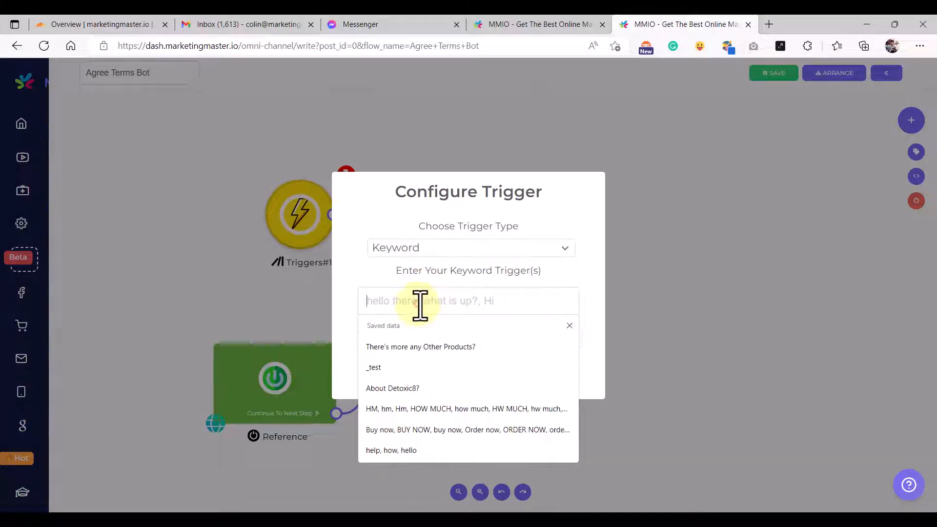
type("agree")
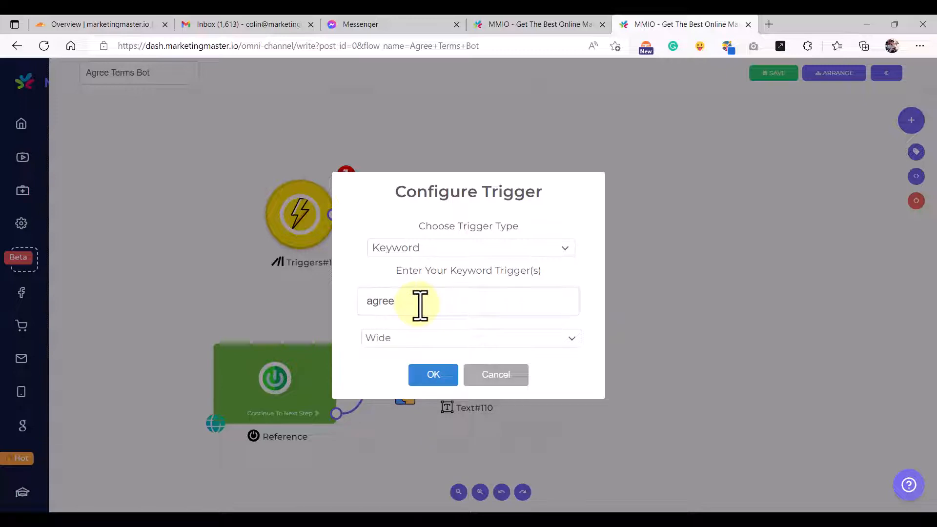
left_click(433, 374)
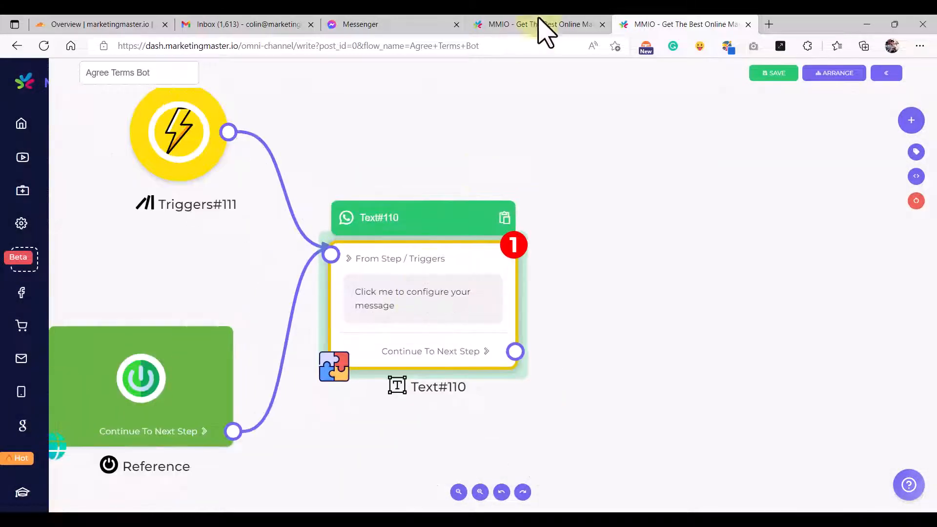
- Copy the full-name request message from the existing flow into the new Text step
left_click(540, 20)
left_click_drag(340, 230, 450, 236)
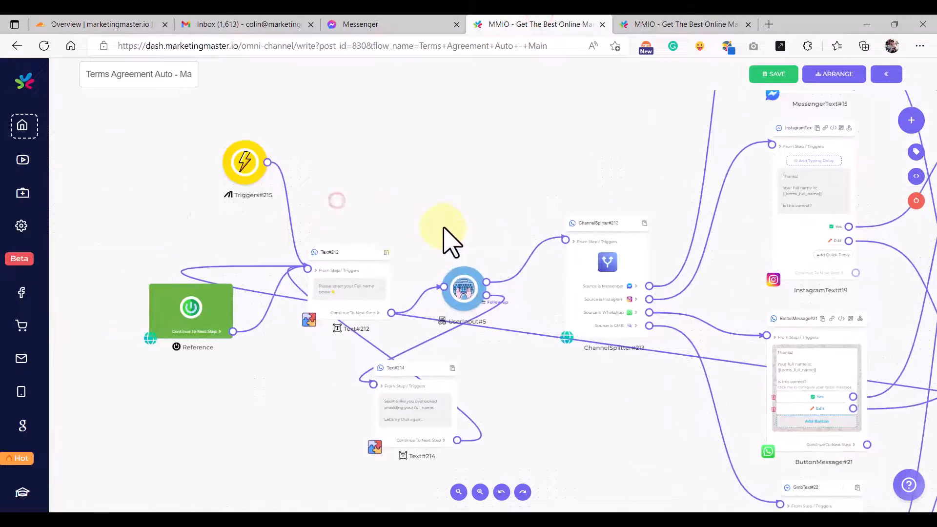
scroll(335, 295, "up", 3)
left_click(332, 300)
key("ctrl+a")
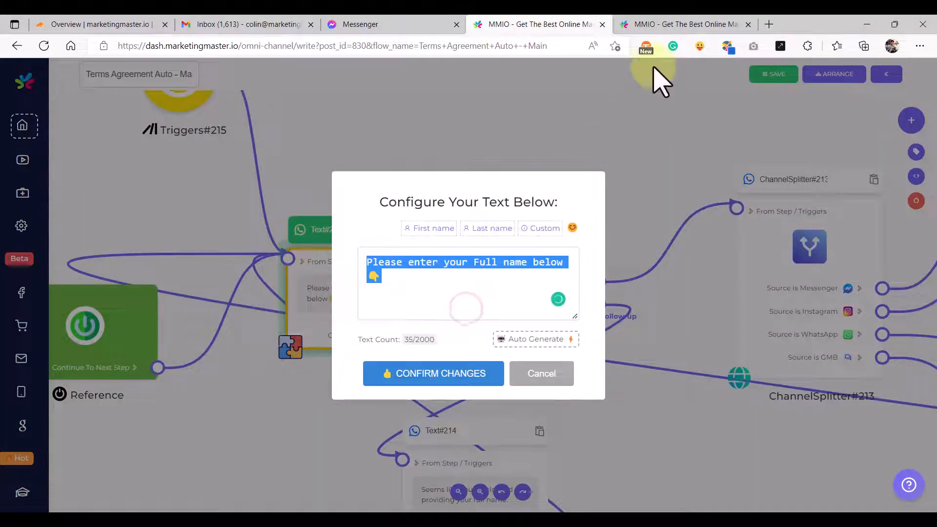
left_click(664, 21)
left_click(415, 305)
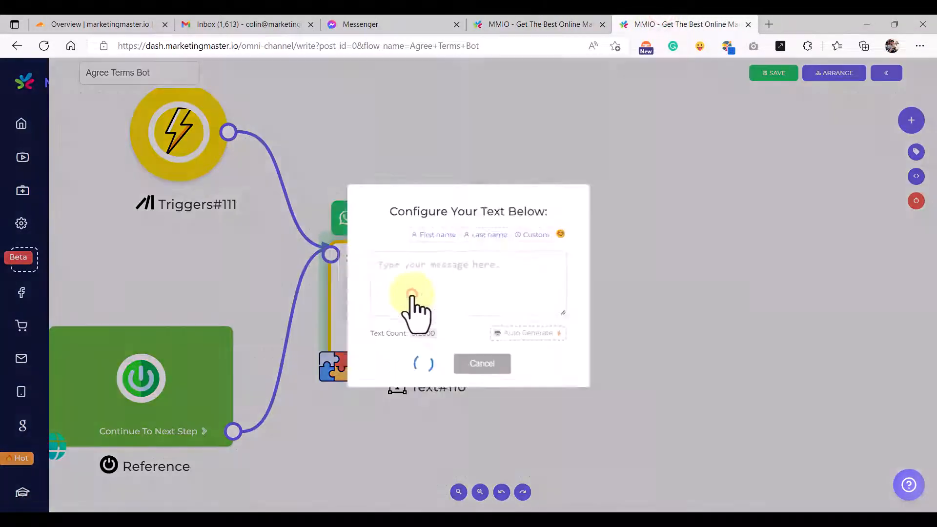
type("Please enter your Full name below 👇")
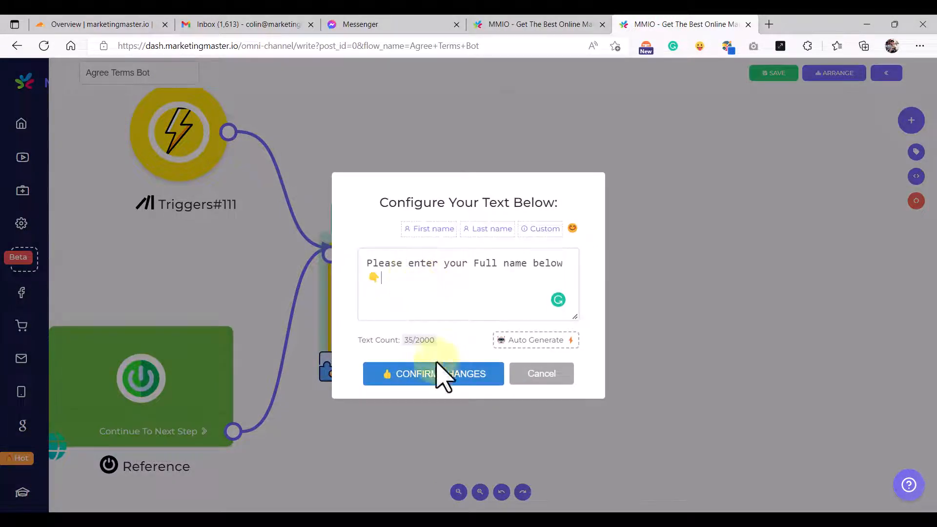
left_click(429, 374)
- Link a new UserInput step after the Text step
scroll(531, 339, "down", 5)
left_click_drag(581, 353, 495, 332)
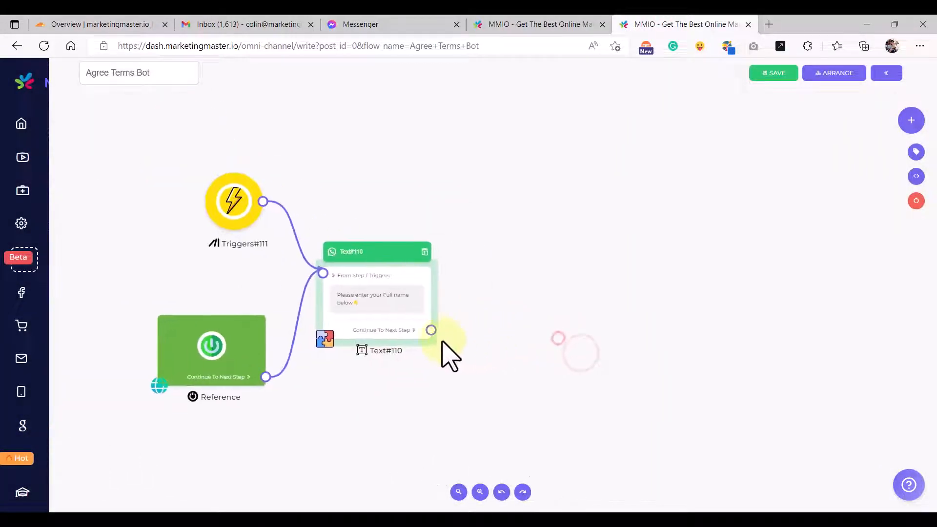
left_click_drag(431, 330, 507, 269)
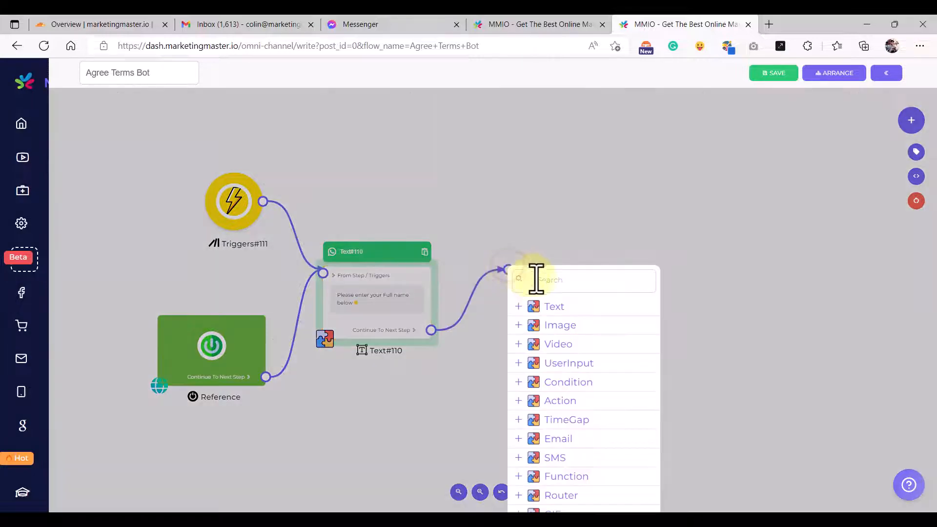
type("user")
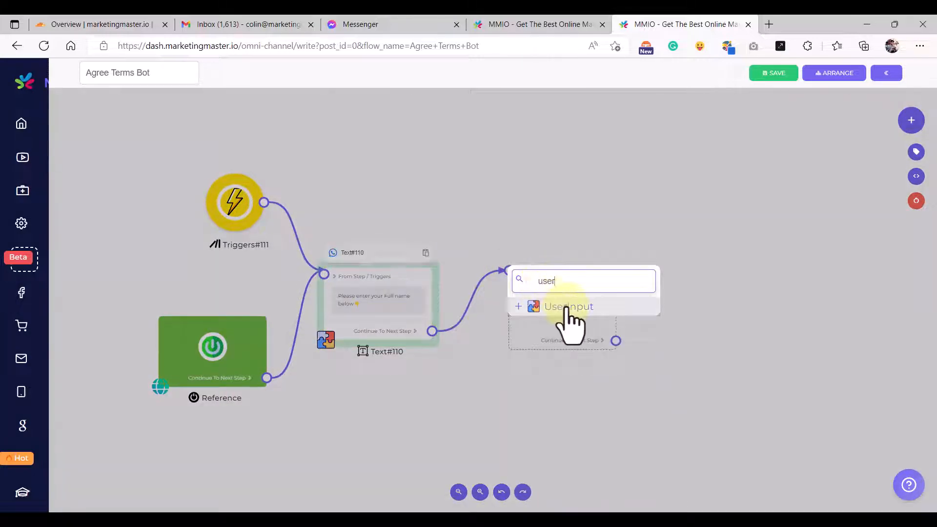
left_click(562, 307)
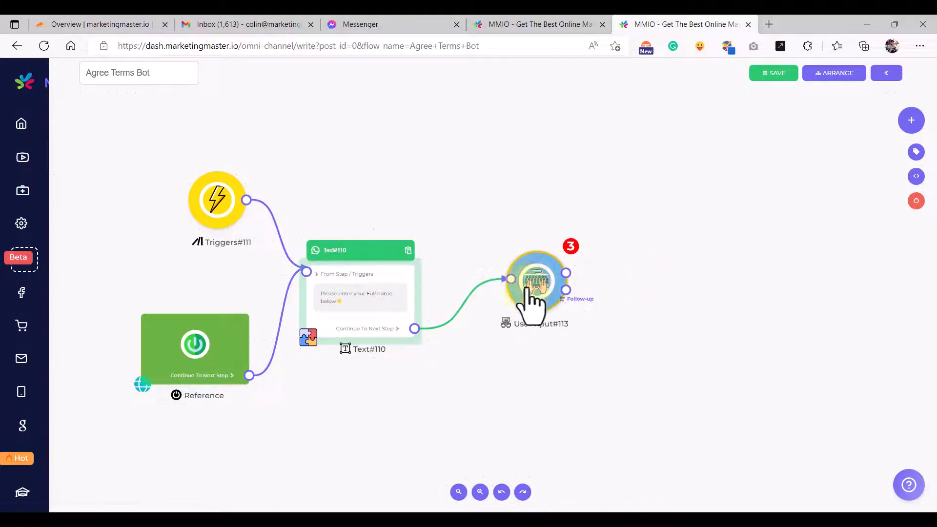
- Create the user-specific variable 'Auto Terms Full Name' with a placeholder full name as its fallback
left_click(648, 268)
left_click_drag(648, 270, 623, 246)
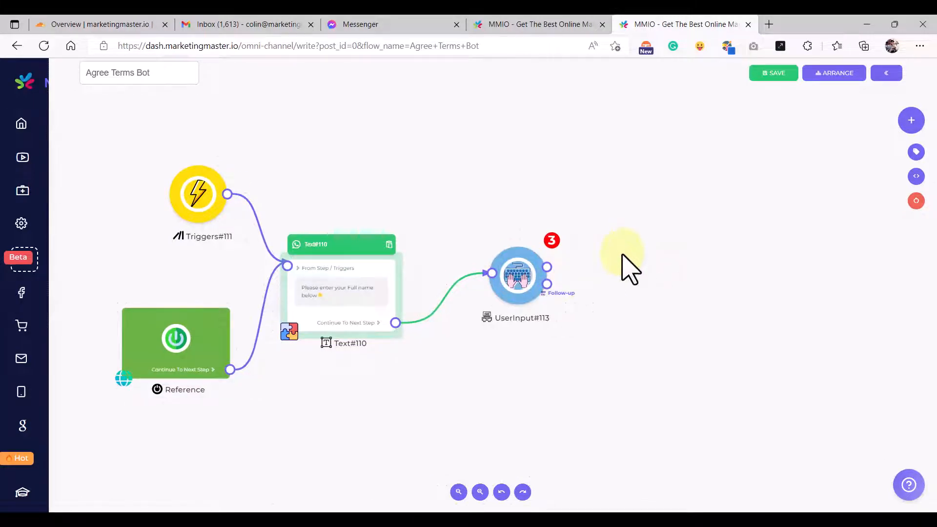
left_click(916, 177)
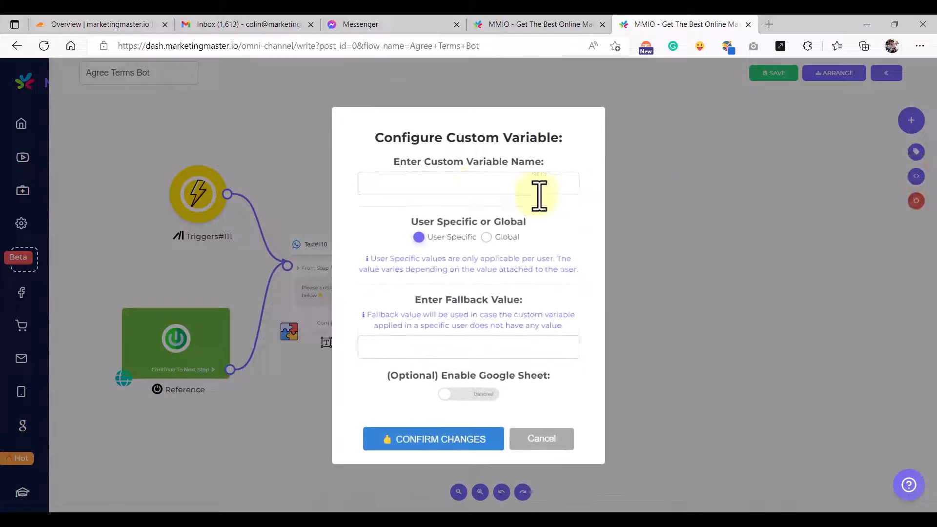
left_click(482, 184)
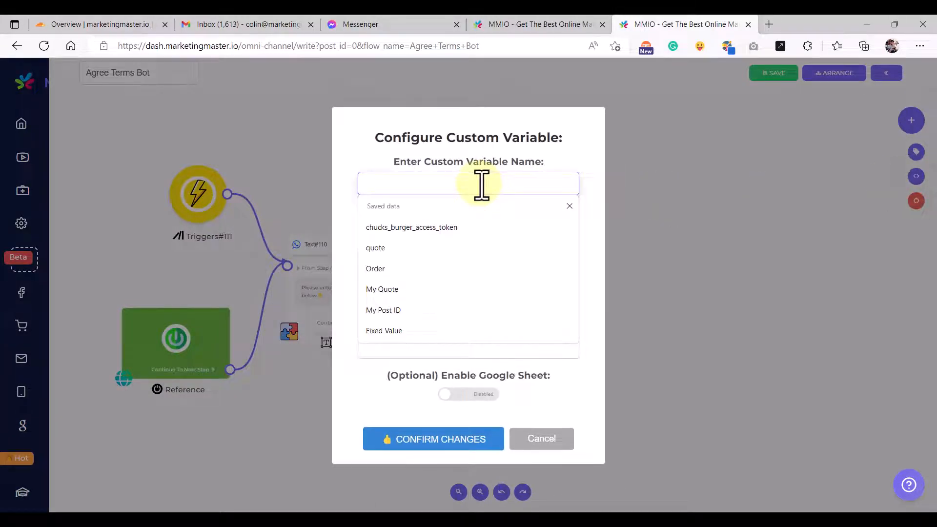
key("Caps_Lock")
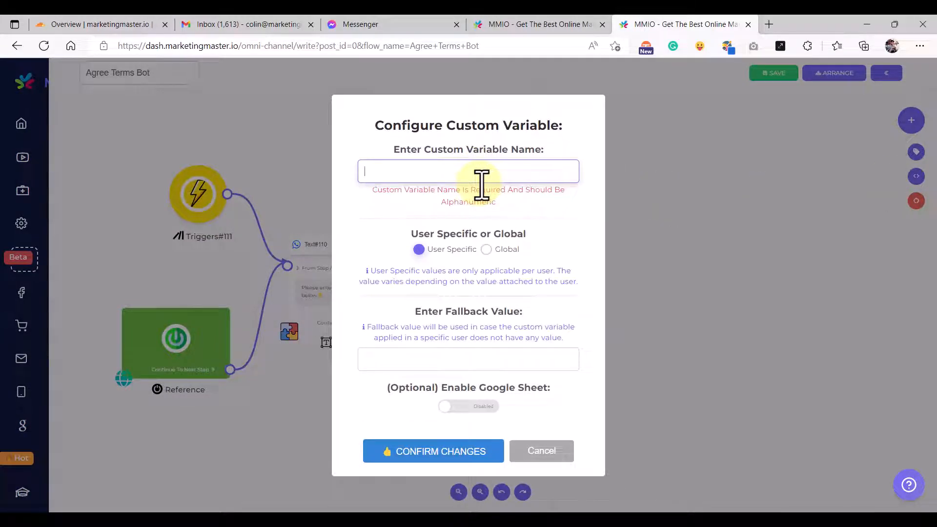
type("Auto Terms Full Name")
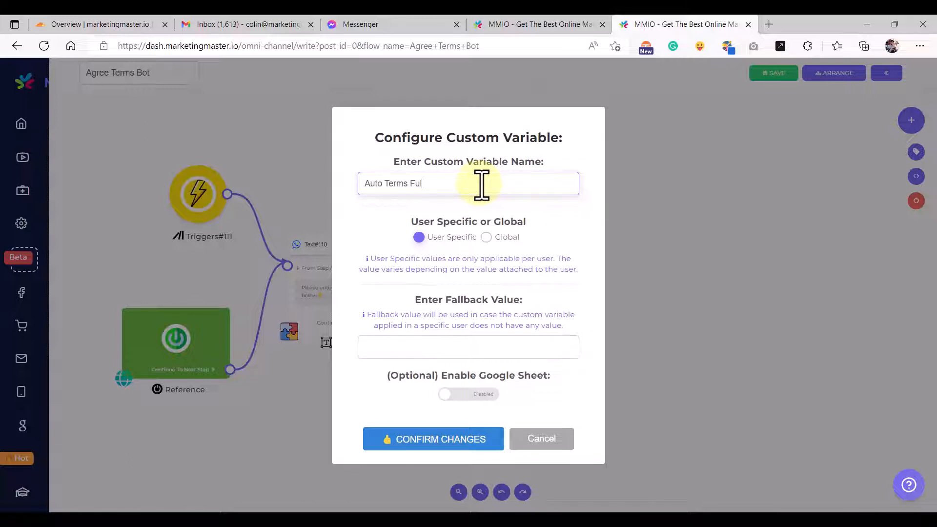
left_click(466, 347)
type("John Doe")
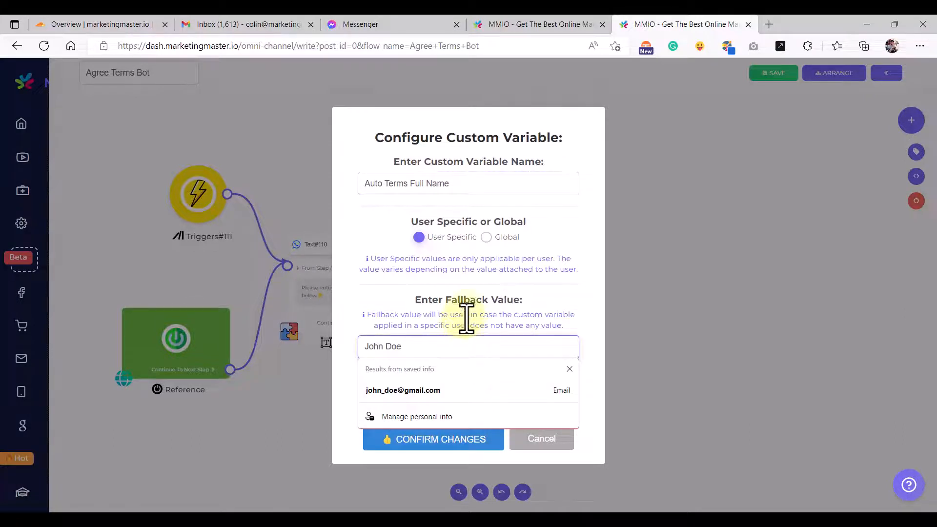
left_click(466, 319)
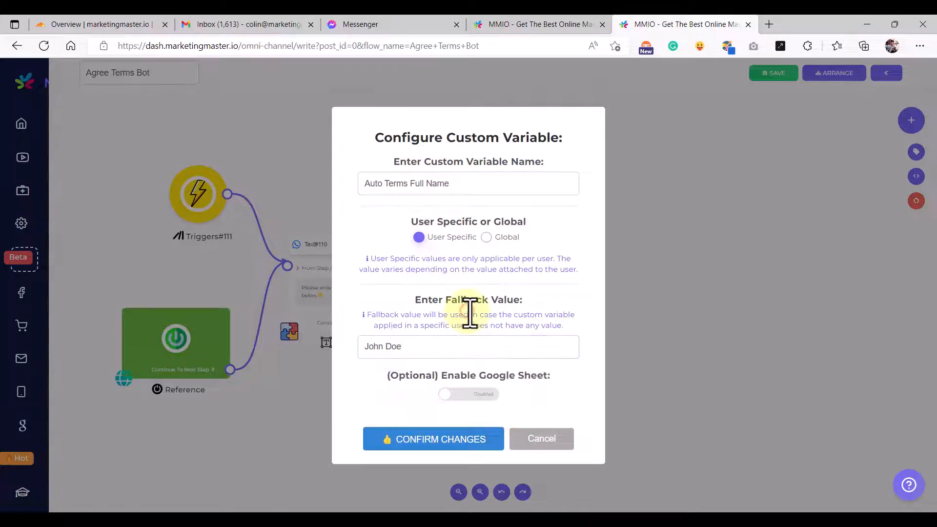
left_click(437, 441)
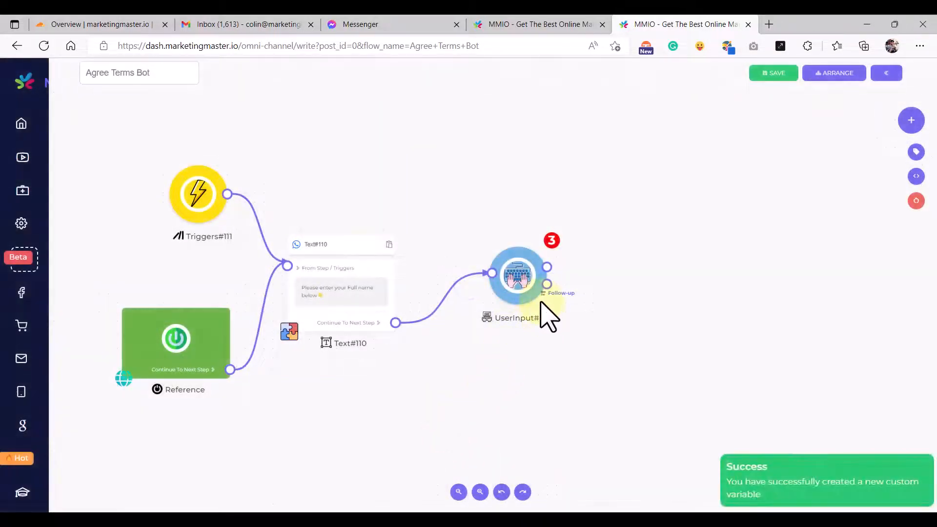
left_click_drag(531, 262, 529, 252)
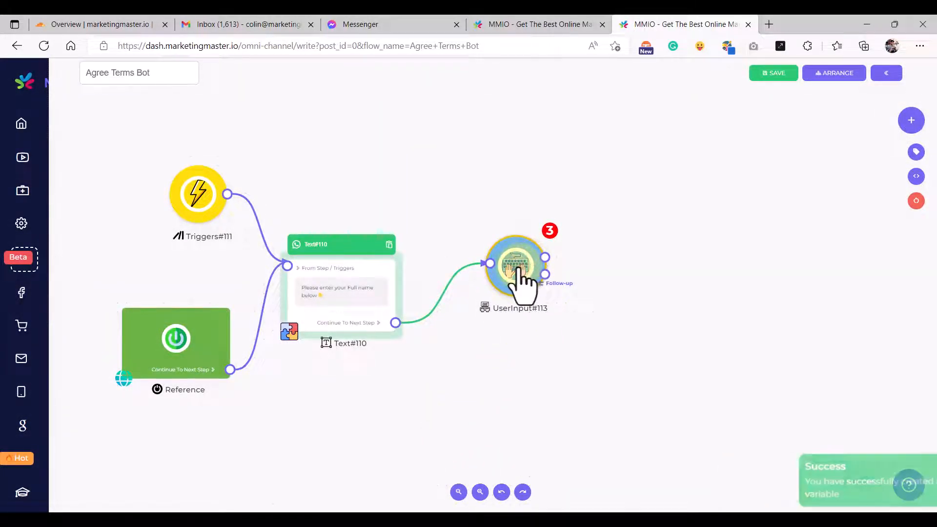
- Set UserInput#113 to store the reply in the existing Auto Terms Full Name variable
left_click(519, 269)
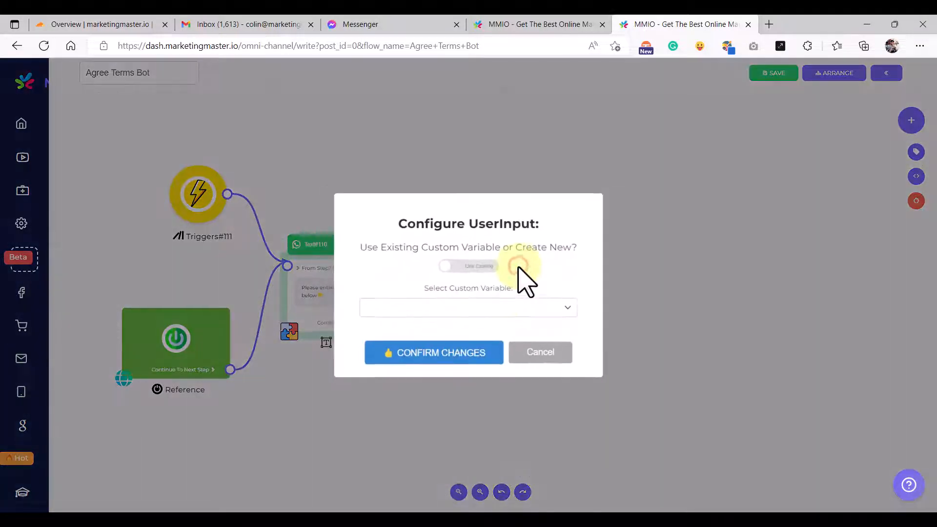
left_click(484, 304)
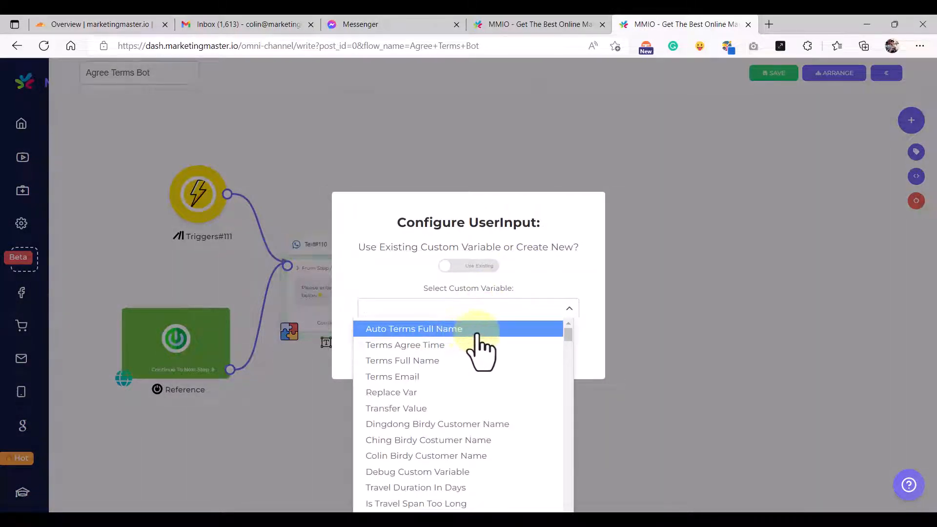
left_click(525, 258)
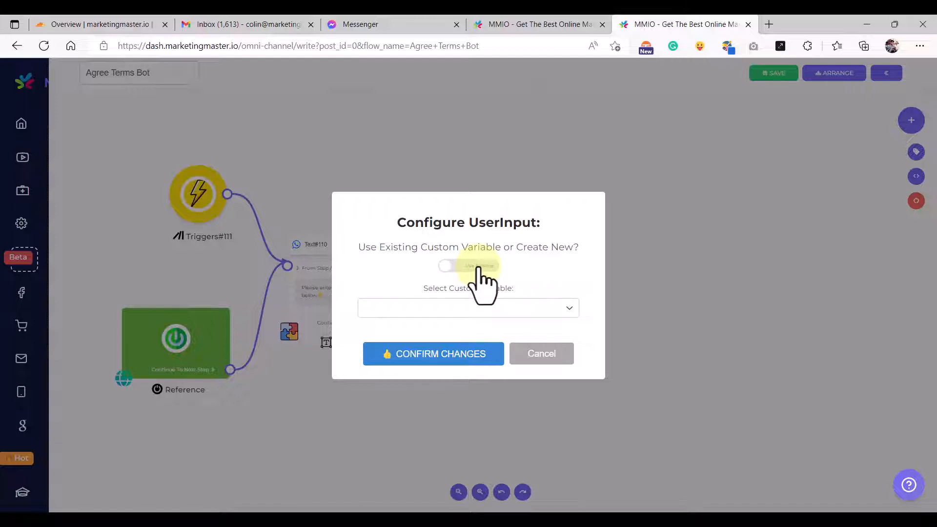
left_click(476, 266)
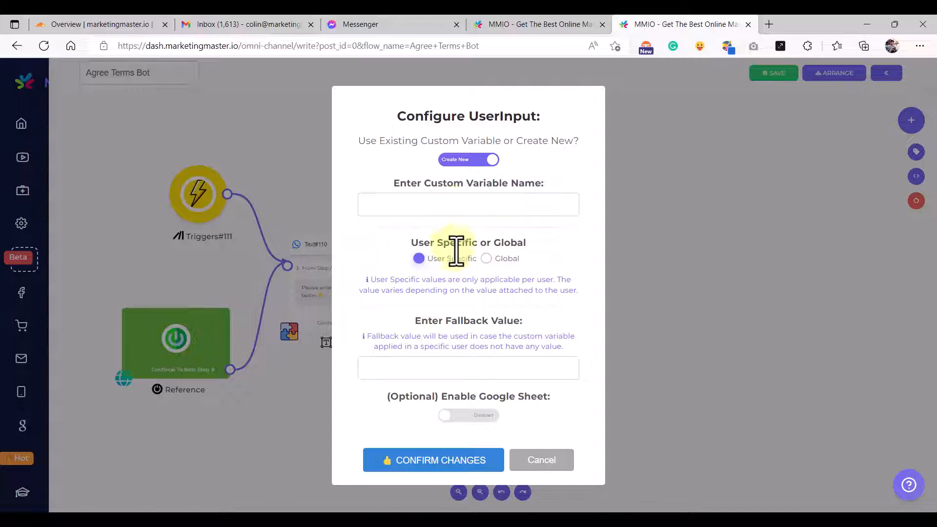
left_click(476, 165)
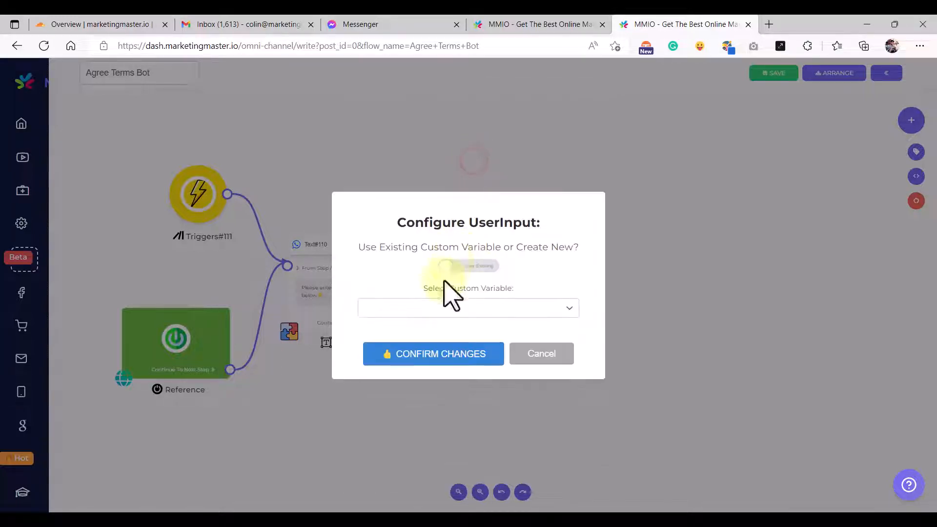
left_click(432, 307)
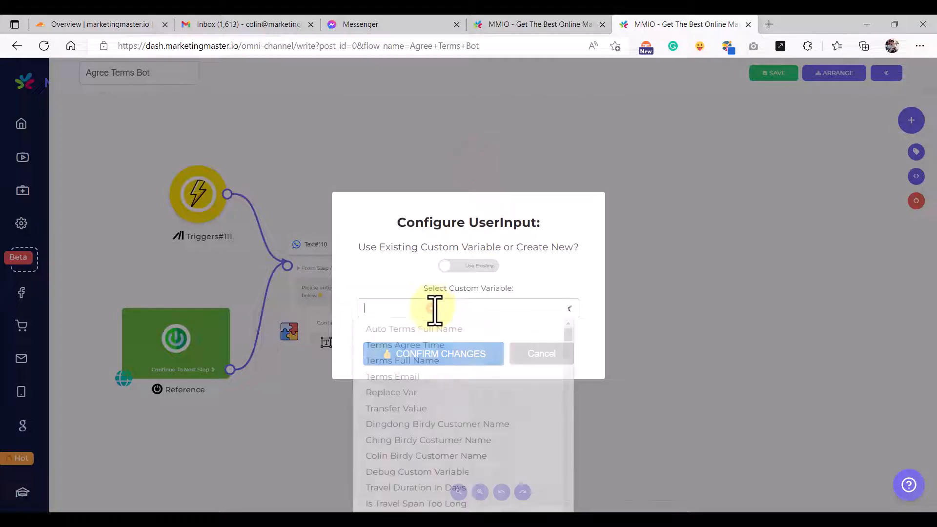
left_click(419, 328)
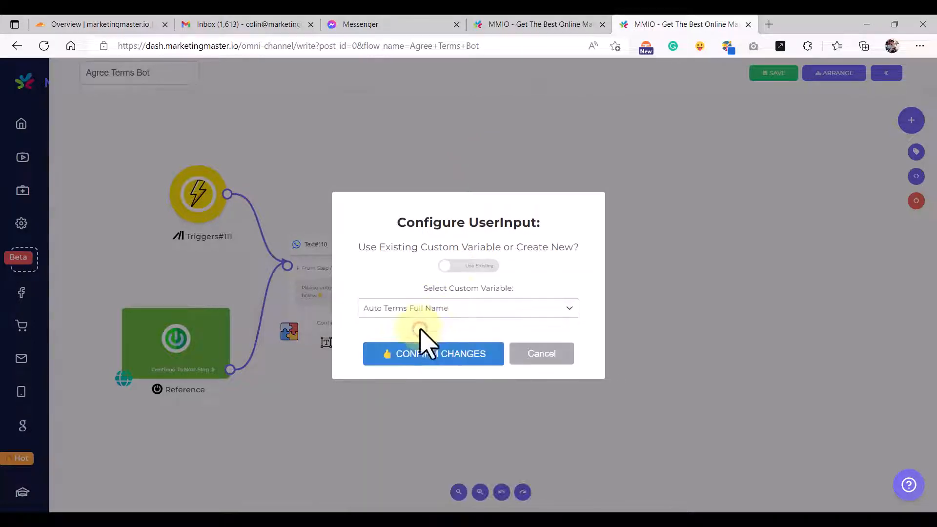
left_click(426, 365)
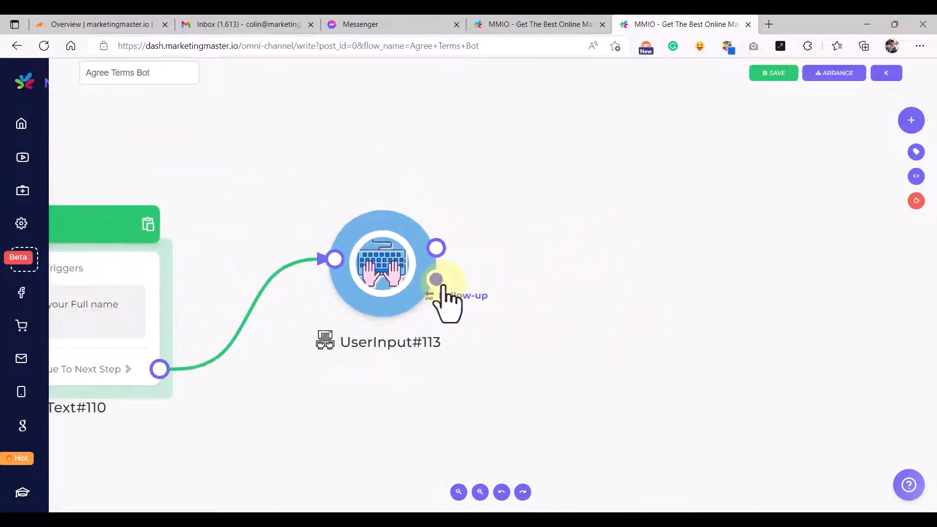
scroll(444, 302, "up", 5)
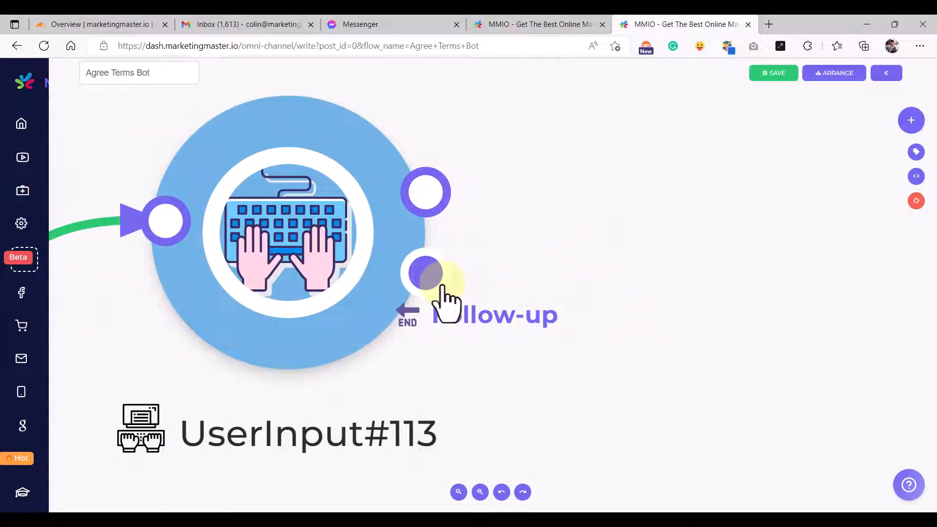
scroll(443, 293, "down", 2)
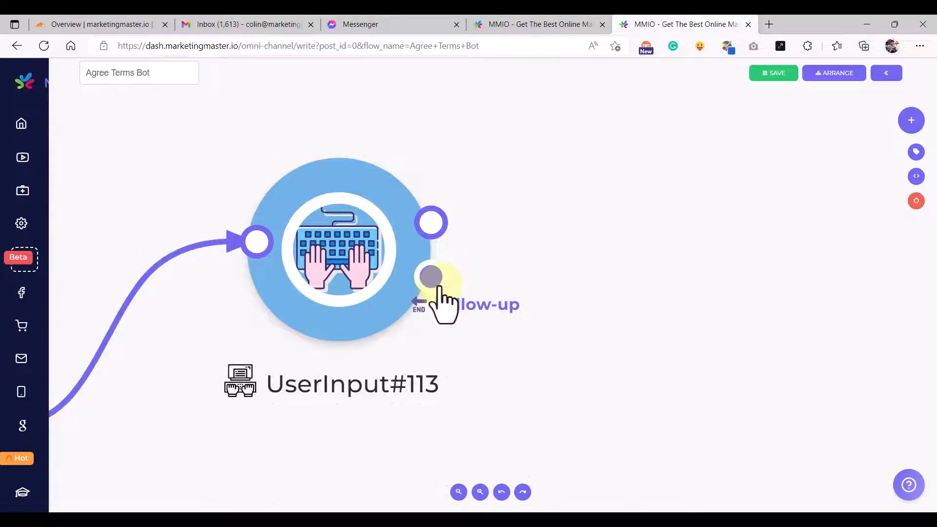
scroll(442, 302, "down", 5)
left_click_drag(485, 347, 565, 313)
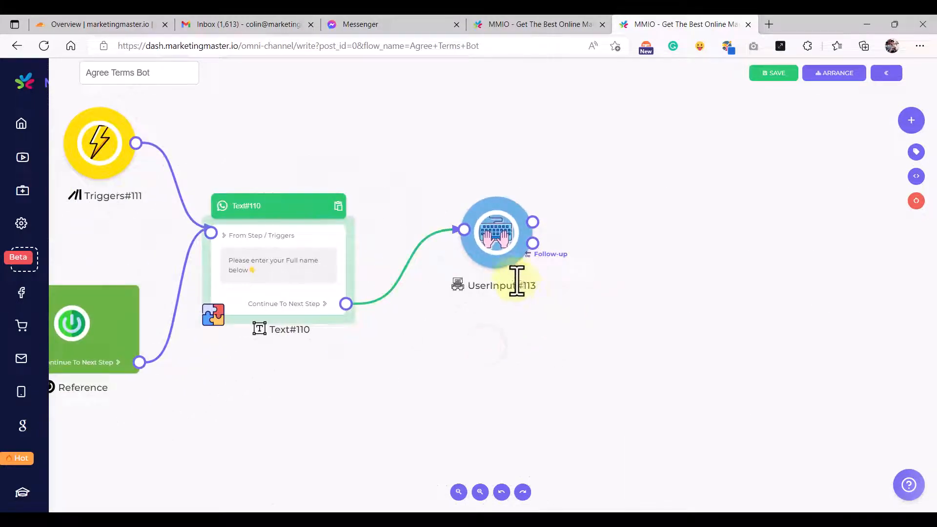
left_click_drag(513, 272, 504, 286)
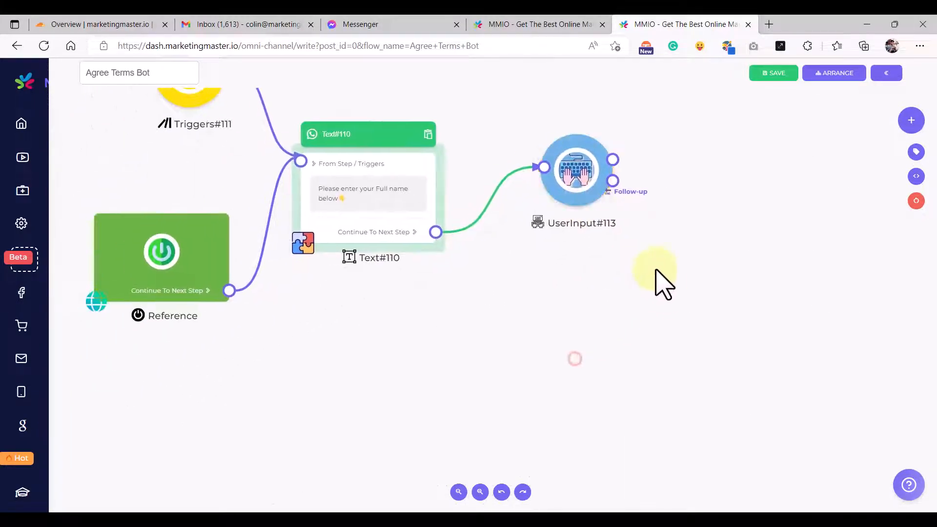
left_click_drag(613, 181, 438, 343)
left_click(481, 375)
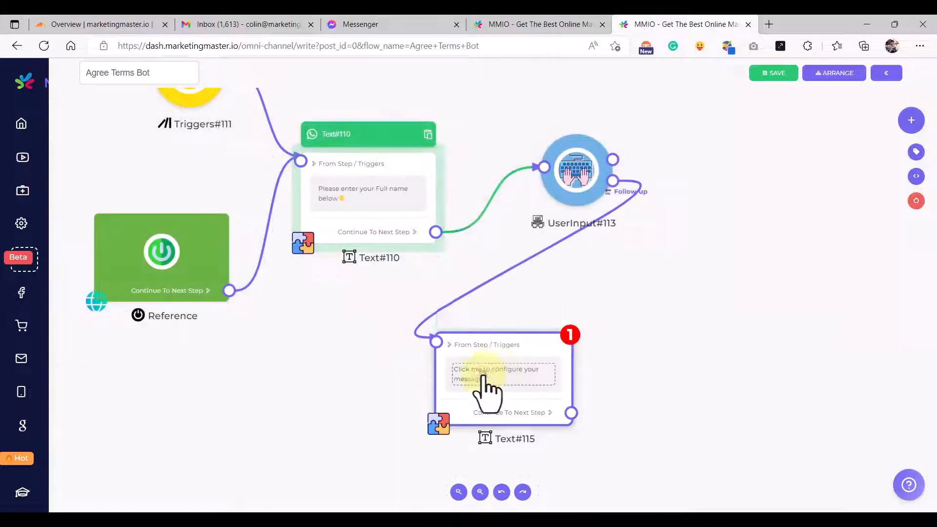
scroll(546, 312, "down", 3)
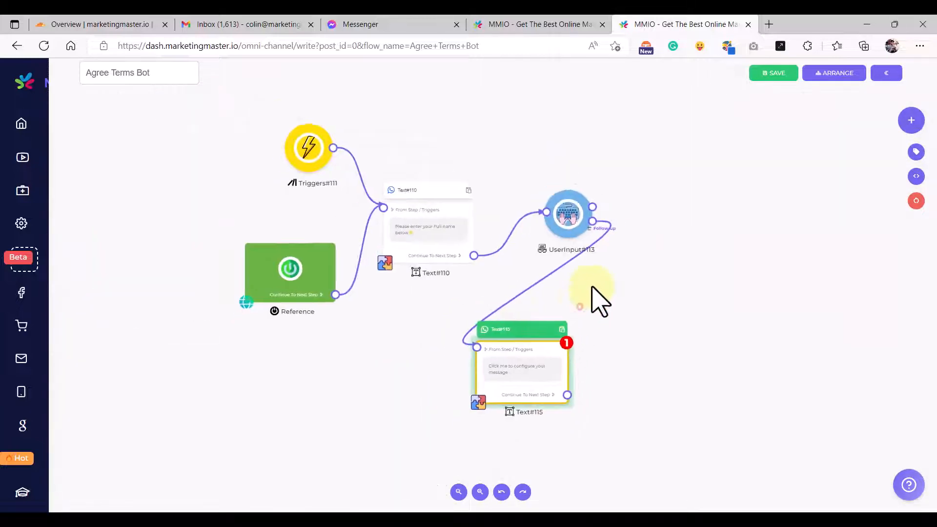
scroll(554, 320, "up", 3)
scroll(554, 324, "down", 2)
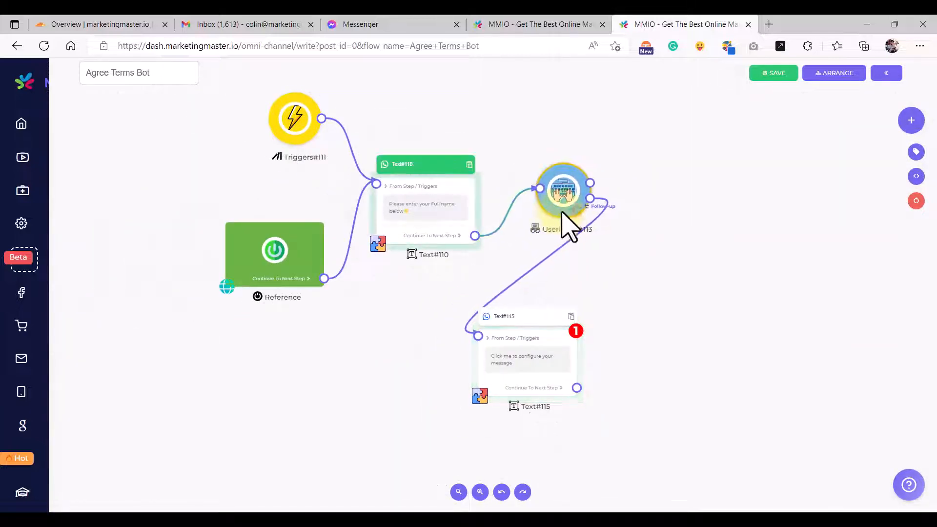
left_click(529, 25)
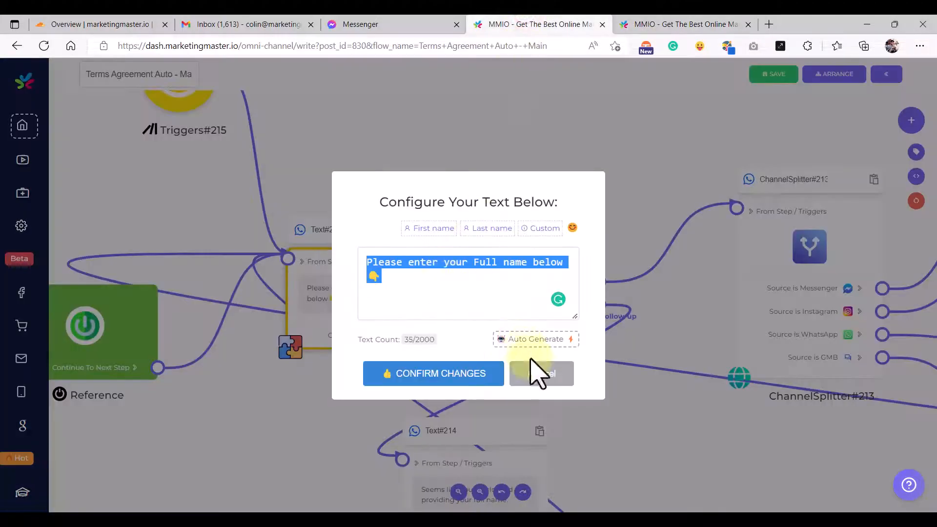
left_click(539, 373)
scroll(533, 355, "down", 3)
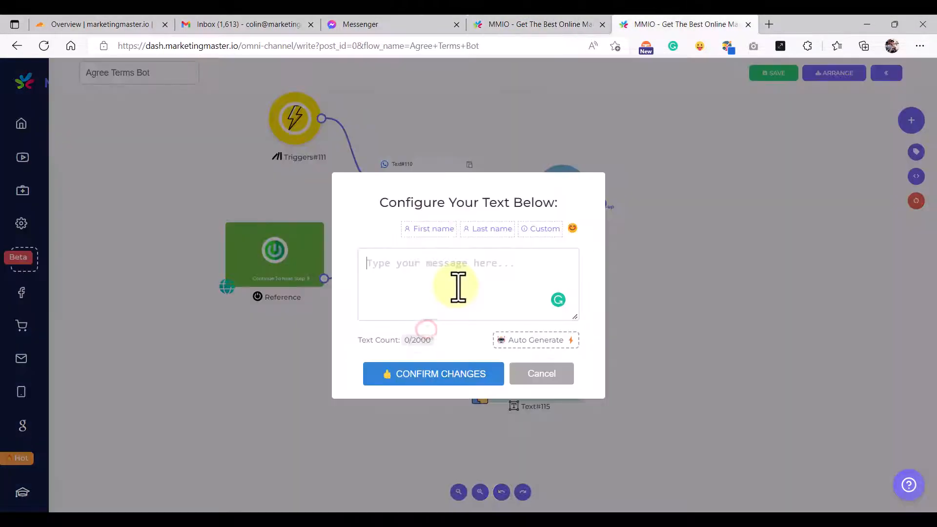
type("Seems like you overlooked providing your full name.  Let's try that again.")
left_click(429, 378)
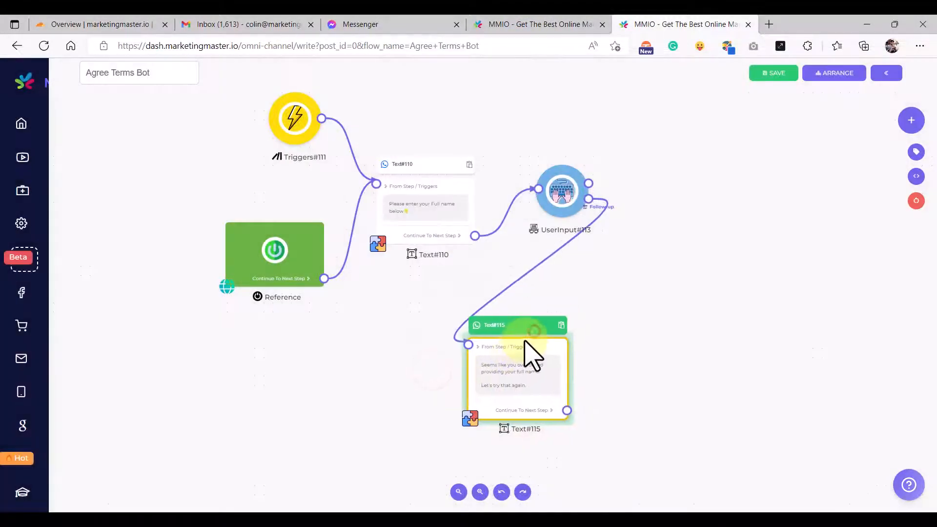
left_click_drag(567, 410, 375, 194)
mouse_move(440, 184)
left_mouse_down()
mouse_move(458, 180)
mouse_move(446, 195)
left_mouse_up()
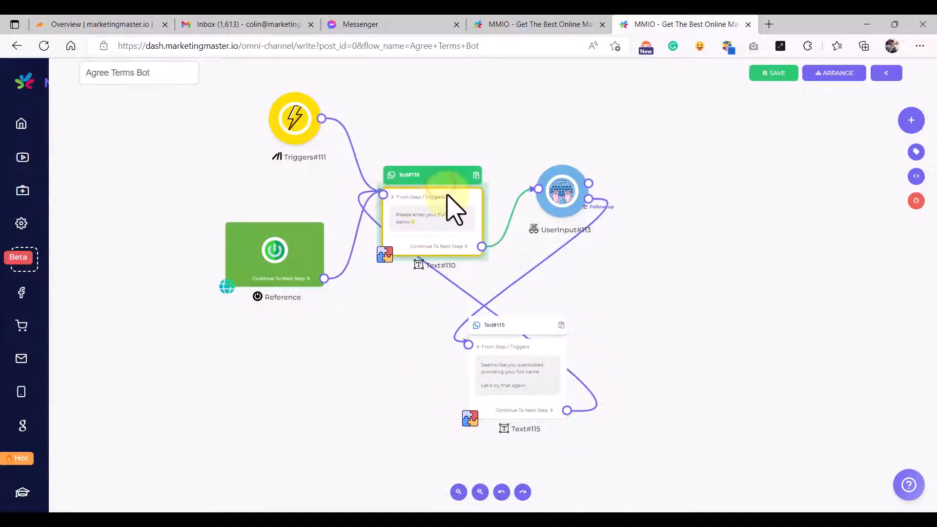
left_click(620, 287)
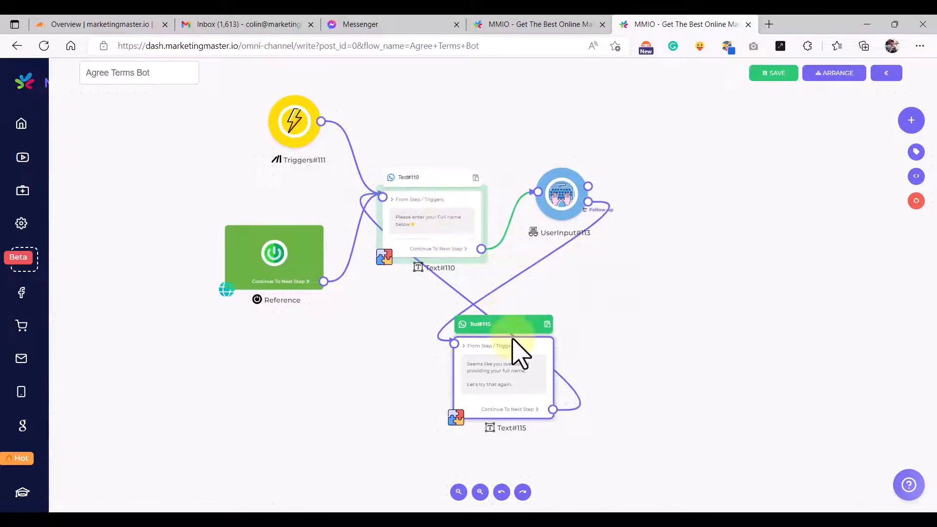
left_click_drag(517, 346, 511, 338)
scroll(500, 368, "up", 6)
scroll(497, 367, "down", 4)
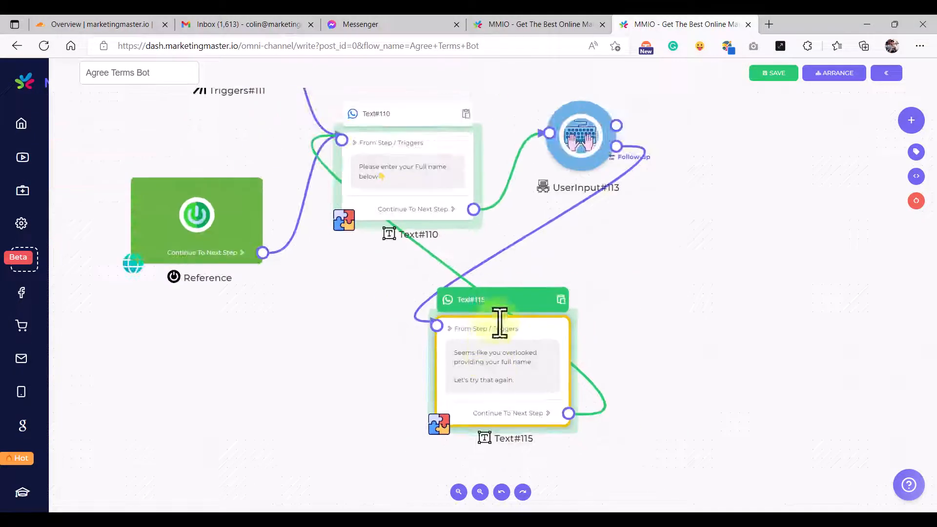
left_click_drag(608, 274, 581, 368)
left_click(376, 234)
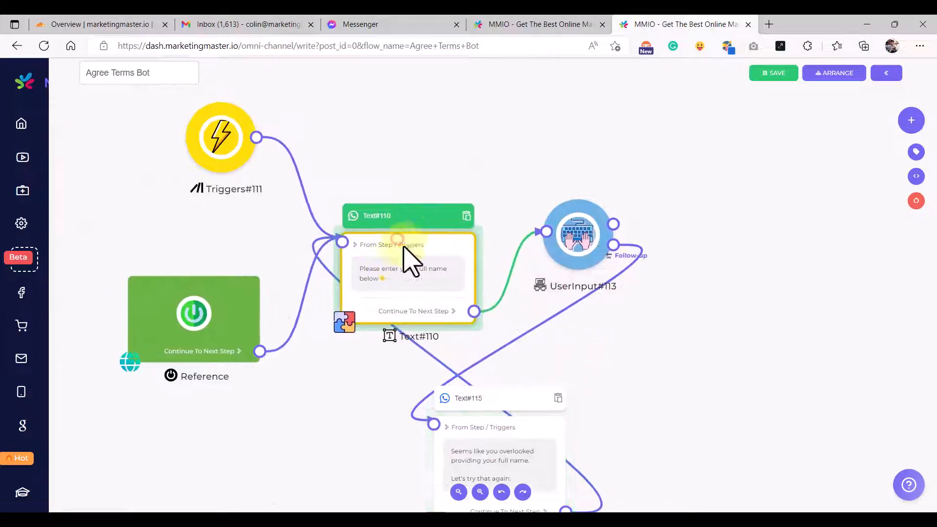
scroll(382, 287, "up", 6)
scroll(397, 282, "down", 4)
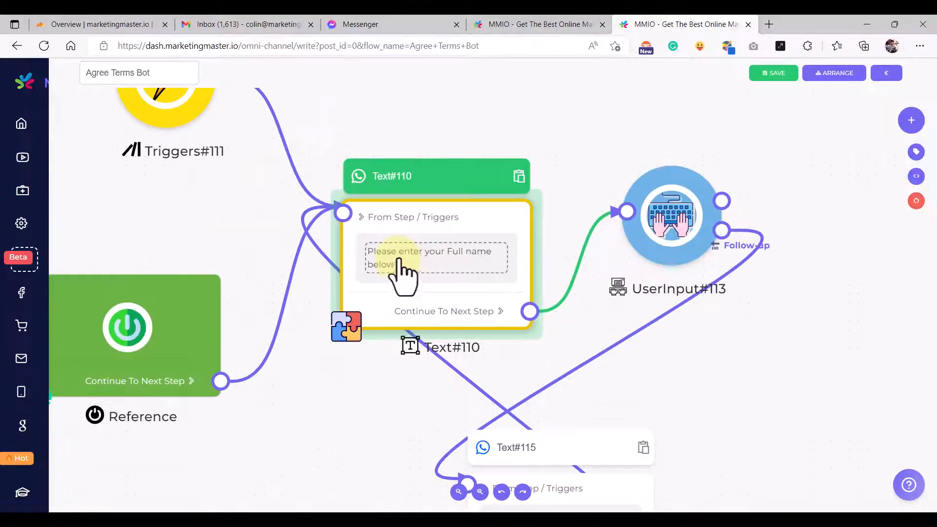
scroll(404, 273, "up", 2)
left_click(400, 278)
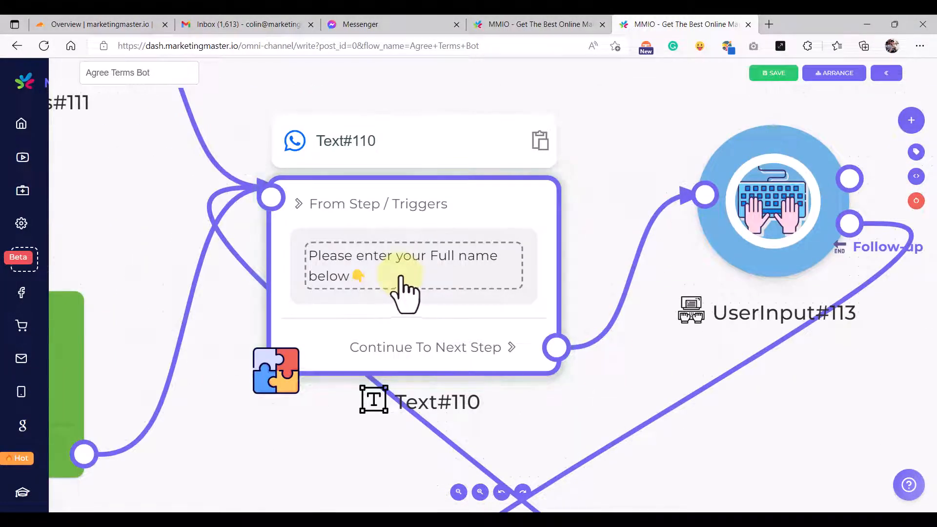
scroll(400, 279, "down", 3)
scroll(402, 275, "up", 3)
scroll(403, 275, "down", 3)
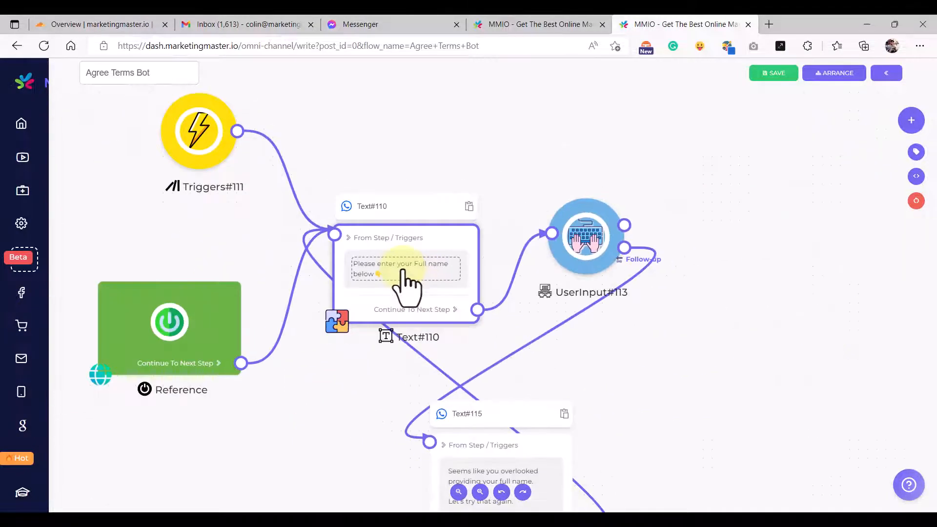
left_click_drag(751, 307, 562, 318)
left_click_drag(567, 247, 519, 345)
left_click_drag(493, 303, 477, 328)
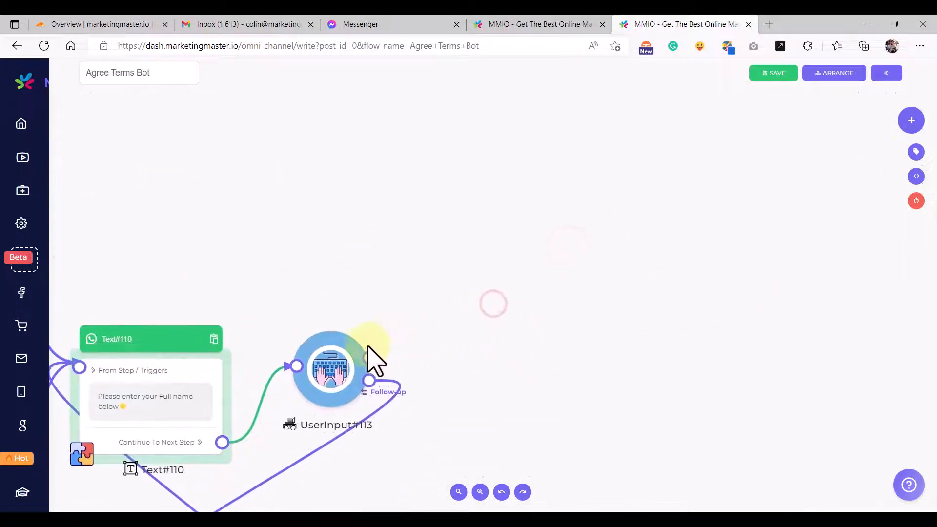
- Attach a ChannelSplitter step after UserInput#113
left_click_drag(369, 359, 538, 242)
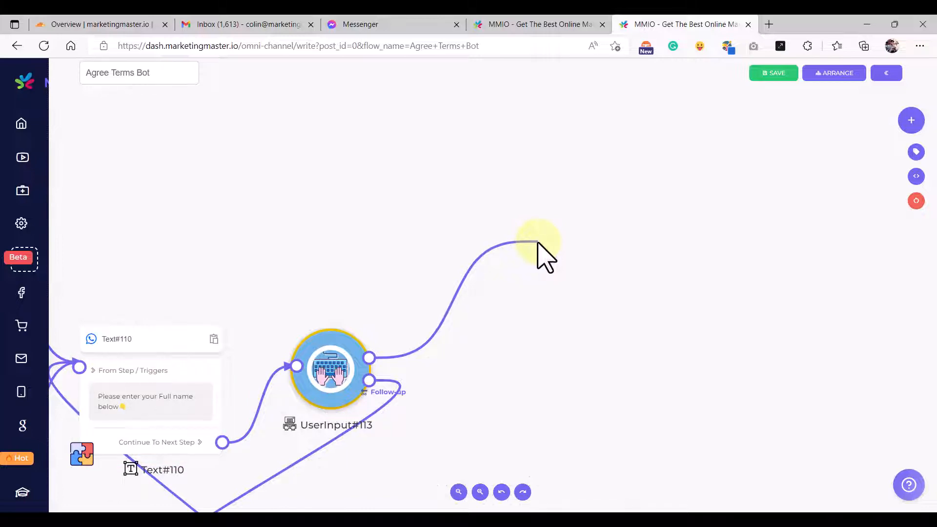
left_click_drag(539, 241, 549, 241)
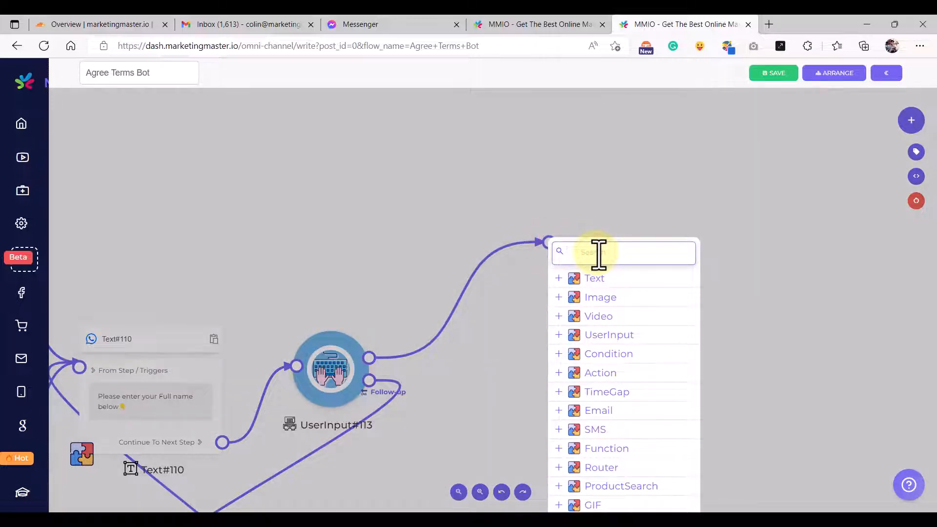
type("spli")
left_click(604, 277)
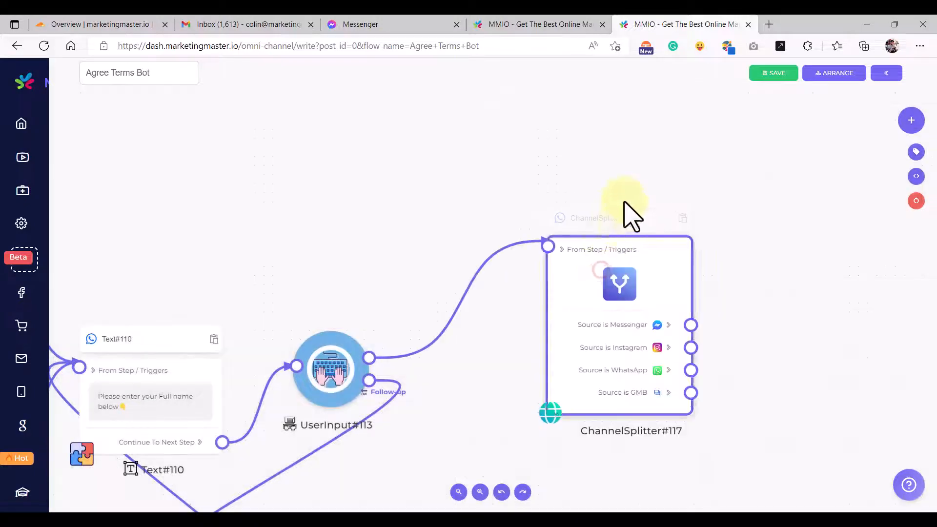
left_click_drag(623, 213, 623, 251)
- Review the reference flow's channel splitter and its branches
left_click(581, 28)
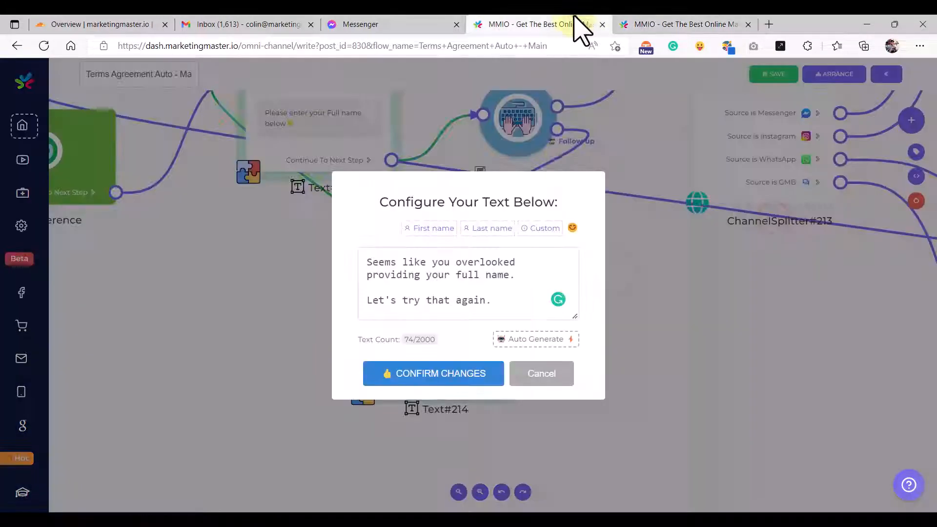
left_click(553, 371)
scroll(652, 338, "down", 6)
left_click_drag(640, 355, 405, 424)
scroll(510, 347, "up", 2)
scroll(510, 347, "up", 1)
left_click_drag(524, 310, 488, 263)
left_click_drag(482, 376, 471, 323)
left_click_drag(468, 428, 455, 377)
left_click_drag(464, 408, 464, 330)
- Back in Agree Terms Bot, reposition ChannelSplitter#117 on the canvas
left_click(649, 24)
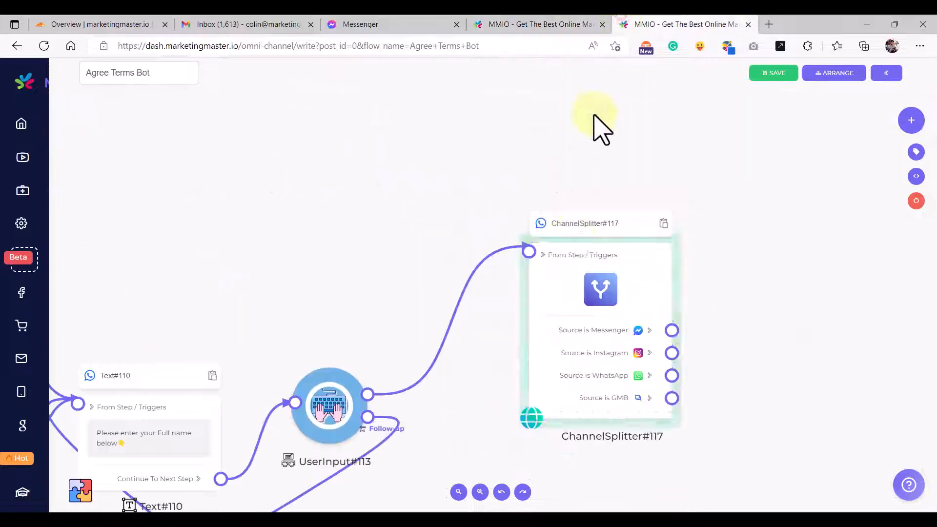
left_click_drag(769, 257, 441, 256)
left_click_drag(385, 262, 353, 227)
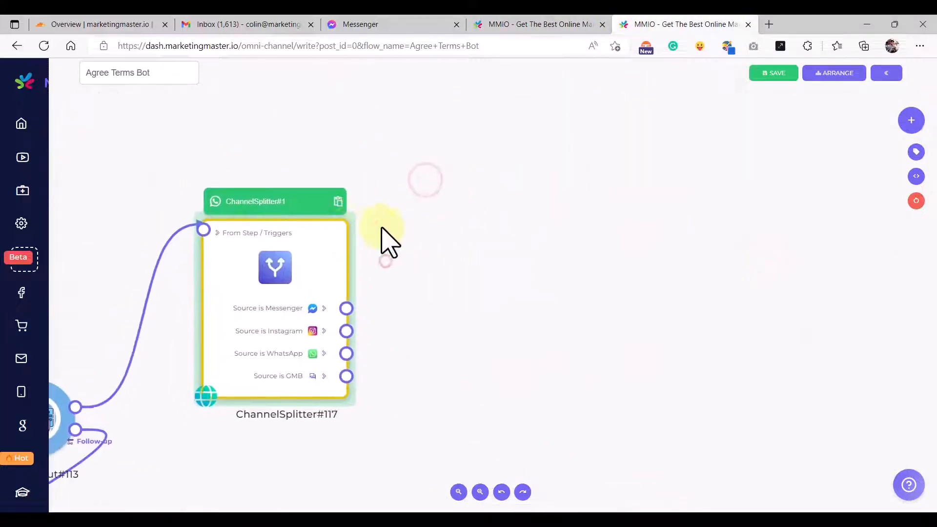
left_click_drag(435, 228, 460, 284)
scroll(415, 324, "down", 5)
left_click_drag(450, 321, 394, 365)
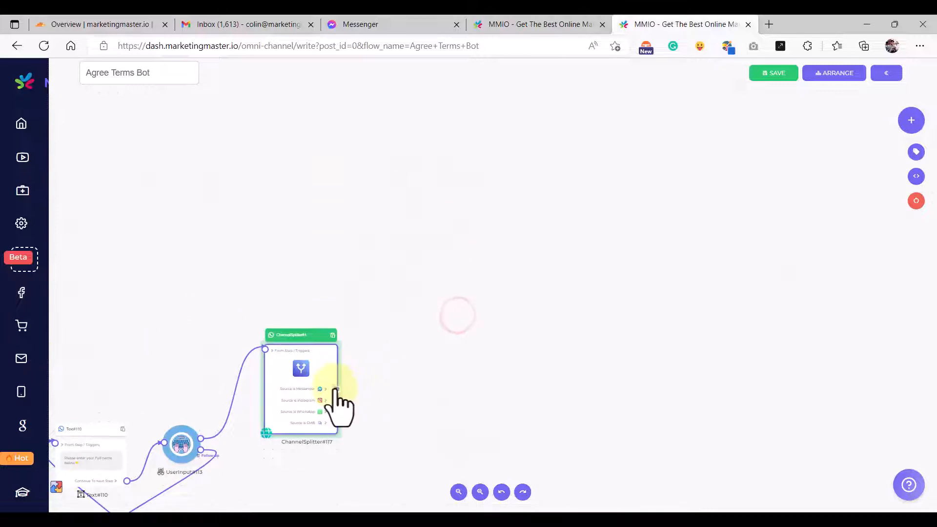
- Add a MessengerText step on the splitter's Messenger branch and position it
left_click_drag(337, 389, 451, 155)
scroll(509, 341, "down", 2)
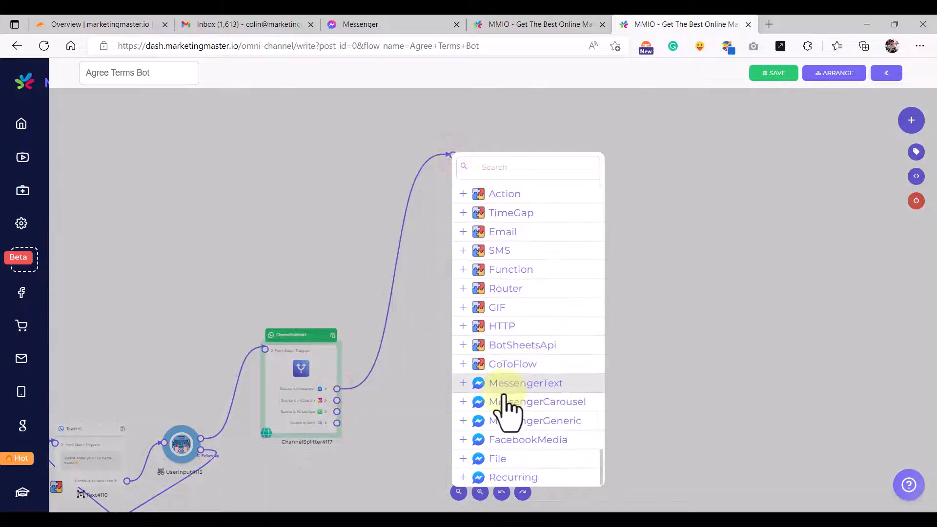
left_click(531, 385)
left_click_drag(499, 168, 490, 169)
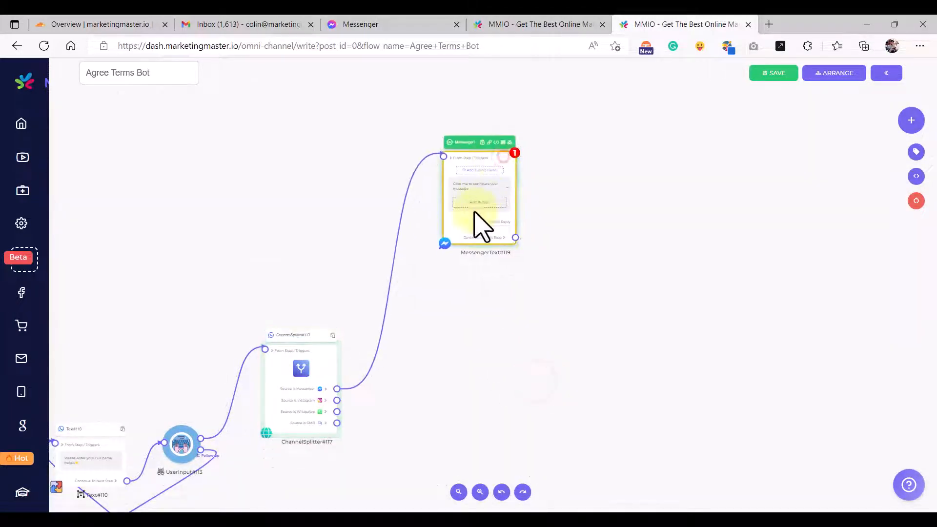
left_click_drag(435, 313, 397, 356)
left_click_drag(397, 355, 391, 338)
left_click_drag(458, 206, 431, 238)
left_click_drag(531, 155, 519, 247)
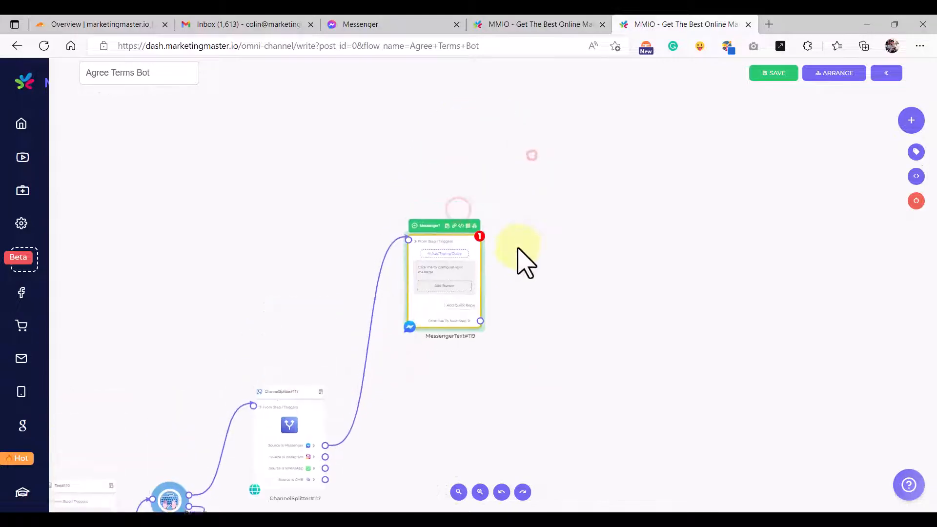
scroll(455, 265, "up", 5)
- Bring MessengerText#15 into view in the Terms Agreement Auto - Main flow
left_click(563, 24)
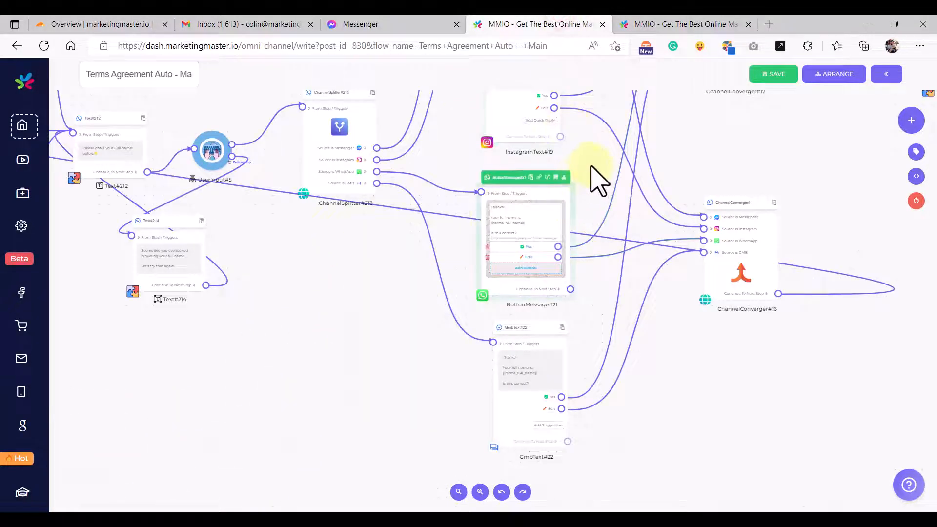
left_click_drag(596, 178, 593, 376)
left_click_drag(588, 207, 579, 379)
- Copy the reference MessengerText#15 message into MessengerText#119
scroll(499, 271, "up", 9)
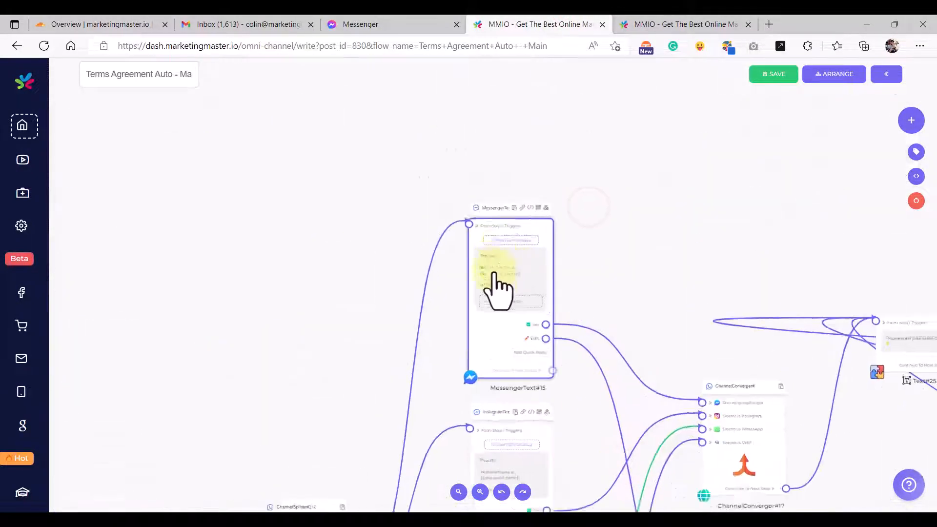
left_click(503, 277)
left_click(503, 278)
key("ctrl+a")
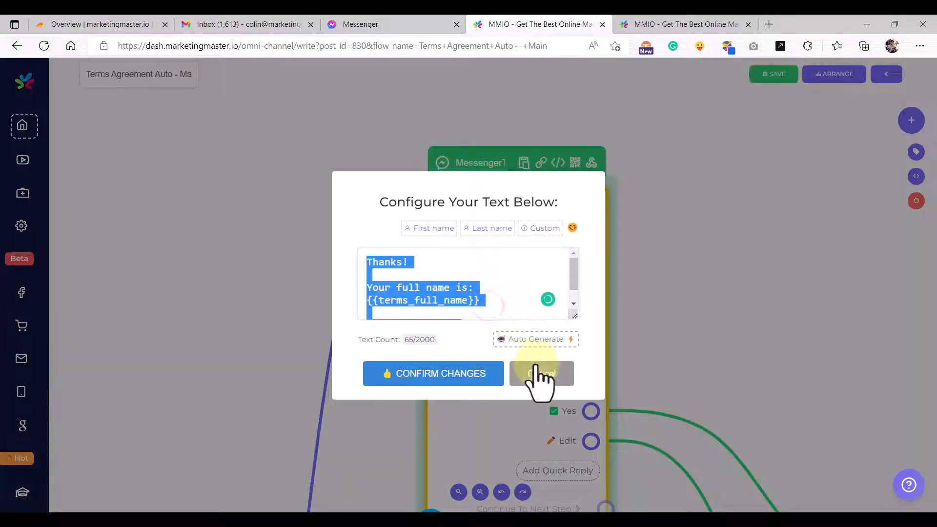
left_click(538, 372)
left_click(680, 23)
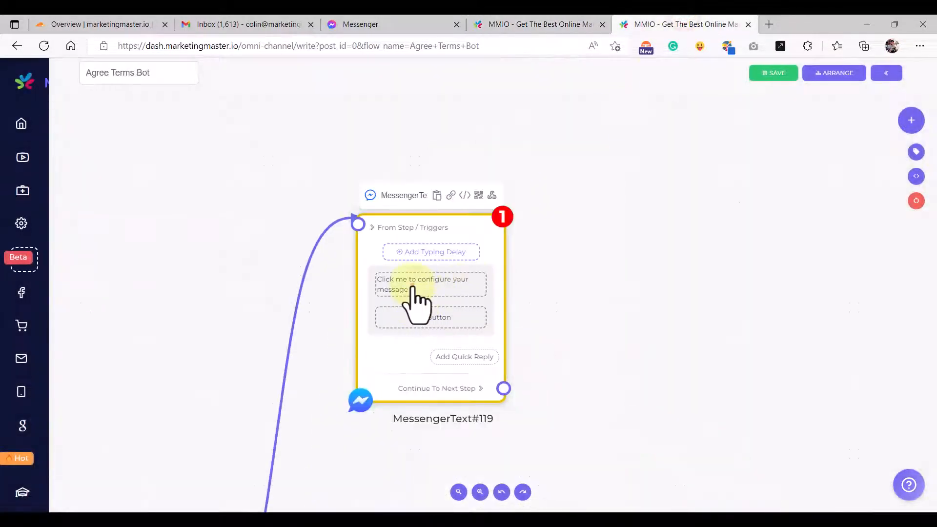
left_click(415, 286)
key("ctrl+v")
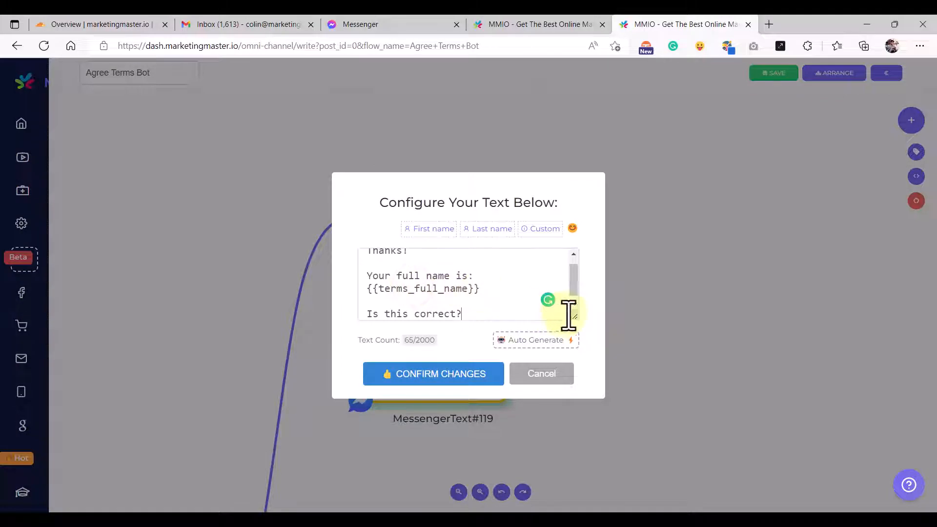
- Replace the {{terms_full_name}} placeholder with the Auto Terms Full Name field and confirm
left_click_drag(569, 315, 571, 345)
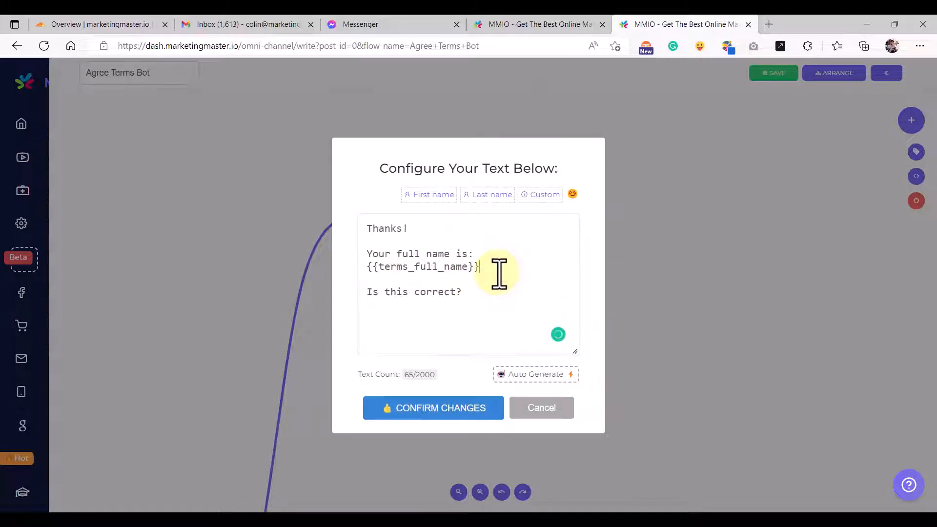
left_click_drag(497, 273, 366, 278)
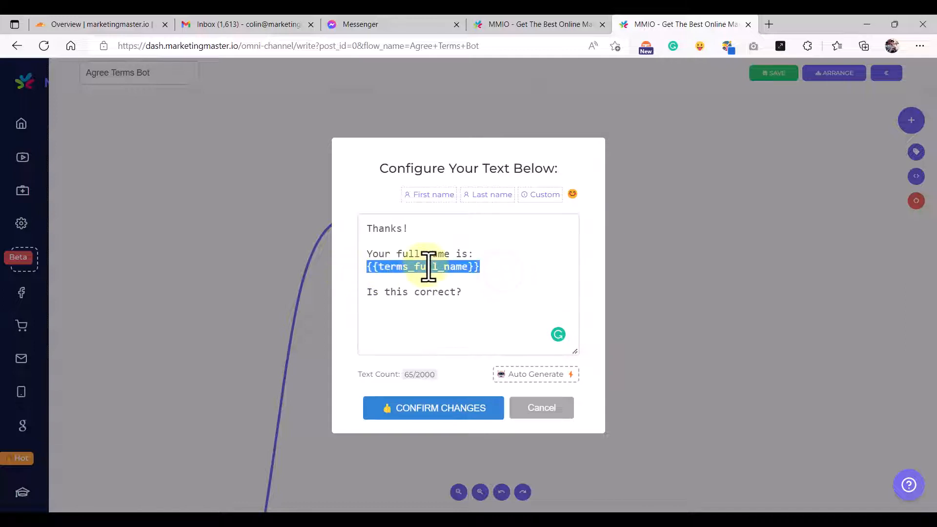
left_click_drag(511, 268, 364, 266)
key("BackSpace")
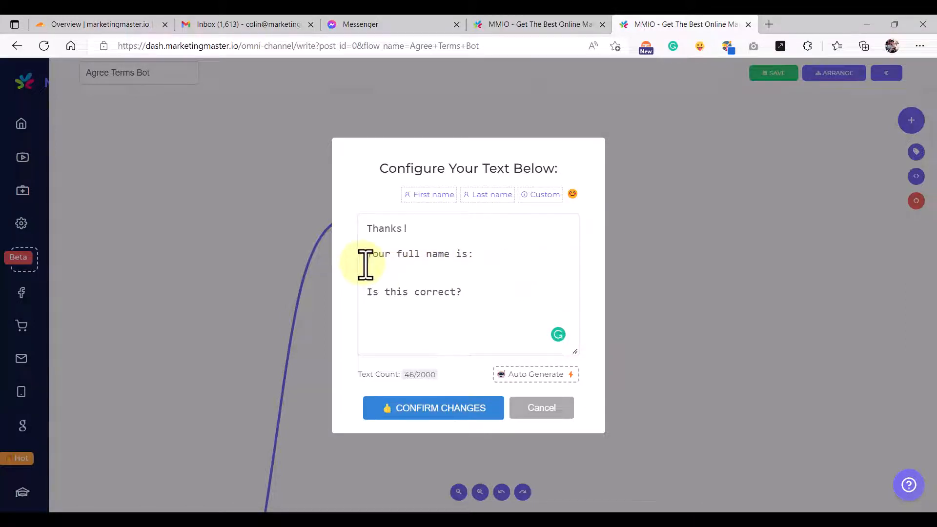
left_click(534, 198)
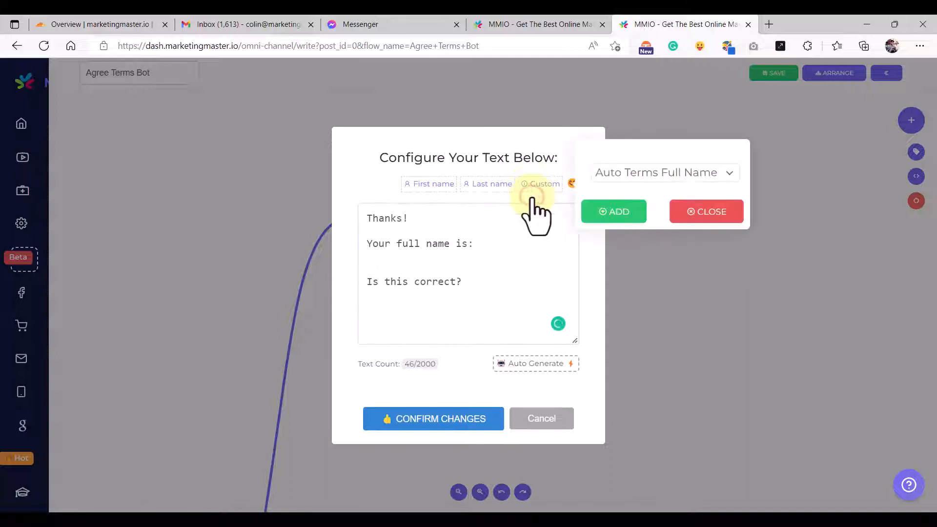
left_click(647, 176)
left_click(645, 174)
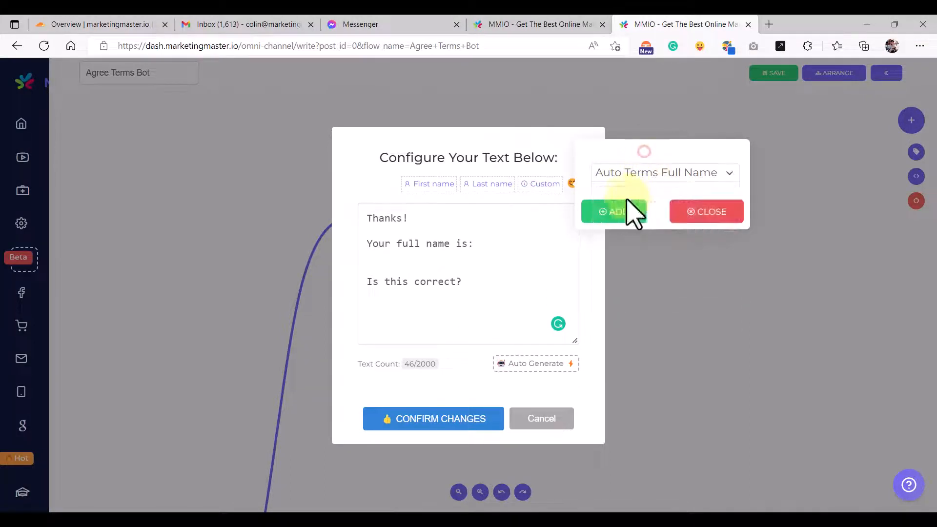
left_click(619, 212)
left_click(710, 212)
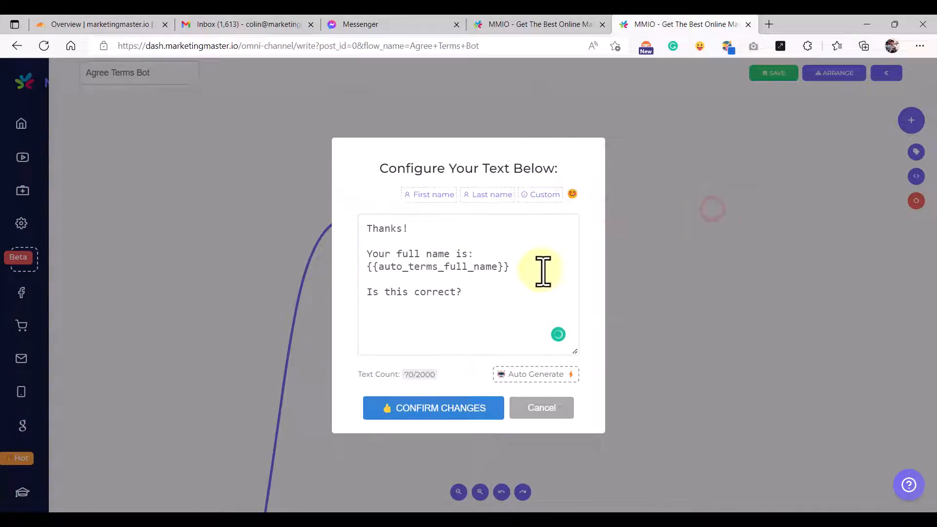
left_click_drag(533, 267, 335, 270)
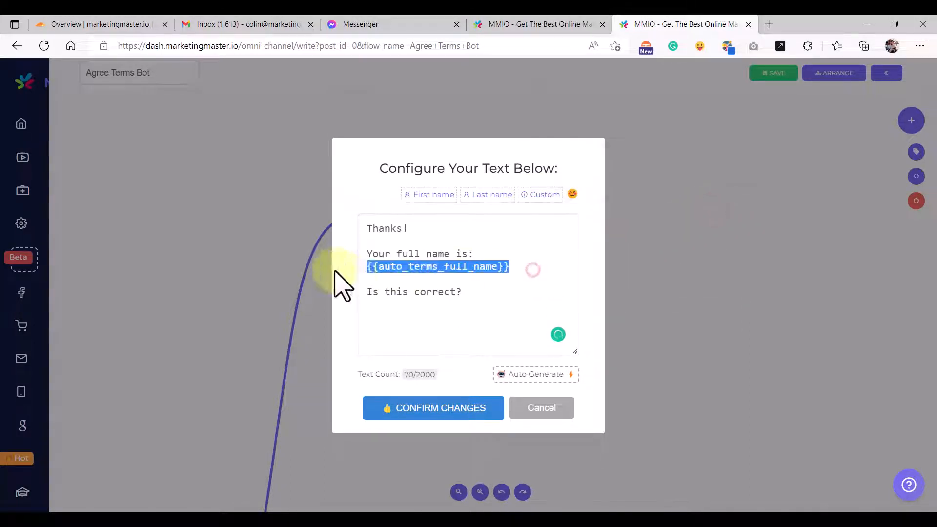
left_click(471, 295)
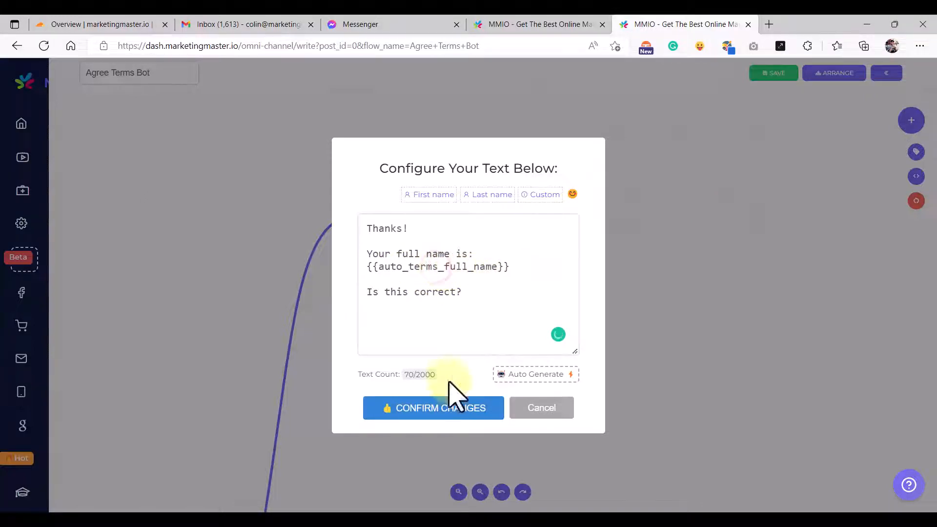
left_click(440, 413)
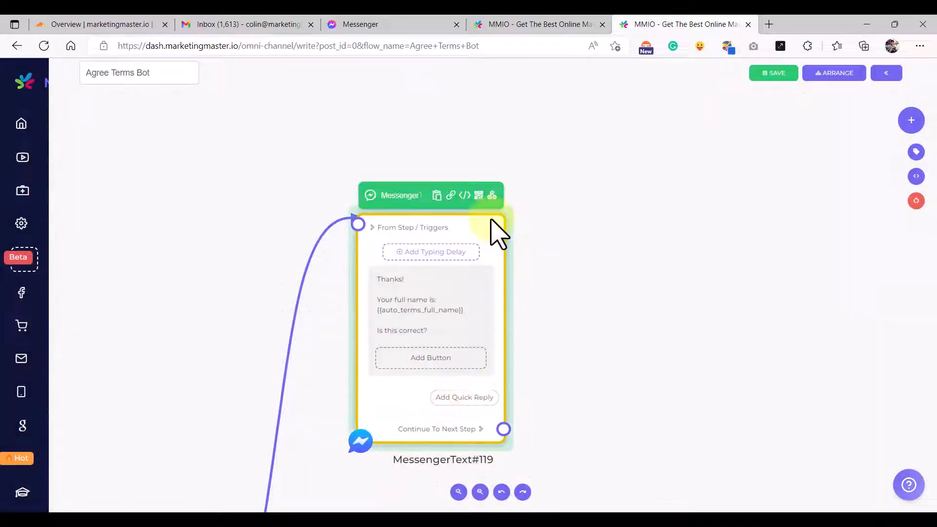
- Copy the ✅ Yes quick reply label from the reference flow into a new quick reply on MessengerText#119
scroll(557, 291, "down", 2)
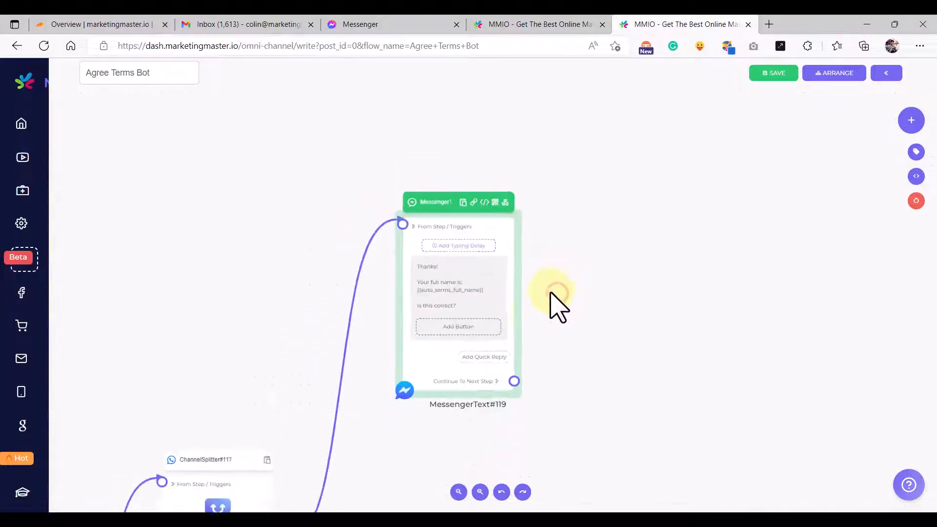
left_click_drag(558, 345, 514, 297)
left_click_drag(456, 180, 566, 215)
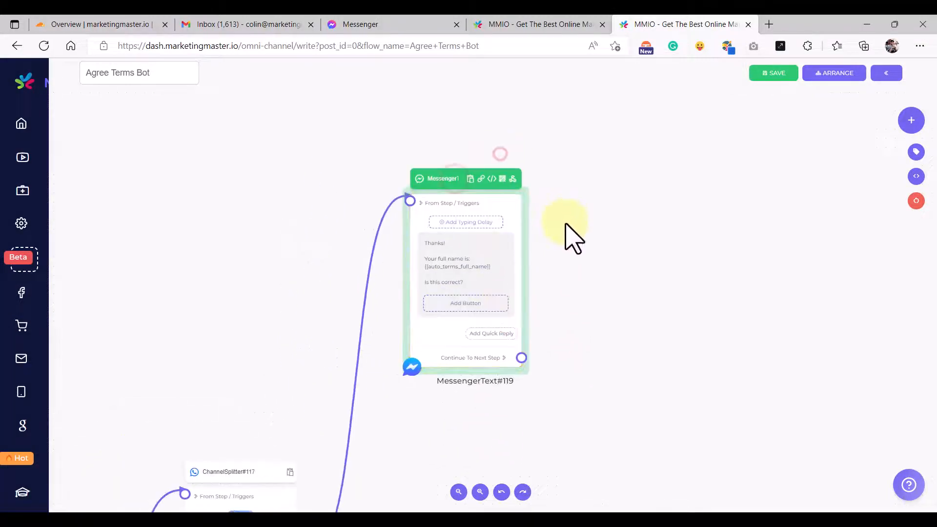
scroll(478, 337, "up", 3)
left_click_drag(612, 318, 561, 304)
left_click(476, 316)
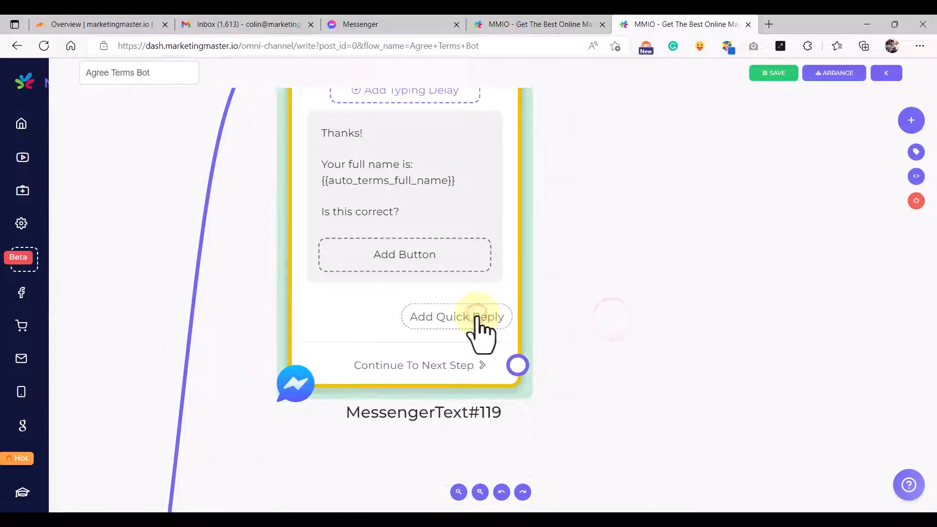
left_click(536, 25)
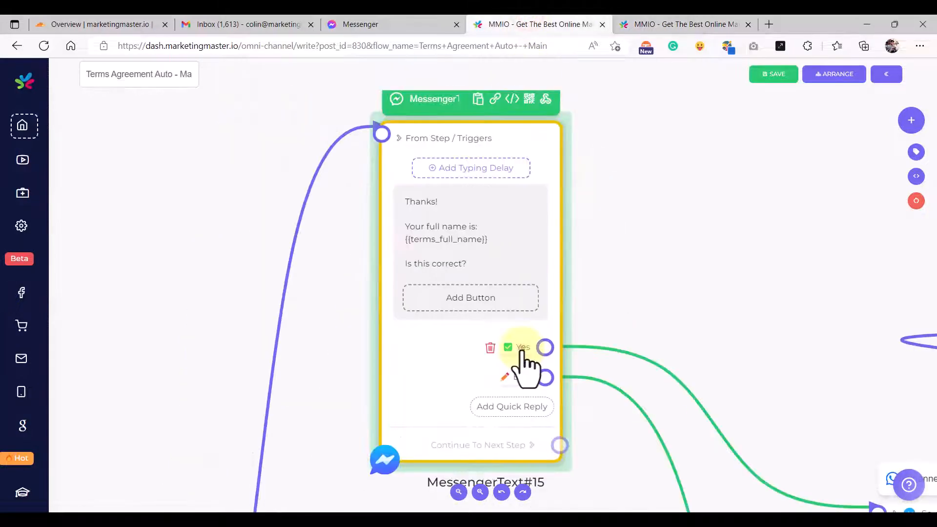
left_click(522, 348)
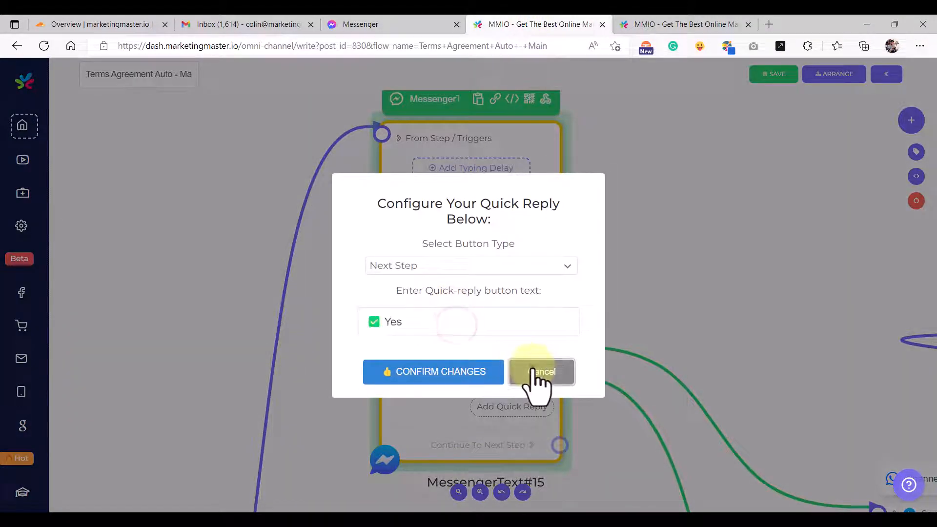
left_click(538, 380)
left_click(675, 25)
left_click(466, 317)
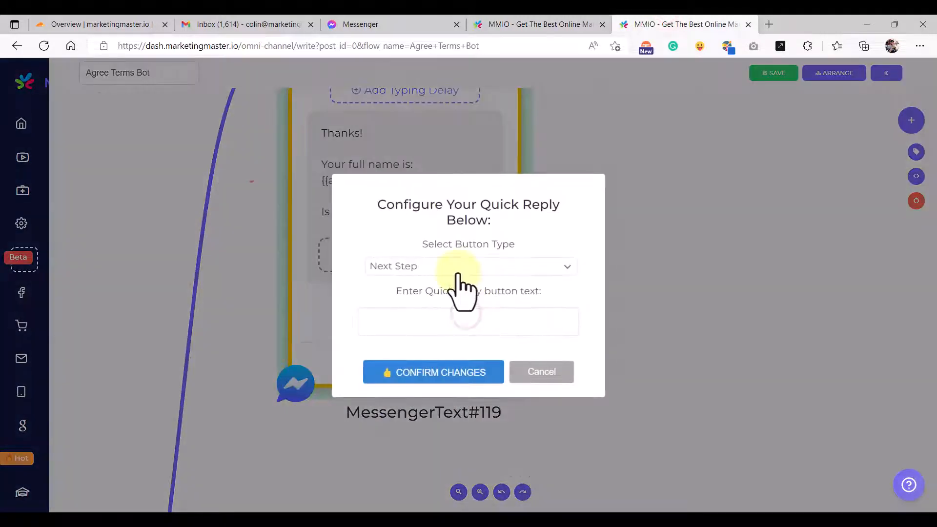
left_click(434, 318)
type("✅ Yes")
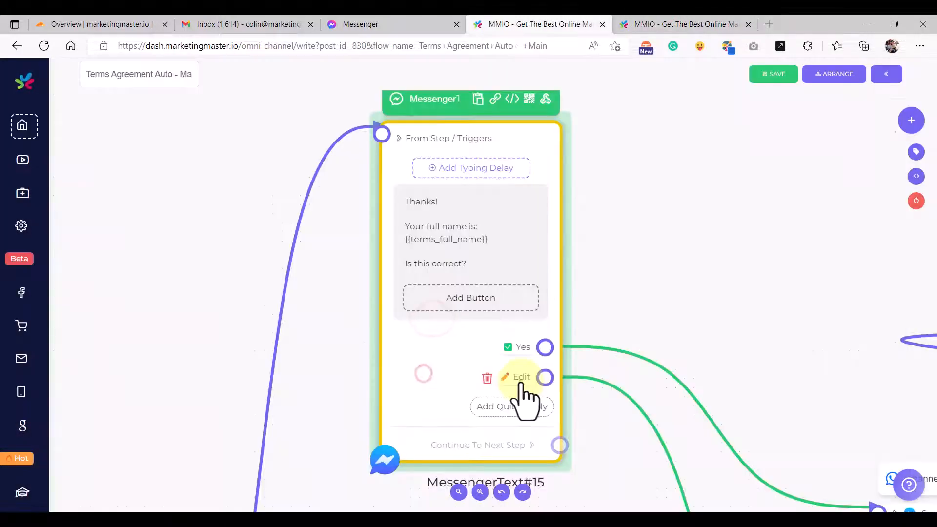
- Copy the ✏️ Edit label and add it as a second quick reply on MessengerText#119
left_click(513, 380)
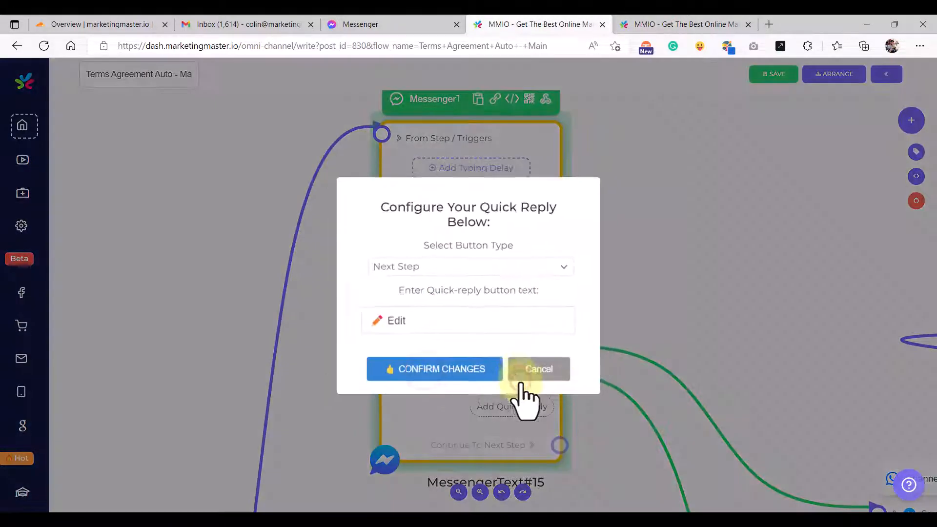
left_click(449, 373)
left_click(713, 23)
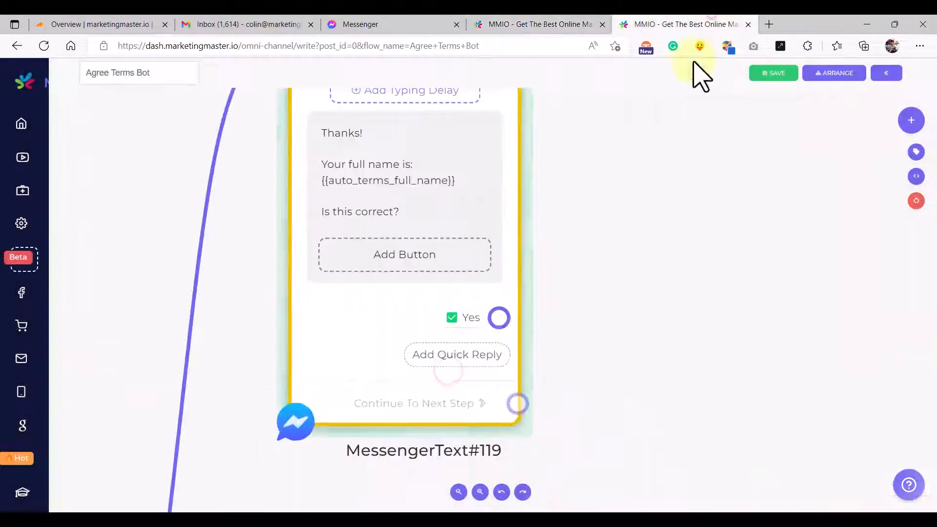
left_click(457, 359)
left_click(424, 331)
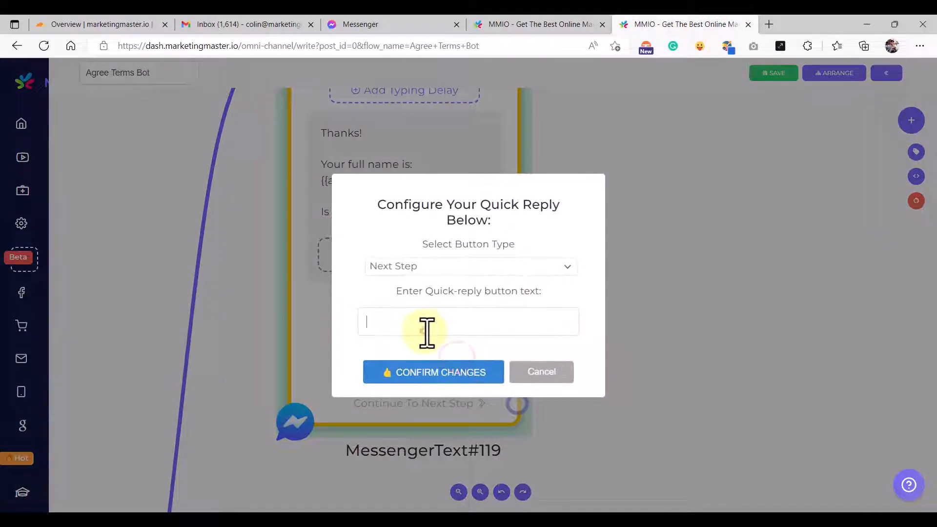
type("✏ Edit")
left_click(424, 373)
scroll(571, 393, "down", 5)
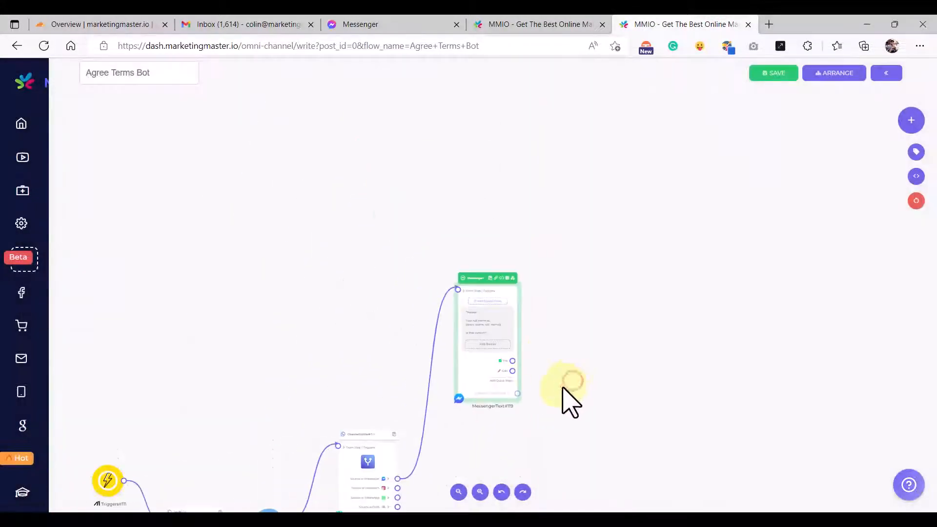
- Attach a new InstagramText step to ChannelSplitter#117's Instagram output
left_click_drag(559, 392, 514, 303)
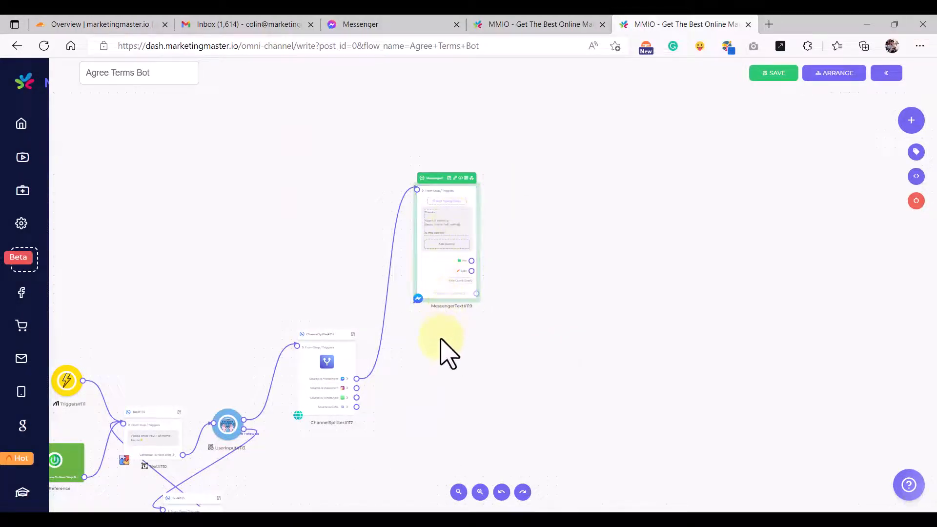
left_click_drag(425, 356, 439, 341)
scroll(366, 385, "up", 5)
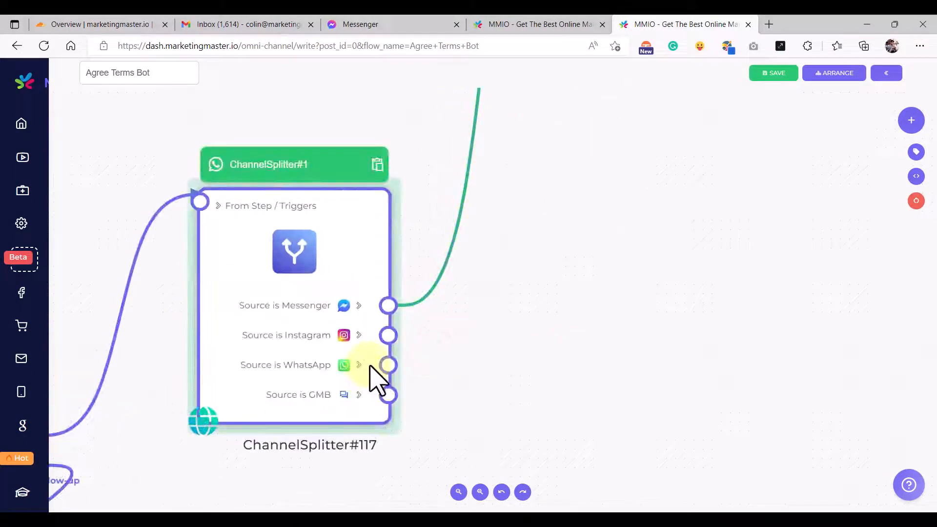
scroll(384, 366, "down", 5)
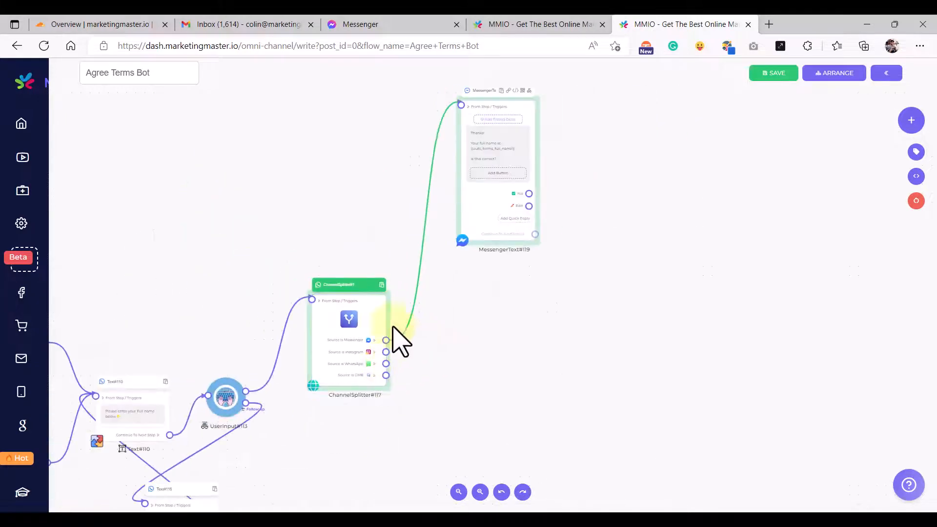
left_click_drag(359, 96, 361, 124)
left_click_drag(462, 353, 439, 325)
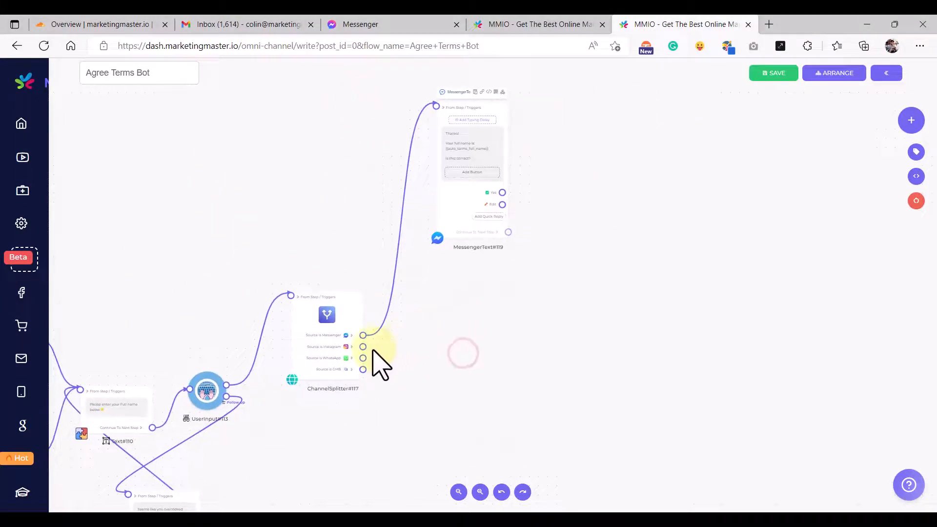
left_click_drag(363, 346, 455, 271)
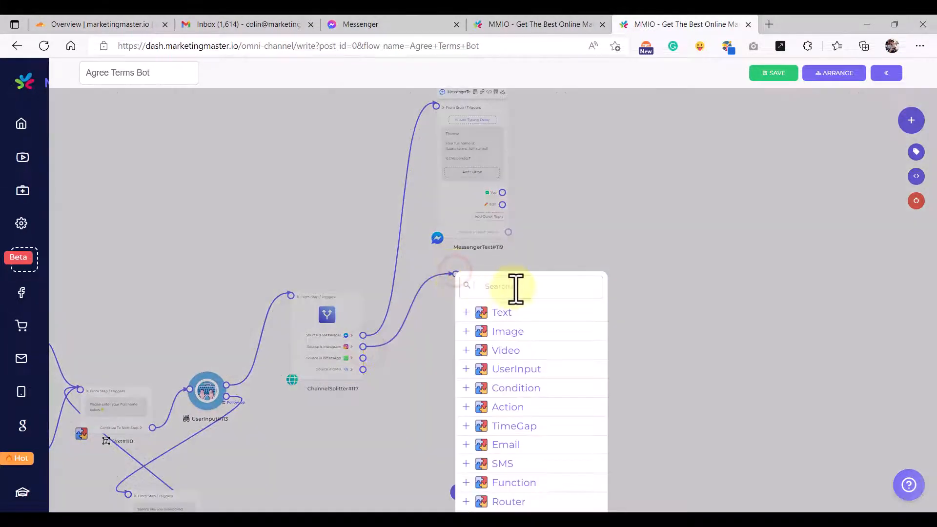
type("In")
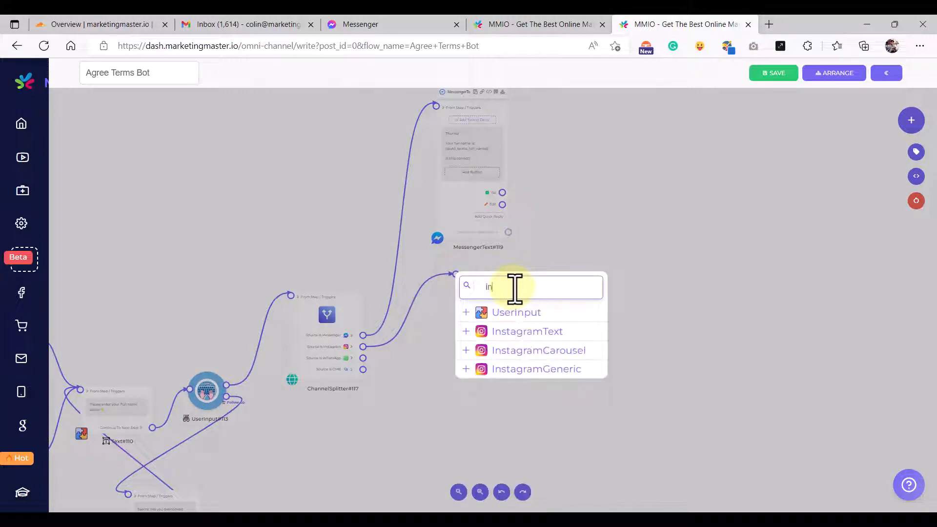
left_click(506, 330)
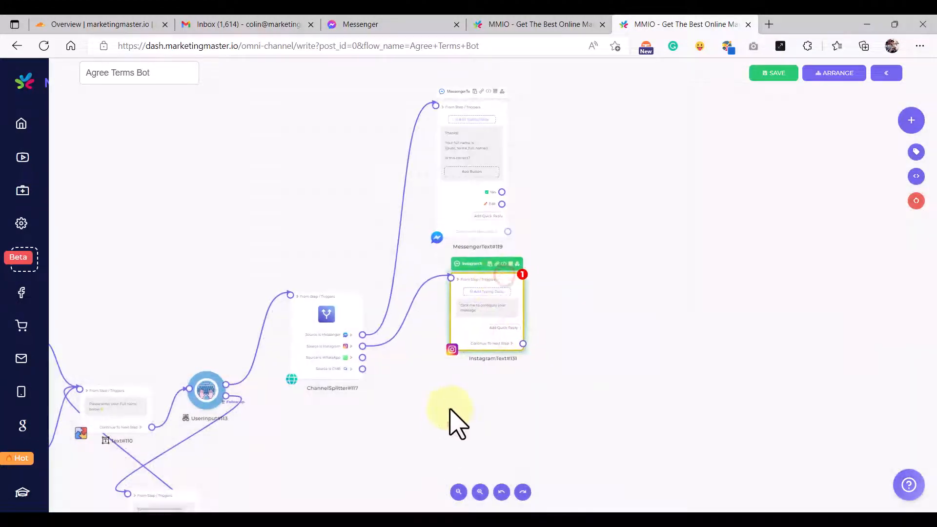
- Attach a ButtonMessage step to the splitter's WhatsApp output
left_click_drag(449, 422, 458, 335)
left_click_drag(372, 272, 441, 295)
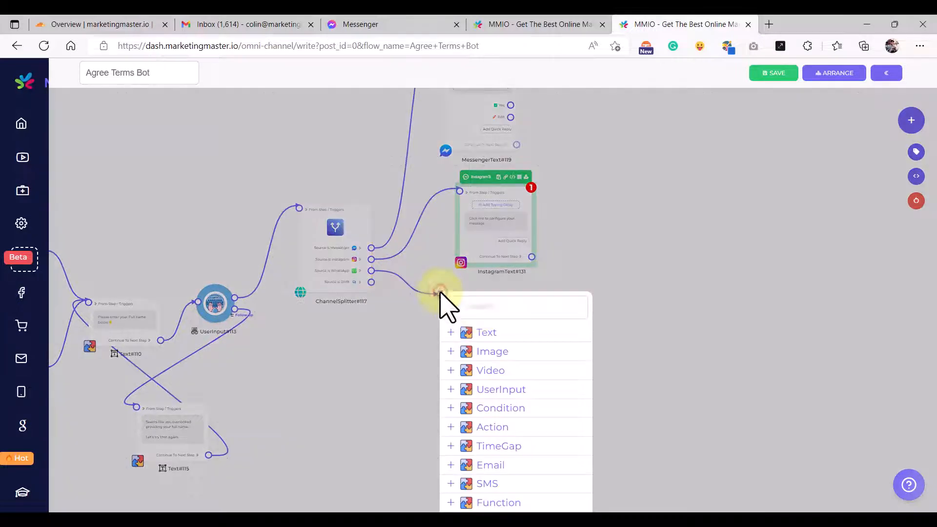
scroll(513, 371, "down", 2)
left_click(507, 312)
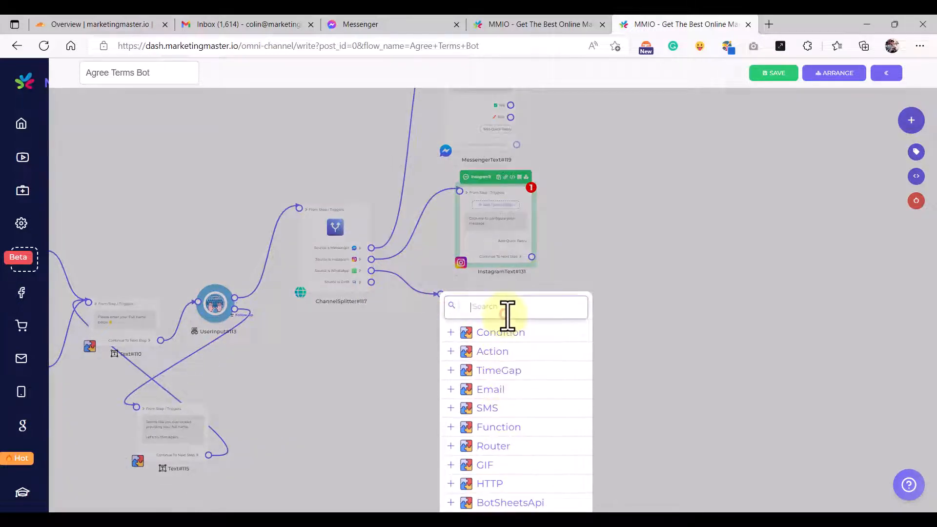
type("but")
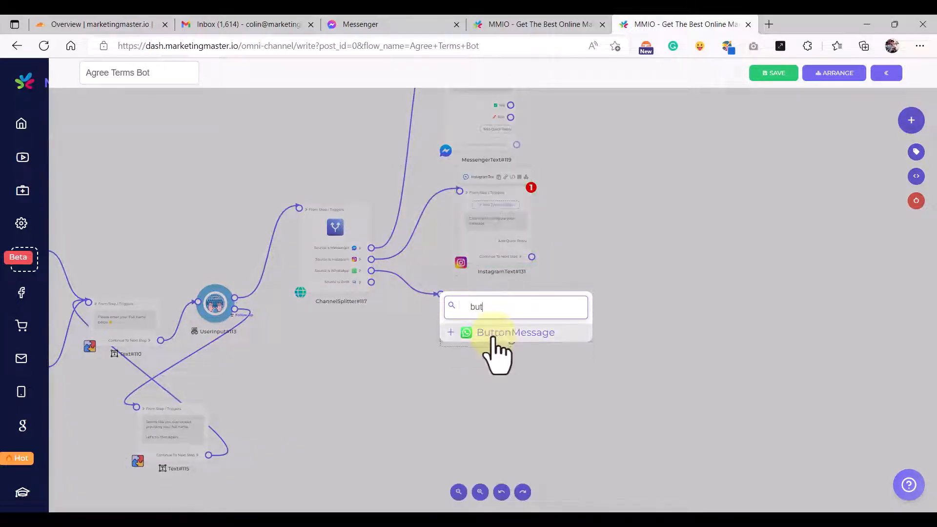
left_click(497, 333)
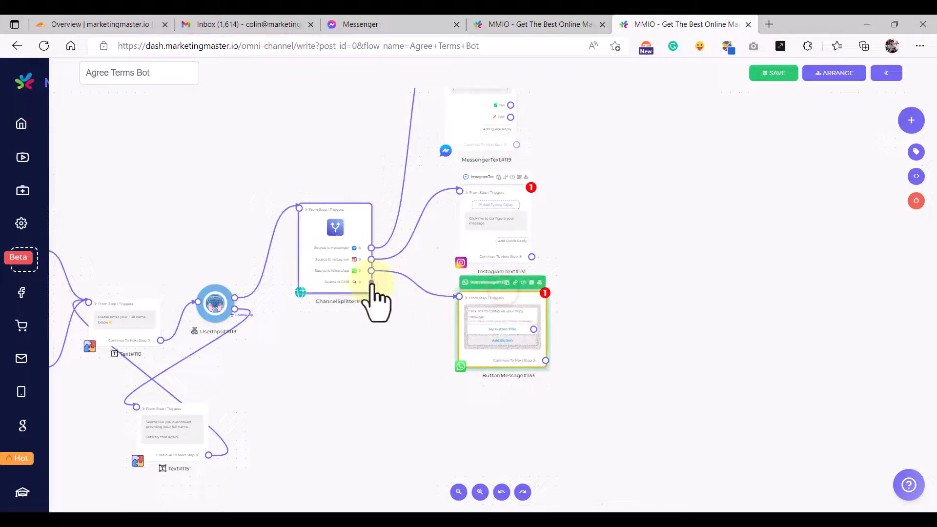
- Attach a GmbText step to the GMB output and tidy the step positions
left_click_drag(371, 282, 471, 401)
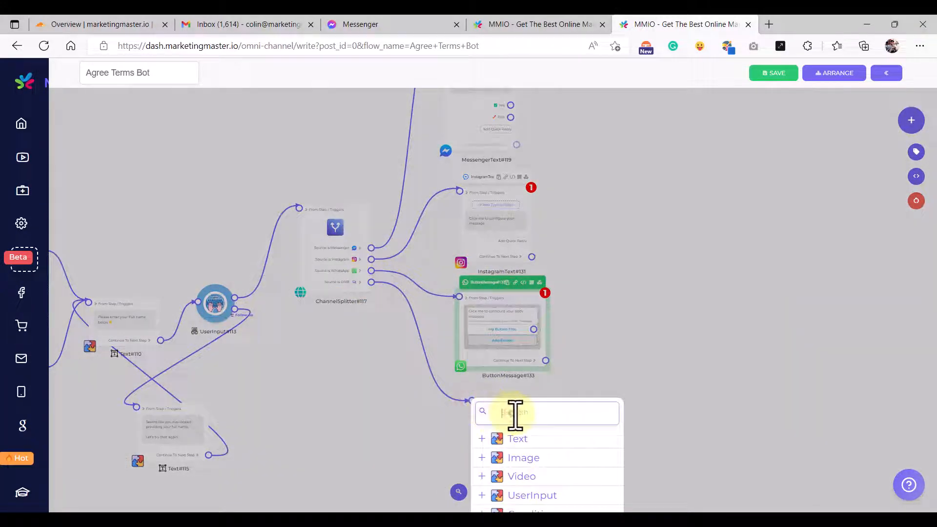
type("gm")
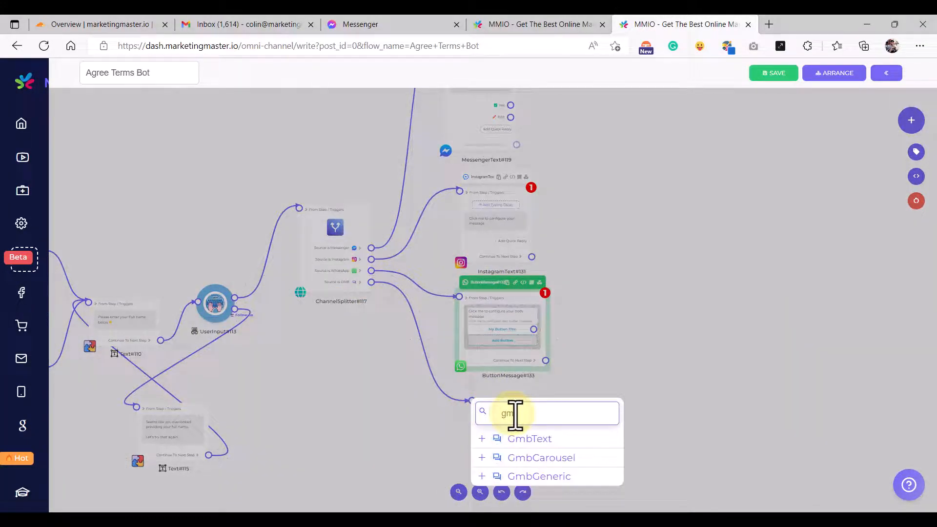
left_click(539, 441)
scroll(628, 372, "up", 3)
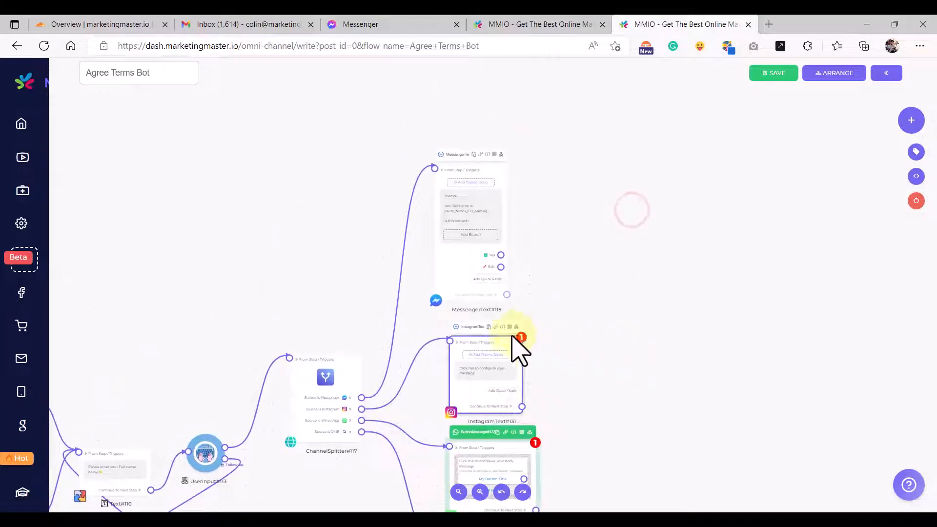
left_click_drag(511, 336, 530, 321)
left_click_drag(495, 167, 520, 157)
left_click_drag(550, 161, 550, 230)
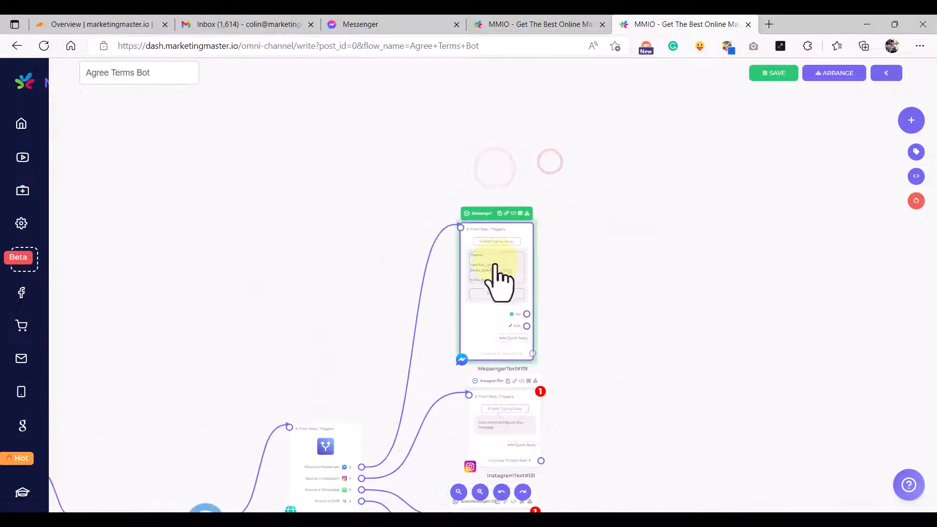
- Copy MessengerText#119's full-name confirmation message into InstagramText#131
scroll(498, 280, "up", 5)
left_click(490, 266)
key("ctrl+a")
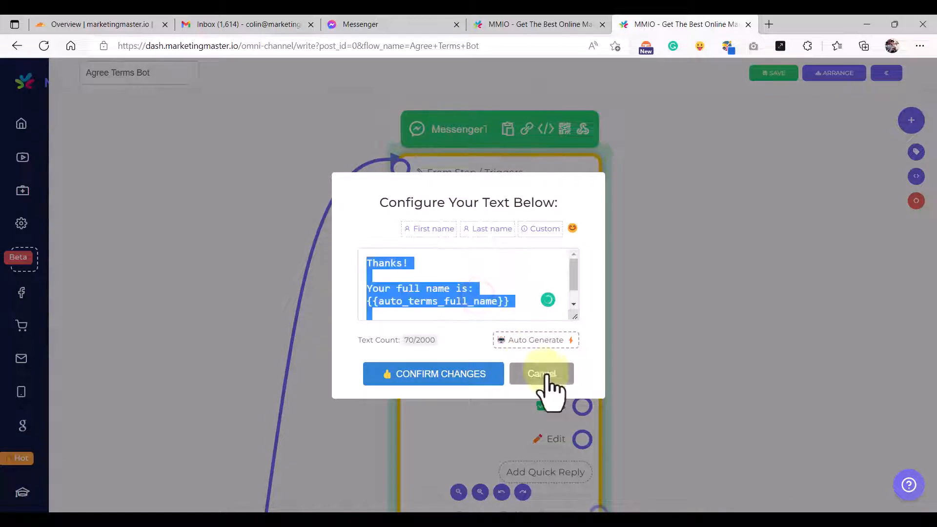
left_click(543, 381)
scroll(621, 219, "down", 5)
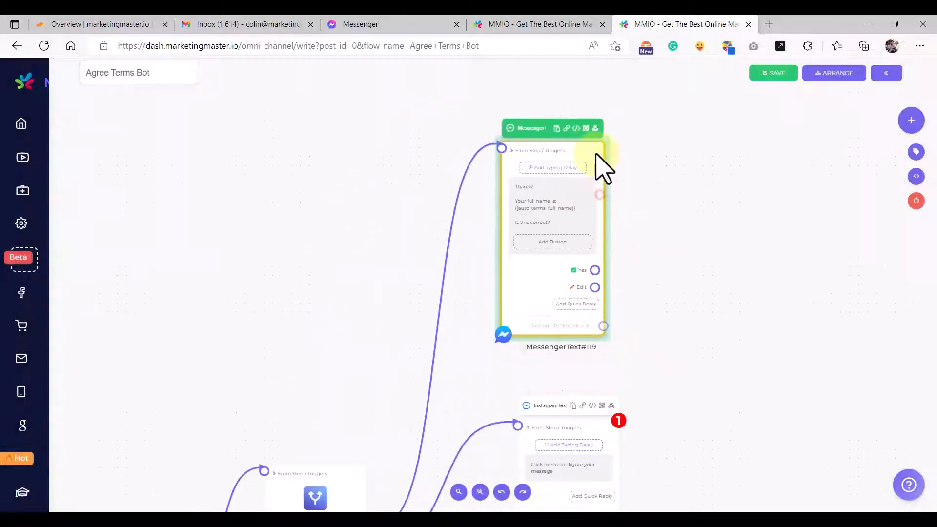
left_click(529, 288)
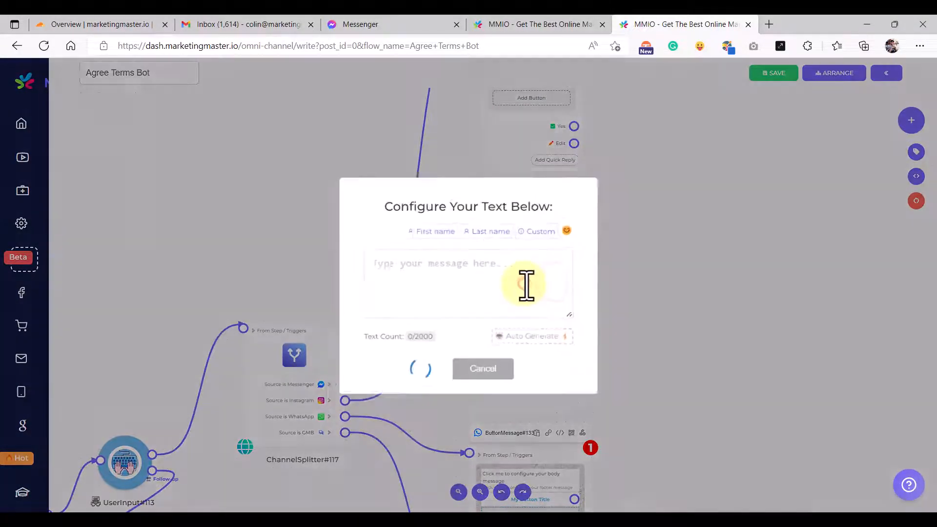
type("Thanks!  Your full name is: {{auto_terms_full_name}}  Is this correct?")
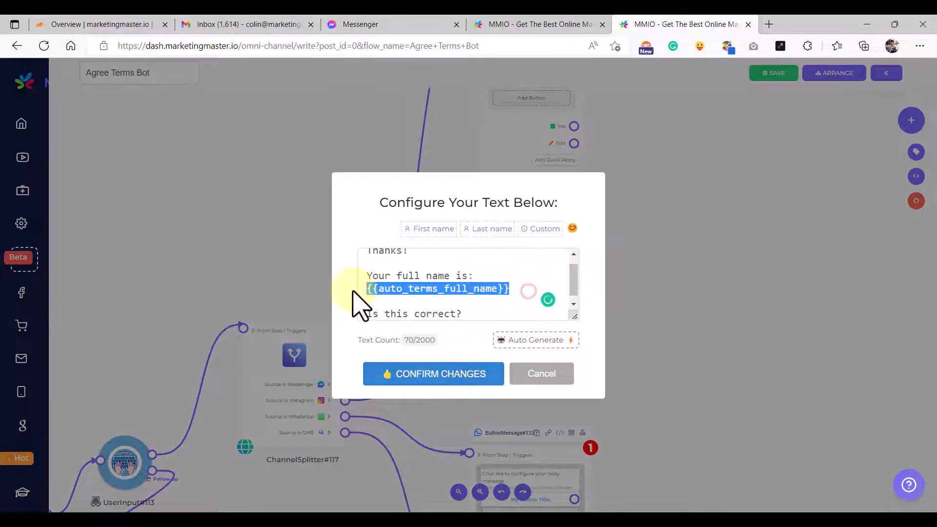
left_click(435, 374)
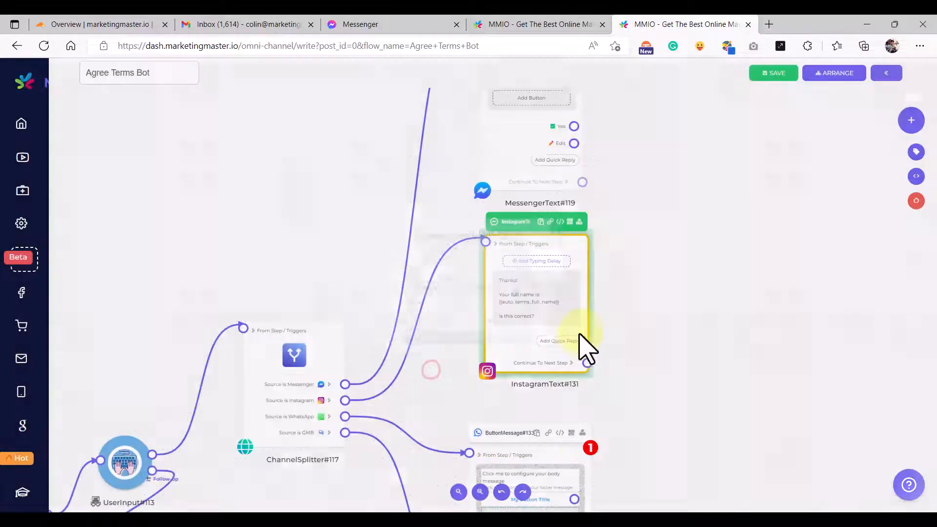
- Add a ✅ Yes quick reply to InstagramText#131, copied from the Messenger step
left_click_drag(620, 332, 480, 188)
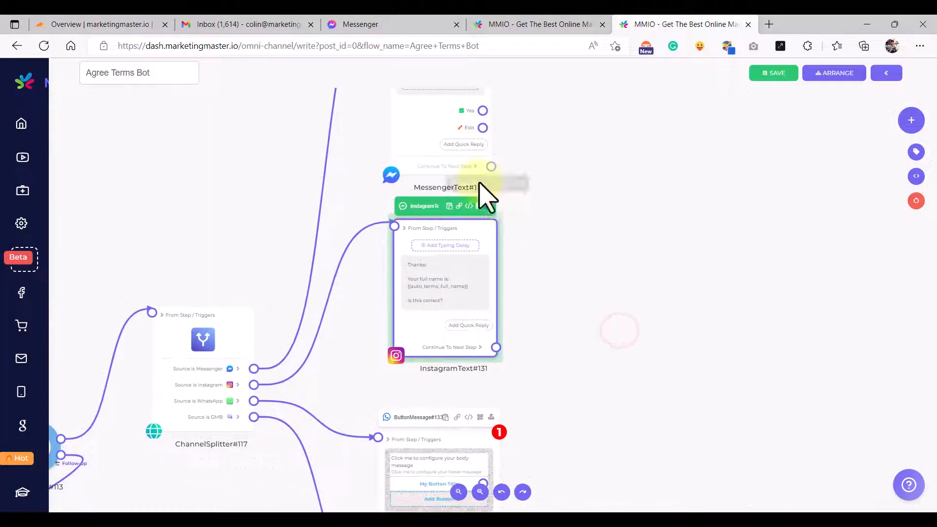
left_click(466, 111)
left_click(442, 374)
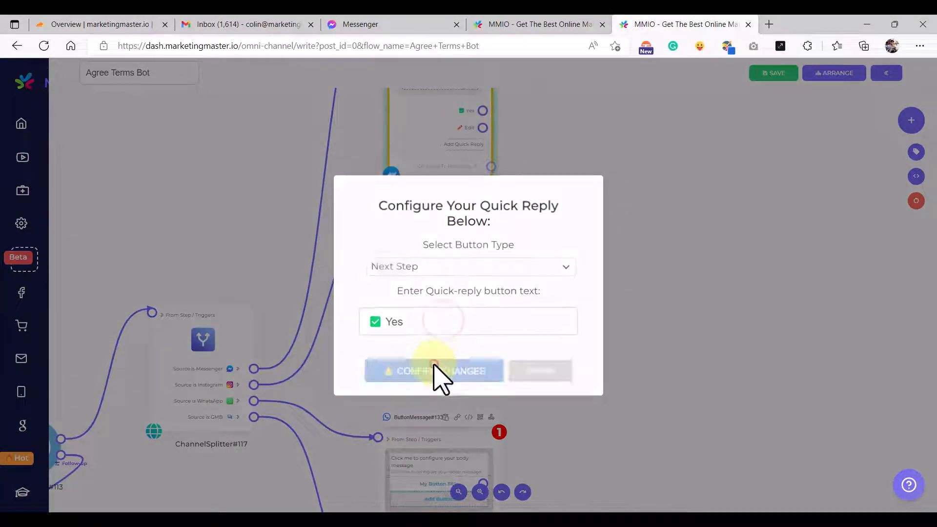
scroll(475, 344, "up", 5)
left_click(467, 315)
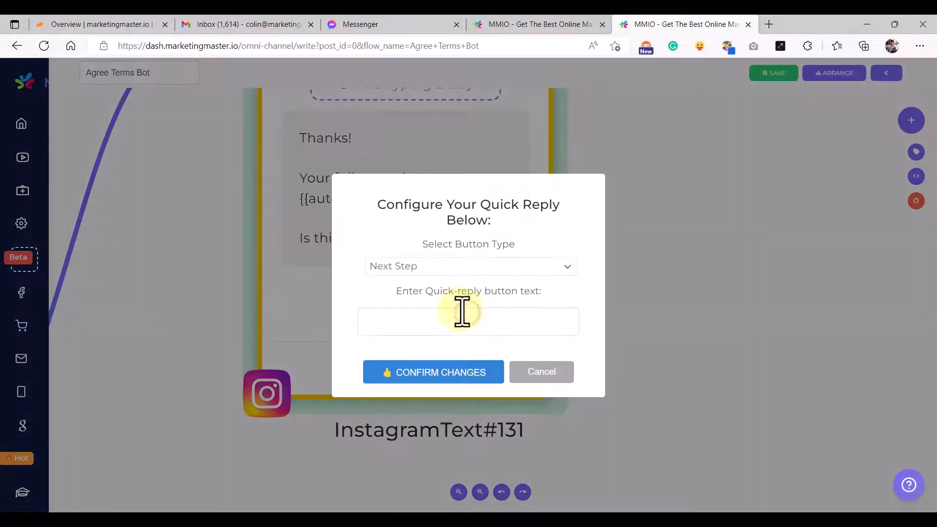
left_click(441, 321)
type("✅ Yes")
left_click(407, 372)
- Add a ✏️ Edit quick reply to InstagramText#131, copied from the Messenger step
scroll(414, 369, "down", 3)
scroll(414, 386, "down", 3)
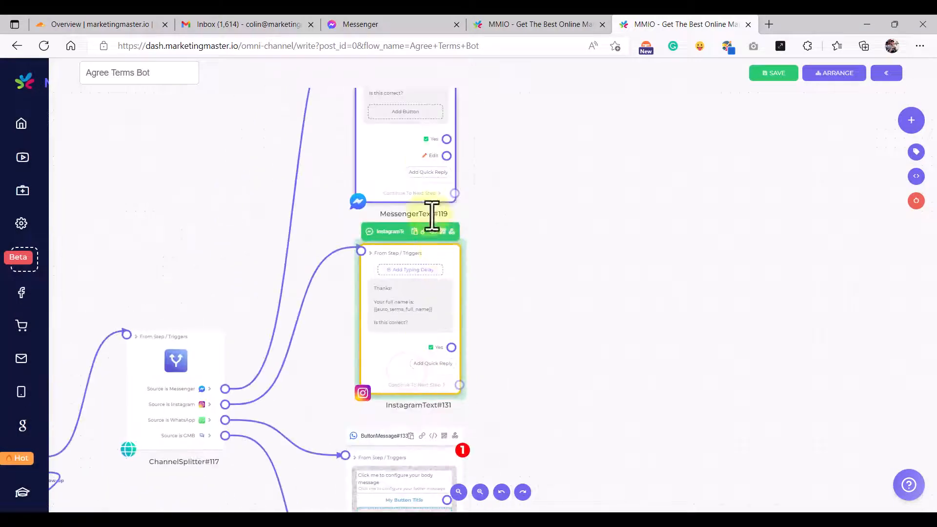
left_click(432, 157)
left_click(448, 332)
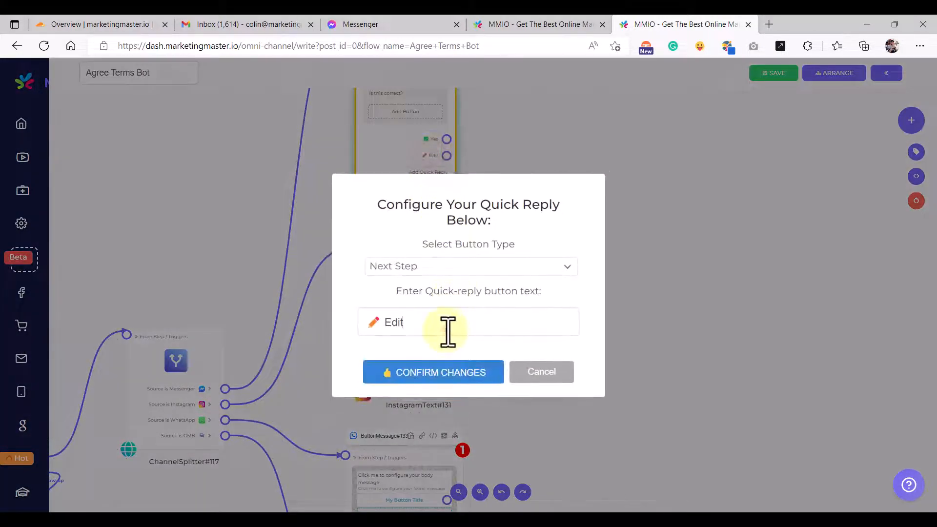
left_click(439, 371)
scroll(439, 353, "up", 4)
left_click(428, 385)
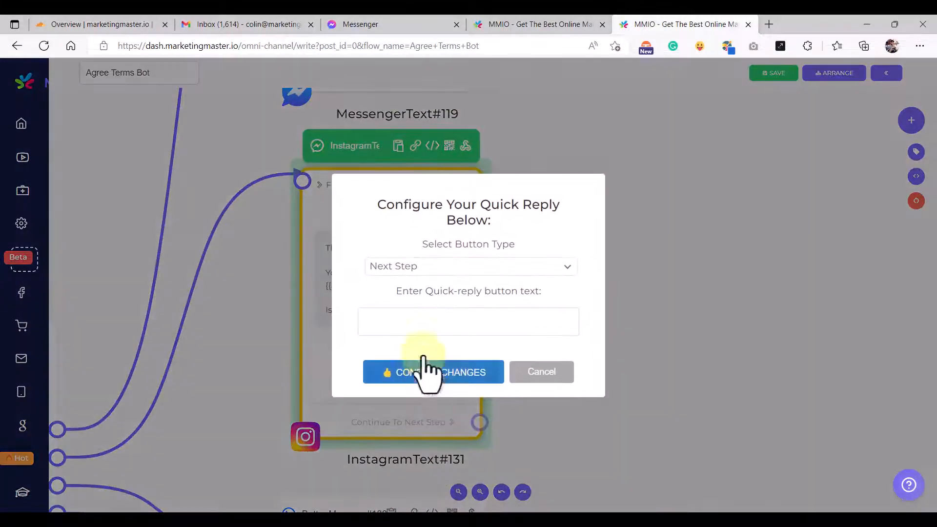
left_click(411, 317)
left_click(412, 389)
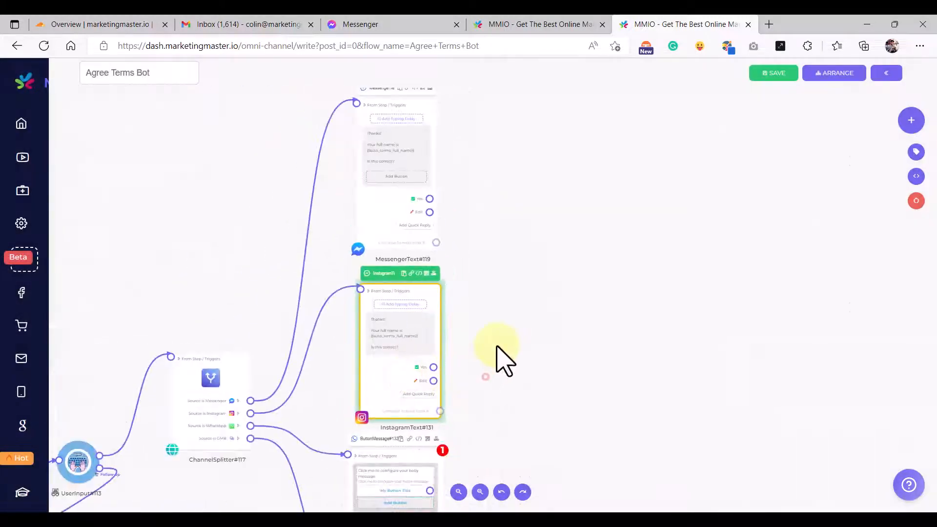
- Set ButtonMessage#133's body to the Instagram step's full-name confirmation message
left_click_drag(508, 361, 506, 325)
scroll(405, 320, "up", 3)
left_click_drag(418, 308, 427, 319)
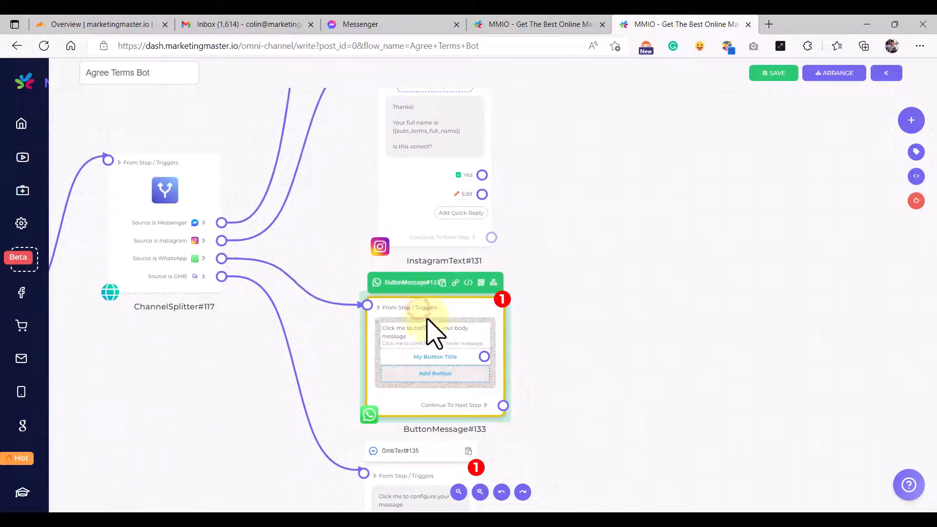
scroll(441, 342, "up", 3)
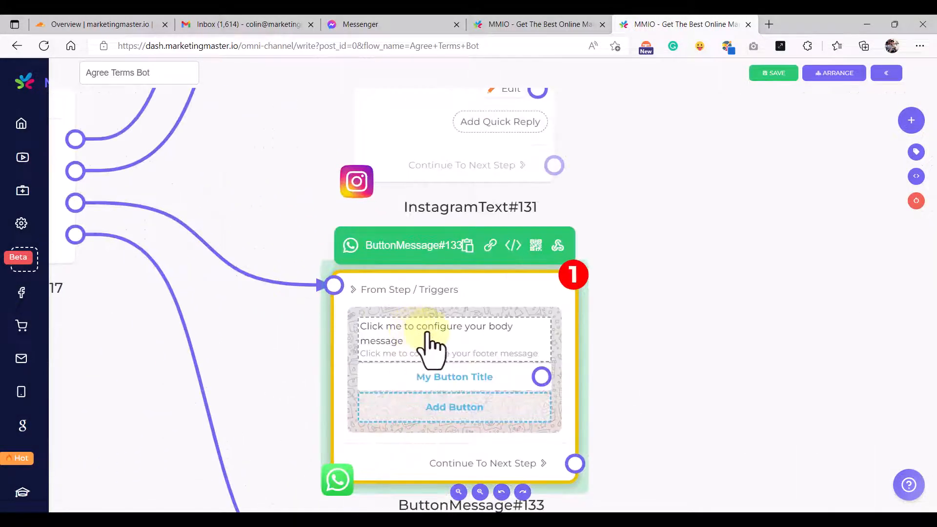
scroll(429, 341, "down", 5)
left_click(434, 190)
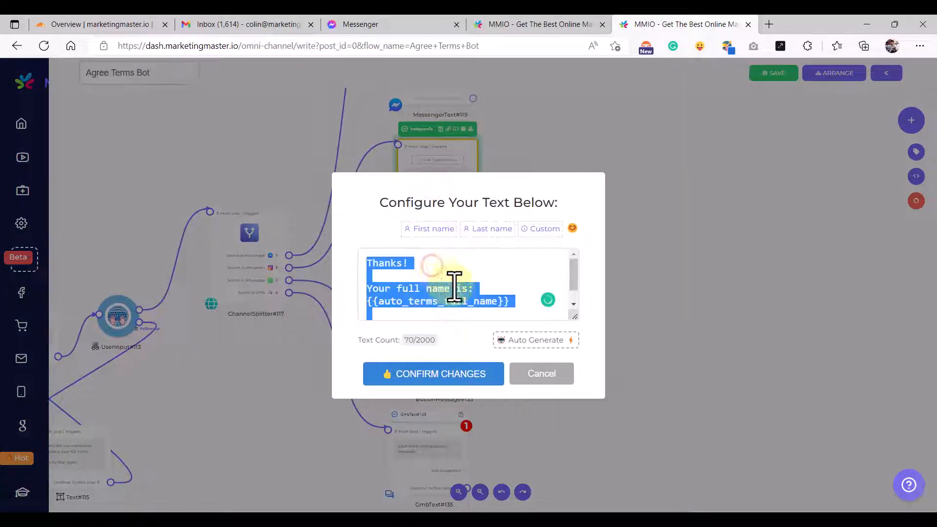
left_click(456, 375)
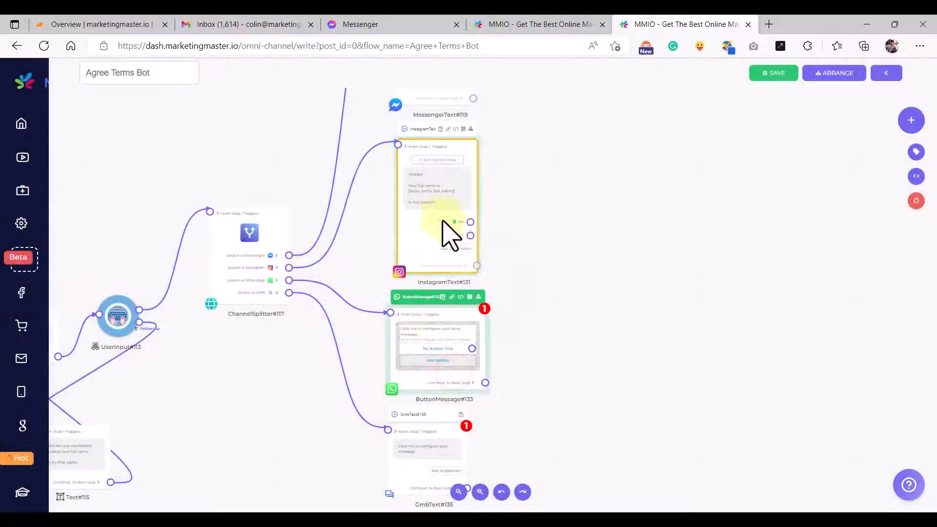
scroll(435, 344, "up", 4)
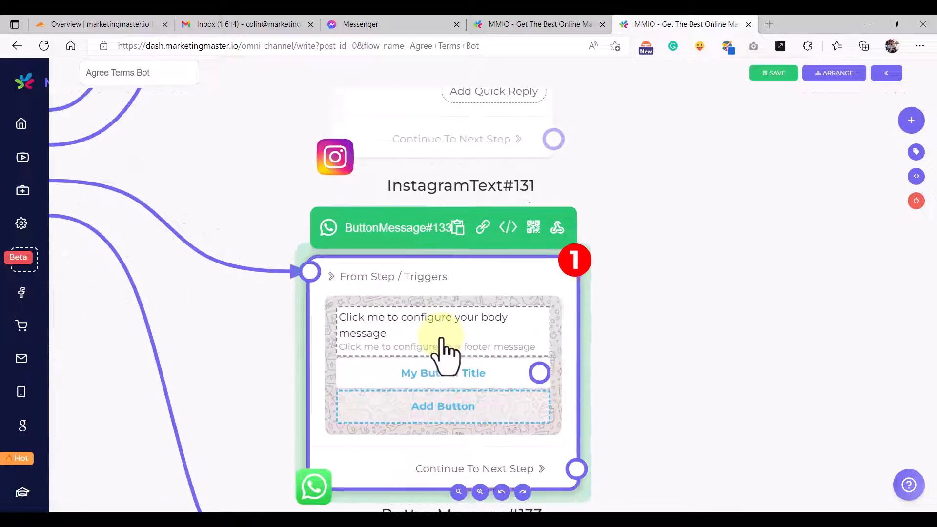
left_click(443, 342)
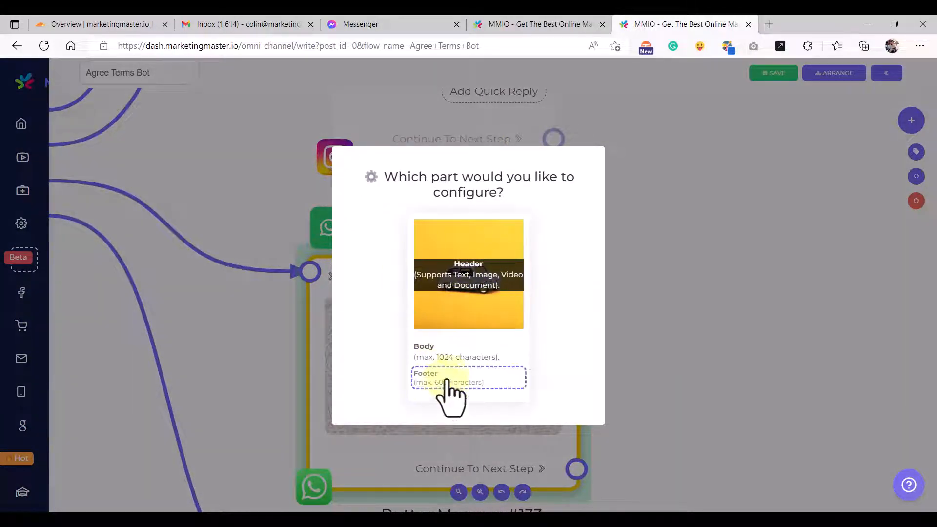
left_click(441, 362)
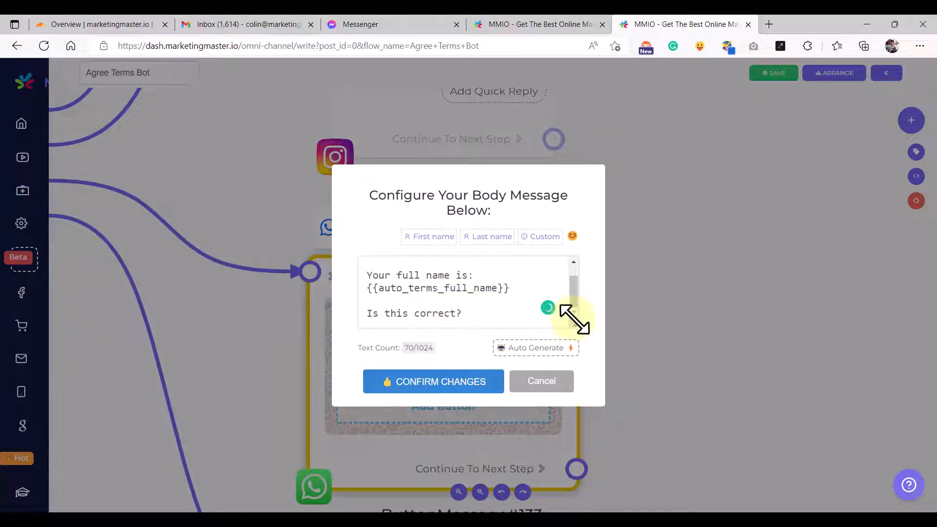
left_click_drag(575, 320, 574, 344)
left_click_drag(529, 299, 369, 294)
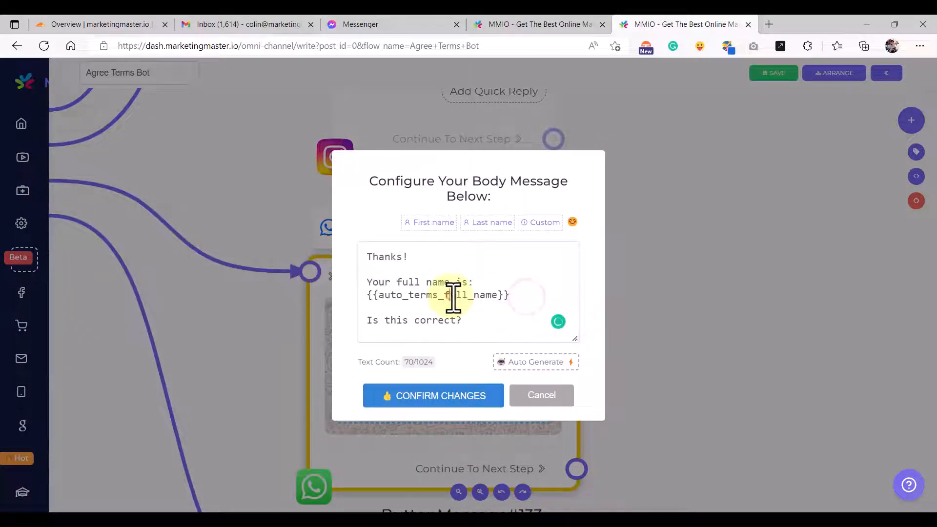
left_click(443, 396)
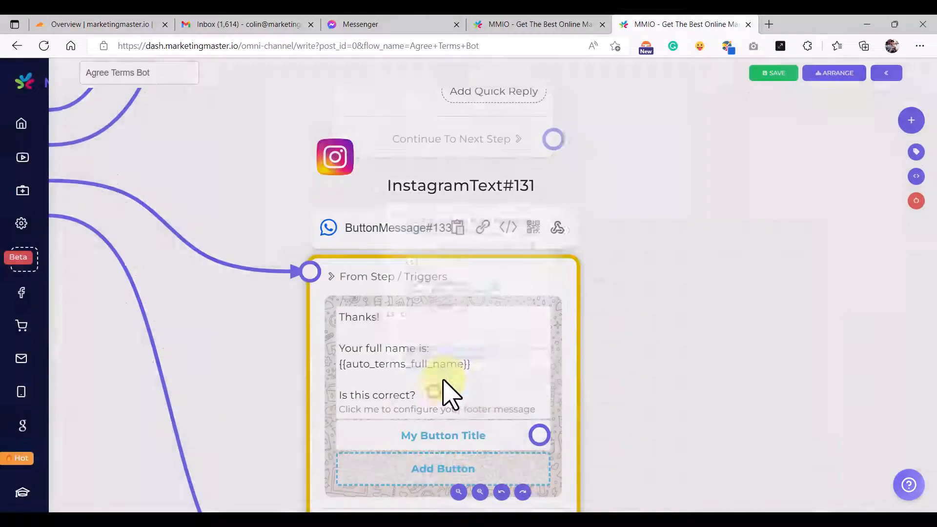
- Retitle the button message's placeholder button to Yes
scroll(486, 356, "down", 4)
scroll(540, 339, "up", 4)
scroll(471, 351, "down", 4)
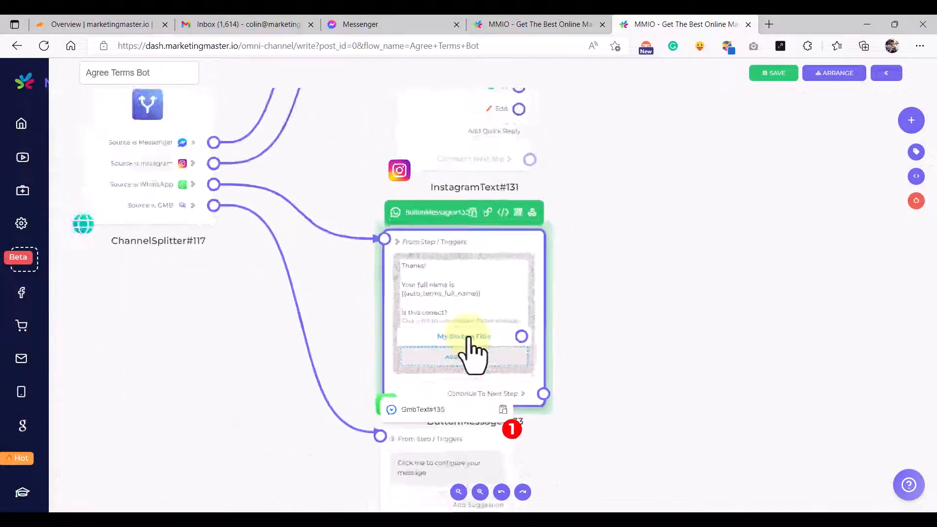
left_click(491, 145)
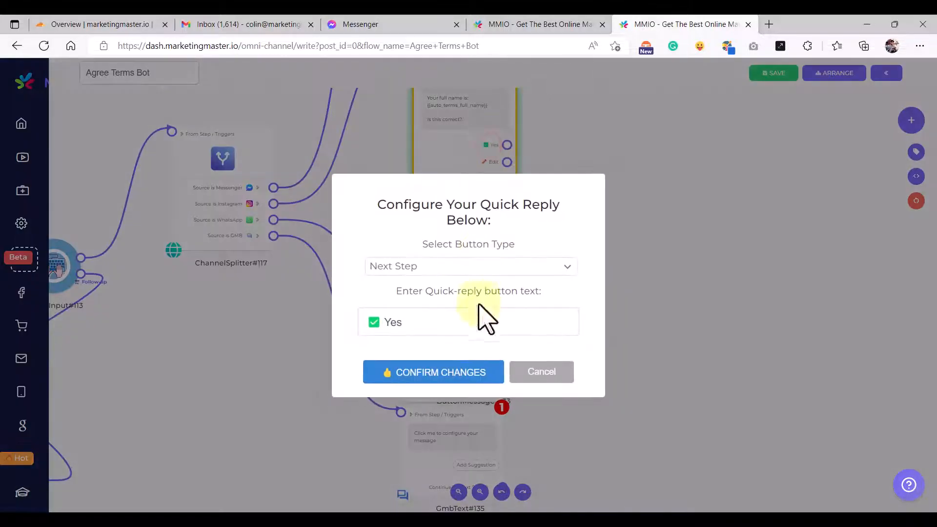
left_click(446, 380)
scroll(459, 357, "up", 3)
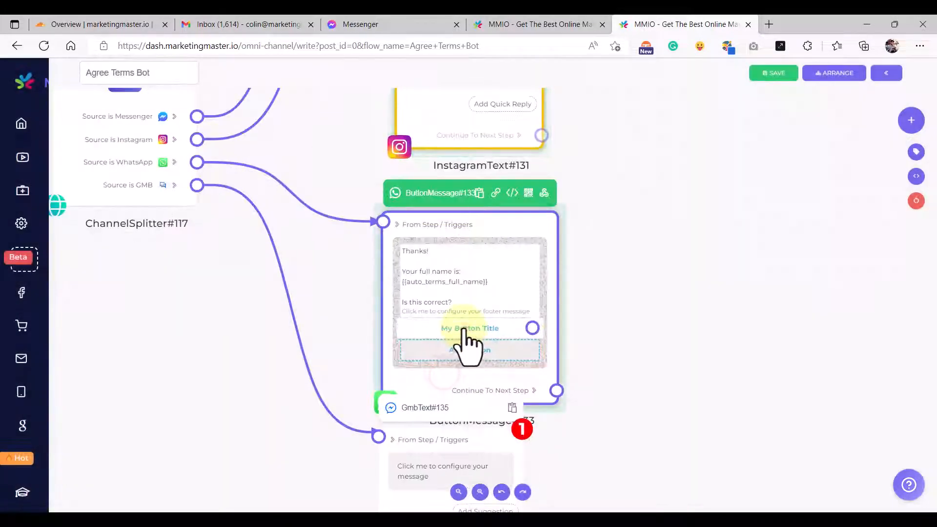
left_click(464, 339)
left_click(439, 369)
- Add a second button labelled ✏️ Edit to ButtonMessage#133
scroll(544, 168, "down", 3)
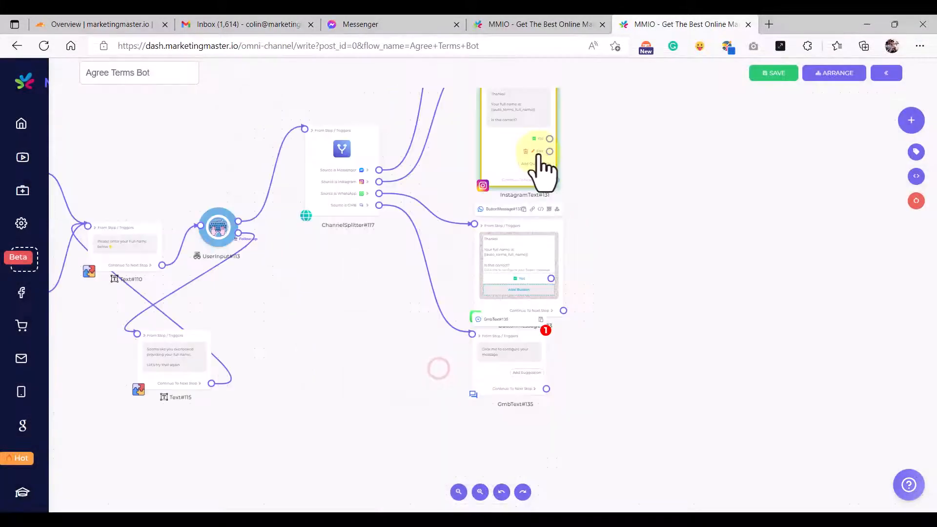
left_click(538, 152)
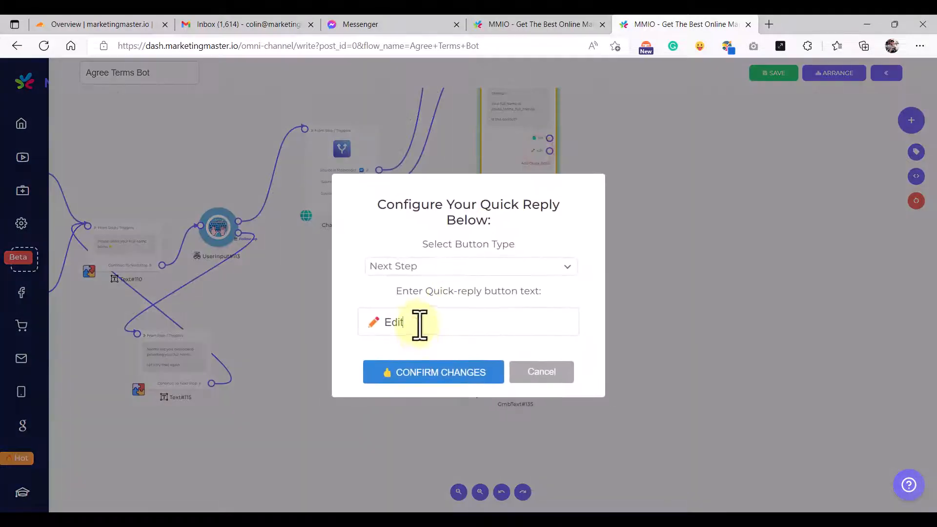
left_click(436, 376)
scroll(512, 342, "up", 3)
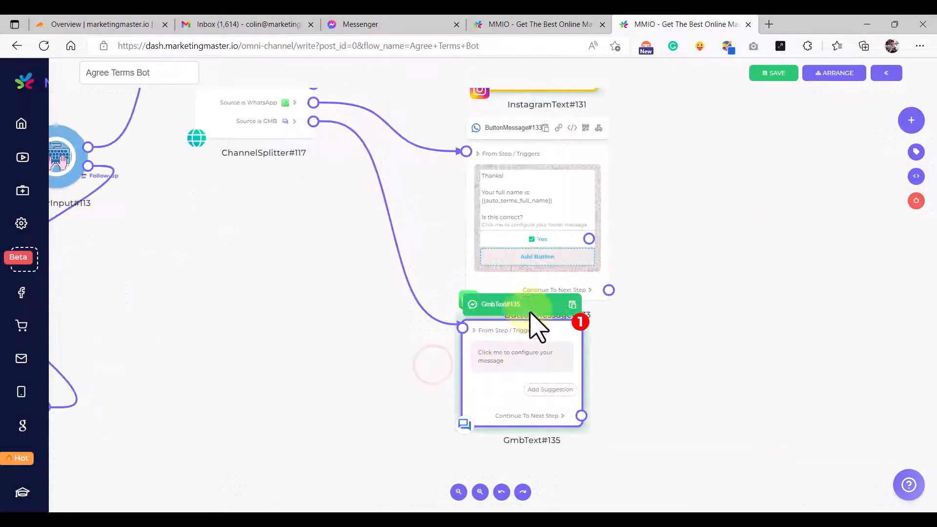
left_click(551, 258)
left_click(446, 255)
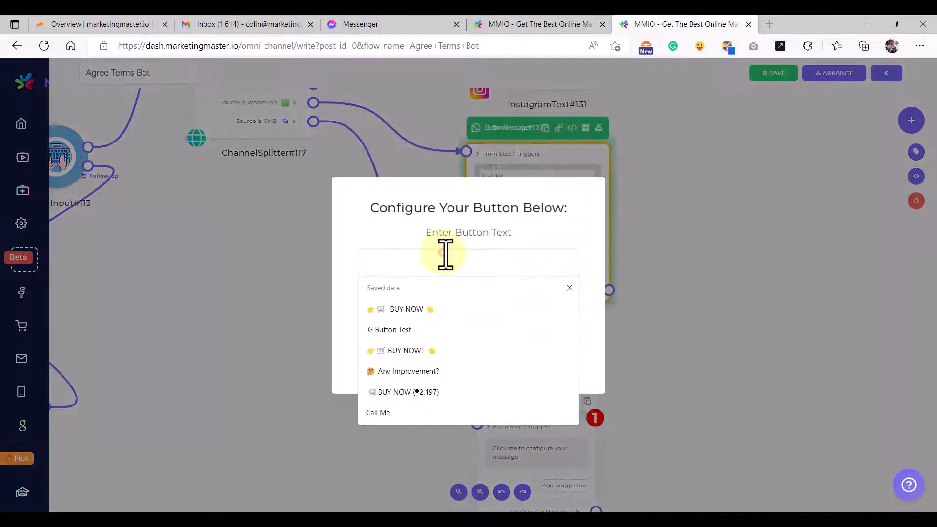
left_click(479, 305)
left_click(449, 368)
- Review ButtonMessage#133's body message, closing it without changes
scroll(592, 210, "up", 1)
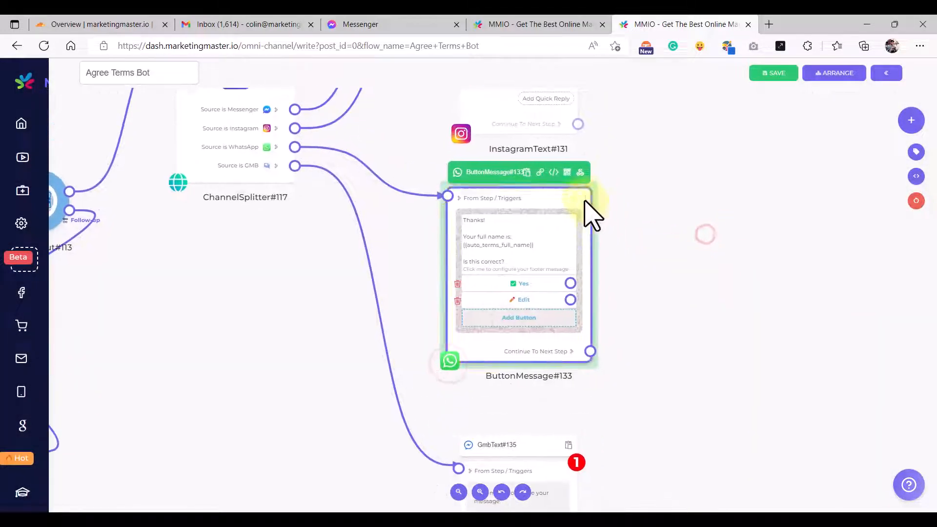
scroll(605, 332, "up", 1)
scroll(485, 220, "down", 2)
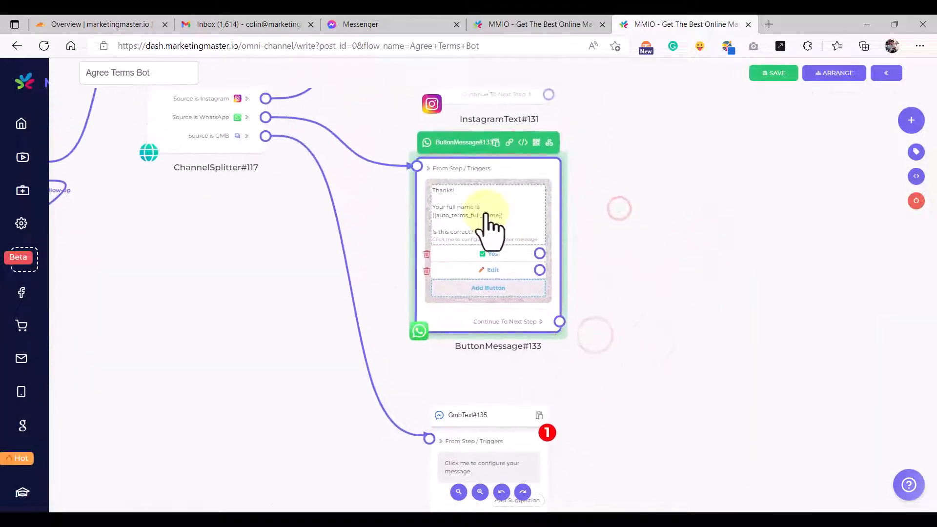
left_click(485, 222)
left_click(458, 361)
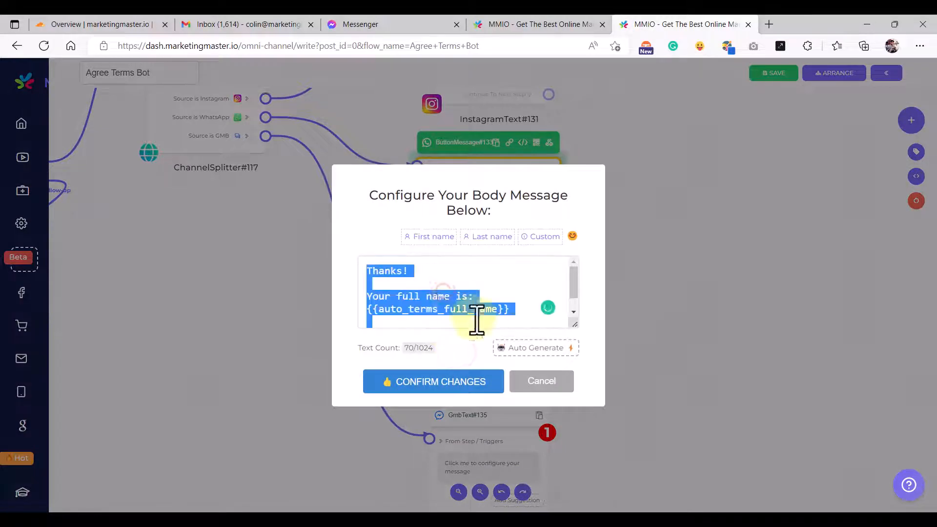
left_click(541, 381)
scroll(554, 387, "down", 2)
scroll(592, 349, "up", 2)
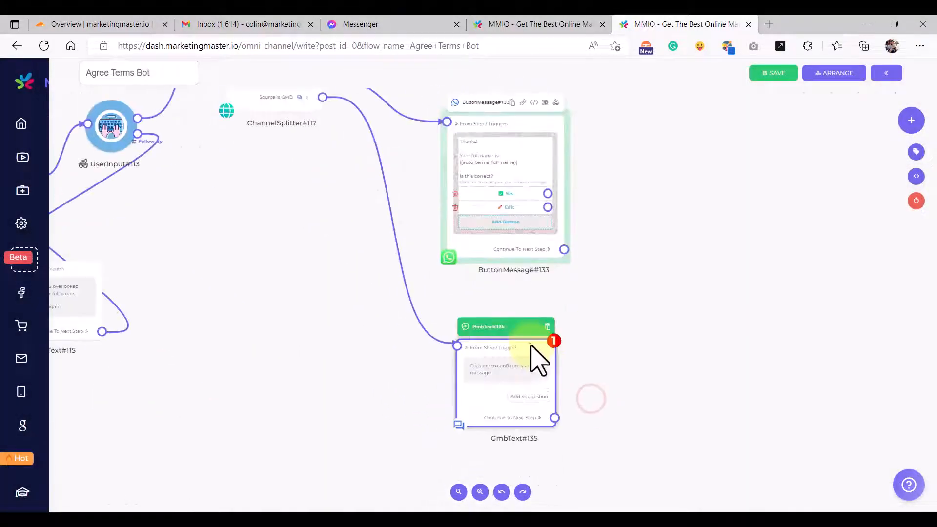
- Fill GmbText#135 with the full-name confirmation message
left_click(513, 361)
scroll(508, 372, "up", 2)
scroll(529, 372, "down", 4)
left_click(520, 371)
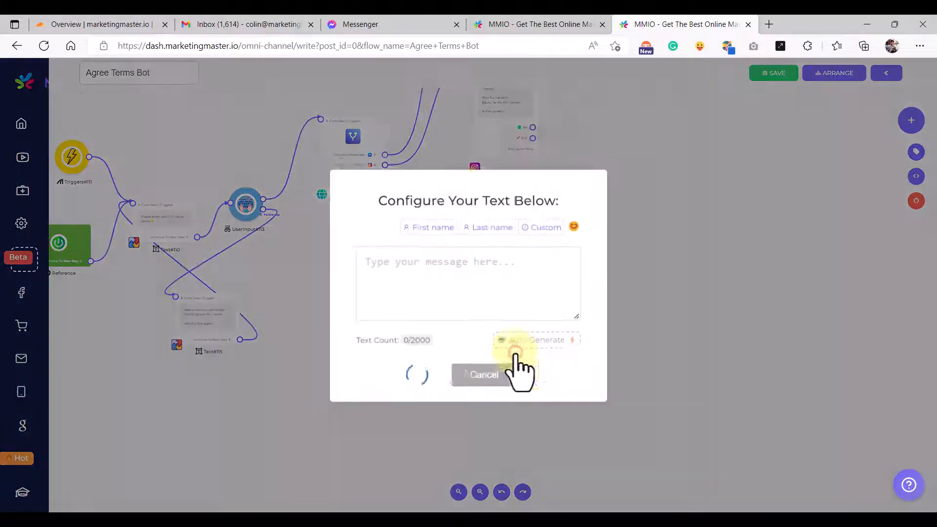
left_click_drag(575, 318, 578, 353)
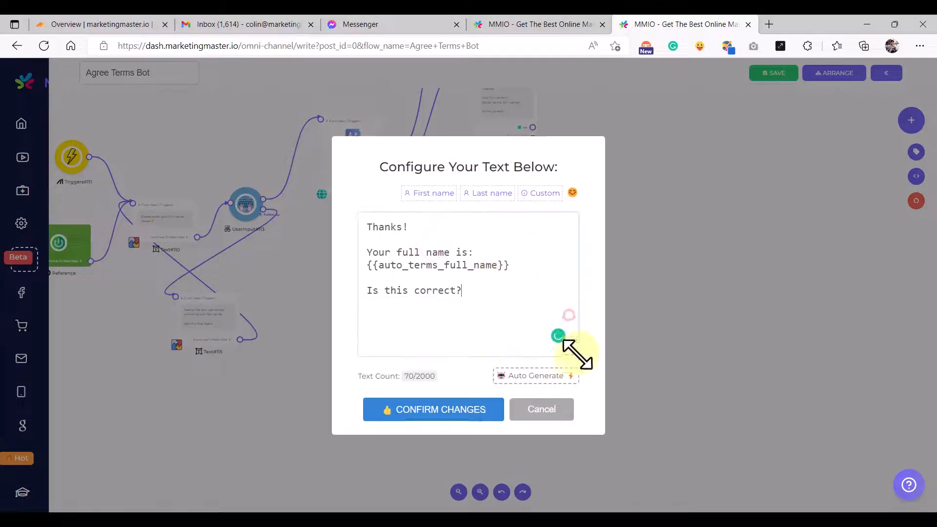
left_click(483, 413)
- Add a ✅ Yes suggestion to GmbText#135, copied from the WhatsApp Yes button
scroll(546, 371, "up", 3)
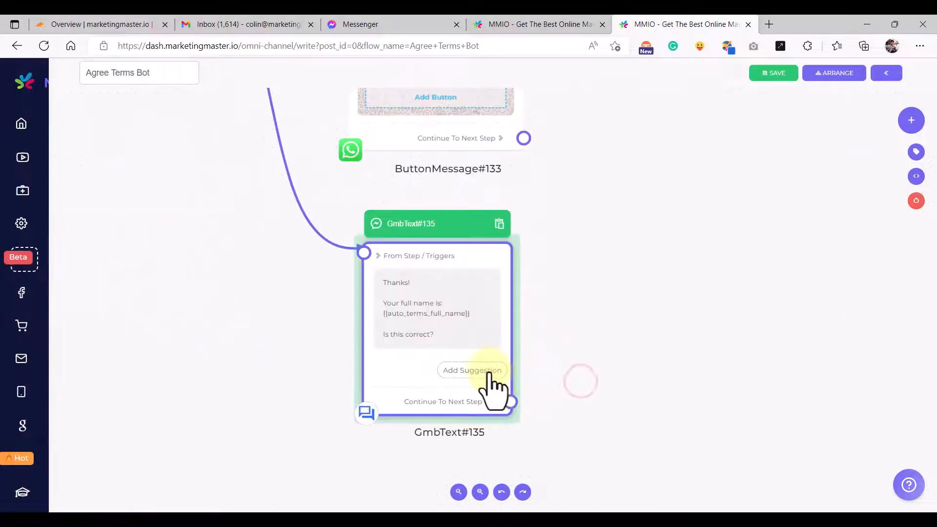
left_click(493, 385)
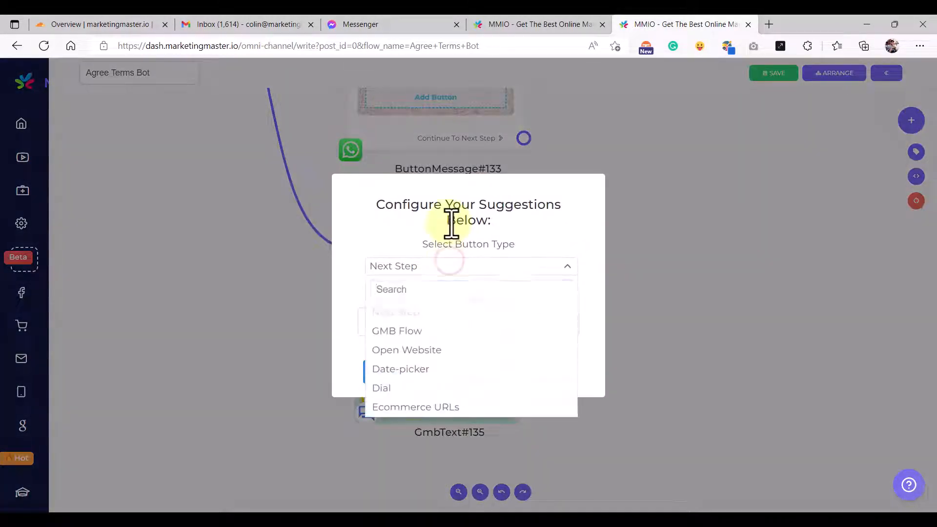
left_click(543, 373)
scroll(454, 239, "up", 3)
left_click(438, 194)
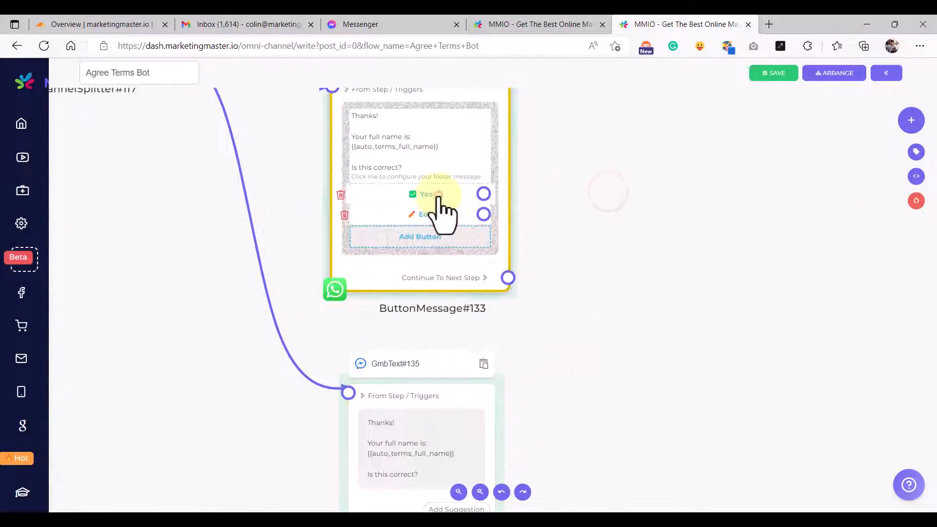
left_click(430, 194)
left_click_drag(477, 308, 468, 300)
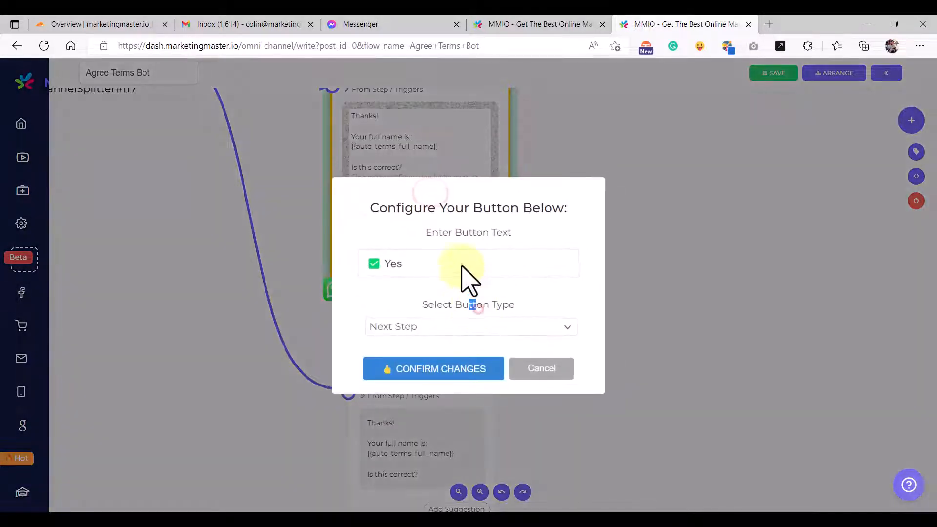
left_click(539, 373)
left_click(466, 383)
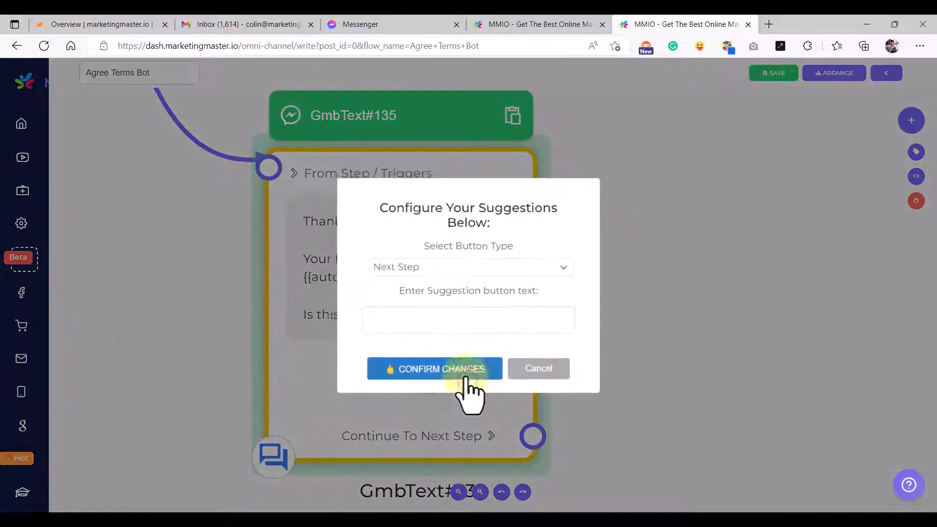
left_click(435, 325)
type("✅ Yes")
left_click(433, 377)
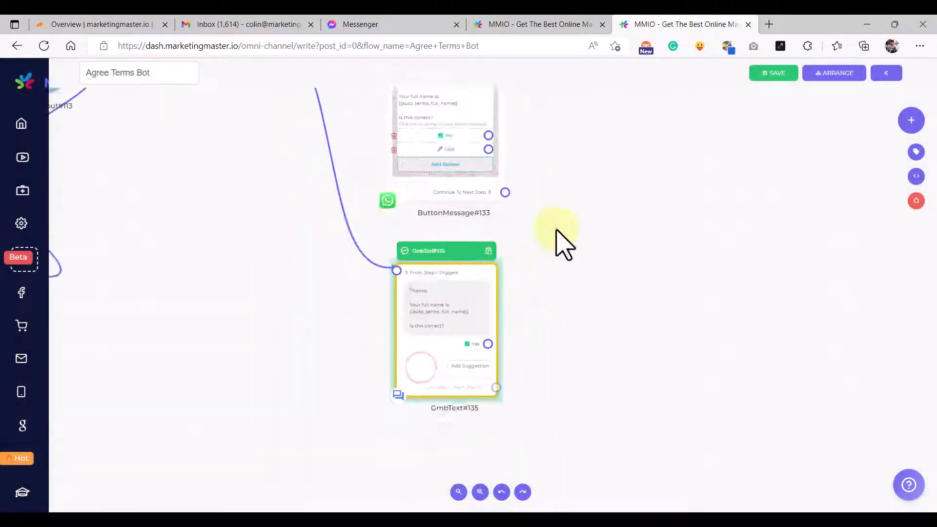
- Add a ✏️ Edit suggestion to GmbText#135, copied from the WhatsApp Edit button
left_click(441, 257)
left_click(451, 263)
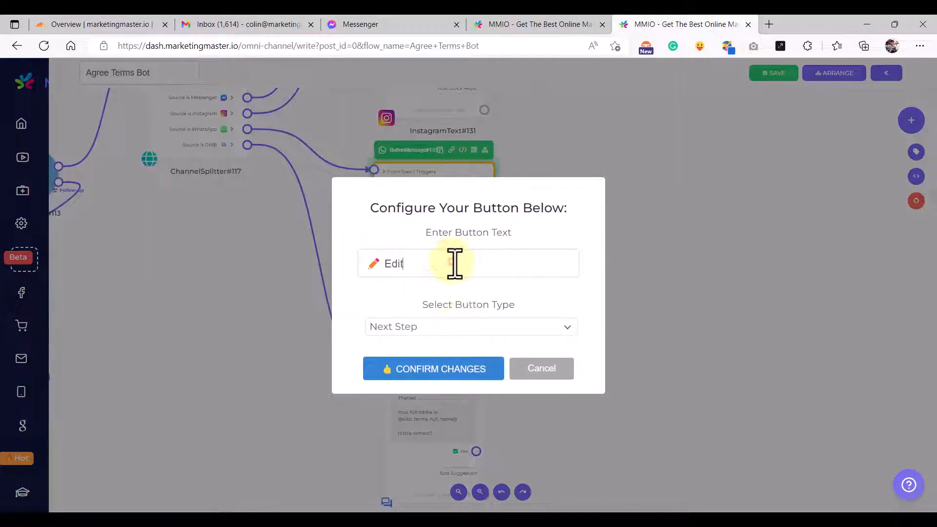
left_click(449, 370)
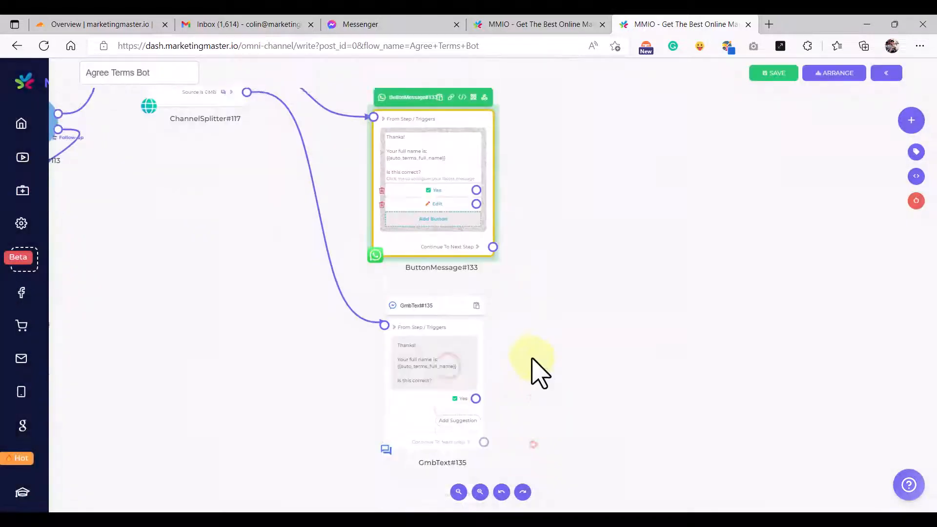
left_click(453, 371)
left_click(439, 320)
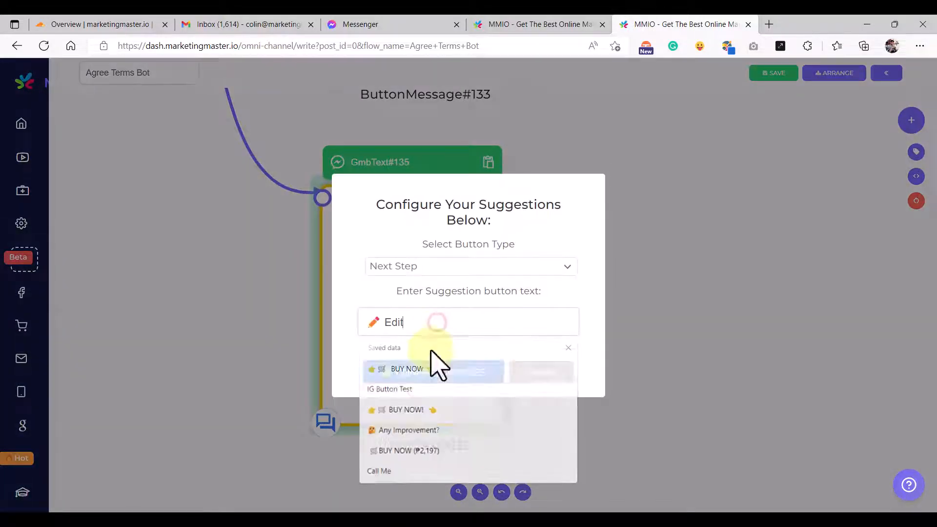
left_click(439, 361)
left_click(434, 375)
scroll(460, 391, "up", 3)
scroll(460, 386, "down", 3)
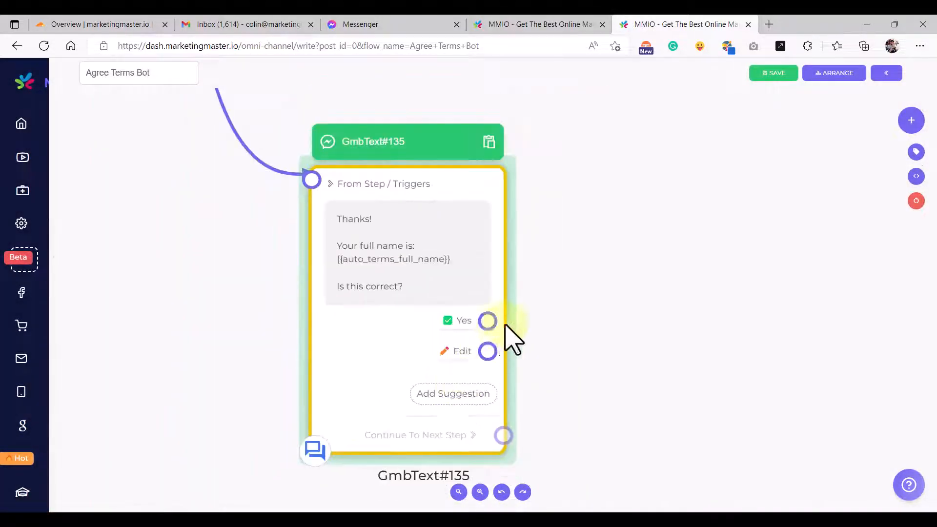
scroll(497, 322, "down", 3)
left_click_drag(562, 247, 501, 331)
scroll(505, 344, "down", 5)
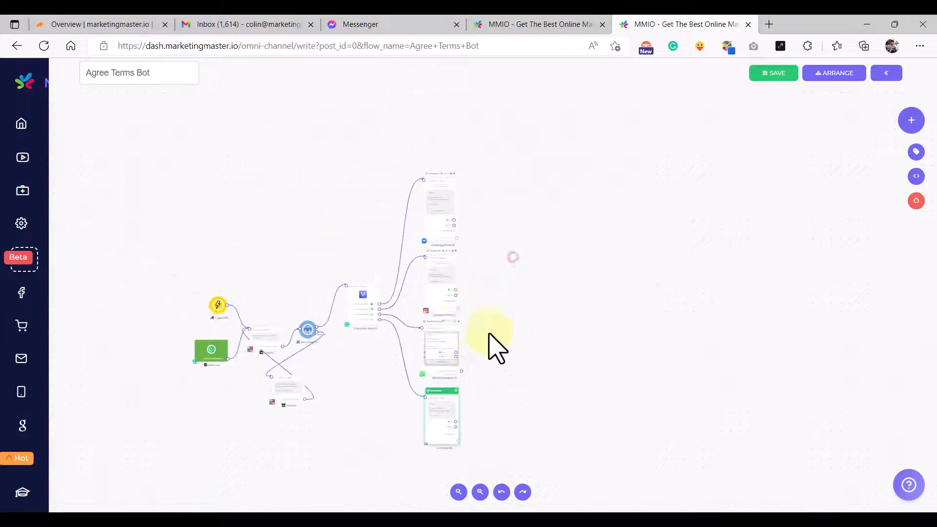
- Add a ChannelConverger step (#136) in the empty space right of the channel message nodes
scroll(497, 271, "up", 3)
scroll(473, 244, "down", 5)
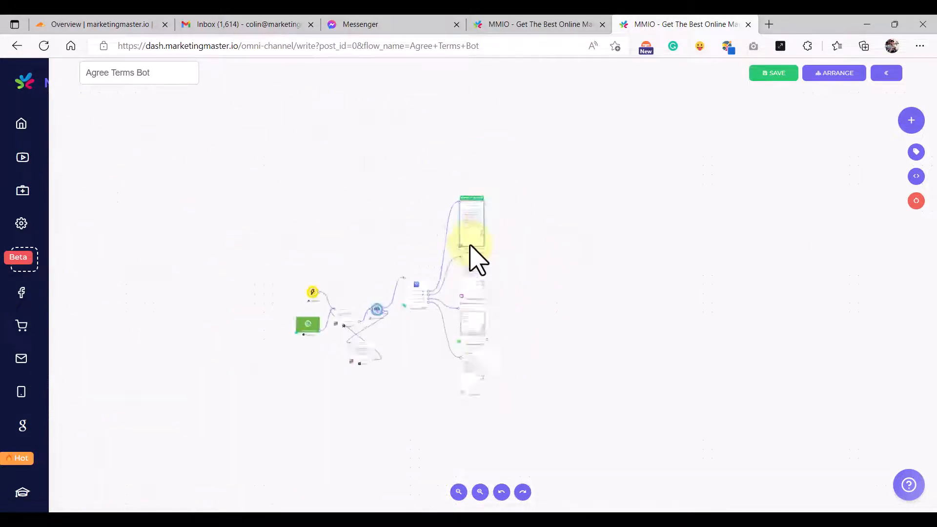
scroll(477, 371, "up", 3)
scroll(476, 362, "up", 3)
left_click_drag(616, 190, 478, 341)
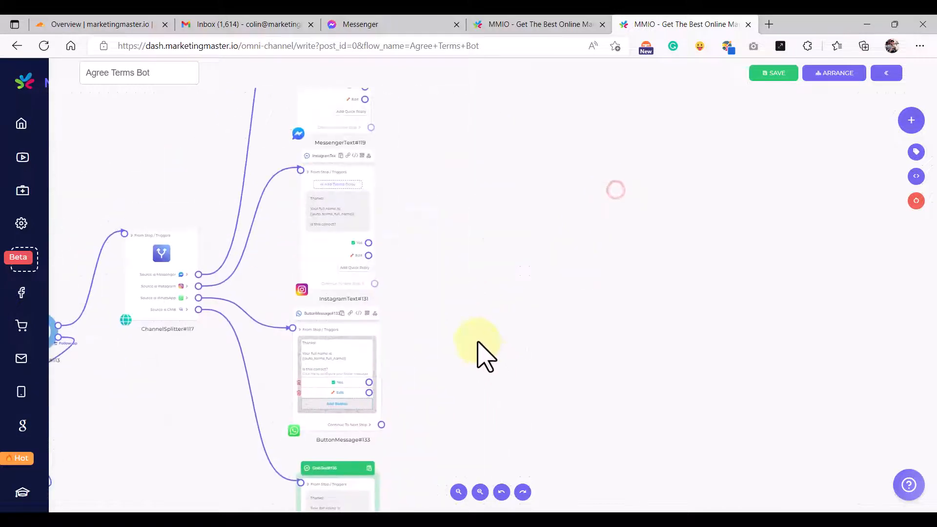
scroll(473, 340, "down", 3)
left_click_drag(502, 240, 466, 349)
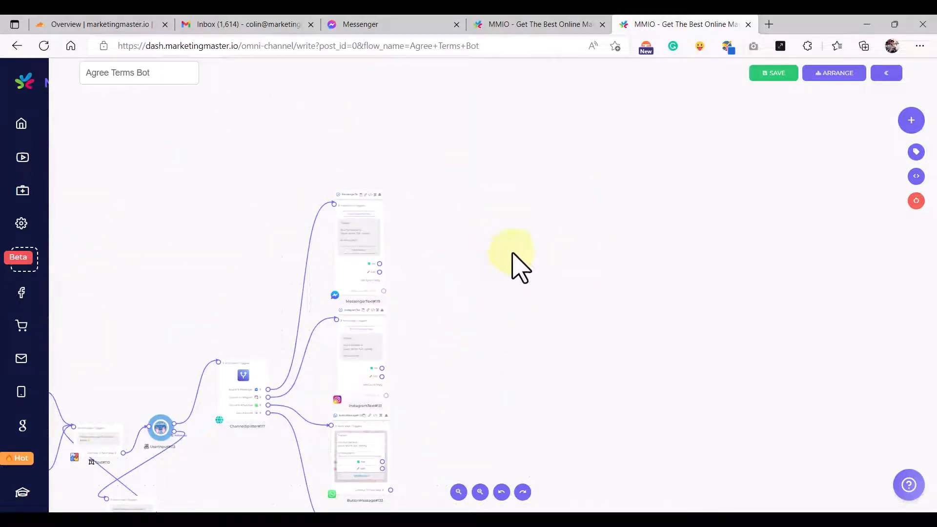
right_click(510, 211)
type("con")
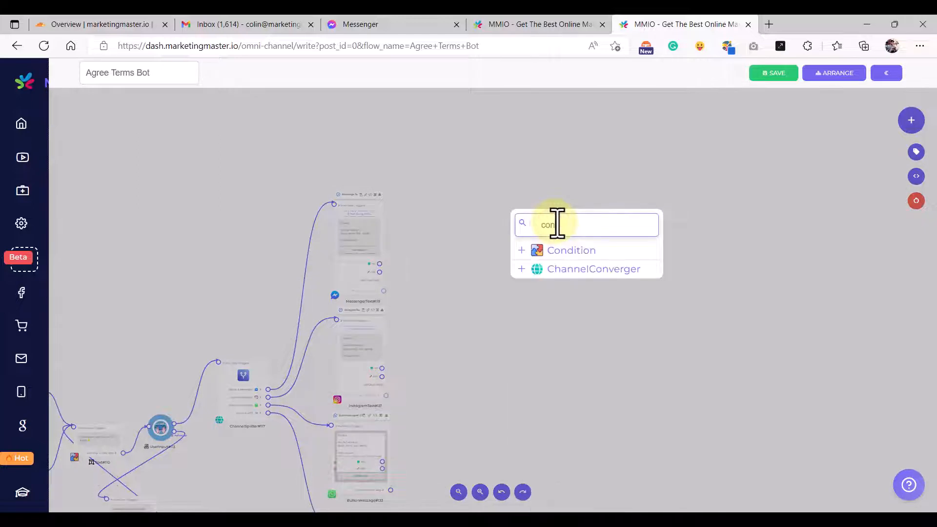
left_click(592, 269)
left_click_drag(614, 265, 548, 264)
- Add a second ChannelConverger (#137) and position #136 beside MessengerText#119
scroll(527, 273, "up", 5)
scroll(551, 293, "down", 6)
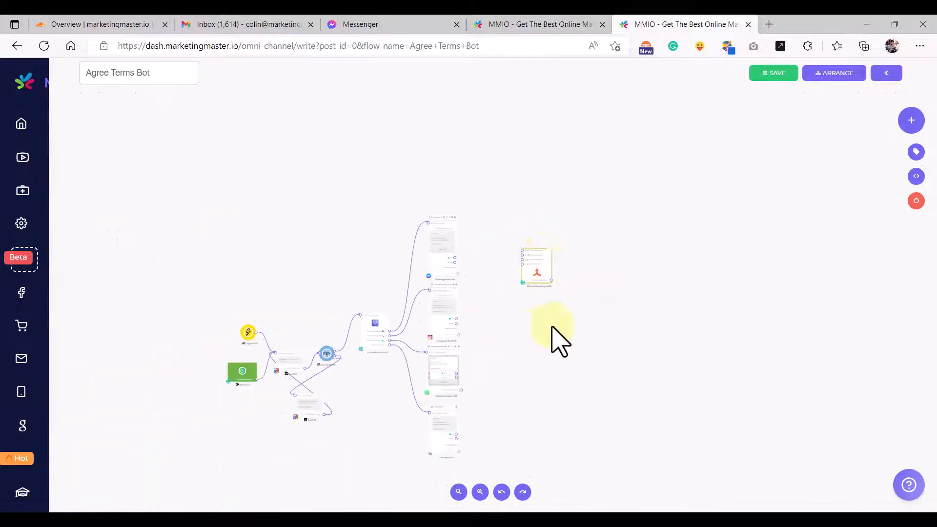
scroll(497, 305, "up", 3)
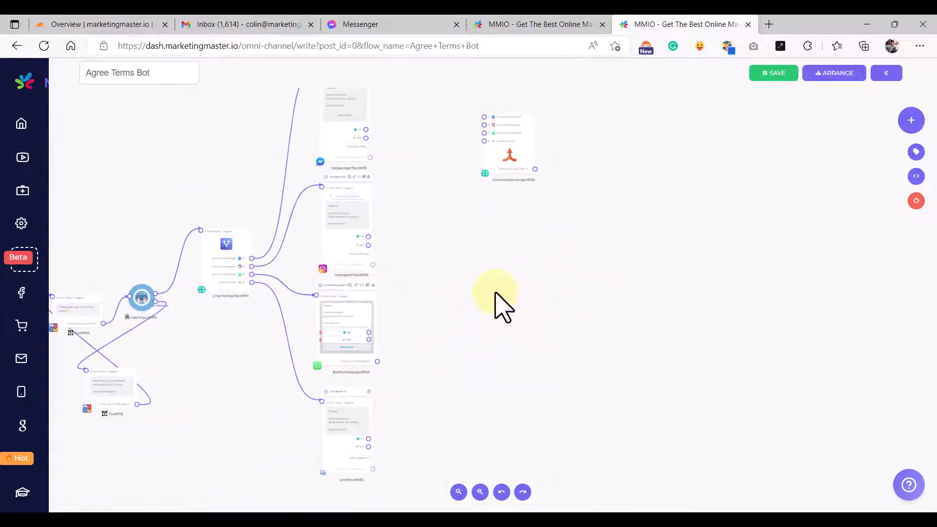
right_click(496, 293)
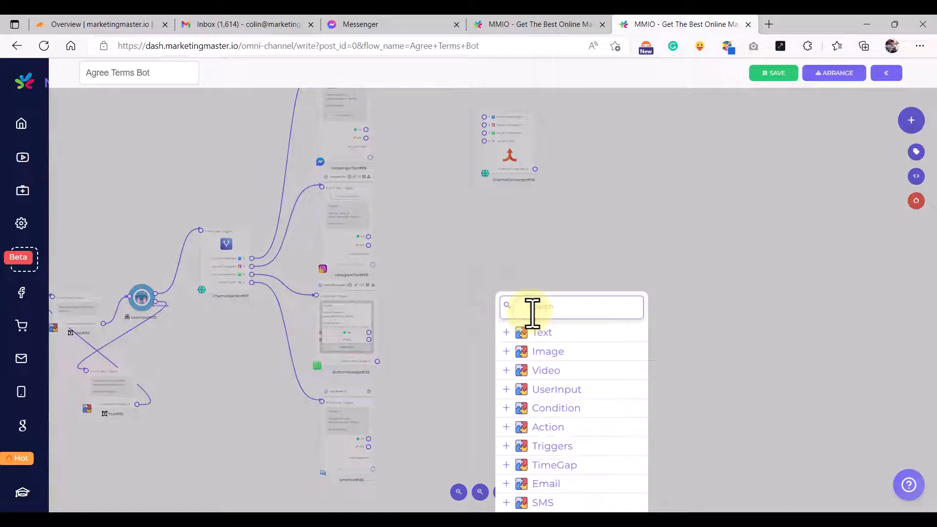
scroll(532, 312, "down", 3)
type("conv")
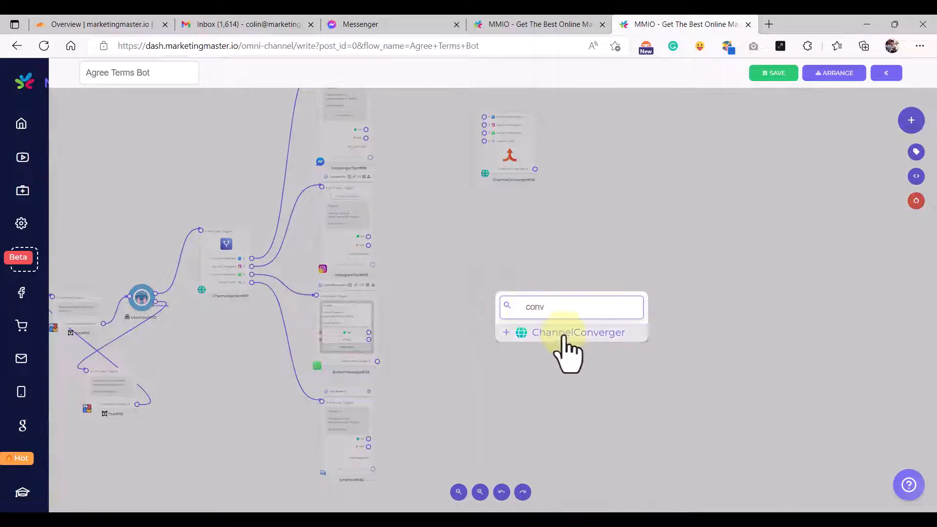
left_click(569, 334)
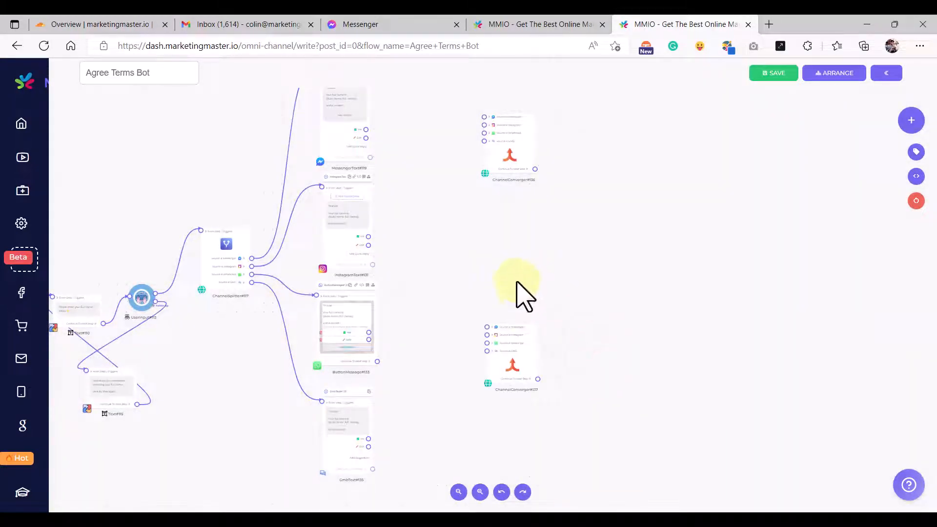
left_click_drag(522, 176, 521, 183)
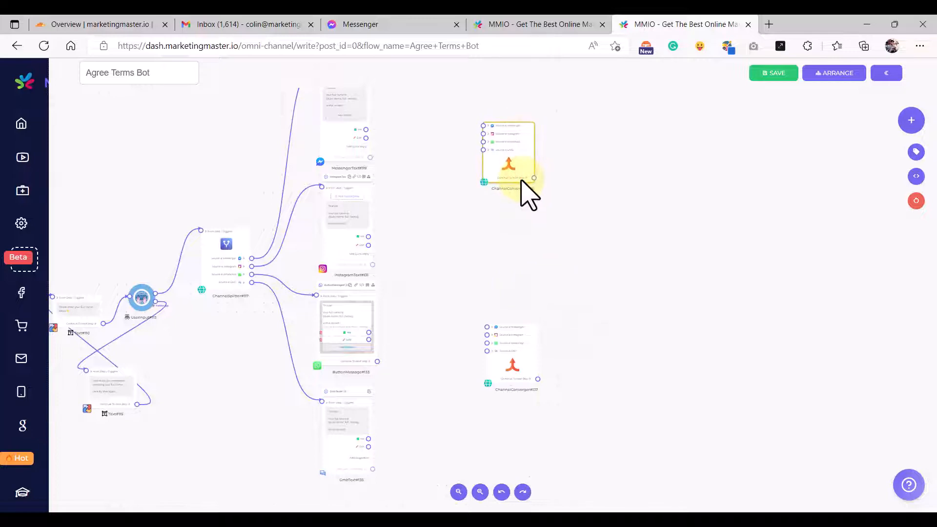
left_click_drag(461, 191, 462, 229)
left_click_drag(408, 206, 408, 230)
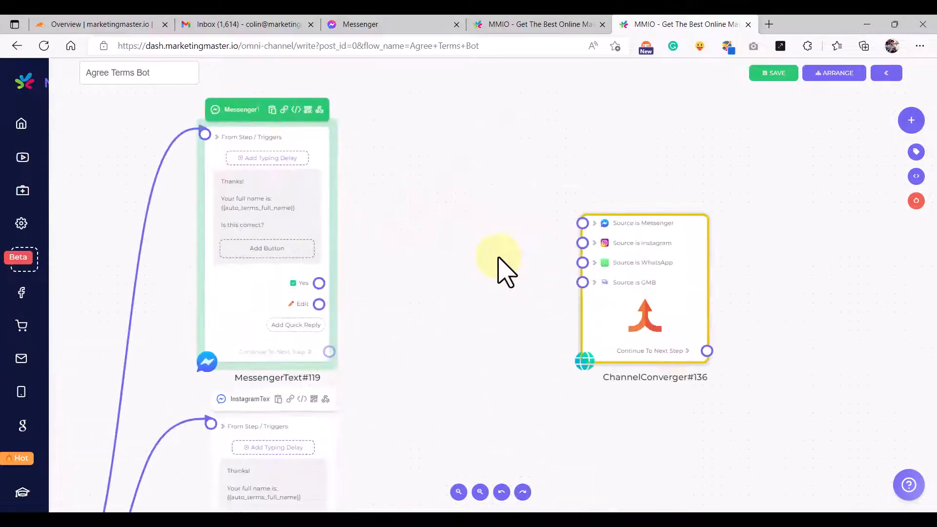
scroll(499, 257, "up", 1)
left_click_drag(478, 239, 431, 244)
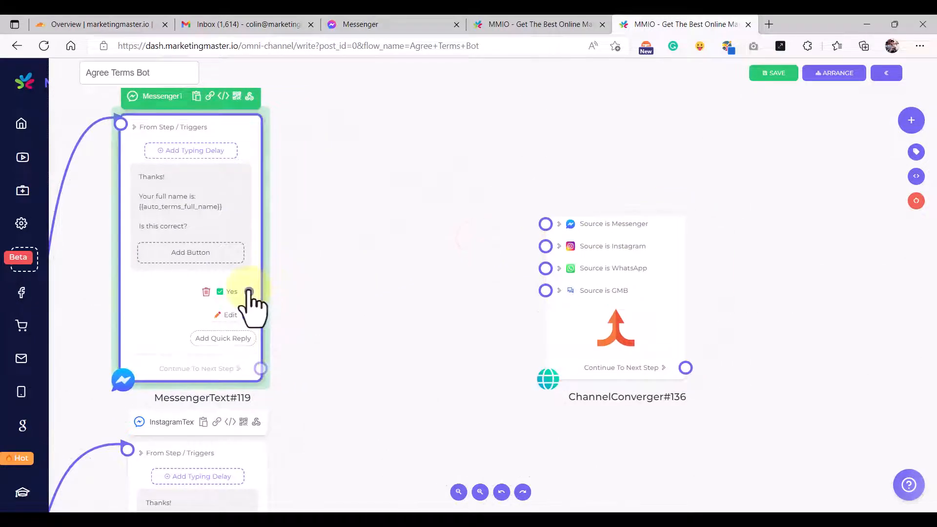
- Link the Messenger and Instagram Yes replies to ChannelConverger#136's matching sources
left_click_drag(249, 291, 545, 224)
left_click_drag(624, 240, 603, 208)
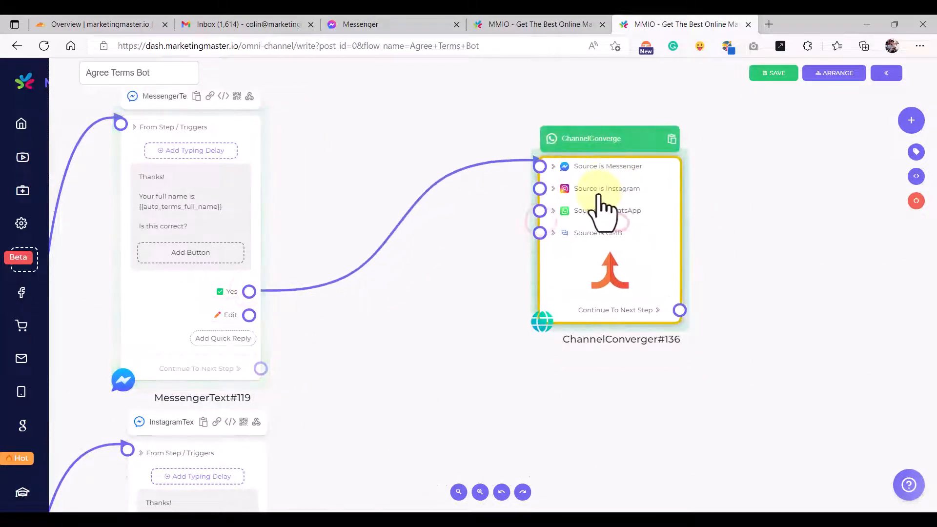
left_click_drag(735, 212, 727, 224)
scroll(608, 242, "down", 5)
left_click_drag(495, 326, 399, 309)
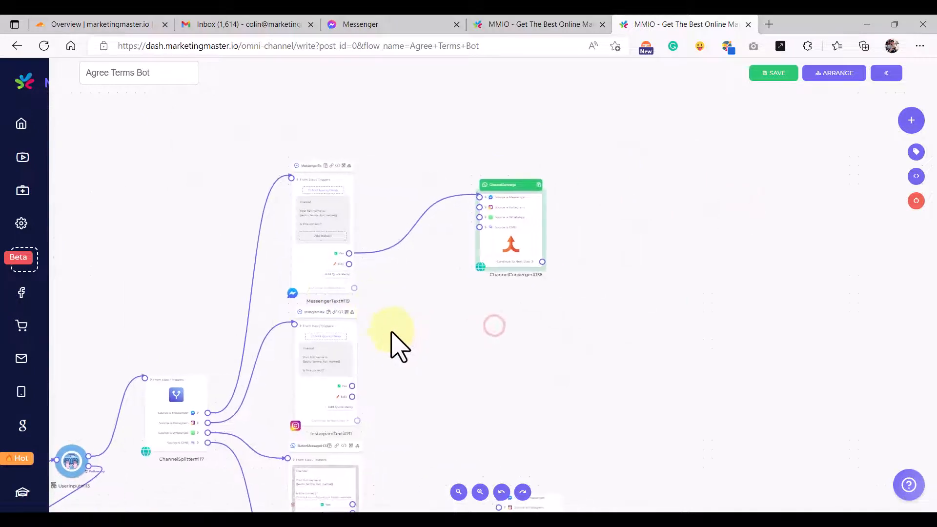
scroll(390, 333, "up", 5)
left_click_drag(314, 439, 538, 147)
scroll(529, 166, "down", 5)
scroll(547, 118, "up", 3)
scroll(560, 110, "up", 3)
scroll(515, 193, "down", 5)
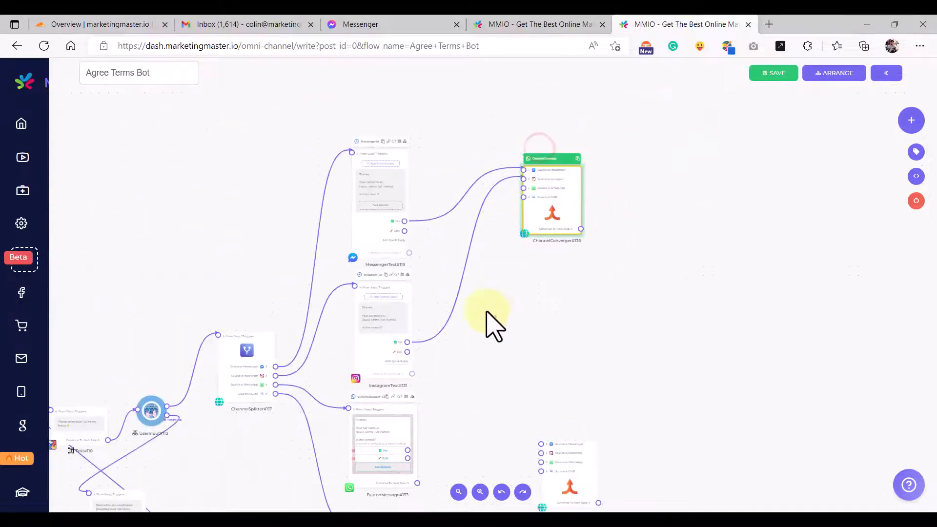
- Link the WhatsApp ButtonMessage and GmbText#135 Yes replies to ChannelConverger#136's WhatsApp and GMB sources
left_click_drag(523, 381, 494, 317)
scroll(409, 342, "up", 2)
left_click(356, 410)
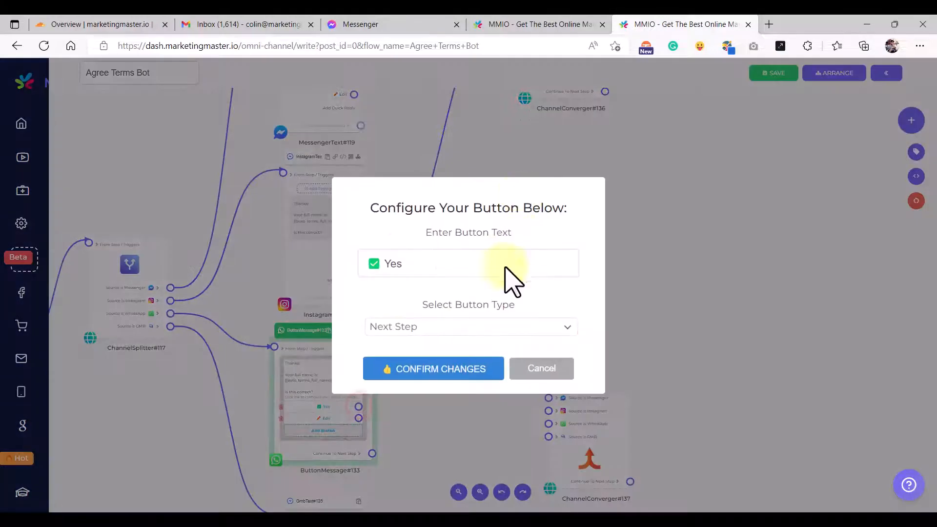
left_click(527, 367)
left_click_drag(359, 407, 477, 164)
scroll(498, 203, "down", 5)
scroll(495, 198, "up", 5)
scroll(493, 193, "up", 4)
left_click_drag(558, 130, 573, 167)
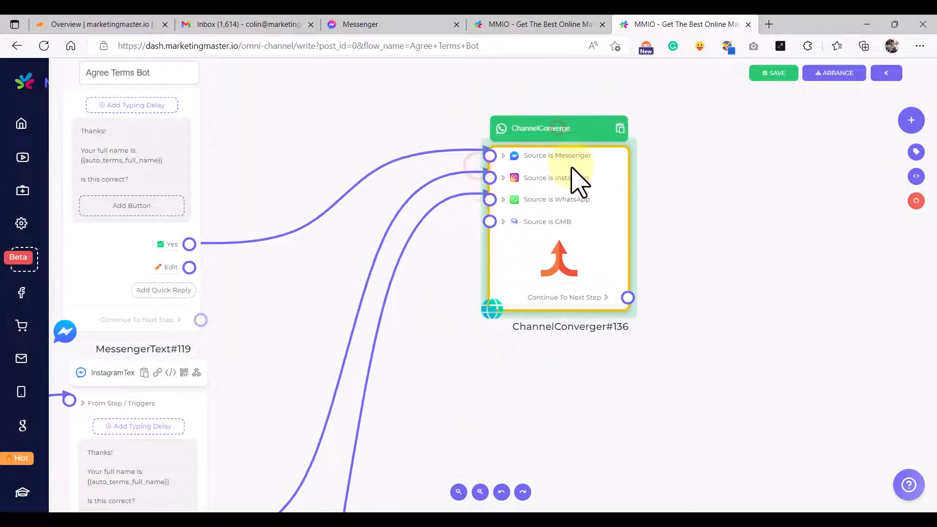
scroll(572, 167, "down", 5)
left_click_drag(558, 307, 522, 226)
left_click_drag(455, 344, 410, 281)
scroll(370, 419, "up", 1)
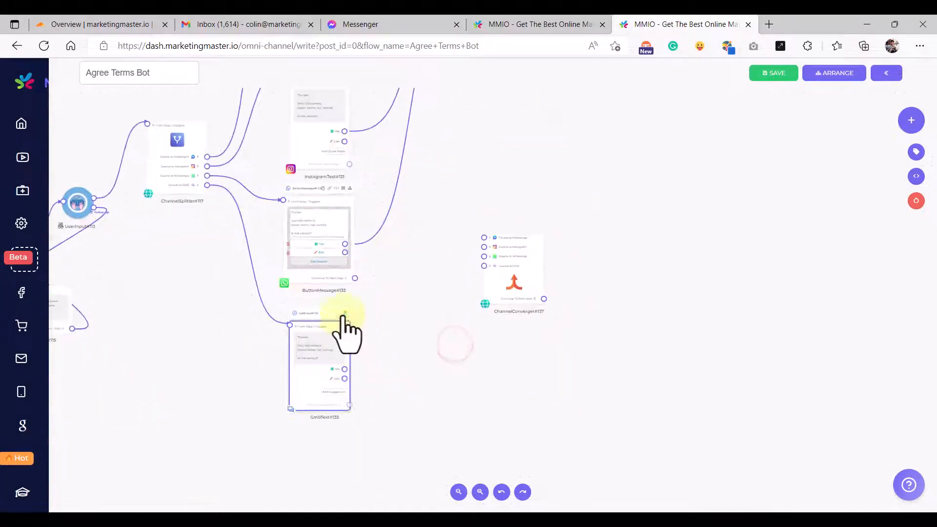
scroll(342, 387, "up", 3)
scroll(432, 311, "down", 5)
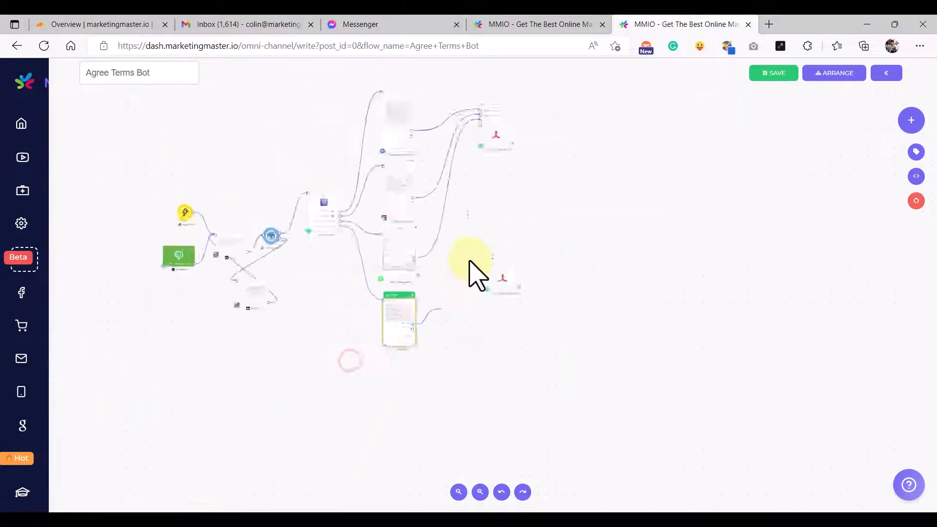
scroll(476, 185, "up", 2)
scroll(471, 171, "up", 4)
left_click_drag(469, 171, 435, 130)
left_click_drag(511, 115, 518, 146)
- Route the Messenger, Instagram, WhatsApp and GMB Edit replies into ChannelConverger#137, then align both convergers
scroll(528, 178, "down", 5)
scroll(518, 299, "up", 4)
scroll(518, 302, "down", 2)
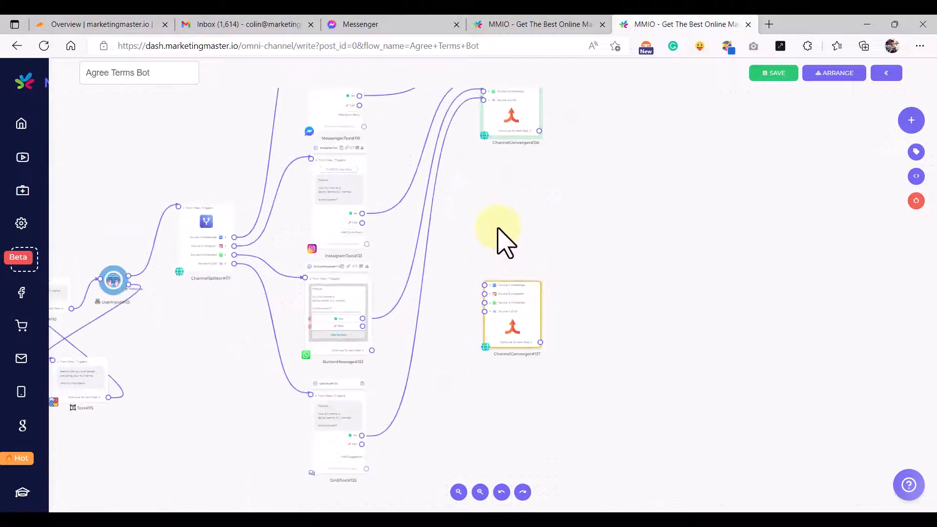
left_click_drag(496, 227, 483, 288)
scroll(381, 212, "up", 3)
scroll(512, 257, "down", 3)
left_click_drag(552, 311, 498, 184)
left_click_drag(359, 152, 477, 322)
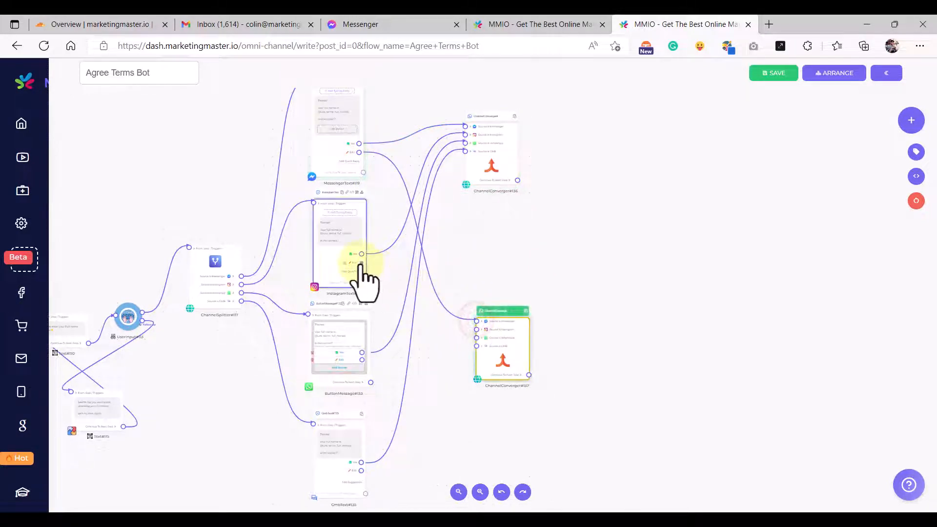
left_click_drag(361, 262, 476, 326)
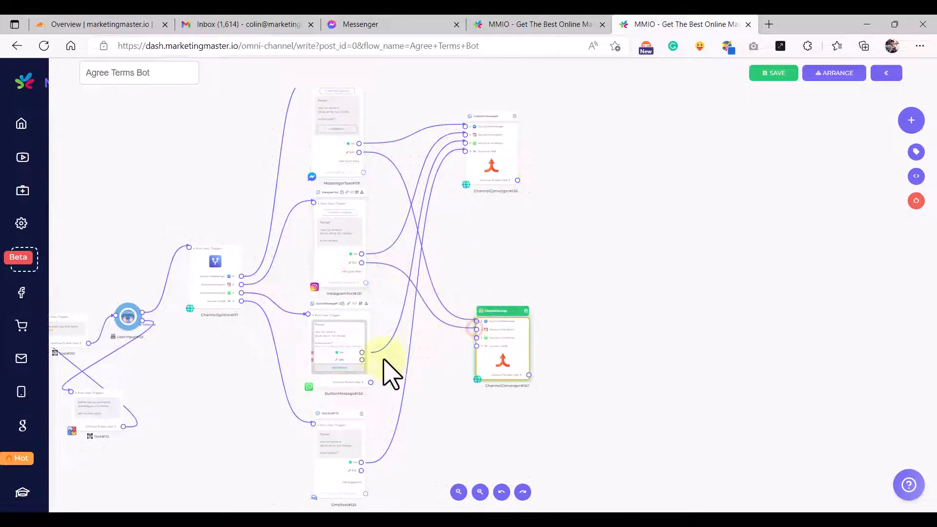
left_click(361, 360)
left_click_drag(474, 340, 477, 338)
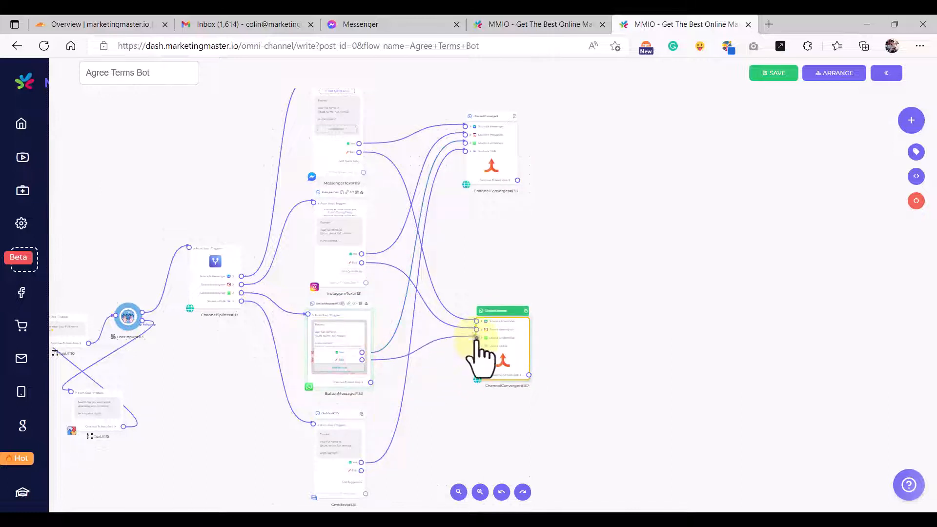
left_click(361, 471)
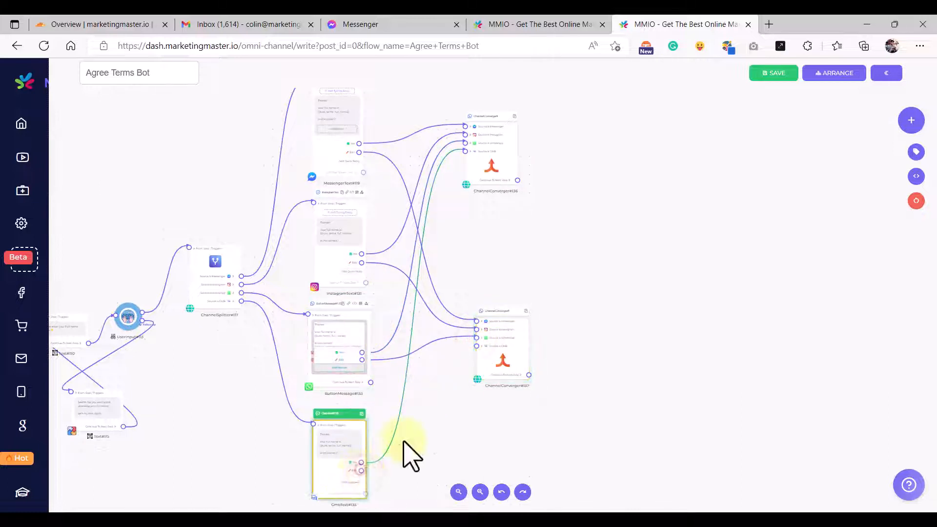
left_click_drag(404, 442, 477, 346)
left_click_drag(516, 313, 502, 330)
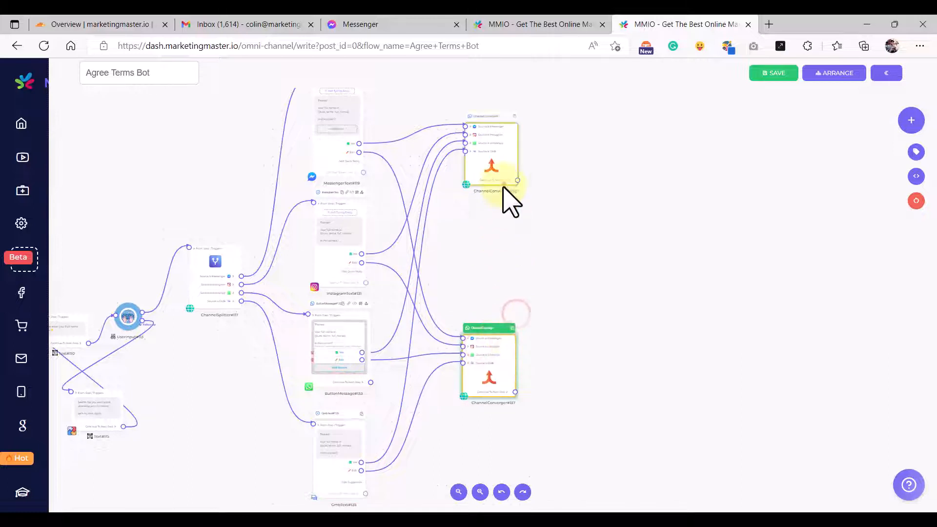
left_click_drag(503, 184, 505, 237)
scroll(517, 244, "down", 5)
scroll(517, 244, "up", 1)
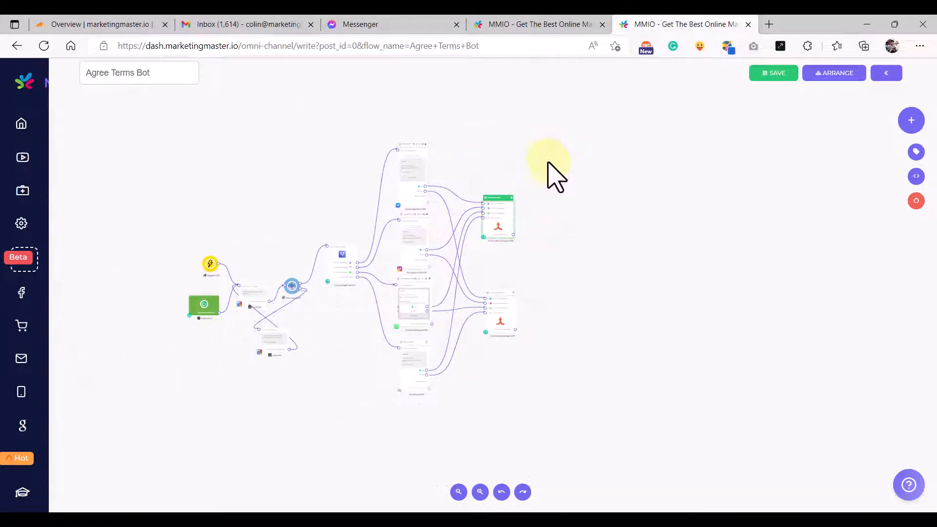
left_click(574, 19)
scroll(621, 268, "down", 4)
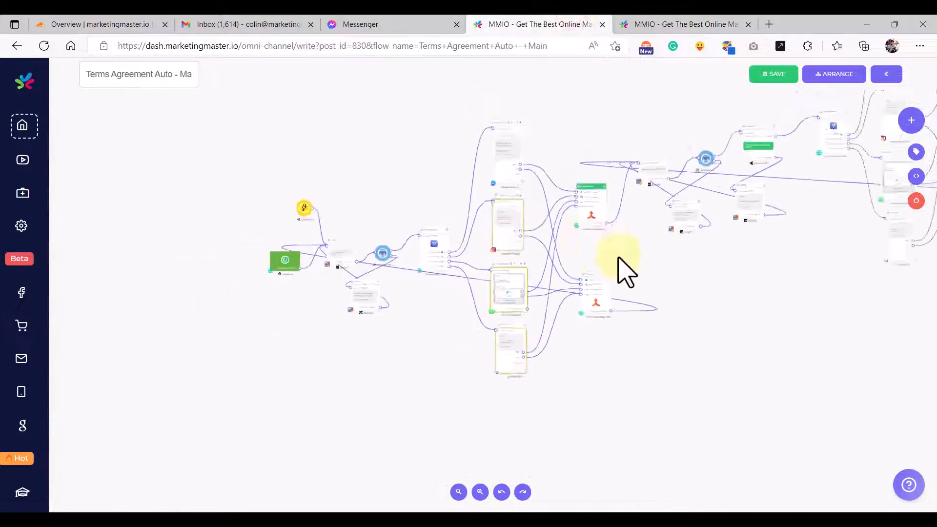
left_click_drag(663, 316, 612, 317)
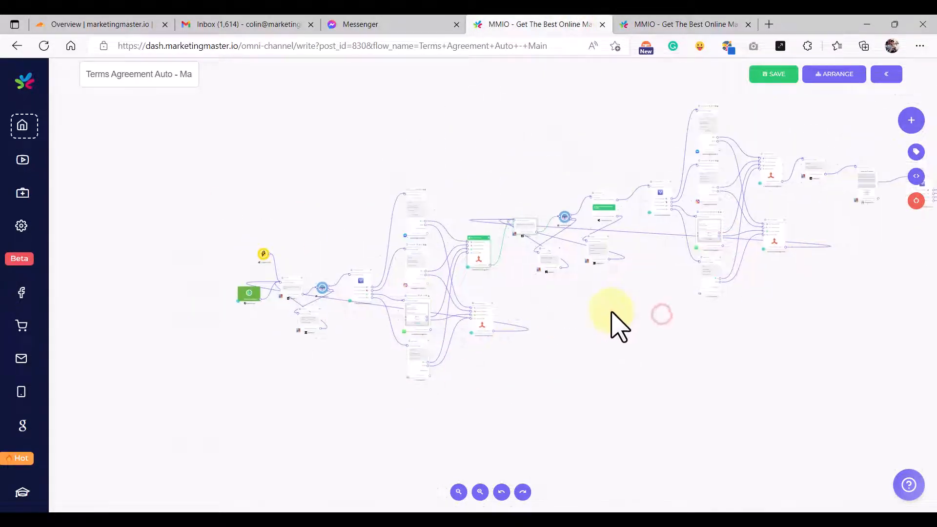
scroll(576, 225, "up", 5)
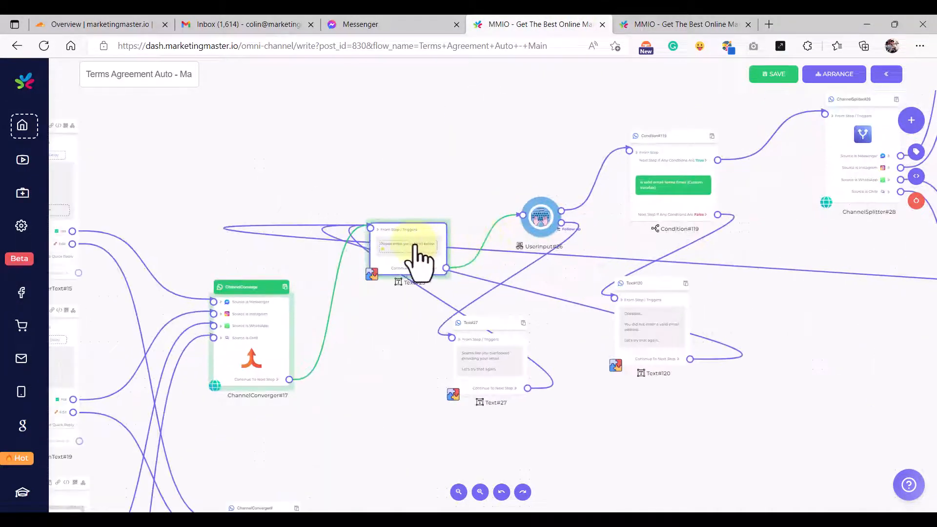
left_click(679, 22)
scroll(529, 309, "up", 3)
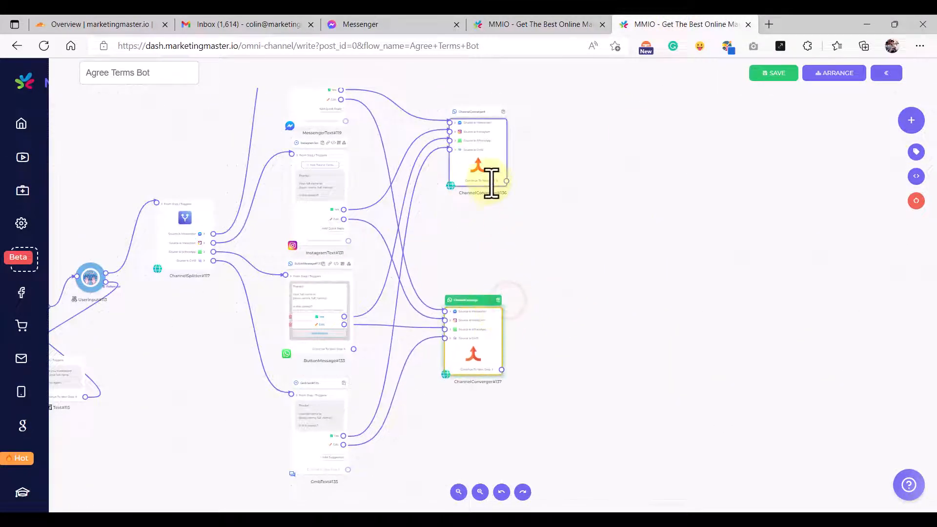
- Connect ChannelConverger#137's Continue To Next Step output to Text#110's input
left_click(487, 178)
left_click_drag(605, 121, 542, 279)
scroll(446, 303, "up", 5)
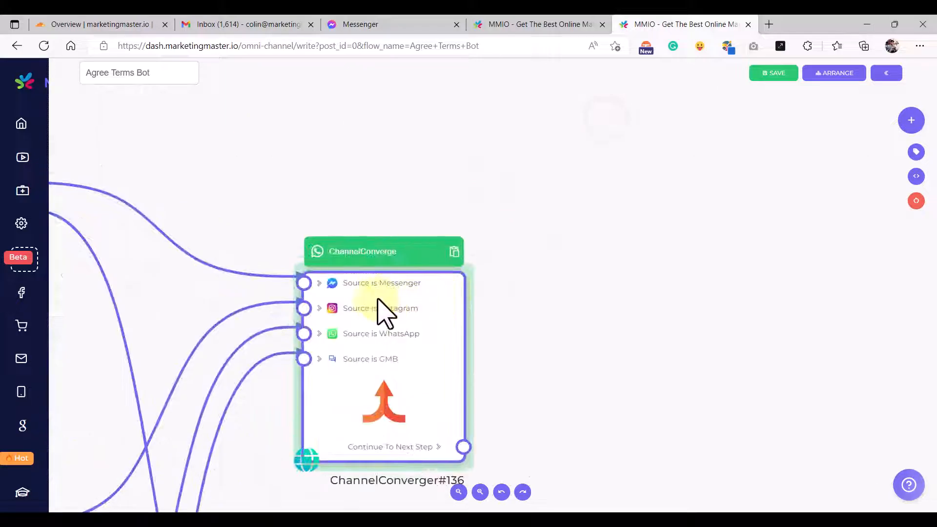
scroll(378, 303, "down", 4)
left_click(323, 220)
scroll(220, 240, "up", 5)
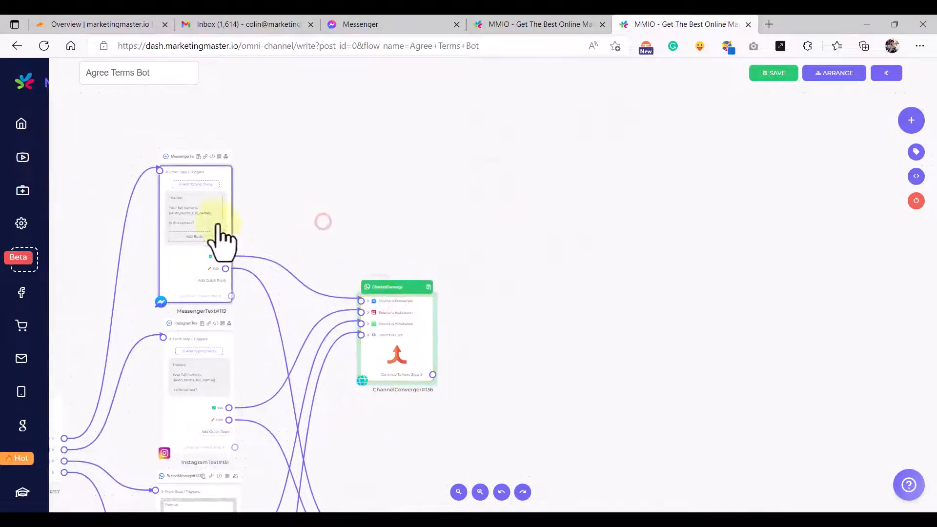
scroll(169, 229, "down", 5)
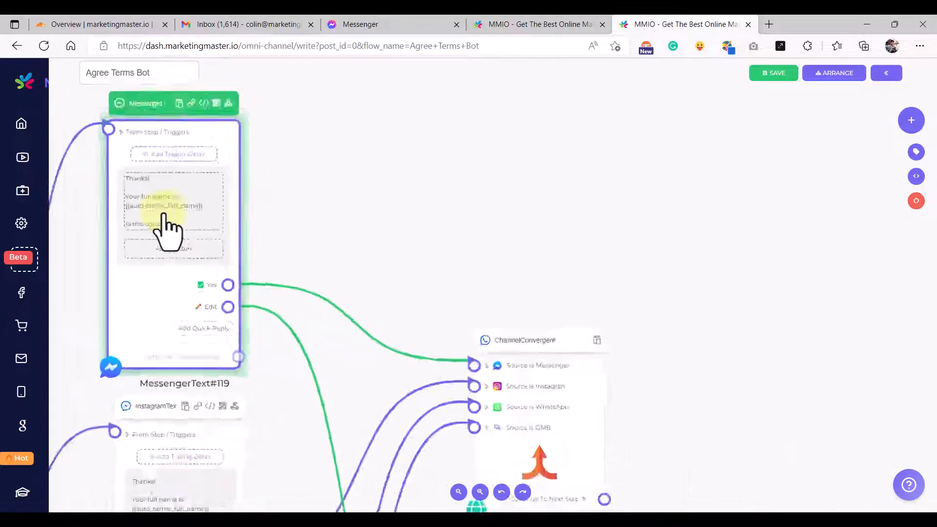
left_click(356, 243)
scroll(548, 305, "down", 3)
left_click_drag(548, 389, 564, 318)
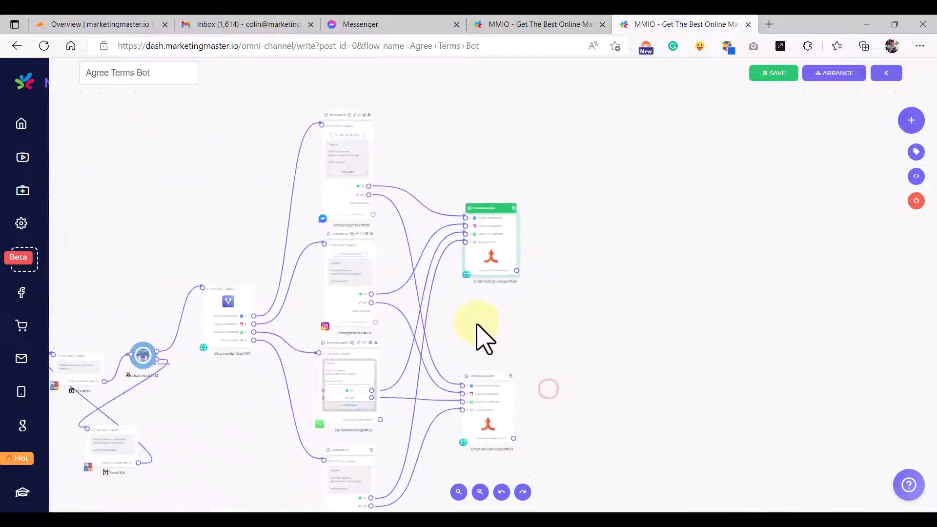
scroll(359, 310, "up", 7)
scroll(400, 320, "down", 5)
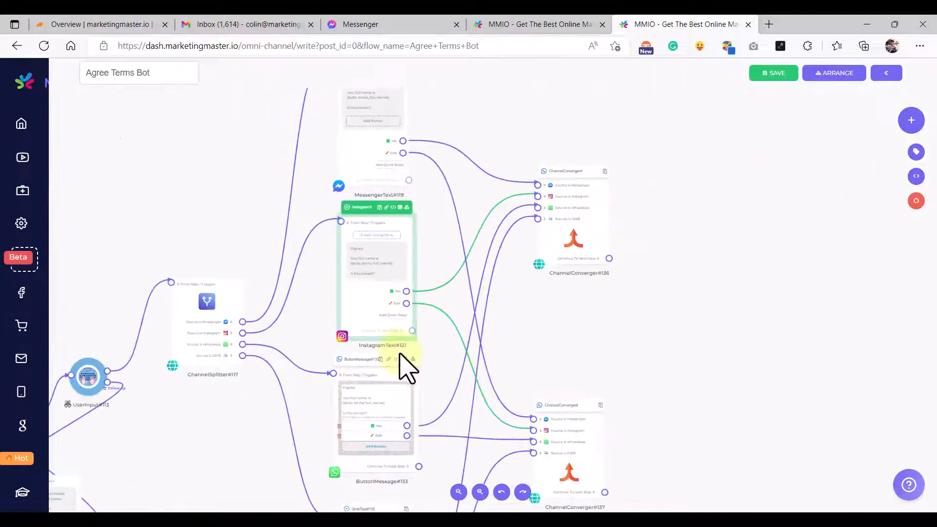
left_click_drag(711, 429, 642, 345)
left_click(537, 396)
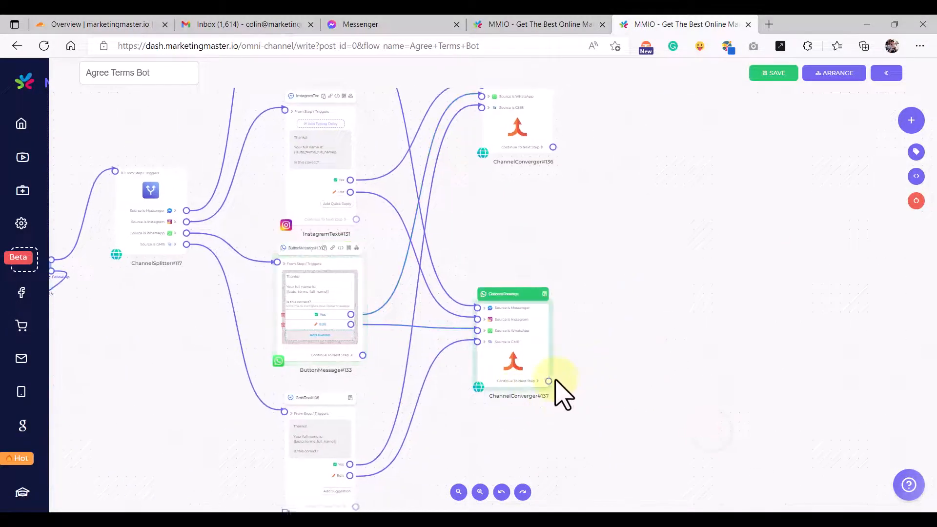
scroll(554, 390, "up", 2)
scroll(551, 391, "down", 3)
left_click_drag(538, 426, 690, 387)
left_click_drag(695, 338, 279, 242)
scroll(184, 255, "up", 5)
left_click(318, 286)
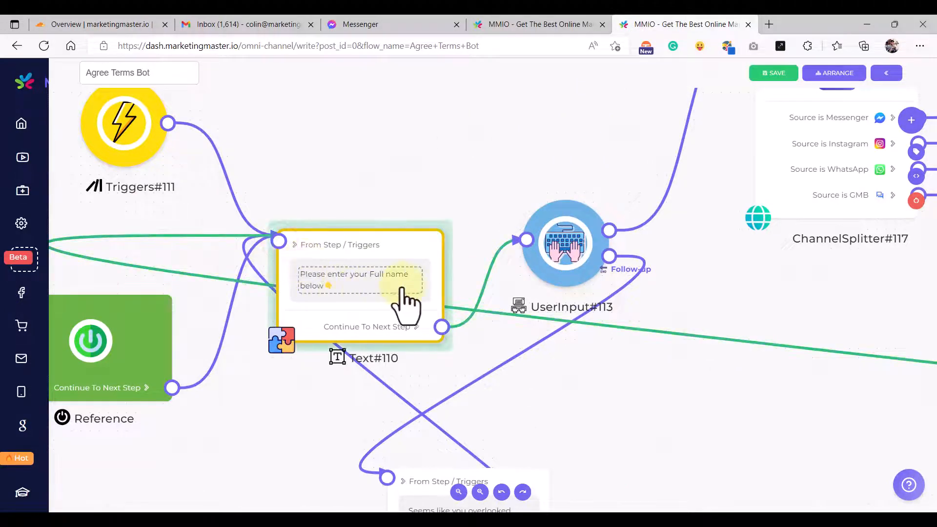
- Pan and zoom the canvas to review the whole flow around ChannelConverger#136
scroll(401, 288, "down", 10)
left_click_drag(582, 367, 401, 390)
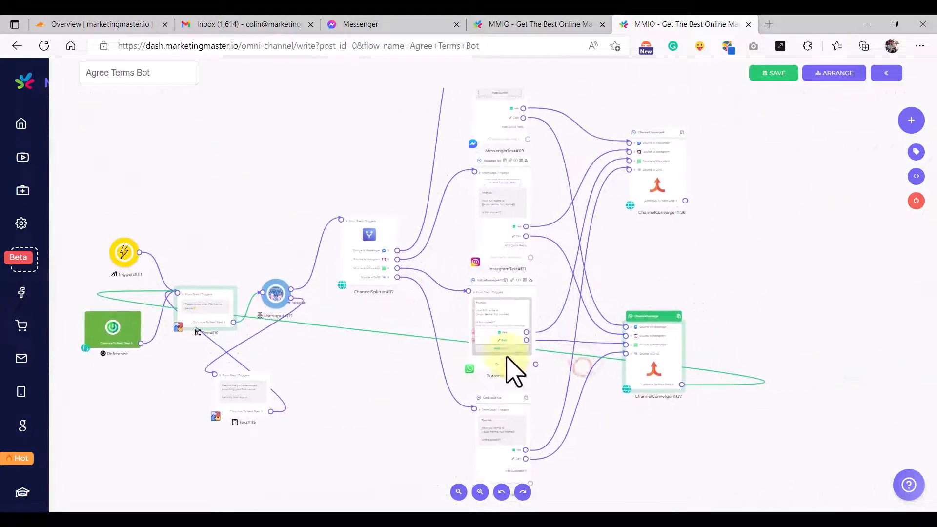
left_click_drag(815, 232, 605, 365)
scroll(507, 274, "up", 5)
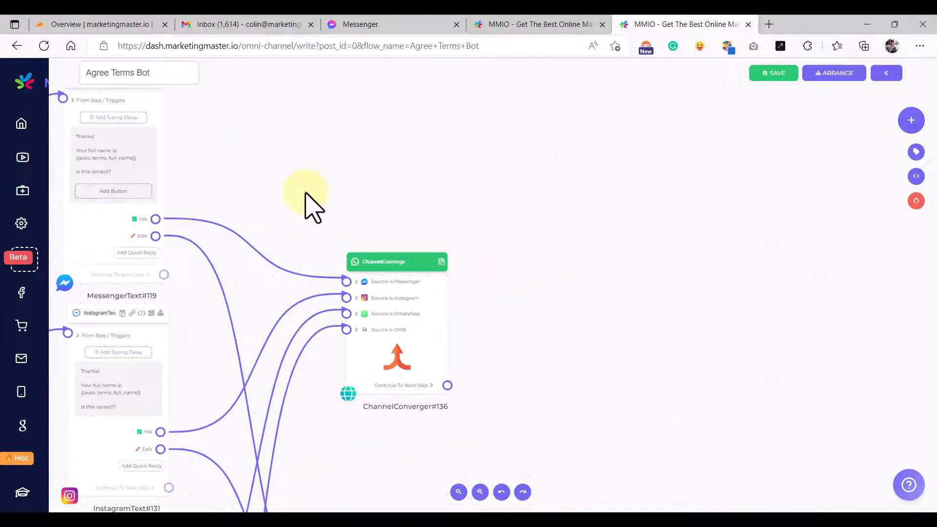
left_click_drag(306, 195, 381, 255)
left_click_drag(511, 261, 403, 261)
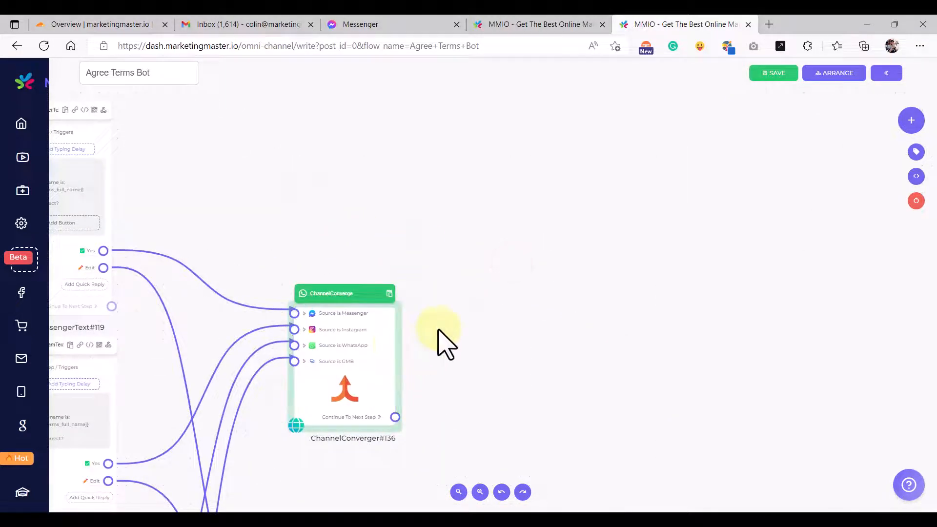
scroll(445, 344, "down", 5)
scroll(439, 356, "up", 2)
scroll(383, 341, "down", 3)
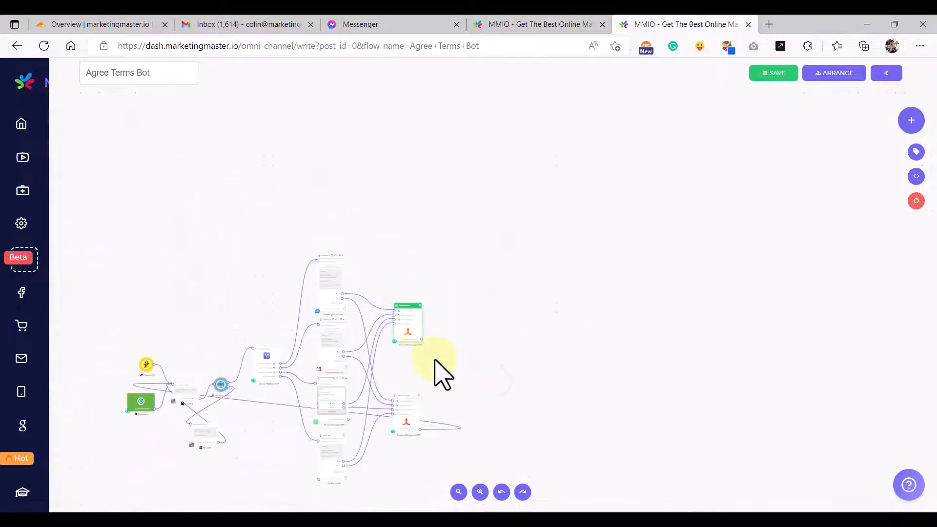
left_click_drag(482, 369, 559, 327)
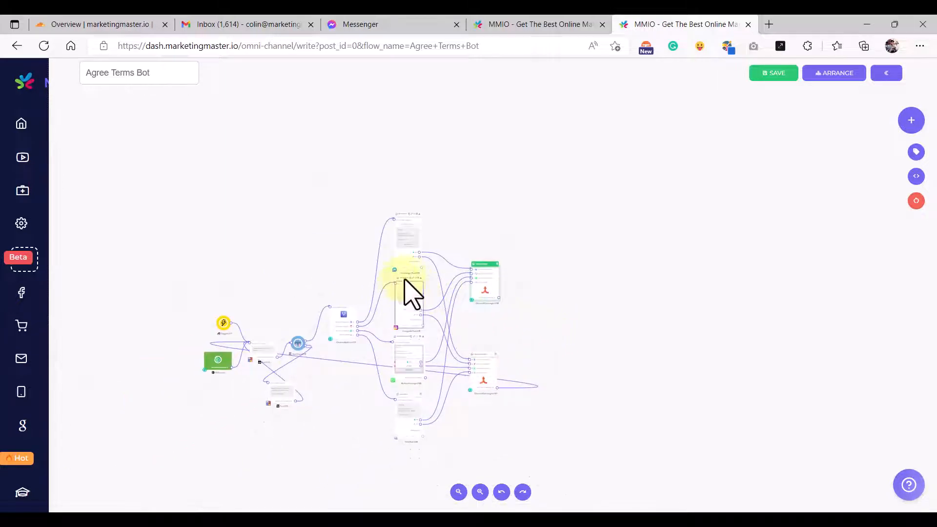
left_click_drag(448, 244, 490, 224)
left_click_drag(518, 399, 560, 433)
left_click_drag(619, 343, 588, 293)
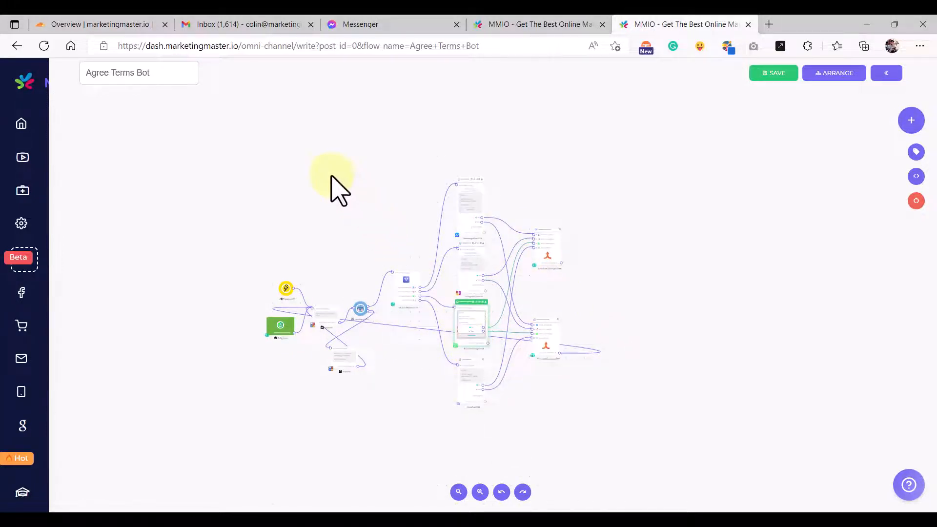
- Select the entire name-collection flow and paste a duplicate of it
left_click_drag(322, 169, 672, 481)
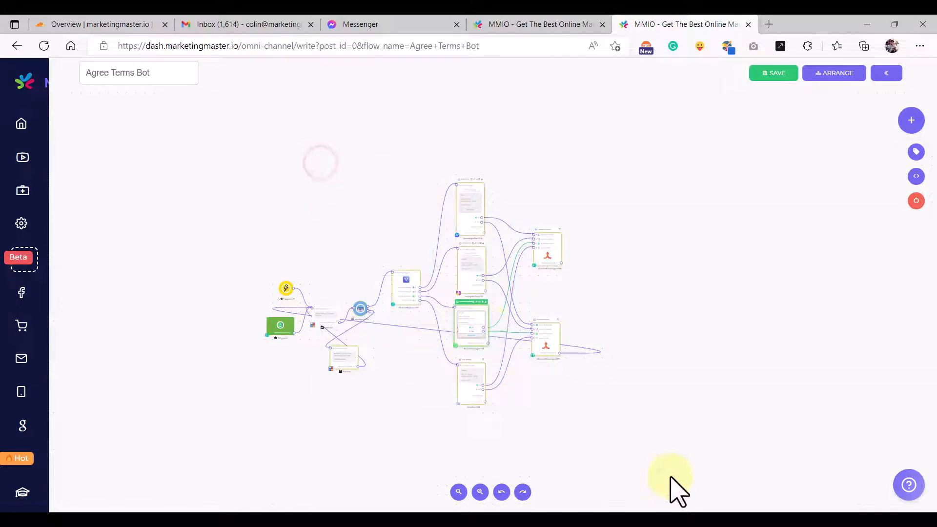
left_click(661, 277)
left_click_drag(446, 292, 662, 503)
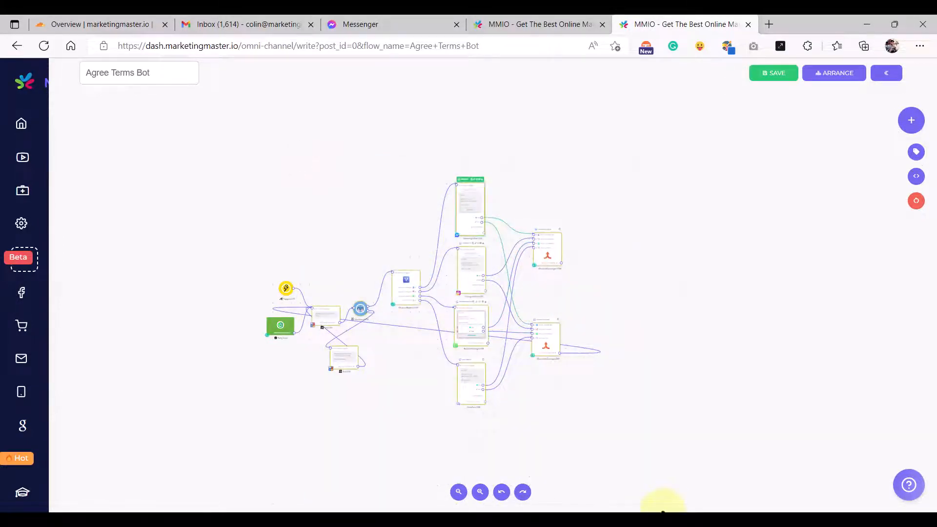
left_click_drag(701, 251, 568, 344)
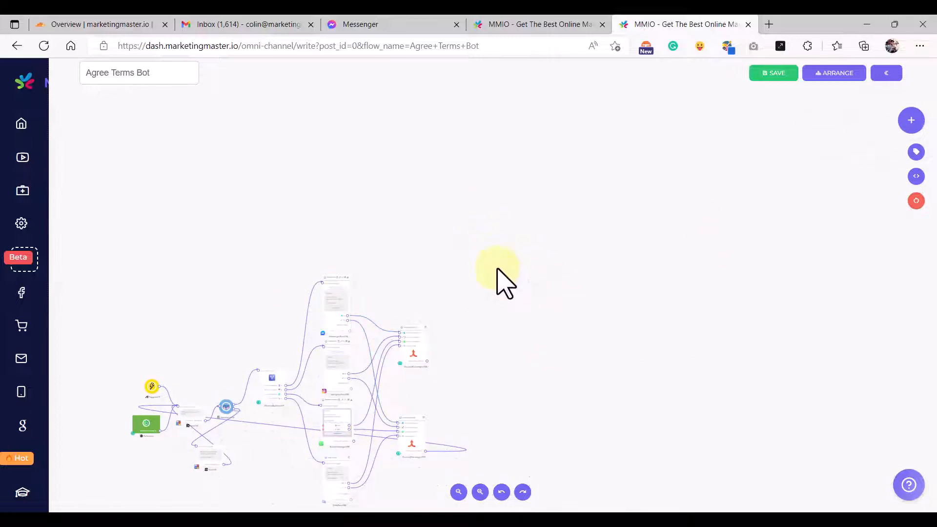
key("ctrl+v")
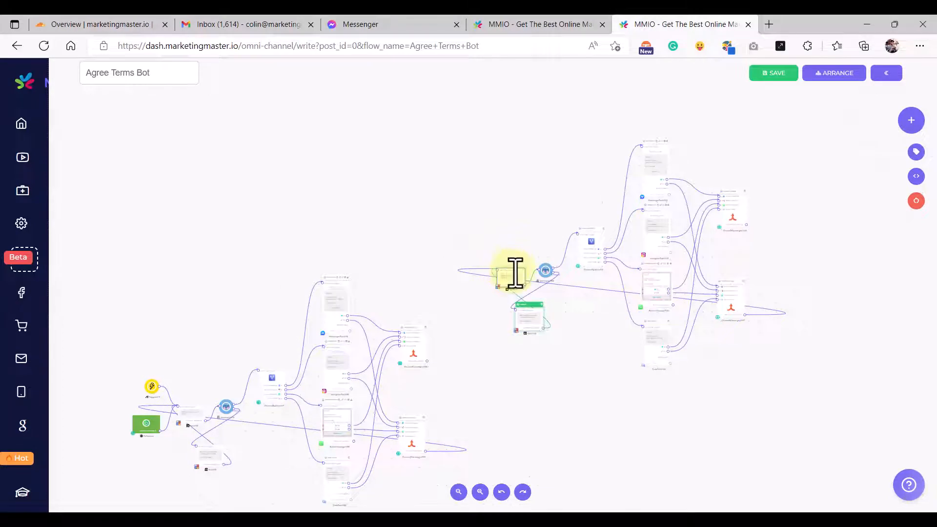
- Move the pasted copy into place at the upper right beside ChannelConverger#136
left_click_drag(584, 334, 562, 357)
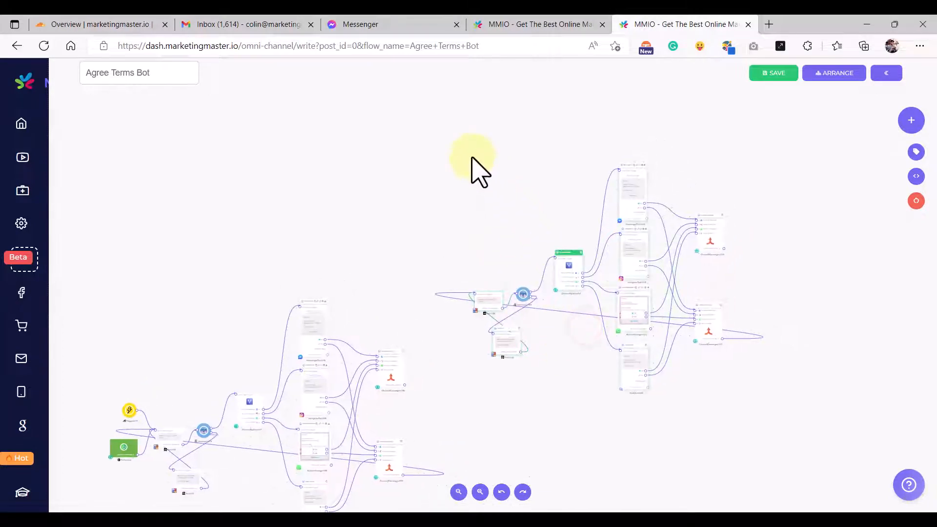
left_click_drag(471, 157, 819, 436)
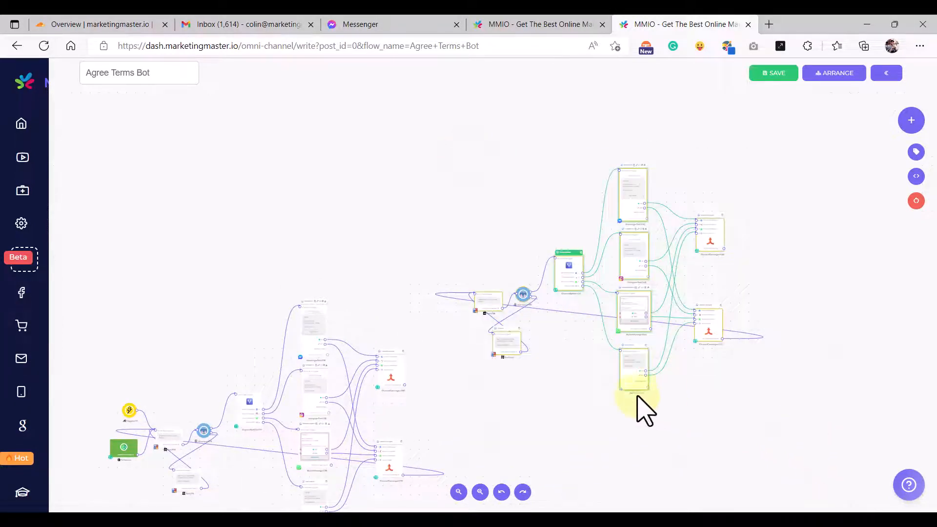
left_click_drag(630, 388, 618, 437)
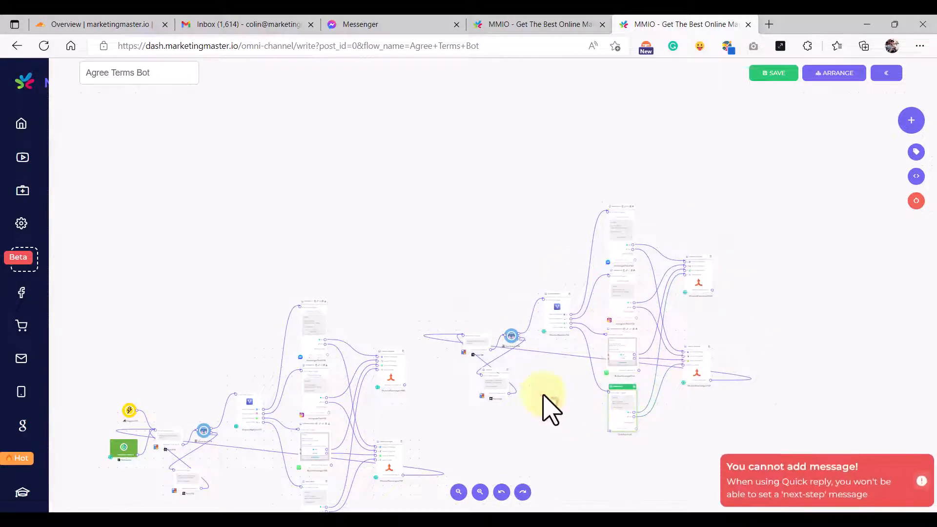
scroll(506, 320, "up", 5)
- Link ChannelConverger#136's output to the copied Text#138 step
left_click_drag(519, 314, 465, 345)
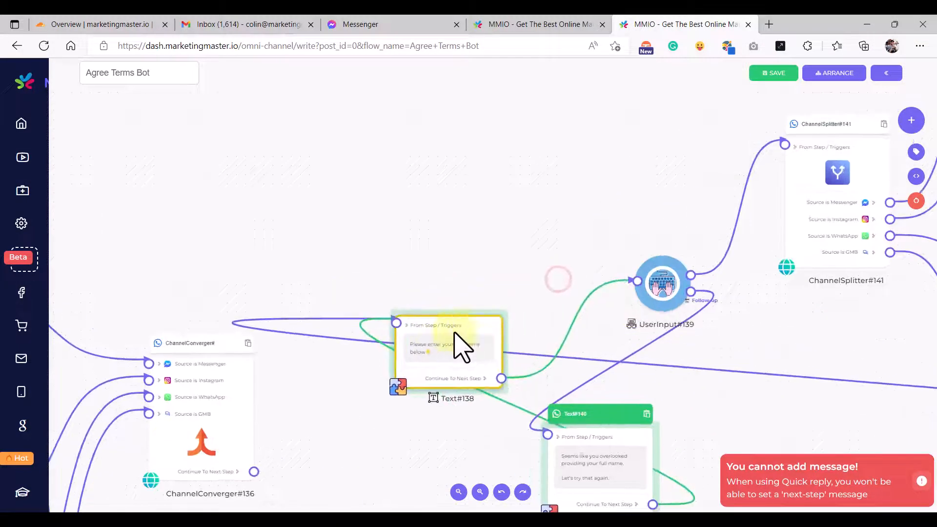
scroll(465, 345, "up", 3)
scroll(431, 371, "up", 1)
scroll(449, 371, "down", 7)
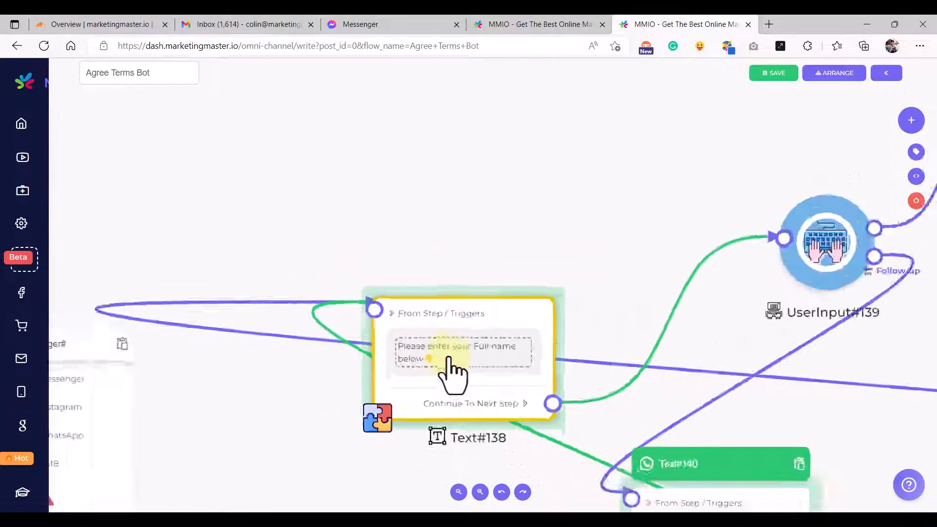
scroll(336, 432, "up", 1)
left_click_drag(263, 473, 449, 296)
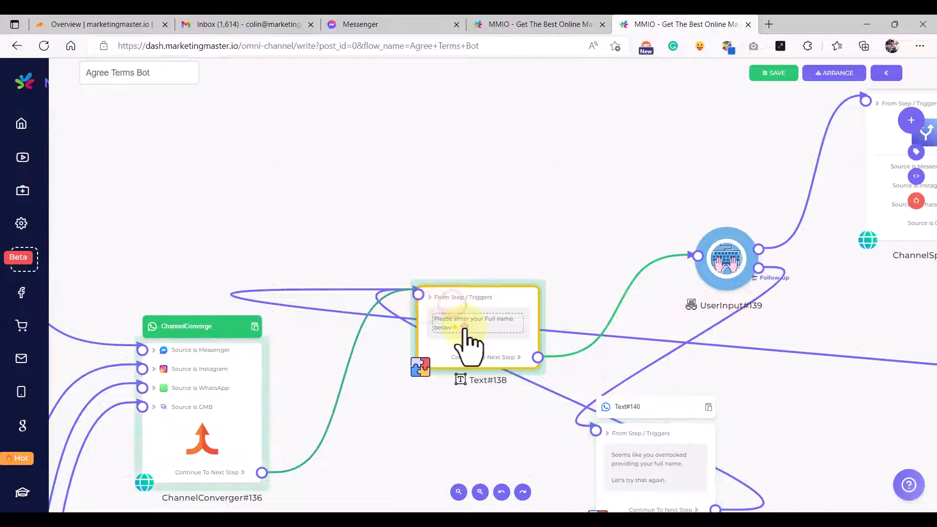
- Reword Text#138 to 'Please enter your Email below 👇', then open Text#140's retry text
left_click(466, 329)
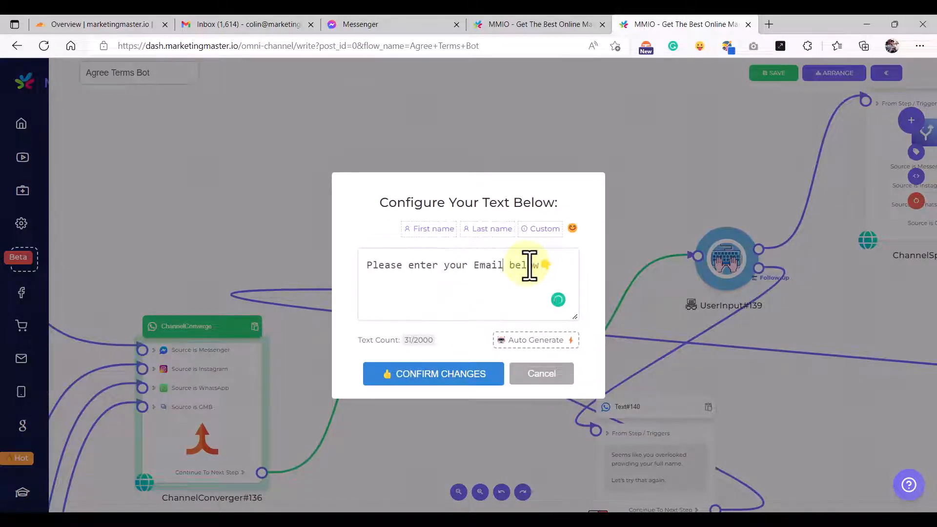
left_click(469, 381)
scroll(490, 405, "down", 3)
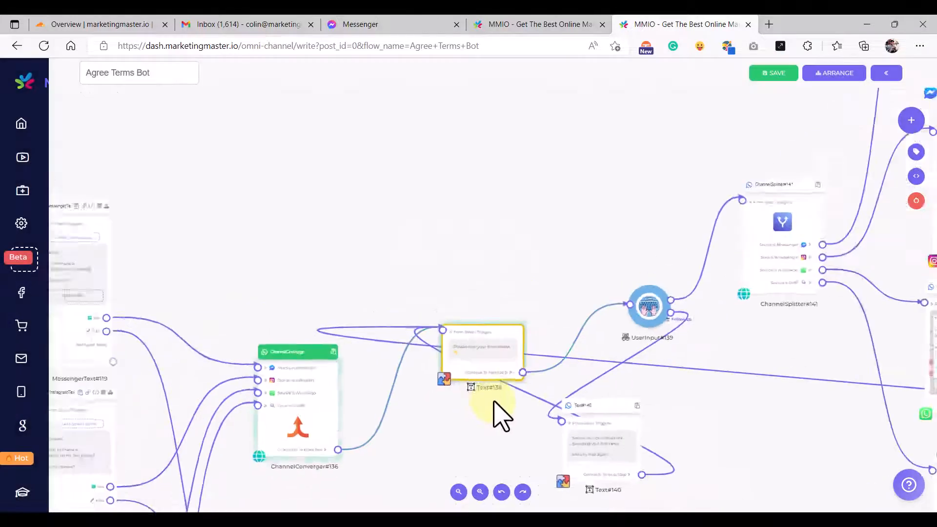
scroll(576, 419, "up", 5)
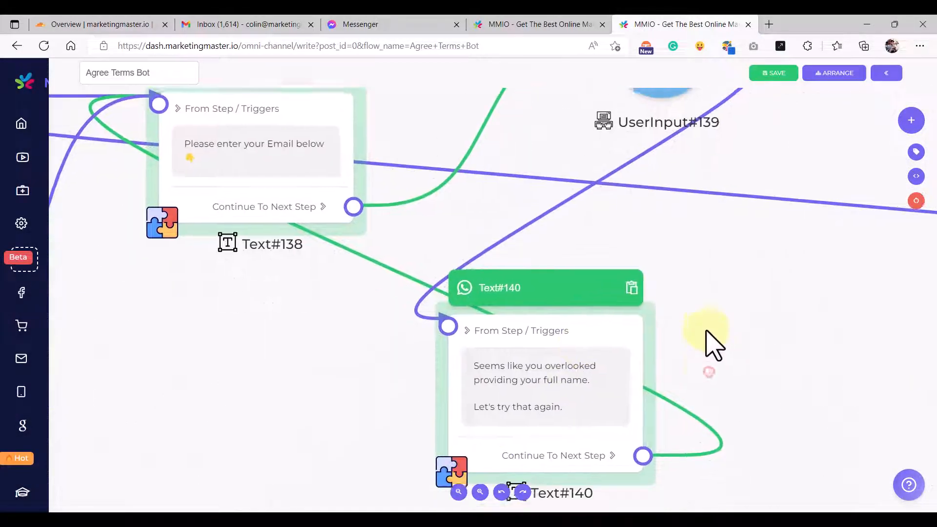
scroll(542, 385, "up", 3)
left_click(523, 383)
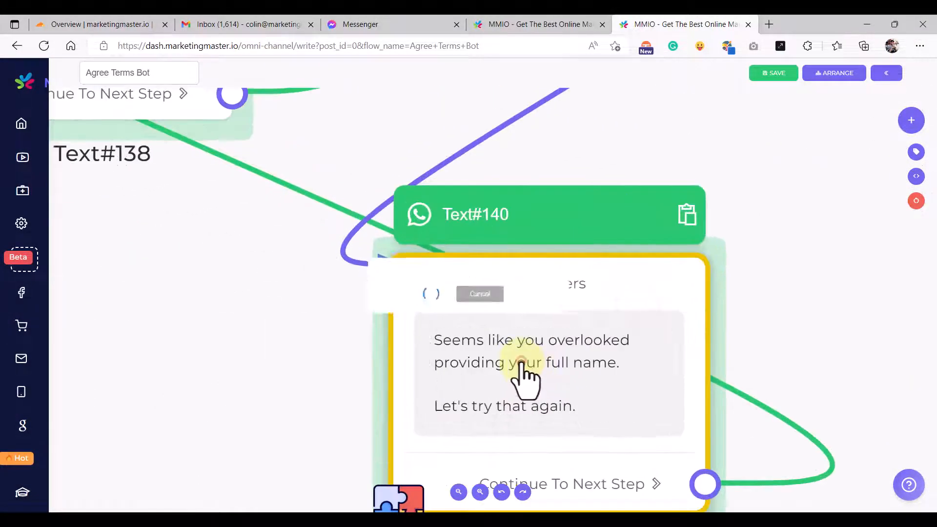
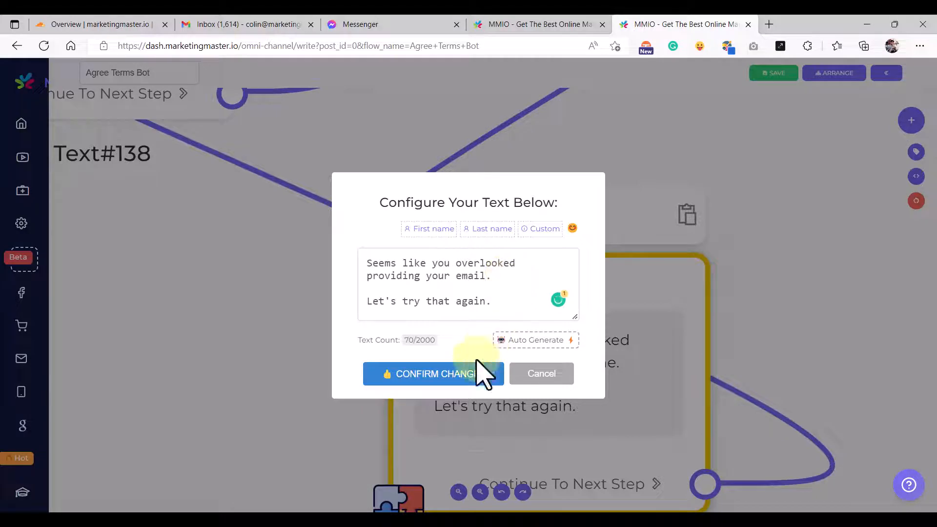
- Save Text#140's retry text 'Seems like you overlooked providing your email. Let's try that again.'
left_click(429, 382)
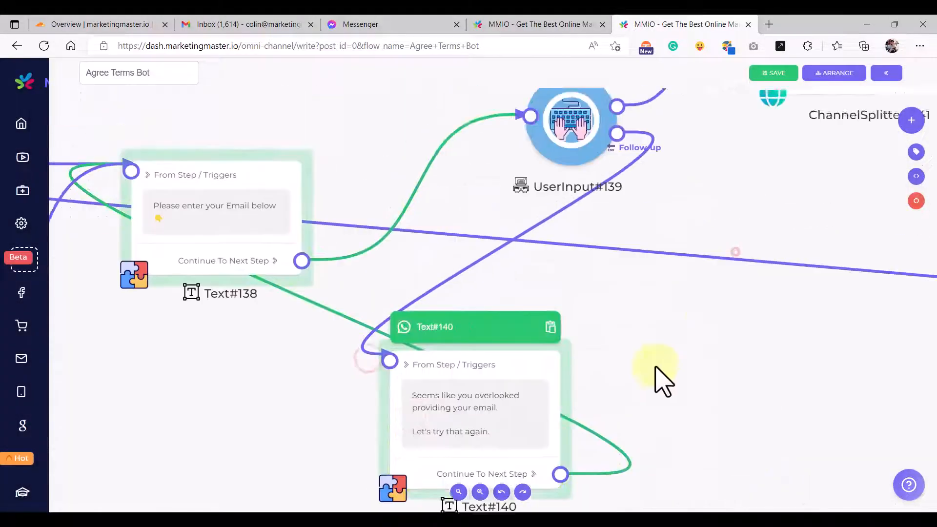
- Create the user-specific custom variable 'Auto Terms Email' with a sample fallback email address
left_click(452, 233)
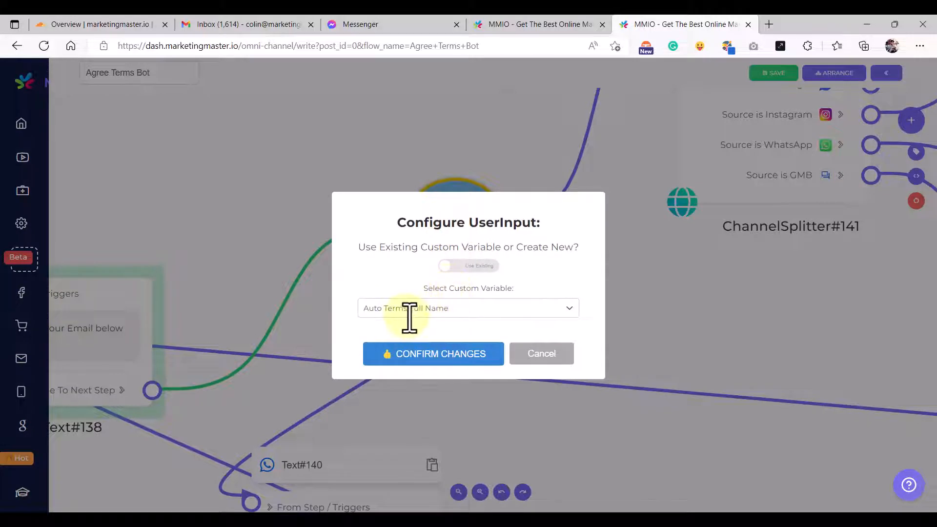
left_click(470, 267)
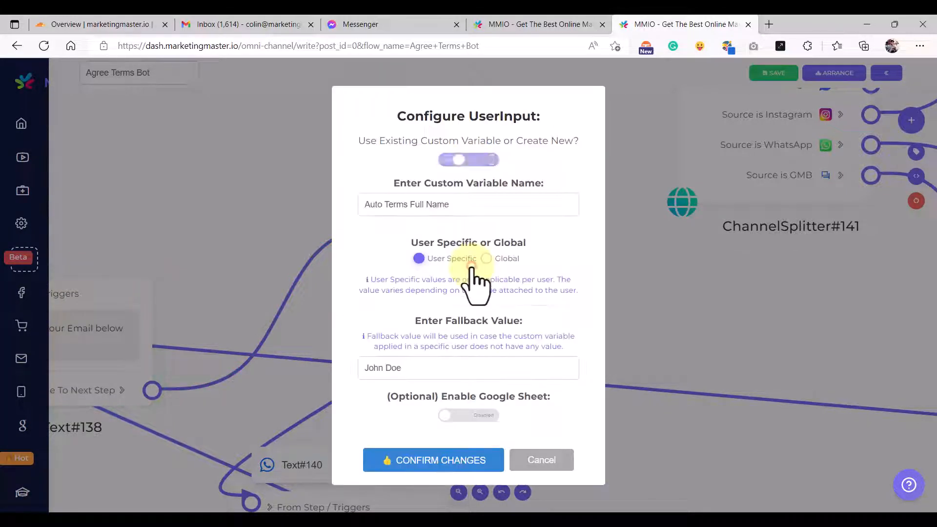
left_click(541, 459)
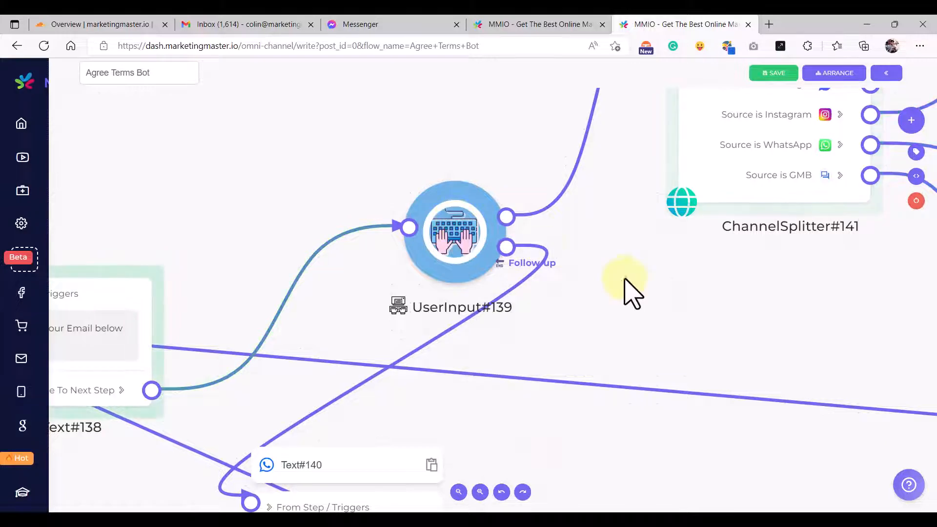
left_click_drag(642, 284, 651, 284)
left_click(916, 176)
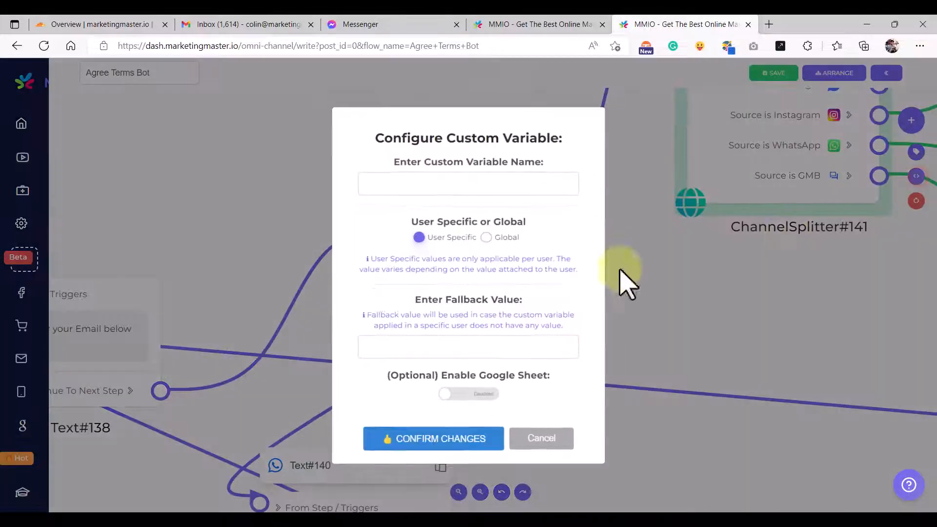
left_click(450, 185)
type("Auto")
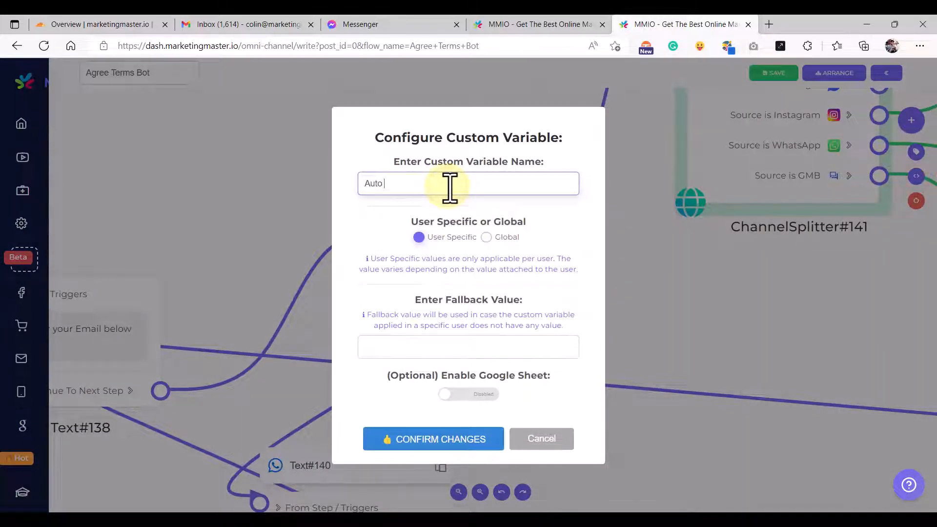
type(" Terms Email")
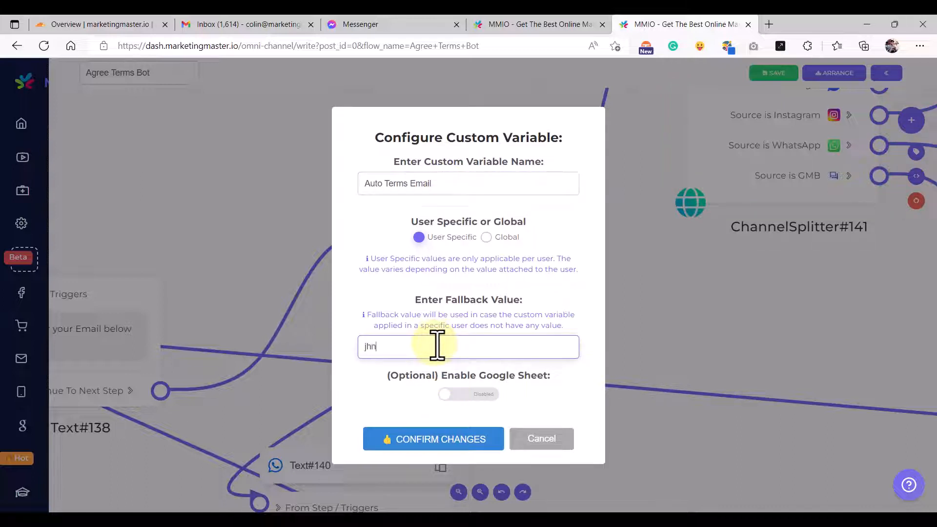
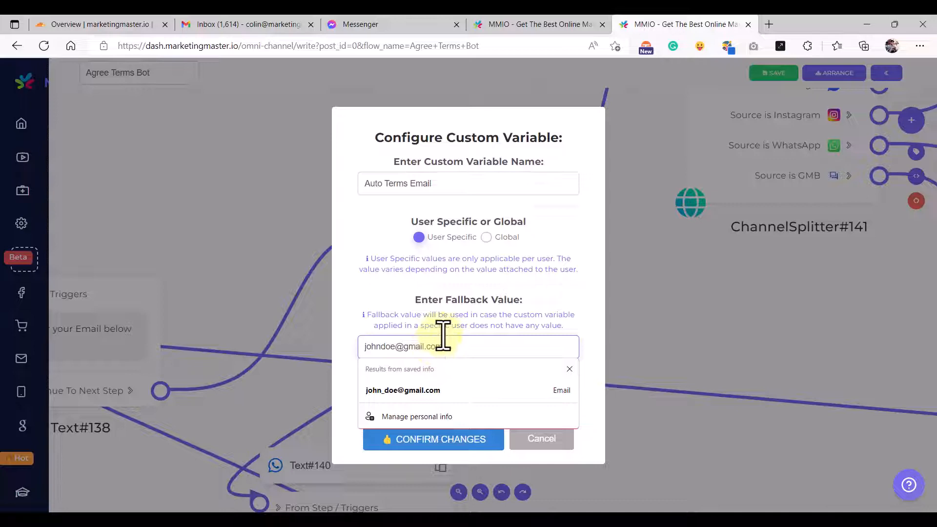
left_click(441, 331)
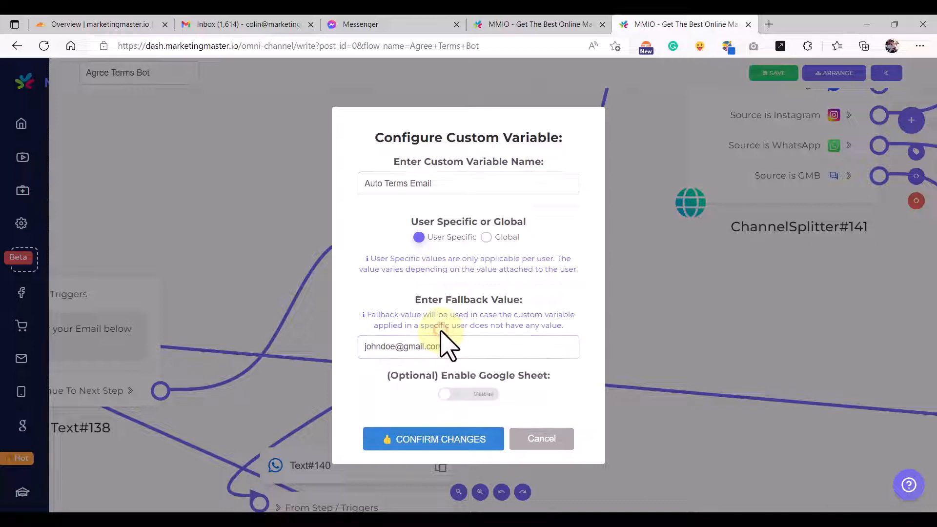
left_click(422, 441)
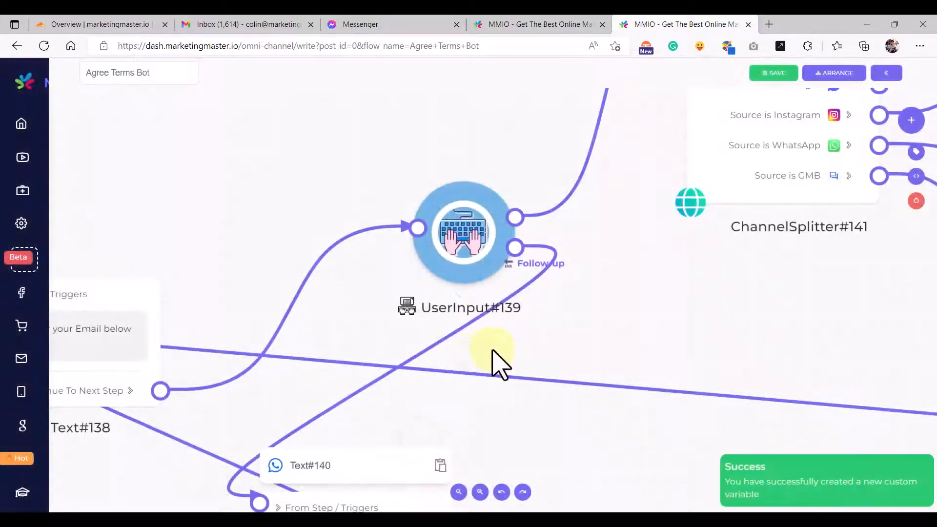
- Set UserInput#139 to save replies into Auto Terms Email and verify the choice
left_click(496, 305)
left_click(429, 307)
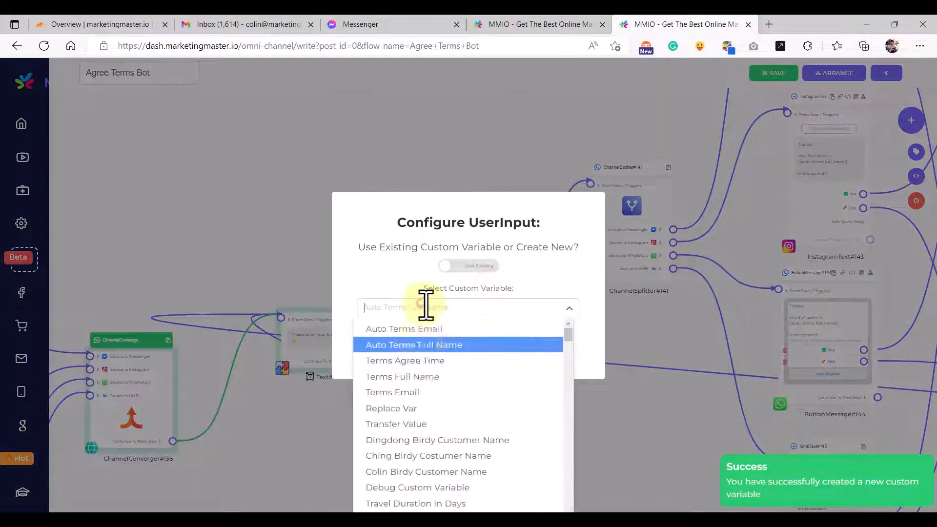
left_click(433, 330)
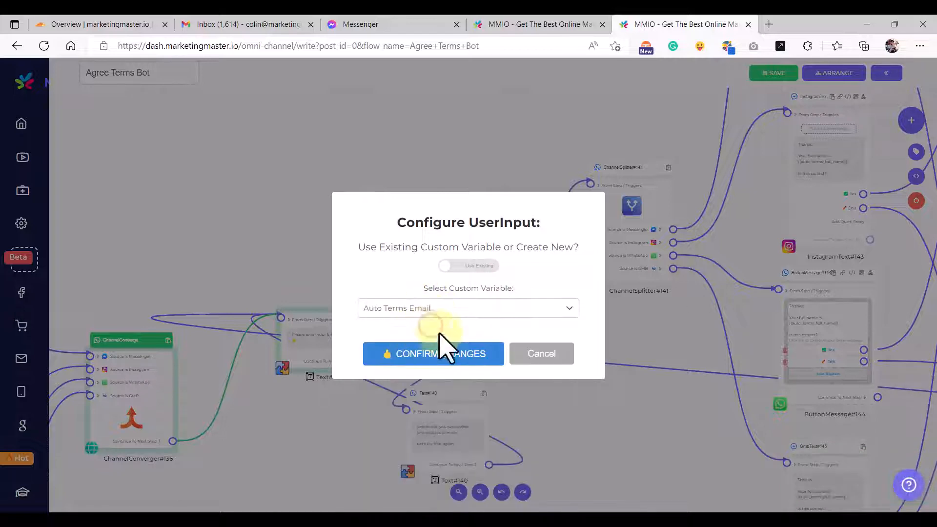
left_click(445, 307)
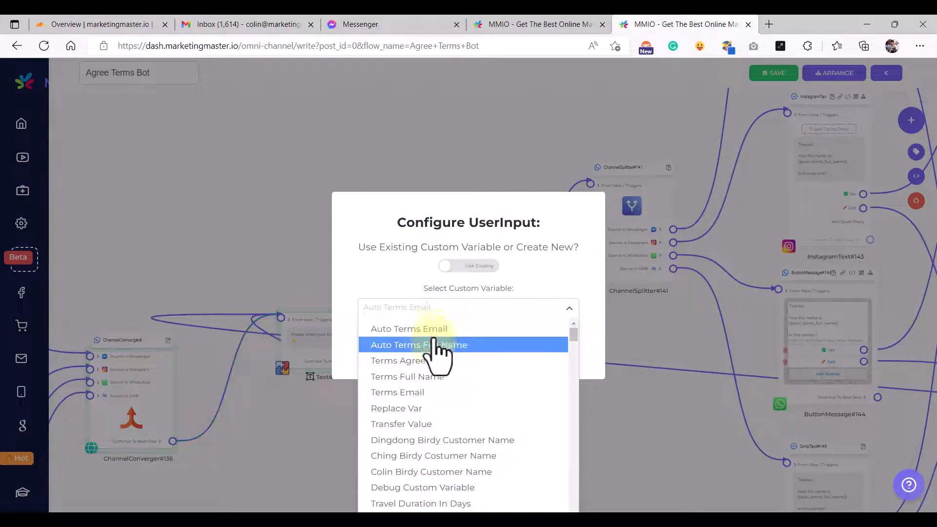
left_click(439, 329)
left_click(435, 352)
scroll(502, 293, "up", 5)
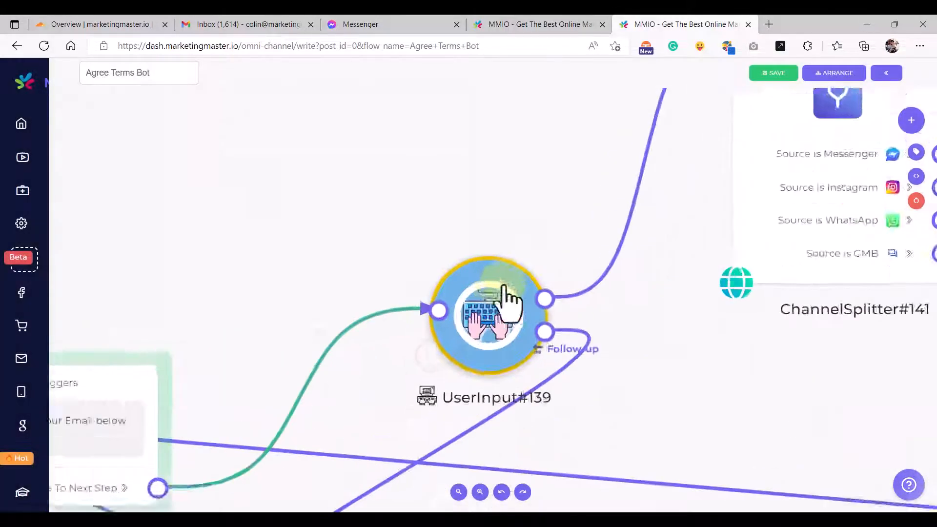
double_click(492, 322)
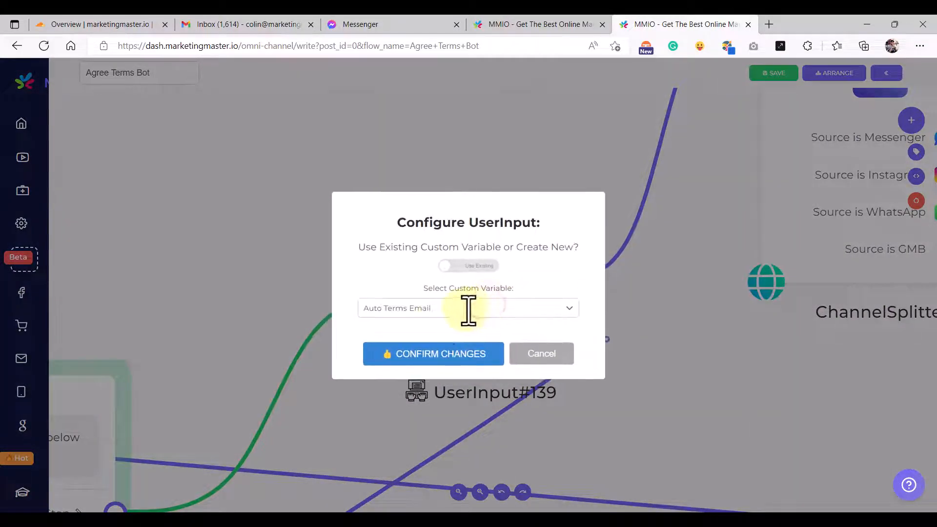
left_click(438, 355)
scroll(512, 328, "down", 5)
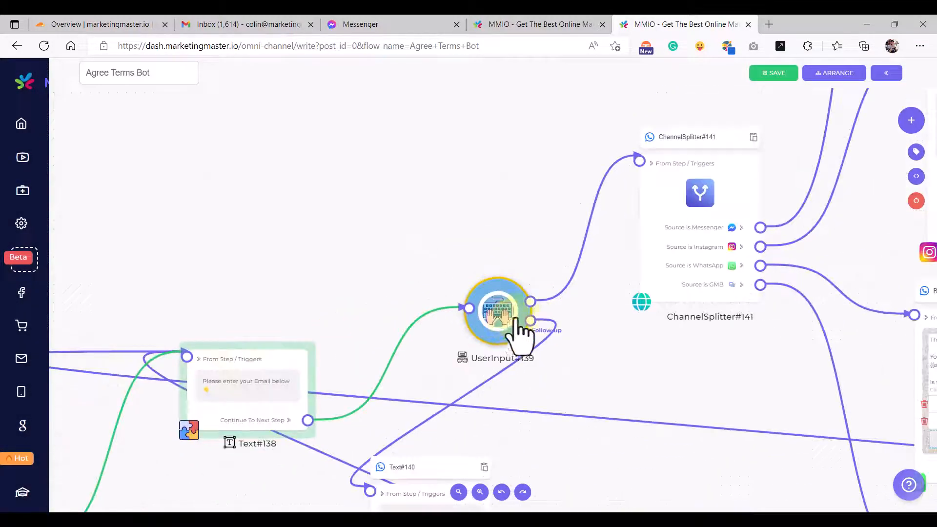
- Pan the Agree Terms Bot flow to show the channel branches and the Messenger full-name confirmation step
scroll(466, 269, "down", 5)
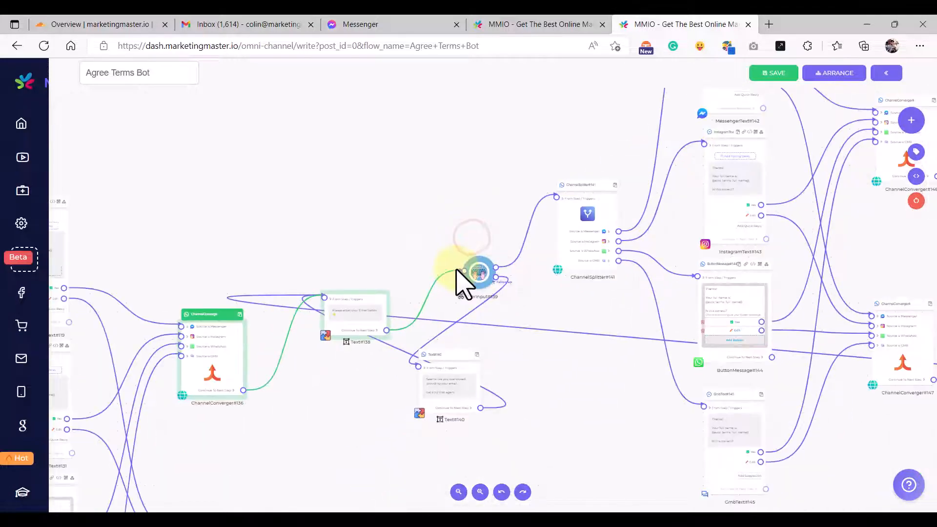
left_click_drag(606, 315, 519, 354)
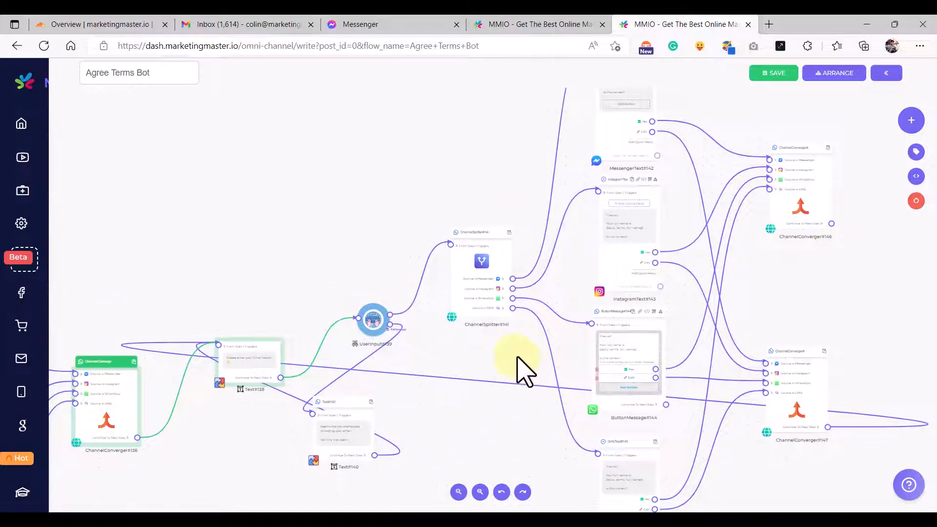
scroll(525, 374, "down", 3)
left_click_drag(564, 273, 459, 365)
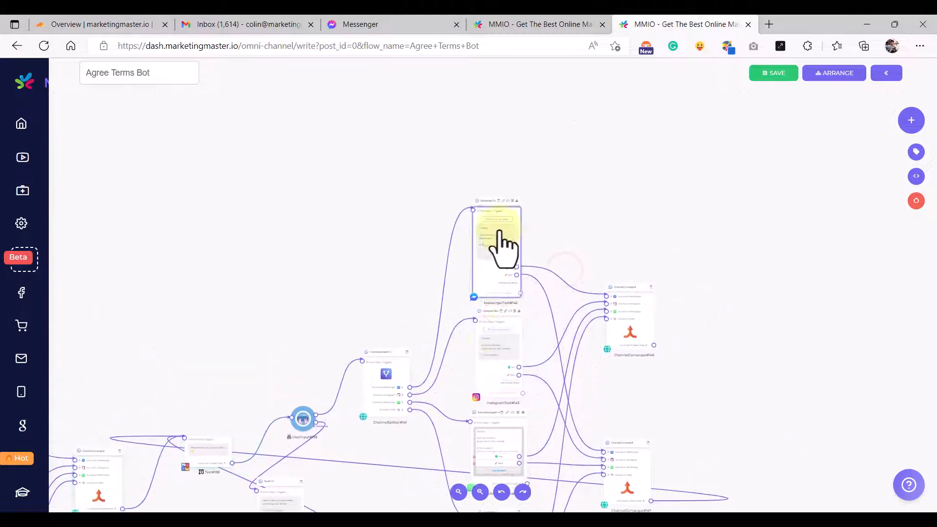
scroll(489, 233, "up", 10)
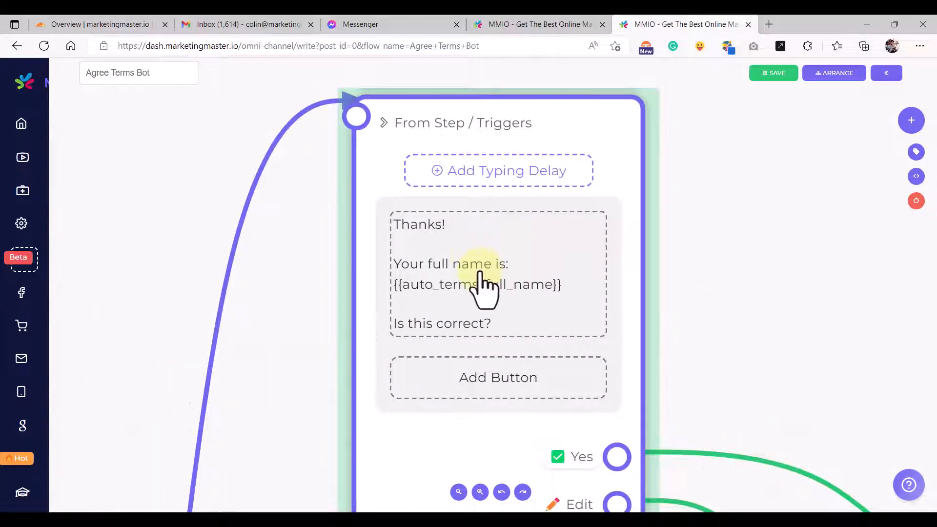
- Select the 'Got it! Your email is' message in Terms Agreement Auto - Main, then return to Agree Terms Bot
left_click(588, 23)
scroll(571, 309, "down", 6)
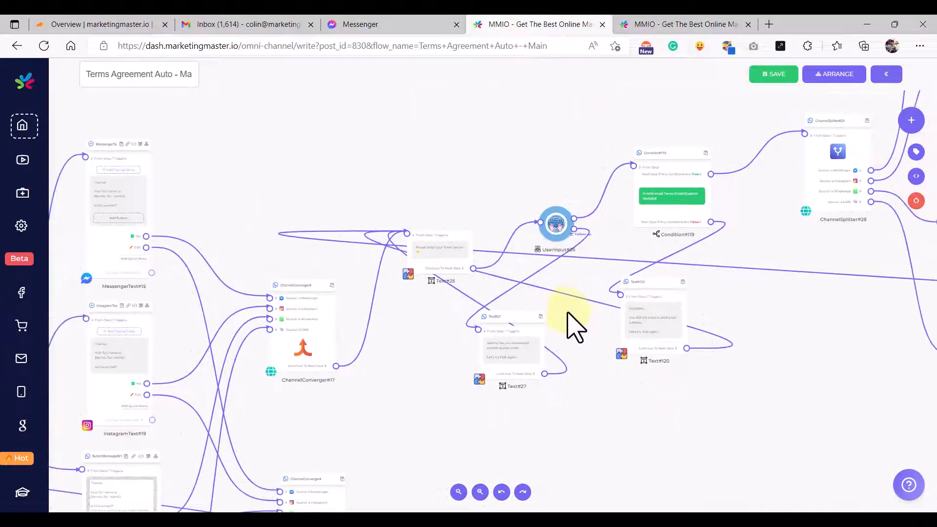
left_click_drag(734, 364, 548, 449)
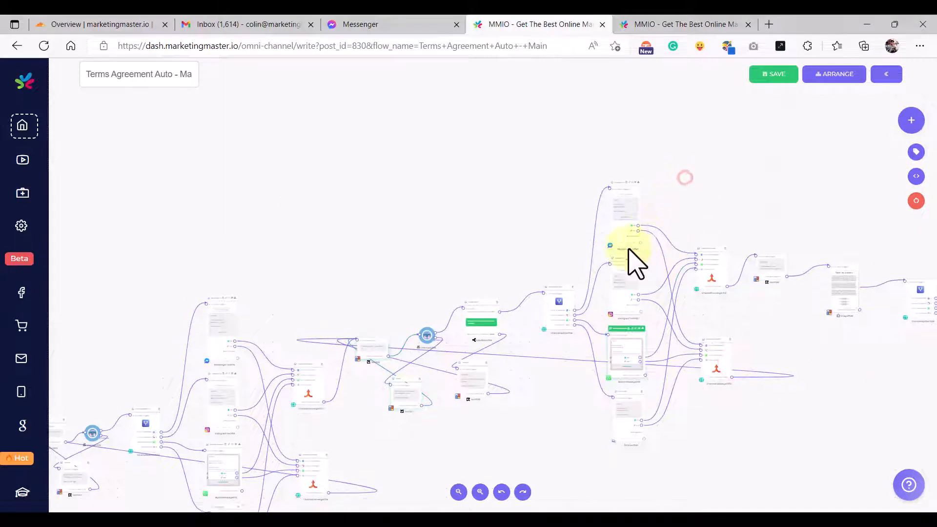
scroll(596, 272, "up", 10)
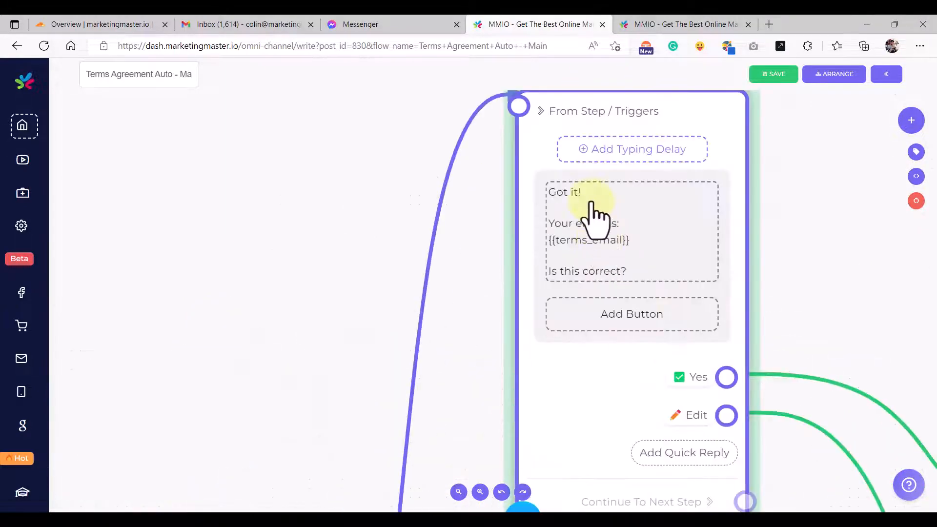
left_click(626, 241)
key("ctrl+a")
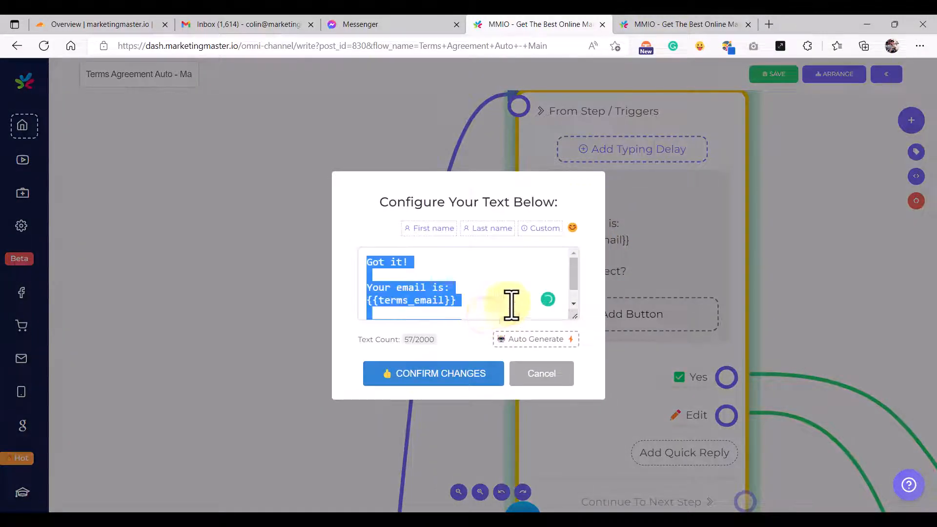
left_click(677, 24)
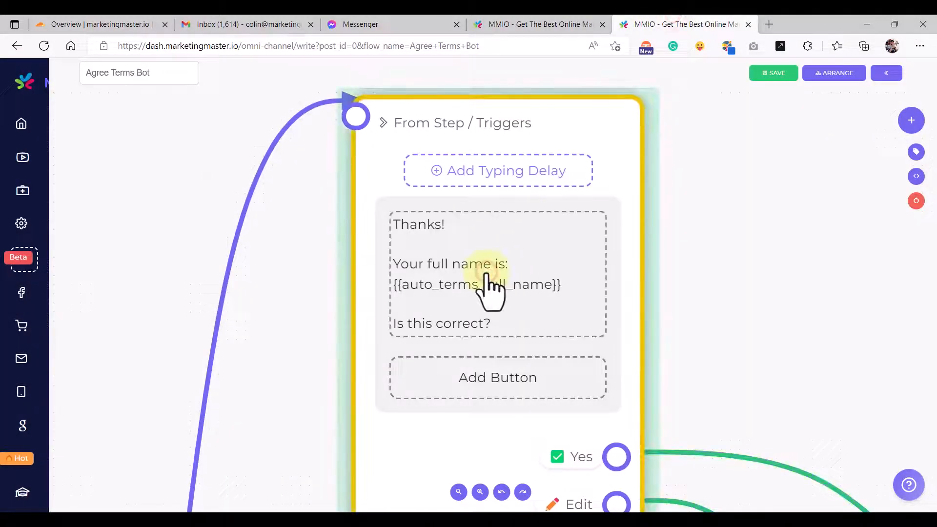
- Replace the Messenger step's {{terms_email}} with the Auto Terms Email variable, copy the message, and save
left_click(488, 282)
left_click_drag(576, 317, 576, 368)
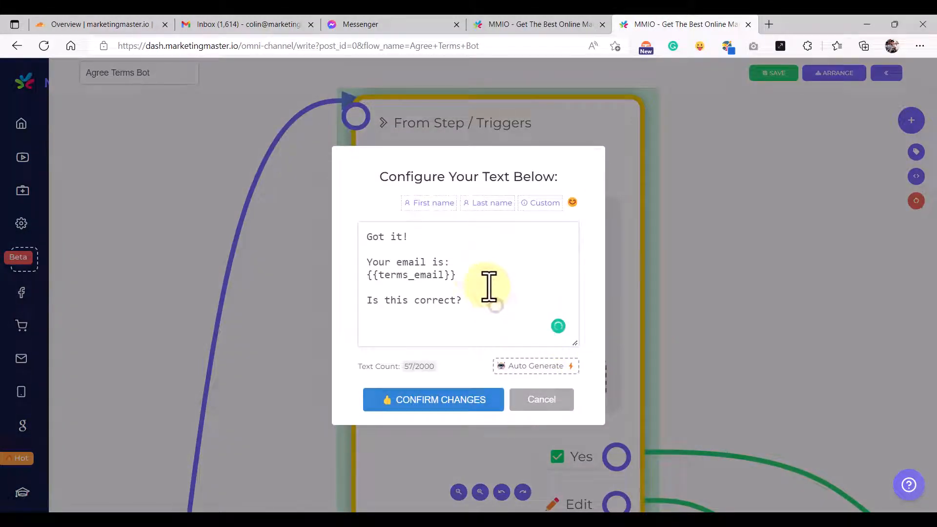
left_click_drag(488, 278, 344, 275)
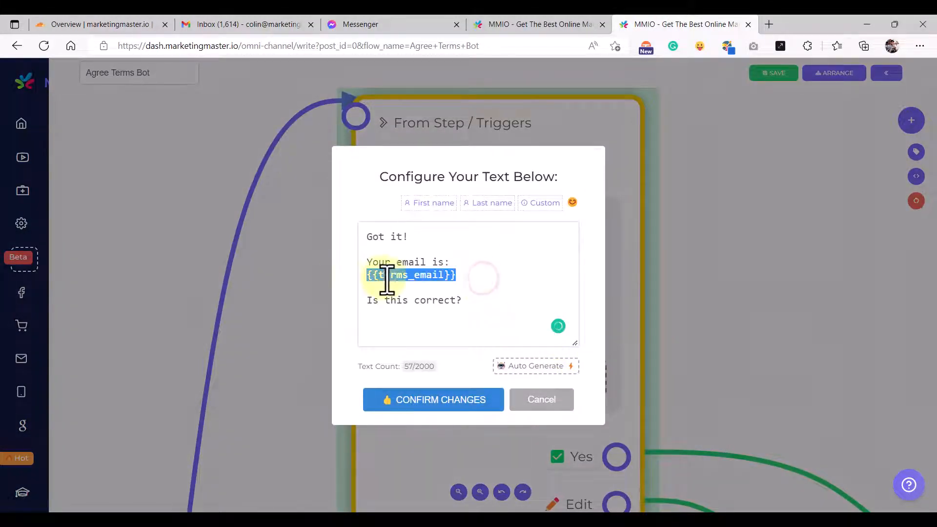
key("BackSpace")
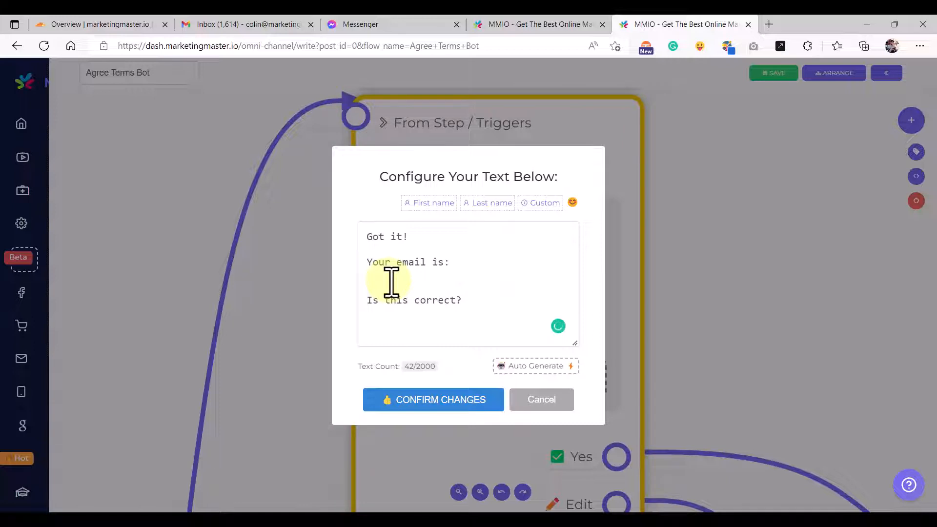
type("{{")
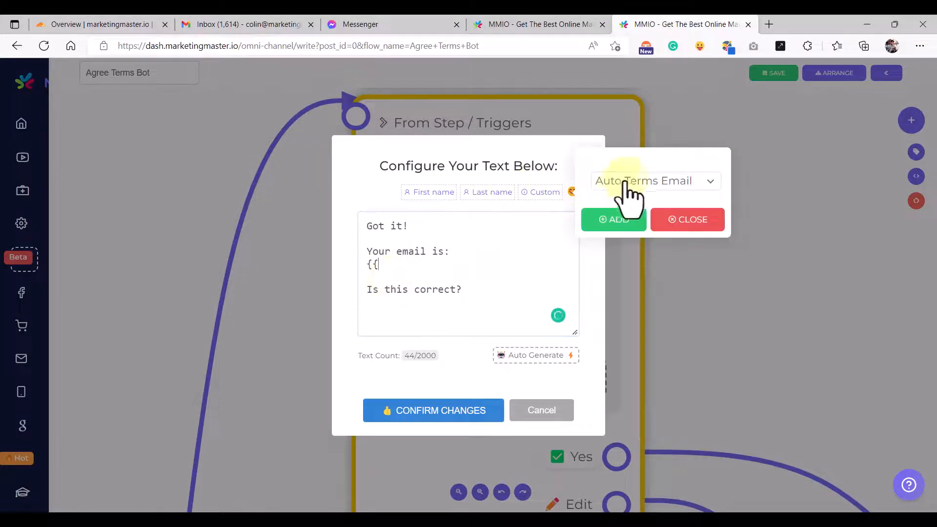
left_click(626, 218)
left_click(698, 224)
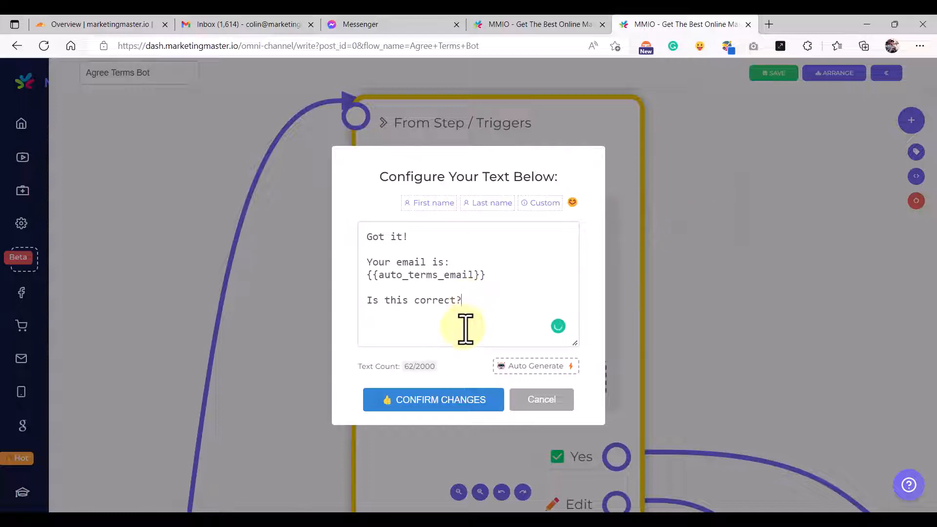
key("ctrl+a")
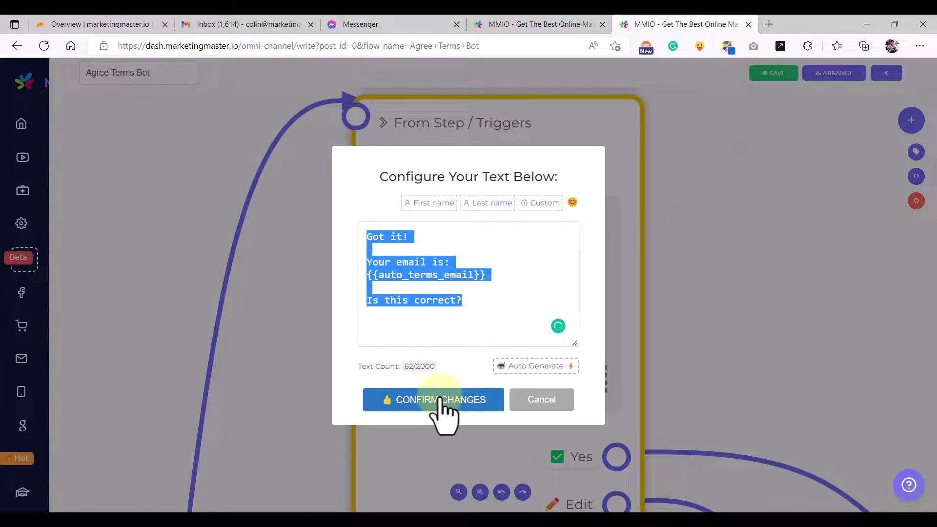
left_click(442, 400)
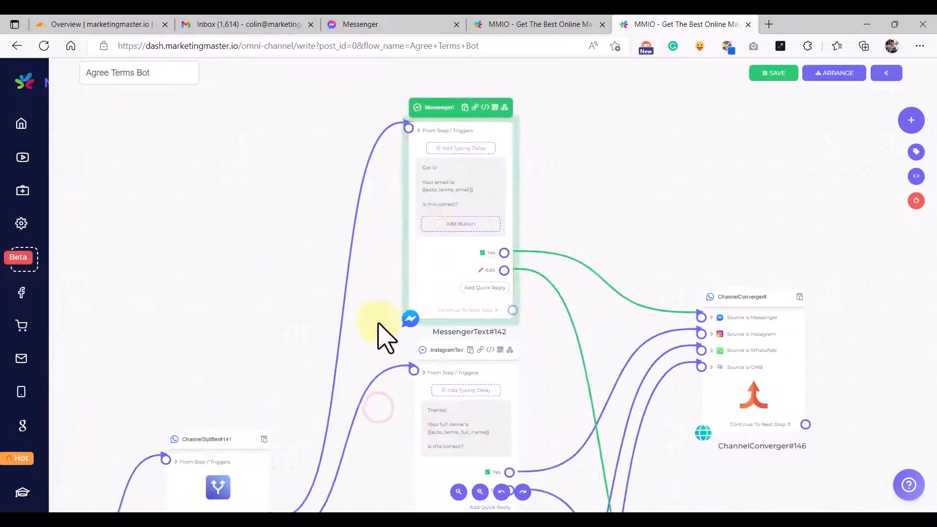
- Paste the email confirmation message into the Instagram, WhatsApp button-message body and GMB steps
left_click(452, 322)
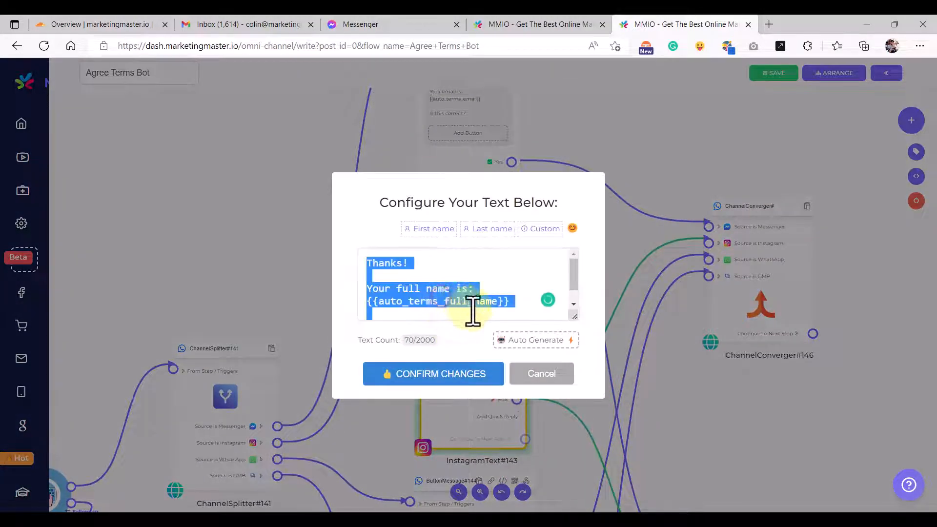
left_click(442, 376)
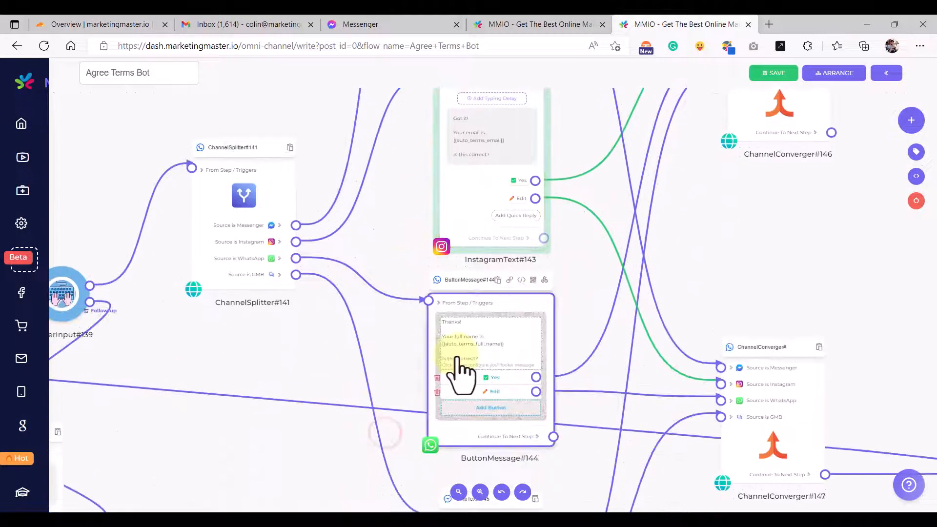
left_click(458, 360)
left_click(454, 362)
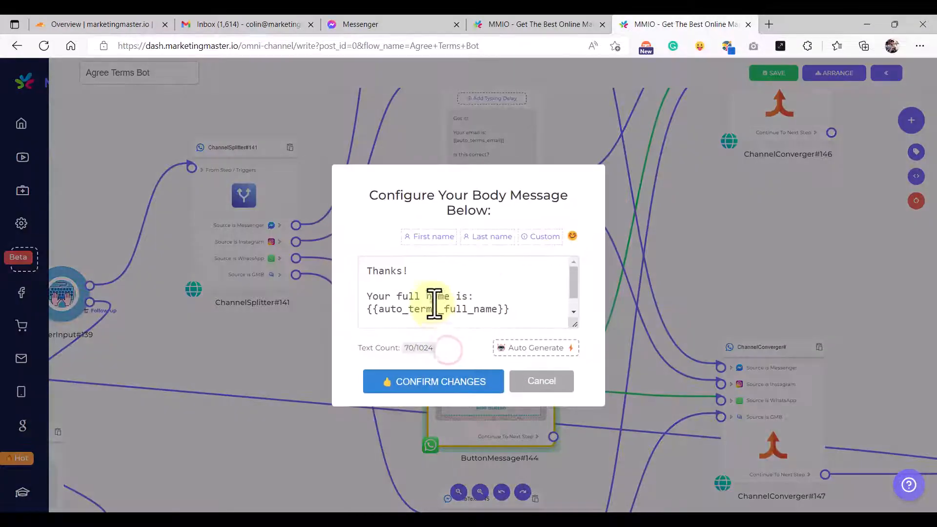
left_click(473, 391)
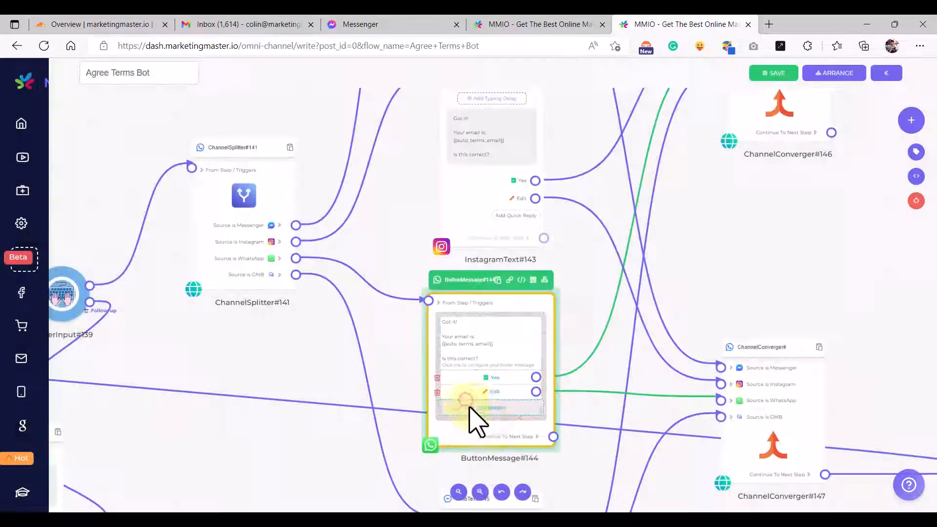
left_click(446, 356)
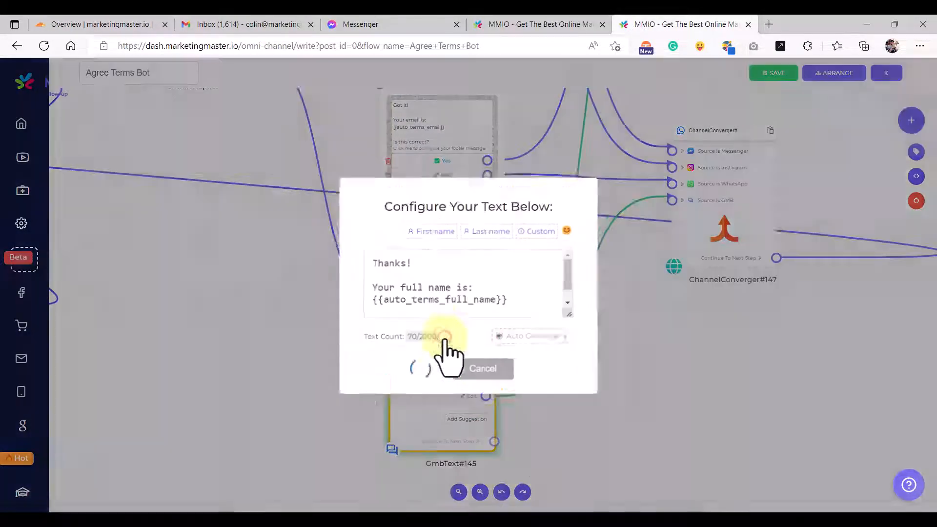
left_click_drag(574, 317, 571, 427)
left_click(452, 405)
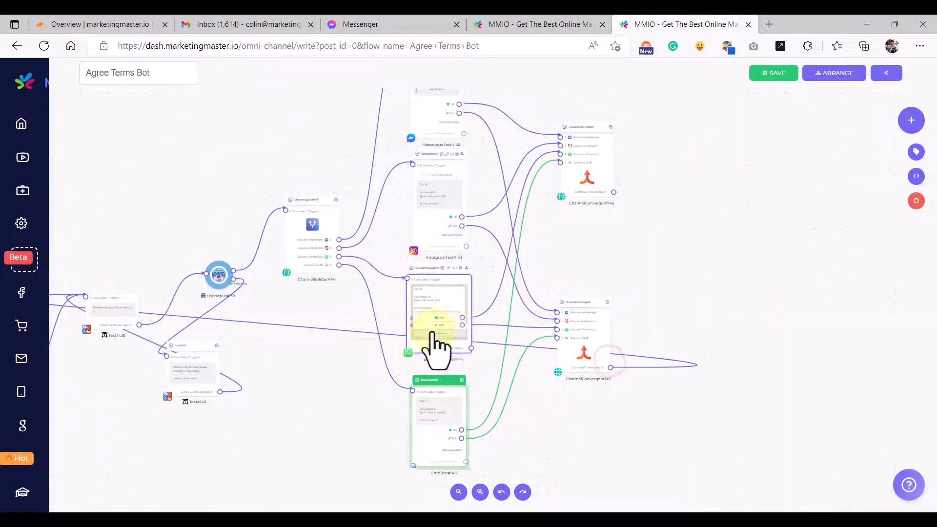
- Check ButtonMessage#144, ChannelConverger#147 and the email prompt Text#138
scroll(435, 330, "up", 8)
left_click(442, 305)
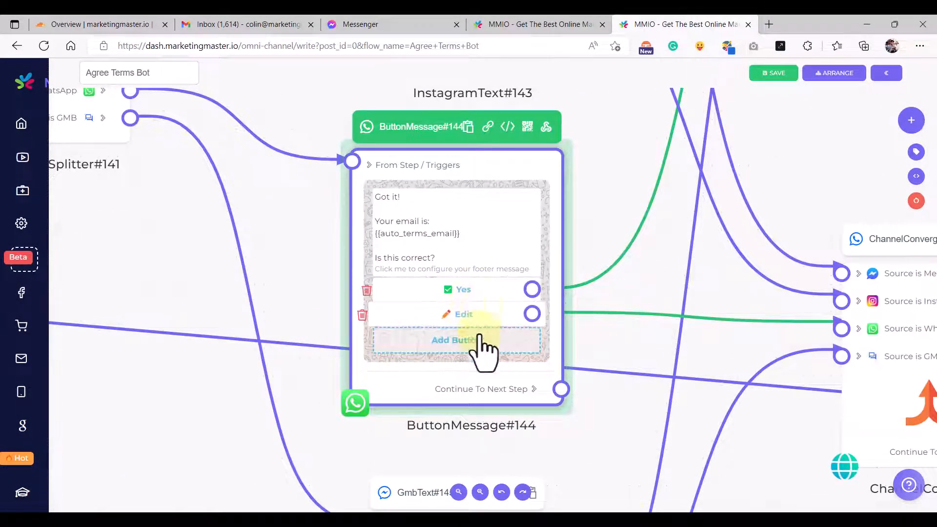
scroll(483, 336, "down", 8)
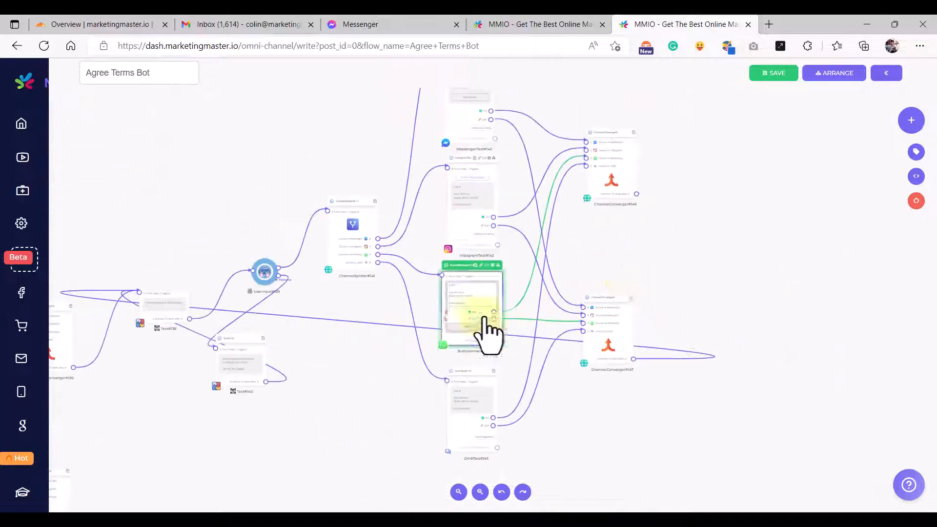
left_click(612, 332)
scroll(627, 339, "up", 5)
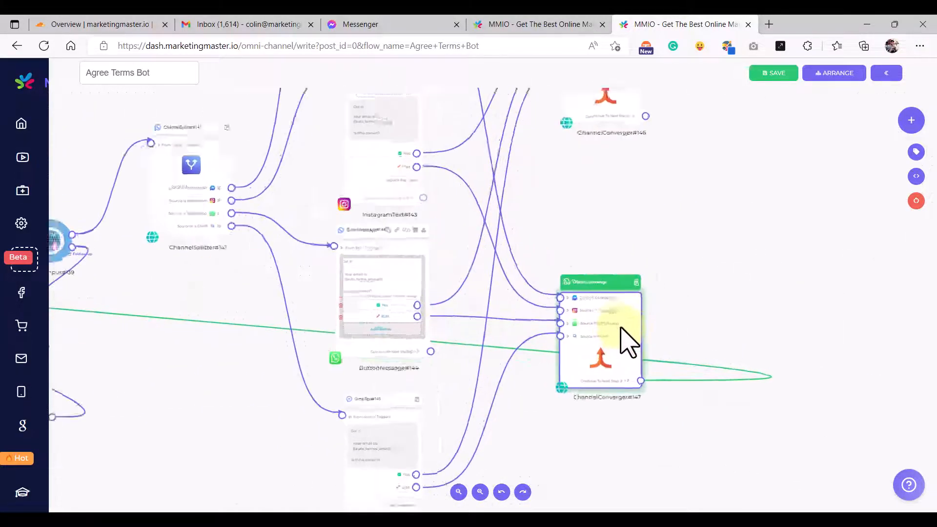
scroll(580, 333, "down", 5)
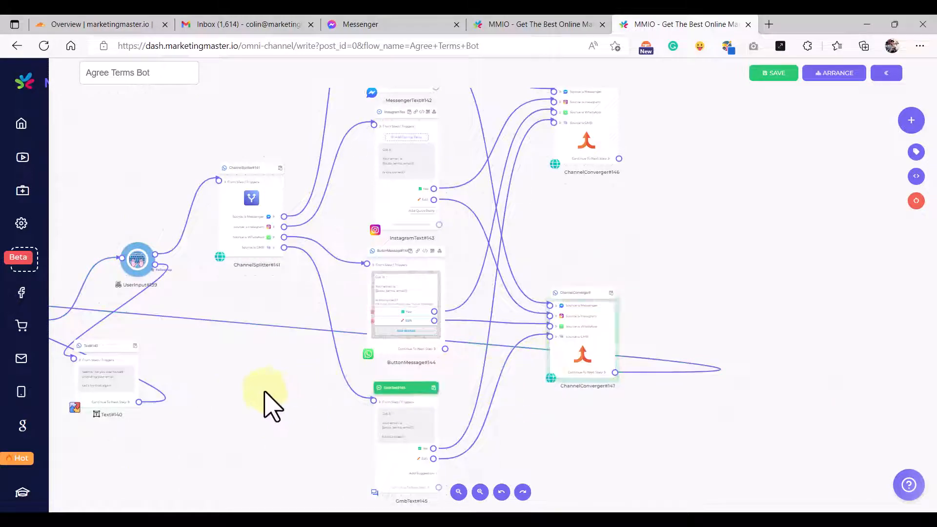
left_click_drag(266, 392, 516, 392)
scroll(297, 342, "up", 5)
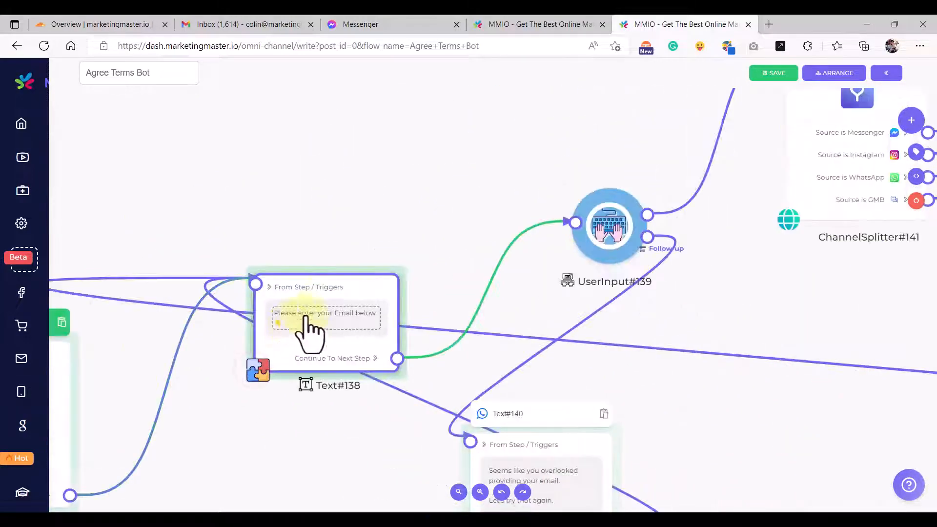
left_click(327, 284)
- Reposition the flow and check InstagramText#143 and ChannelConverger#146
scroll(317, 334, "up", 3)
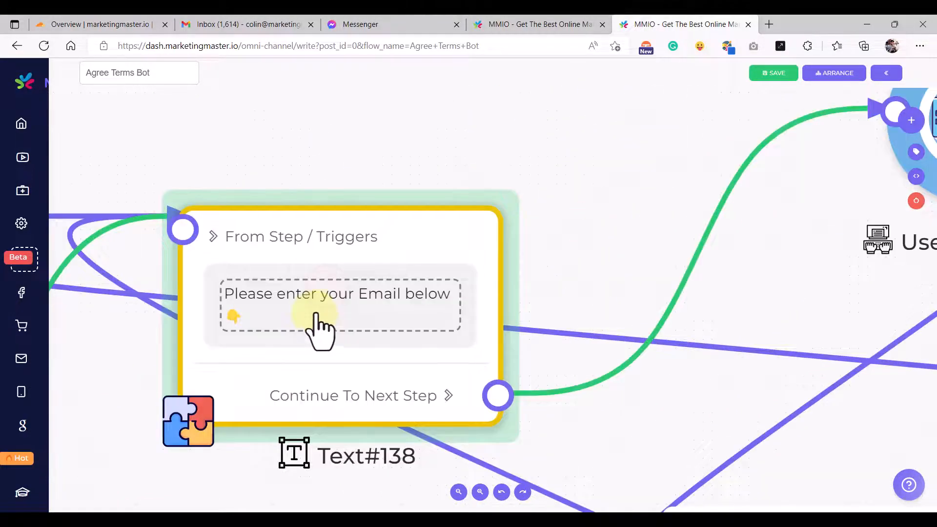
scroll(317, 322, "down", 8)
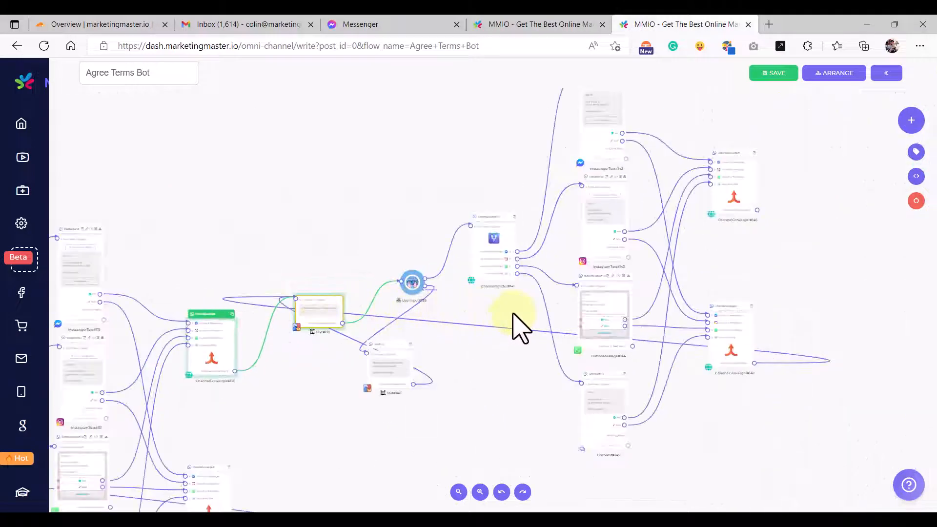
left_click_drag(519, 311, 410, 379)
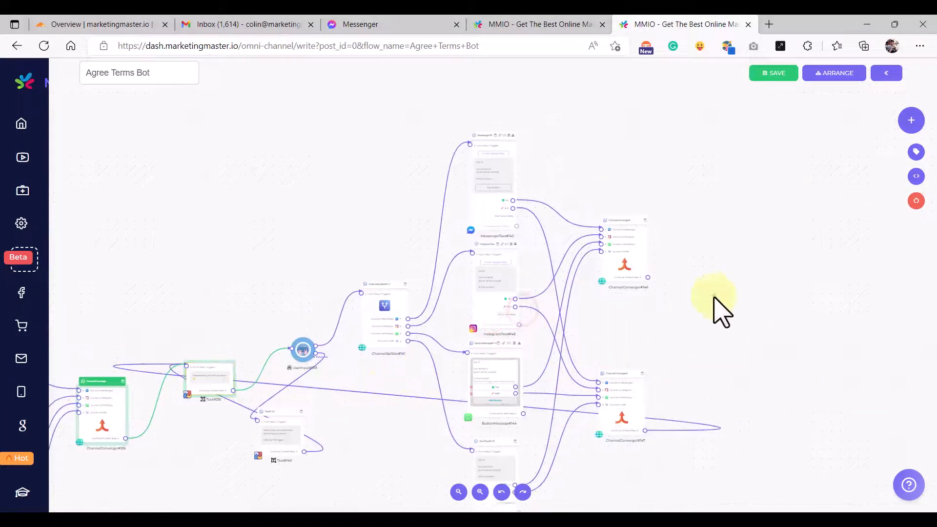
left_click_drag(713, 296, 656, 330)
scroll(488, 268, "up", 1)
scroll(488, 273, "up", 3)
left_click(425, 341)
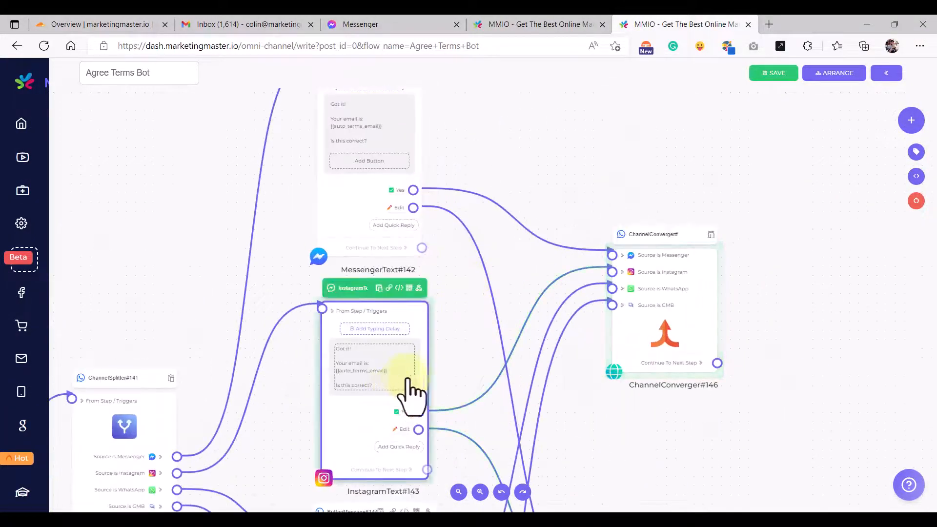
left_click(662, 299)
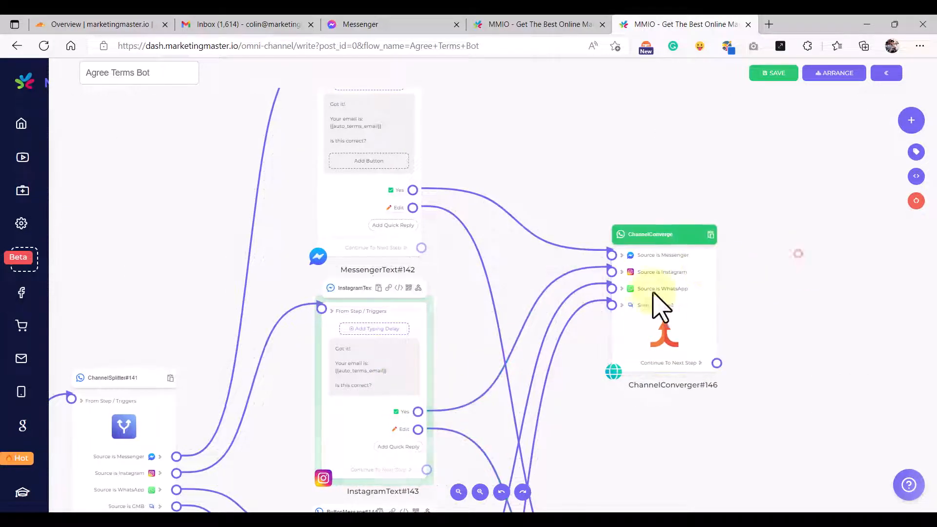
left_click(526, 29)
left_click(540, 373)
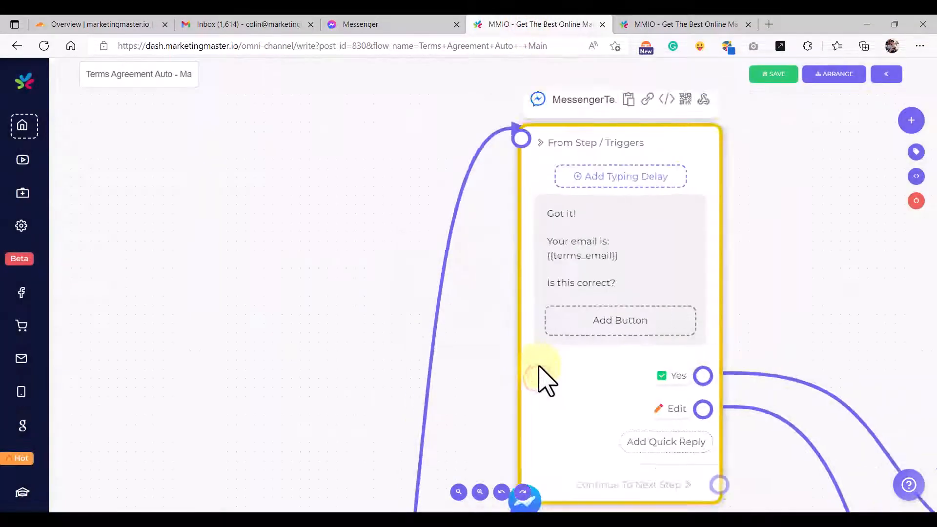
scroll(539, 369, "down", 5)
left_click(667, 330)
left_click_drag(799, 346, 465, 238)
scroll(472, 292, "up", 5)
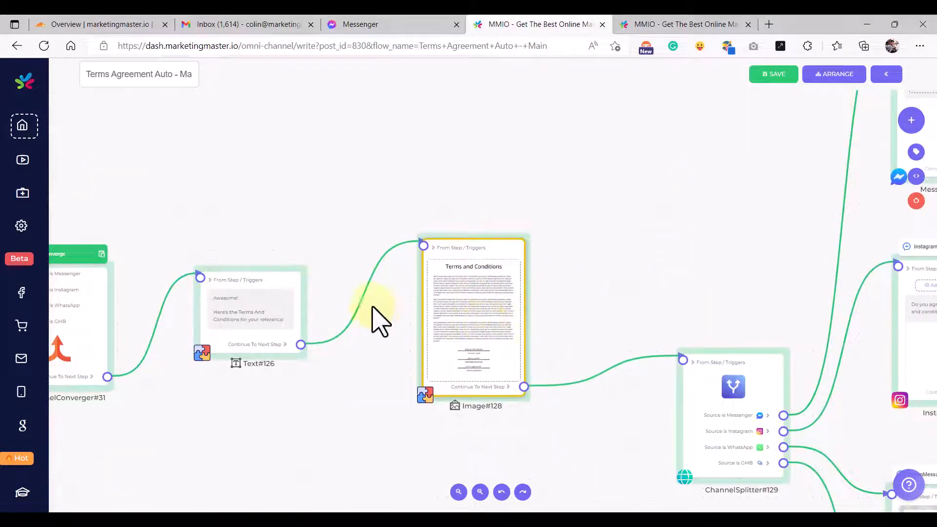
left_click_drag(295, 282, 314, 283)
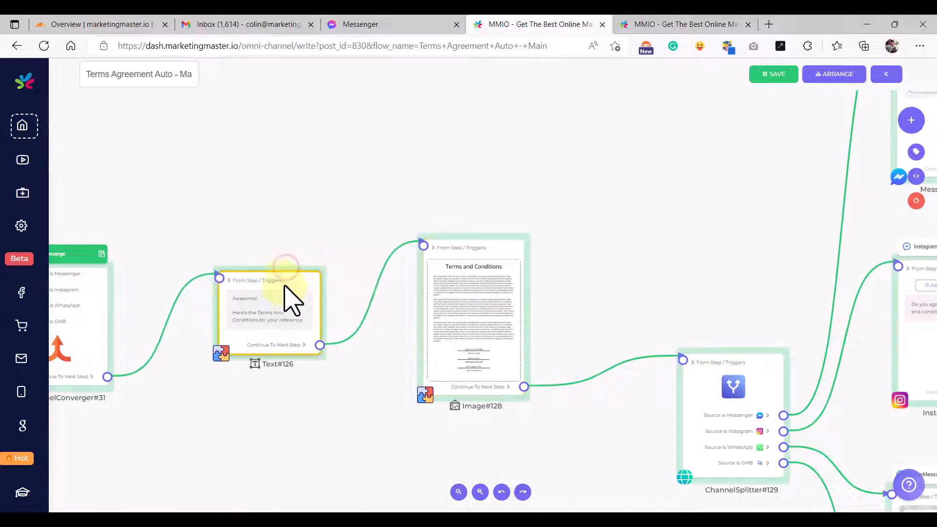
left_click(277, 325)
key("ctrl+a")
key("ctrl+c")
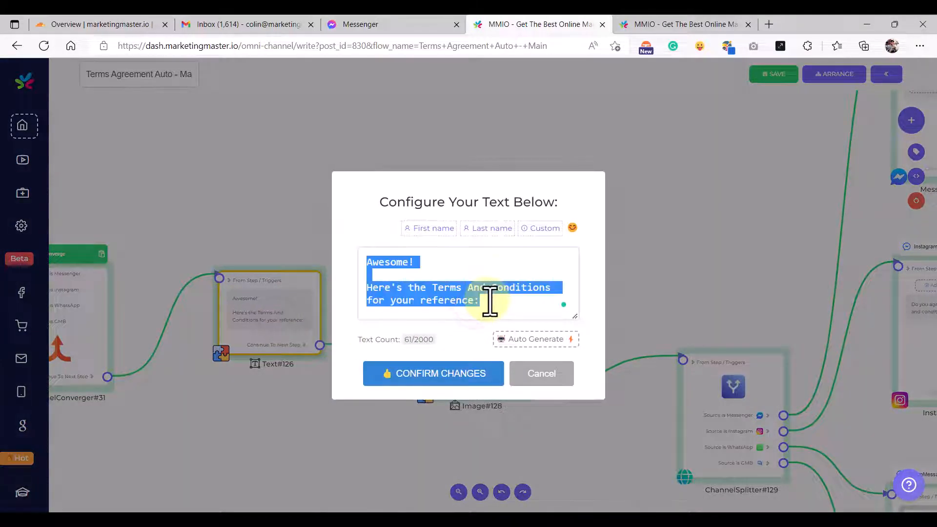
left_click(542, 376)
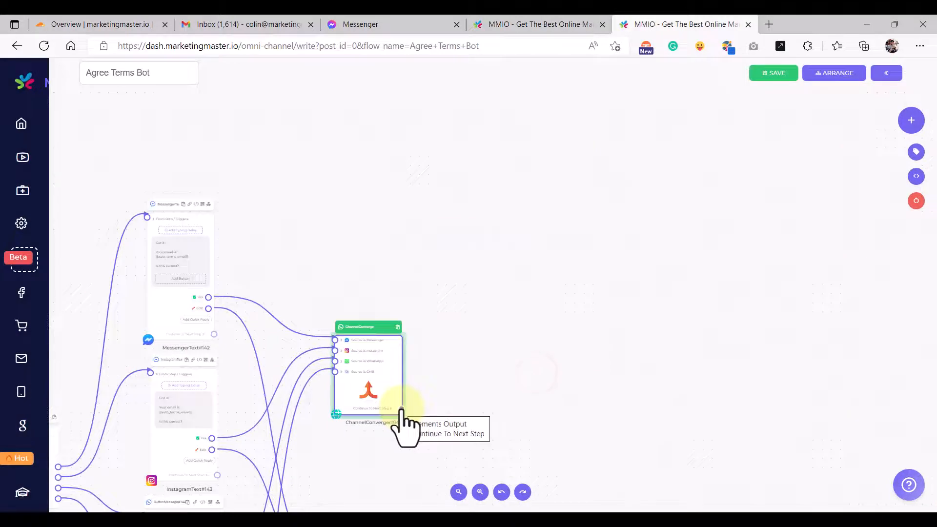
- Add Text#163 after the channel converger with the pasted terms intro message, then reposition it
left_click_drag(401, 409, 501, 296)
left_click(514, 297)
scroll(499, 297, "up", 5)
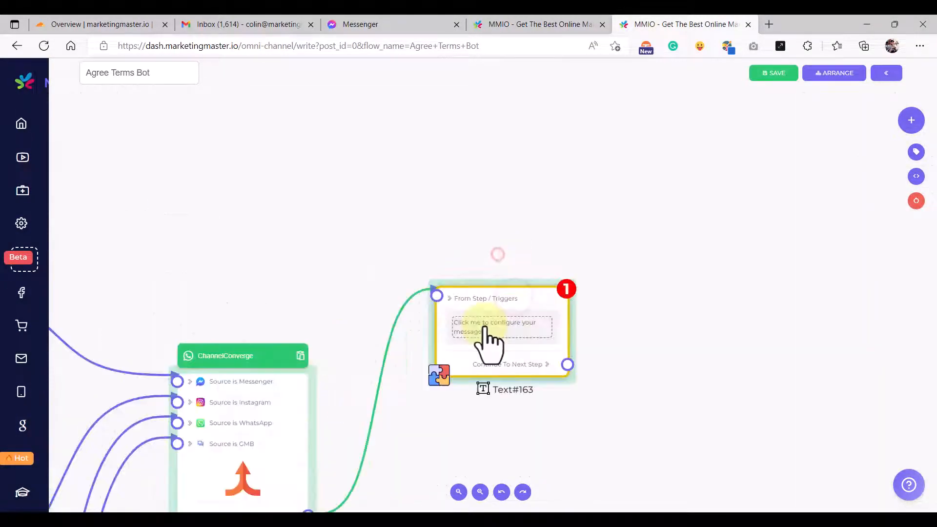
left_click(485, 324)
left_click(443, 290)
key("ctrl+v")
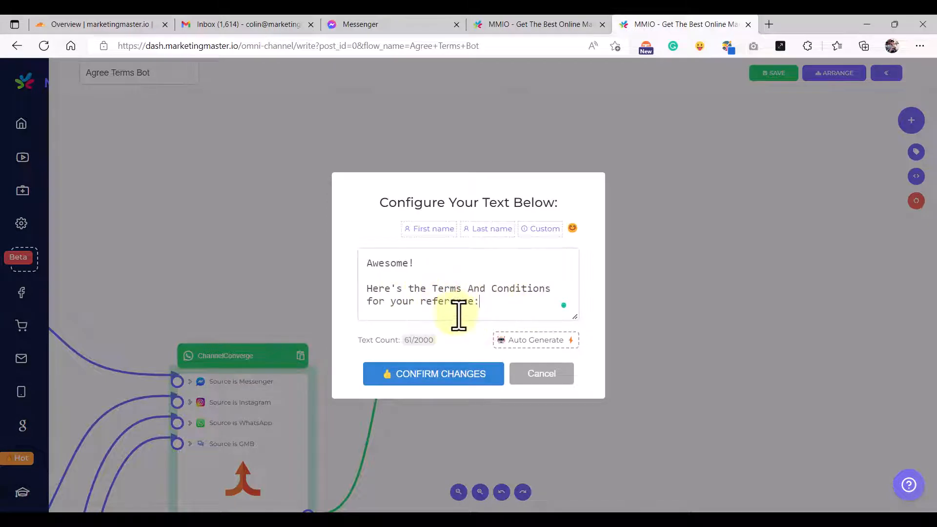
left_click(459, 396)
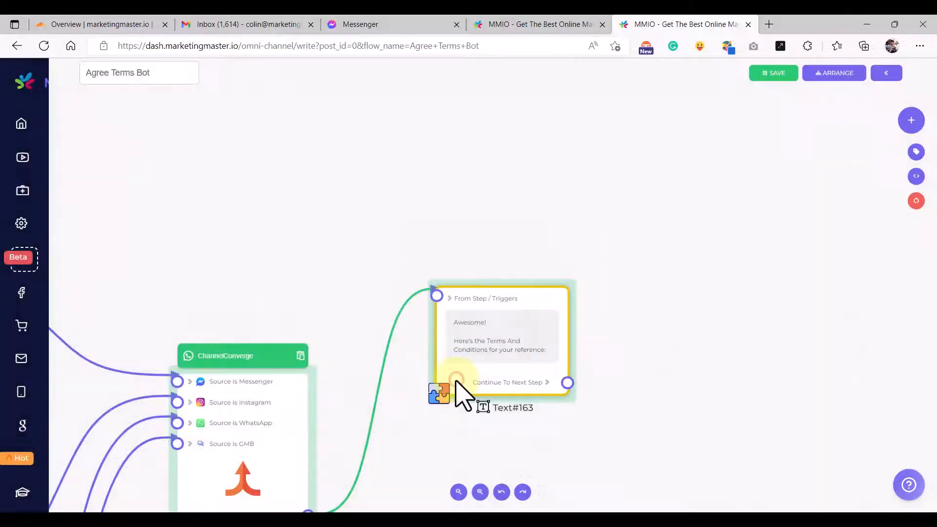
scroll(569, 418, "down", 5)
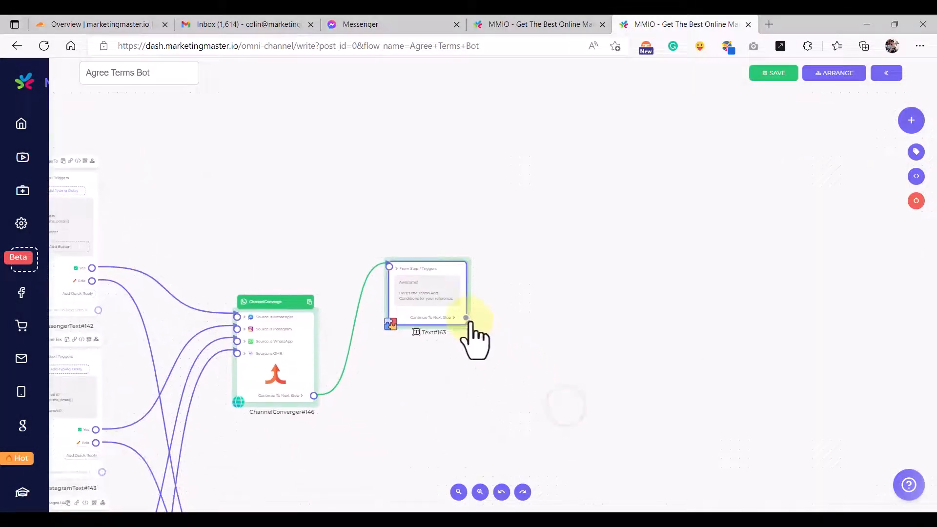
left_click_drag(494, 313, 492, 308)
left_click_drag(448, 302, 434, 355)
left_click(537, 321)
- Connect a new Image step after Text#163 and focus its image URL field
left_click_drag(583, 330, 468, 239)
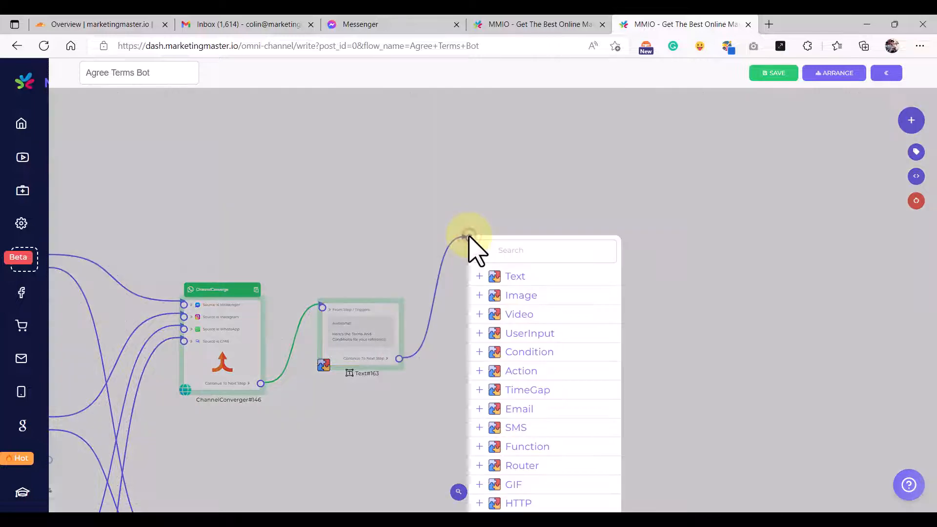
left_click(522, 296)
left_click_drag(517, 244, 508, 272)
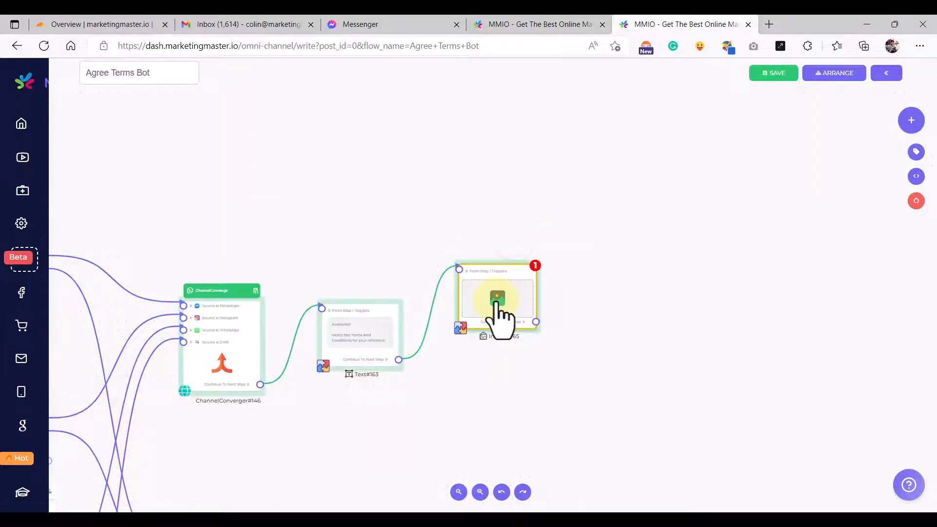
left_click(499, 304)
left_click(421, 326)
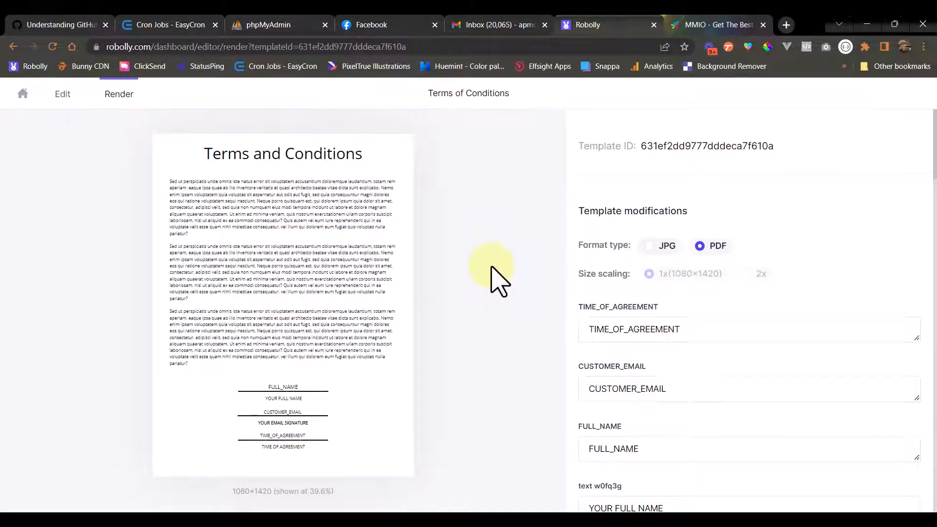
- Scroll to Robolly's render link section and select the Terms and Conditions render URL
scroll(696, 273, "down", 5)
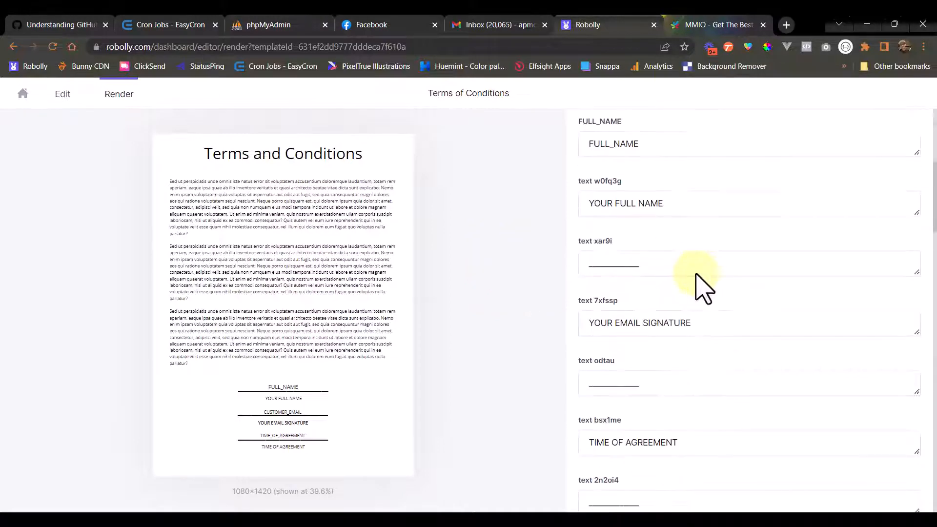
scroll(697, 275, "up", 5)
scroll(668, 285, "down", 15)
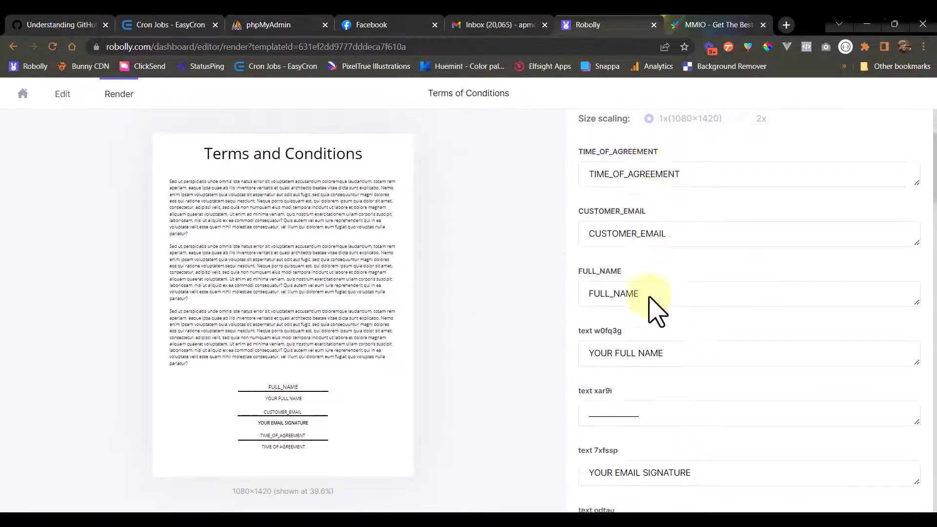
scroll(651, 299, "down", 10)
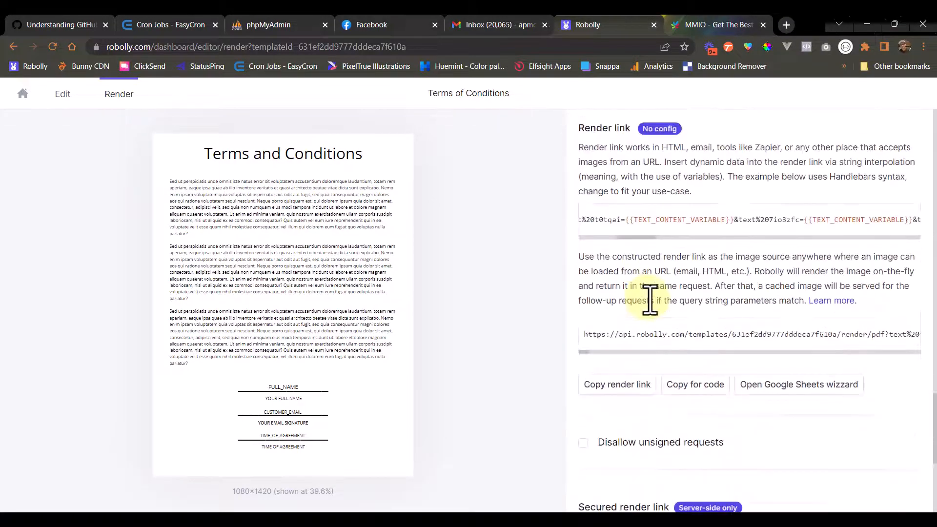
scroll(649, 263, "up", 4)
left_click_drag(619, 421, 912, 429)
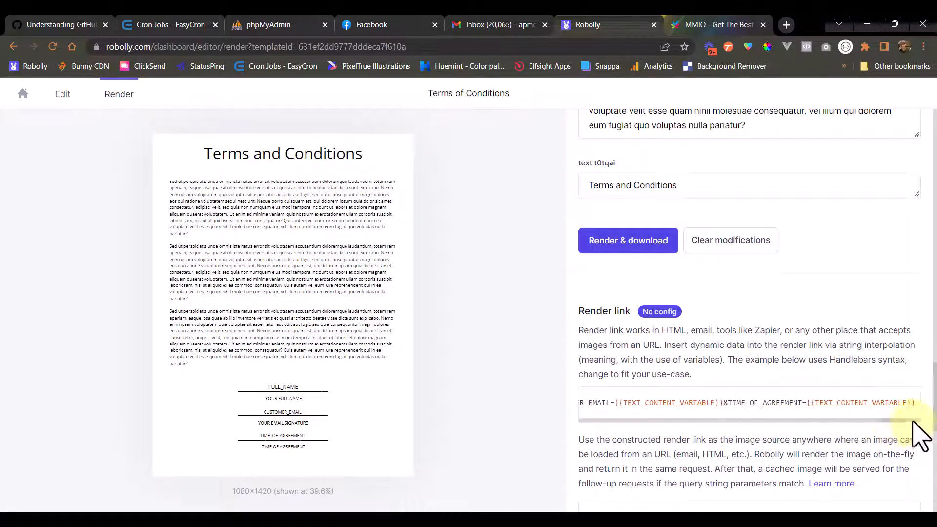
triple_click(917, 403)
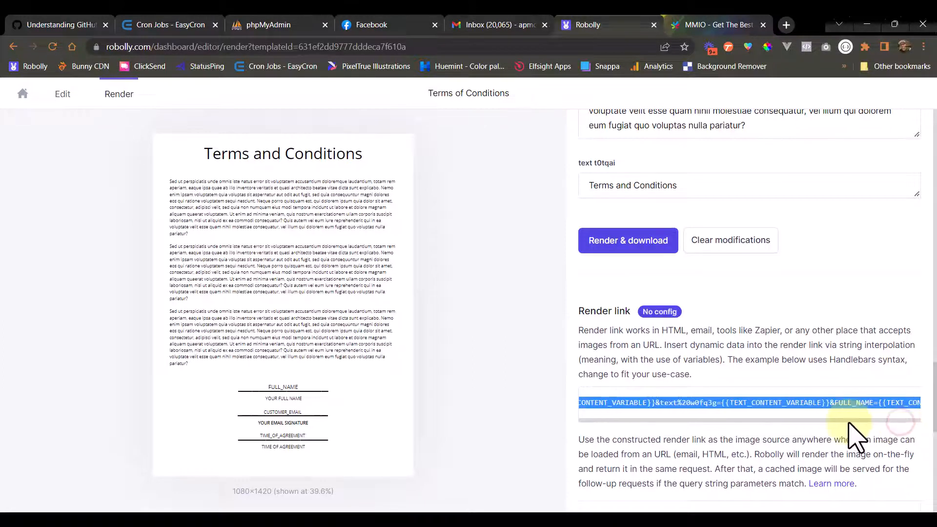
left_click(861, 418)
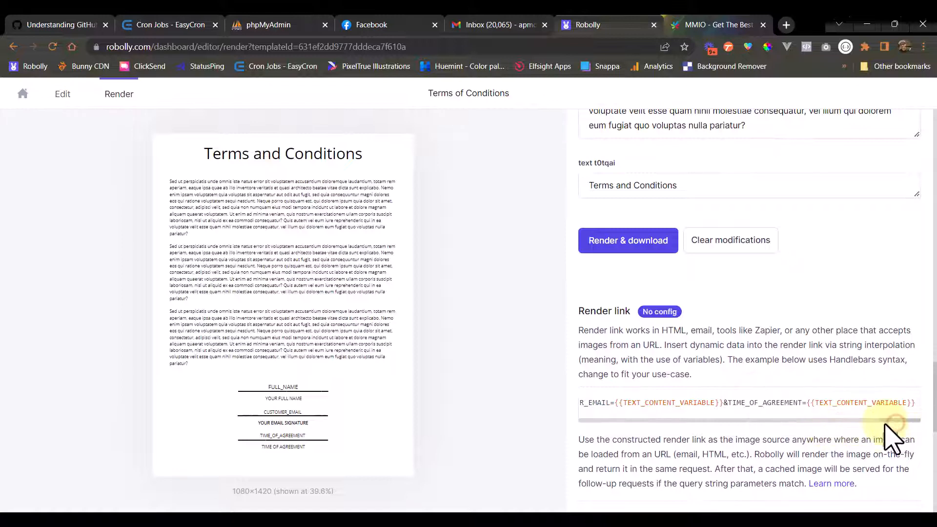
- Inspect the link's CUSTOMER_EMAIL parameter and select the entire render link again
left_click_drag(888, 420, 807, 409)
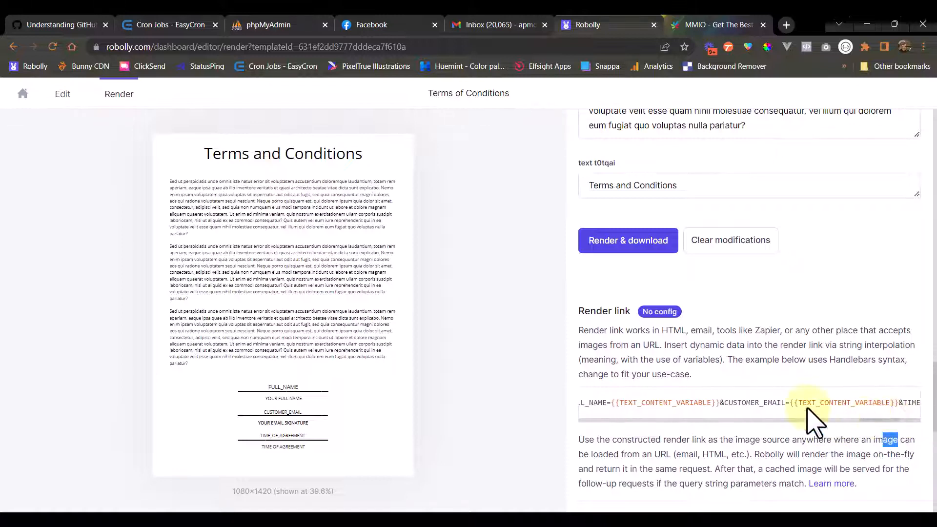
double_click(763, 402)
left_click_drag(874, 420, 848, 423)
triple_click(761, 406)
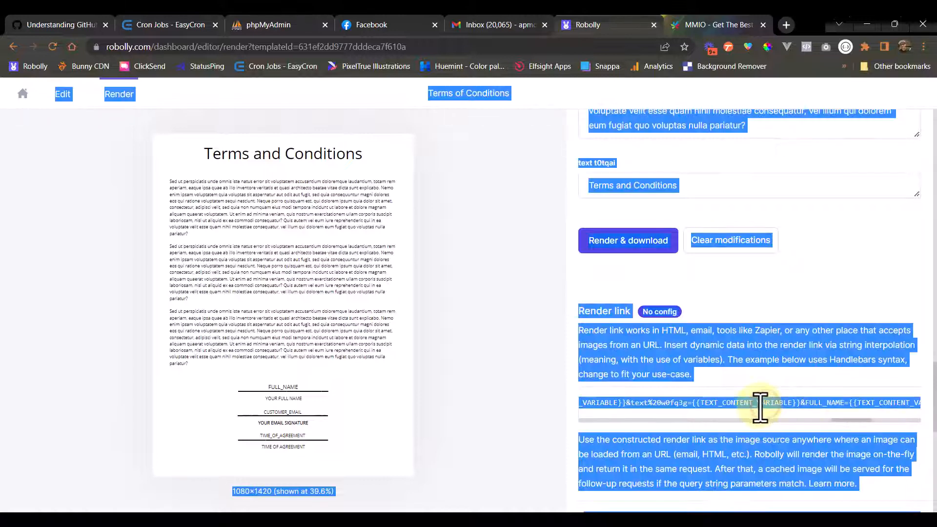
left_click(743, 402)
left_click_drag(851, 420, 587, 420)
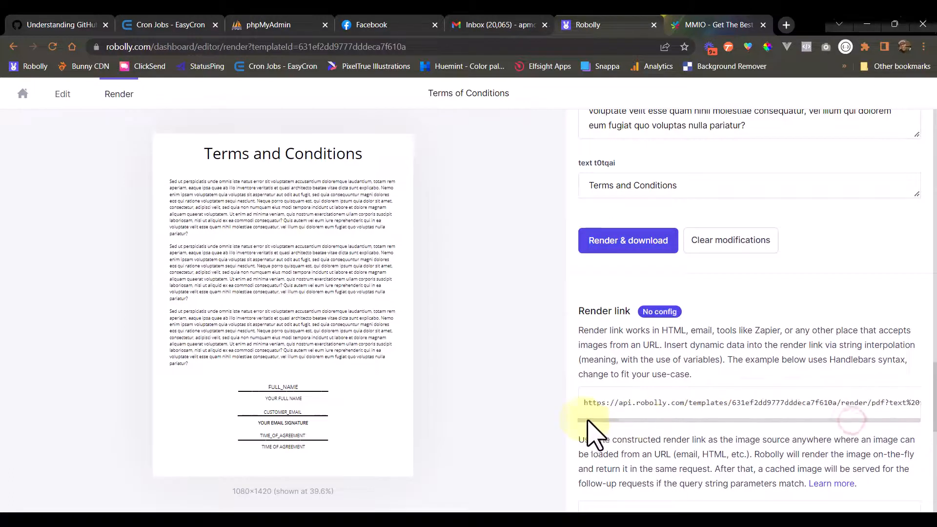
triple_click(595, 403)
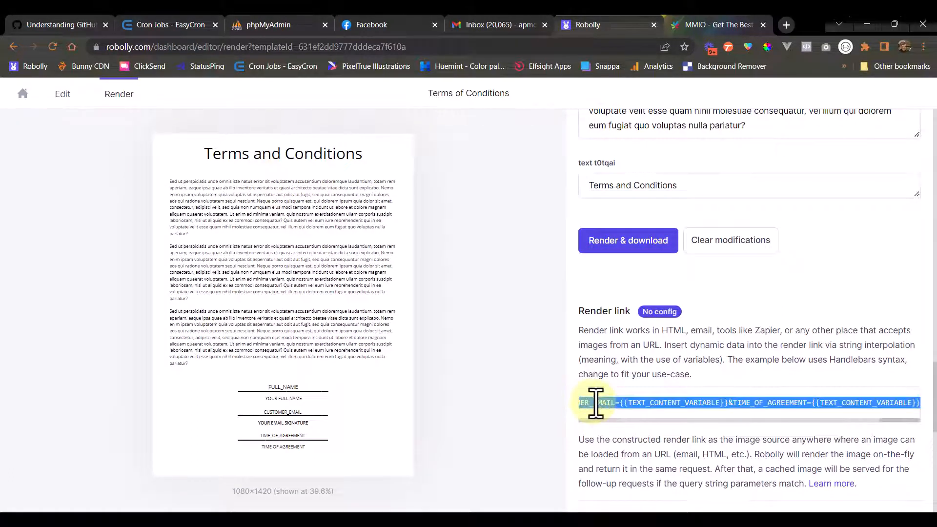
left_click(499, 374)
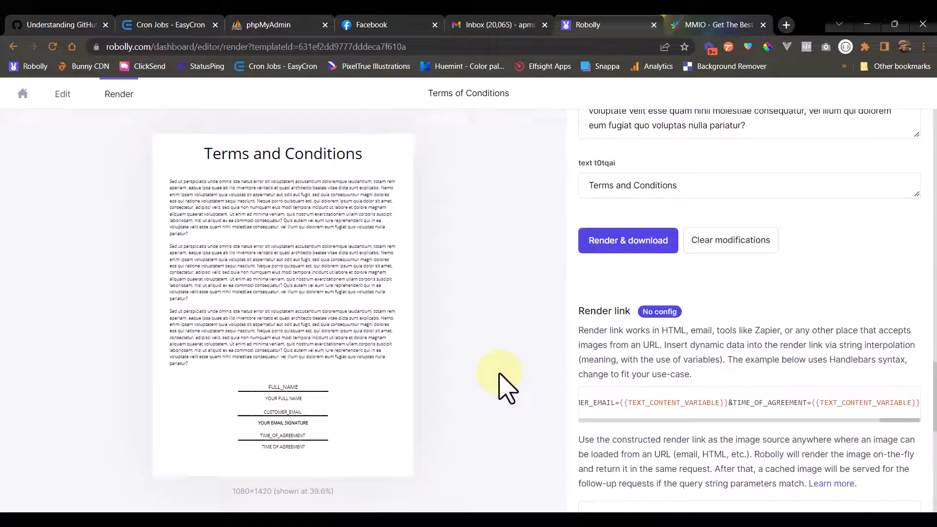
- Launch Notepad and paste the Robolly render link into a blank note
key("super")
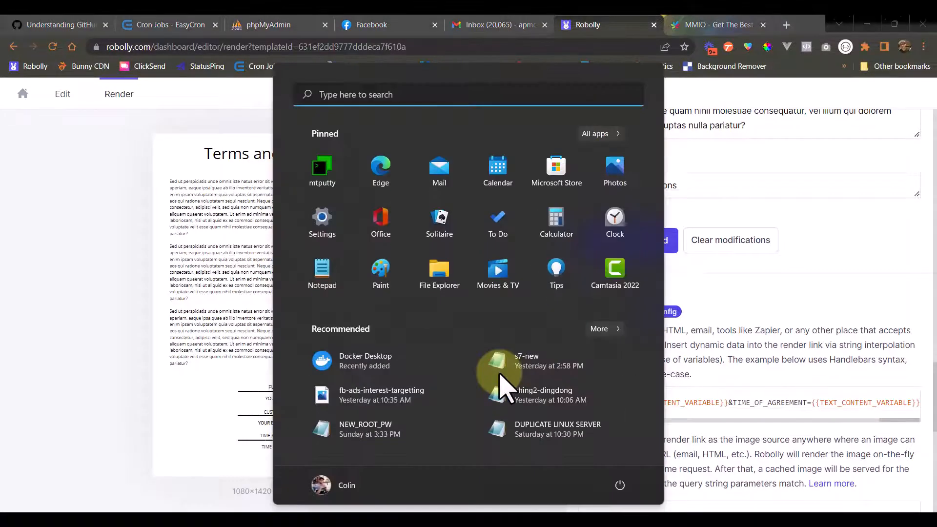
type("txt")
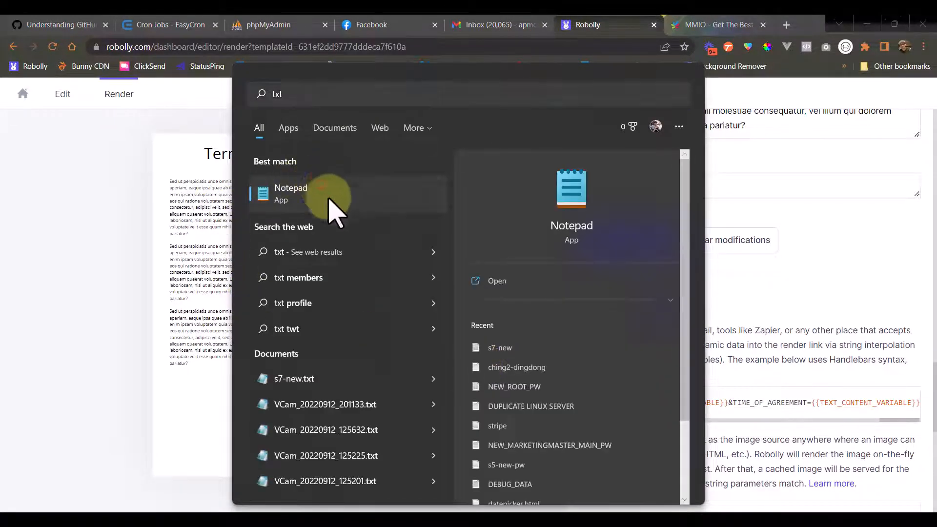
left_click(334, 205)
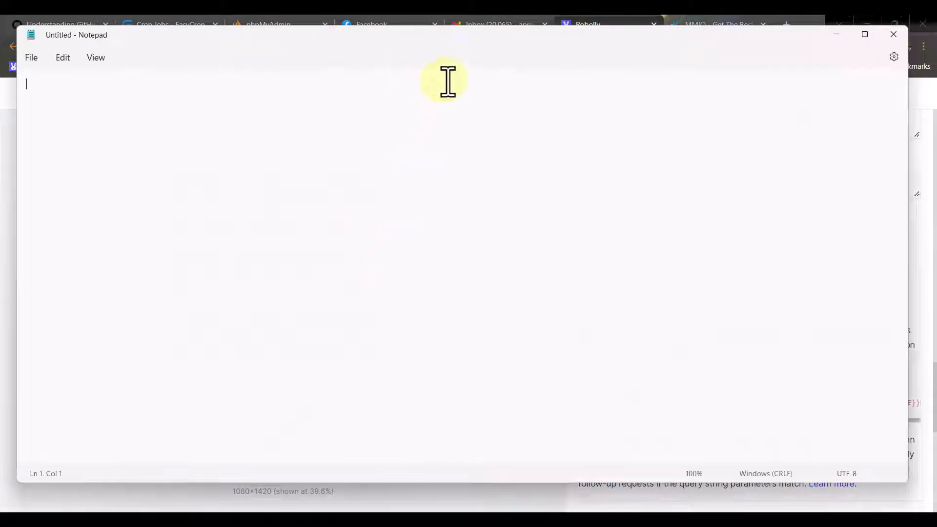
left_click_drag(418, 46, 451, 55)
left_click(432, 188)
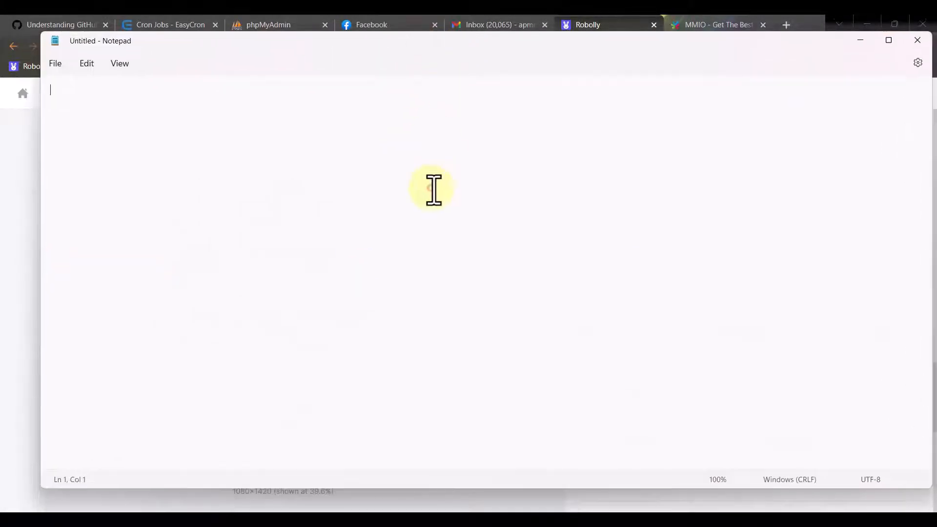
key("ctrl+v")
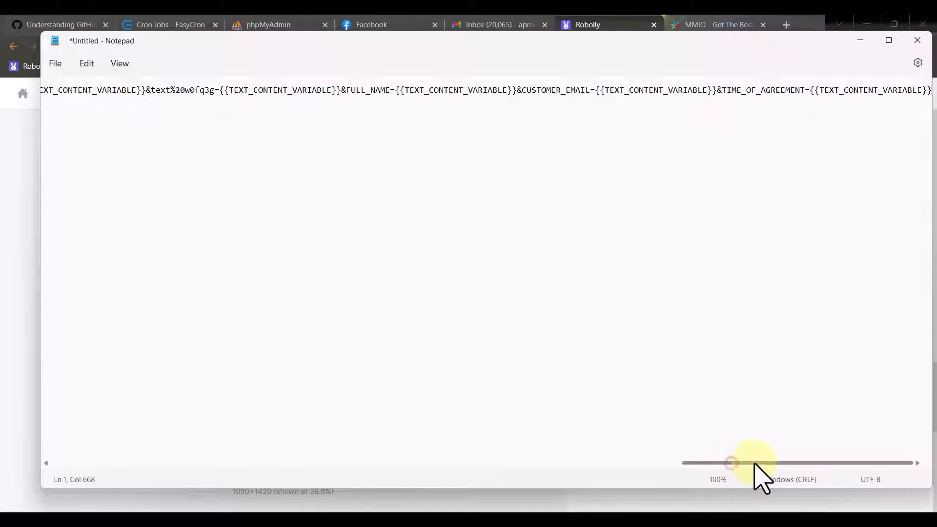
- Delete the text parameters between 'render?' and FULL_NAME, then select the whole trimmed link
left_click_drag(720, 463, 663, 464)
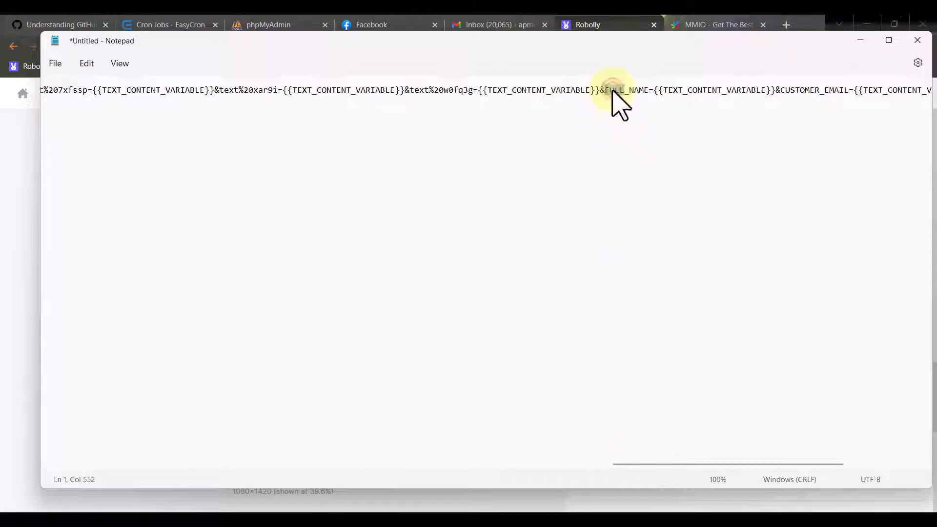
left_click_drag(648, 93, 609, 93)
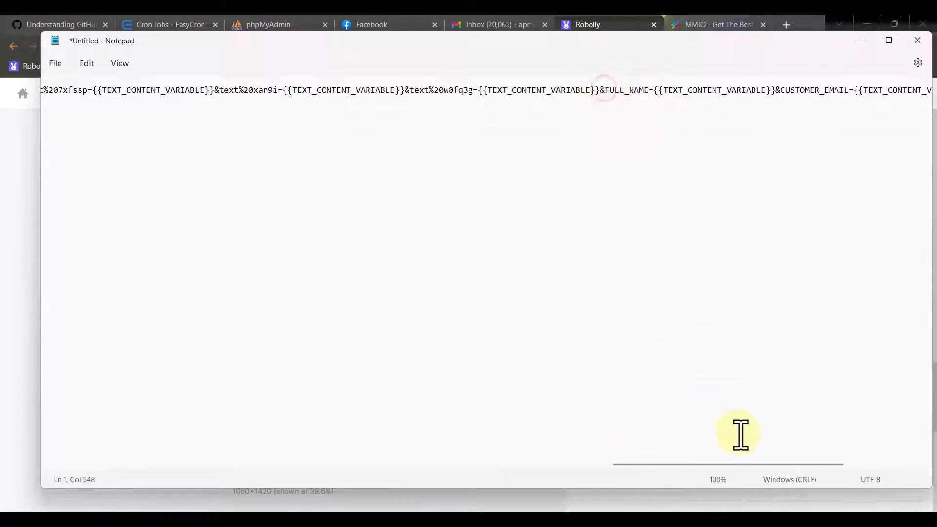
left_click_drag(731, 463, 803, 485)
left_click(148, 102)
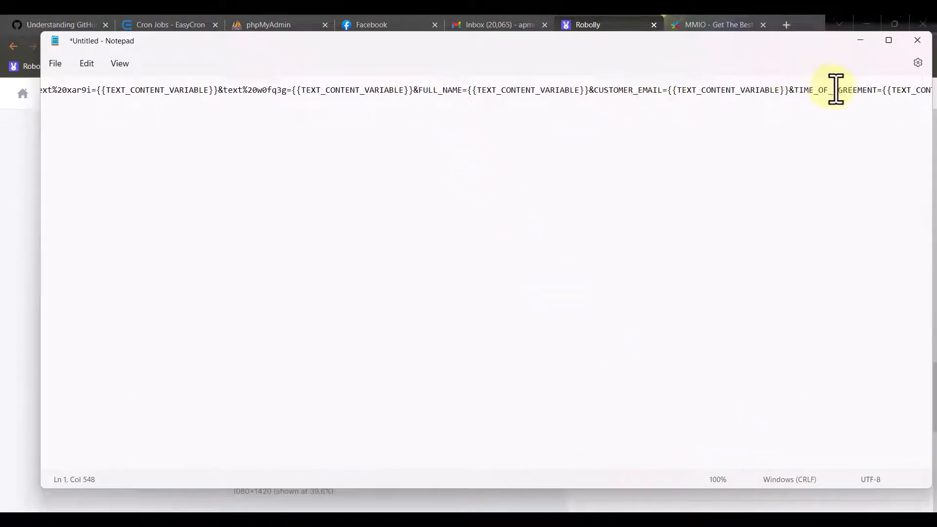
left_click_drag(716, 465, 380, 117)
left_click(344, 92)
key("ctrl+a")
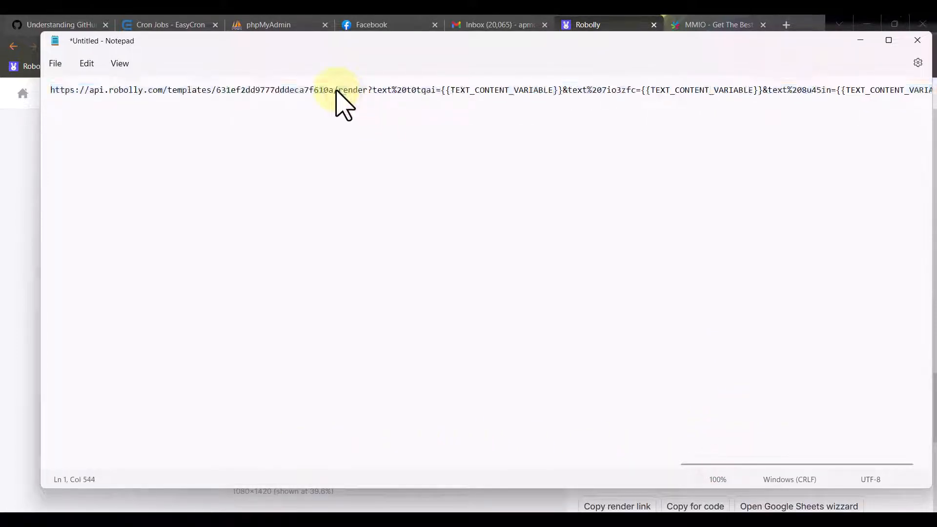
left_click_drag(374, 102, 375, 94)
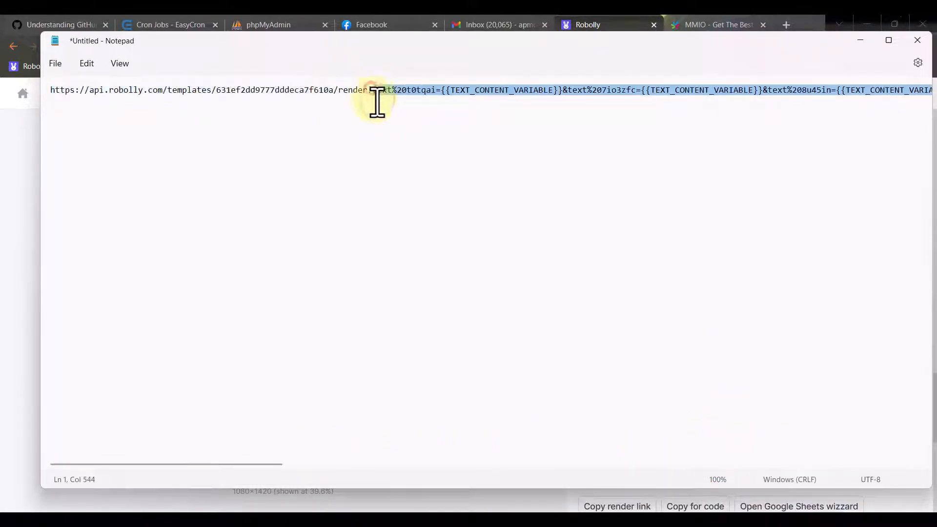
key("ctrl+v")
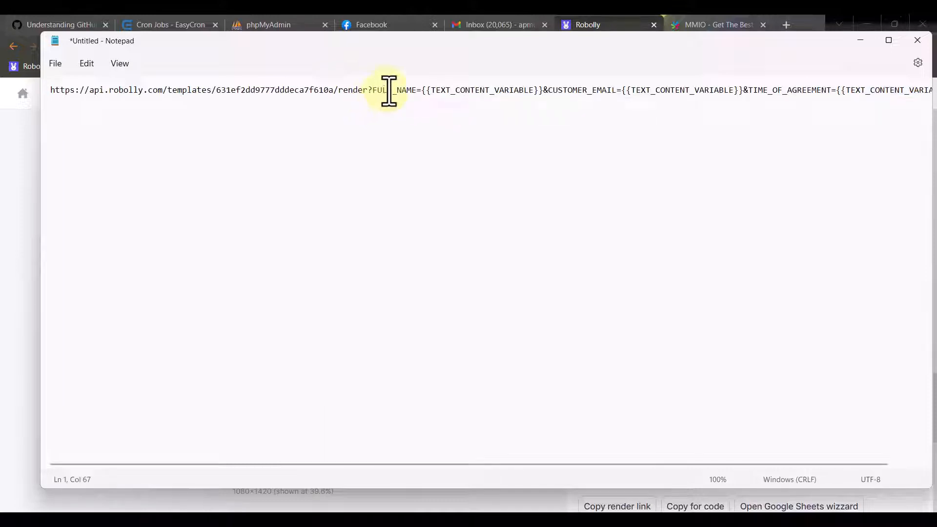
left_click_drag(547, 90, 587, 91)
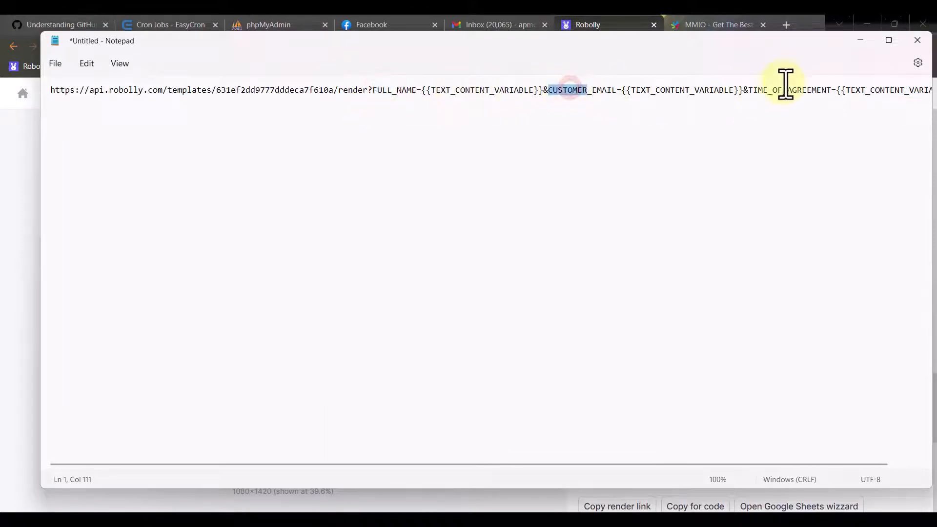
key("ctrl+a")
left_click(513, 90)
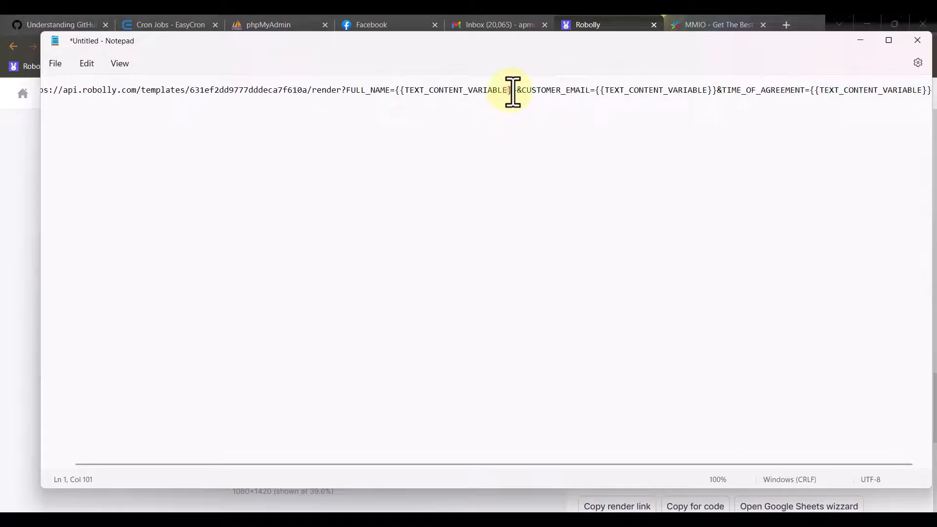
key("ctrl+a")
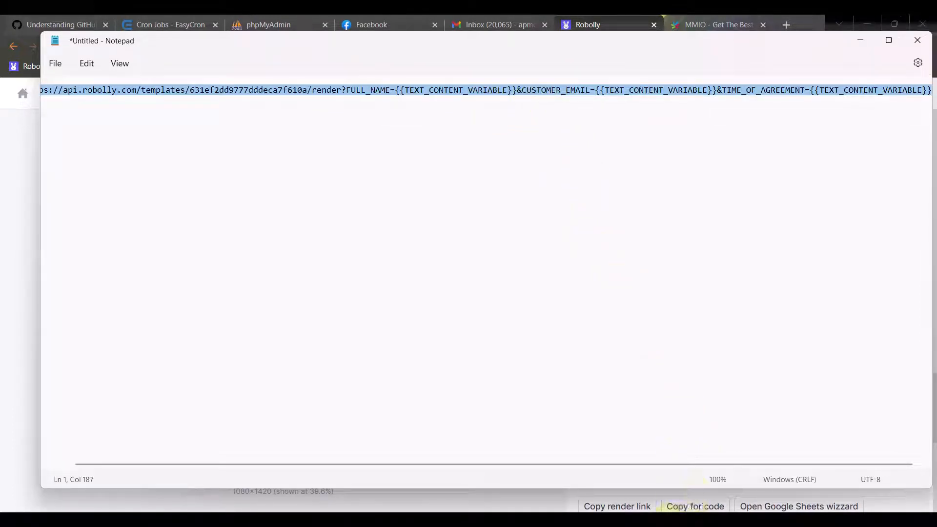
- Paste the Robolly render link into the Image step's URL field
left_click(507, 519)
left_click(477, 335)
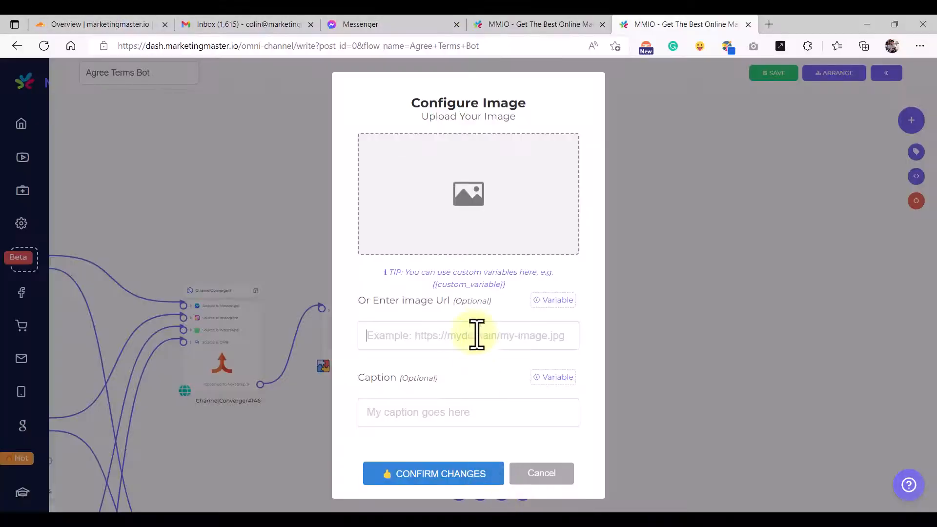
right_click(451, 336)
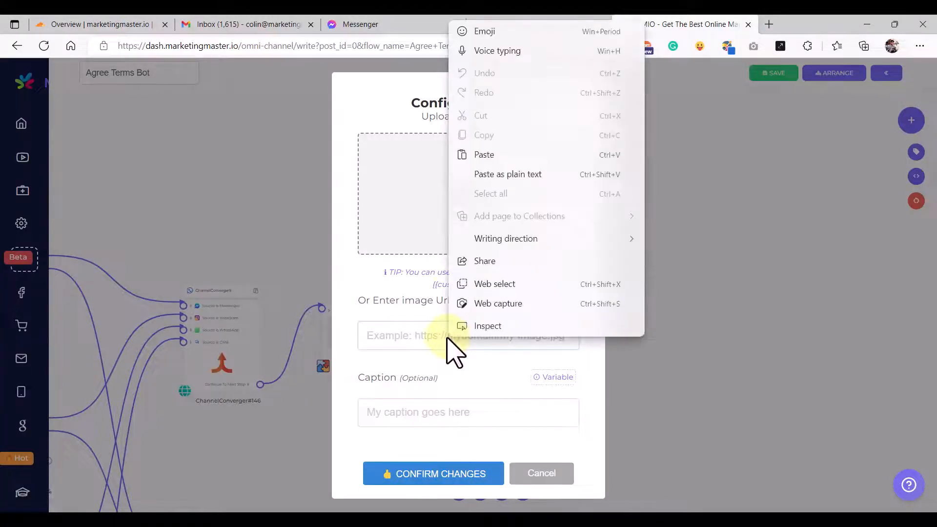
left_click(497, 155)
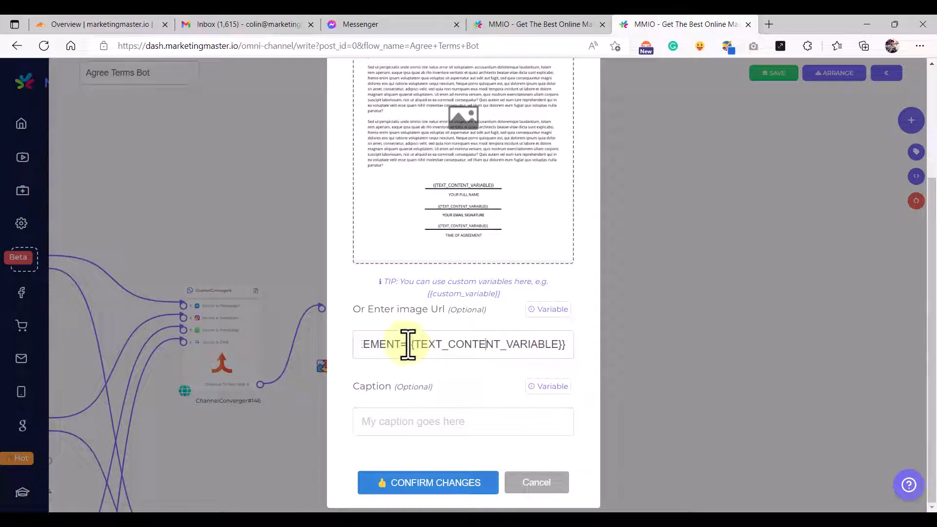
- Delete the {{TEXT_CONTENT_VARIABLE}} placeholder after FULL_NAME= so that parameter is empty
left_click_drag(406, 344, 619, 355)
left_click(476, 347)
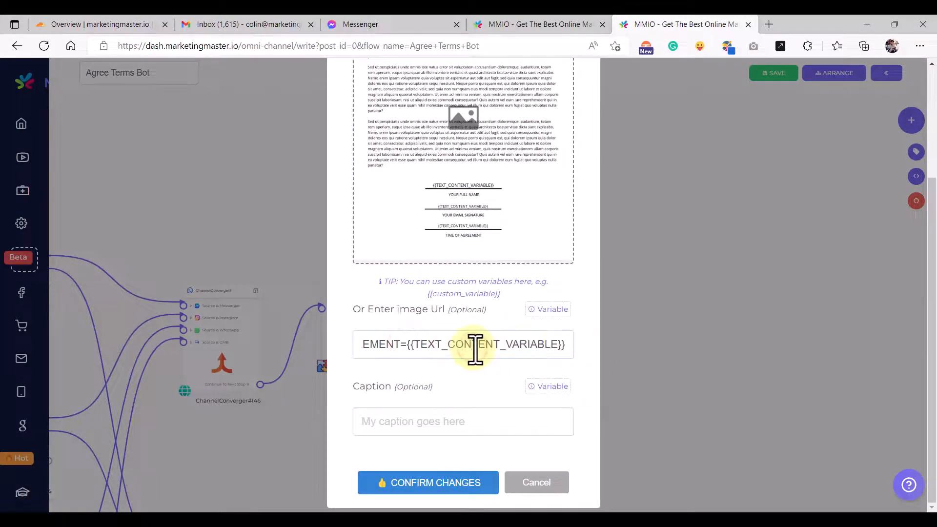
left_click_drag(408, 344, 582, 345)
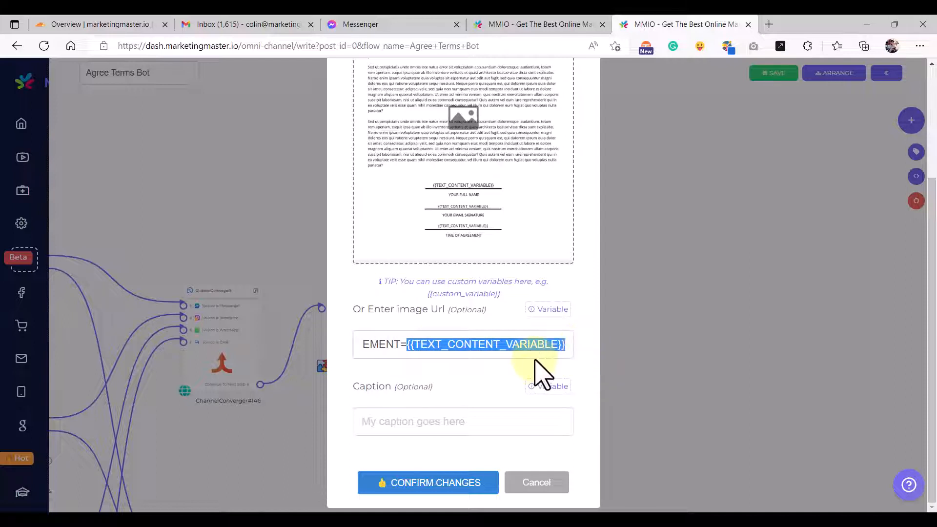
left_click(486, 356)
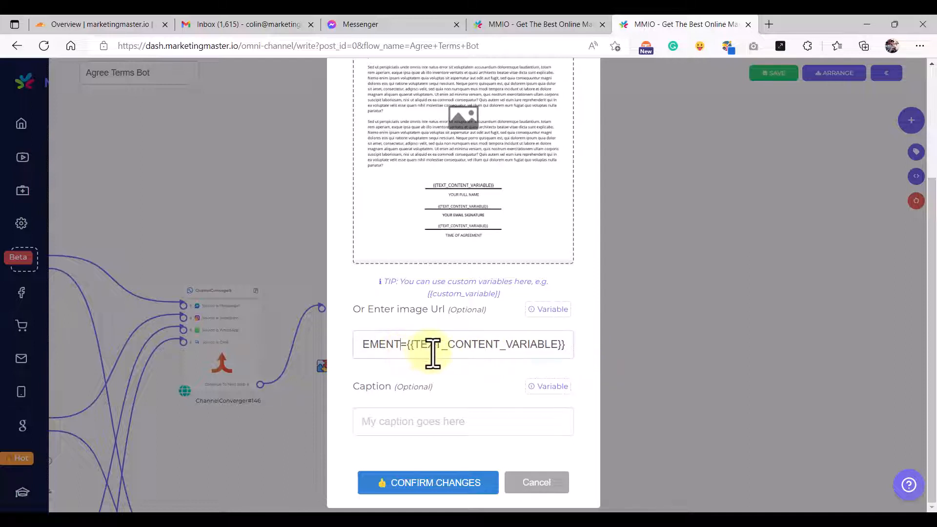
key("Left")
key("Left")
key("Left")
key("Left")
key("Left")
key("Left")
key("Left")
key("Left")
key("Left")
key("Left")
key("Left")
key("Left")
key("Left")
key("Left")
key("Left")
key("Left")
key("Left")
key("Left")
key("Left")
key("Left")
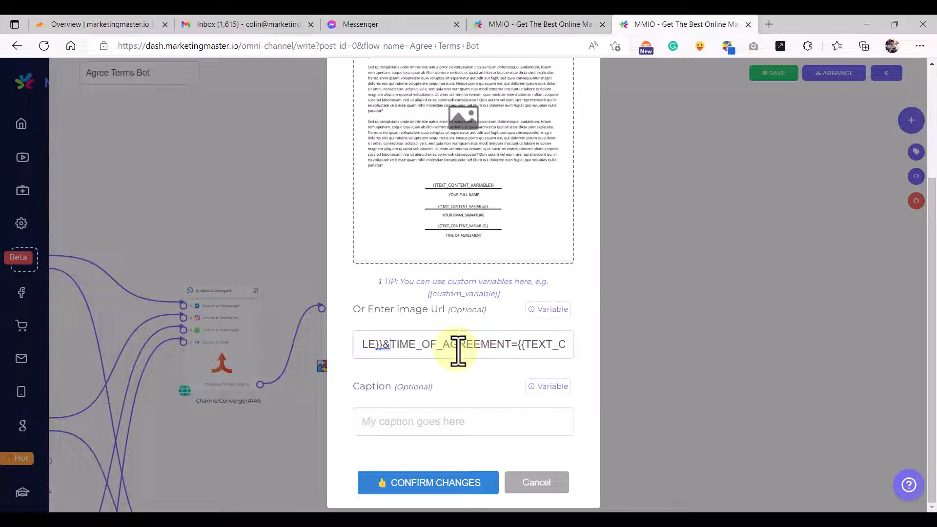
key("Left")
key("Left")
key("Left")
key("Left")
key("Left")
key("Left")
key("Left")
key("Left")
key("Left")
key("Left")
key("Left")
key("Left")
key("Left")
key("Left")
key("Left")
key("Left")
key("Left")
key("Left")
key("Left")
key("Left")
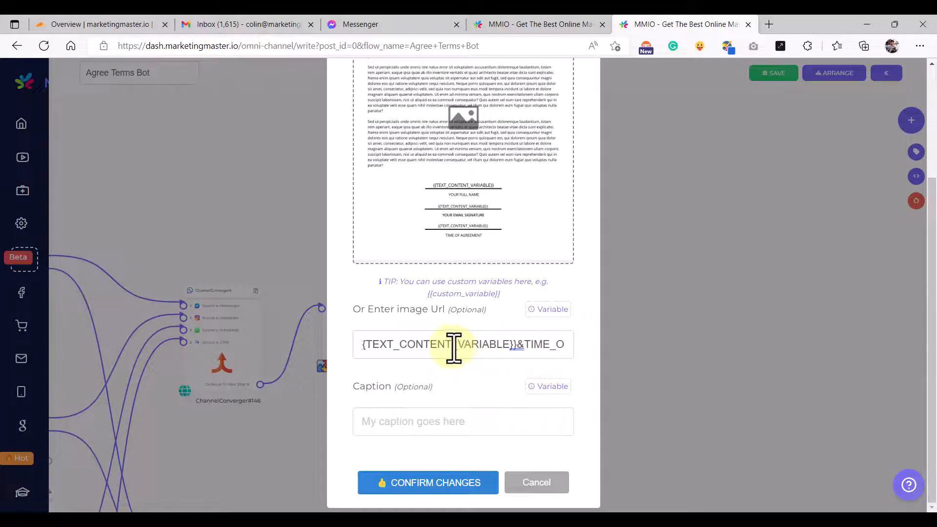
key("Left")
key("Left")
key("Left")
key("Left")
key("Left")
key("Left")
key("Left")
key("Left")
key("Left")
key("Left")
key("Left")
key("Left")
key("Left")
key("Left")
key("Left")
key("Left")
key("Left")
key("Left")
key("Left")
key("Left")
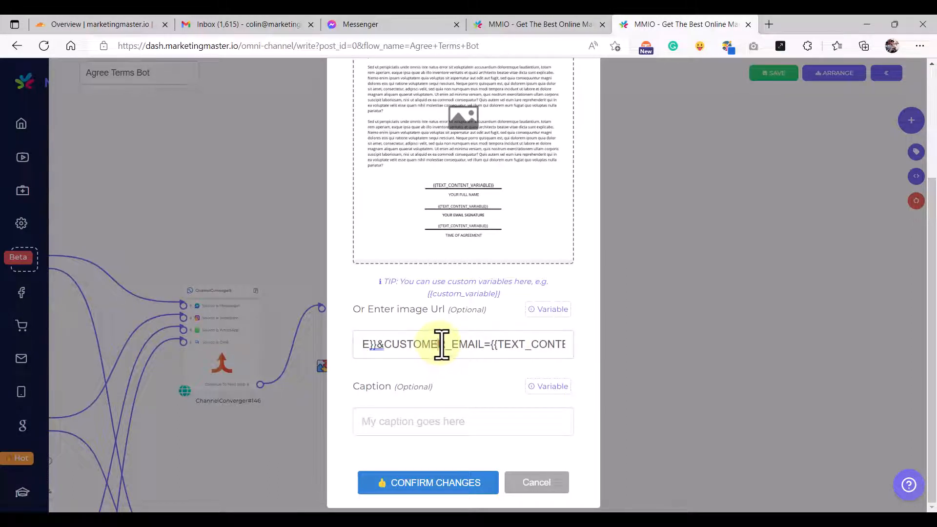
key("Left")
key("Left")
key("Left")
key("Left")
key("Left")
key("Left")
key("Left")
key("Left")
key("Left")
key("Left")
key("Left")
key("Left")
key("Left")
key("Left")
key("Left")
key("Left")
key("Left")
key("Left")
key("Left")
key("Left")
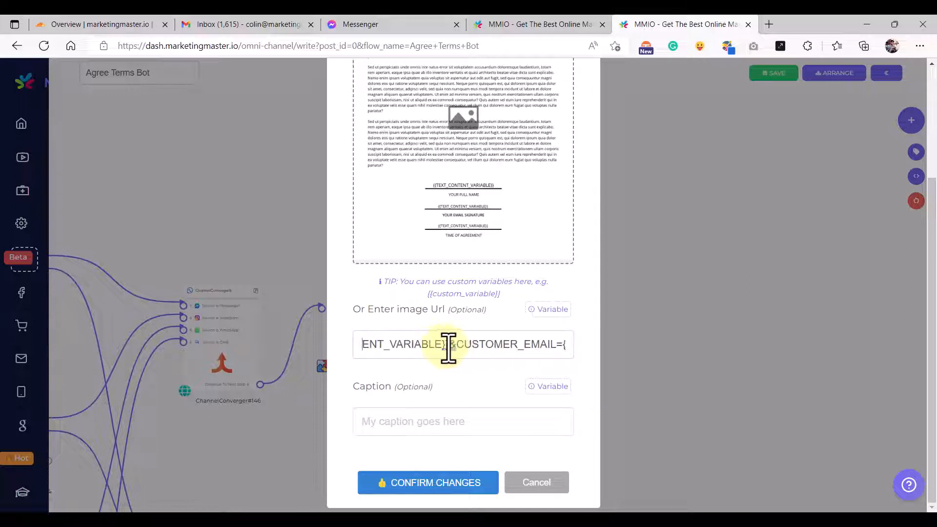
key("Left")
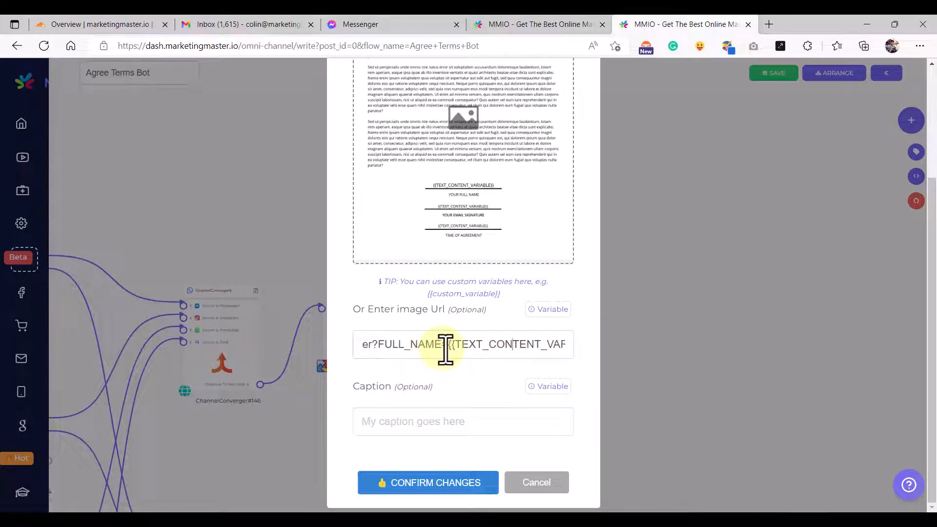
key("Right")
key("Right")
key("Right")
key("Right")
key("Right")
key("Right")
key("Right")
key("Right")
key("Right")
left_click(414, 343)
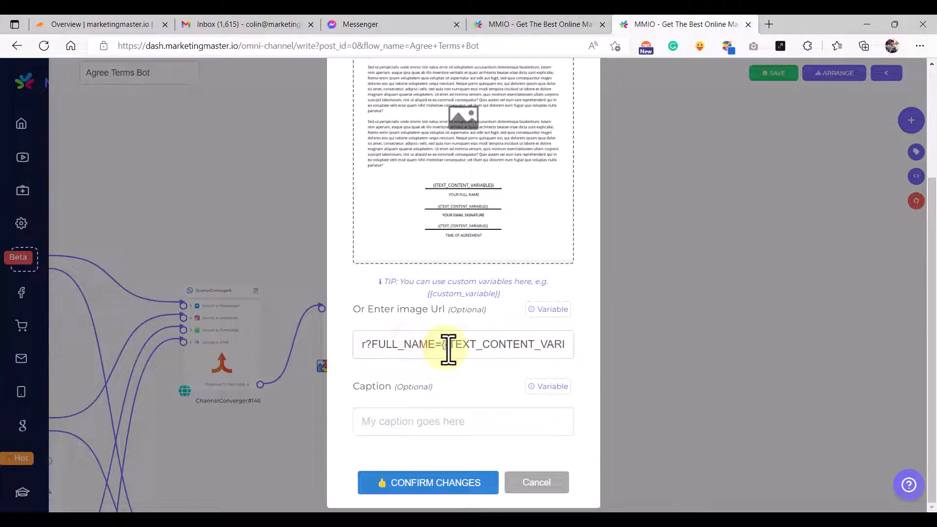
key("Right")
key("Right")
key("Right")
key("Right")
key("Right")
key("Right")
key("Right")
key("Right")
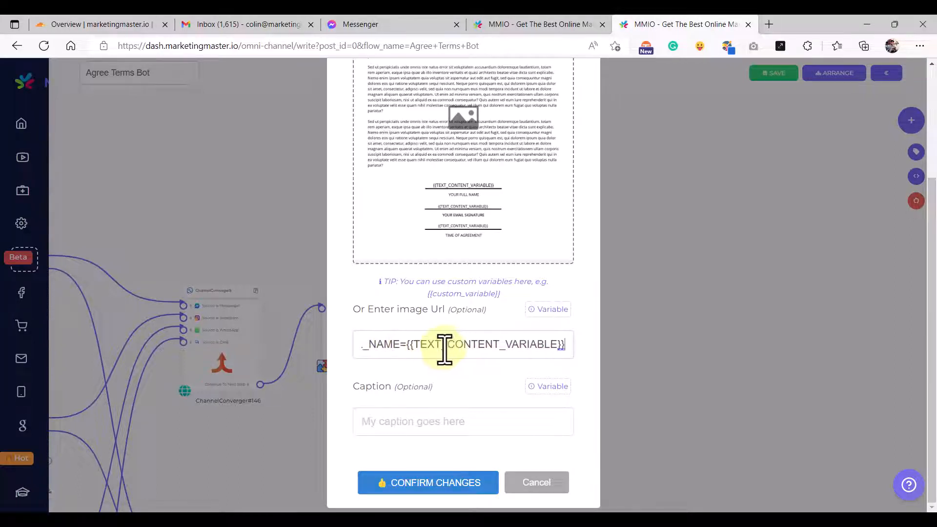
left_click_drag(410, 344, 451, 348)
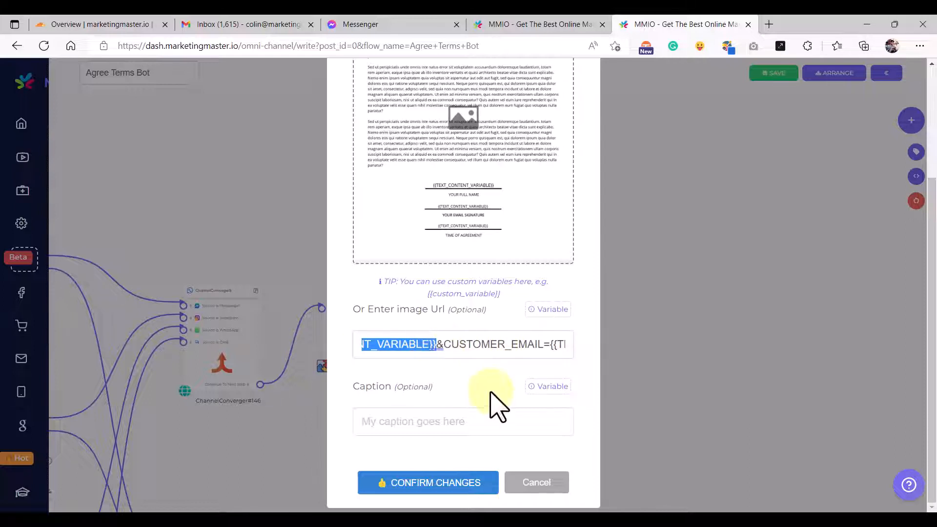
key("BackSpace")
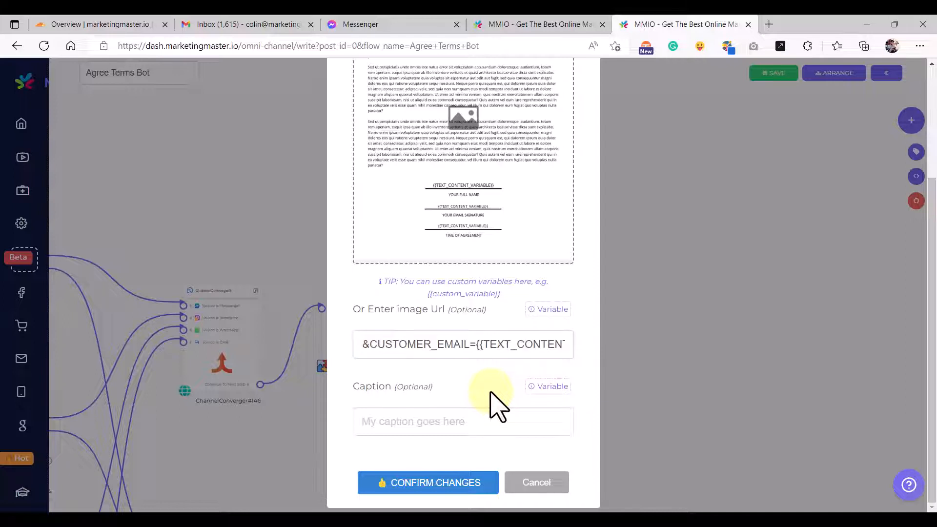
key("Left")
key("Left")
key("Left")
key("Left")
key("Left")
key("Left")
key("Left")
key("Left")
key("Left")
key("Left")
key("Left")
key("Left")
key("Left")
key("Left")
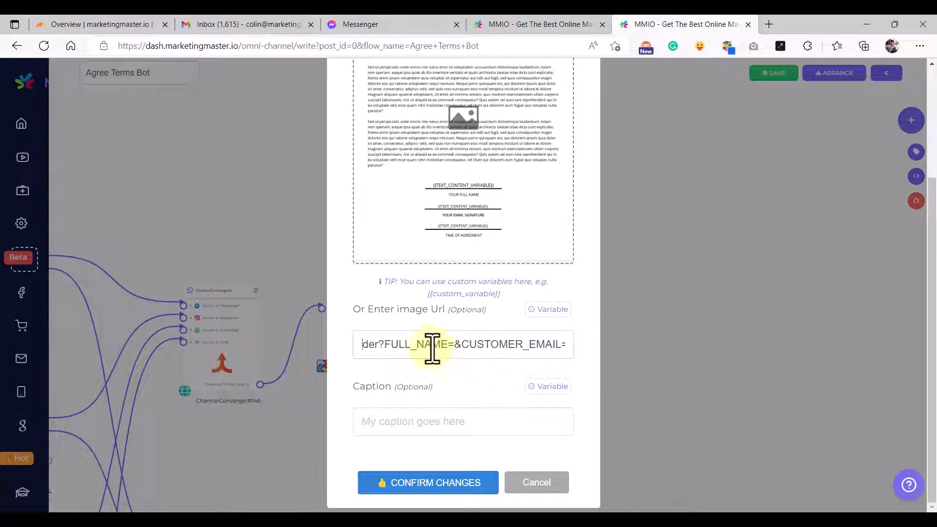
- Insert the {{auto_terms_full_name}} variable as the FULL_NAME value in the image URL
left_click(552, 313)
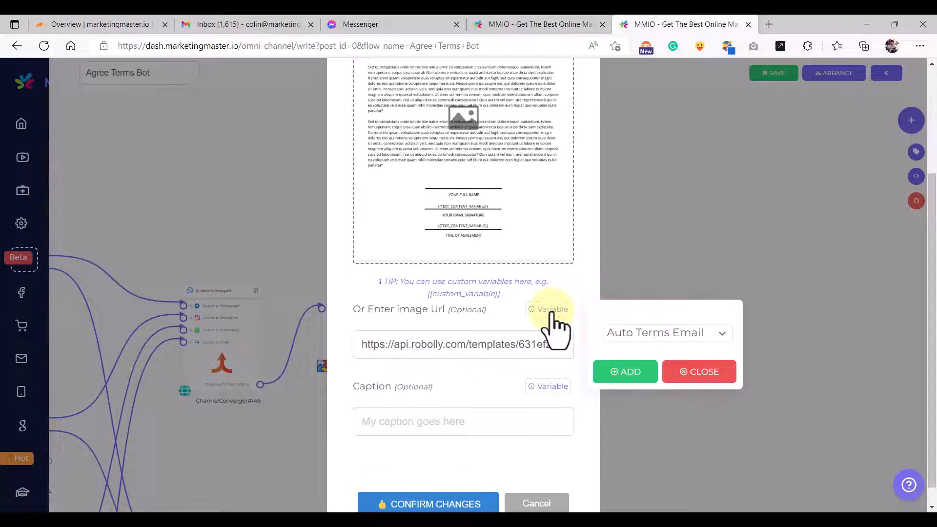
left_click(672, 337)
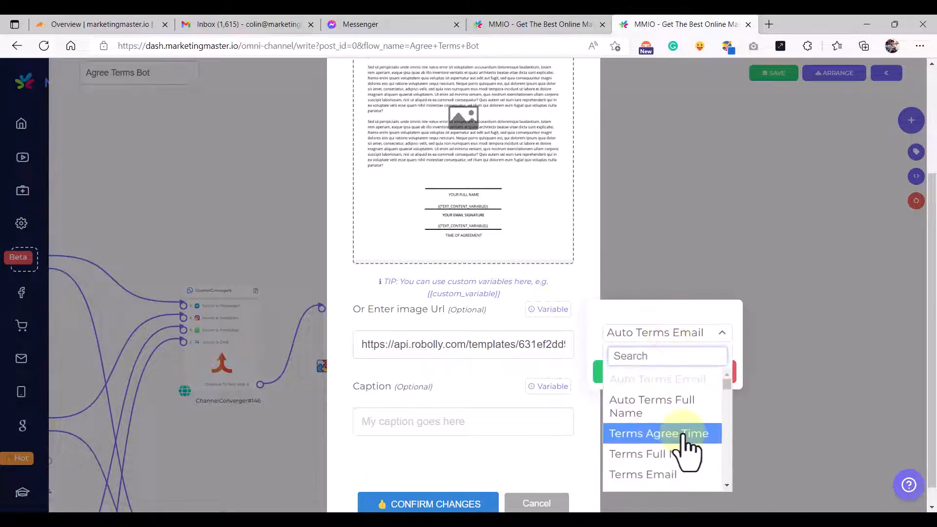
left_click(680, 419)
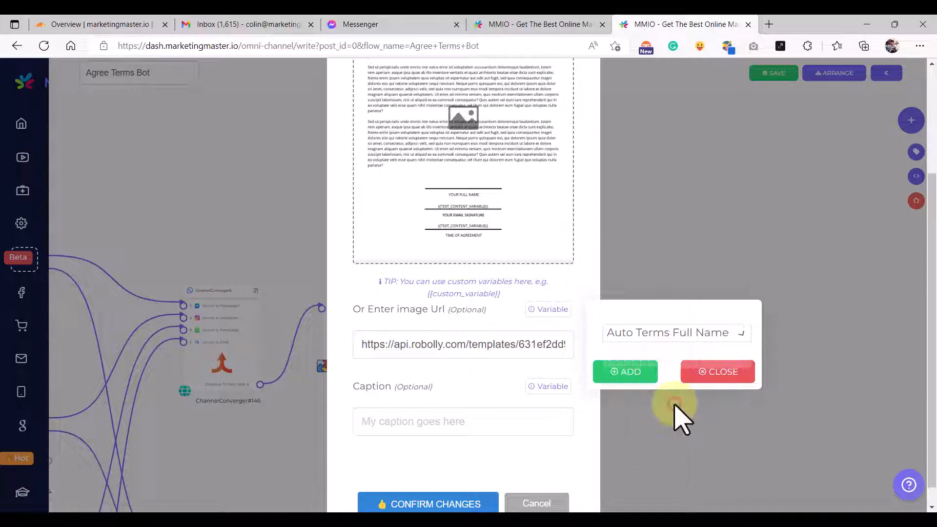
left_click(642, 383)
left_click(718, 375)
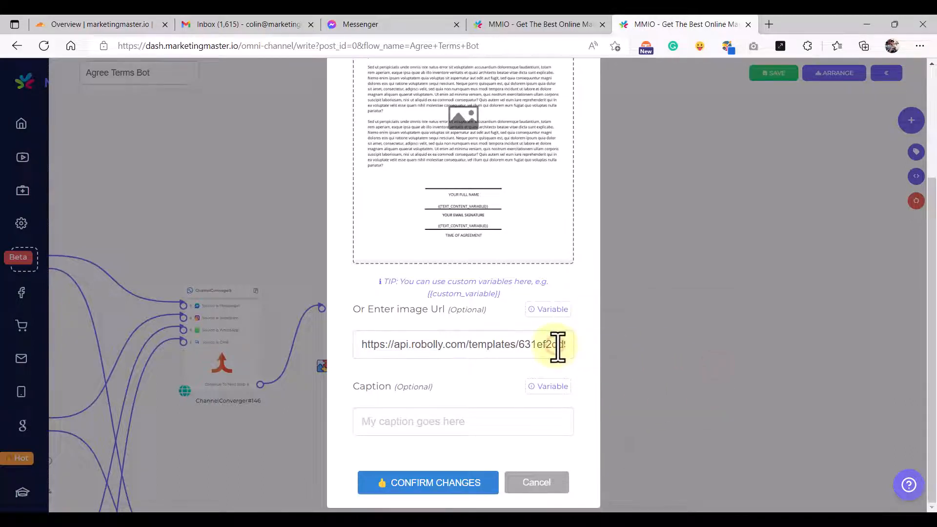
left_click(557, 347)
- Delete the {{TEXT_CONTENT_VARIABLE}} placeholder after CUSTOMER_EMAIL= in the image URL
key("Right")
key("Right")
key("Right")
key("Right")
key("Right")
key("Right")
key("Right")
key("Right")
key("Right")
key("Right")
key("Right")
key("Right")
key("Right")
key("Right")
key("Right")
key("Right")
key("Right")
key("Right")
key("Right")
key("Right")
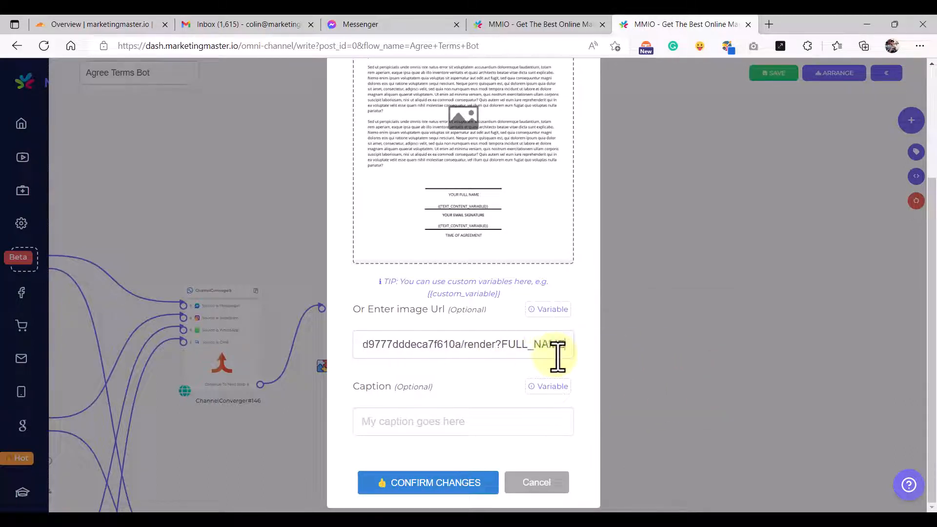
key("Right")
key("Right")
key("Right")
key("Right")
key("Right")
key("Right")
key("Right")
key("Right")
key("Right")
key("Right")
key("Right")
key("Right")
key("Right")
key("Right")
key("Right")
key("Right")
key("Right")
key("Right")
key("Right")
key("Right")
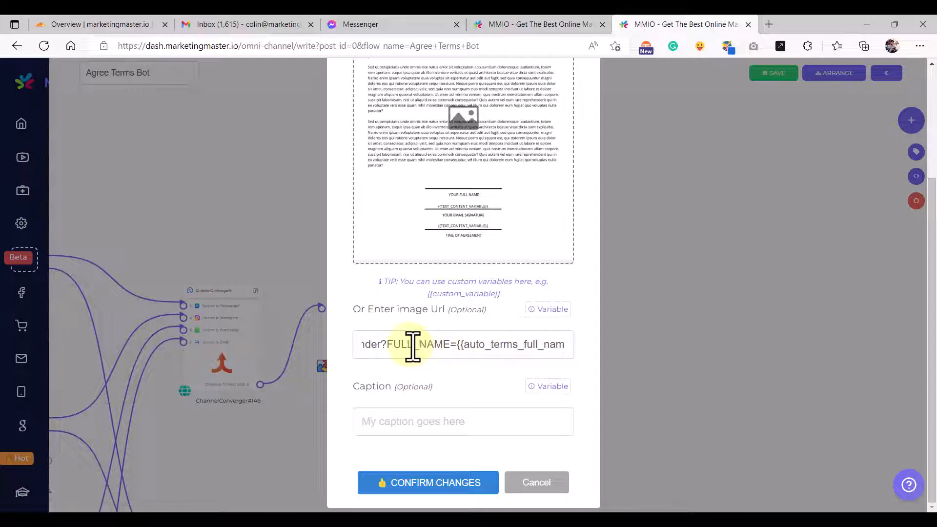
key("Right")
key("Right")
key("Right")
key("Right")
key("Right")
key("Right")
key("Right")
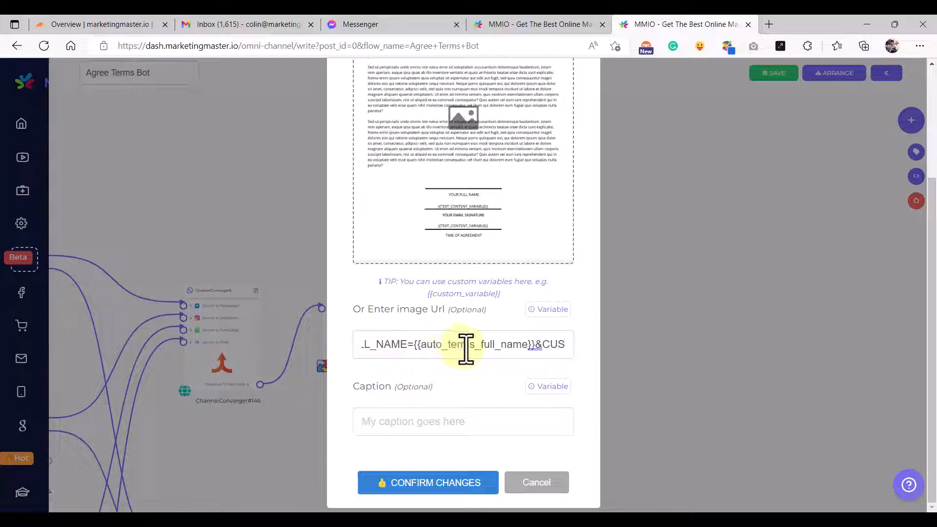
key("Right")
key("Right")
key("Right")
key("Right")
key("Right")
key("Right")
key("Right")
key("Right")
key("Right")
key("Right")
key("Right")
key("Right")
key("Right")
key("Right")
key("Right")
key("Right")
key("Right")
key("Right")
key("Right")
key("Right")
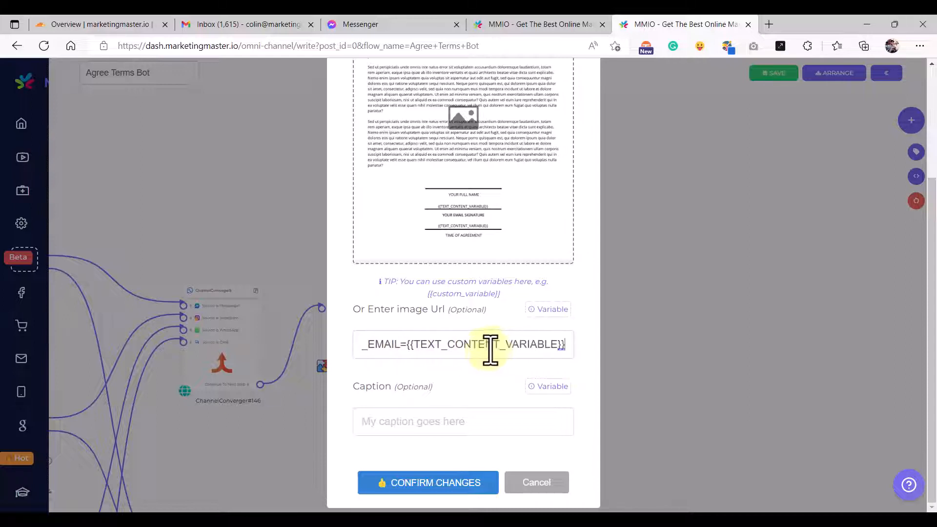
left_click_drag(410, 344, 442, 344)
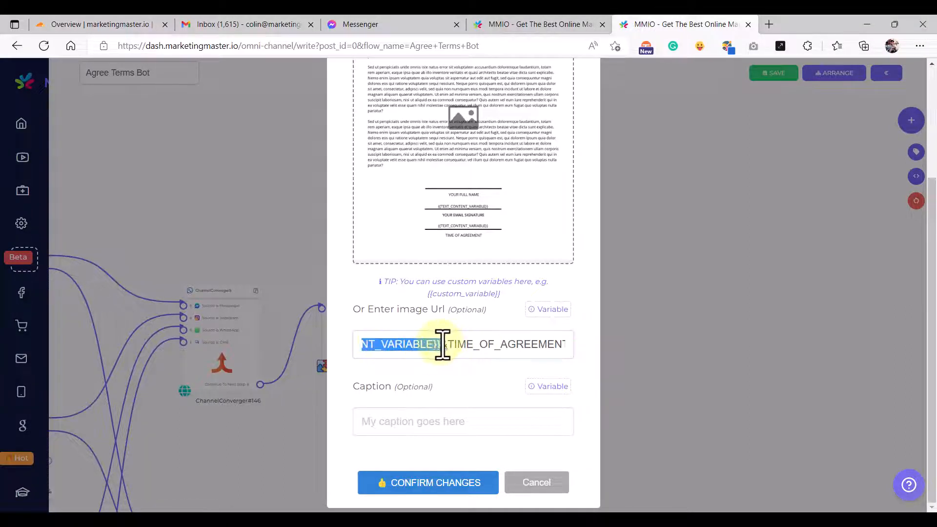
key("BackSpace")
key("Left")
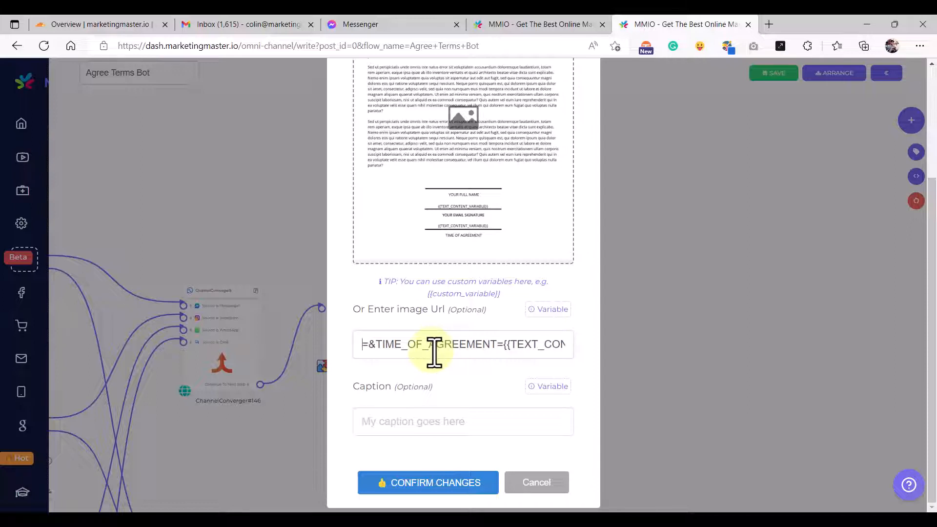
key("Left")
key("Left")
key("Left")
key("Left")
key("Left")
key("Left")
key("Left")
key("Left")
key("Left")
key("Left")
key("Left")
key("Left")
key("Left")
key("Left")
key("Left")
key("Left")
key("Left")
key("Left")
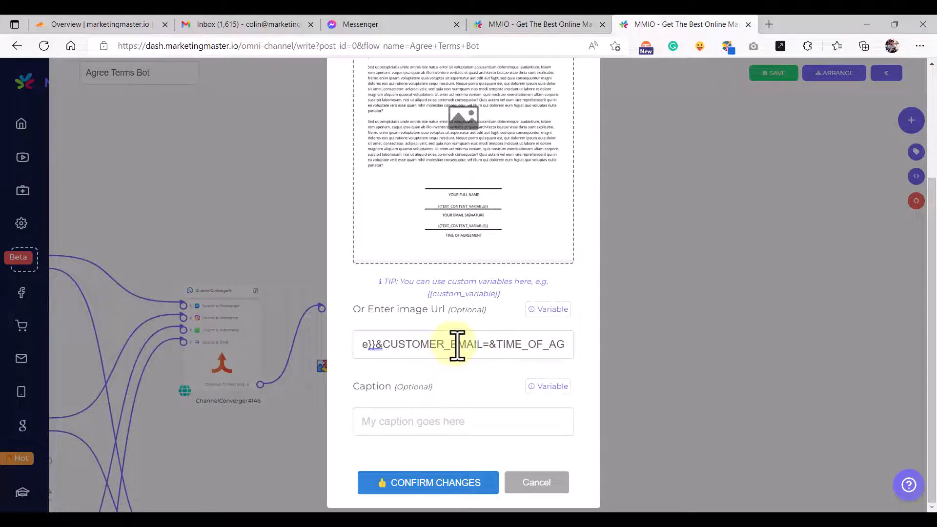
key("Left")
key("Left")
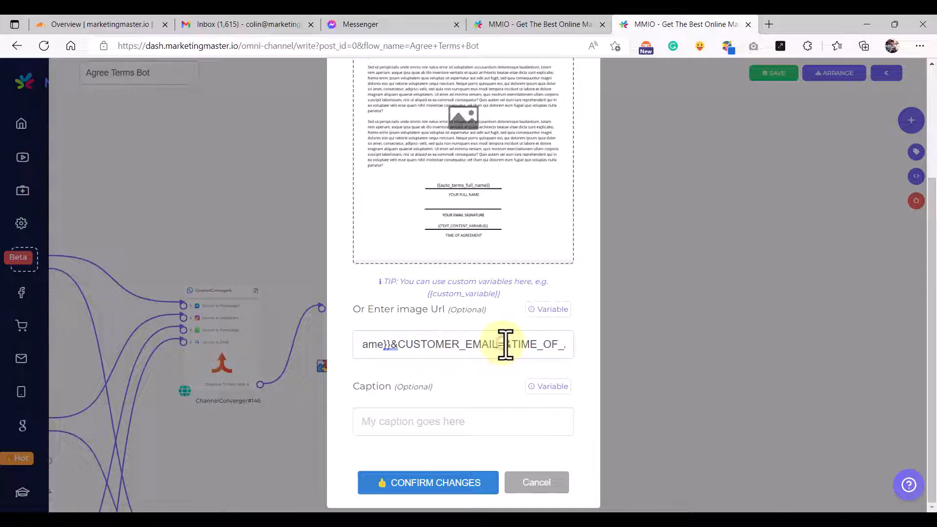
- Review the image URL's email and time-of-agreement parameters, then confirm the Configure Image settings
left_click(542, 310)
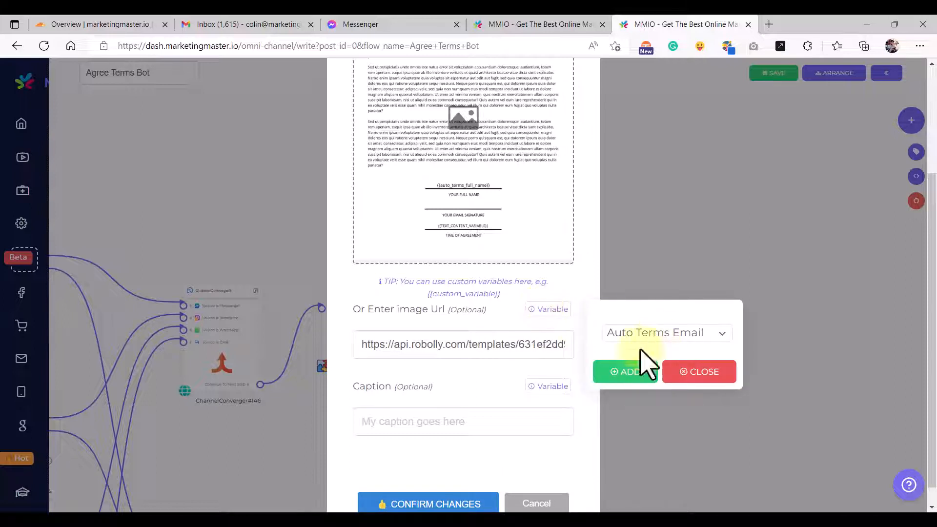
left_click(703, 372)
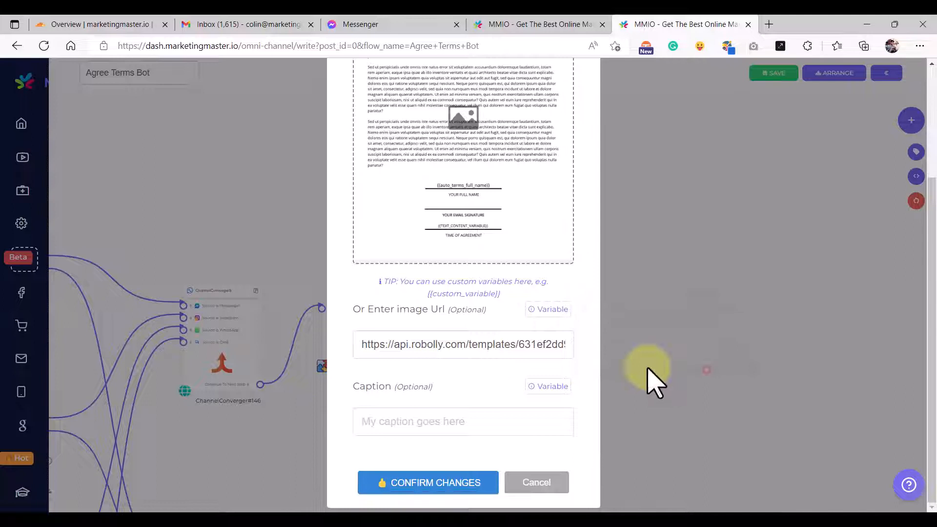
left_click(534, 350)
key("Right")
key("Right")
key("Right")
key("Right")
key("Right")
key("Right")
key("Right")
key("Right")
key("Right")
key("Right")
key("Right")
key("Right")
key("Right")
key("Right")
key("Right")
key("Right")
key("Right")
key("Right")
key("Right")
key("Right")
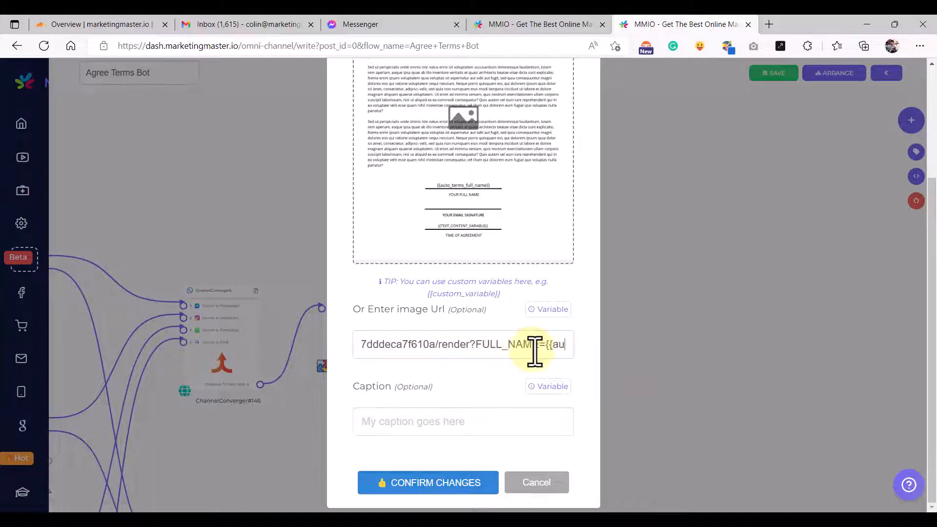
key("Right")
key("Right")
key("Right")
key("Right")
key("Right")
key("Right")
key("Right")
key("Right")
key("Right")
key("Right")
key("Right")
key("Right")
key("Right")
key("Right")
key("Right")
key("Right")
key("Right")
key("Right")
key("Right")
key("Right")
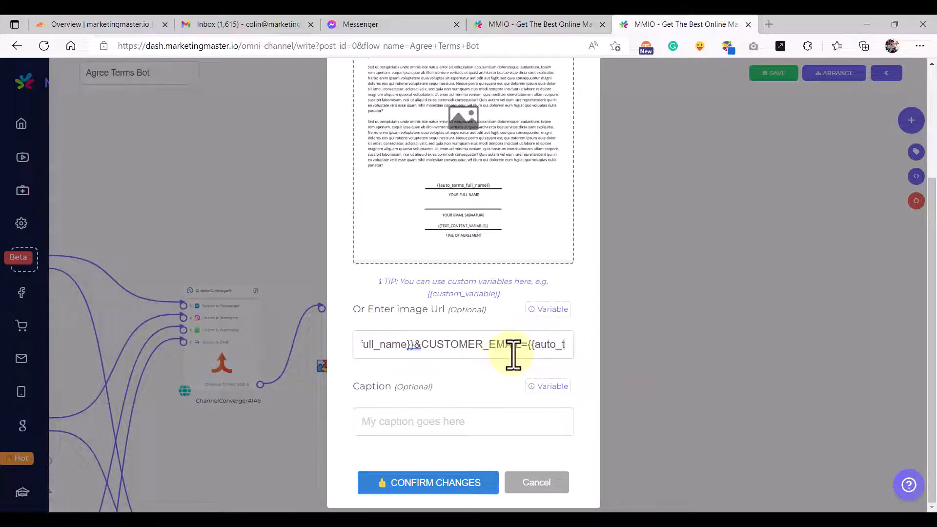
key("Right")
key("Right")
key("Right")
key("Right")
key("Right")
key("Right")
key("Right")
key("Right")
key("Right")
key("Right")
key("Right")
key("Left")
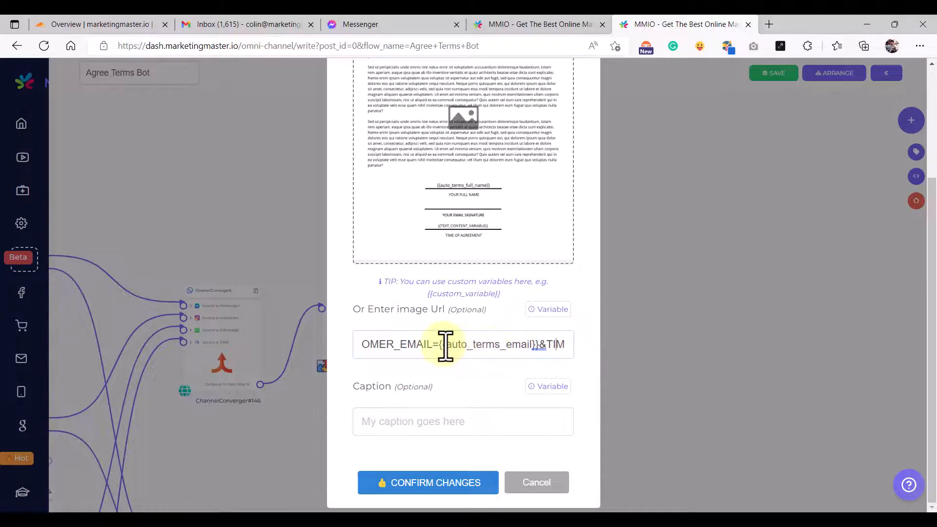
left_click(450, 345)
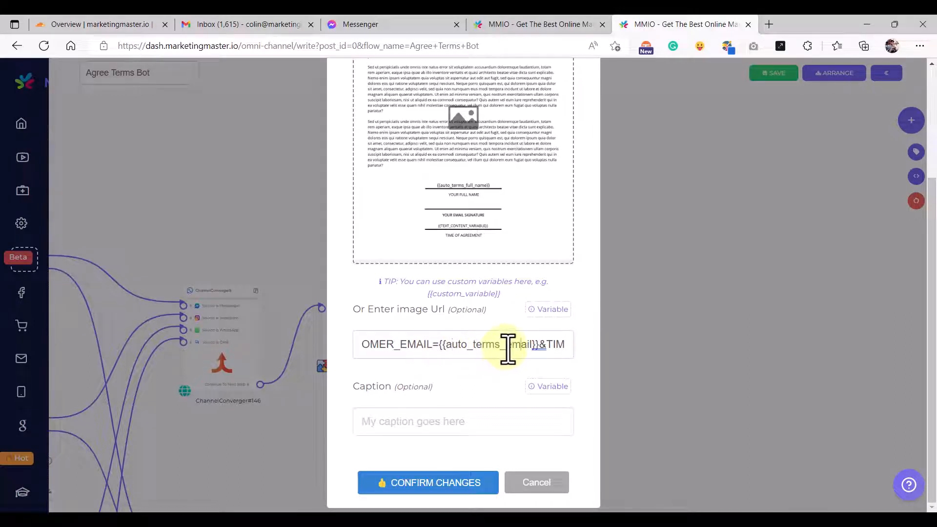
key("Right")
key("Right")
key("Right")
key("Right")
key("Right")
key("Right")
key("Right")
key("Right")
key("Right")
key("Right")
key("Right")
key("Right")
key("Right")
key("Right")
key("Right")
key("Right")
key("Right")
key("Right")
key("Right")
key("Right")
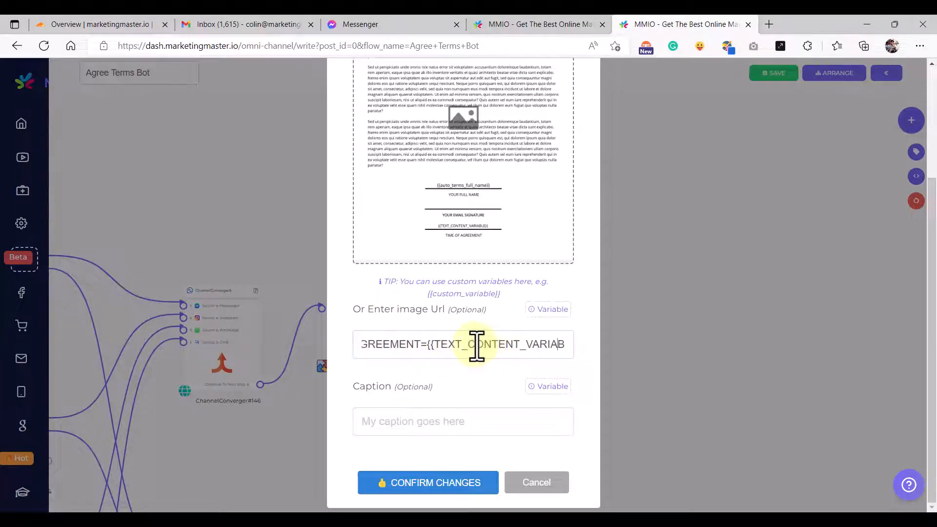
key("Left")
key("Left")
key("Left")
key("Left")
key("Left")
key("Left")
key("Left")
key("Left")
key("Left")
key("Left")
key("Left")
key("Left")
key("Left")
key("Left")
key("Left")
key("Left")
key("Left")
key("Left")
key("Left")
key("Left")
key("Left")
key("Left")
key("Left")
key("Left")
key("Left")
key("Left")
key("Left")
key("Left")
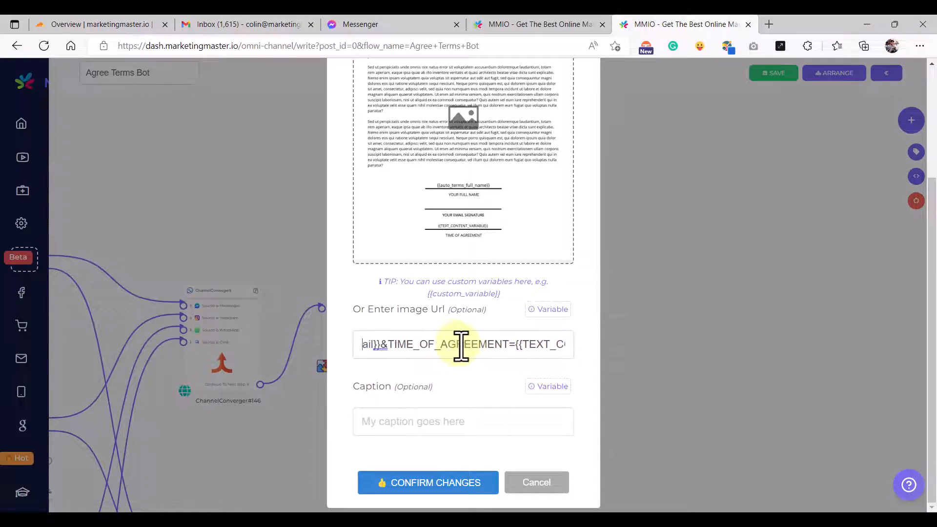
key("Right")
key("Right")
key("Right")
key("Right")
key("Right")
key("Right")
key("Right")
key("Right")
key("Right")
key("Right")
key("Right")
key("Right")
key("Right")
key("Right")
key("Right")
key("Right")
key("Right")
key("Right")
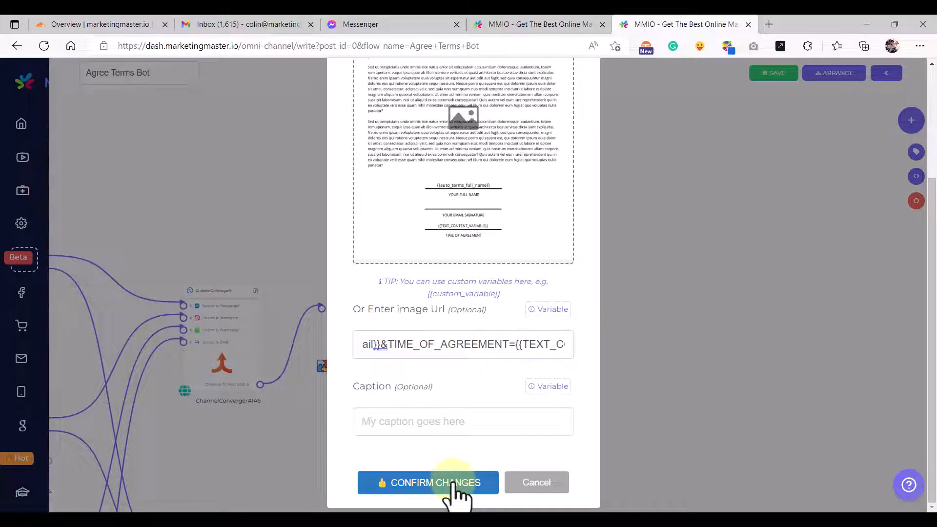
left_click(459, 483)
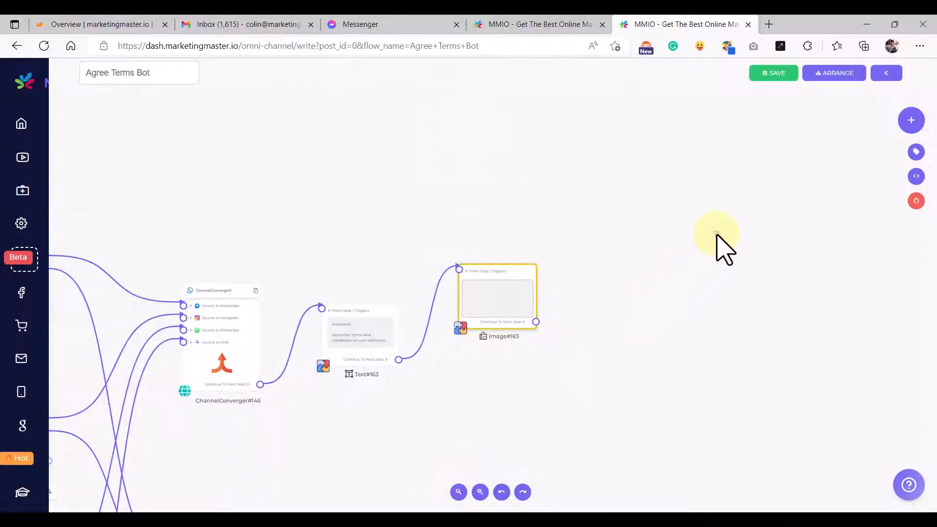
- Inspect the custom variable form and the image node's variable list, closing both unchanged
left_click(915, 176)
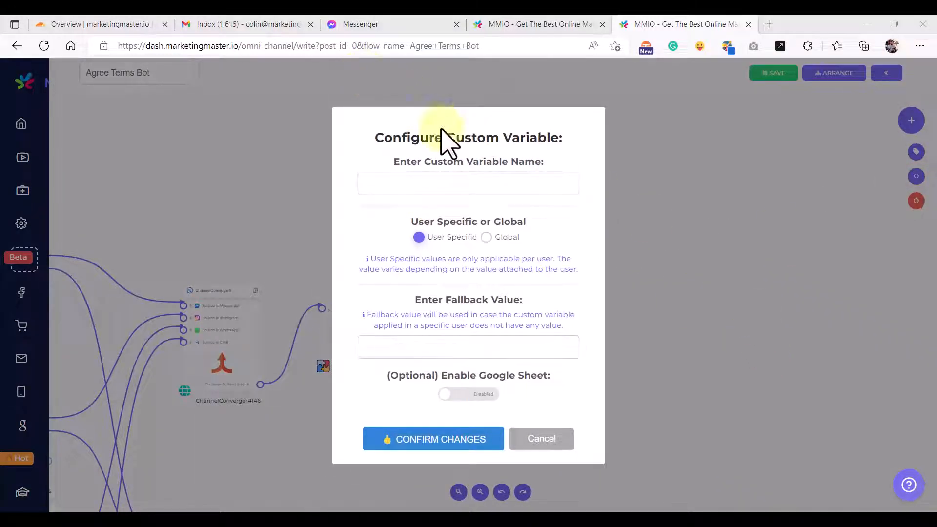
left_click(440, 188)
left_click(680, 203)
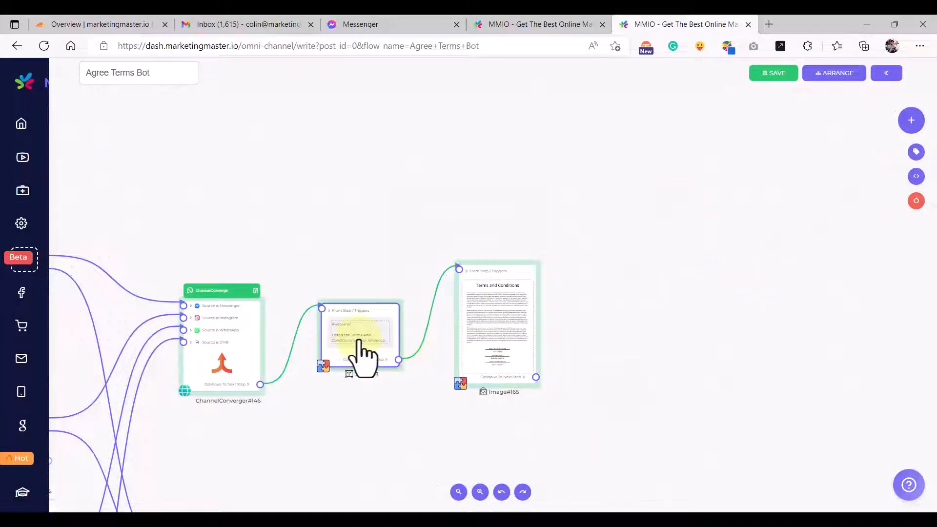
double_click(492, 356)
scroll(505, 376, "down", 3)
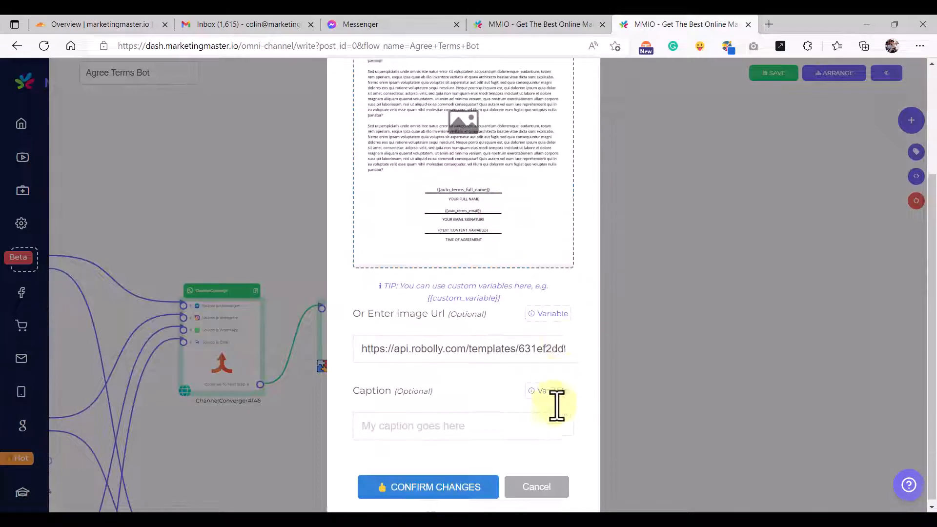
left_click(551, 309)
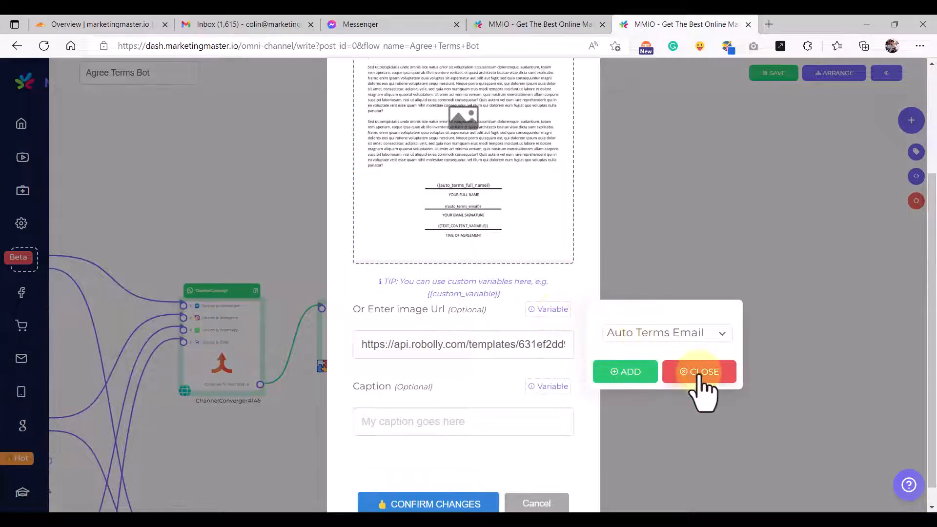
left_click(727, 217)
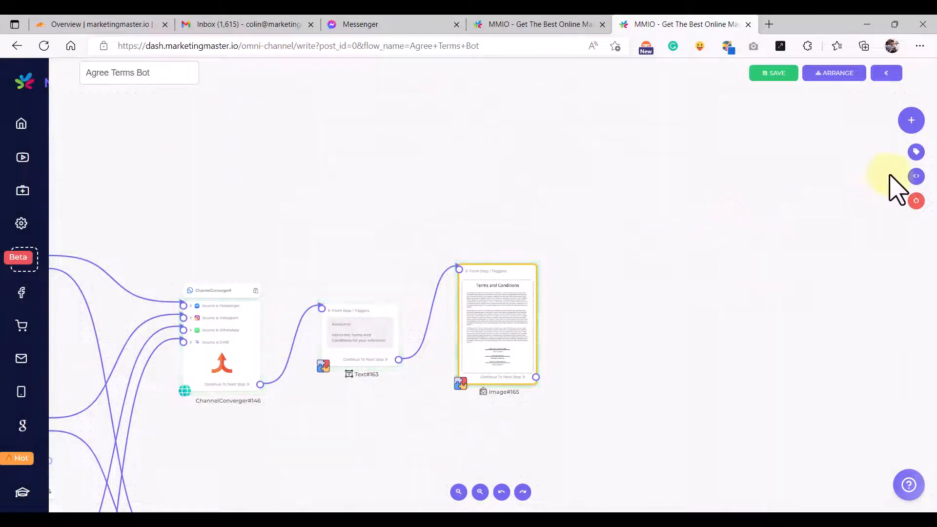
- Create the user-specific custom variable 'Auto Terms Agree Time' with a fallback value
left_click(916, 199)
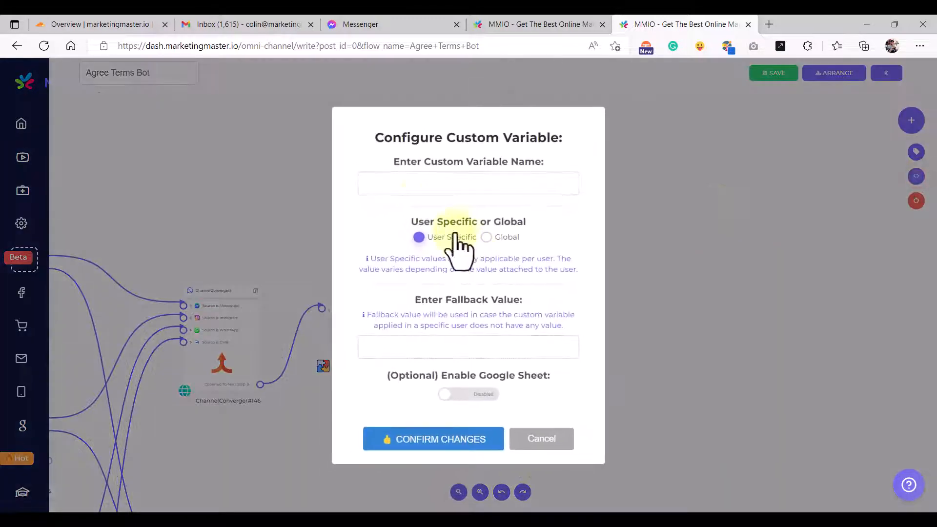
left_click(422, 188)
type("Auto Terms Agree Time")
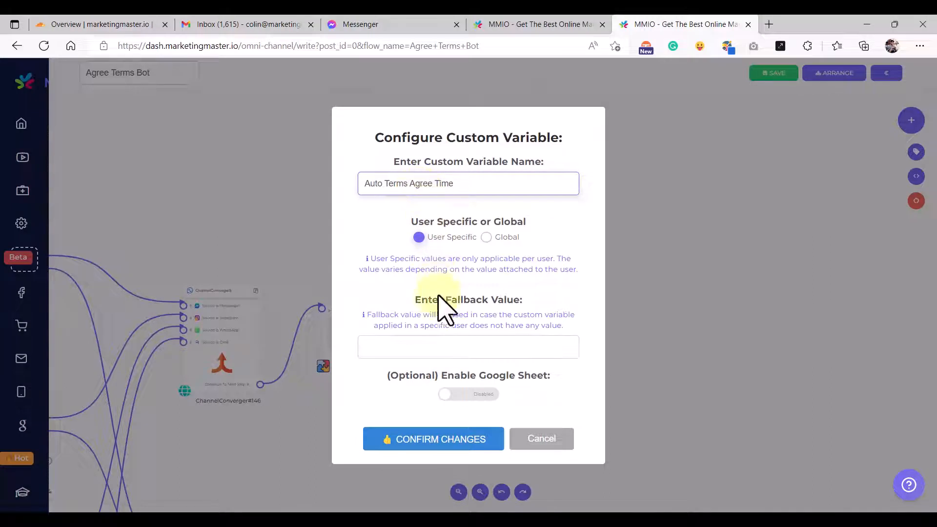
left_click(430, 351)
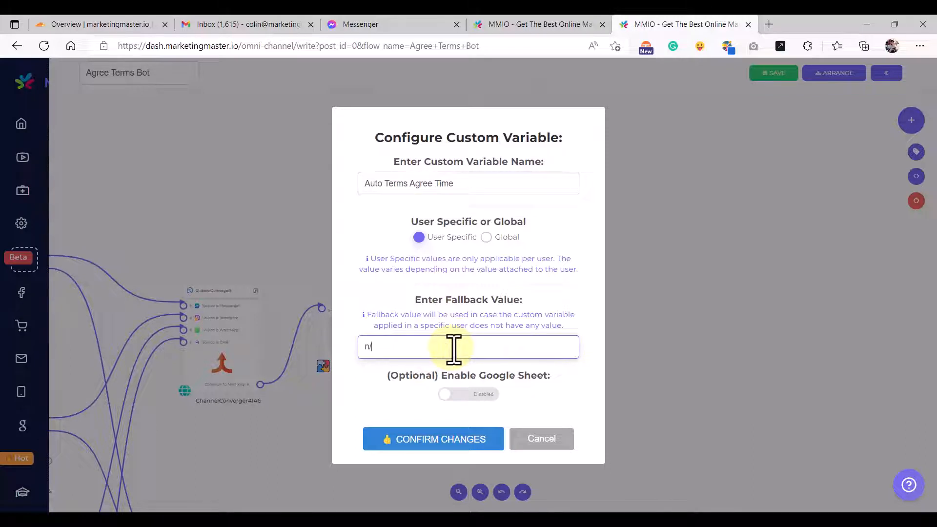
left_click(420, 441)
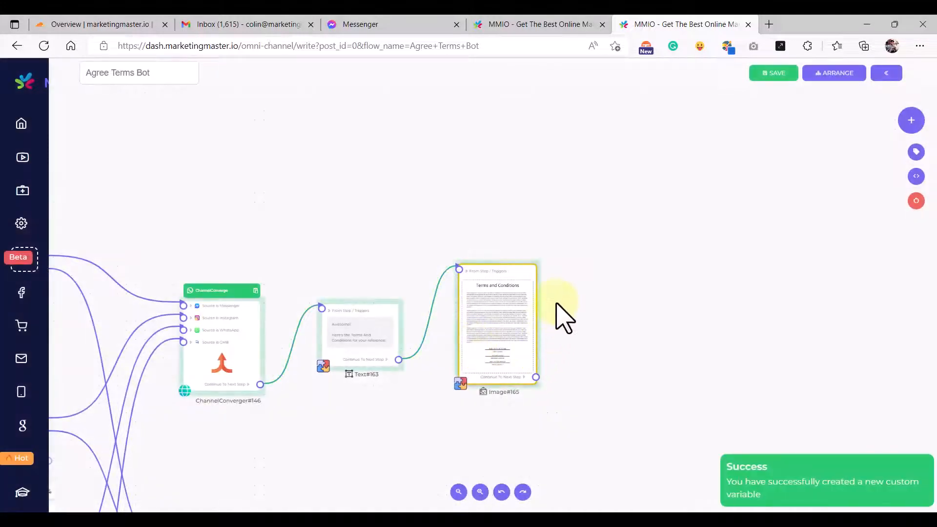
left_click_drag(509, 266, 508, 258)
left_click(571, 295)
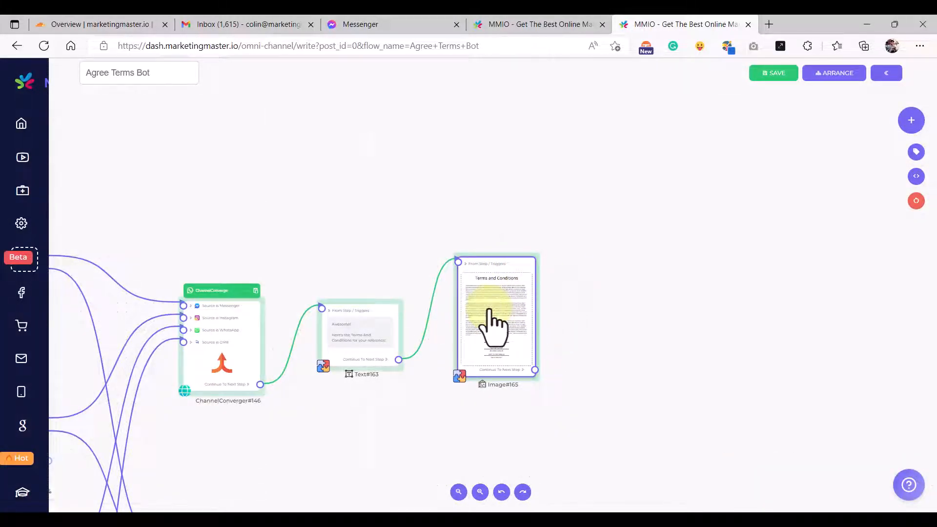
- Replace the time placeholder at the end of Image#165's URL with {{auto_terms_agree_time}}
double_click(494, 325)
scroll(491, 326, "down", 3)
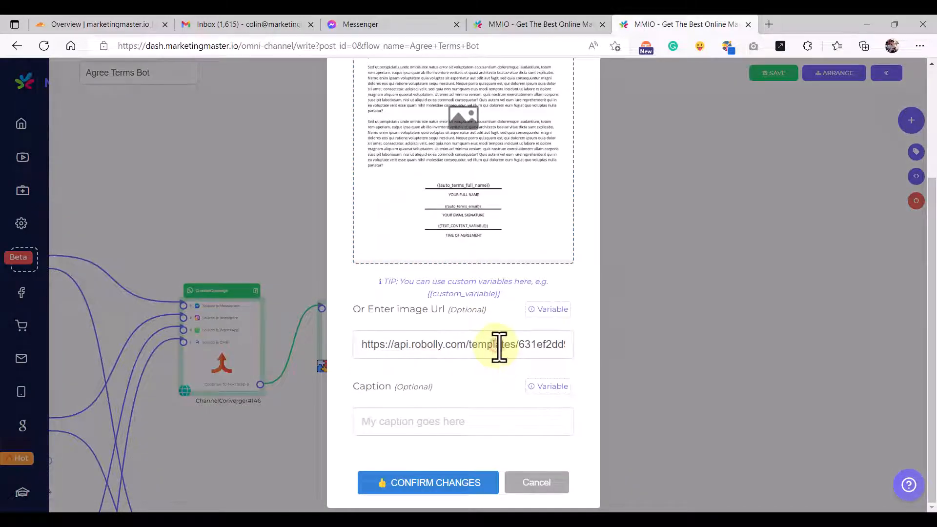
left_click(500, 347)
key("End")
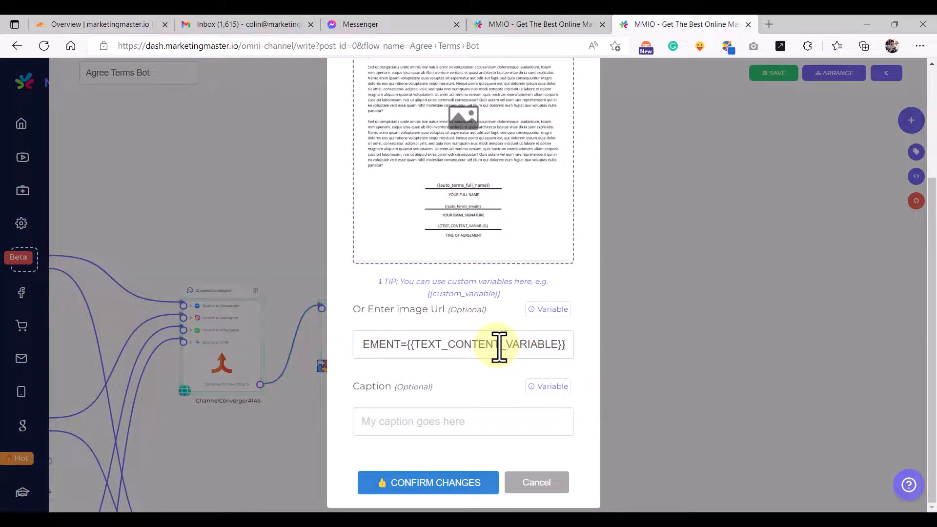
left_click(409, 345, "shift")
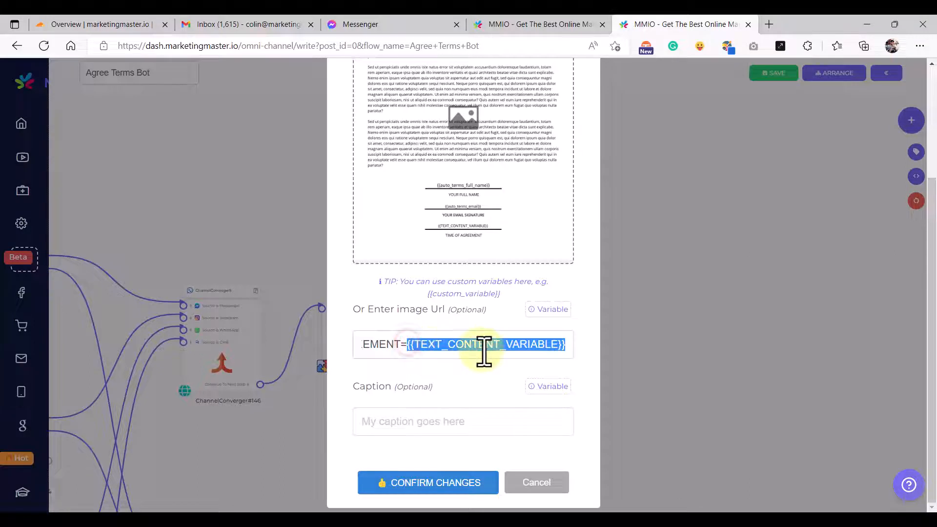
key("BackSpace")
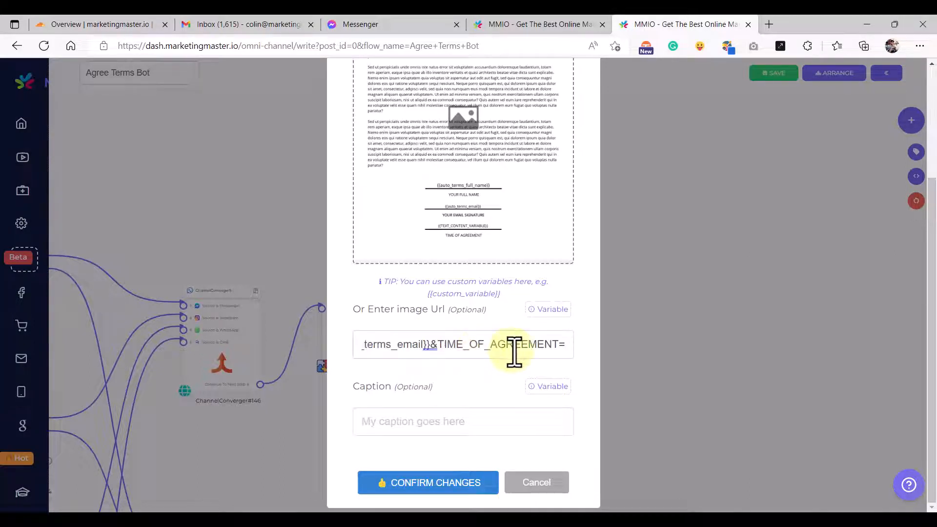
type("{{")
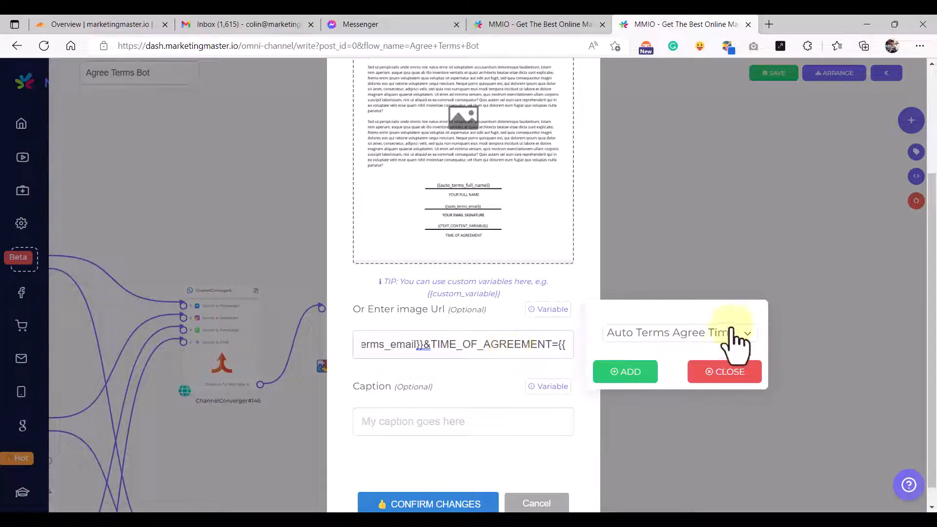
left_click(634, 376)
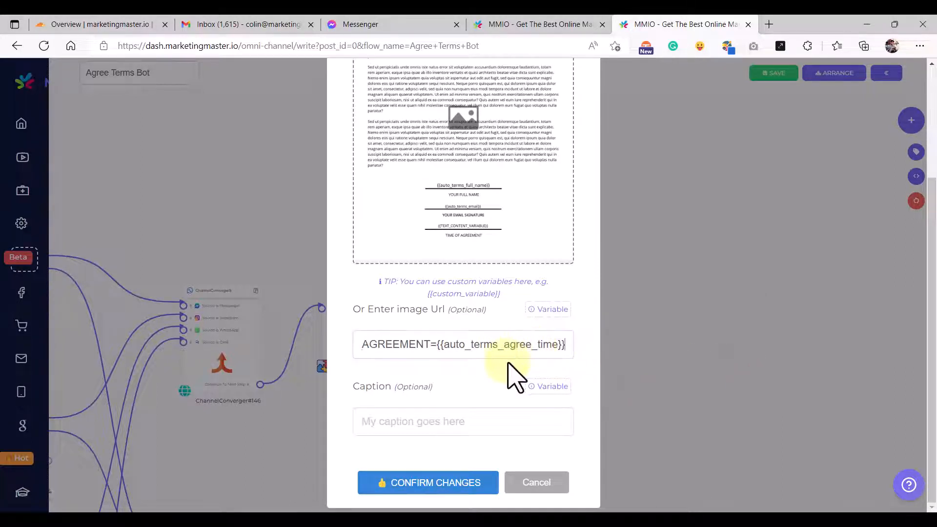
- Review the URL's full name and email parameters, then confirm the image settings
double_click(477, 344)
left_click(477, 344)
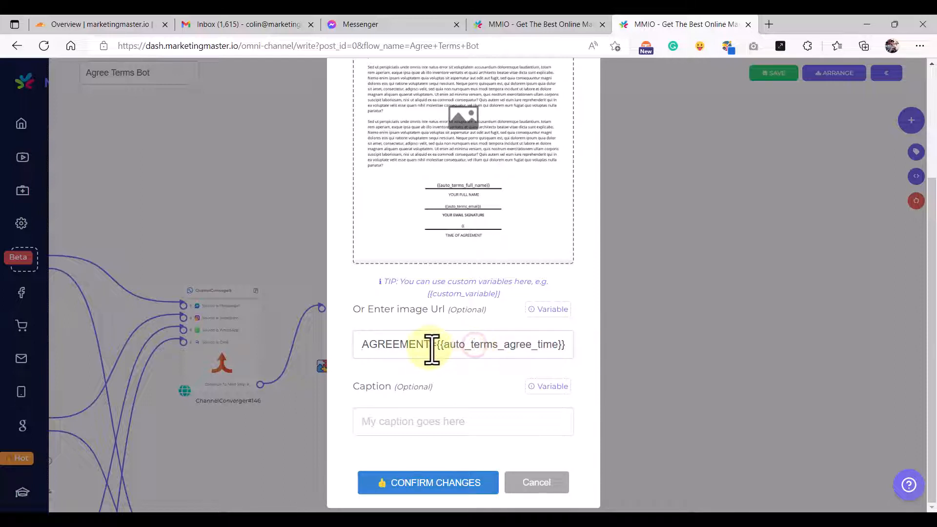
key("Left")
key("Left")
key("Left")
key("Left")
key("Left")
key("Left")
key("Left")
key("Left")
key("Left")
key("Left")
key("Left")
key("Left")
key("Left")
key("Left")
key("Left")
key("Left")
key("Left")
key("Left")
key("Left")
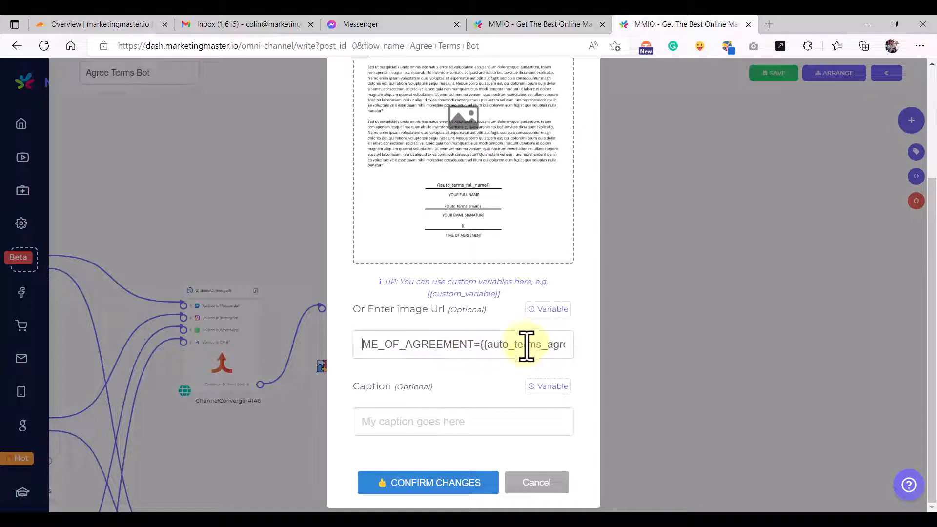
key("Left")
key("Left")
key("Left")
key("Left")
key("Left")
key("Left")
key("Left")
key("Left")
key("Left")
key("Left")
key("Left")
key("Left")
key("Left")
key("Left")
key("Left")
key("Left")
key("Left")
key("Left")
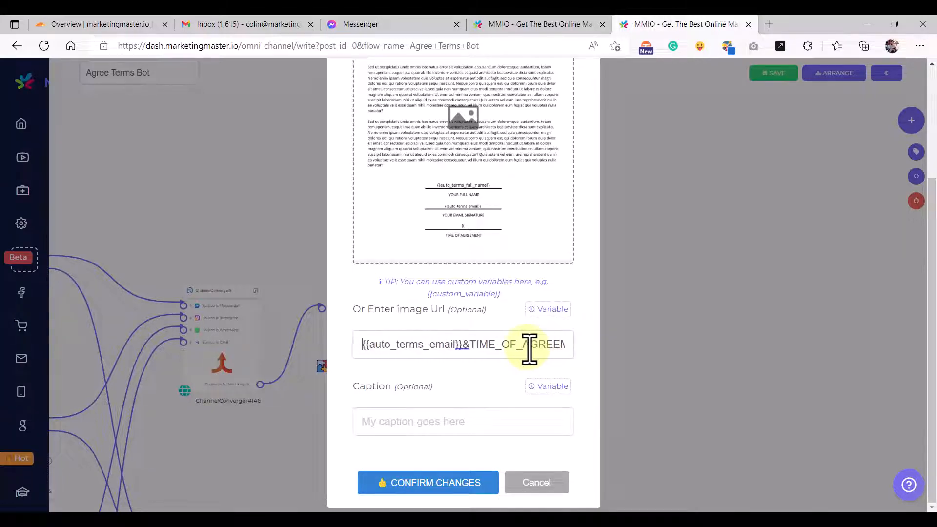
key("Left")
key("Left")
key("Left")
key("Left")
key("Left")
key("Left")
key("Left")
key("Left")
key("Left")
key("Left")
key("Left")
key("Left")
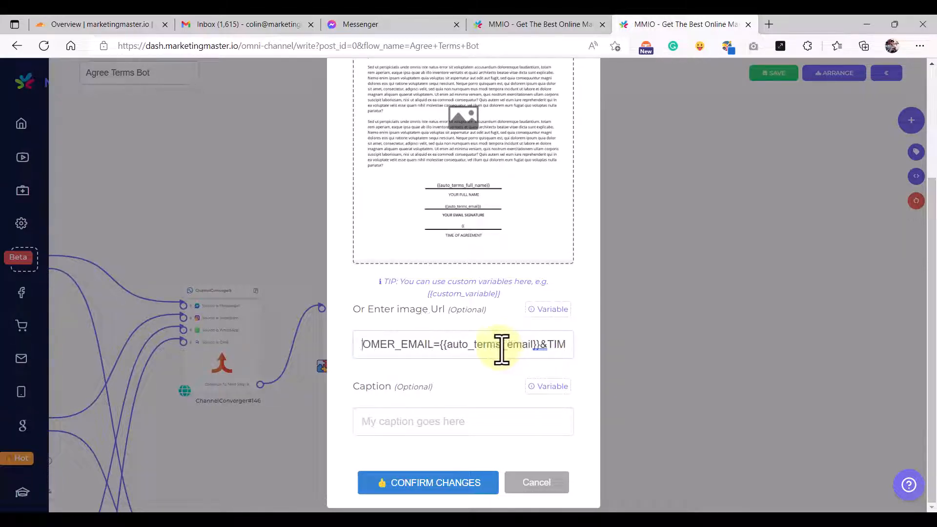
key("Left")
key("Left")
key("Left")
key("Left")
key("Left")
key("Left")
key("Left")
key("Left")
key("Left")
key("Left")
key("Left")
key("Left")
key("Left")
key("Left")
key("Left")
key("Left")
key("Left")
key("Left")
key("Left")
key("Left")
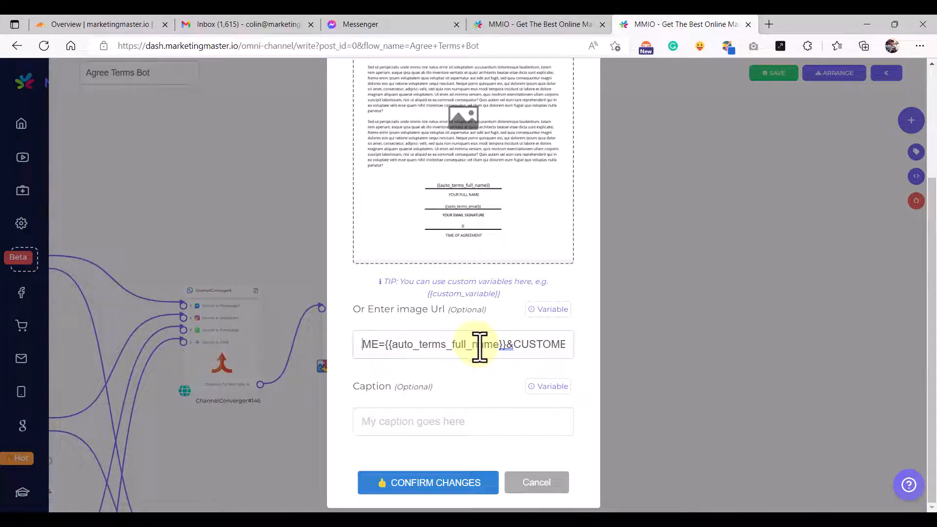
key("End")
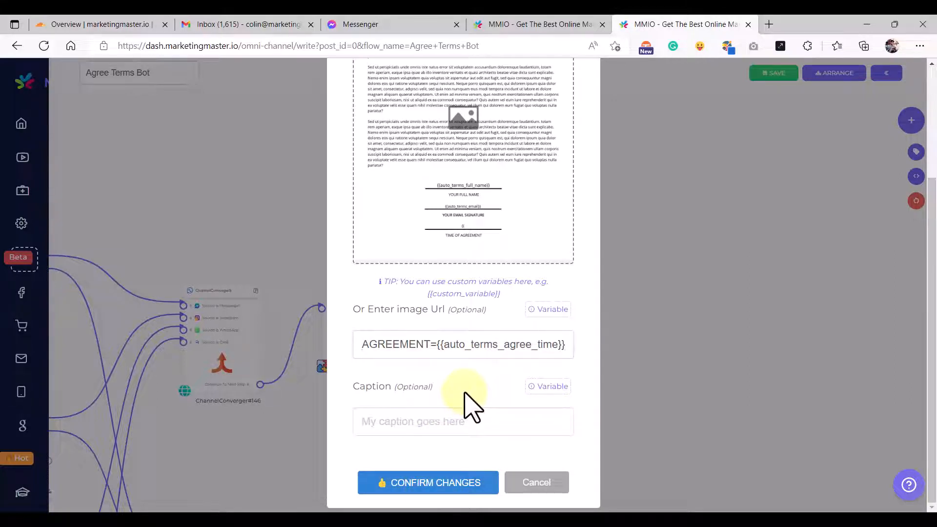
left_click(409, 484)
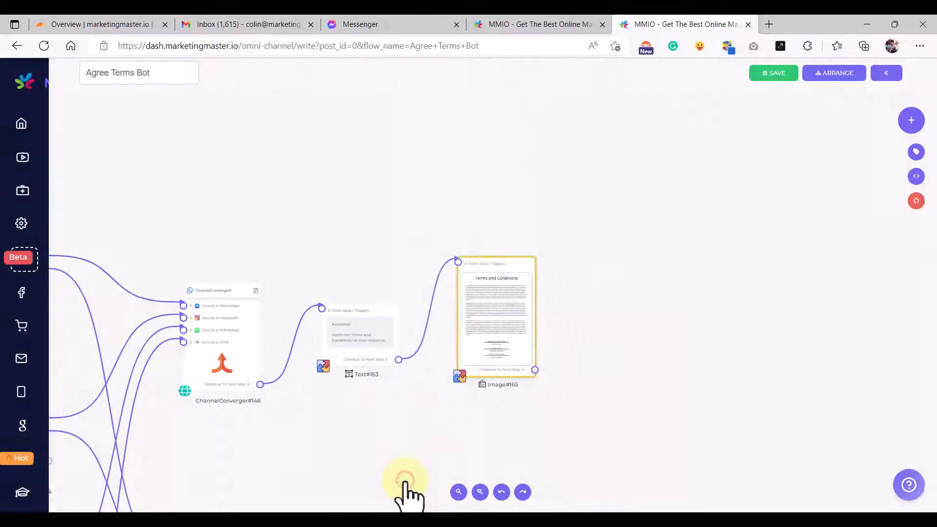
- Box-select the middle channel question nodes and add the top and third question nodes
left_click_drag(408, 411, 326, 442)
scroll(430, 389, "up", 2)
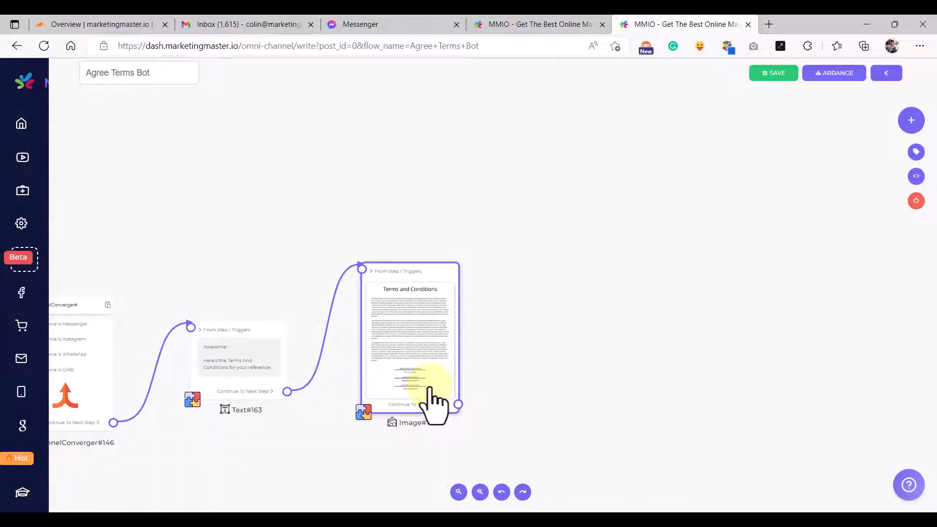
left_click(430, 393)
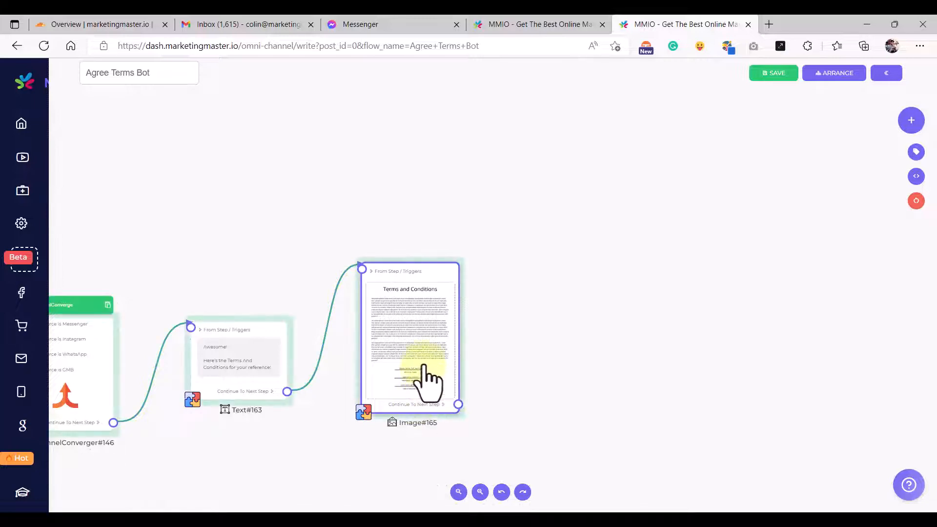
scroll(429, 390, "down", 6)
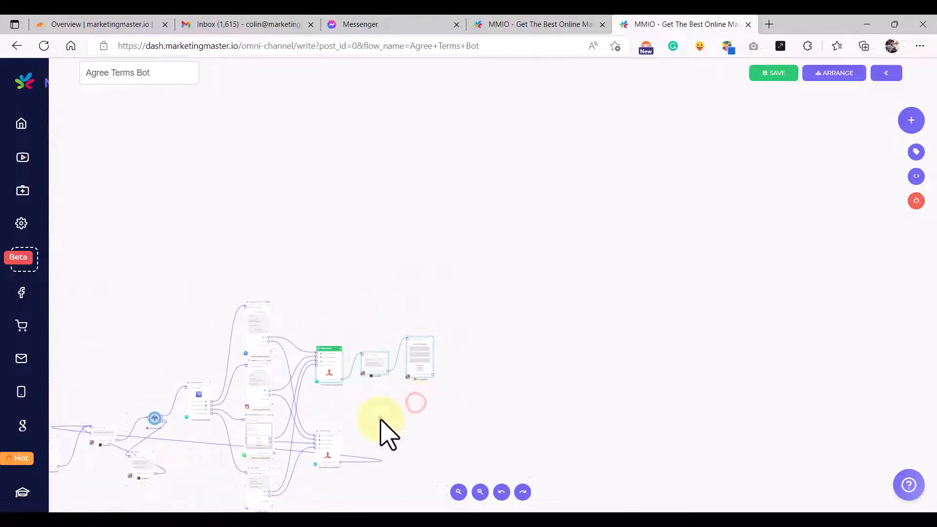
left_click_drag(380, 421, 558, 364)
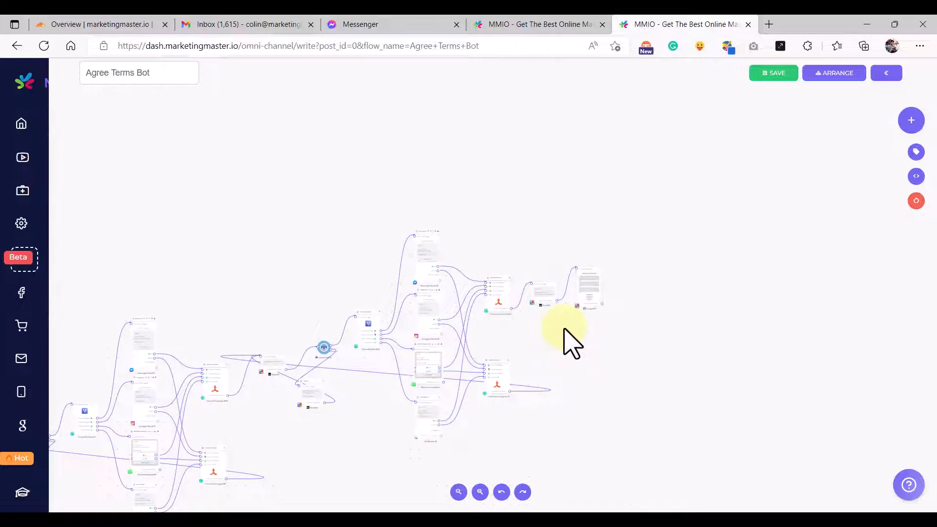
left_click(419, 279)
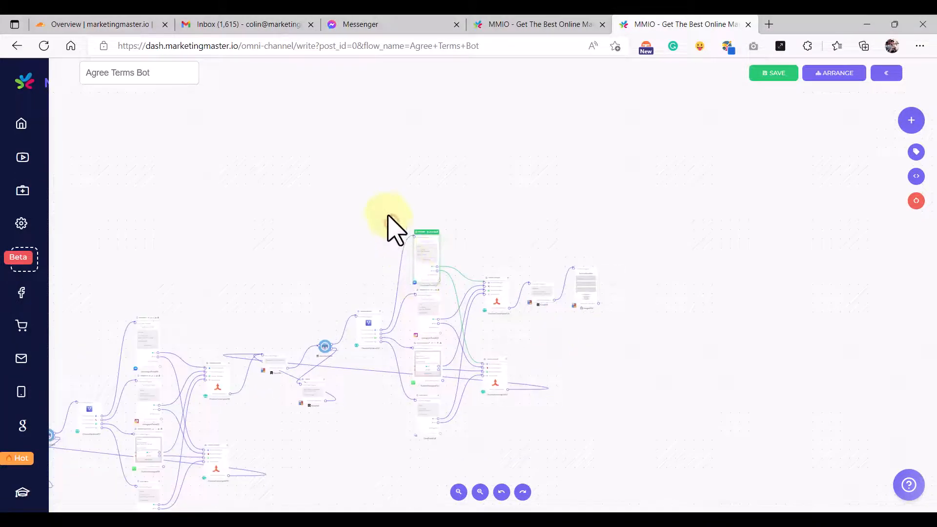
left_click(416, 337)
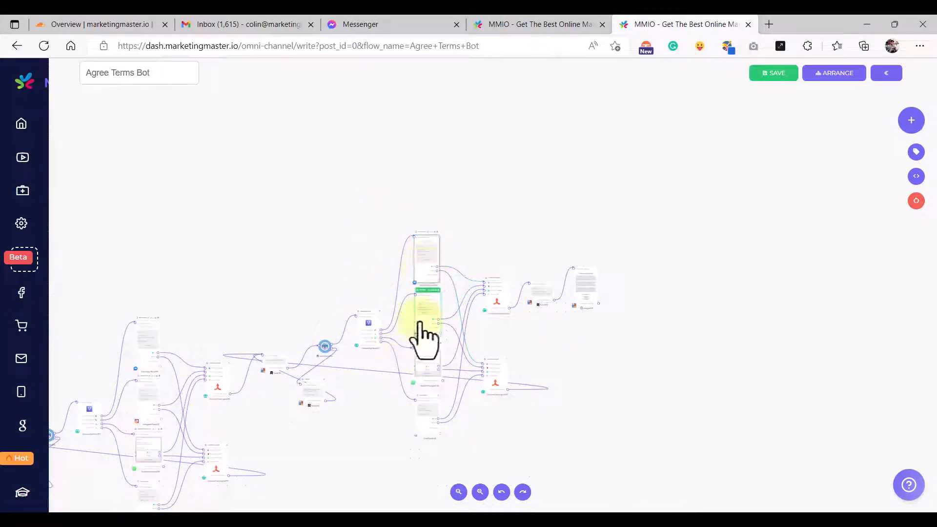
left_click_drag(335, 196, 511, 463)
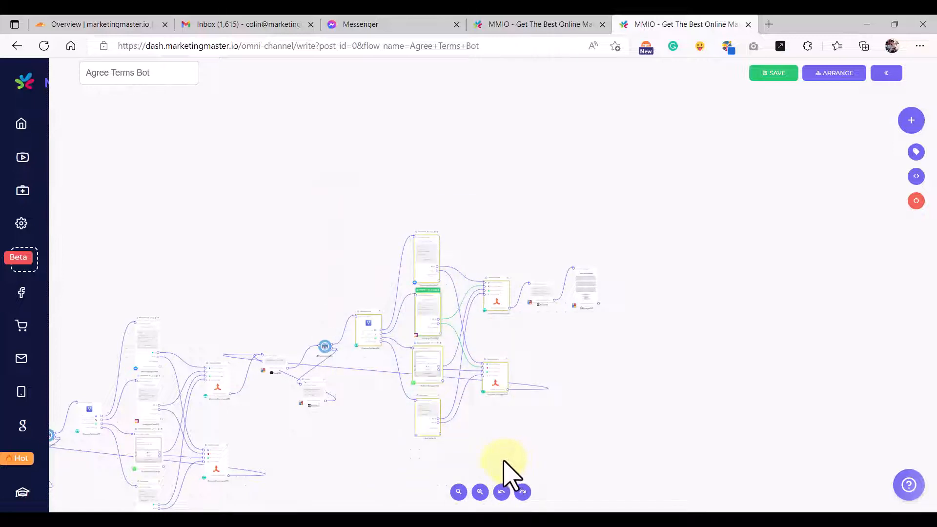
left_click(429, 262)
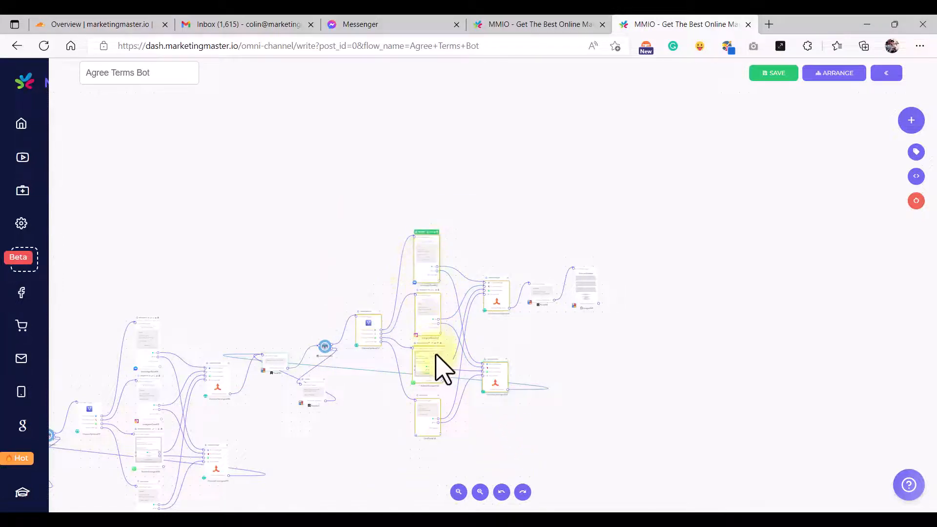
left_click(442, 370)
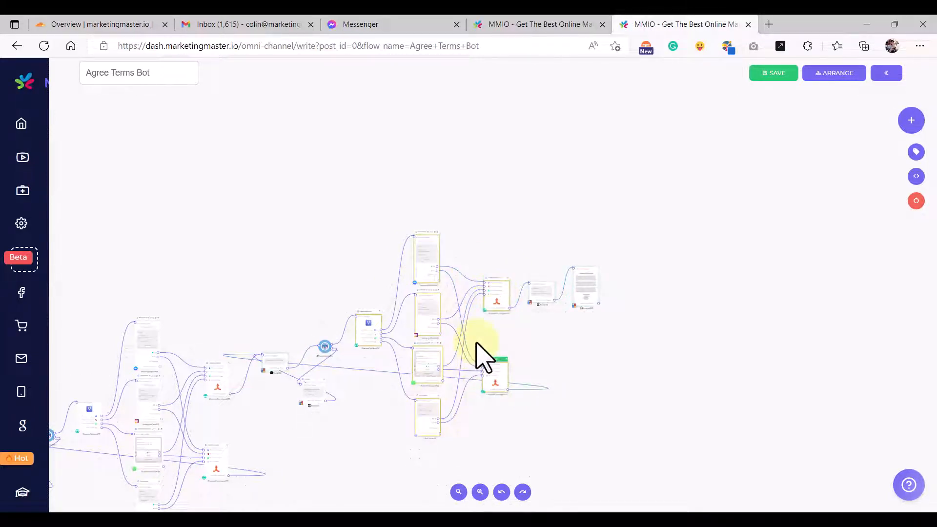
- Copy the selected question block and paste it to the right of Image#165
key("ctrl+c")
left_click(603, 332)
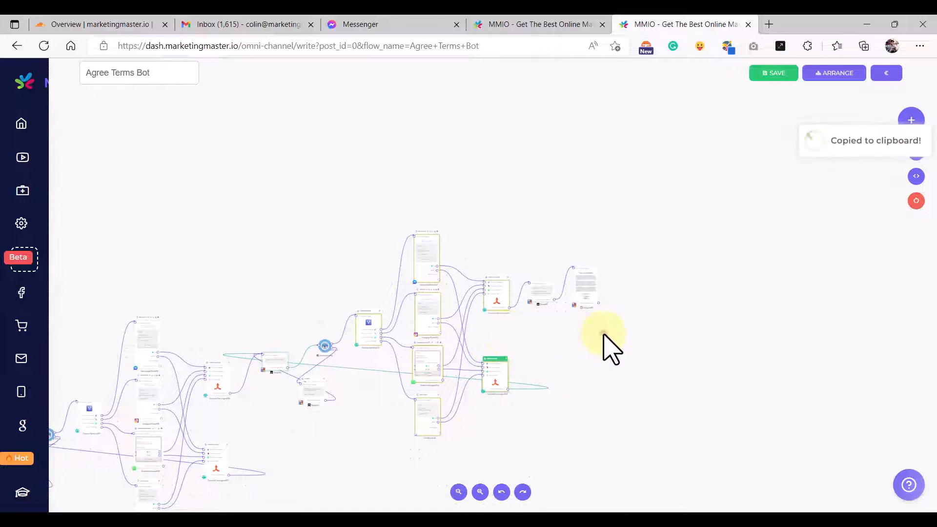
left_click_drag(665, 295, 519, 309)
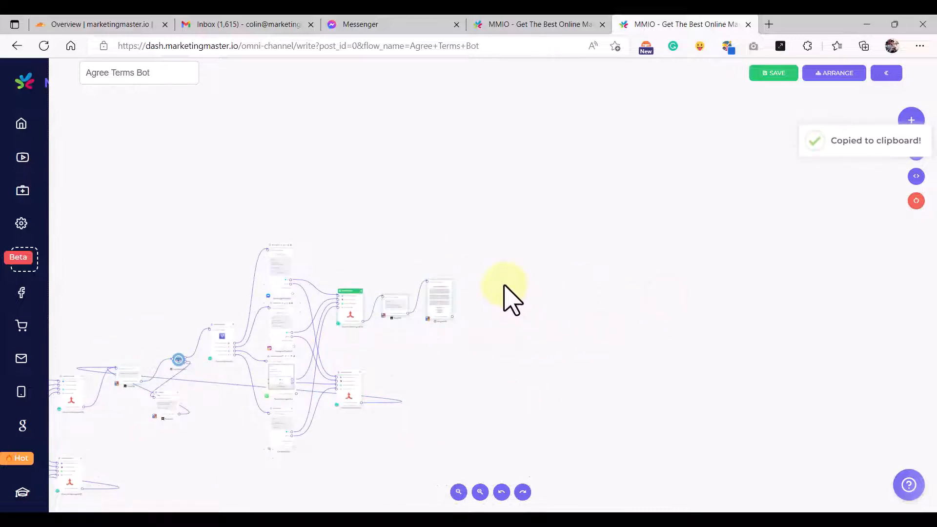
key("ctrl+v")
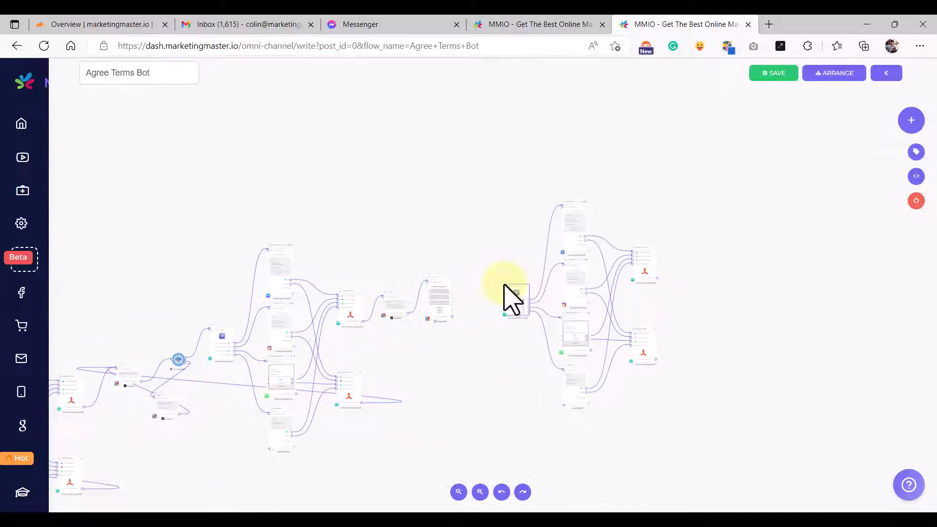
left_click_drag(514, 285, 500, 289)
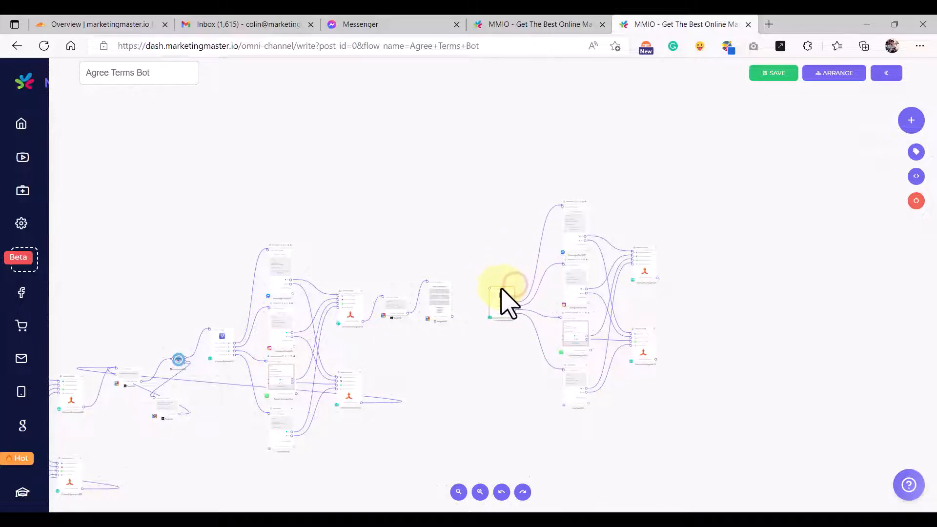
- Connect Image#165's output to the pasted ChannelSplitter#166 input
scroll(480, 290, "up", 6)
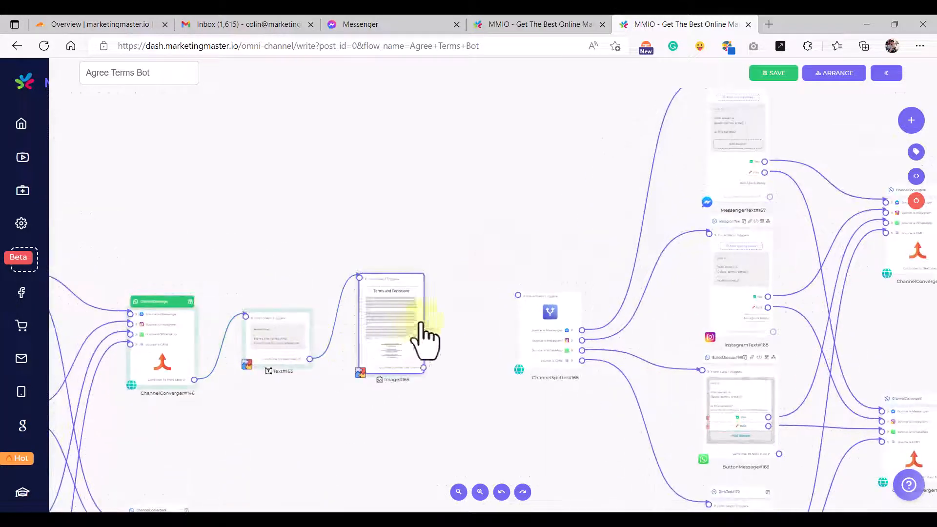
left_click_drag(425, 278, 458, 290)
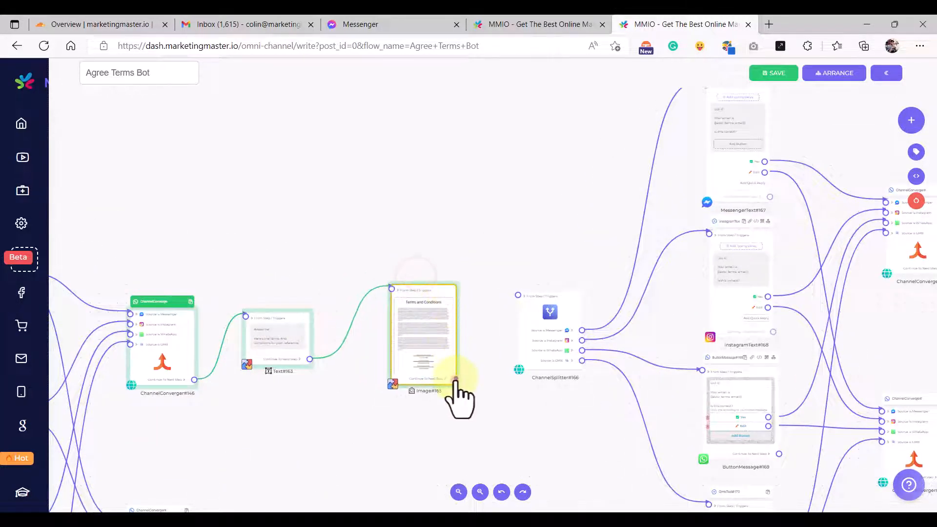
left_click_drag(455, 379, 518, 295)
left_click_drag(439, 288, 433, 280)
scroll(582, 200, "down", 5)
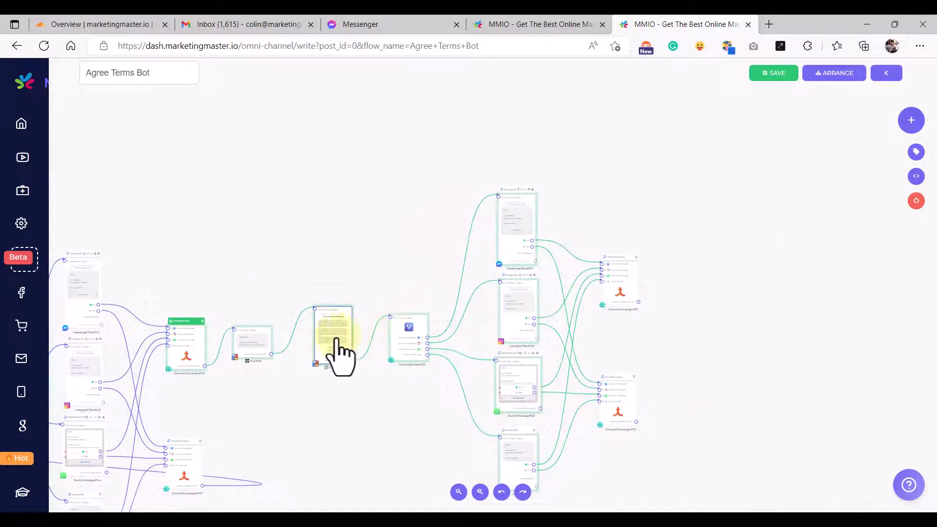
scroll(336, 342, "up", 3)
scroll(340, 356, "up", 2)
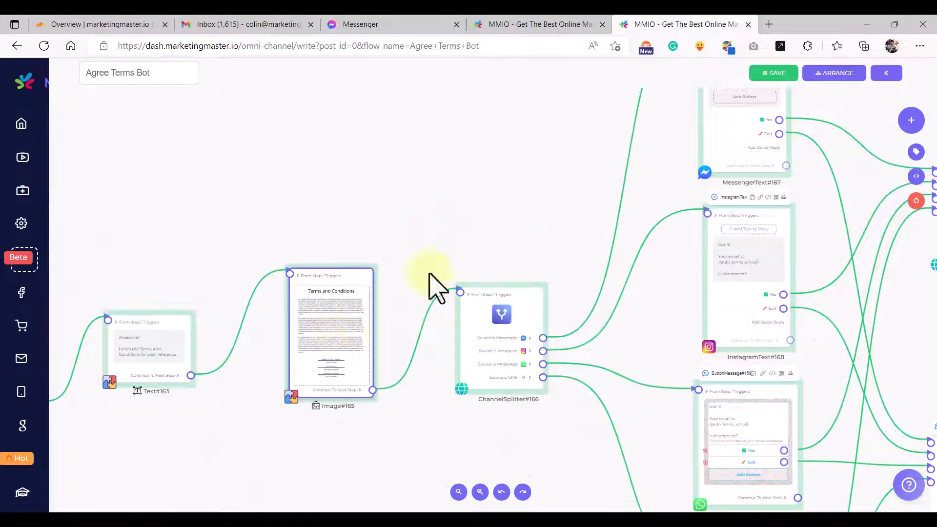
left_click(510, 23)
- Copy the terms question text from MessengerText#130 in the Main flow
scroll(571, 202, "down", 5)
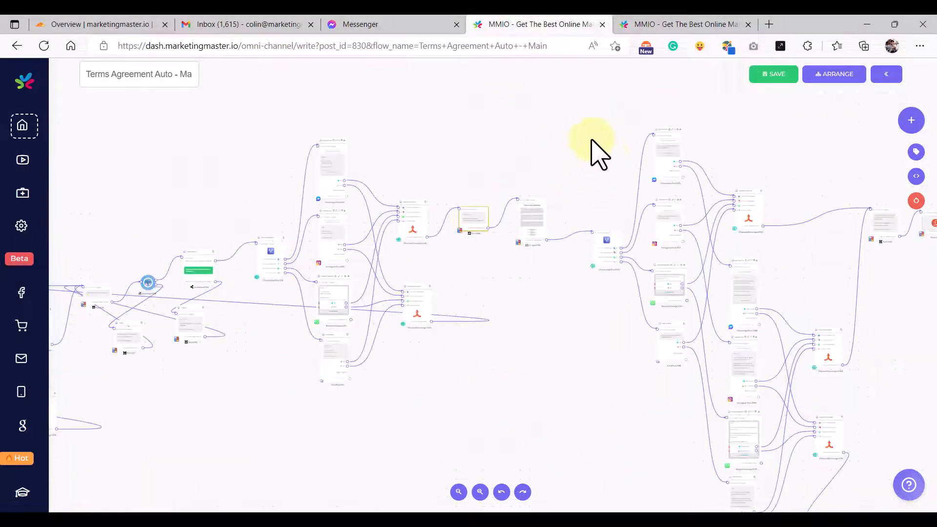
scroll(547, 203, "up", 5)
scroll(562, 203, "up", 3)
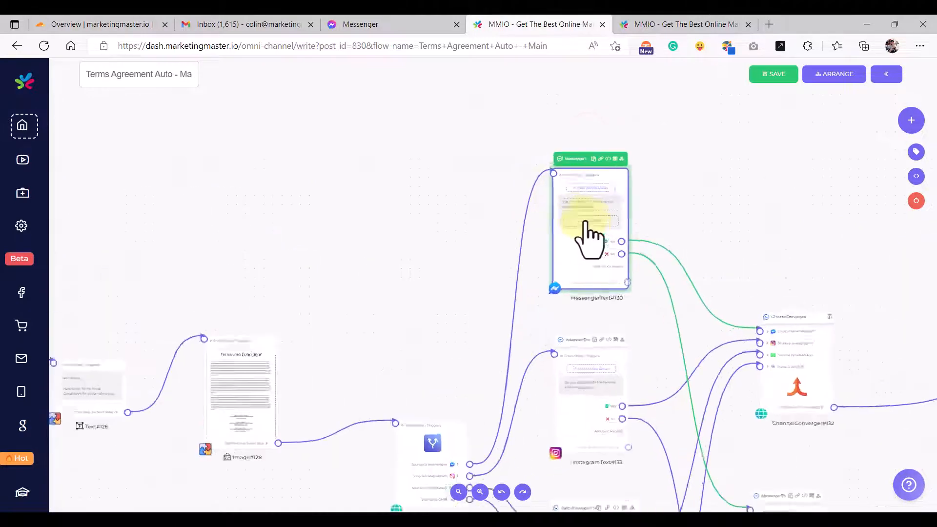
left_click(596, 227)
key("ctrl+a")
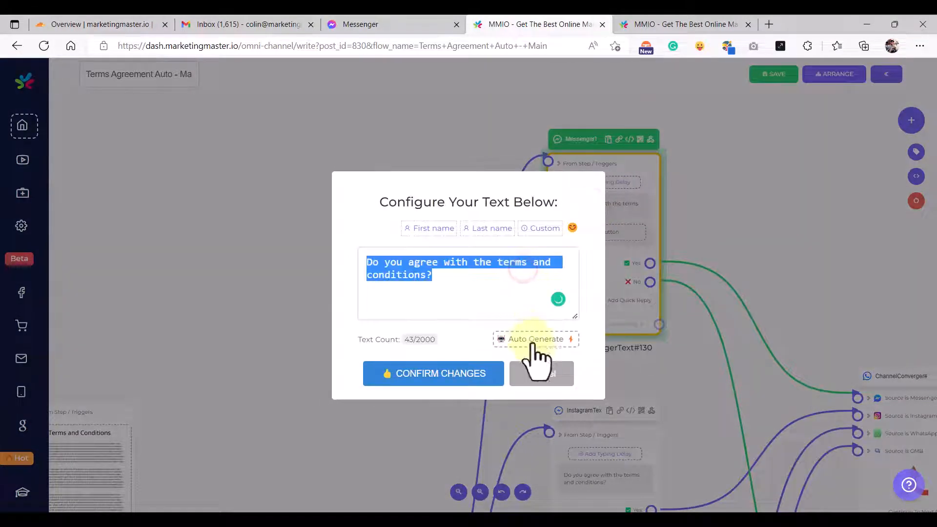
left_click(541, 375)
- Replace MessengerText#167's message in the Agree Terms Bot with the copied terms question
left_click(679, 24)
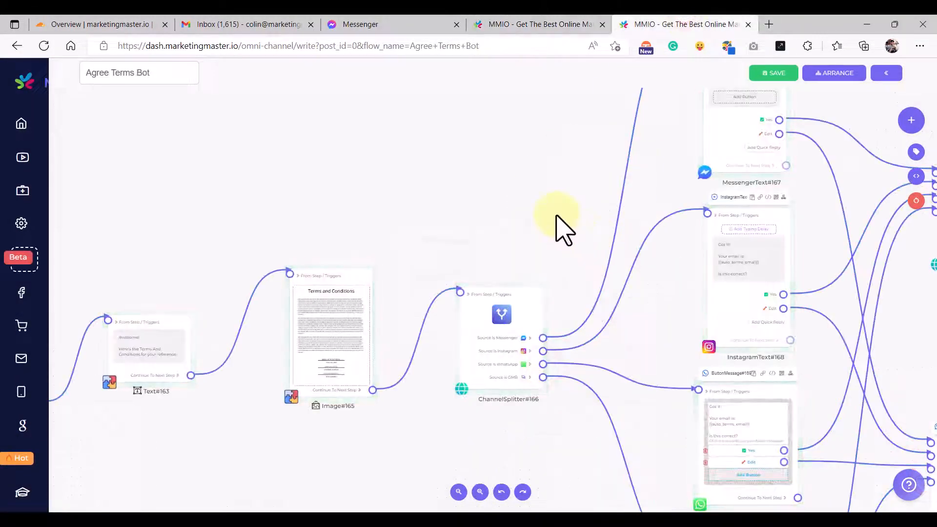
scroll(561, 224, "down", 4)
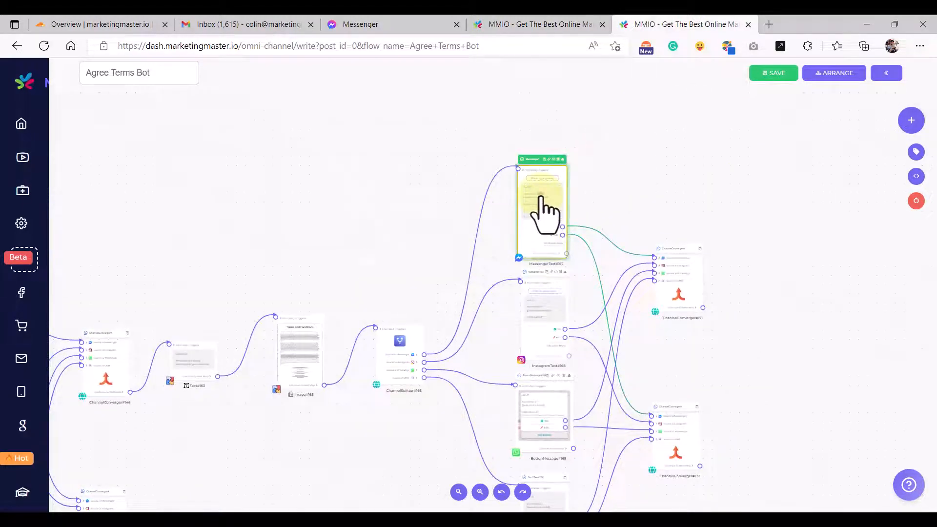
left_click(541, 211)
key("ctrl+a")
left_click(528, 373)
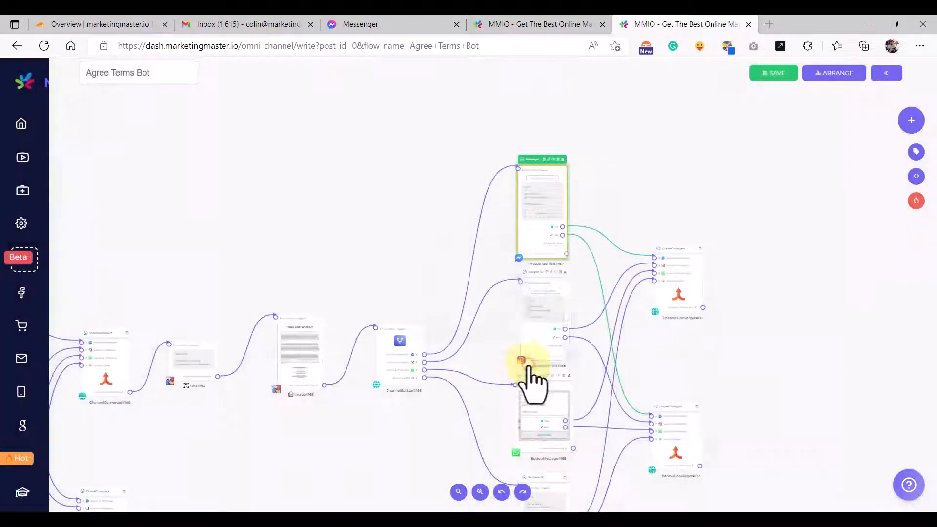
left_click(537, 211)
key("ctrl+a")
key("ctrl+v")
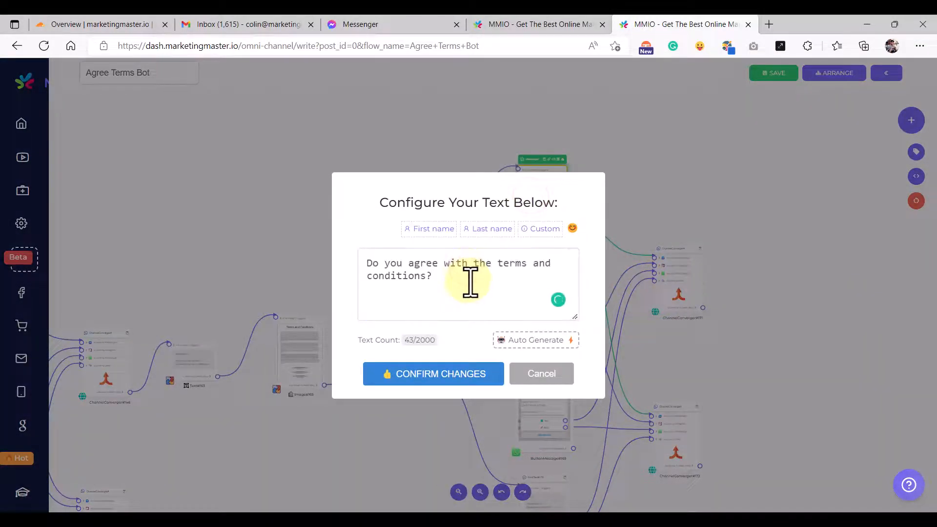
left_click(439, 388)
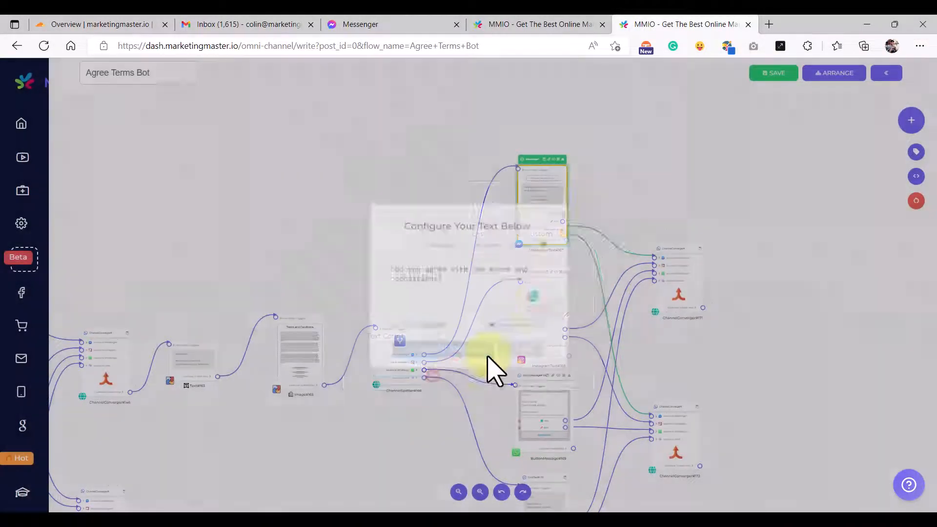
scroll(561, 234, "up", 4)
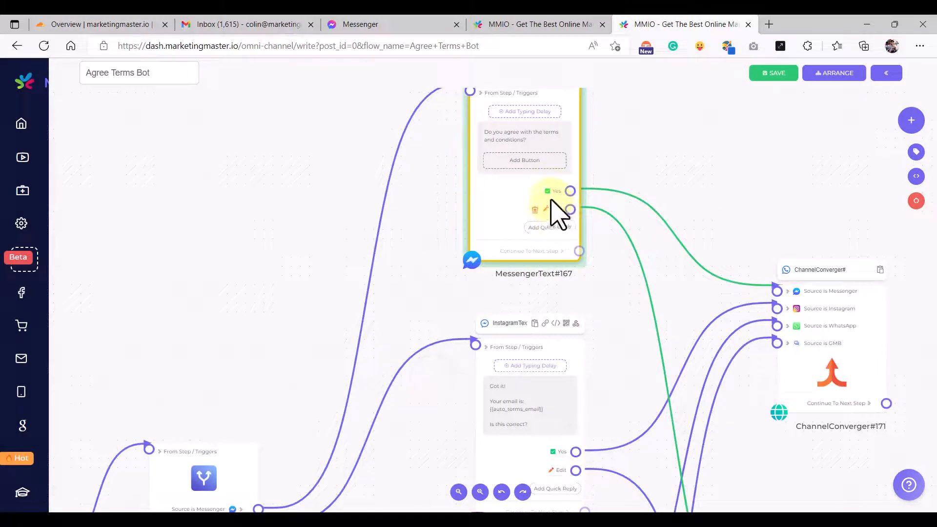
scroll(556, 214, "up", 5)
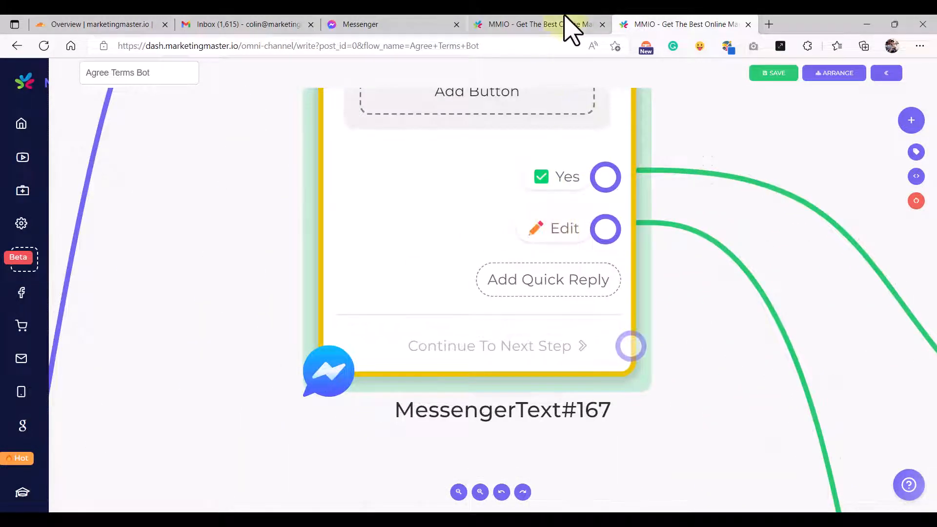
- Check the ❌ No reply text in the Terms Agreement Auto - Main flow
left_click(562, 22)
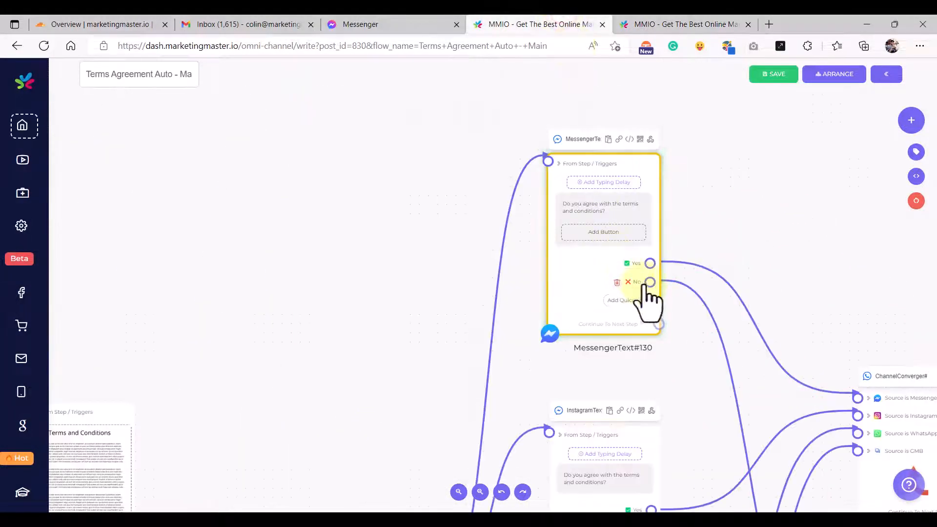
scroll(639, 298, "up", 5)
left_click(628, 280)
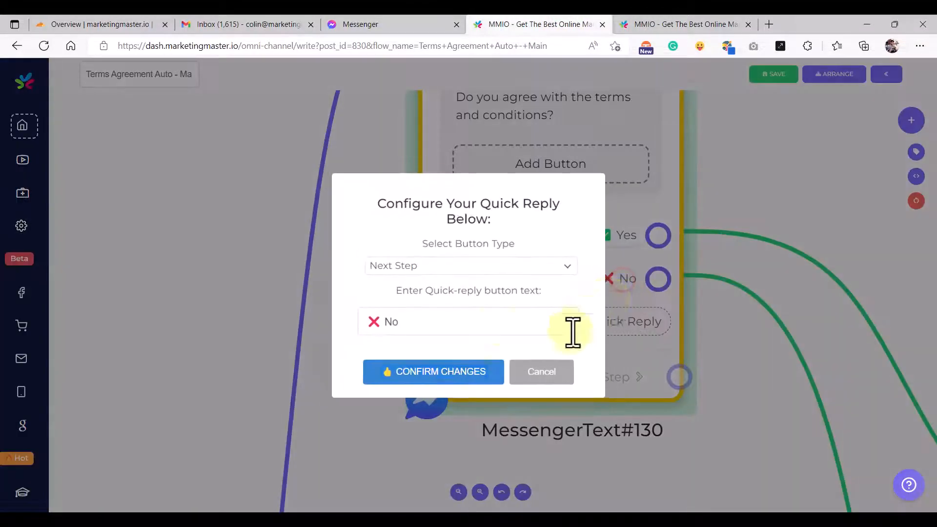
triple_click(502, 323)
left_click(540, 376)
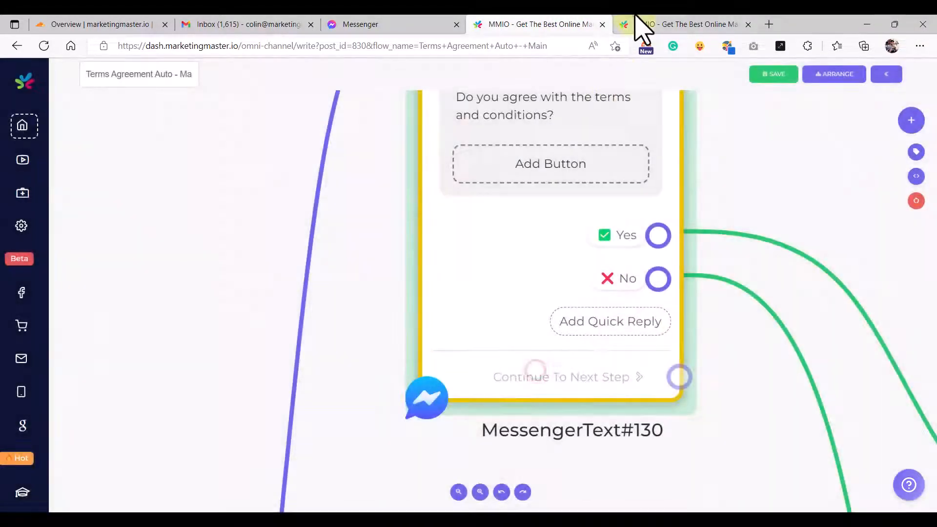
- Change the Messenger and Instagram nodes' Edit replies to ❌ No
left_click(637, 24)
left_click(567, 237)
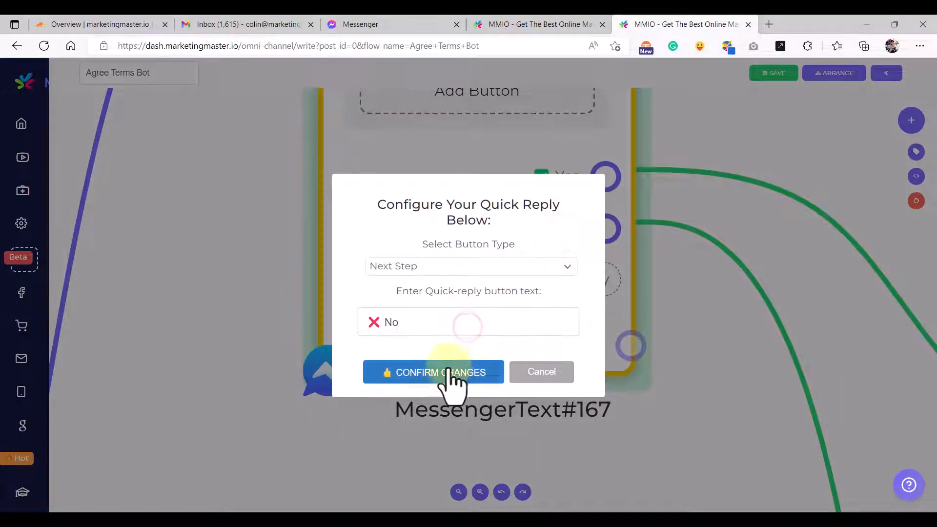
left_click(451, 376)
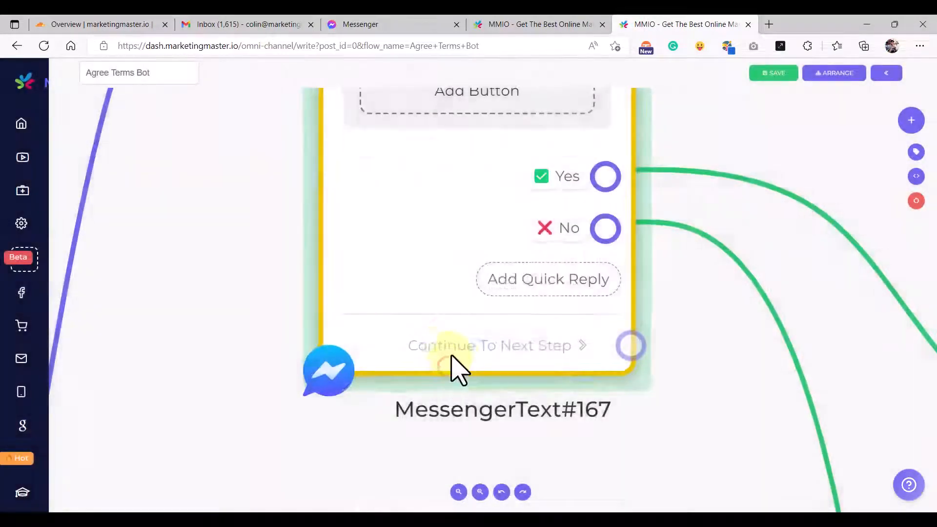
scroll(451, 366, "down", 2)
scroll(525, 409, "down", 5)
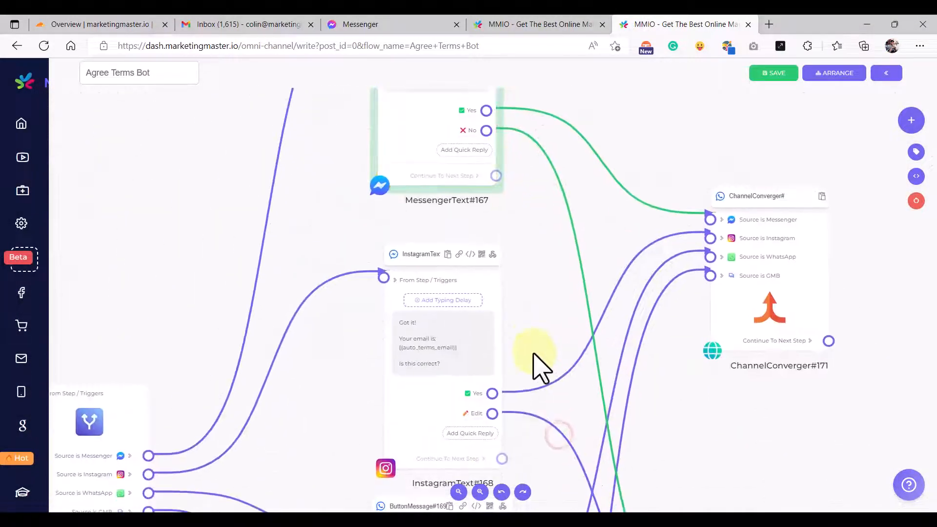
scroll(483, 293, "up", 3)
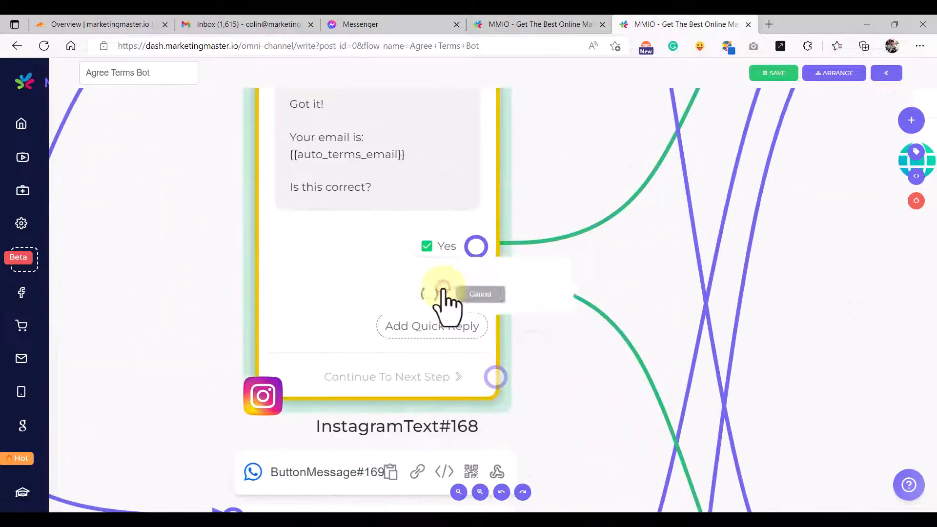
left_click(446, 300)
left_click(446, 375)
- Change the WhatsApp button and GMB suggestion from Edit to ❌ No
scroll(485, 387, "down", 2)
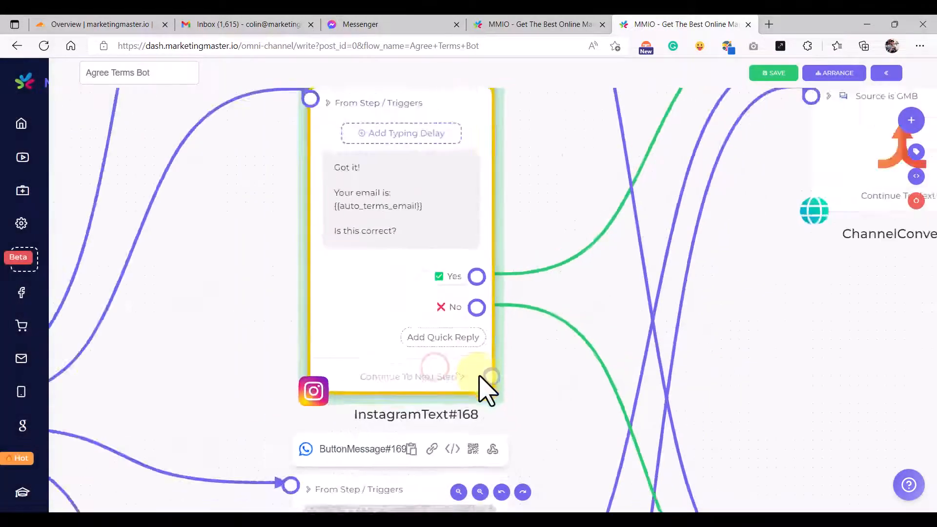
scroll(508, 202, "down", 4)
scroll(414, 300, "up", 3)
left_click(417, 302)
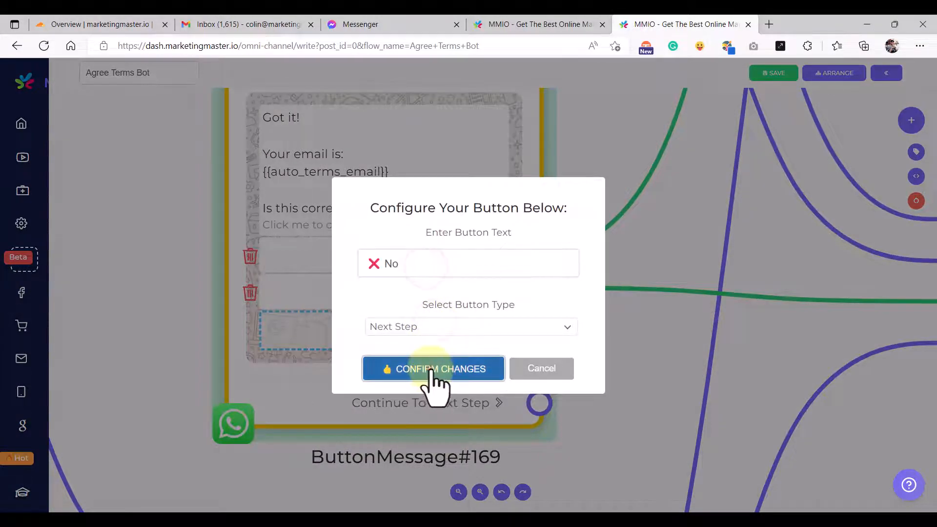
left_click(435, 372)
scroll(477, 404, "down", 3)
scroll(508, 349, "down", 3)
scroll(461, 373, "up", 3)
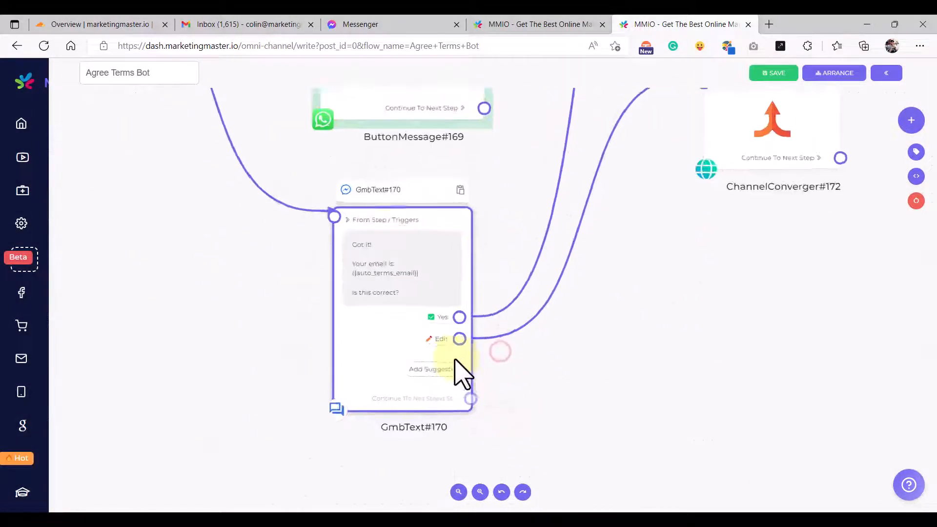
scroll(461, 373, "up", 3)
left_click(428, 327)
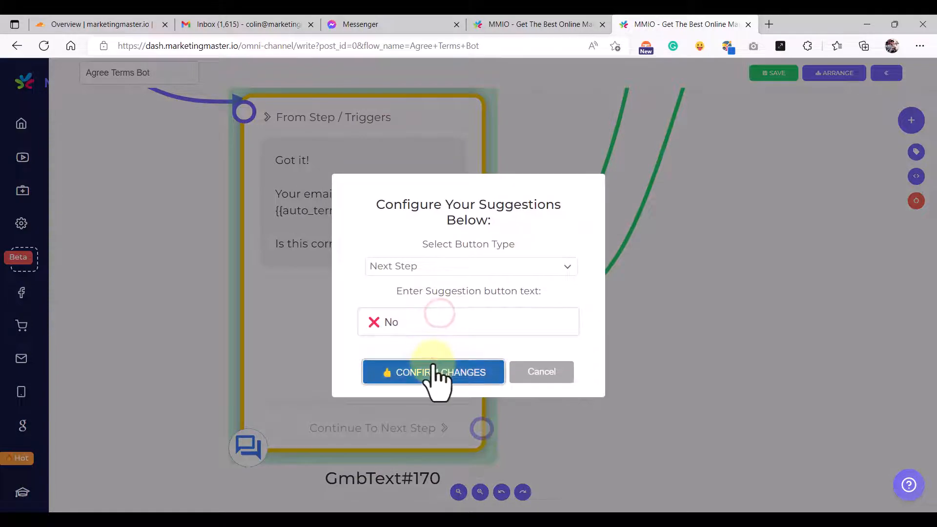
left_click(434, 373)
scroll(493, 207, "down", 3)
left_click_drag(477, 137, 506, 390)
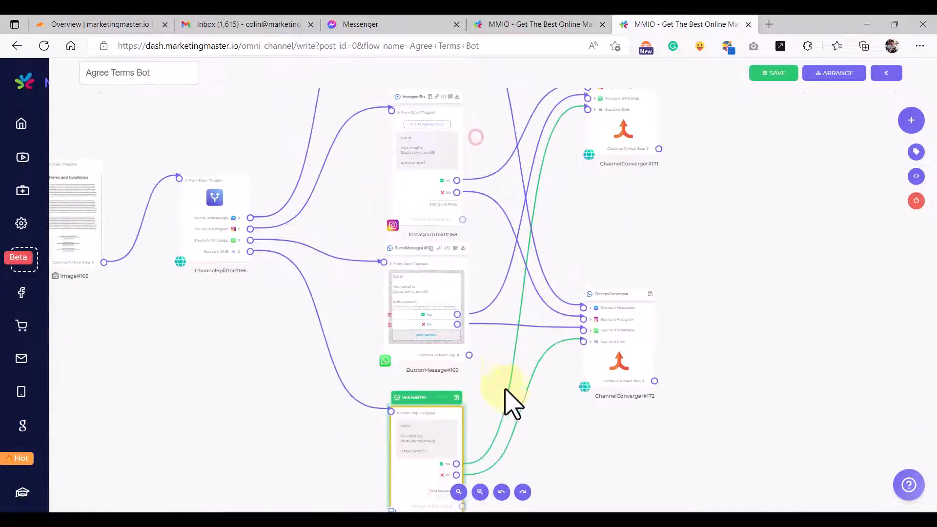
- Copy the Messenger question text and paste it into the Instagram message, confirming the change
left_click_drag(496, 206, 491, 308)
scroll(430, 224, "up", 3)
left_click(431, 224)
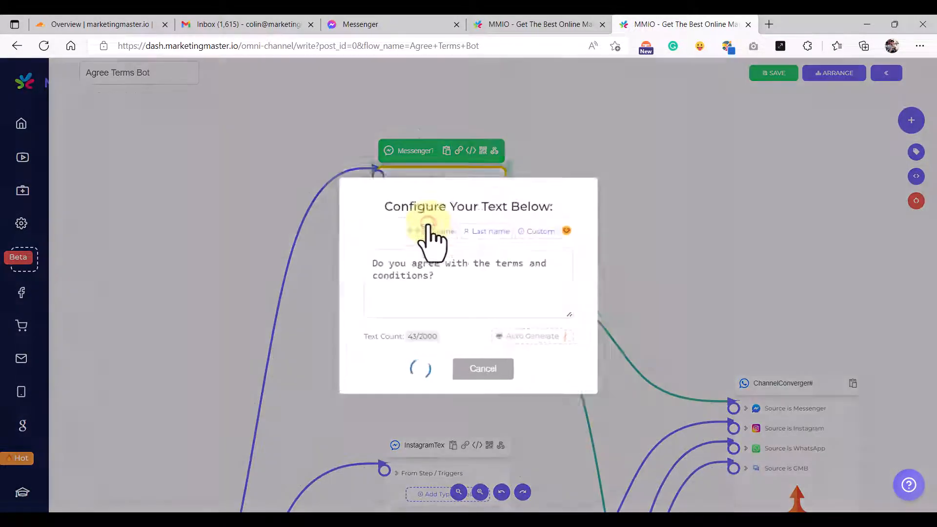
left_click(445, 375)
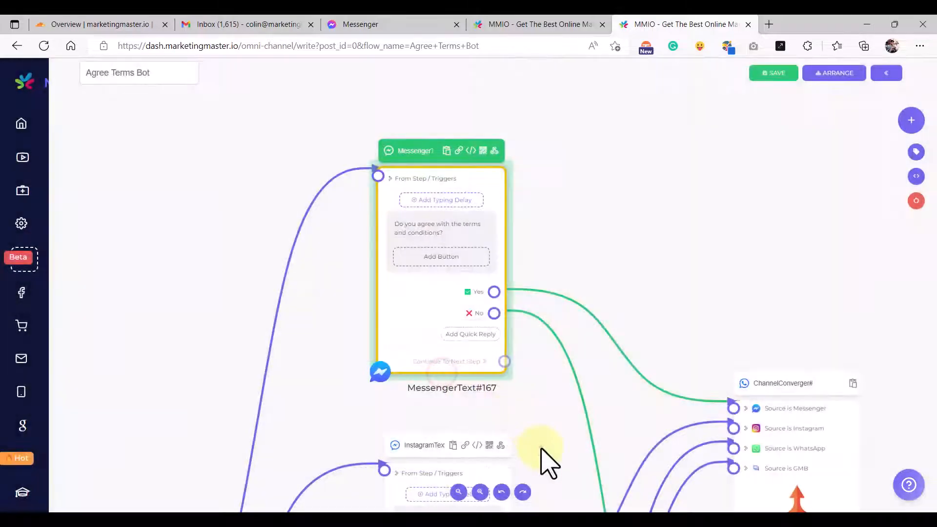
left_click_drag(548, 460, 507, 318)
left_click(429, 337)
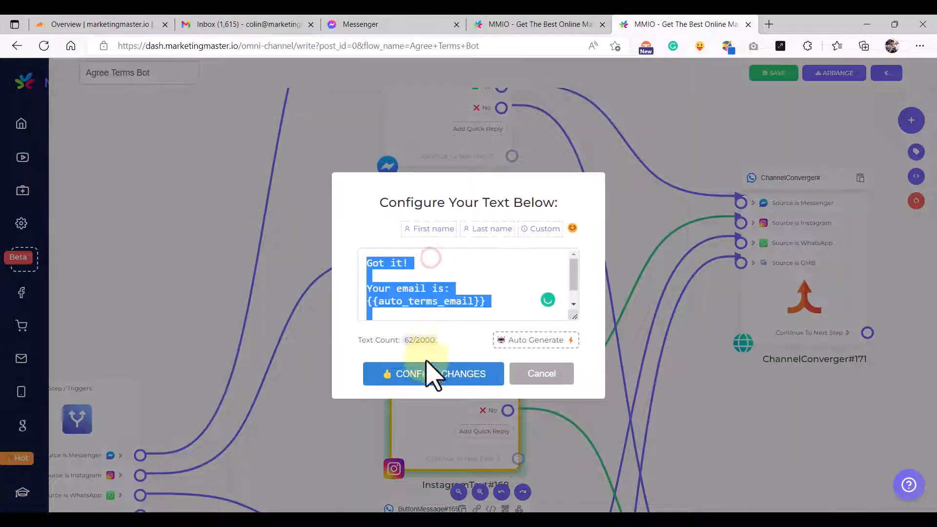
left_click(432, 376)
- Replace the WhatsApp message body with 'Do you agree with the terms and conditions?'
left_click_drag(737, 470, 494, 302)
left_click(414, 298)
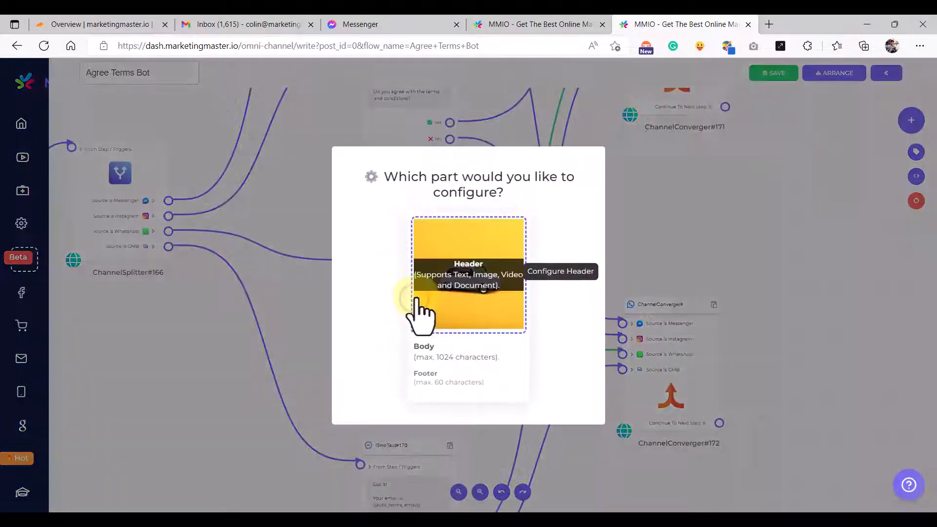
left_click(446, 352)
left_click(448, 383)
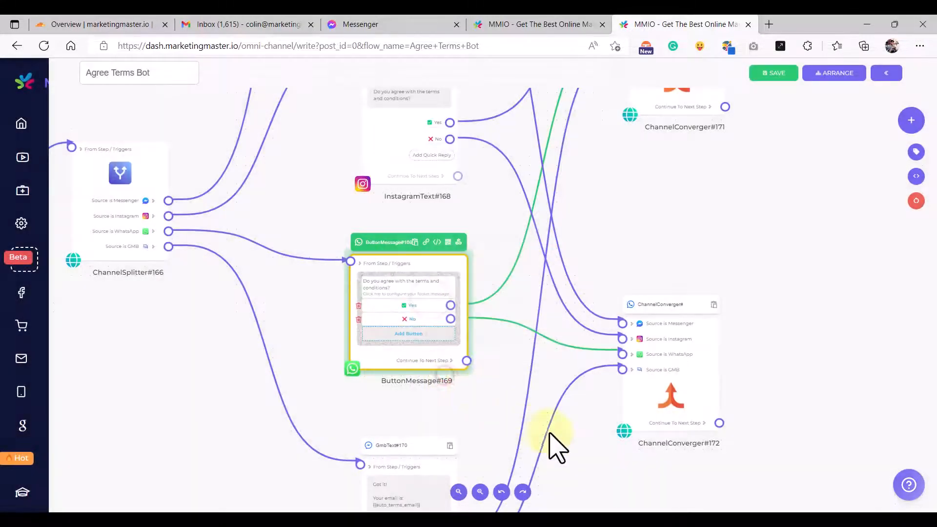
- Replace the GMB message text with the same terms question, then view the whole flow
left_click_drag(554, 445, 579, 236)
scroll(385, 278, "up", 3)
left_click(386, 278)
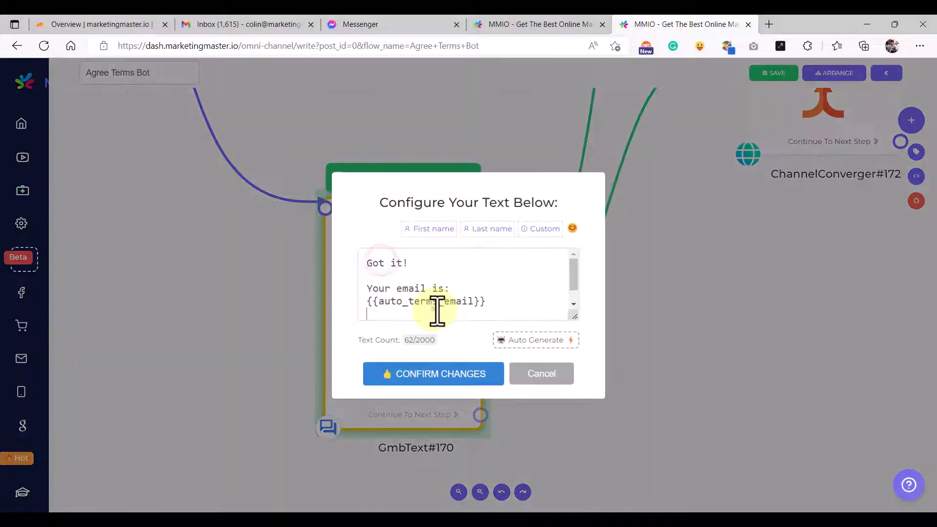
left_click(438, 378)
scroll(456, 341, "down", 5)
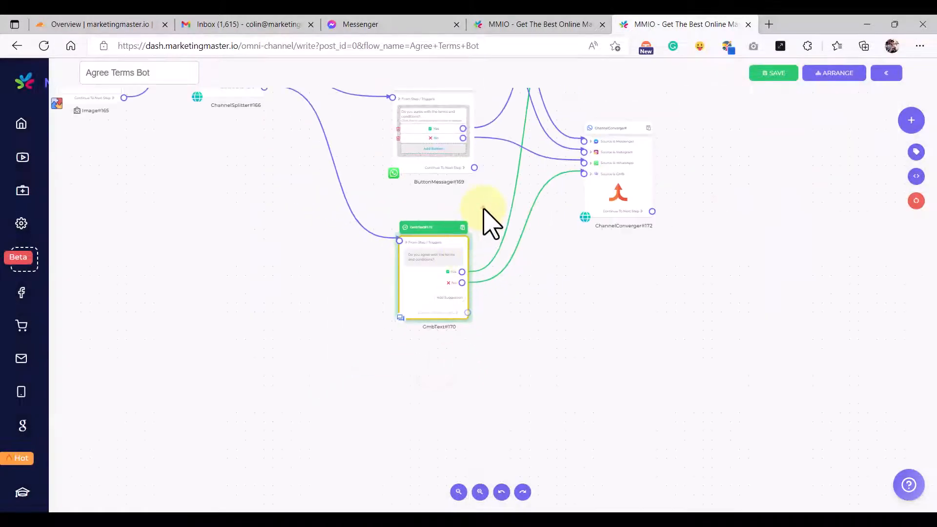
left_click_drag(487, 220, 488, 343)
scroll(490, 297, "down", 3)
left_click_drag(607, 251, 577, 314)
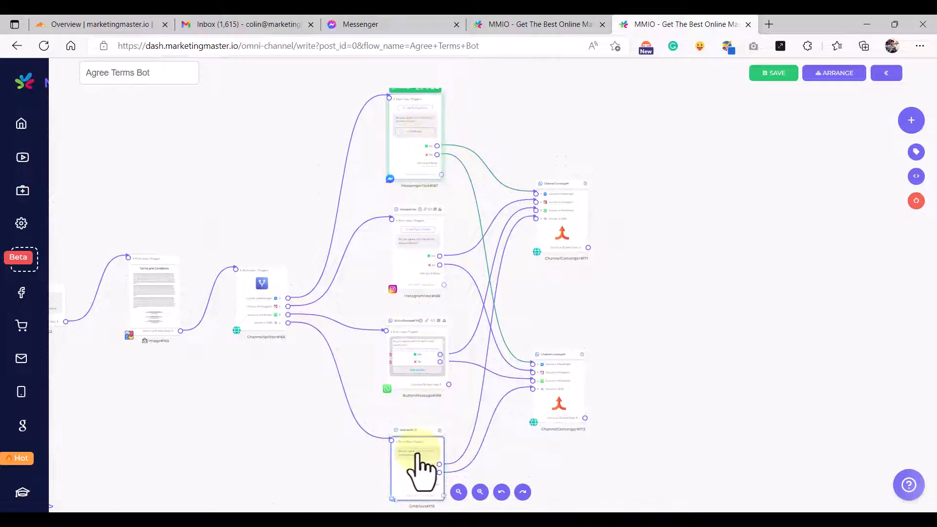
- Select the four channel question nodes and their two convergers and copy them
scroll(420, 313, "down", 3)
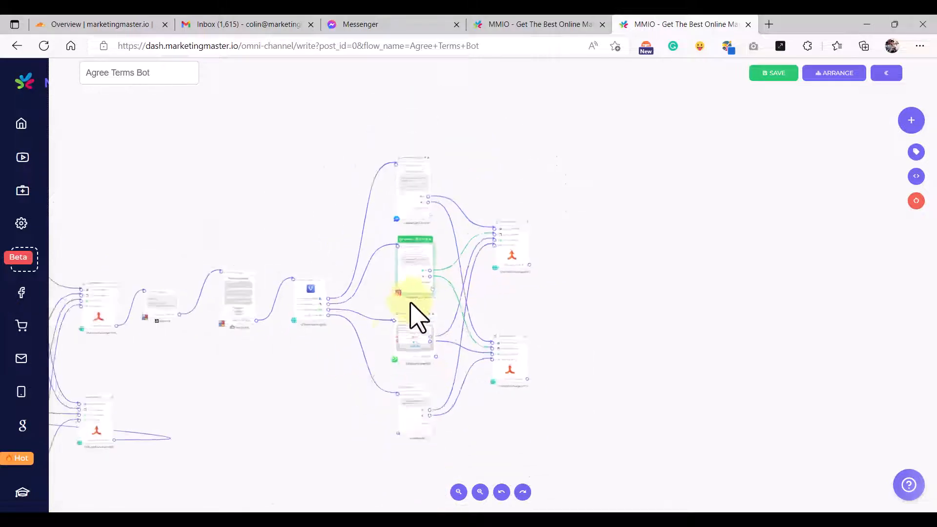
scroll(432, 346, "up", 5)
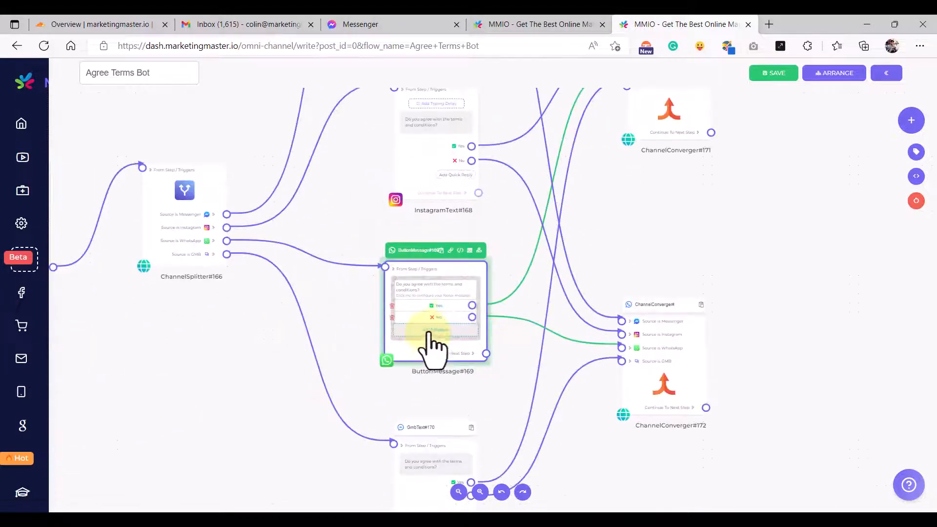
scroll(450, 326, "down", 5)
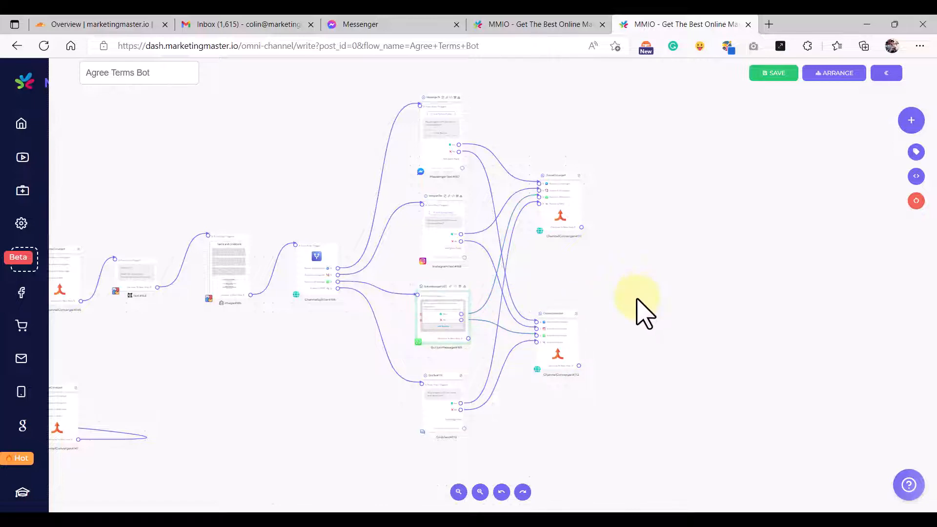
scroll(644, 312, "down", 2)
left_click_drag(661, 345, 604, 267)
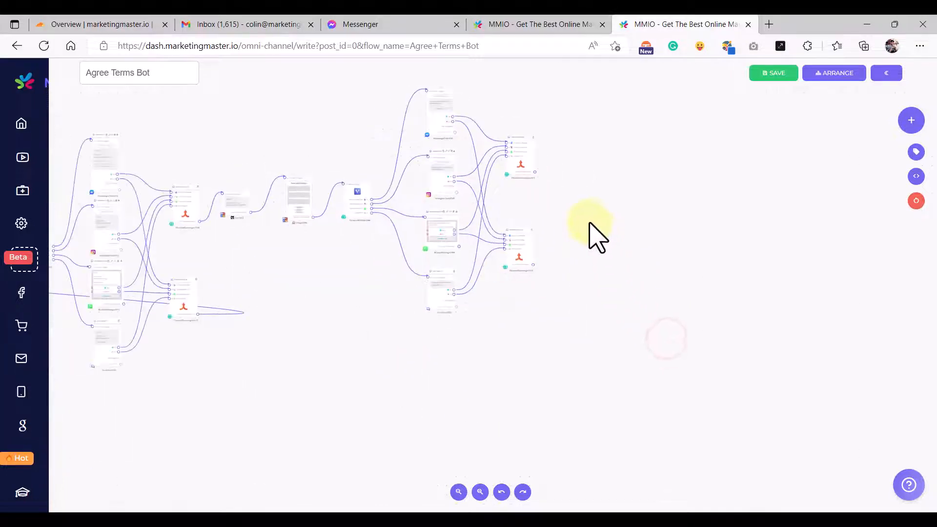
left_click_drag(589, 222, 534, 267)
left_click_drag(329, 136, 575, 435)
left_click(336, 184)
left_click_drag(316, 152, 661, 466)
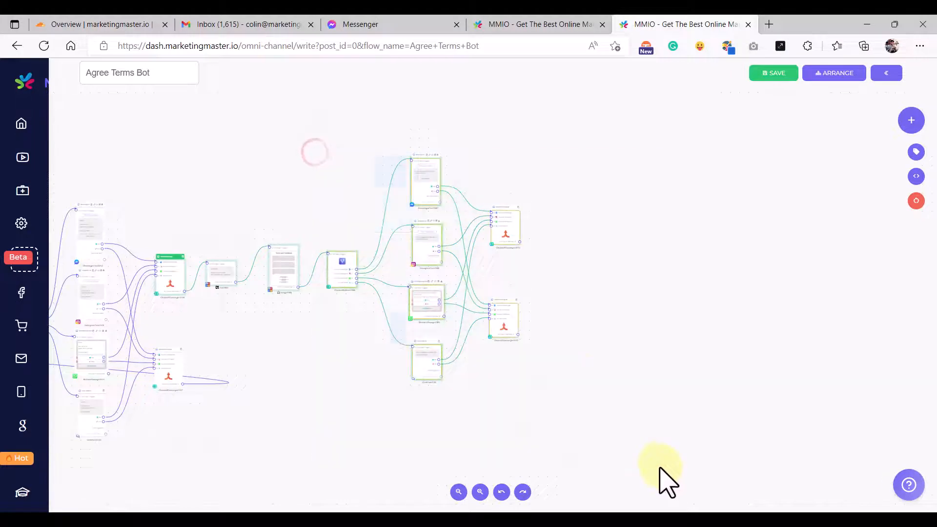
left_click(620, 384)
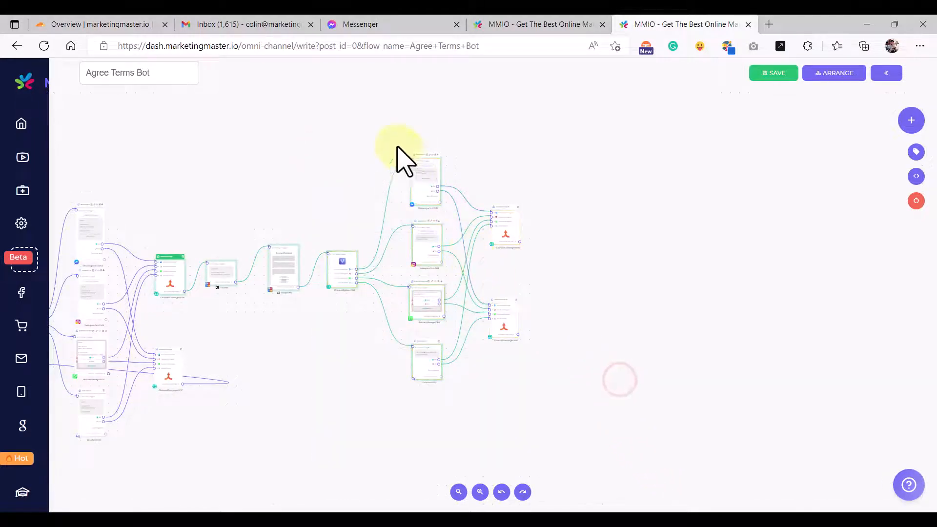
left_click_drag(393, 141, 629, 483)
key("ctrl+c")
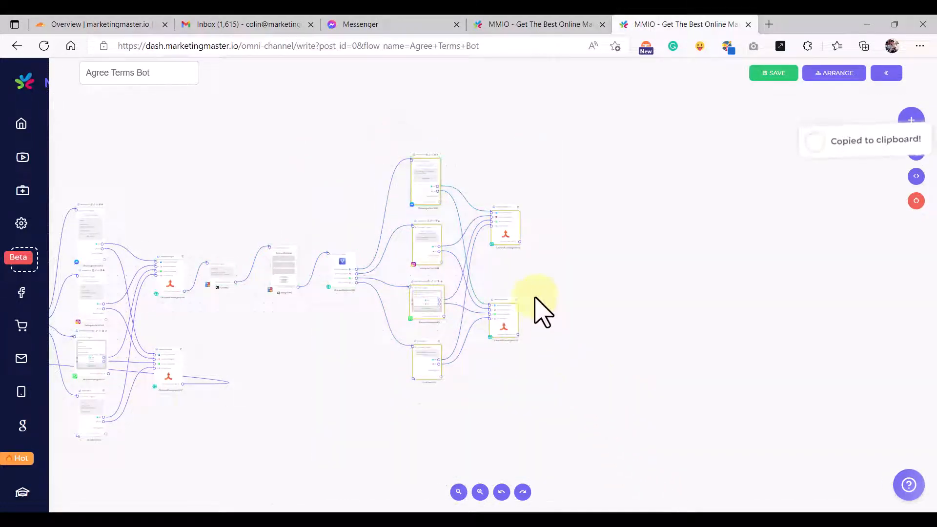
- Paste the six copied nodes and place them to the right of the convergers
left_click(563, 251)
left_click_drag(367, 138, 684, 481)
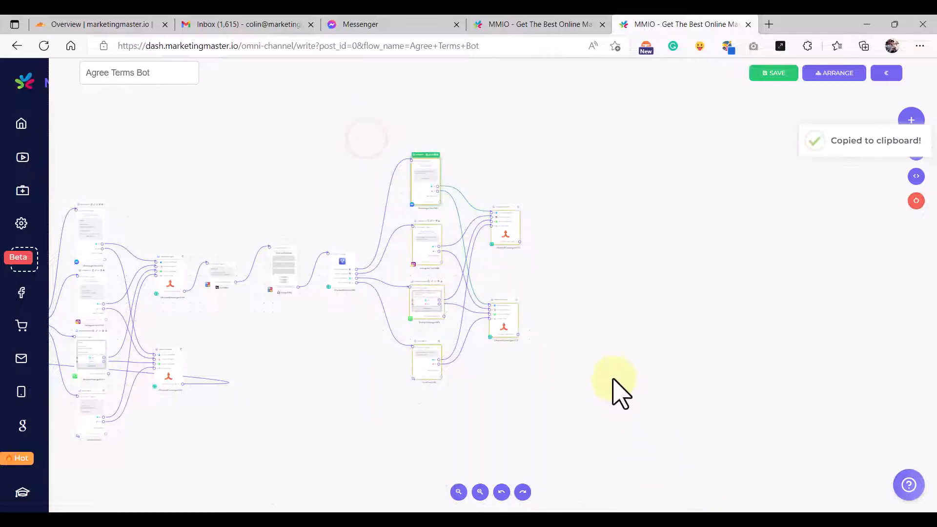
left_click_drag(610, 376, 556, 338)
key("ctrl+v")
left_click_drag(473, 146, 672, 488)
left_click_drag(506, 277, 464, 341)
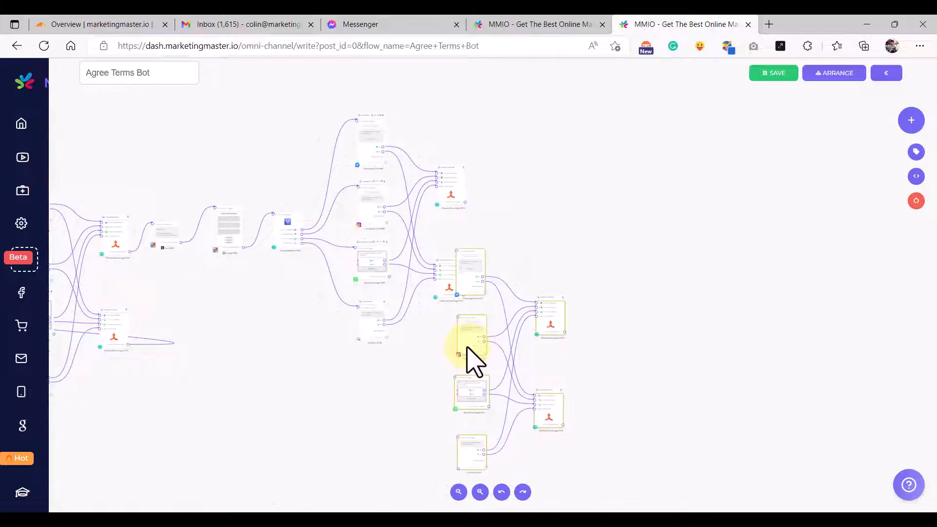
- Delete the extra ChannelConverger#172 node
scroll(438, 285, "up", 3)
scroll(438, 288, "up", 3)
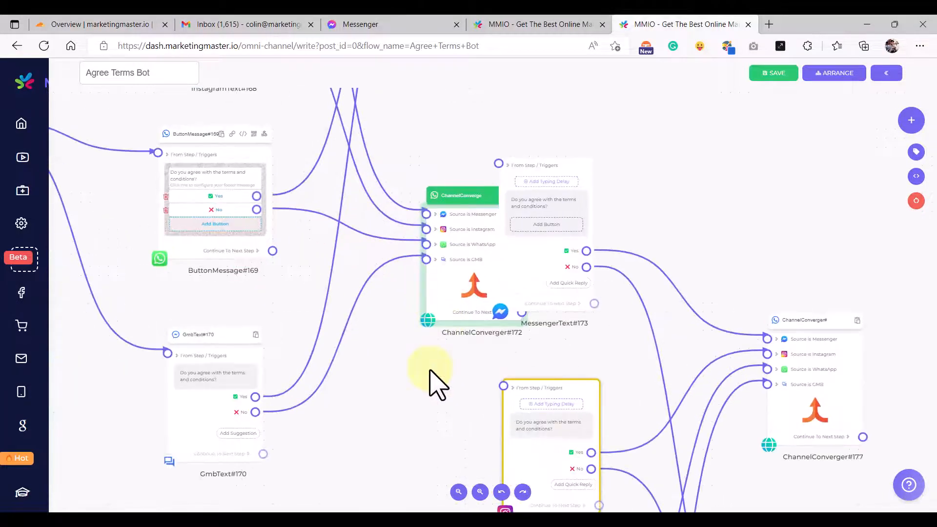
left_click(429, 369)
left_click_drag(454, 315, 433, 328)
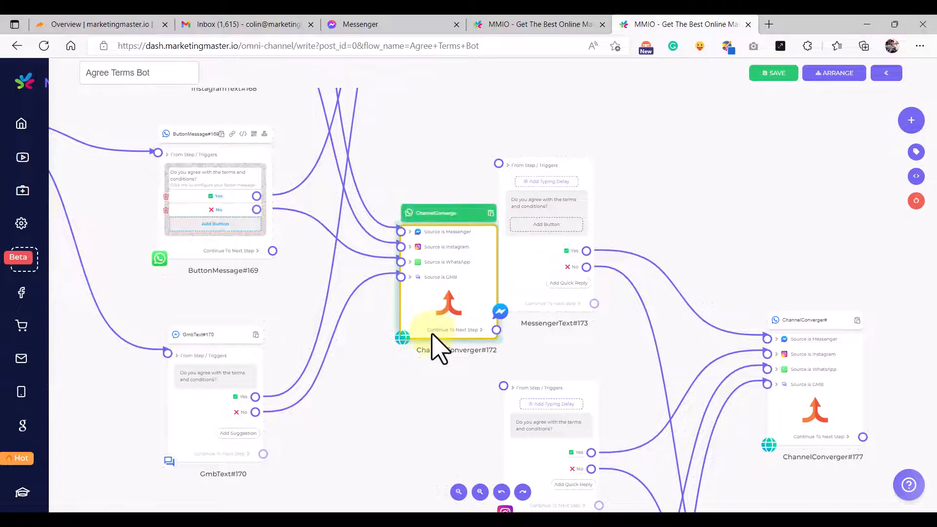
right_click(453, 331)
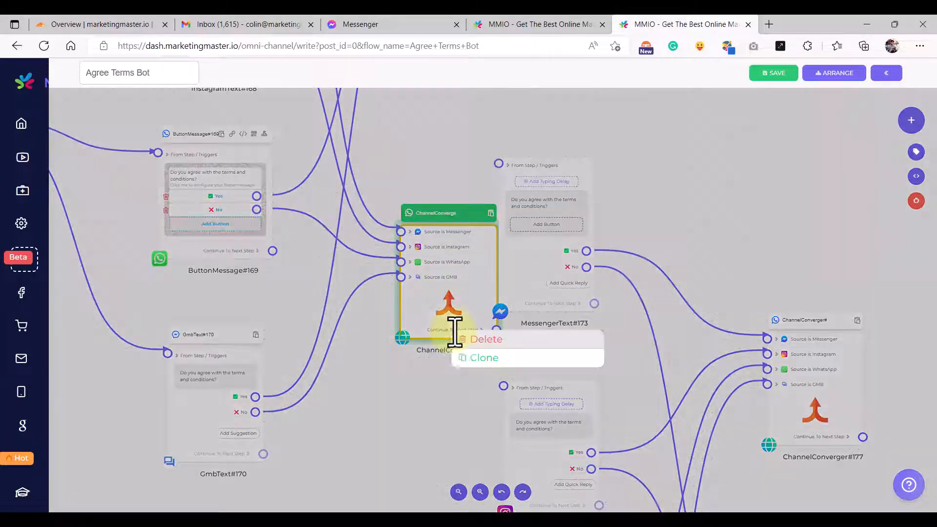
left_click(466, 342)
- Connect the Messenger question's No reply to MessengerText#173
scroll(450, 254, "down", 5)
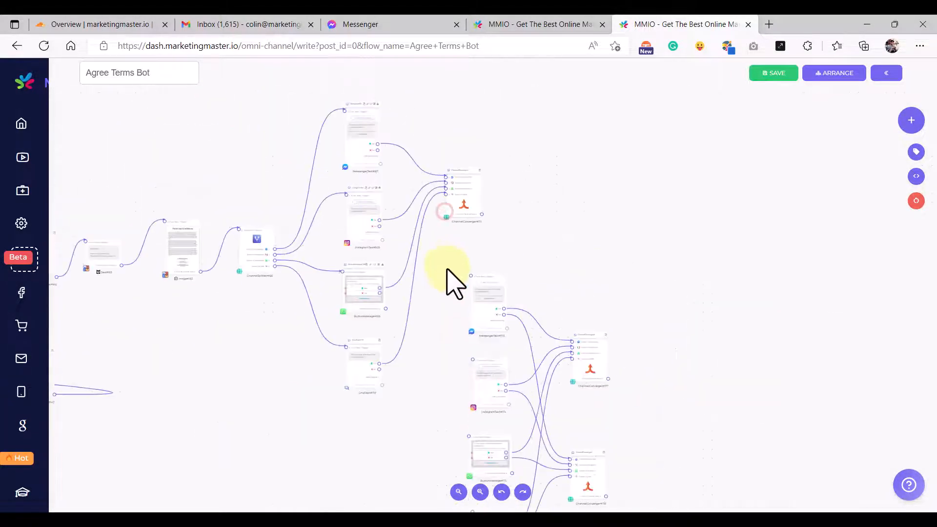
scroll(391, 166, "up", 3)
left_click(366, 171)
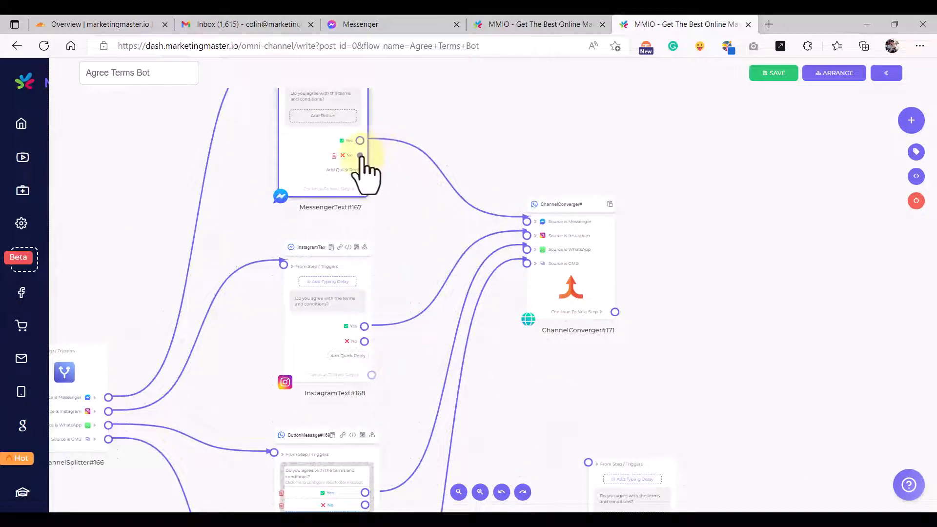
scroll(592, 419, "down", 3)
scroll(590, 439, "up", 5)
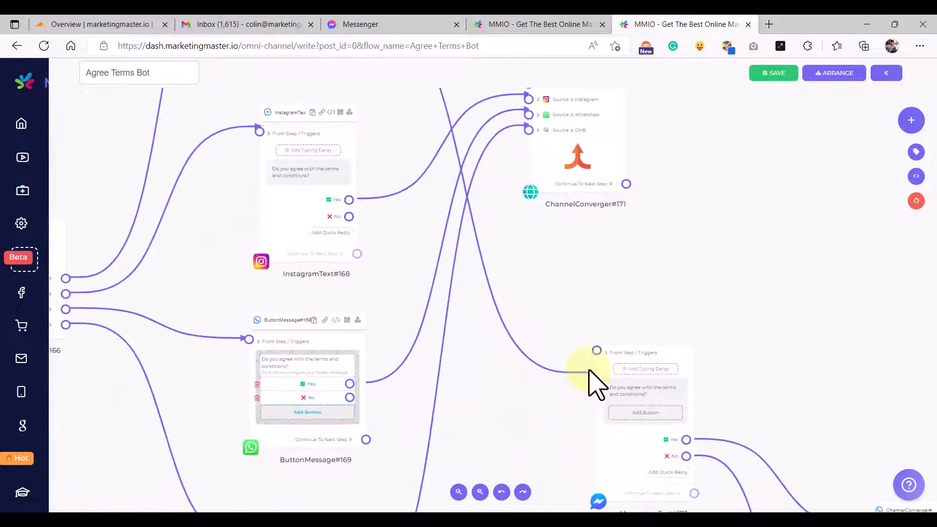
left_click(593, 383)
- Connect the WhatsApp No reply to ButtonMessage#175 and GMB's No reply to GmbText#176
left_click_drag(533, 397, 446, 288)
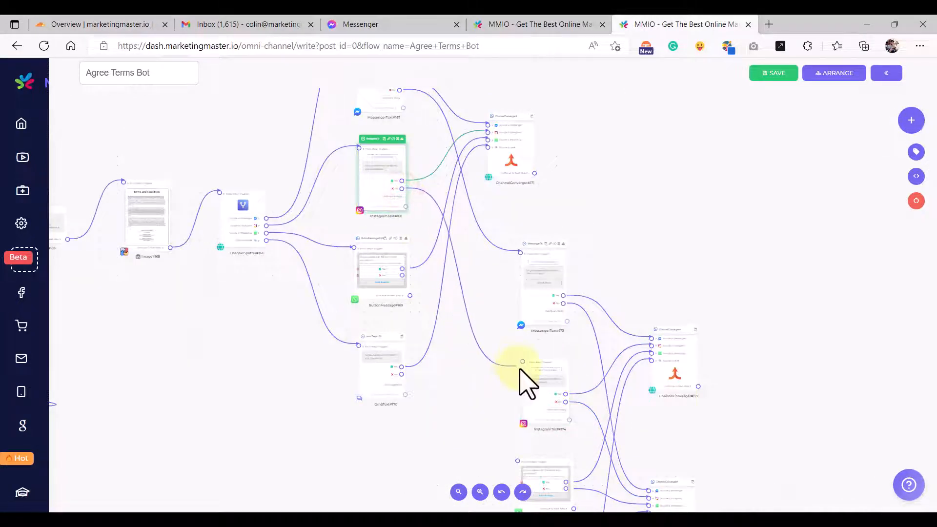
scroll(520, 370, "up", 3)
scroll(526, 355, "down", 5)
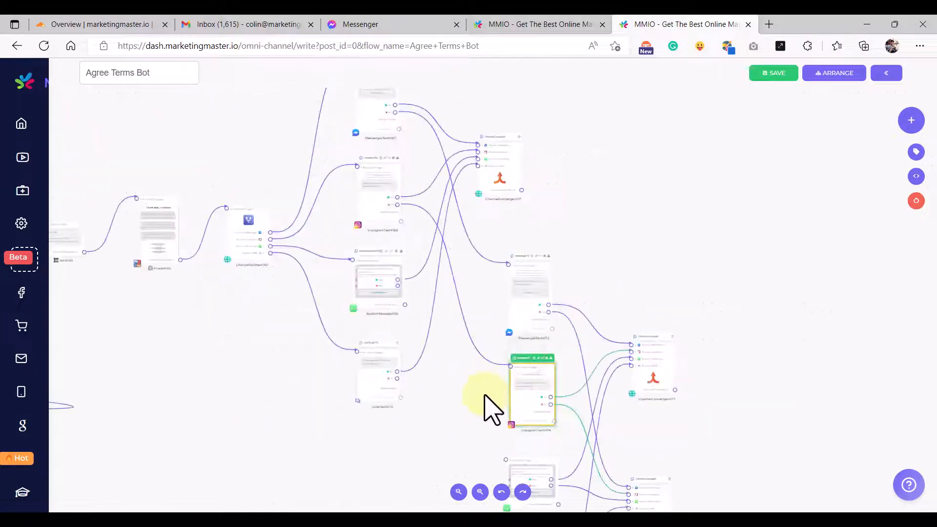
left_click_drag(487, 397, 460, 299)
left_click(371, 198)
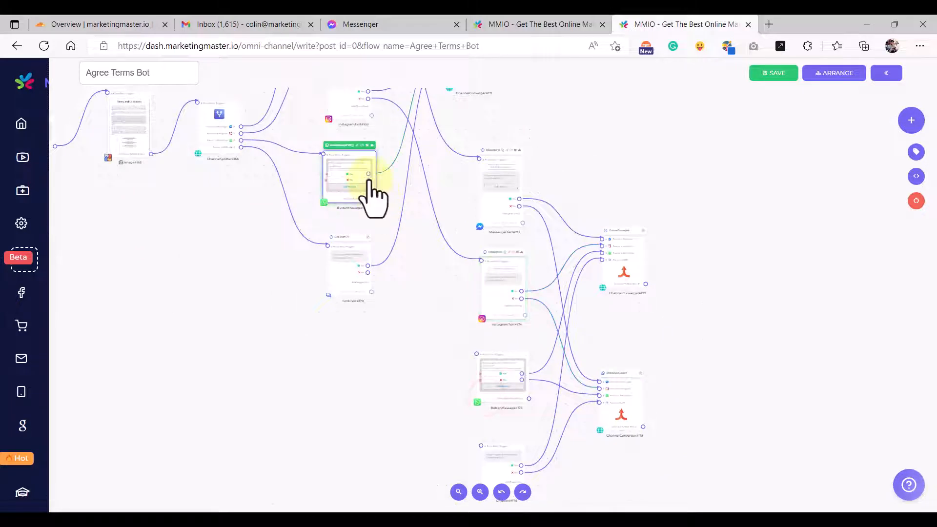
left_click(476, 354)
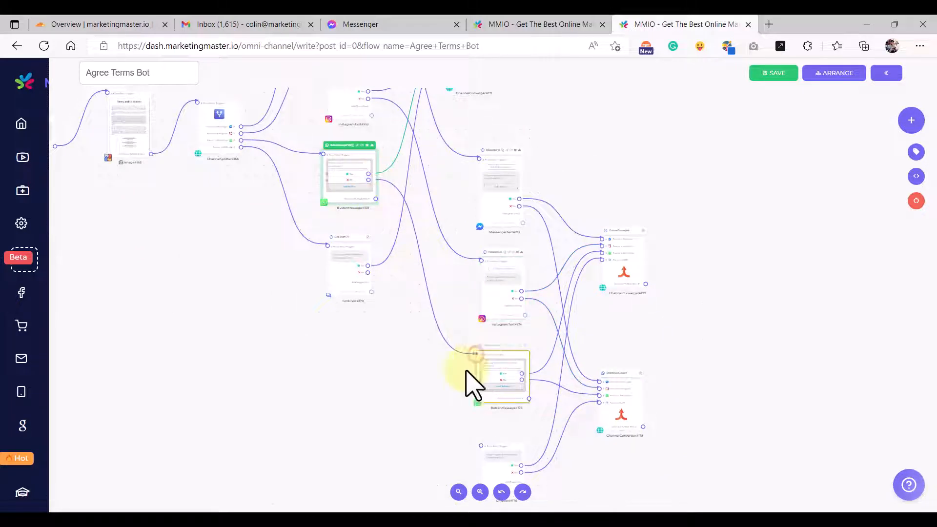
left_click_drag(443, 408, 419, 313)
left_click_drag(350, 204, 453, 376)
left_click(463, 378)
scroll(454, 350, "down", 5)
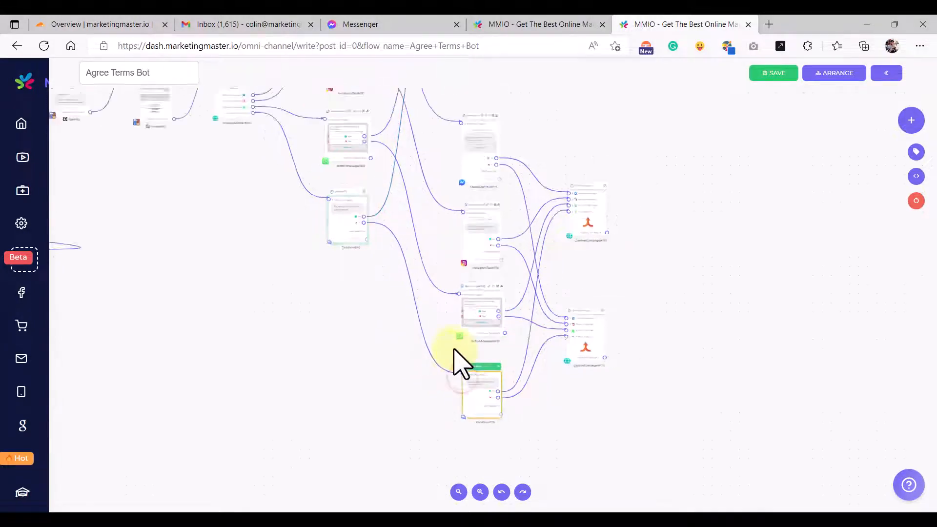
- In the Terms Agreement Auto flow, open InstagramText#169's 'Sorry to hear' message text
left_click(534, 25)
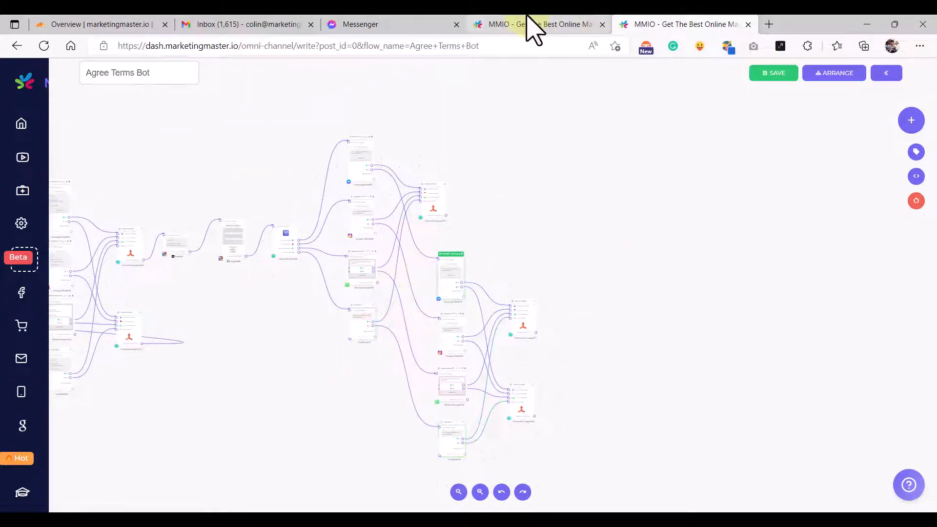
scroll(675, 309, "down", 11)
left_click_drag(542, 339, 361, 184)
left_click_drag(711, 339, 595, 147)
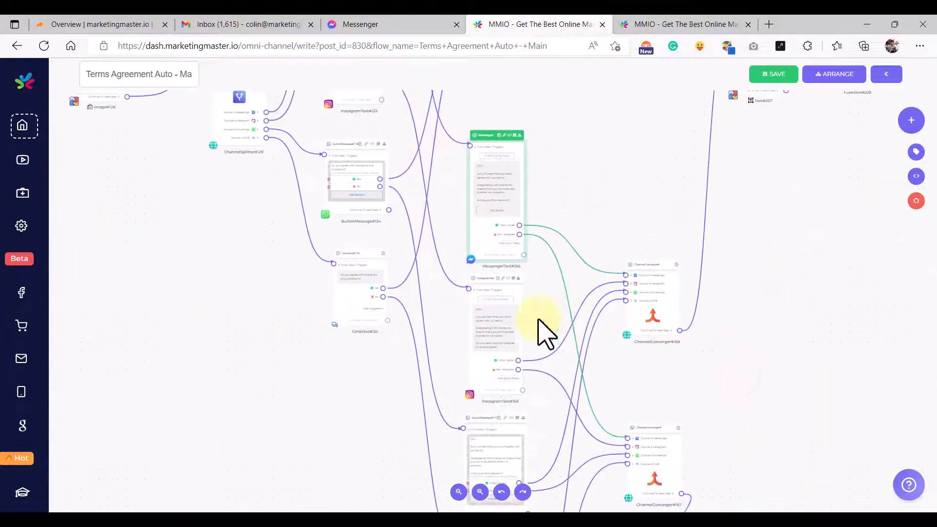
left_click(497, 341)
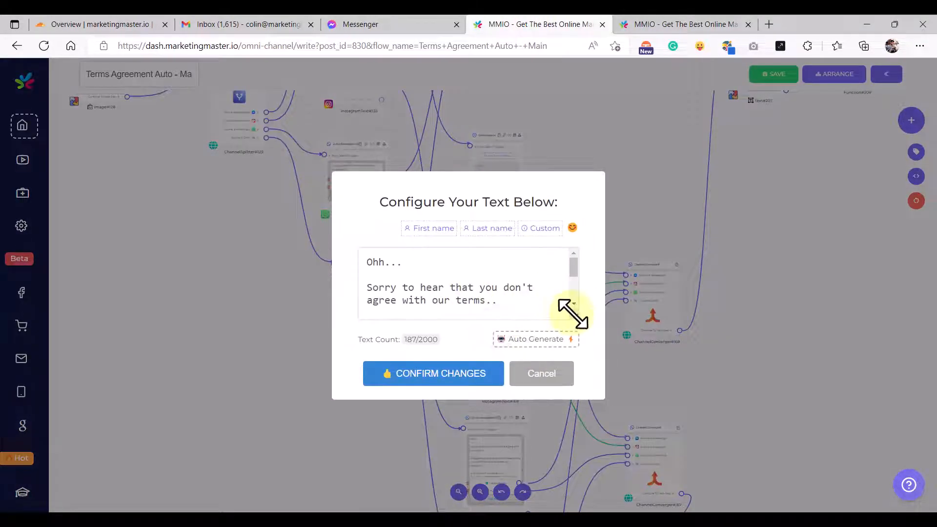
- Copy the full 'Sorry to hear that you don't agree' message from InstagramText#169
left_click_drag(569, 314, 580, 390)
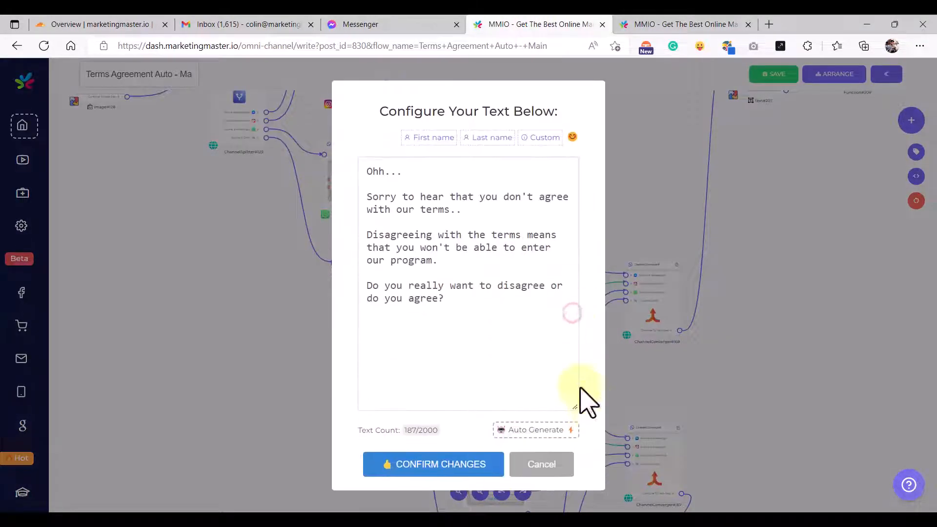
left_click(498, 215)
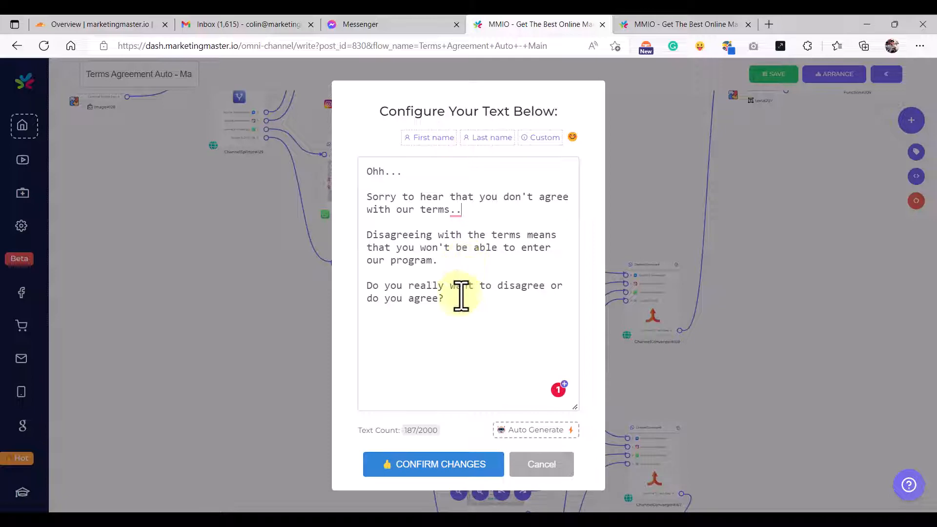
key("ctrl+a")
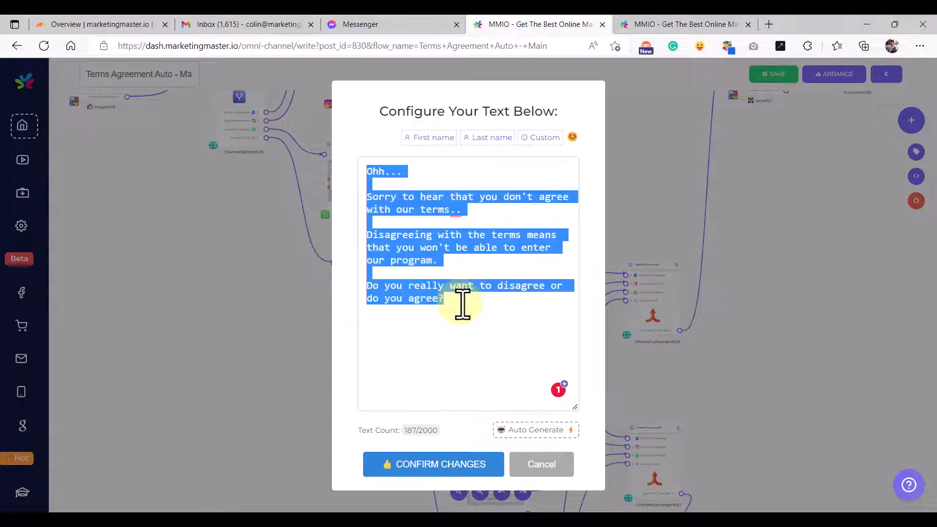
left_click(468, 468)
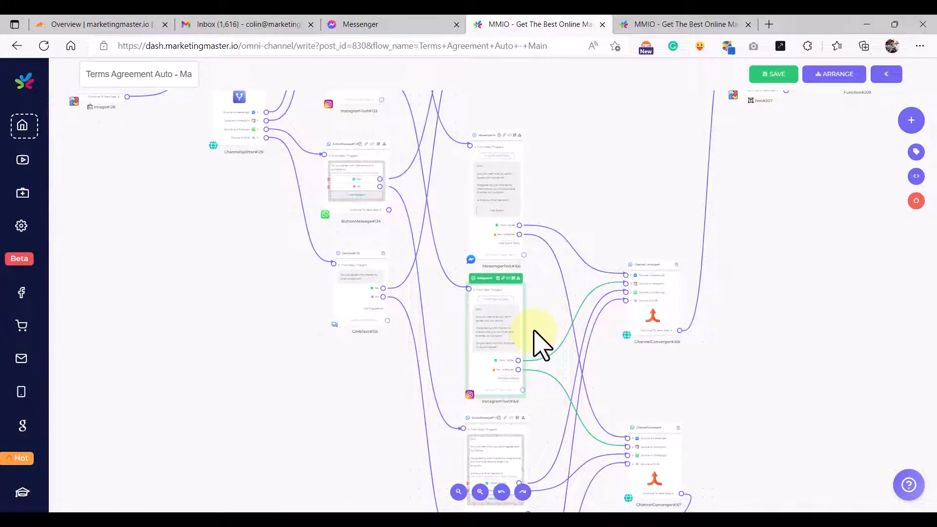
- In Agree Terms Bot, replace MessengerText#173 and InstagramText#174 text with the Sorry message
left_click(669, 31)
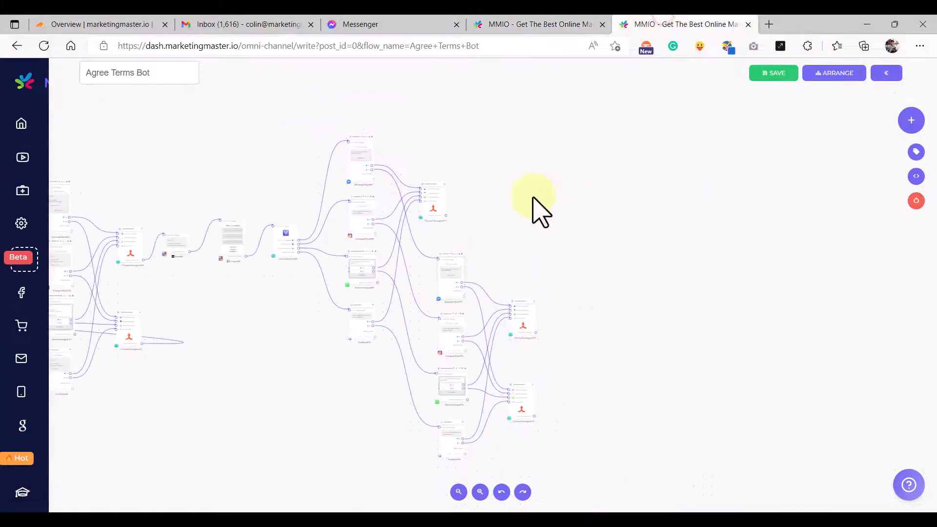
scroll(525, 227, "up", 5)
left_click(429, 270)
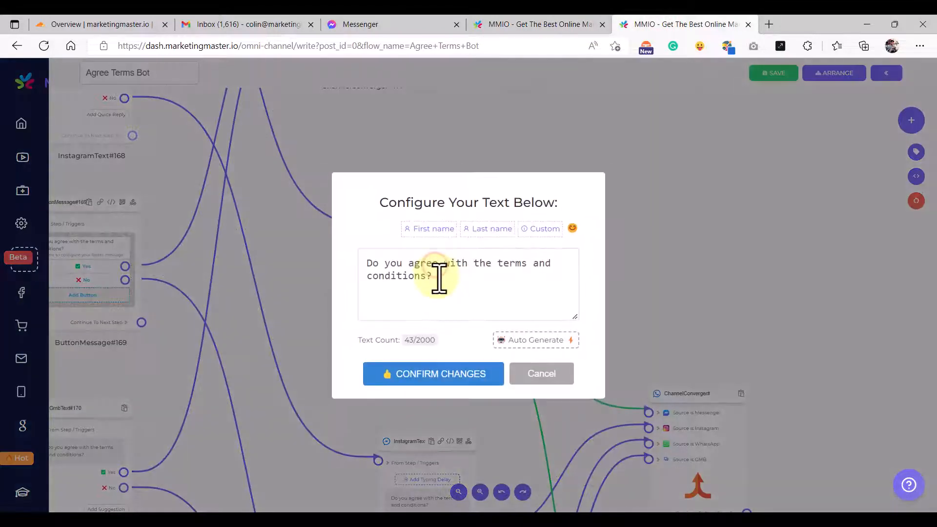
triple_click(439, 277)
key("ctrl+v")
left_click(459, 373)
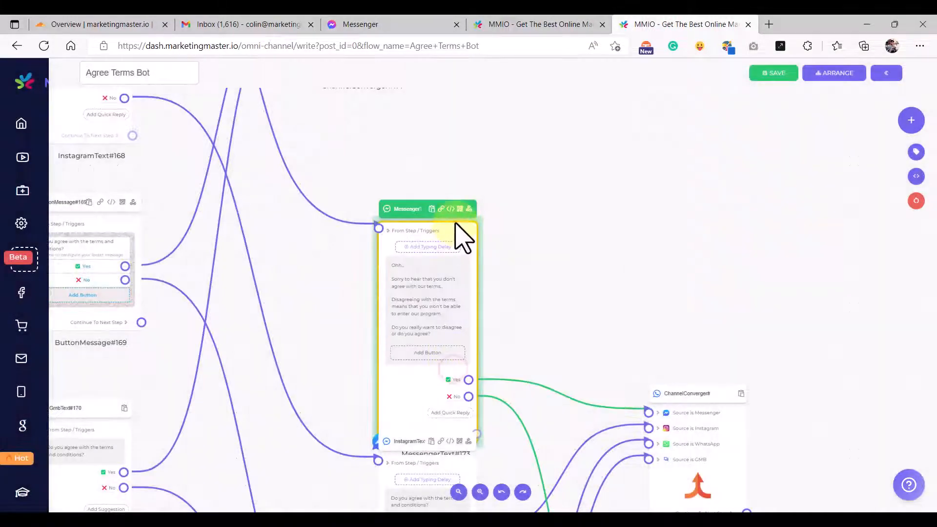
scroll(490, 229, "down", 3)
left_click_drag(564, 264, 554, 145)
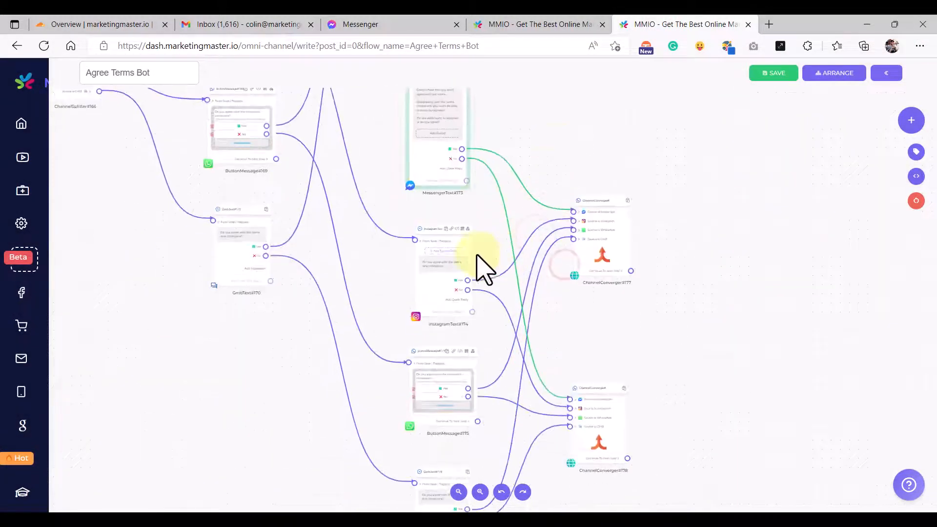
left_click(469, 243)
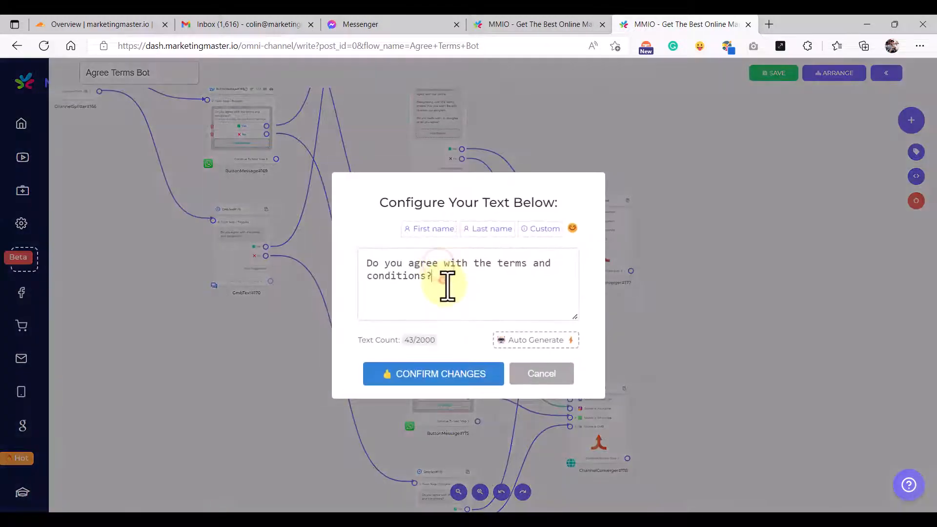
triple_click(445, 285)
type("Sorry to hear that you don't agree with our terms.  Disagreeing with the terms means that you won't be able to enter our program.  Do you really want to disagree or do you agree?")
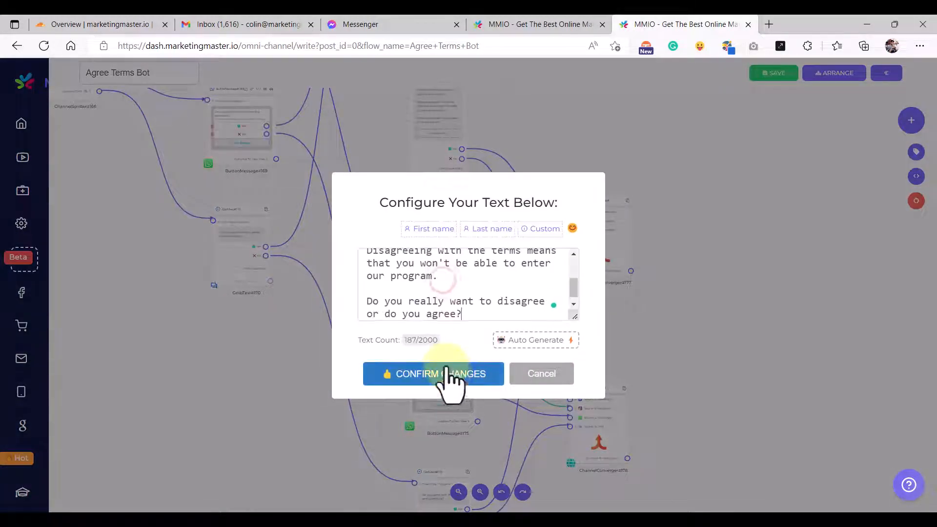
left_click(445, 376)
- Replace ButtonMessage#175's body and GmbText#176's text with the Sorry message
left_click_drag(701, 353, 726, 168)
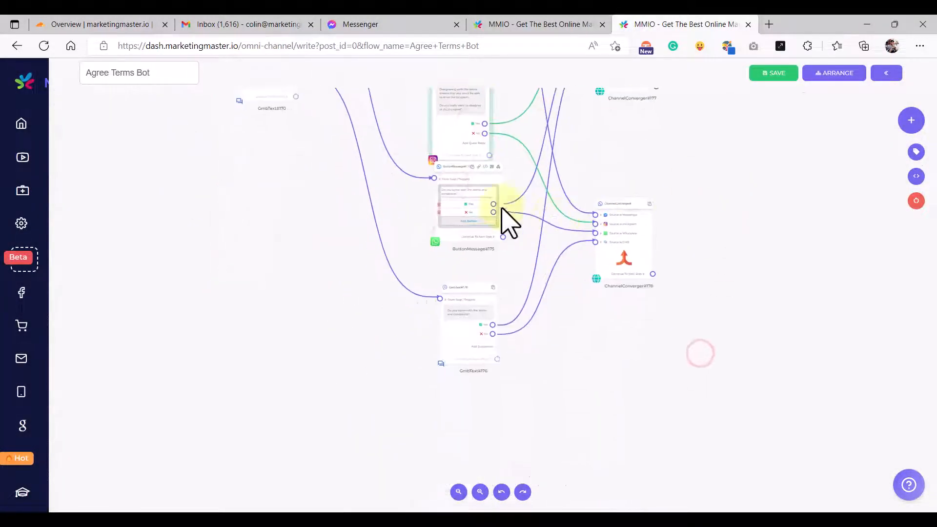
left_click(464, 224)
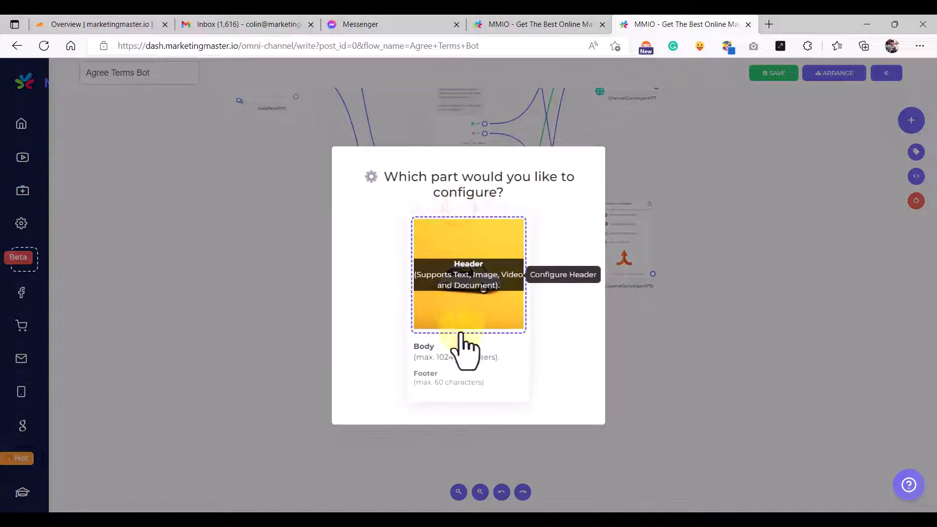
left_click(455, 361)
triple_click(446, 299)
key("ctrl+v")
left_click(442, 382)
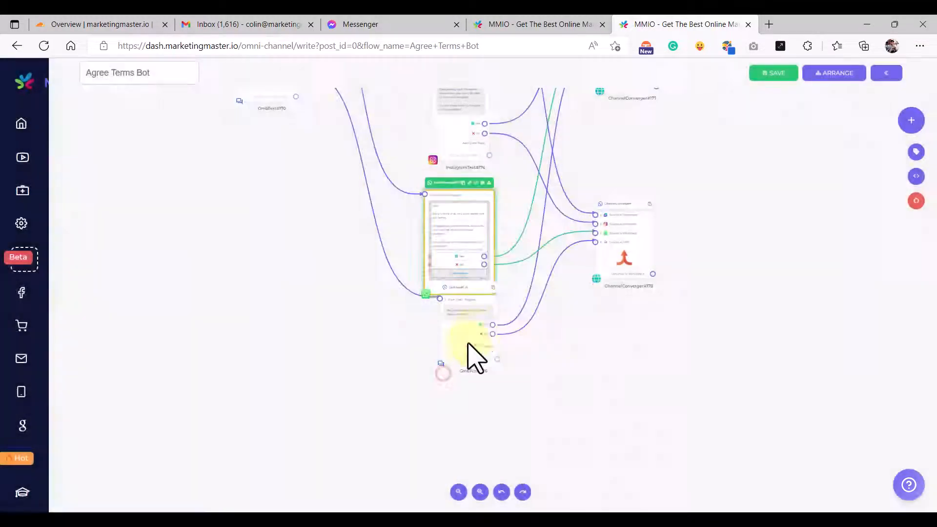
left_click_drag(479, 303, 452, 359)
left_click(439, 373)
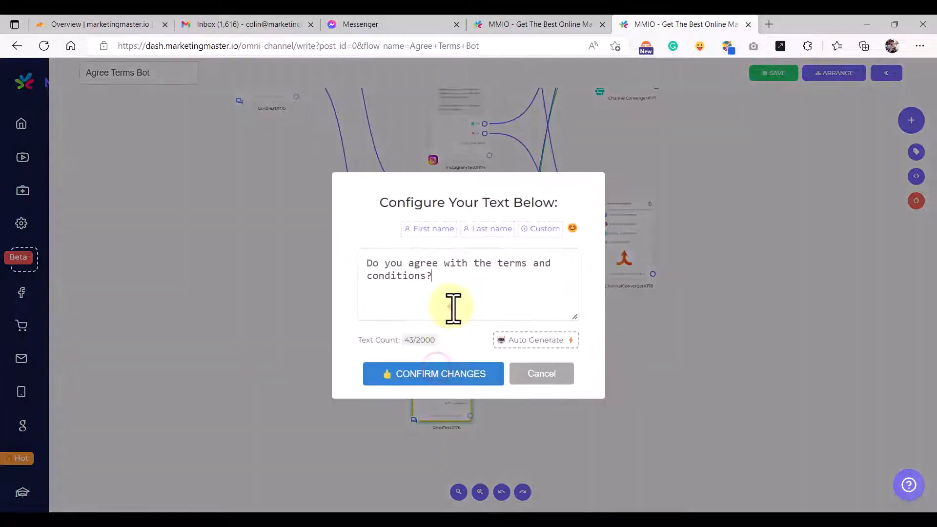
triple_click(451, 308)
type("Okay,  Sorry to hear that you don't agree with our terms.  Disagreeing with the terms means that you won't be able to enter our program.  Do you really want to disagree or do you agree?")
left_click(443, 373)
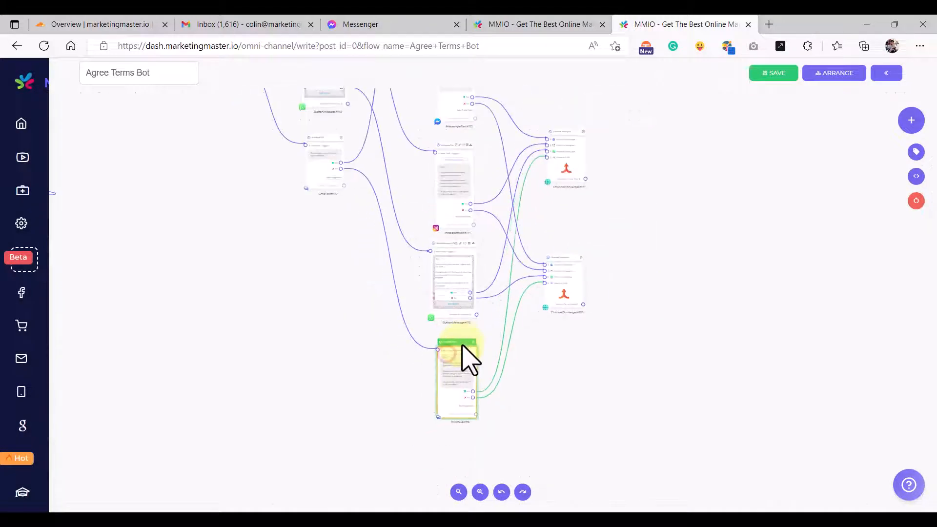
- Copy the 'I Now Agree' reply text from the Terms Agreement Auto flow
left_click(533, 25)
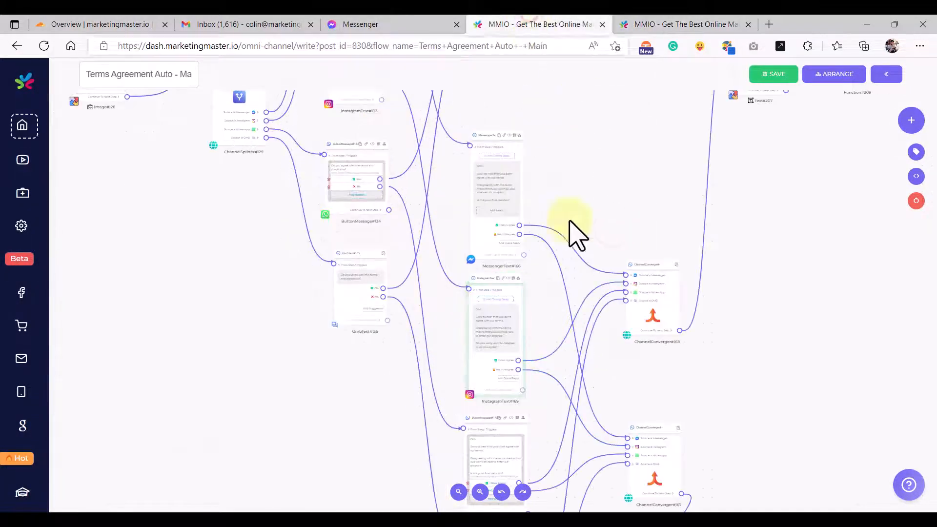
scroll(505, 230, "up", 10)
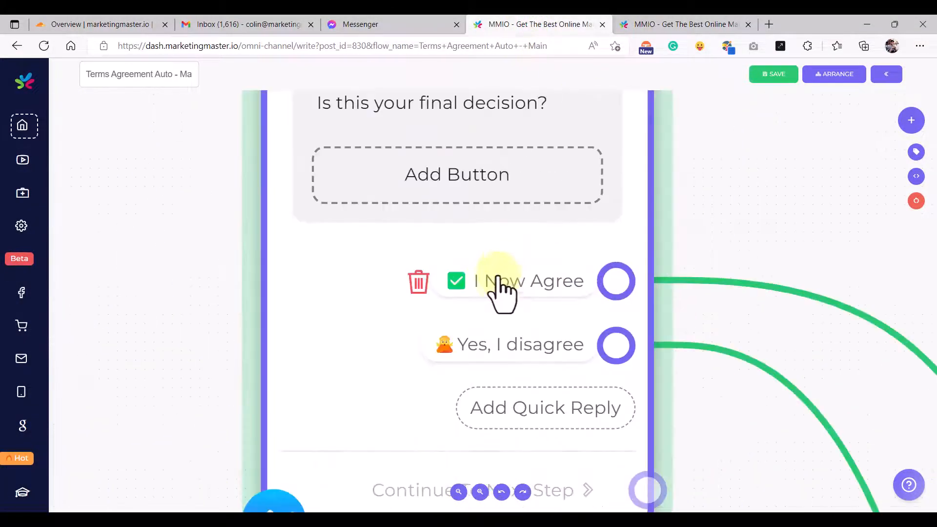
left_click(500, 283)
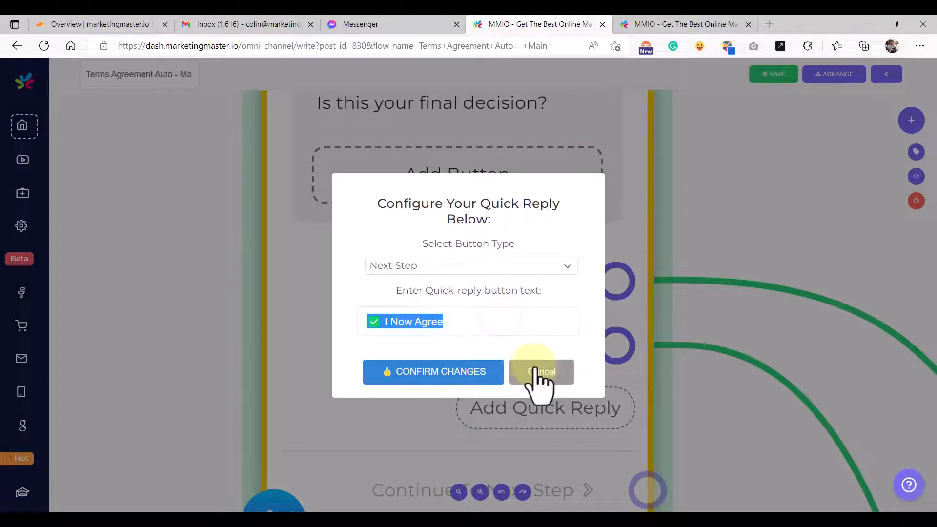
left_click(541, 371)
- In Agree Terms Bot, rename the Messenger and Instagram Sorry nodes' Yes replies to 'I Now Agree'
left_click(656, 25)
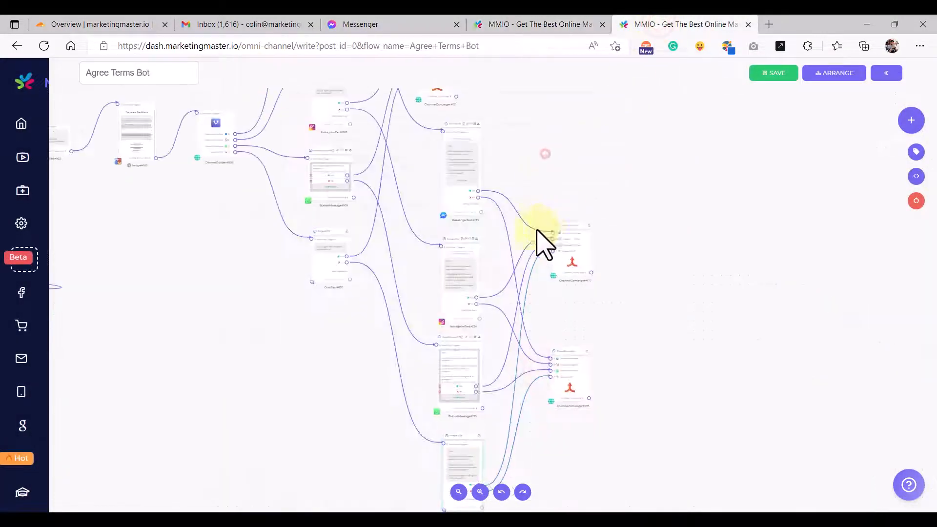
scroll(537, 239, "up", 10)
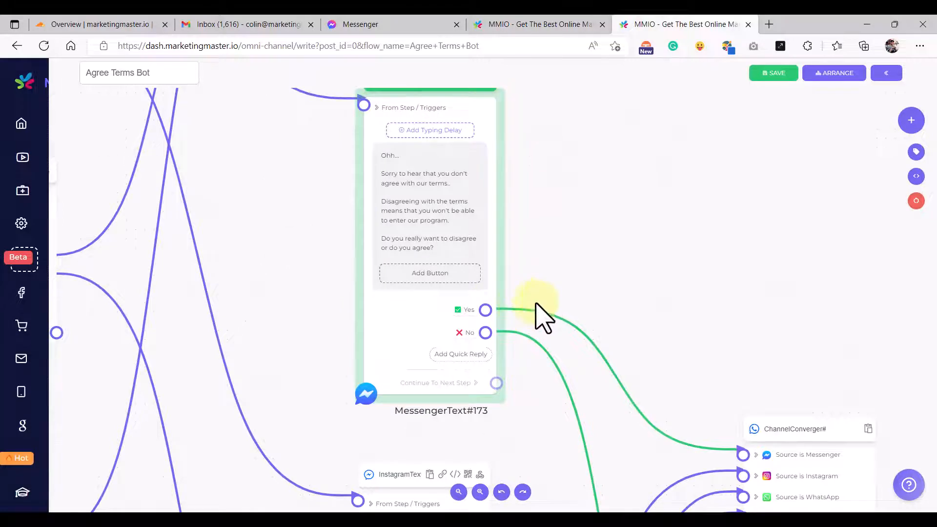
scroll(483, 326, "up", 4)
left_click(461, 320)
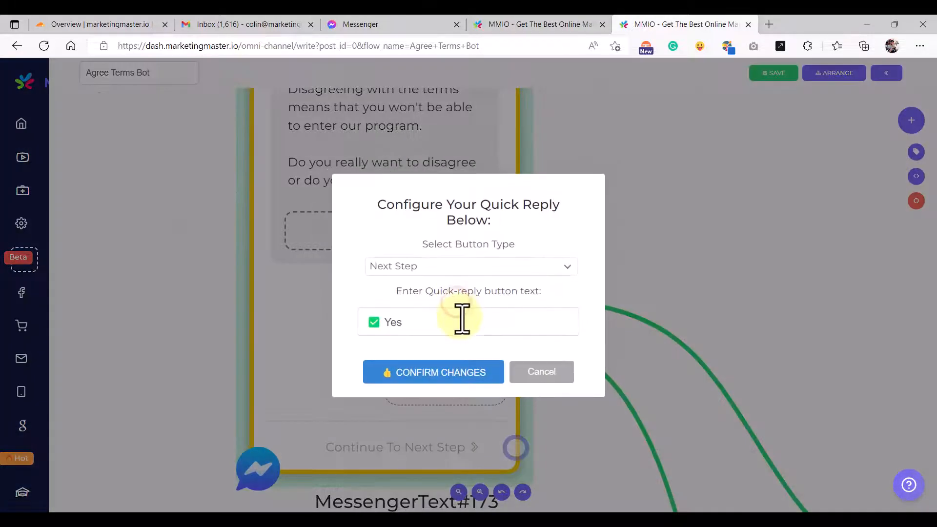
type("I Now Agree")
left_click(441, 373)
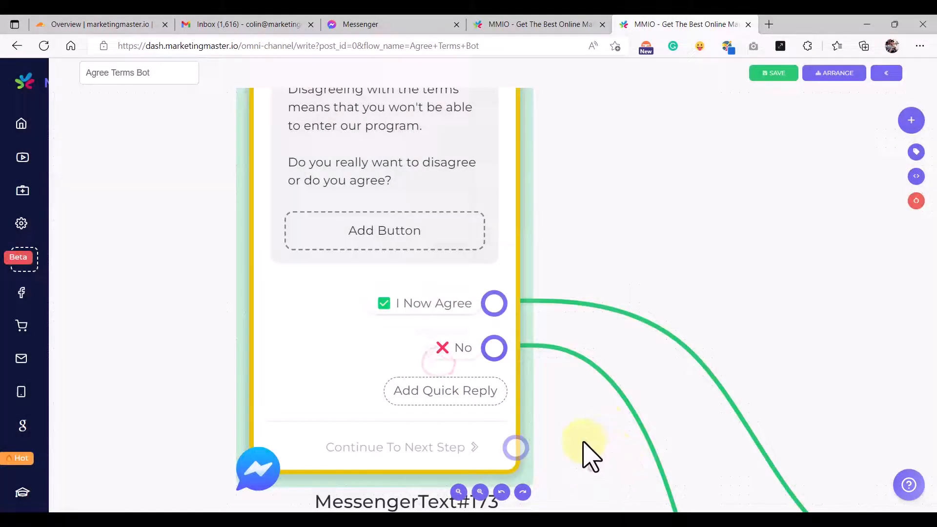
scroll(585, 439, "down", 10)
scroll(546, 332, "down", 5)
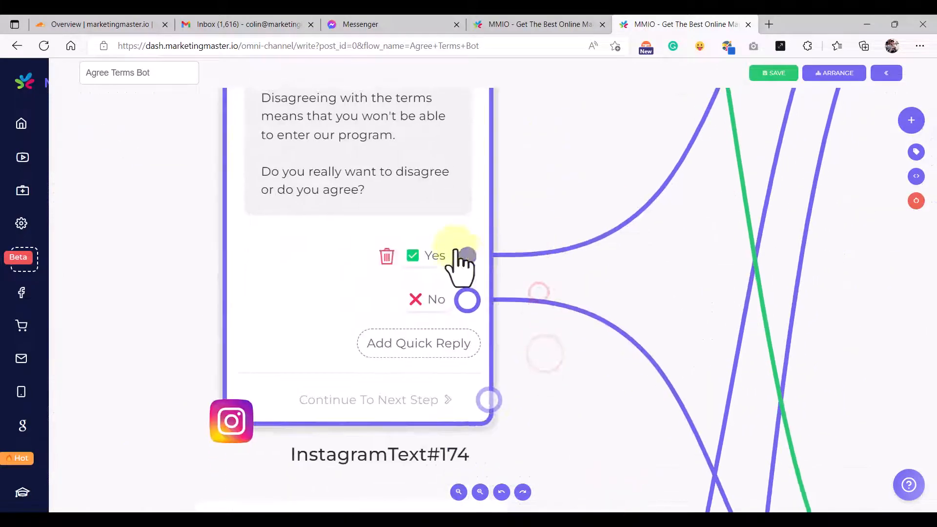
left_click(434, 262)
triple_click(466, 317)
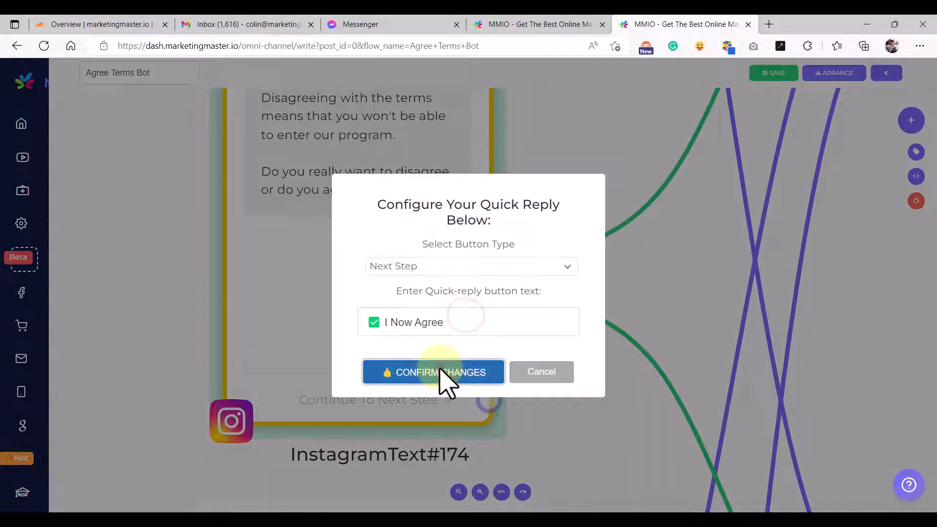
type("I Now Agree")
left_click(441, 373)
- Rename the WhatsApp and GMB Sorry nodes' Yes replies to 'I Now Agree'
scroll(581, 342, "down", 10)
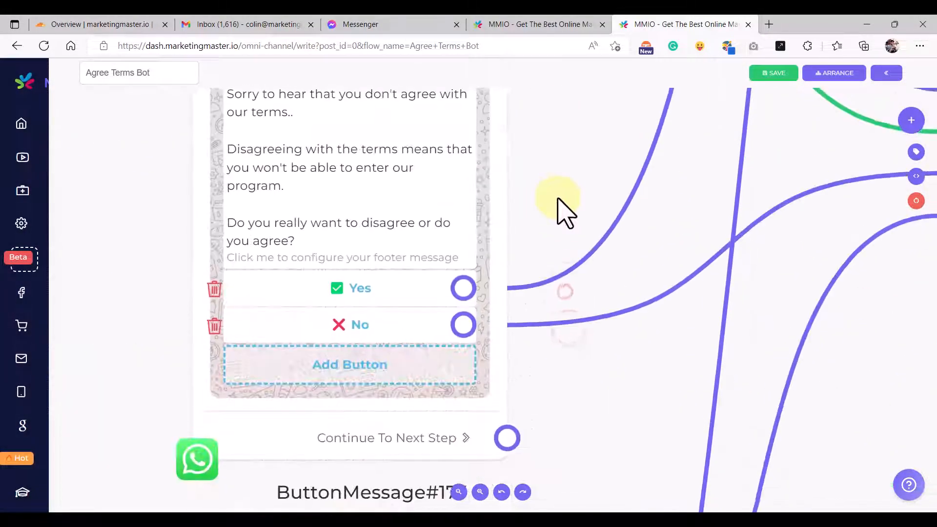
scroll(551, 195, "down", 2)
left_click(372, 214)
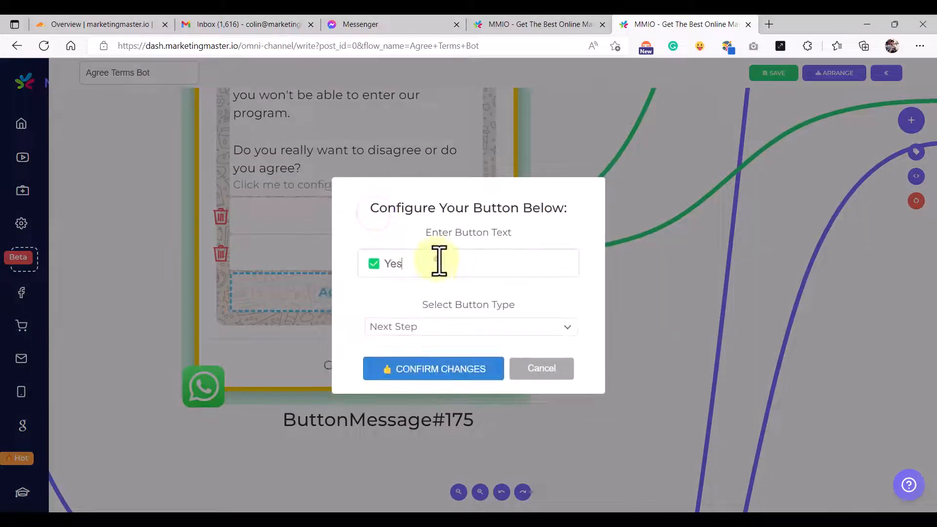
left_click(448, 370)
scroll(579, 398, "down", 5)
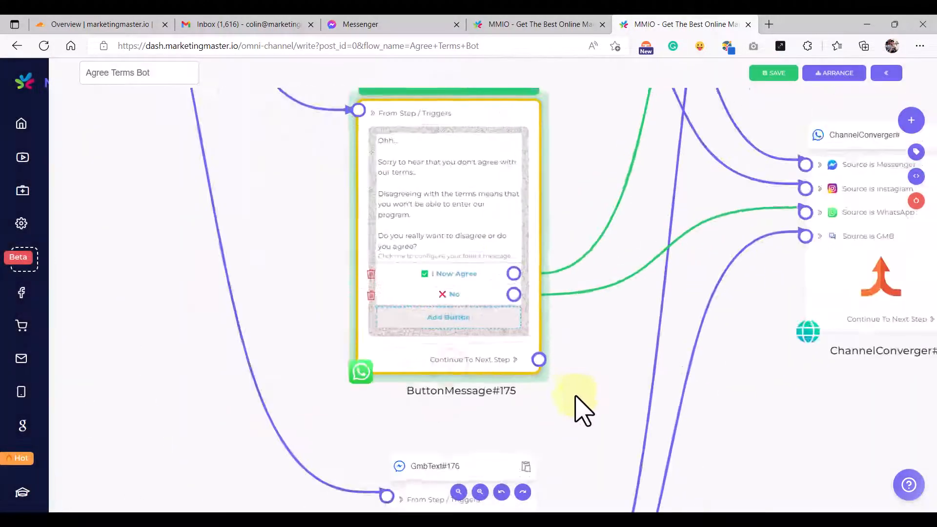
scroll(512, 424, "up", 3)
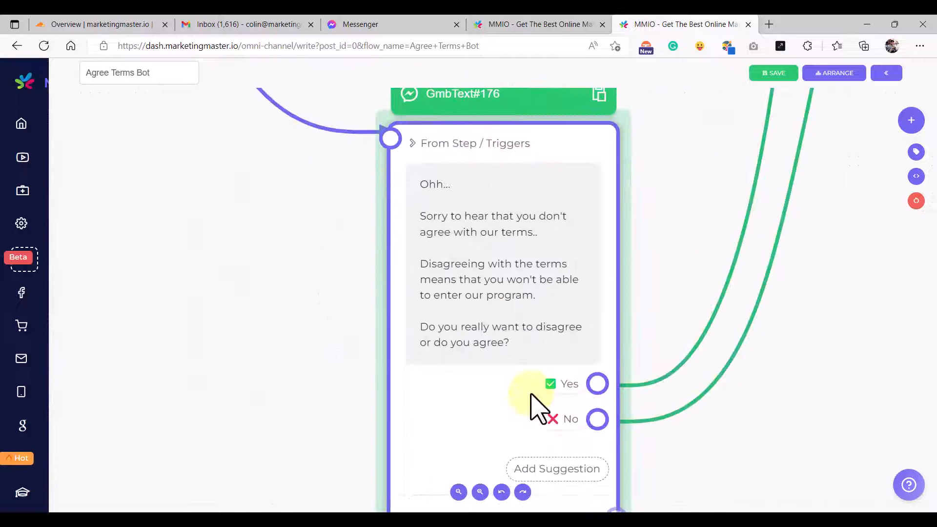
left_click(557, 391)
left_click(447, 372)
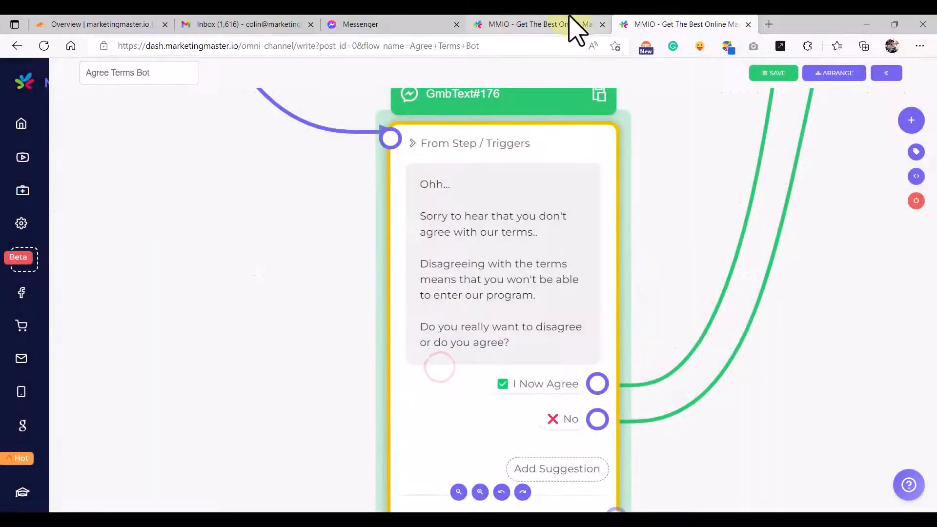
- Copy 'Yes, I disagree' from the Main flow and apply it to the GMB and WhatsApp No replies
left_click(537, 24)
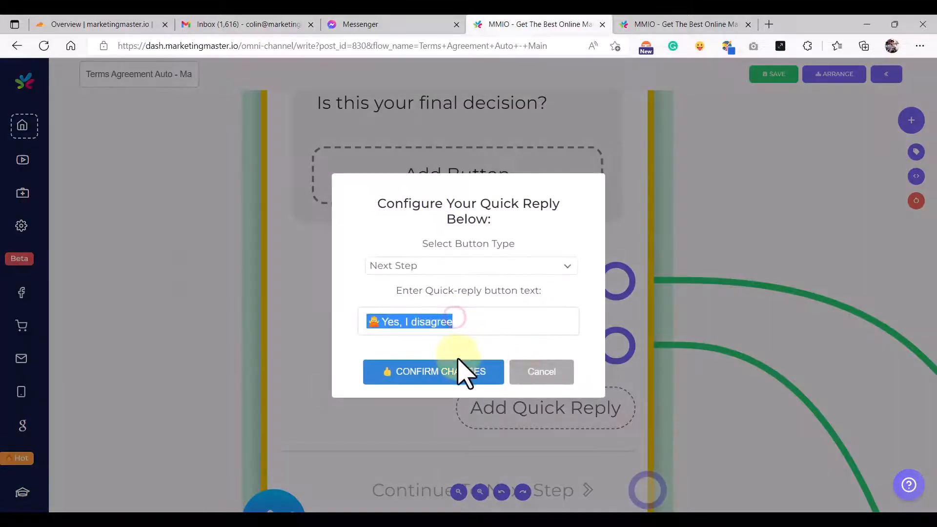
left_click(452, 372)
left_click(649, 24)
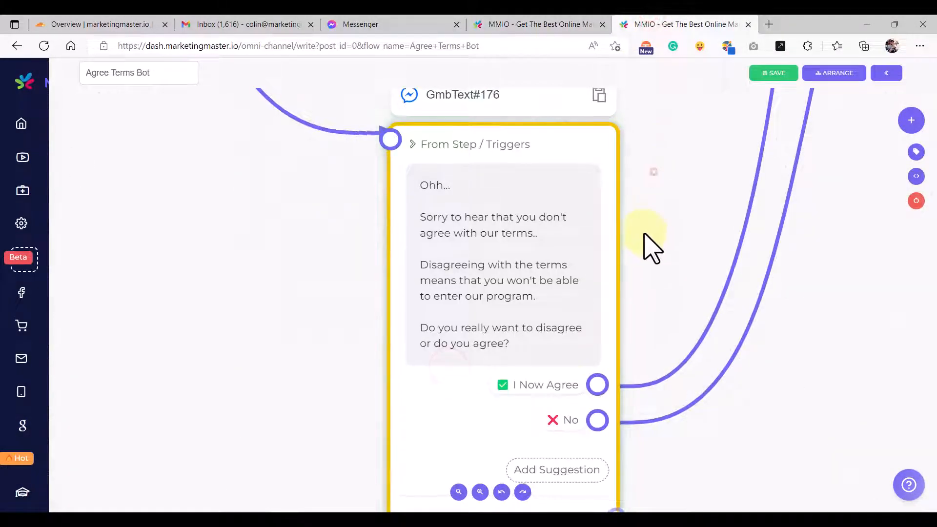
scroll(610, 220, "down", 3)
left_click(541, 371)
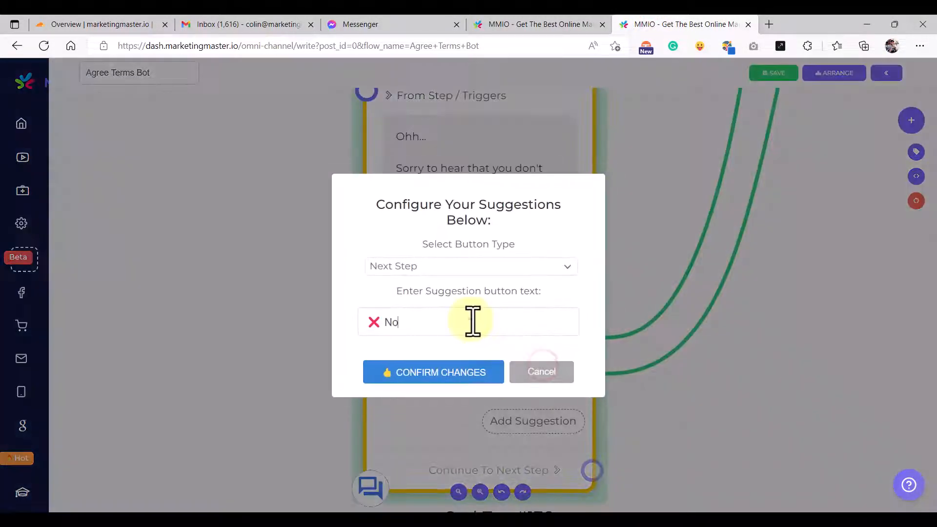
left_click(446, 373)
scroll(444, 369, "down", 5)
left_click_drag(550, 199, 540, 366)
scroll(501, 341, "up", 3)
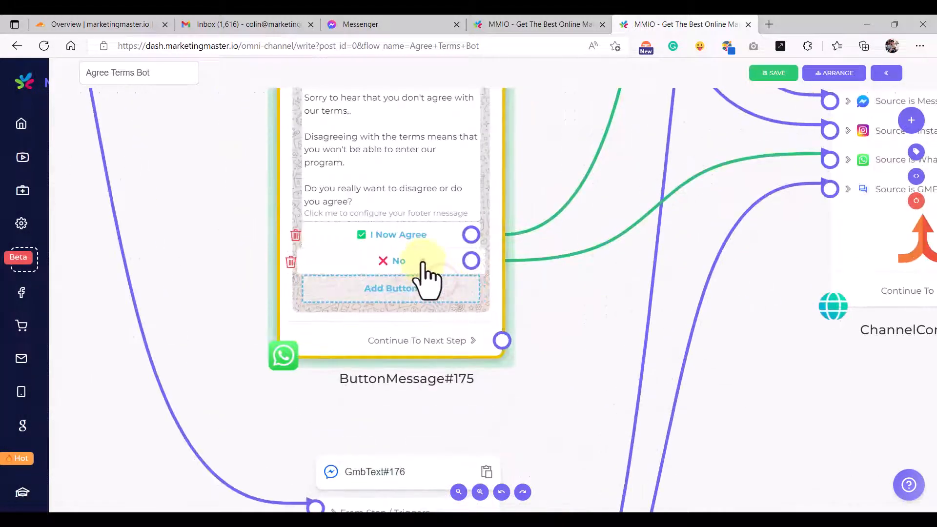
left_click(422, 262)
left_click(468, 371)
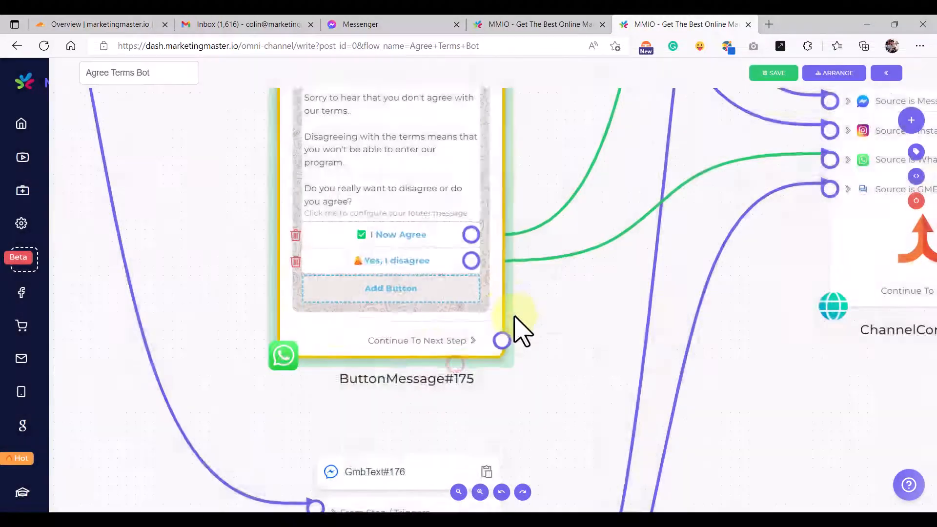
- Rename the Instagram and Messenger Sorry nodes' No replies to 'Yes, I disagree'
scroll(519, 330, "down", 3)
scroll(488, 288, "up", 8)
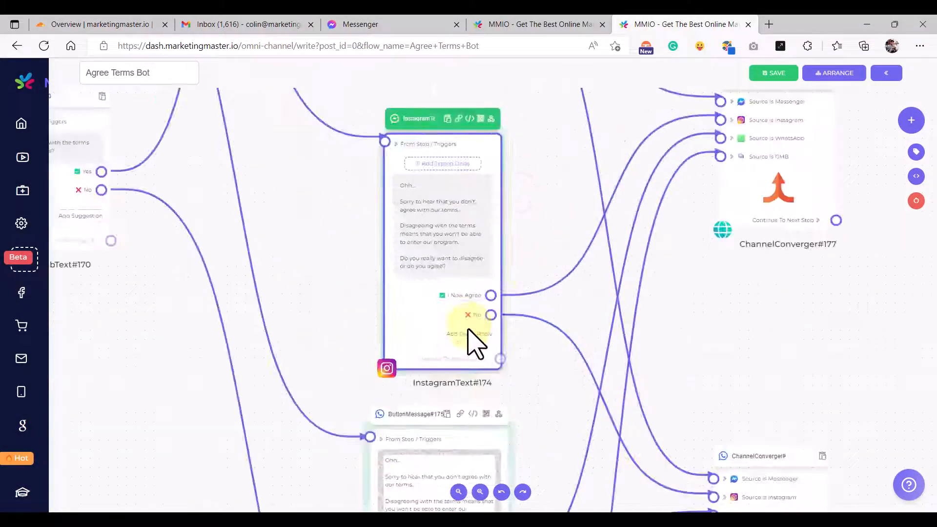
left_click(473, 360)
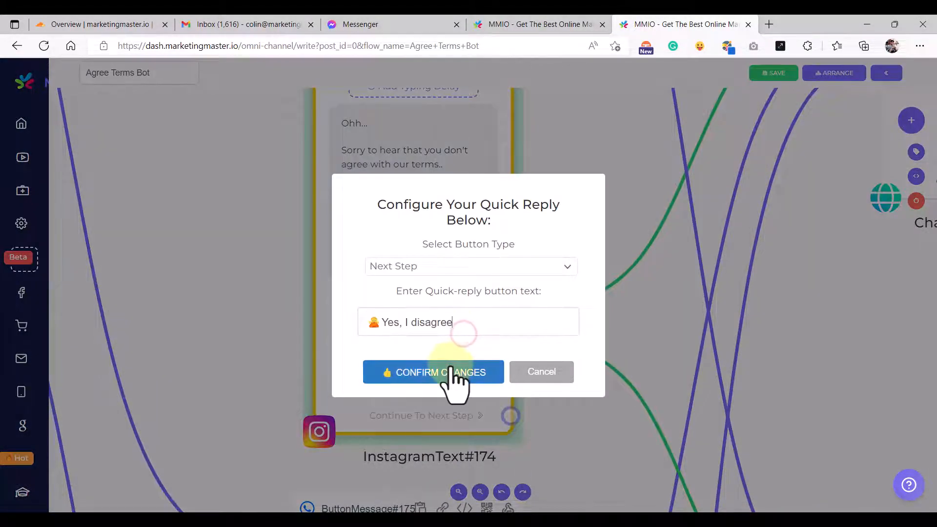
left_click(454, 375)
scroll(488, 293, "down", 3)
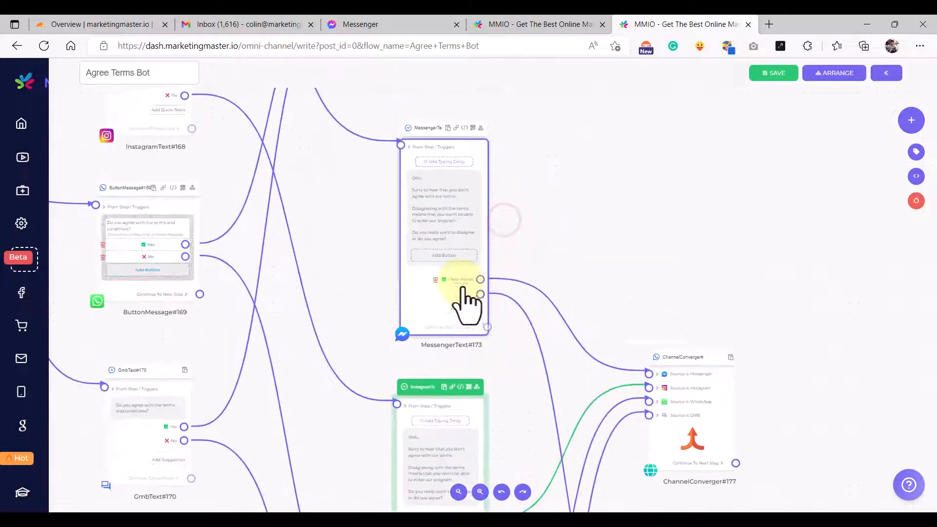
scroll(466, 300, "up", 3)
left_click(470, 310)
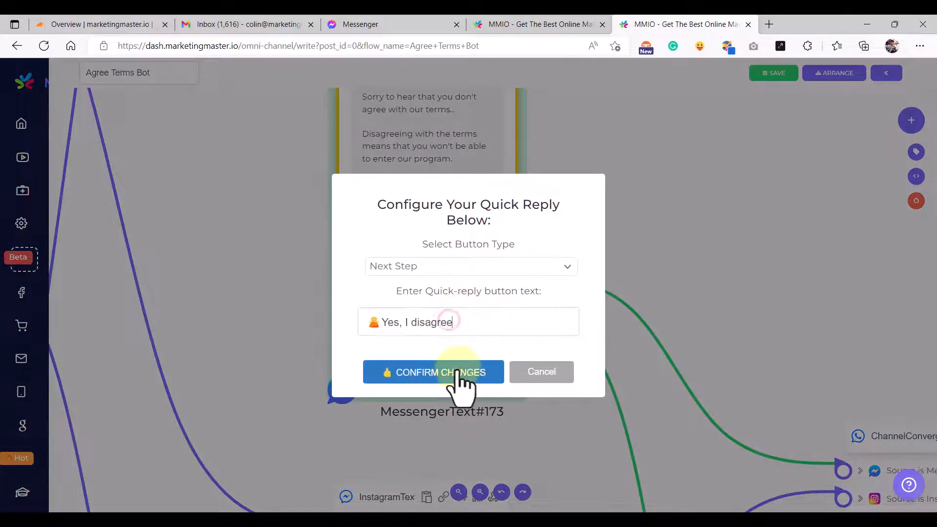
left_click(457, 372)
- Pan across the flow to check the Sorry nodes and ChannelConverger#178
scroll(457, 372, "down", 3)
left_click_drag(504, 412, 495, 195)
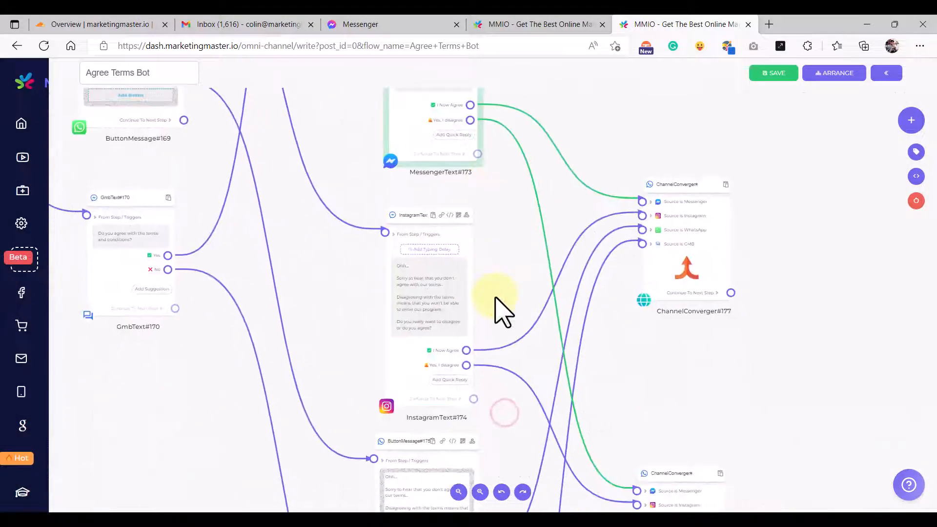
scroll(495, 296, "down", 5)
left_click_drag(499, 394, 475, 239)
scroll(564, 256, "up", 1)
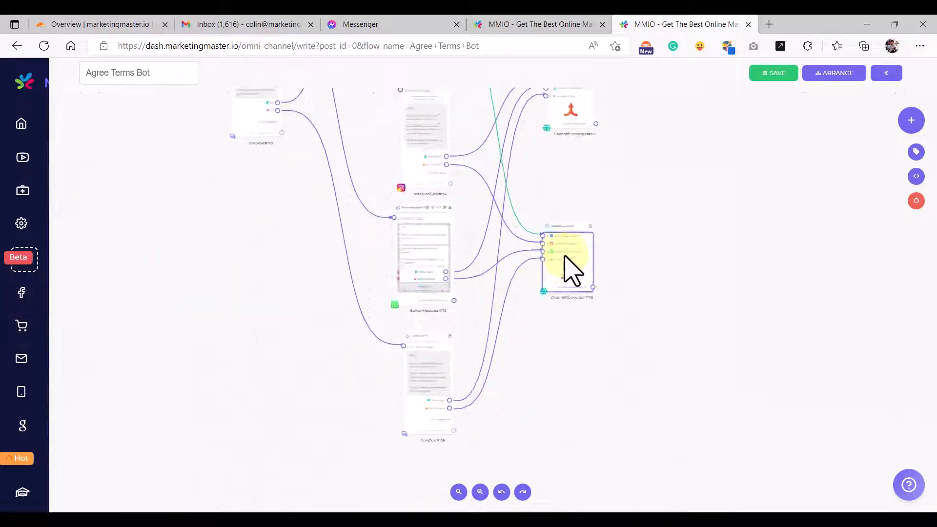
scroll(571, 271, "up", 3)
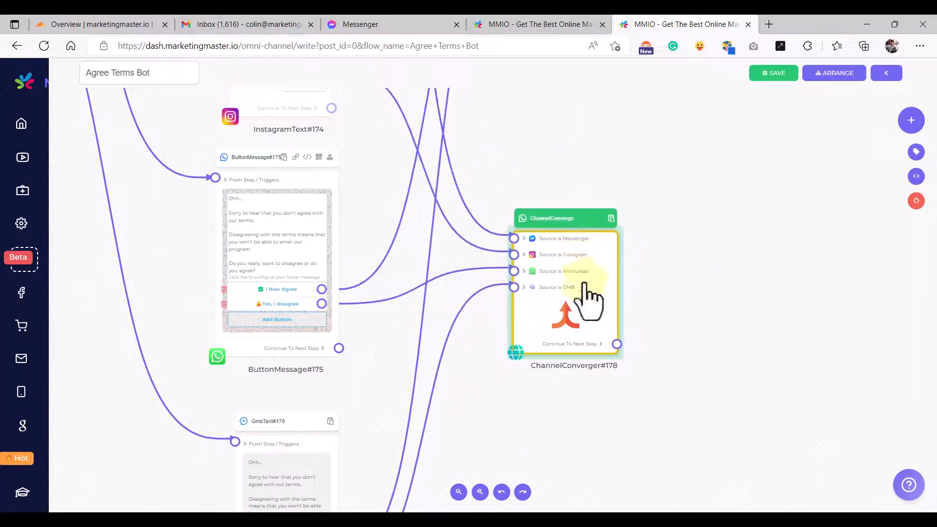
scroll(590, 351, "down", 4)
left_click_drag(589, 345, 596, 278)
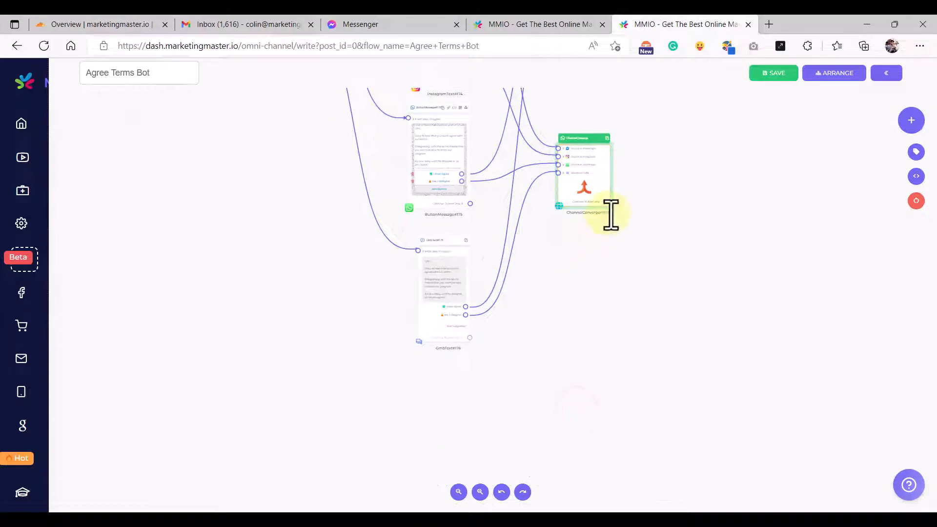
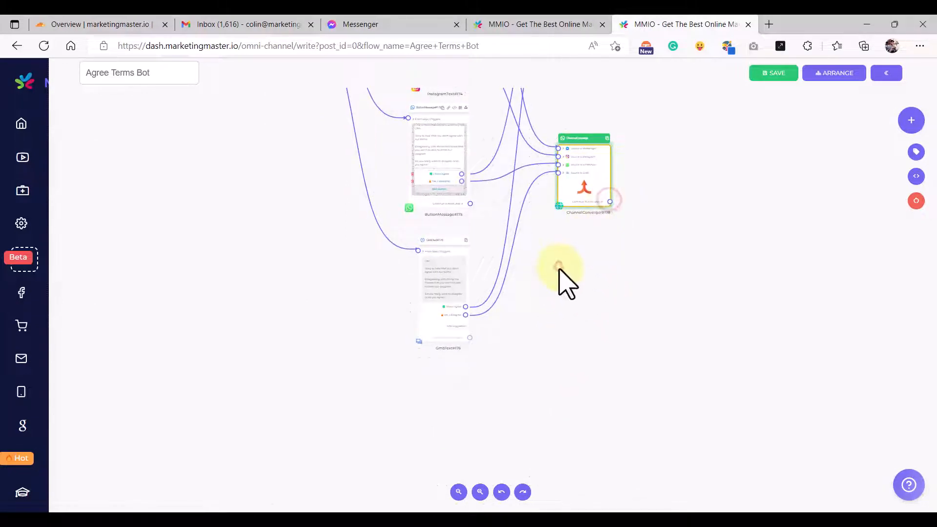
- Add a Text step after the channel converger and copy Text#206's goodbye message from the other flow
left_click_drag(610, 201, 564, 269)
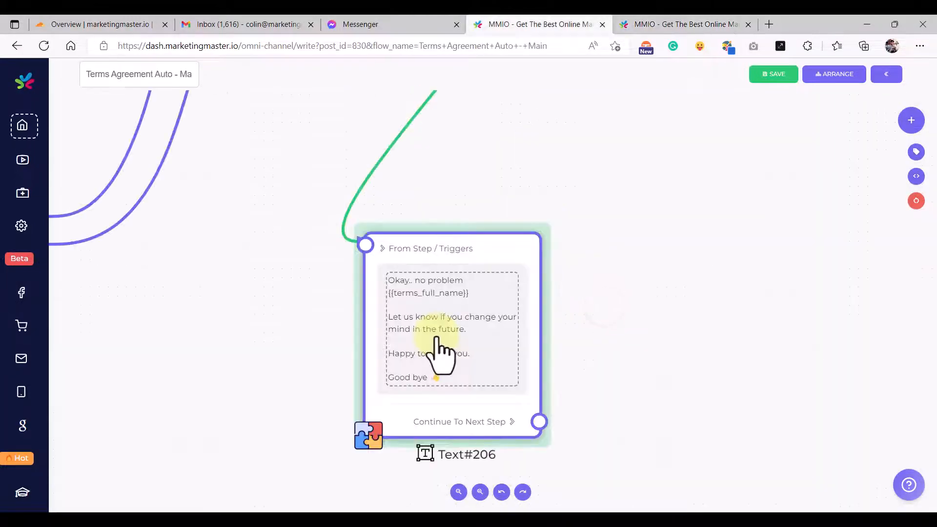
left_click(441, 351)
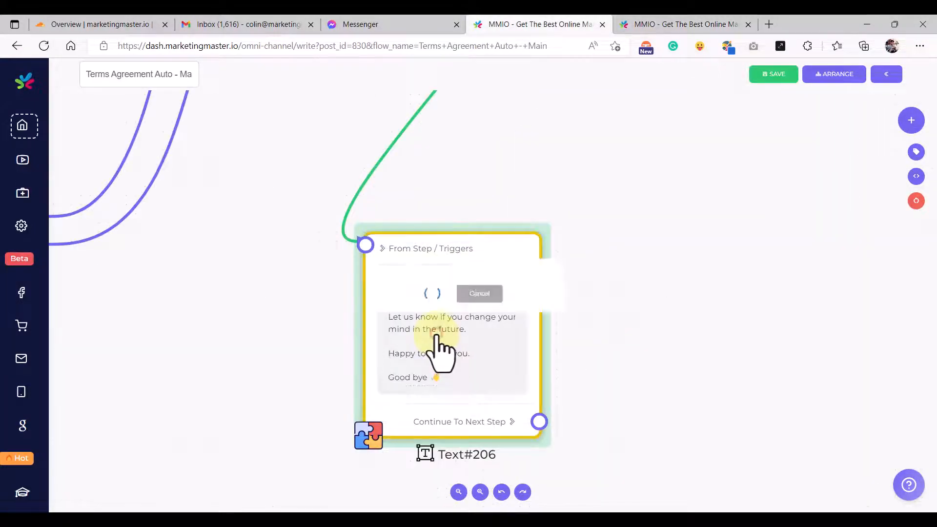
left_click_drag(570, 315, 575, 360)
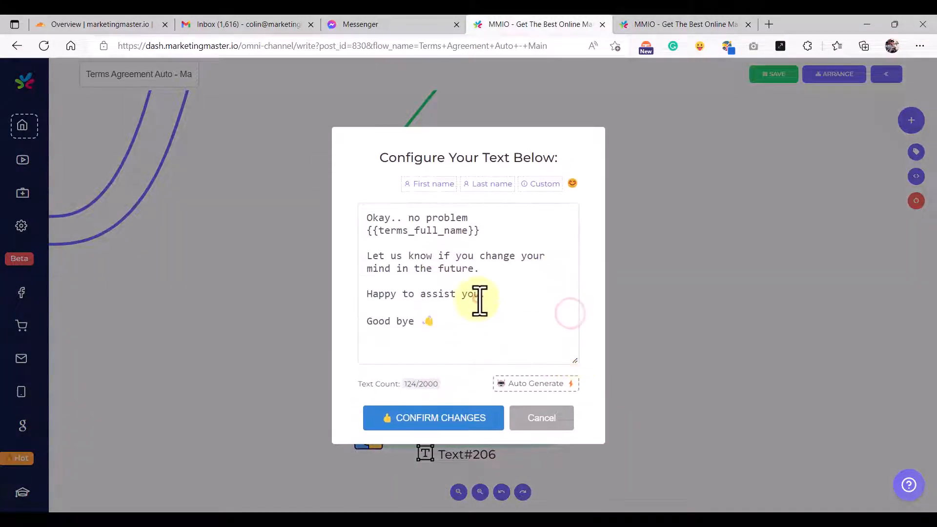
key("ctrl+a")
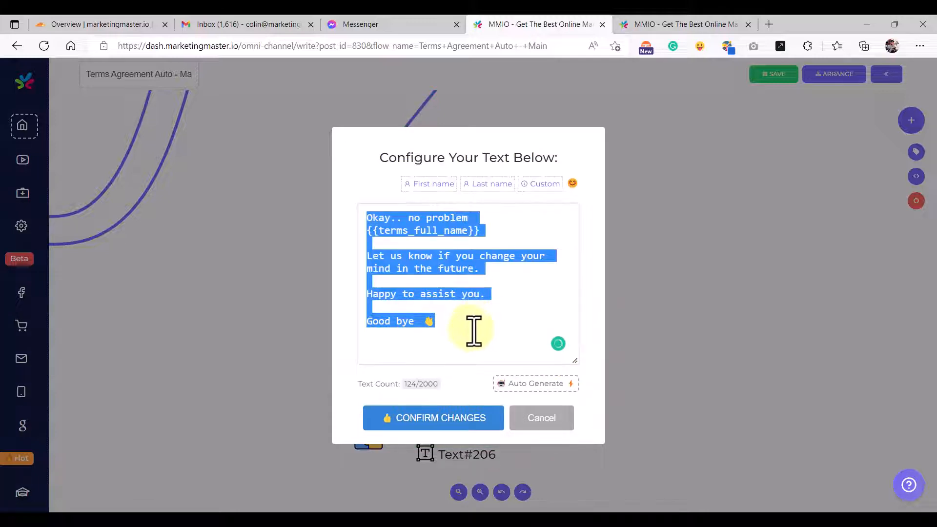
left_click(471, 328)
left_click(631, 26)
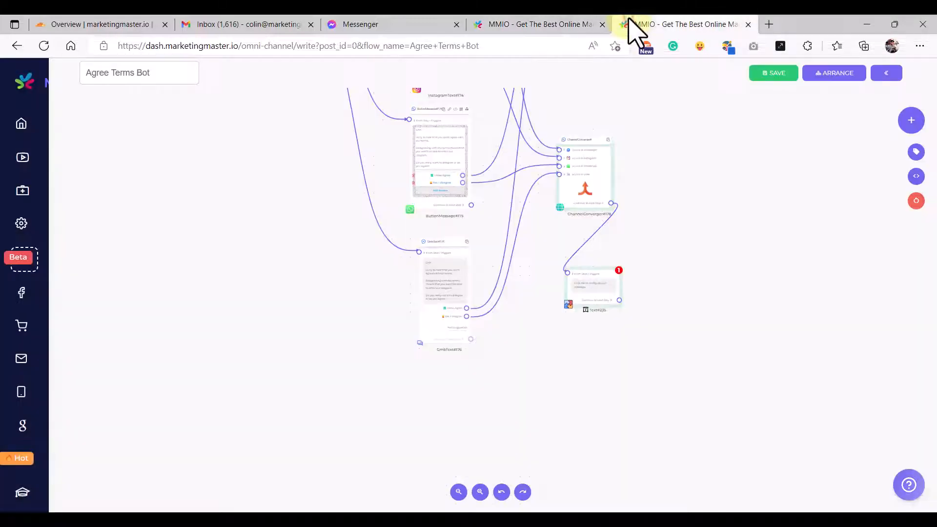
- Paste the 'Okay.. no problem' goodbye message into the new GmbText#235 step
scroll(592, 301, "up", 3)
left_click(594, 301)
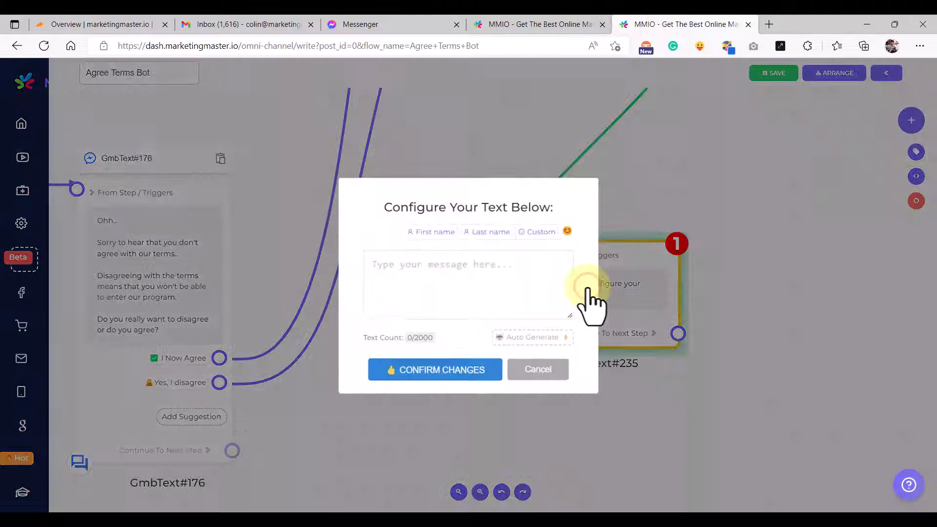
left_click(480, 282)
key("ctrl+v")
left_click_drag(579, 318, 574, 404)
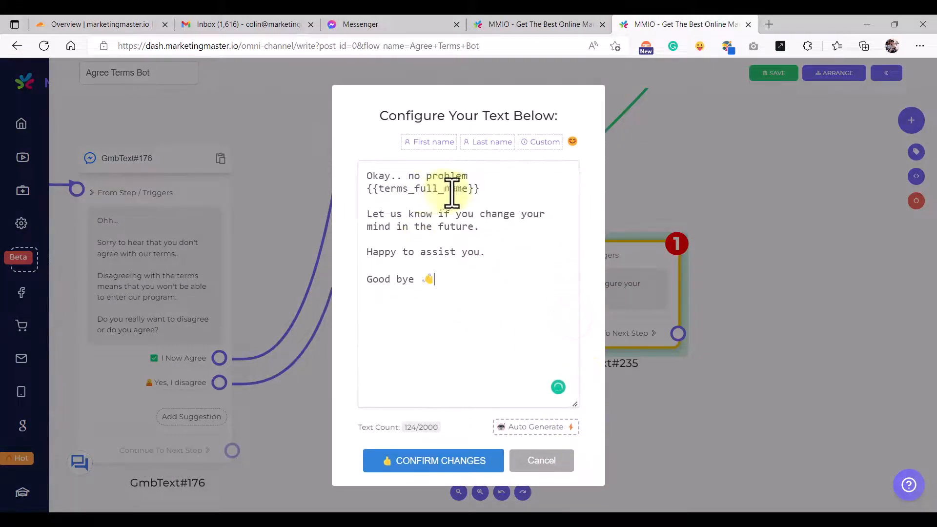
- Replace {{terms_full_name}} with {{auto_terms_full_name}} in the message and confirm the changes
triple_click(489, 191)
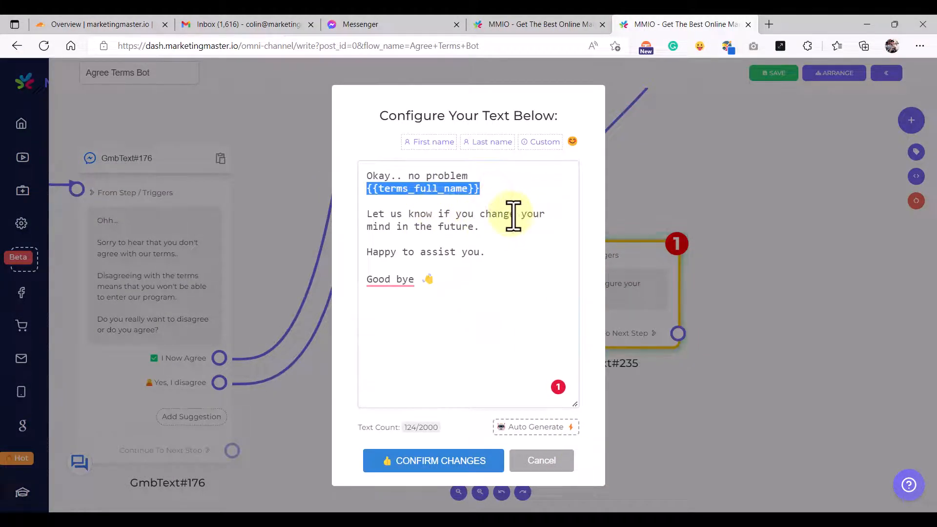
key("BackSpace")
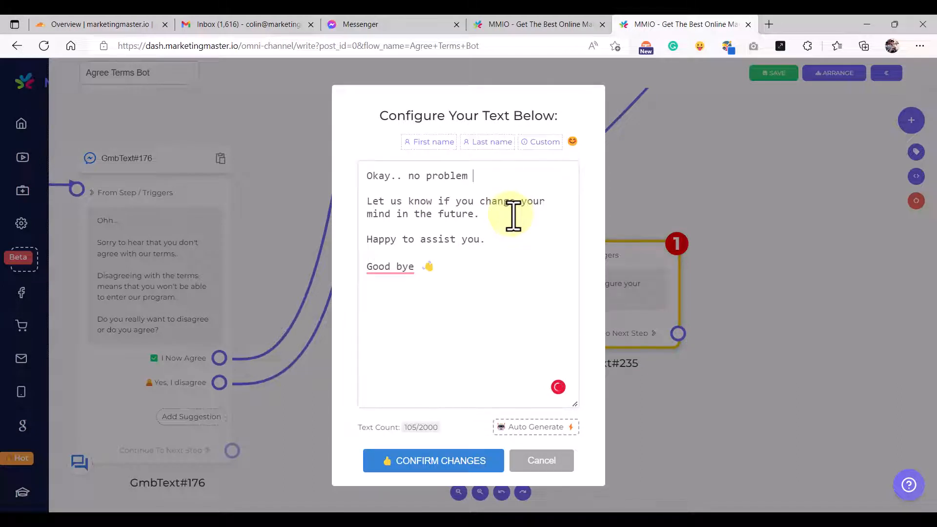
type("{{")
left_click(659, 122)
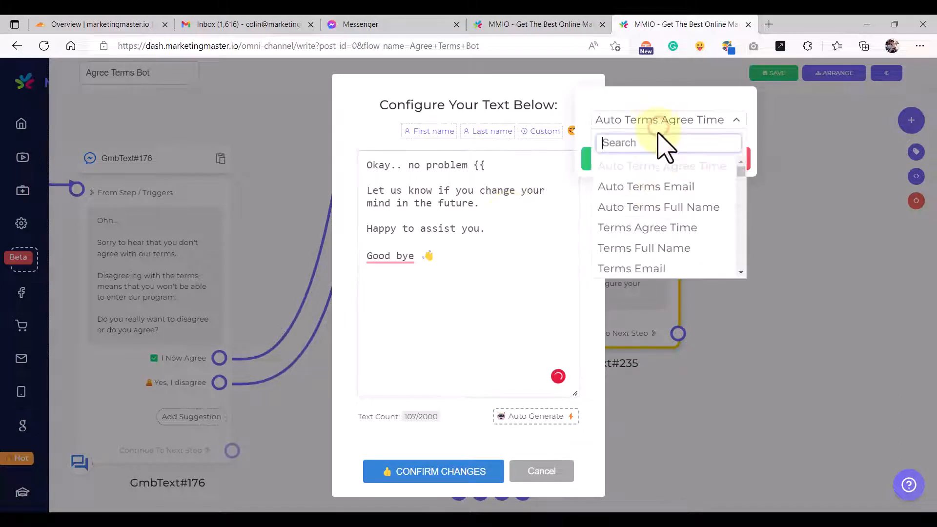
left_click(666, 208)
left_click(615, 161)
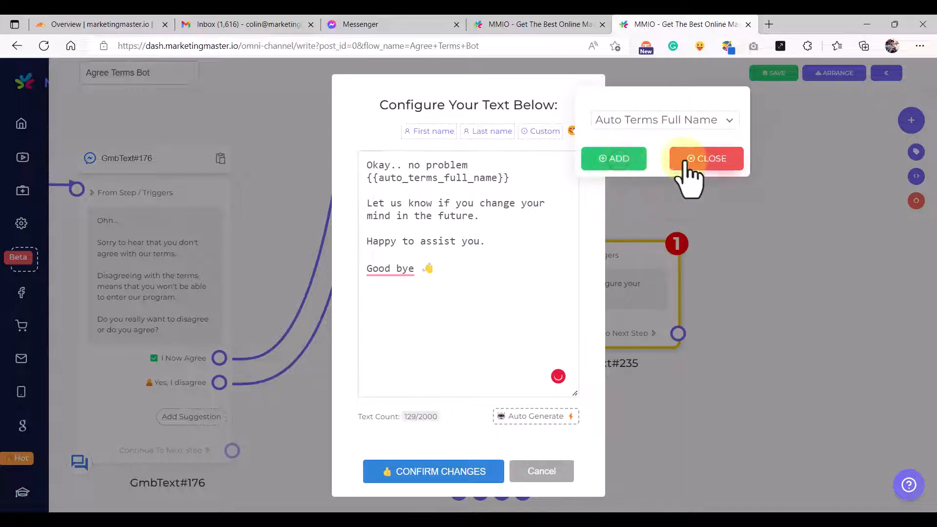
left_click(690, 165)
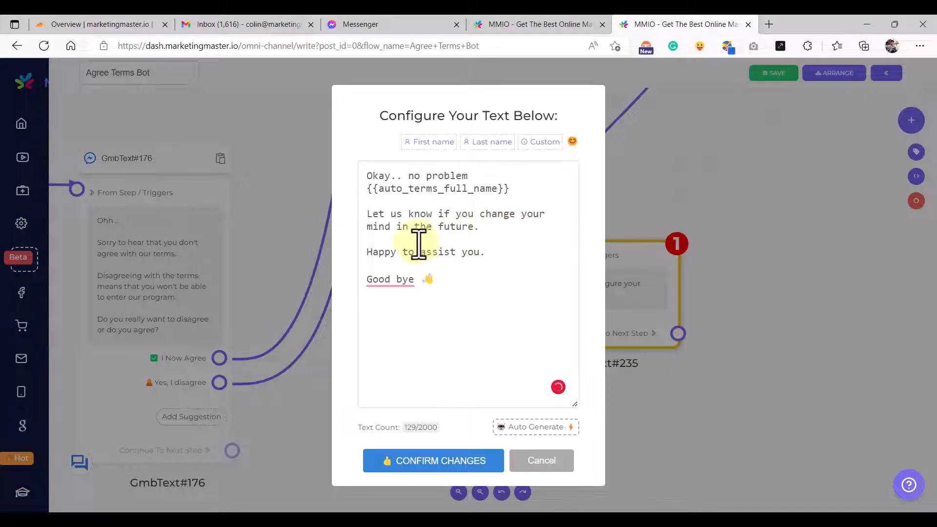
left_click(451, 463)
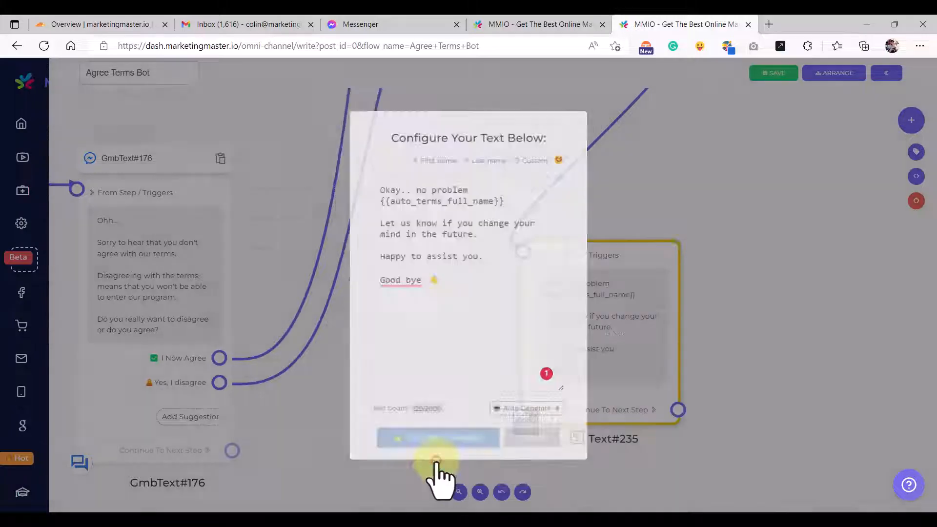
scroll(456, 433, "down", 5)
left_click_drag(517, 368, 511, 362)
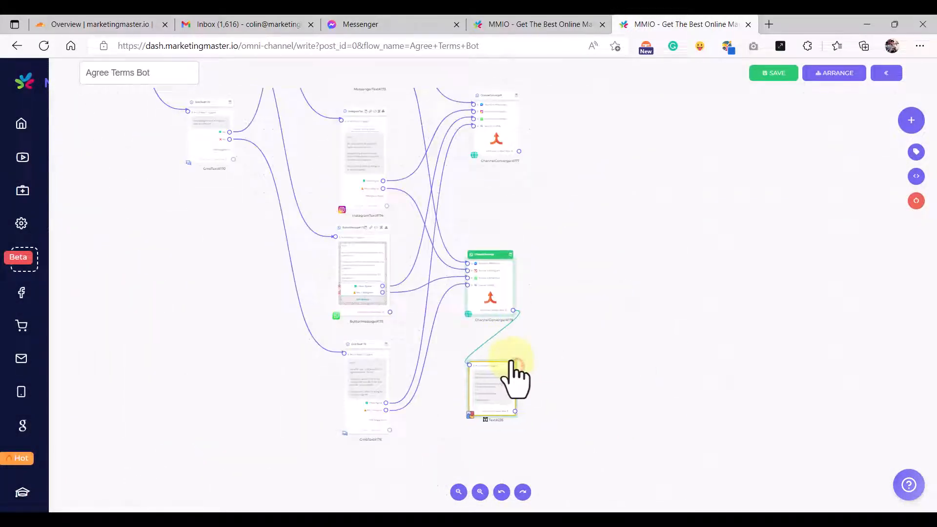
scroll(483, 410, "up", 2)
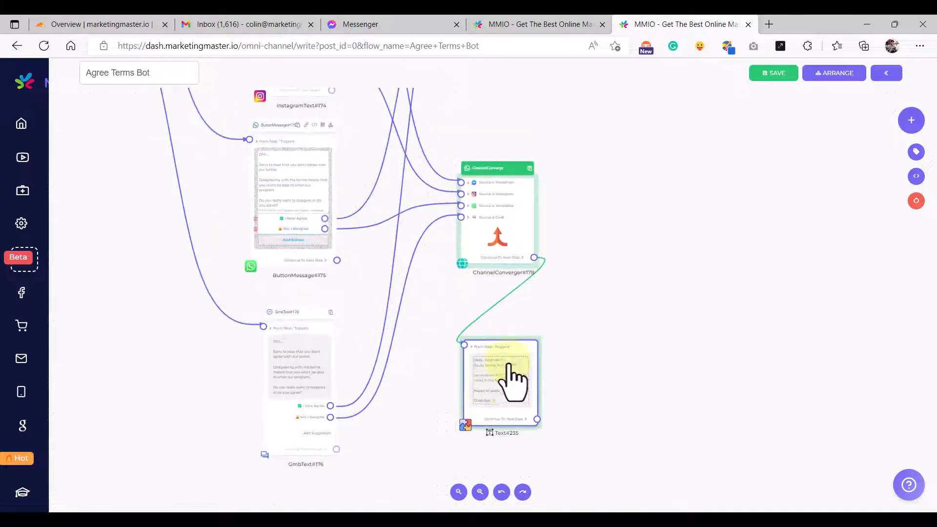
scroll(509, 378, "down", 2)
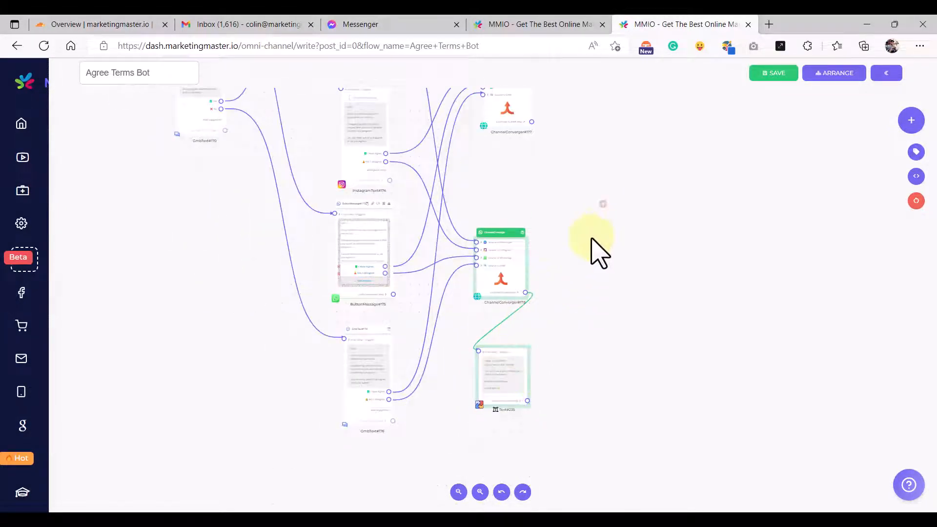
left_click_drag(591, 238, 561, 318)
left_click_drag(562, 213, 578, 307)
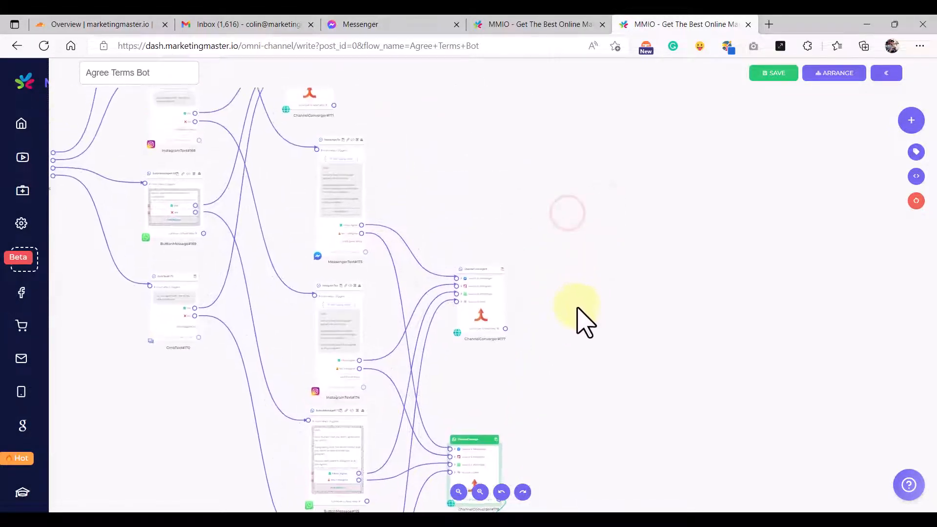
mouse_move(550, 269)
left_mouse_down()
mouse_move(544, 300)
mouse_move(517, 301)
left_mouse_up()
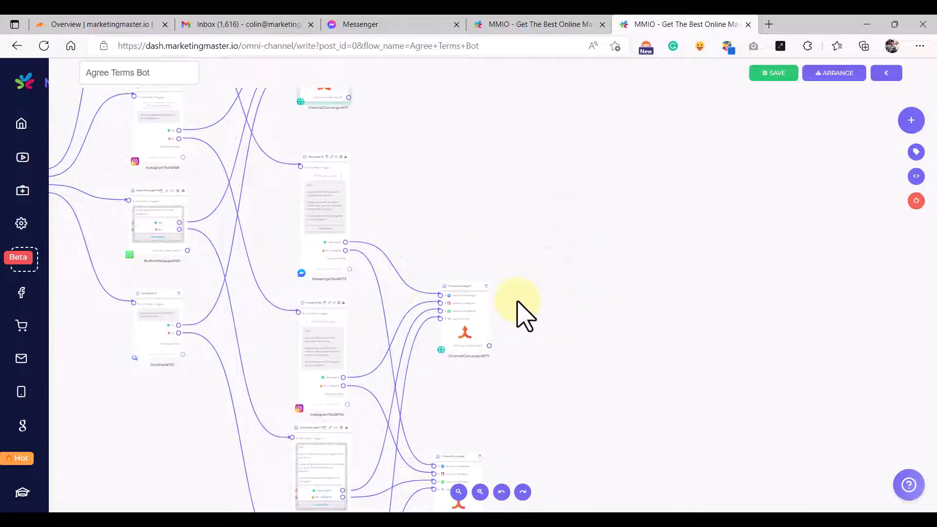
scroll(524, 315, "down", 1)
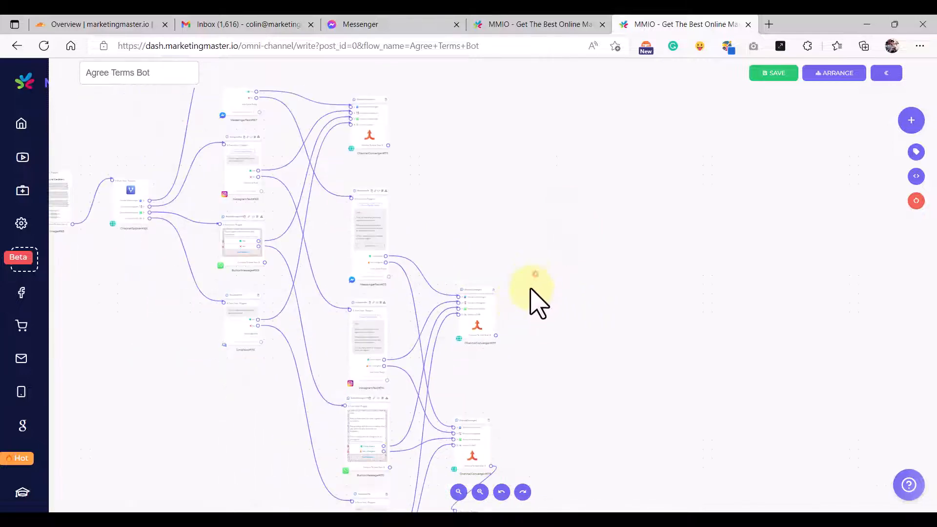
left_click_drag(531, 289, 505, 339)
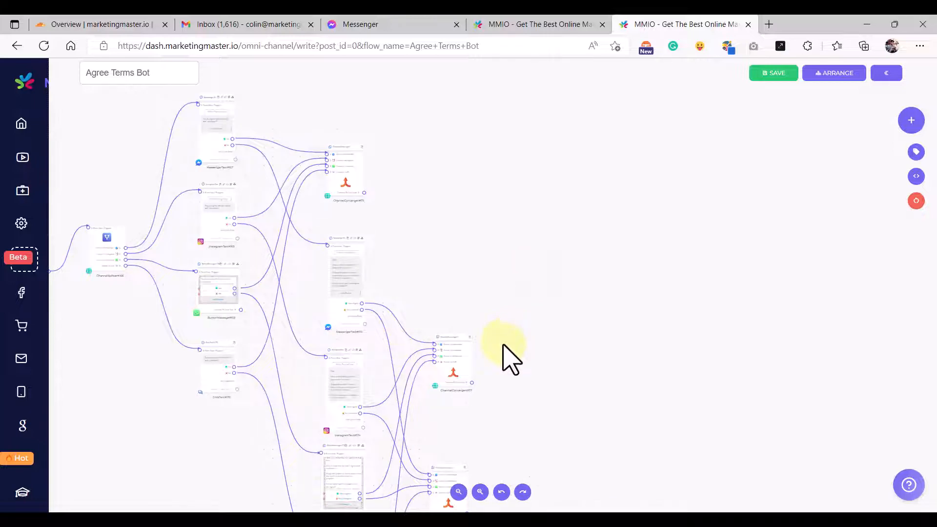
left_click(541, 25)
left_click(529, 414)
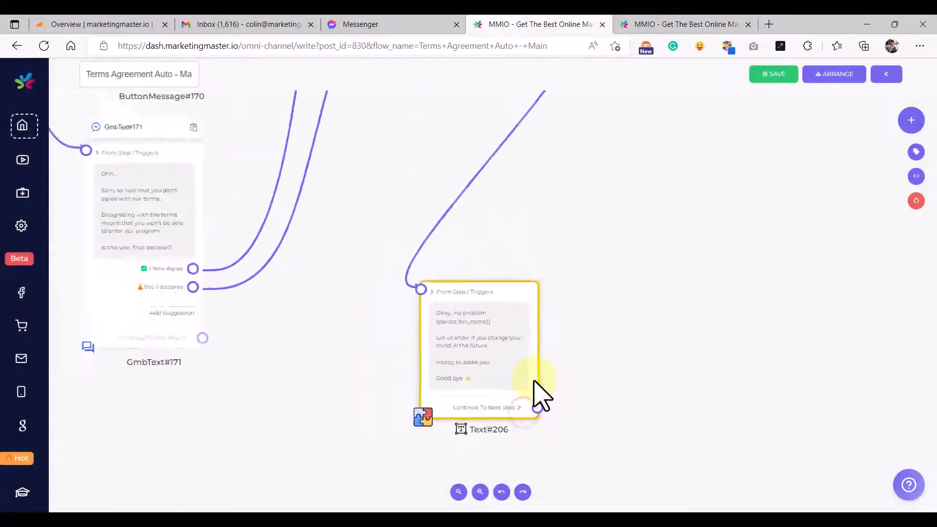
scroll(600, 245, "down", 3)
scroll(527, 318, "down", 2)
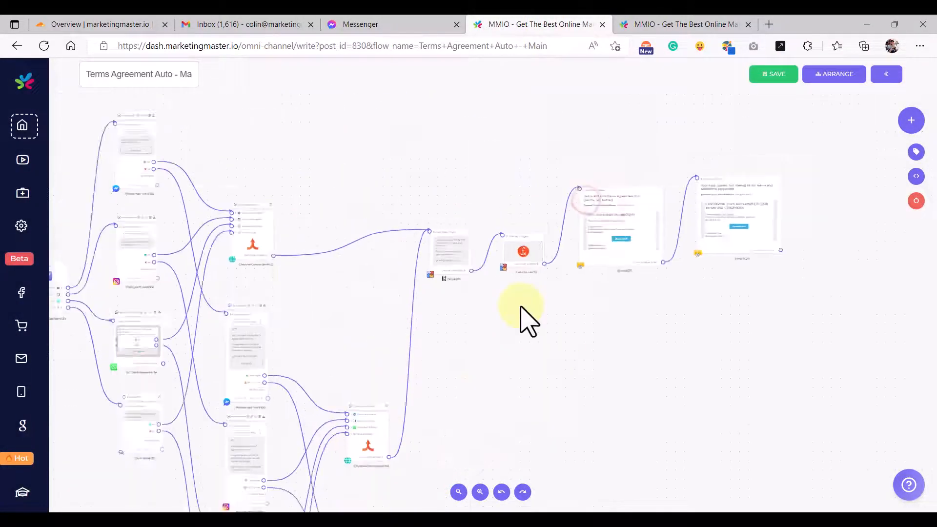
scroll(513, 299, "up", 5)
left_click_drag(385, 354, 540, 343)
left_click_drag(501, 213, 483, 222)
scroll(461, 271, "up", 5)
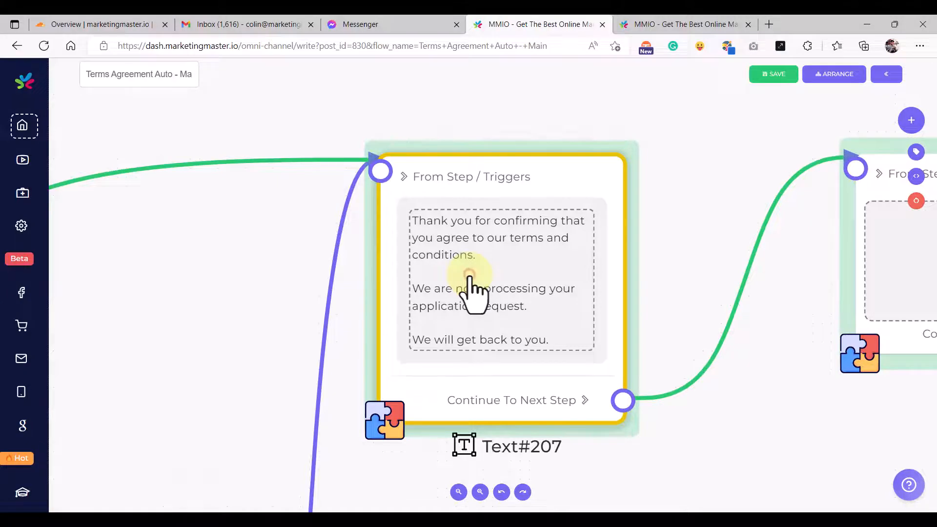
left_click(469, 278)
key("ctrl+a")
key("ctrl+c")
left_click(674, 25)
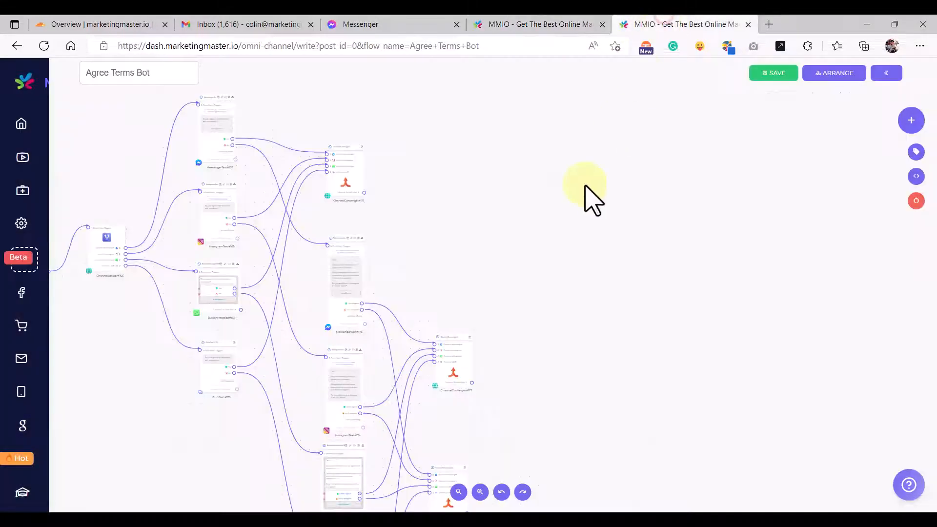
scroll(537, 229, "down", 2)
- Add Text#236 with the pasted thank-you message, reworded to 'agree with our terms and conditions'
right_click(461, 238)
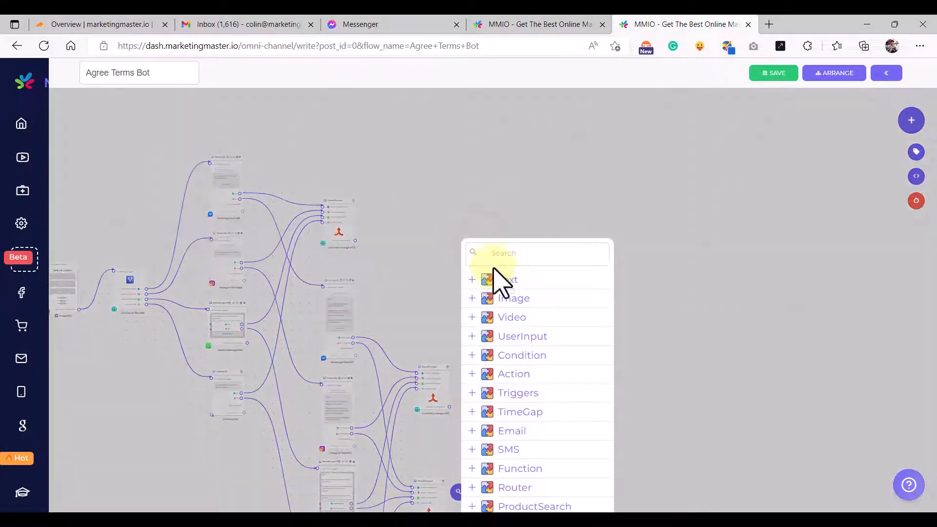
left_click(494, 276)
scroll(497, 265, "up", 3)
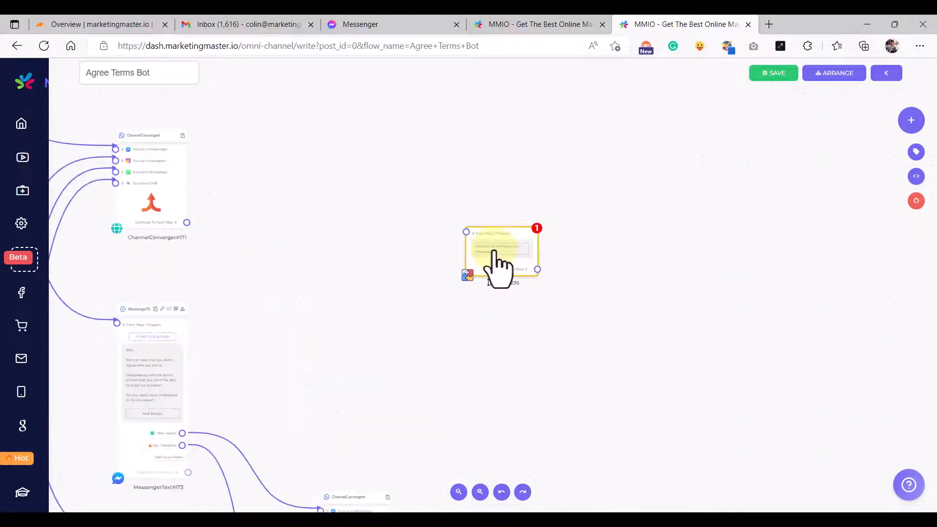
left_click(498, 266)
left_click(514, 313)
key("ctrl+v")
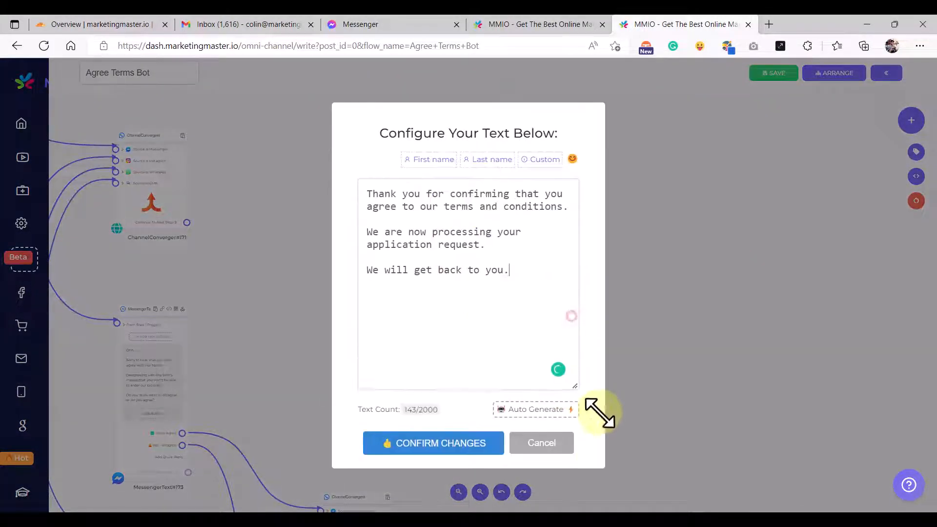
left_click_drag(600, 413, 600, 415)
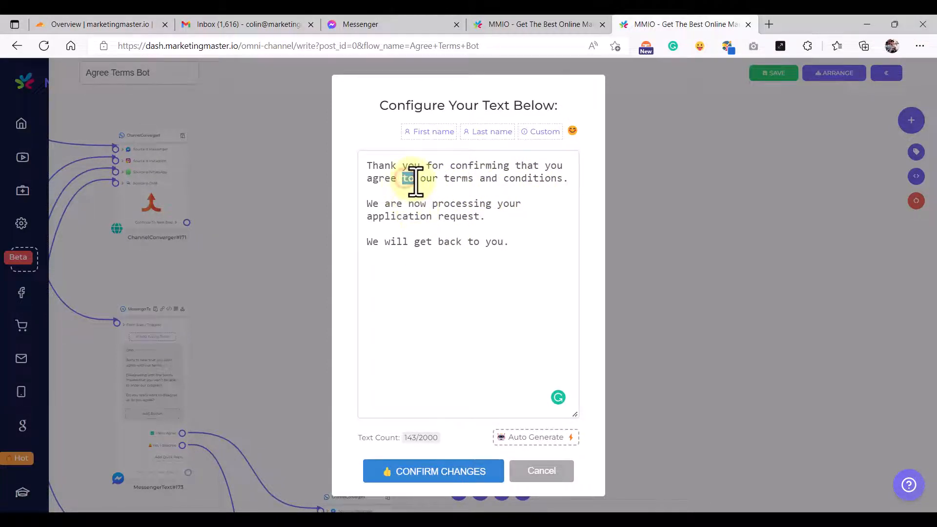
type("with")
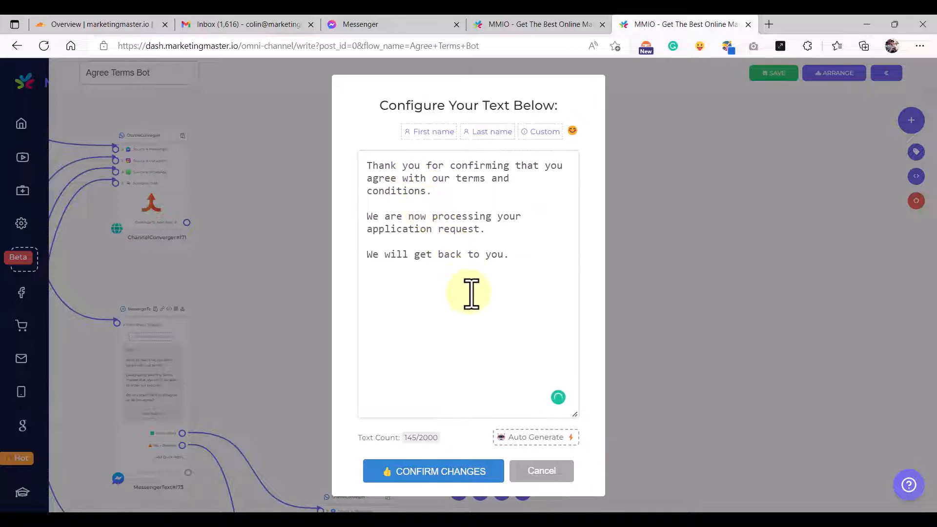
left_click(468, 477)
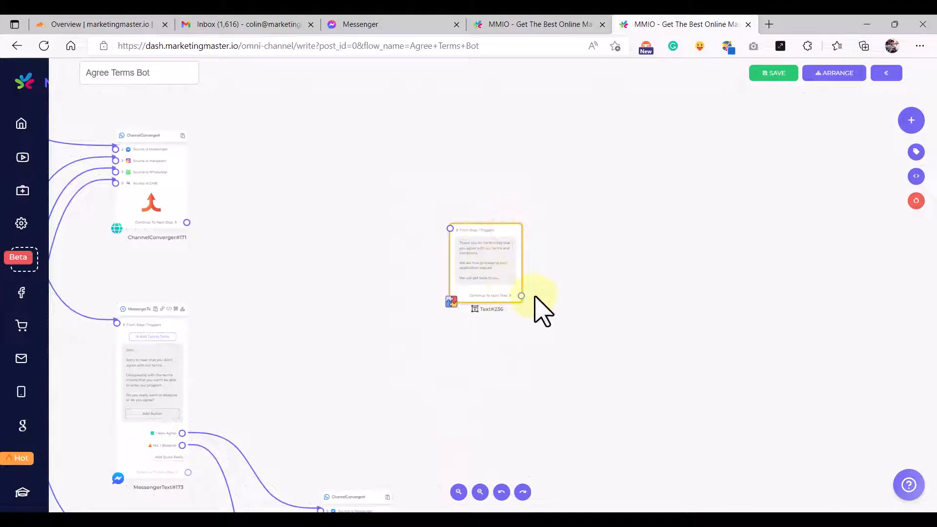
left_click_drag(551, 272, 546, 256)
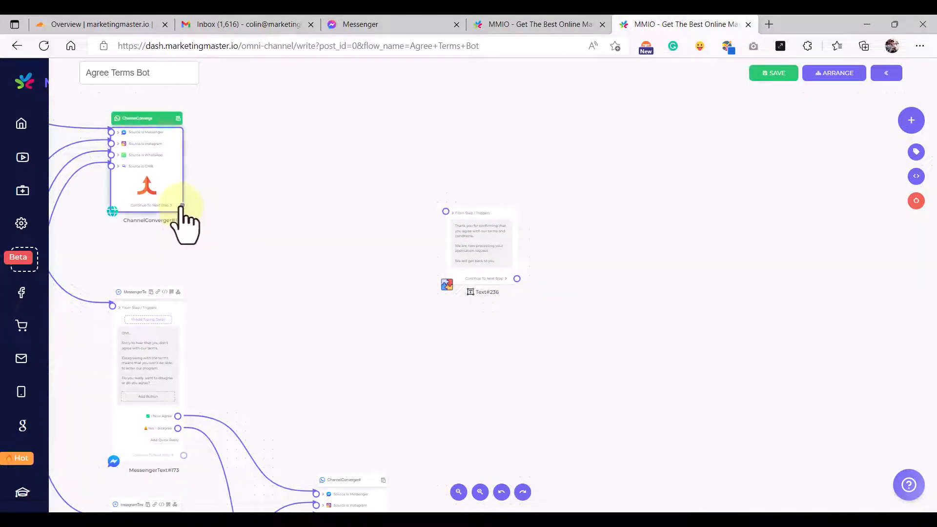
- Link ChannelConverger#171's Continue To Next Step output to Text#236's input
left_click_drag(182, 206, 445, 211)
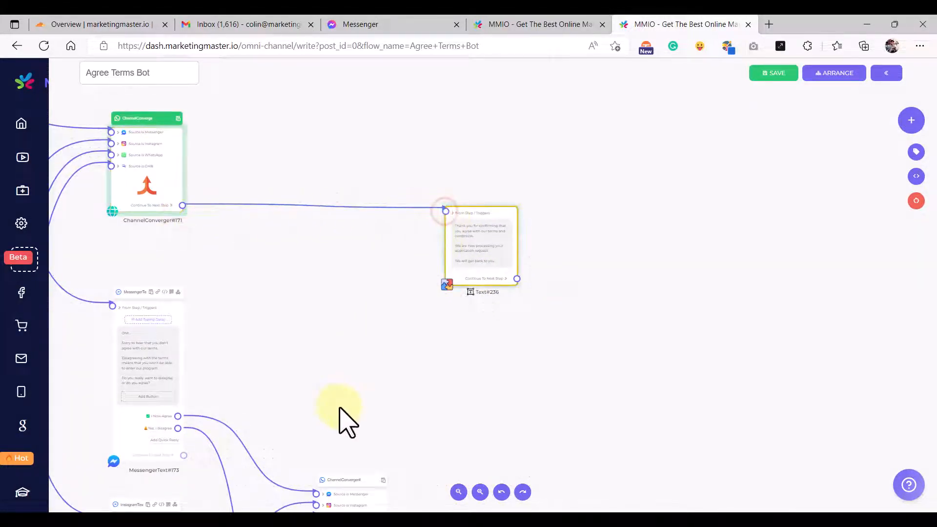
scroll(347, 419, "down", 5)
left_click_drag(351, 429, 404, 185)
left_click_drag(323, 165, 564, 205)
- Pan across the flow to inspect MessengerText#167, ChannelConverger#171 and Text#236
left_click_drag(522, 184, 532, 211)
scroll(308, 222, "up", 8)
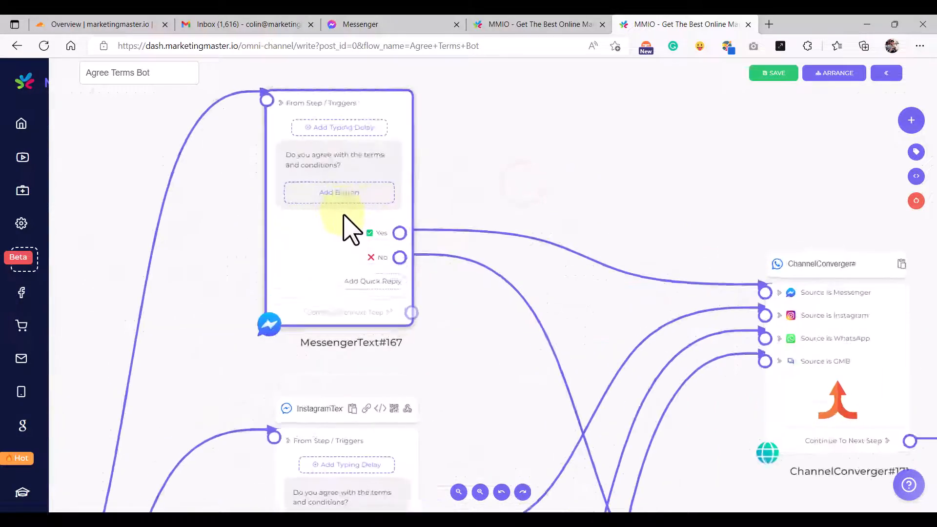
scroll(347, 226, "up", 5)
scroll(659, 234, "down", 4)
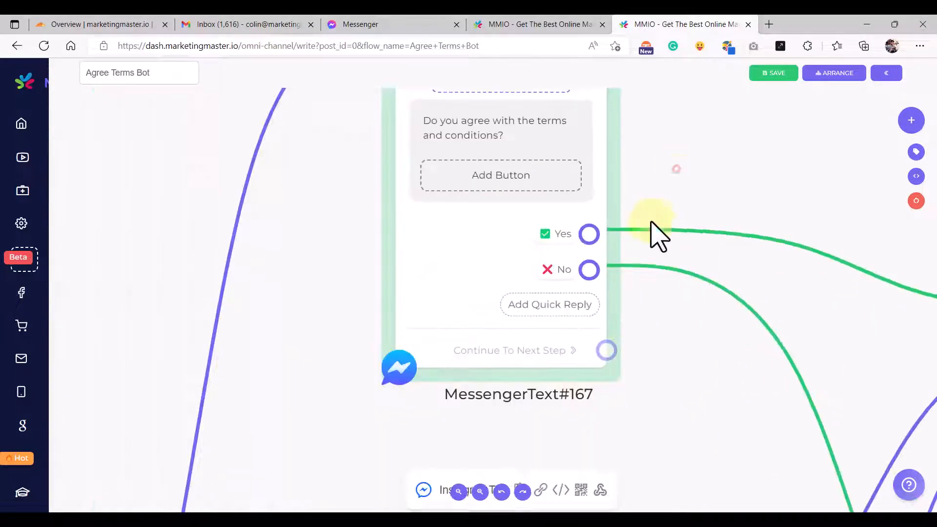
scroll(549, 259, "up", 3)
scroll(436, 219, "up", 2)
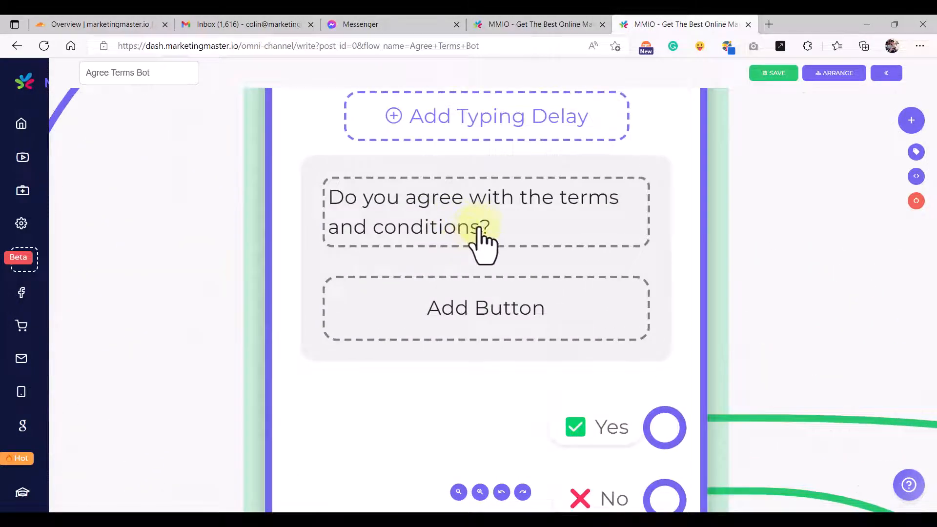
scroll(483, 236, "down", 3)
scroll(554, 348, "down", 3)
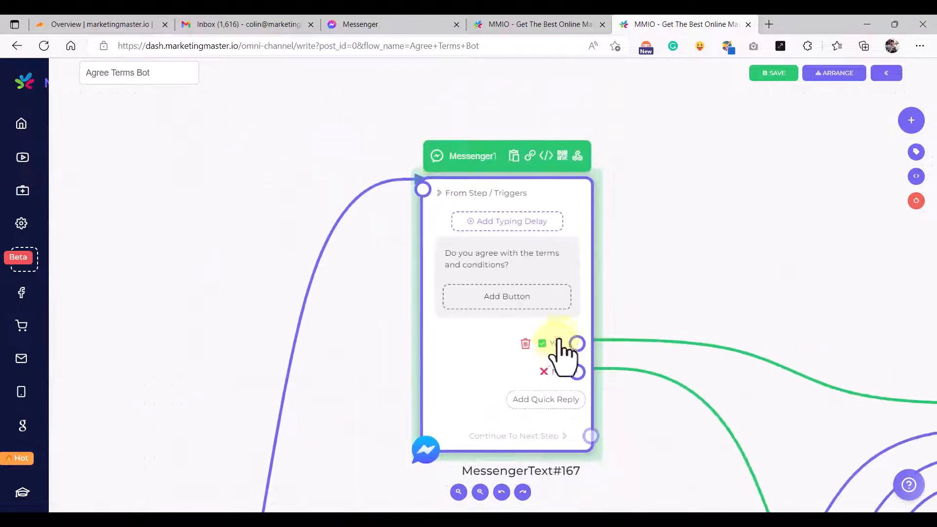
left_click_drag(776, 303, 499, 181)
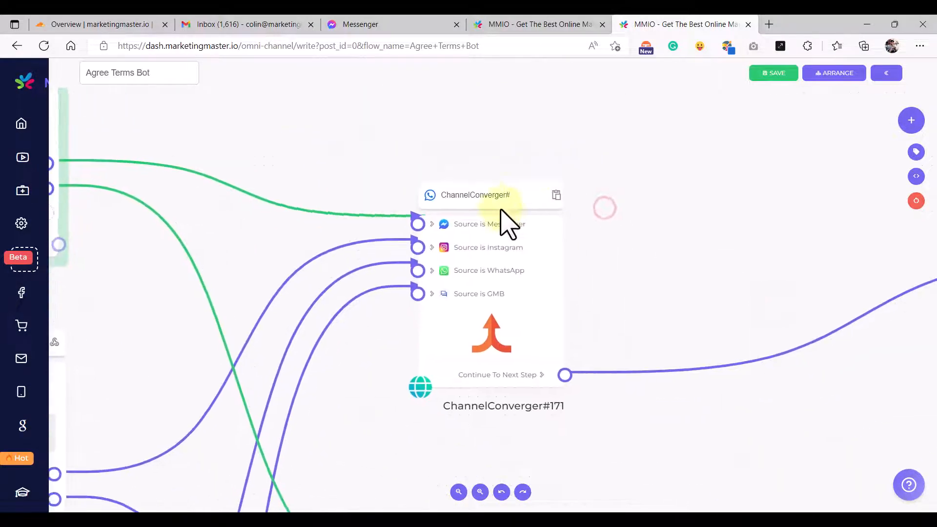
left_click(508, 200)
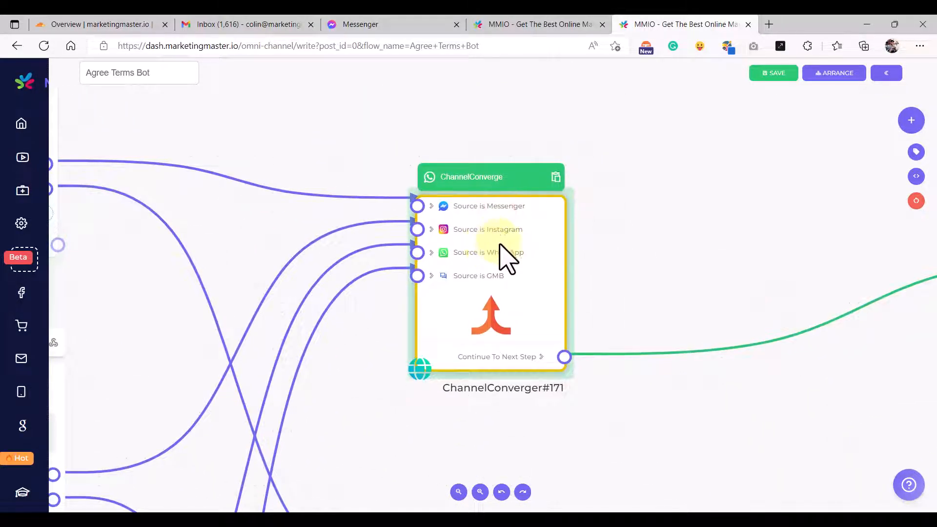
scroll(537, 285, "down", 3)
left_click_drag(727, 209, 439, 203)
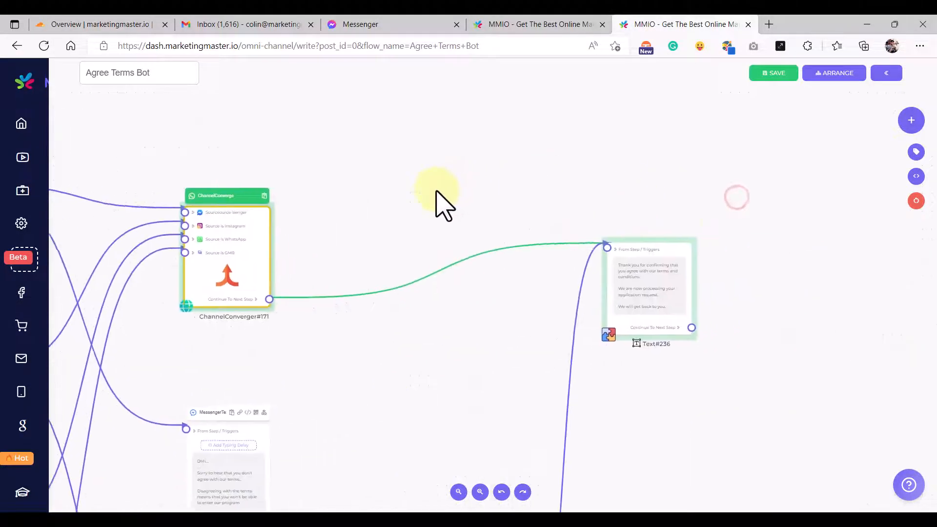
left_click_drag(730, 214, 640, 184)
scroll(561, 246, "up", 6)
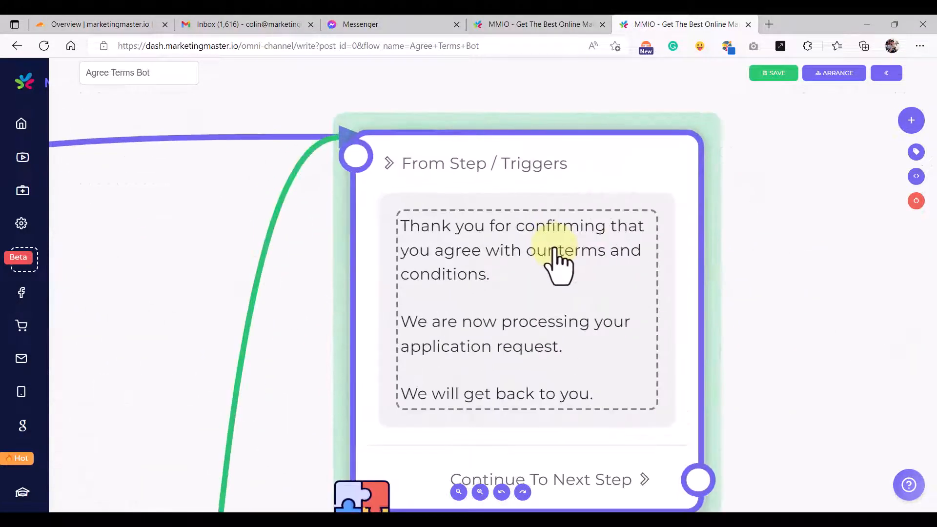
scroll(557, 248, "down", 2)
scroll(561, 266, "down", 5)
- Check the Instagram and Messenger branches' I Now Agree and Yes, I disagree replies and ChannelConverger#177
left_click_drag(292, 418, 514, 286)
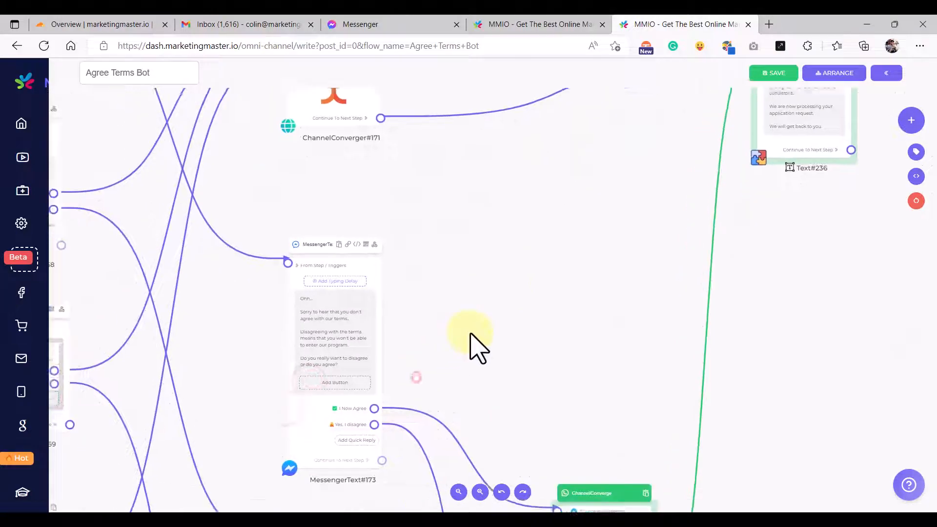
left_click_drag(301, 330, 498, 418)
scroll(284, 310, "up", 5)
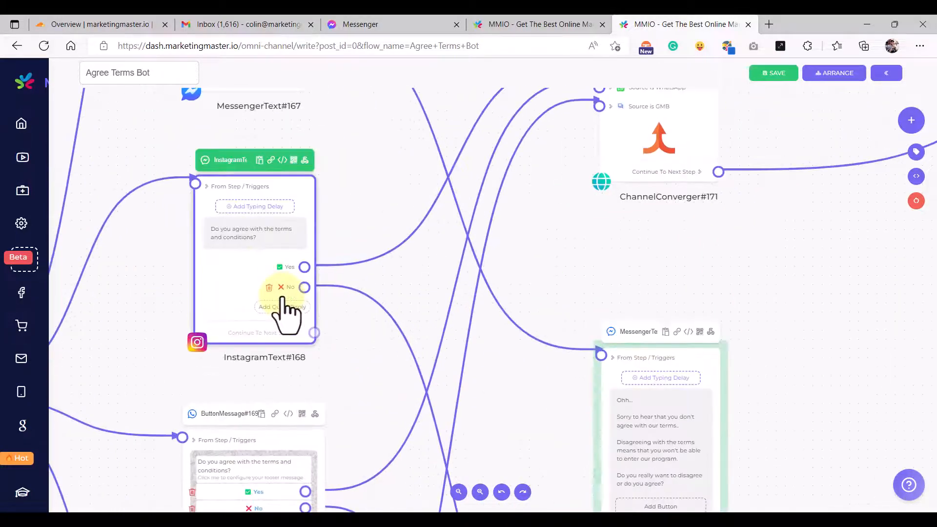
scroll(317, 312, "down", 5)
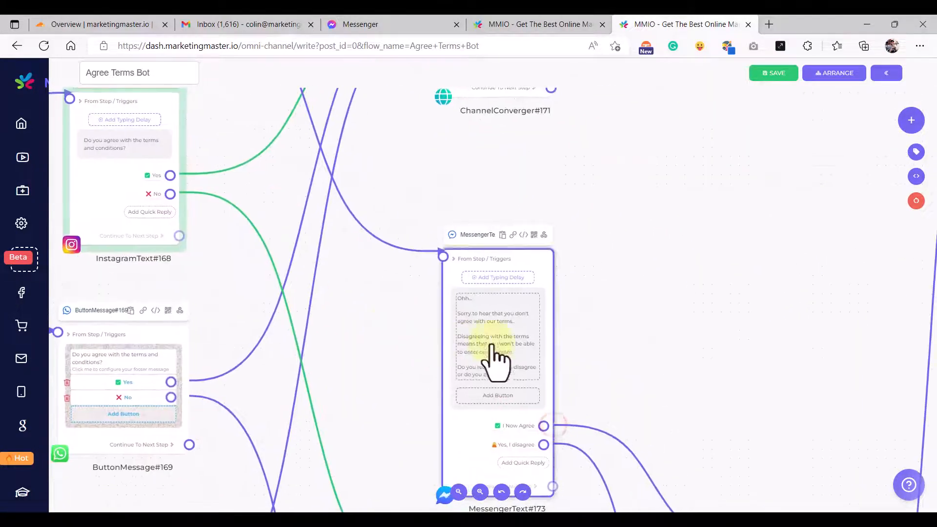
scroll(495, 360, "up", 5)
scroll(503, 341, "up", 5)
scroll(317, 306, "down", 6)
left_click_drag(204, 273, 470, 352)
left_click_drag(531, 379, 354, 294)
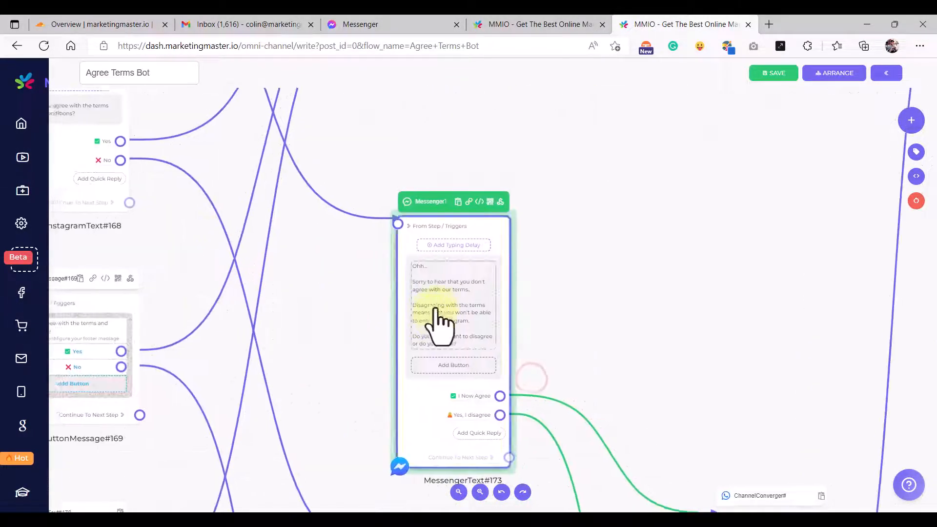
scroll(436, 309, "up", 5)
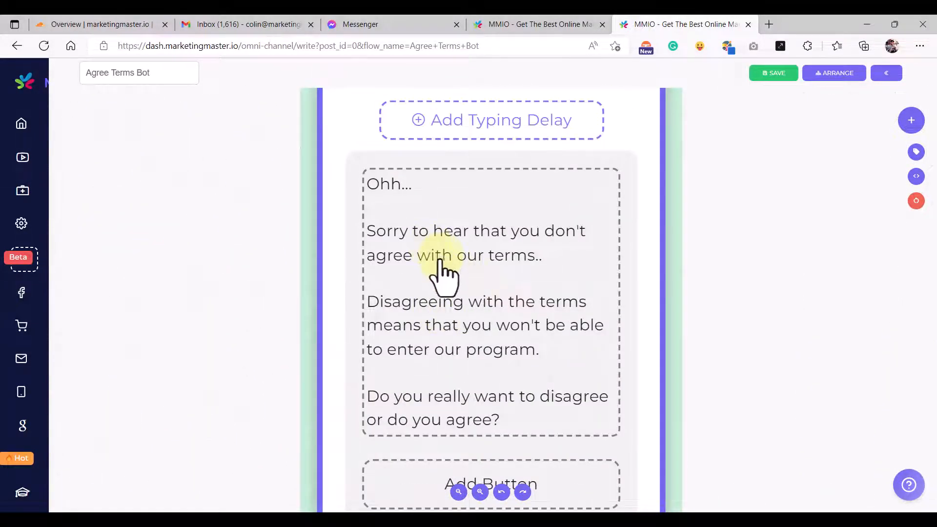
left_click_drag(838, 446, 661, 231)
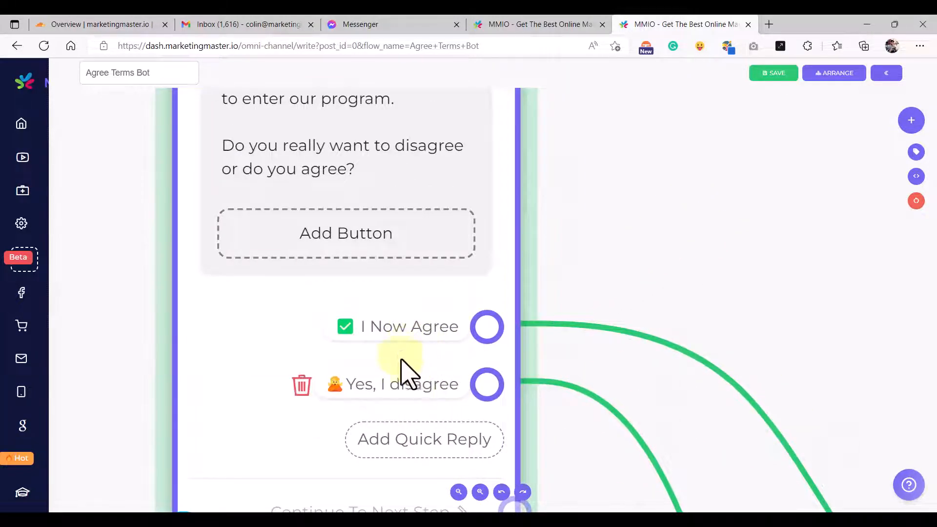
scroll(406, 380, "down", 3)
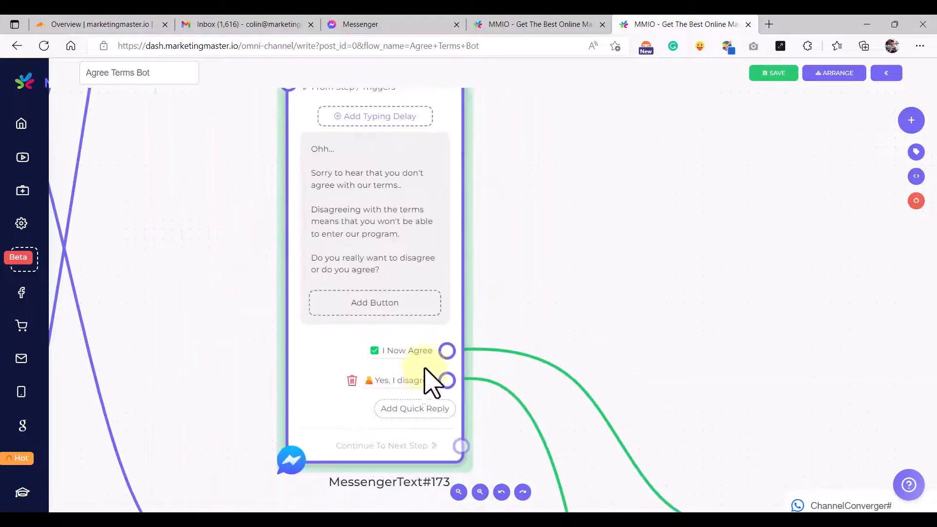
scroll(586, 382, "down", 4)
left_click_drag(756, 368, 534, 265)
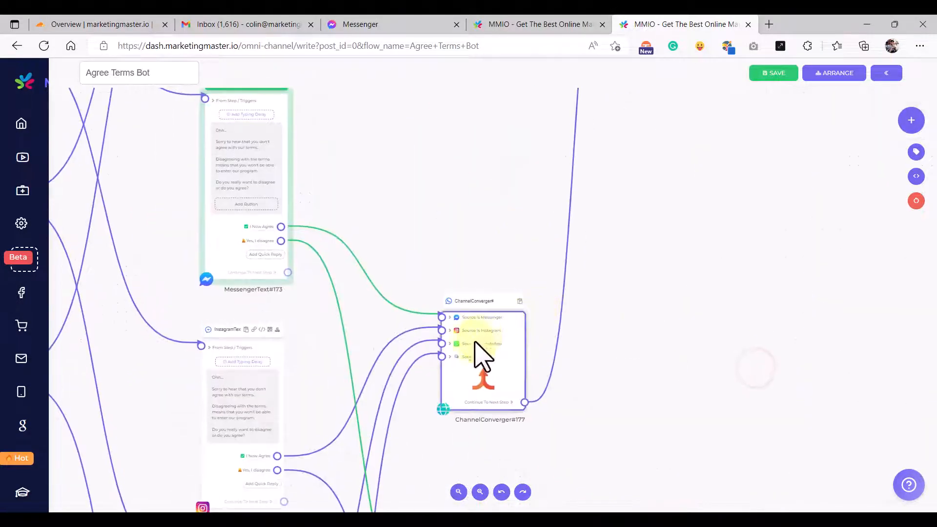
scroll(480, 353, "up", 4)
scroll(473, 339, "down", 4)
left_click_drag(721, 207, 558, 395)
left_click_drag(558, 259, 543, 332)
scroll(456, 263, "up", 6)
scroll(466, 235, "down", 2)
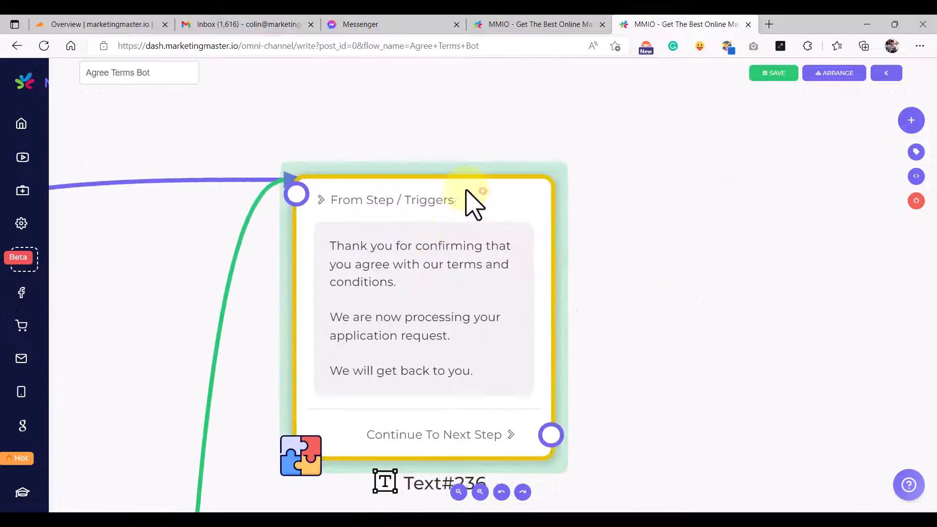
scroll(442, 323, "down", 1)
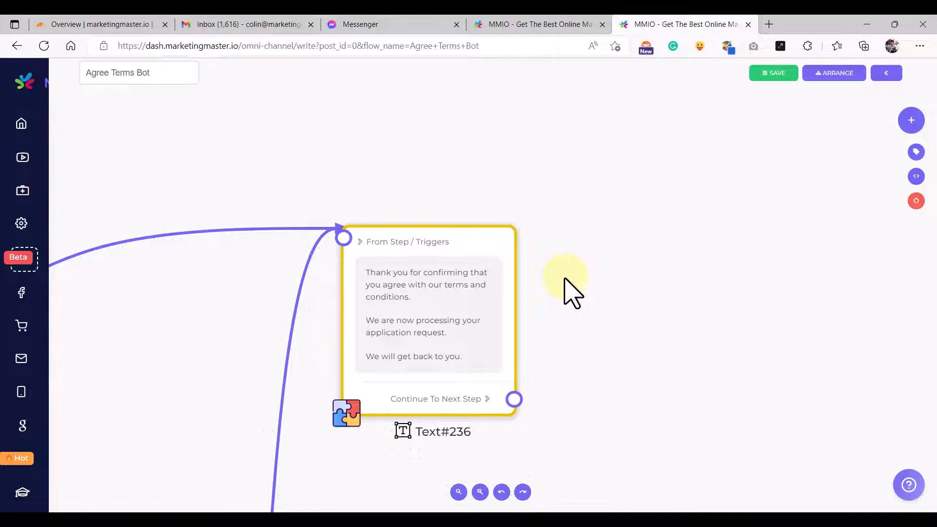
left_click_drag(507, 283, 484, 280)
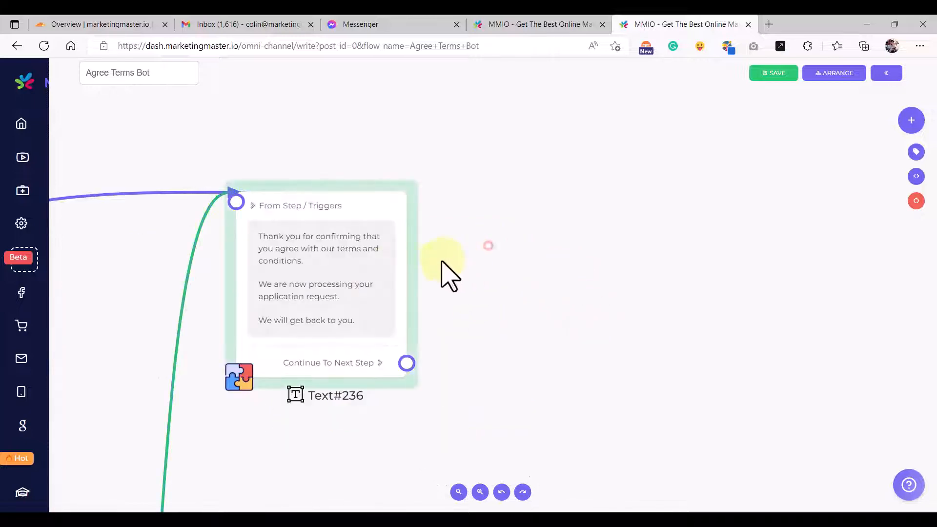
- Add a Function step (Function#238) after Text#236
left_click_drag(360, 379, 455, 193)
type("fun")
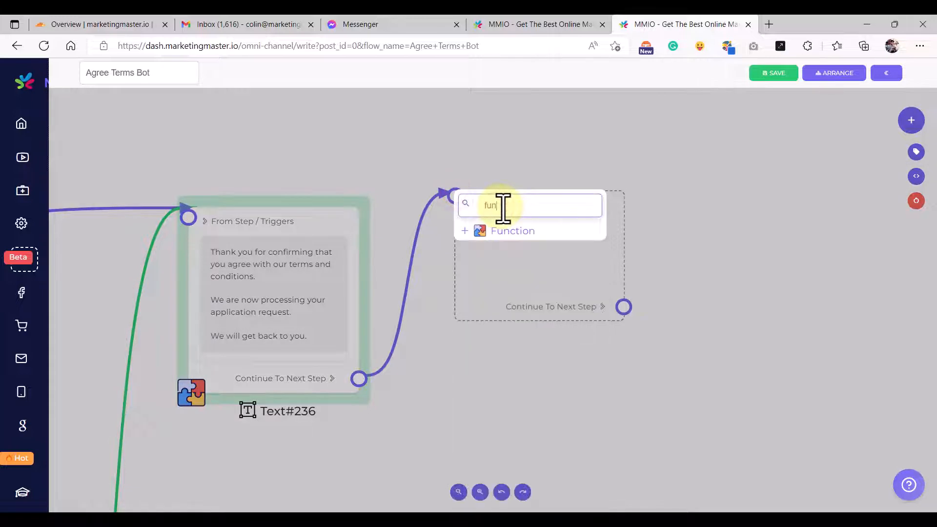
left_click(488, 232)
left_click(528, 200)
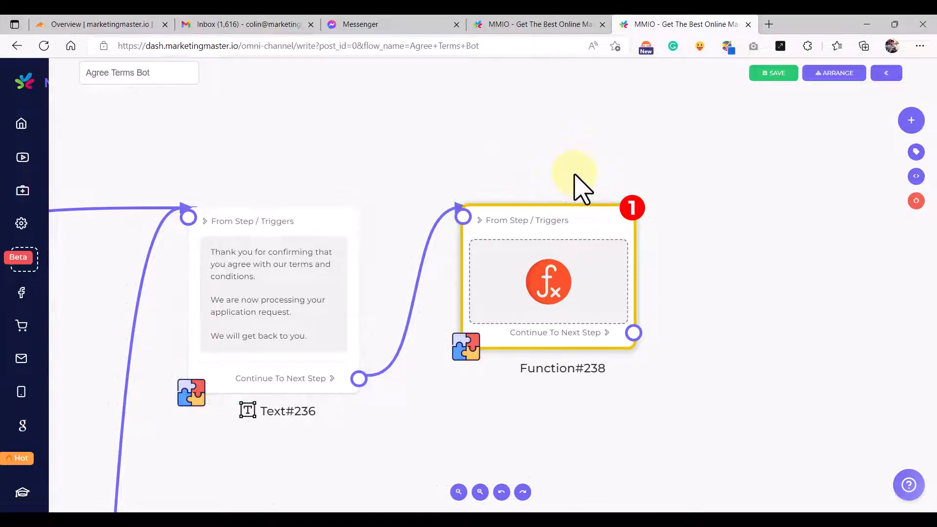
- Review Function#209's date-returning code in the Terms Agreement Auto flow
left_click(511, 24)
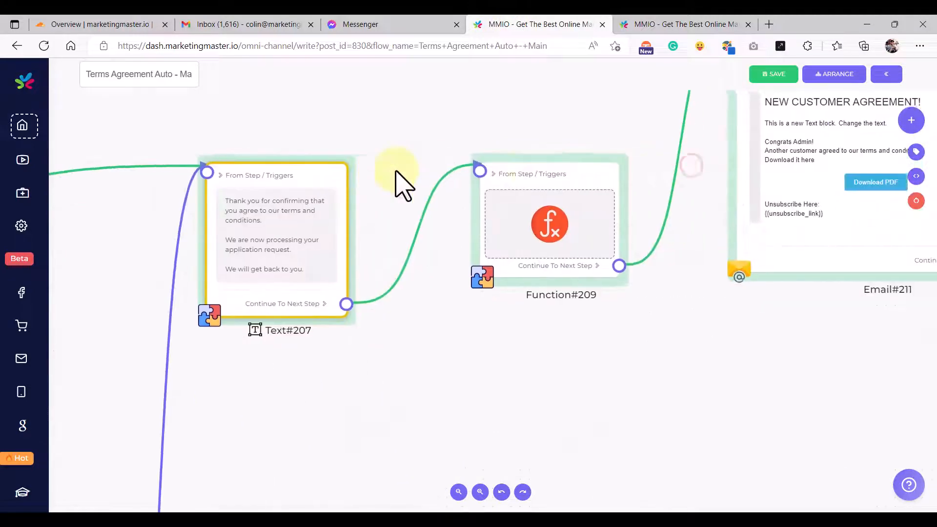
left_click_drag(554, 167, 527, 163)
scroll(518, 214, "up", 3)
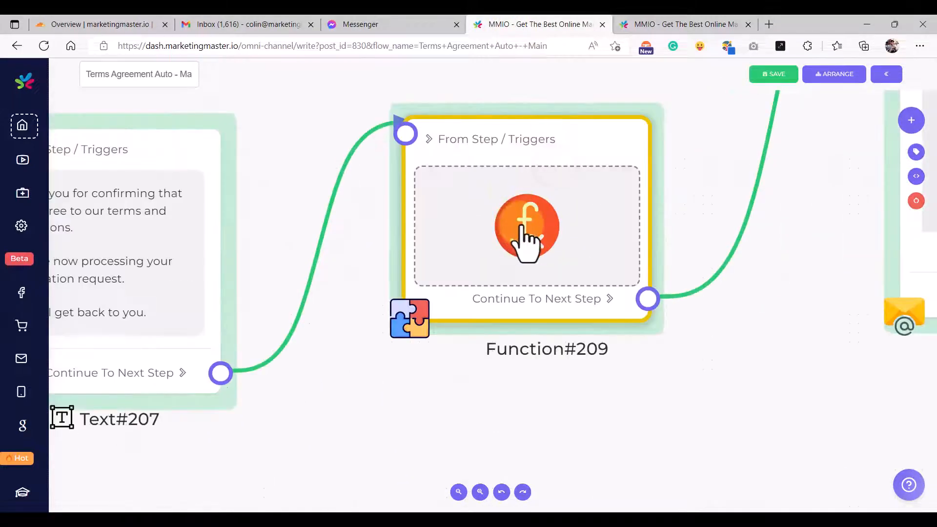
left_click(525, 239)
left_click_drag(456, 182, 282, 182)
key("ctrl+c")
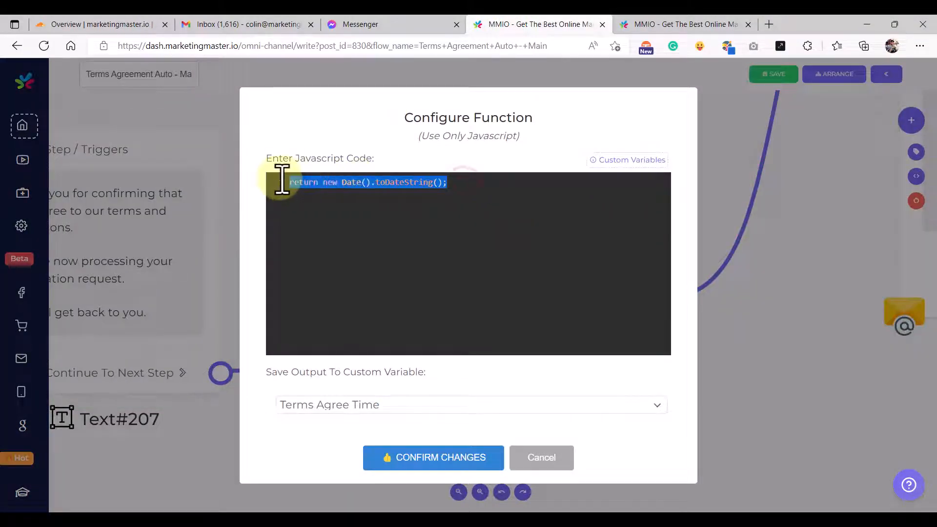
left_click(410, 214)
left_click(627, 24)
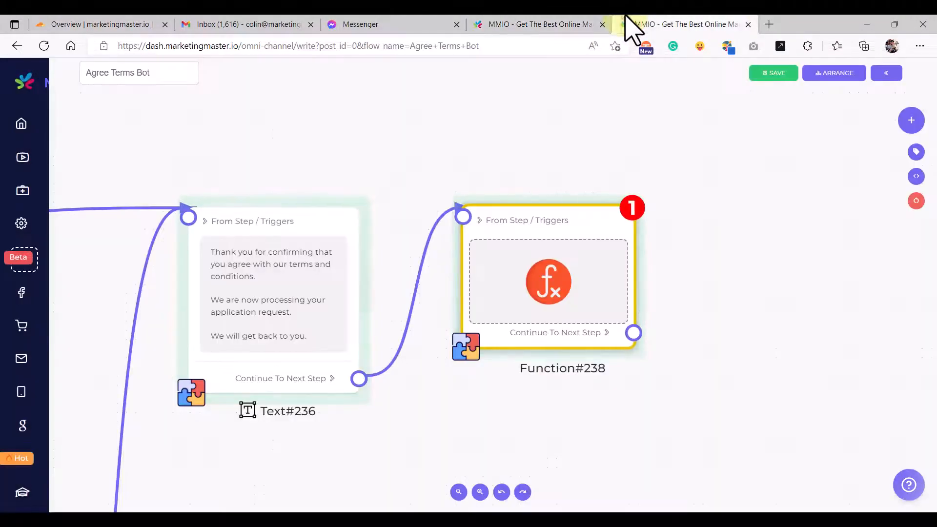
- Replace Function#238's sample code with return new Date().toDateString(); output to Auto Terms Agree Time
left_click_drag(571, 240, 565, 246)
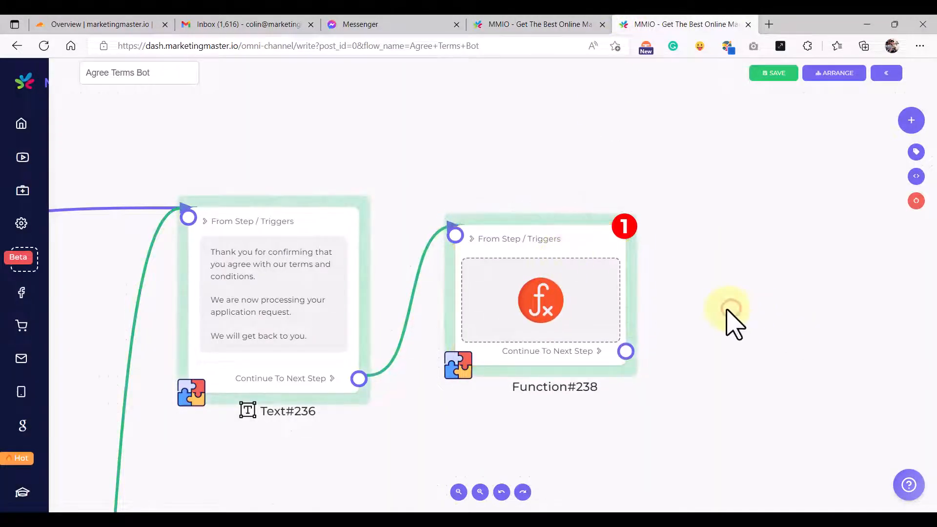
scroll(732, 314, "down", 1)
double_click(563, 317)
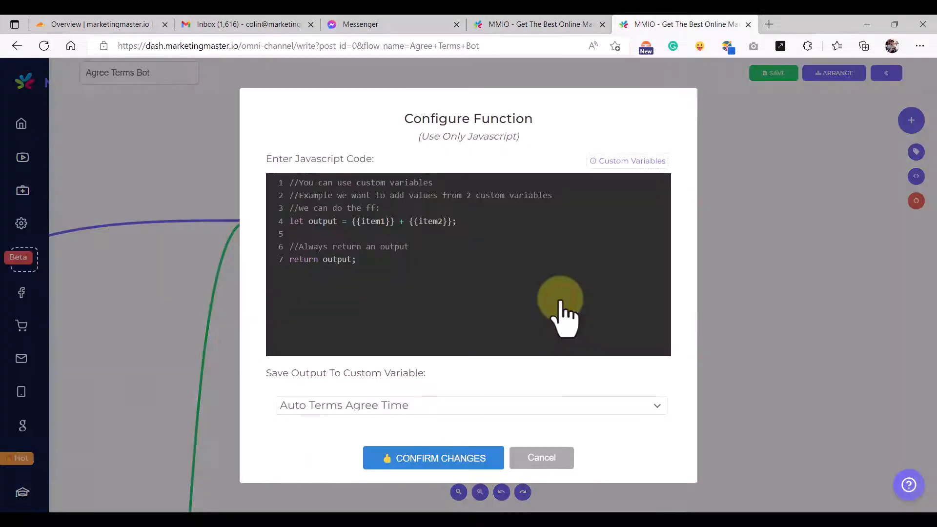
left_click_drag(385, 264, 291, 190)
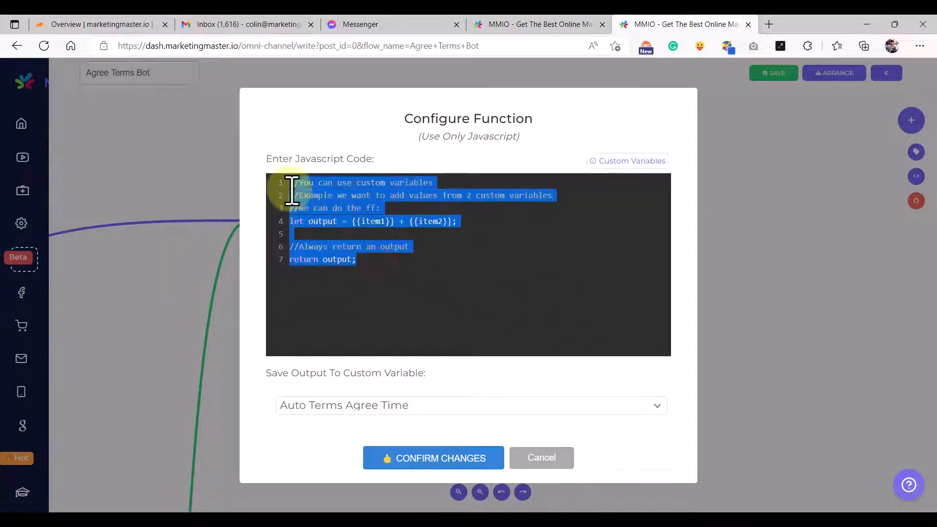
key("BackSpace")
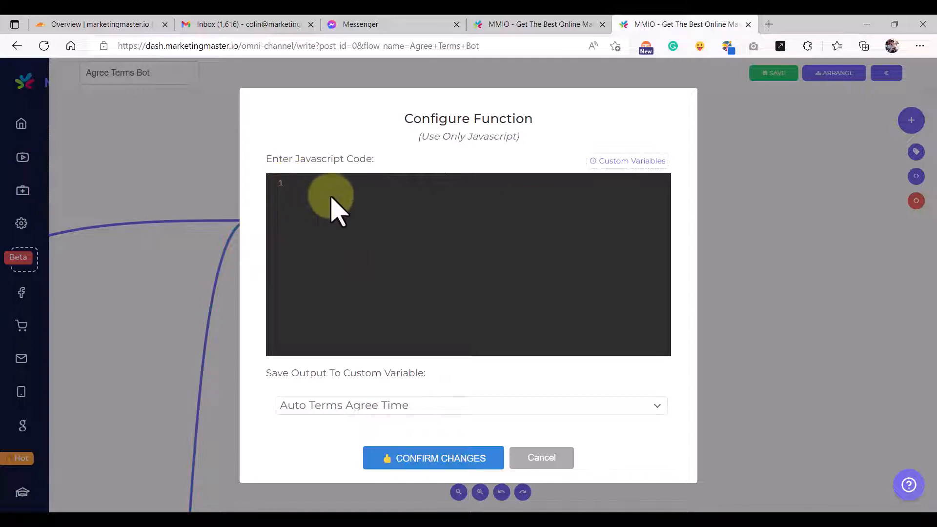
key("ctrl+v")
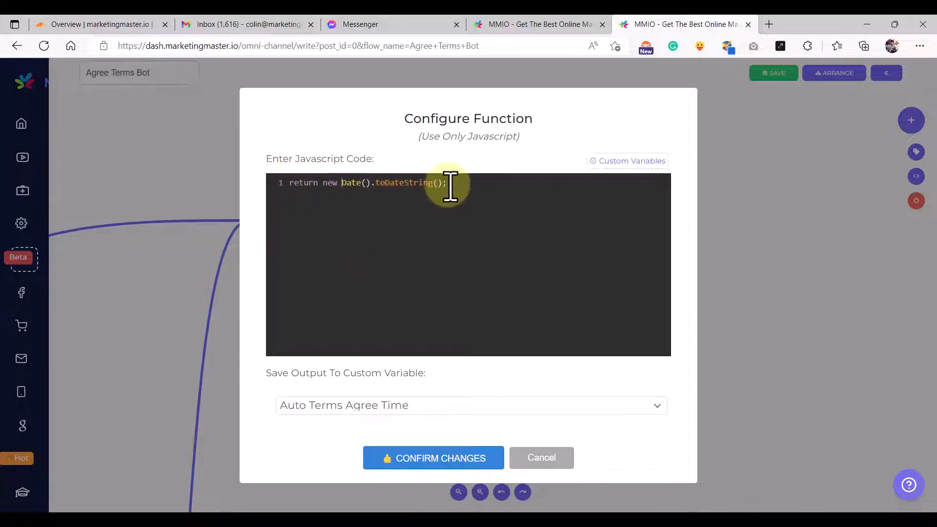
left_click_drag(446, 186, 331, 185)
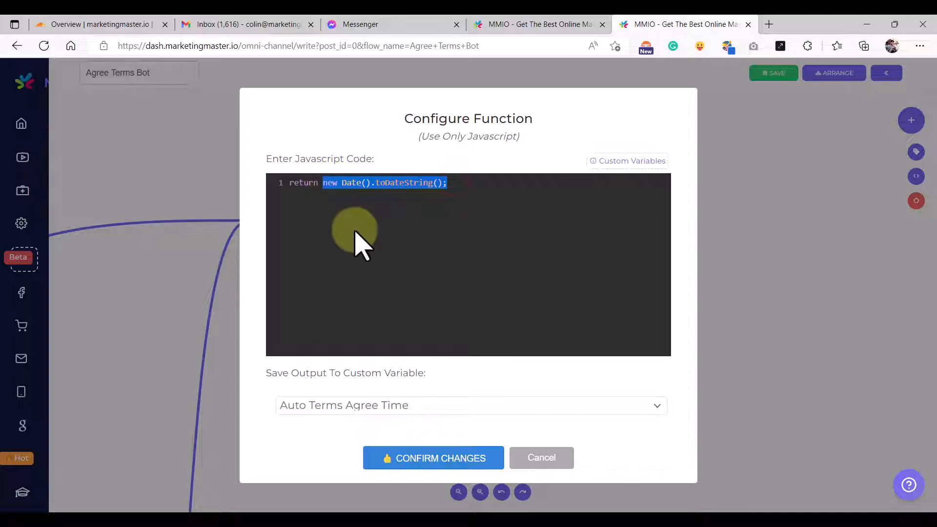
left_click(367, 239)
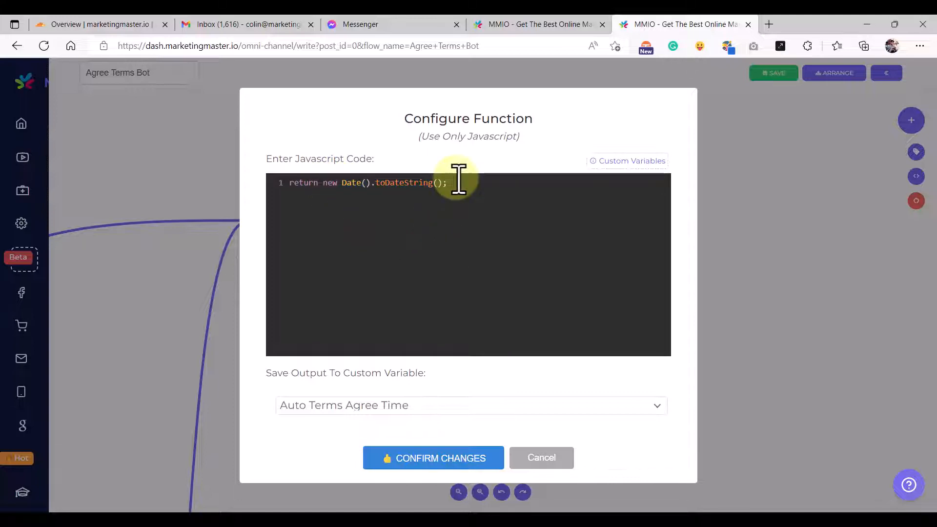
left_click(382, 408)
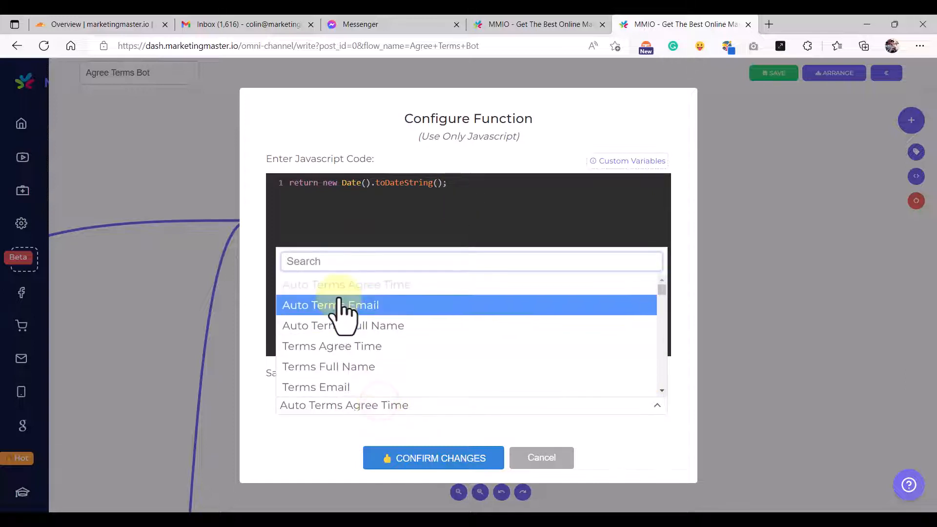
left_click(297, 414)
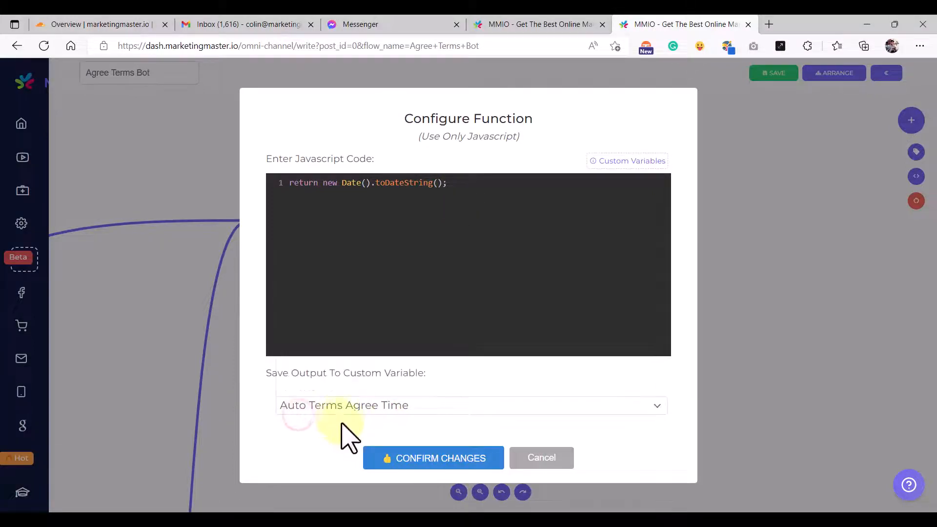
left_click(398, 458)
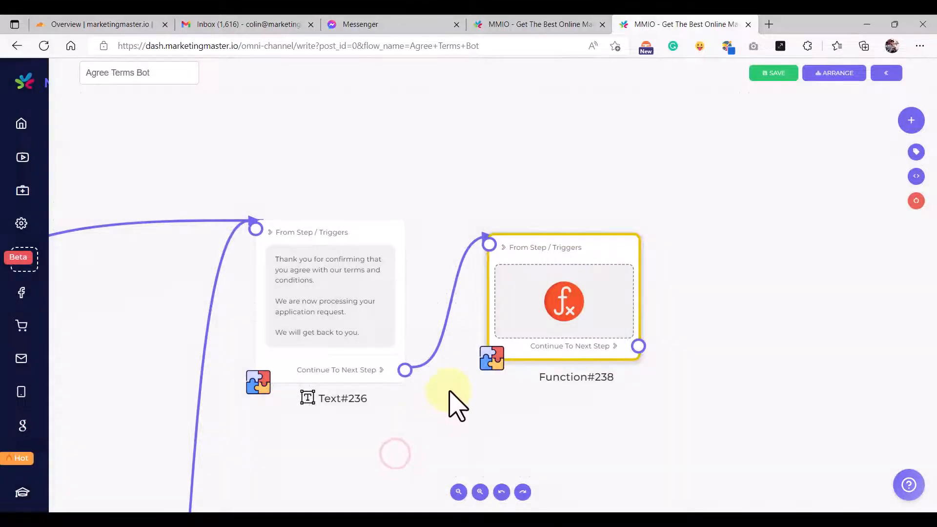
scroll(468, 411, "down", 2)
- Add a new Email step (Email#240) connected after Function#238
scroll(472, 409, "down", 3)
left_click_drag(460, 426, 353, 374)
left_click_drag(416, 297, 414, 295)
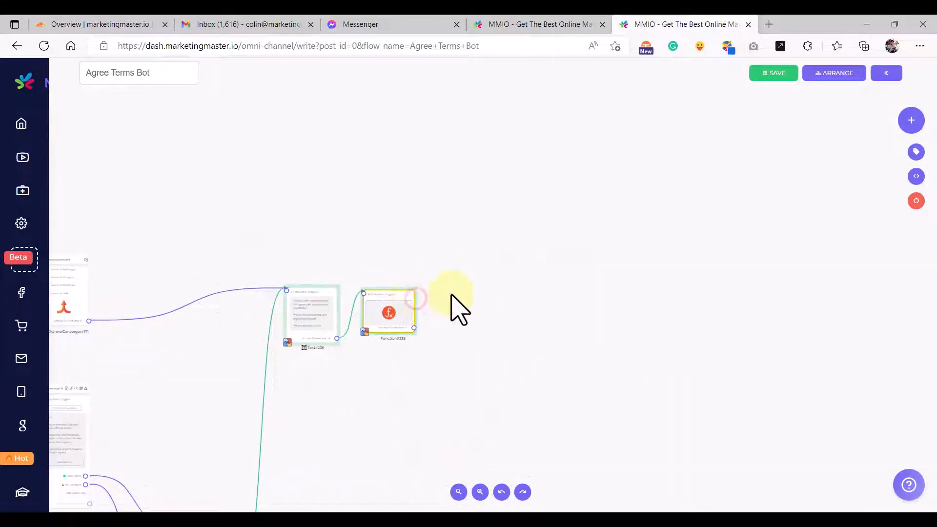
left_click_drag(481, 294, 454, 307)
scroll(417, 327, "up", 2)
left_click_drag(379, 343, 432, 223)
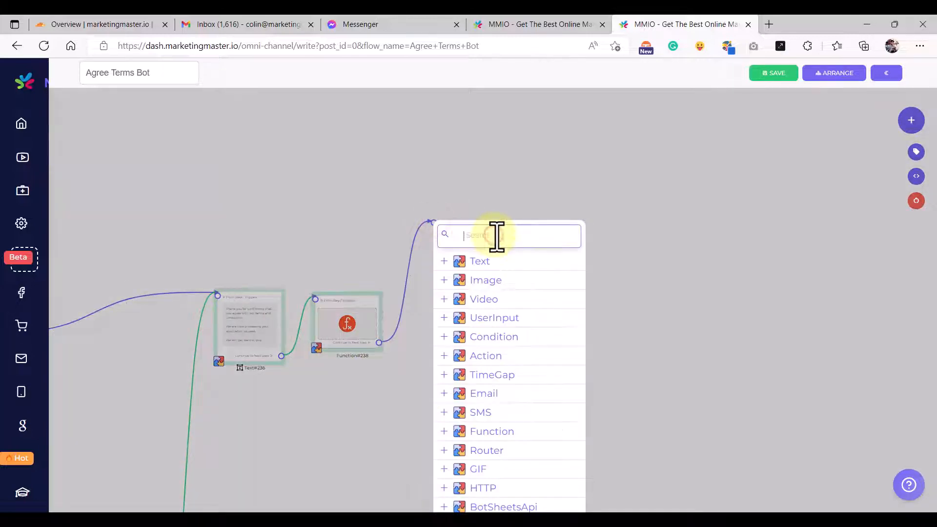
type("em")
left_click(496, 262)
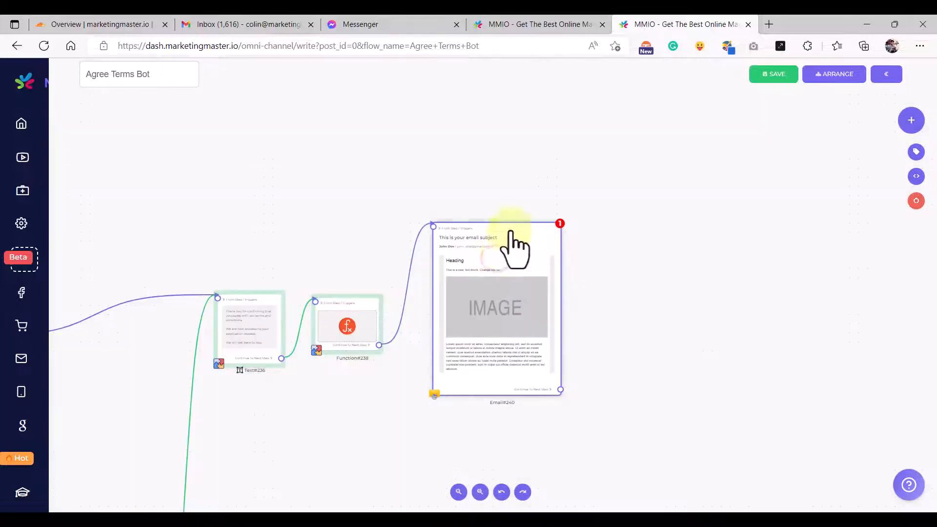
scroll(502, 310, "up", 2)
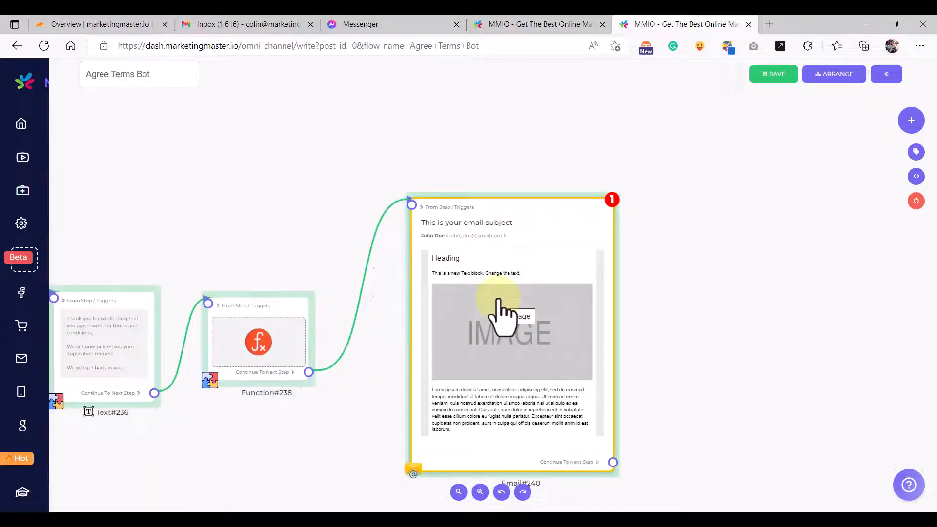
left_click(496, 297)
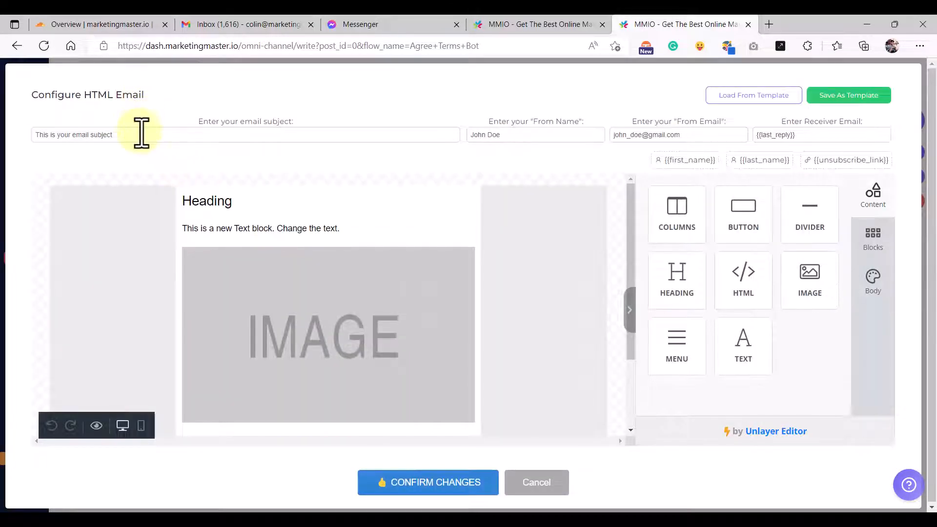
- Open the reference Terms Agreement flow's Email#211 settings and select its subject line
left_click(141, 131)
left_click(171, 138)
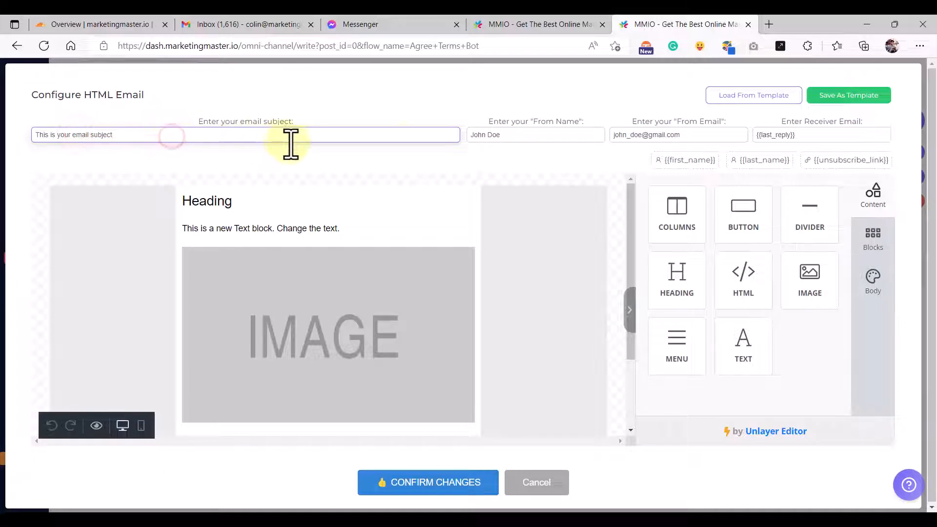
left_click(535, 136)
left_click(701, 112)
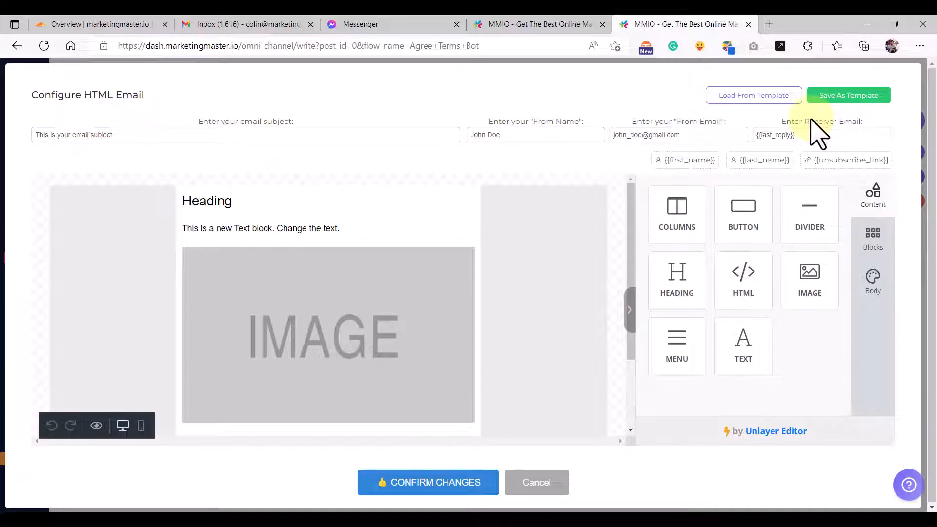
left_click(529, 25)
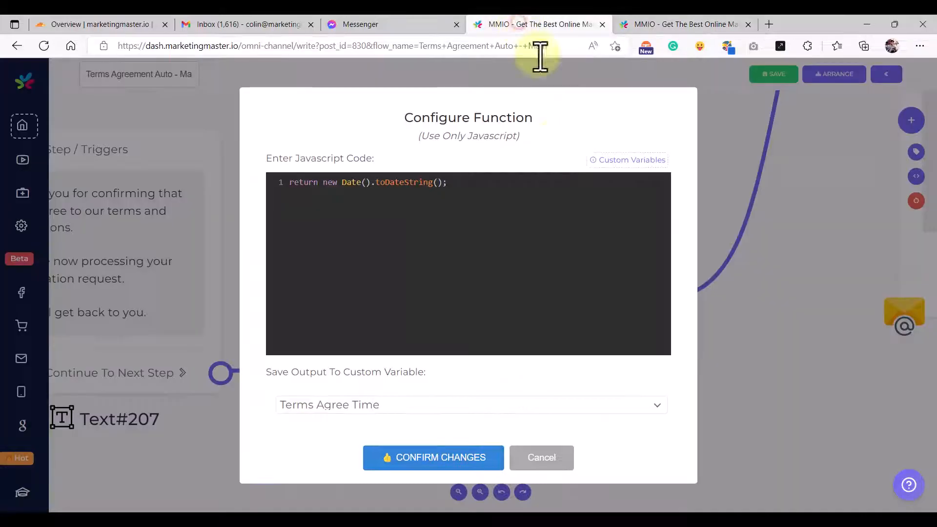
left_click(557, 460)
scroll(587, 425, "down", 6)
left_click_drag(733, 426, 483, 412)
scroll(554, 292, "up", 3)
scroll(538, 310, "down", 2)
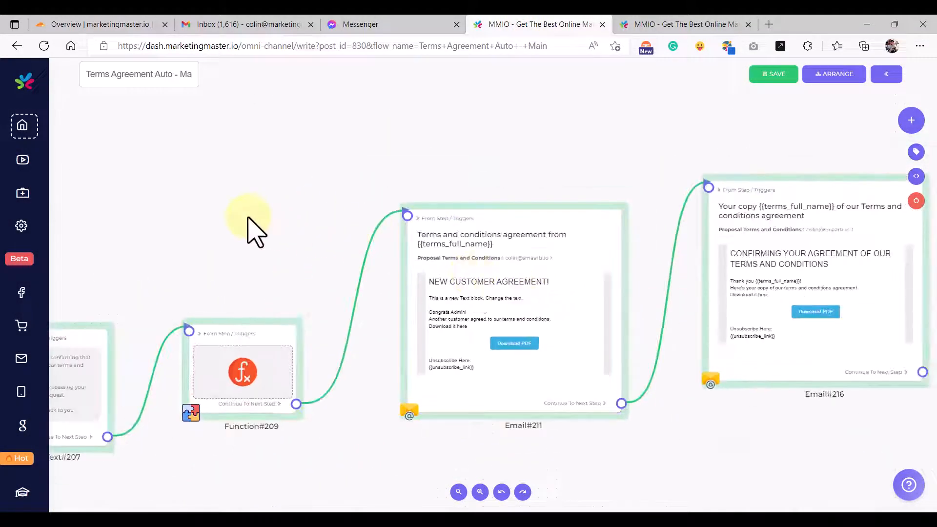
double_click(467, 271)
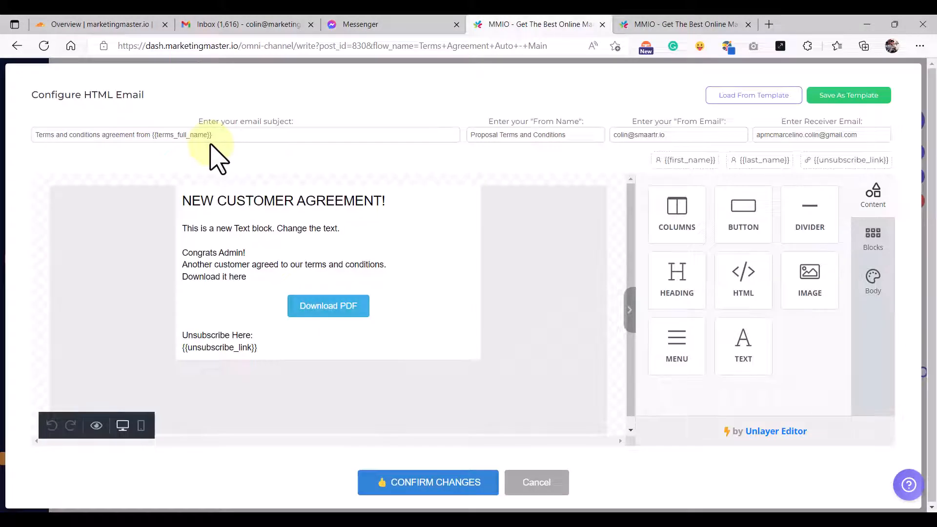
left_click(241, 141)
key("ctrl+a")
key("ctrl+c")
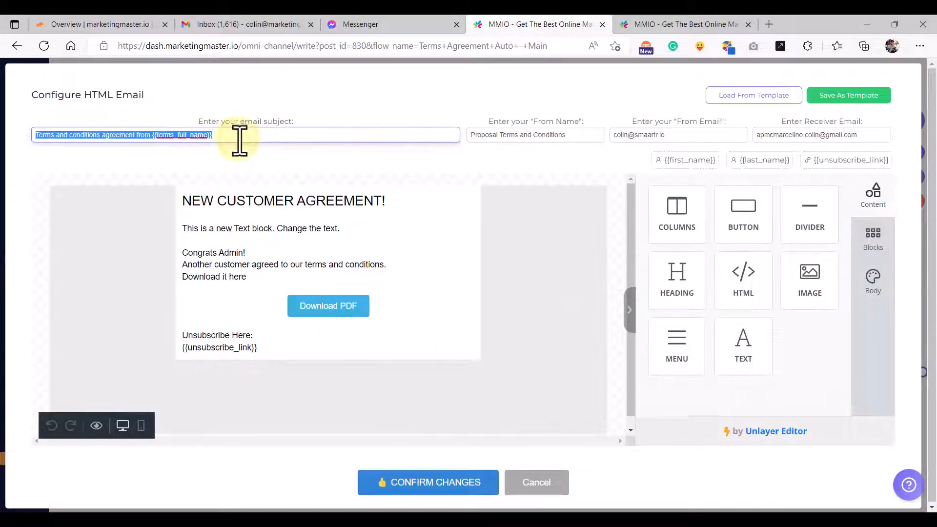
- Paste the subject into Email#240, then abandon the incomplete email settings
left_click(688, 26)
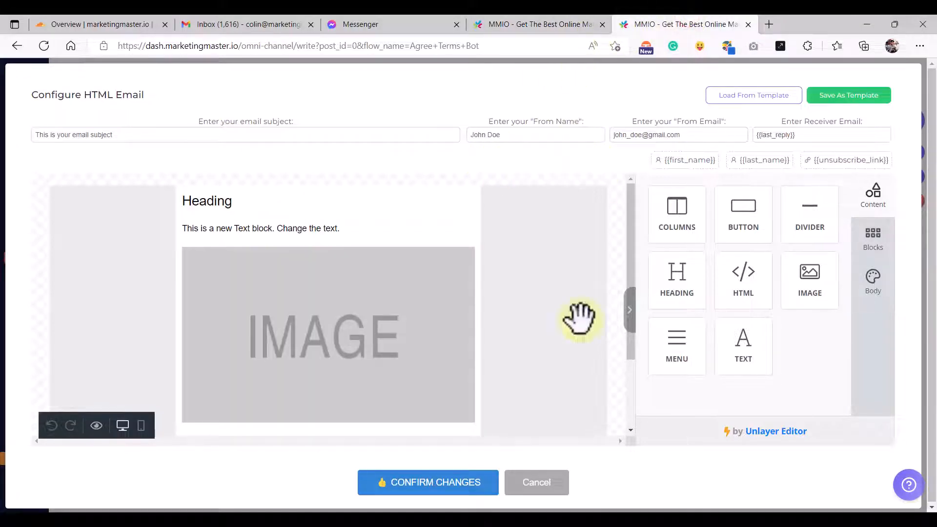
left_click(544, 485)
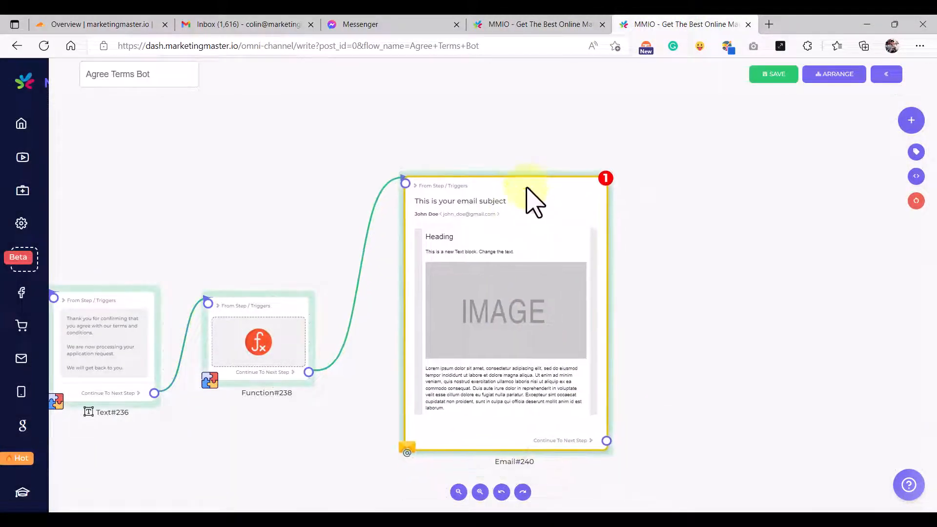
double_click(516, 314)
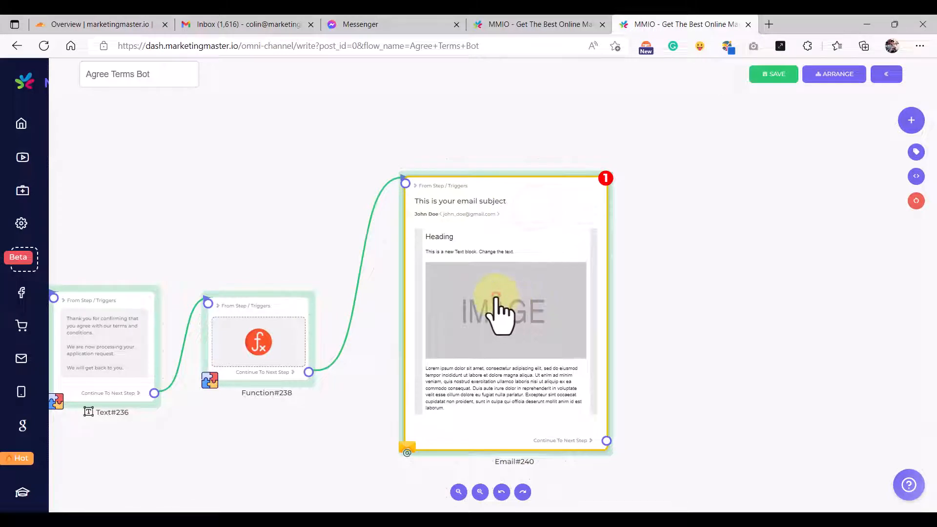
left_click(180, 136)
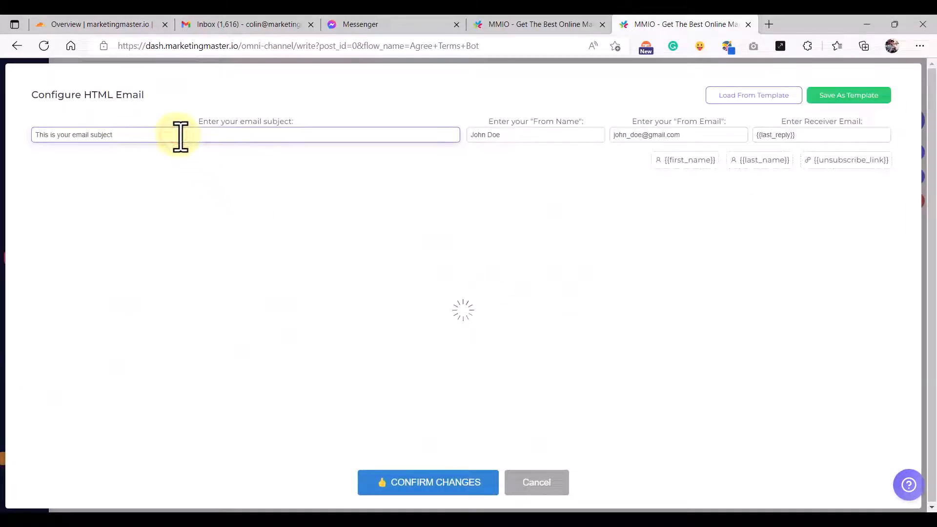
key("BackSpace")
key("ctrl+v")
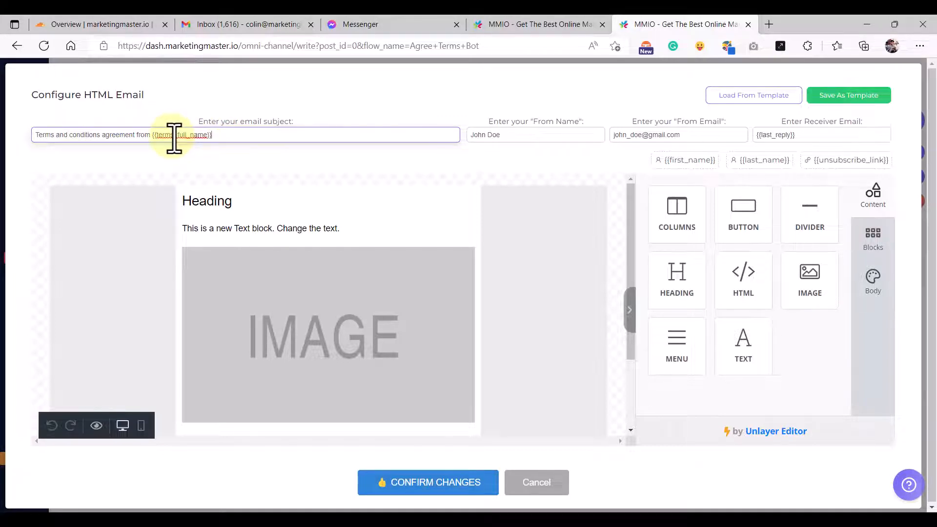
left_click(413, 486)
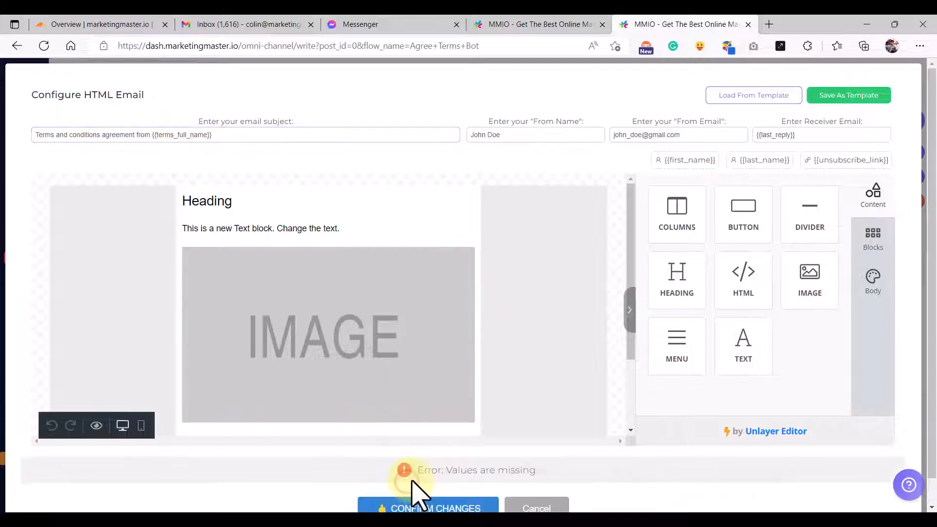
left_click(538, 483)
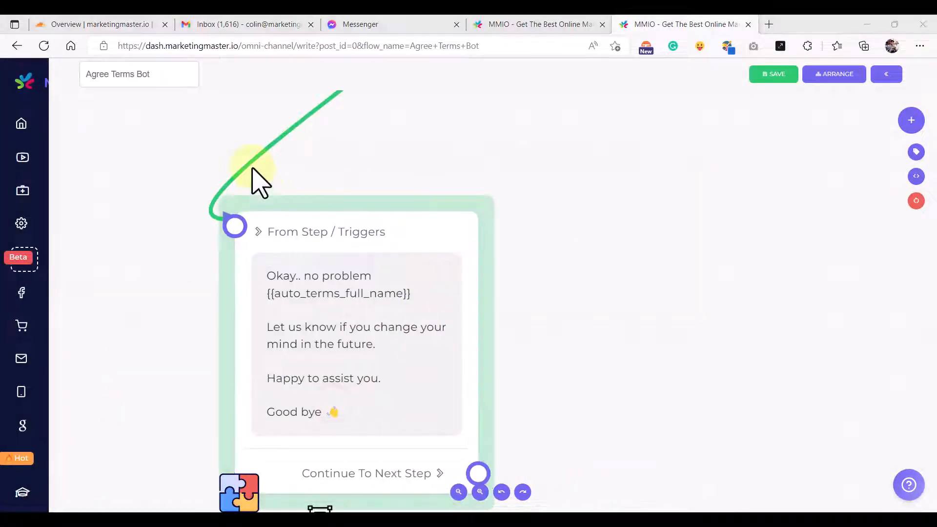
- Copy the full subject line from the Terms Agreement email
left_click(351, 297)
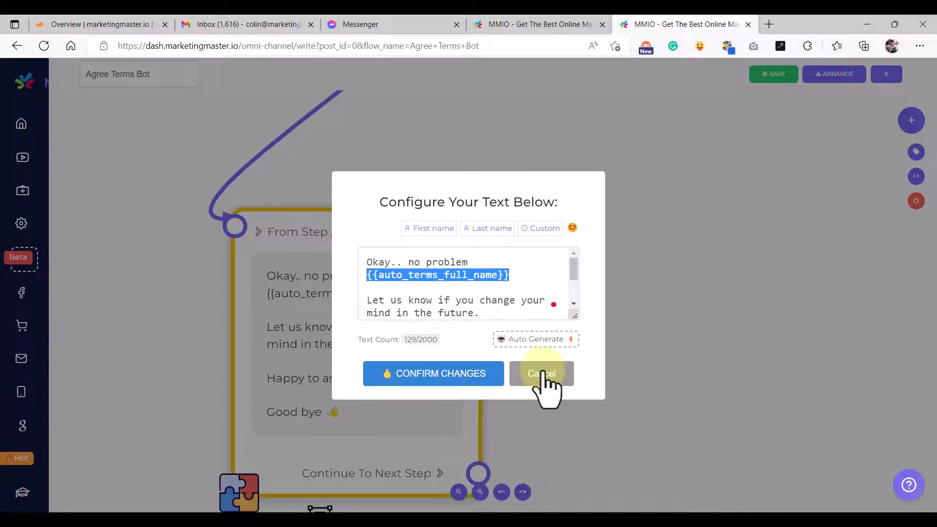
left_click(502, 25)
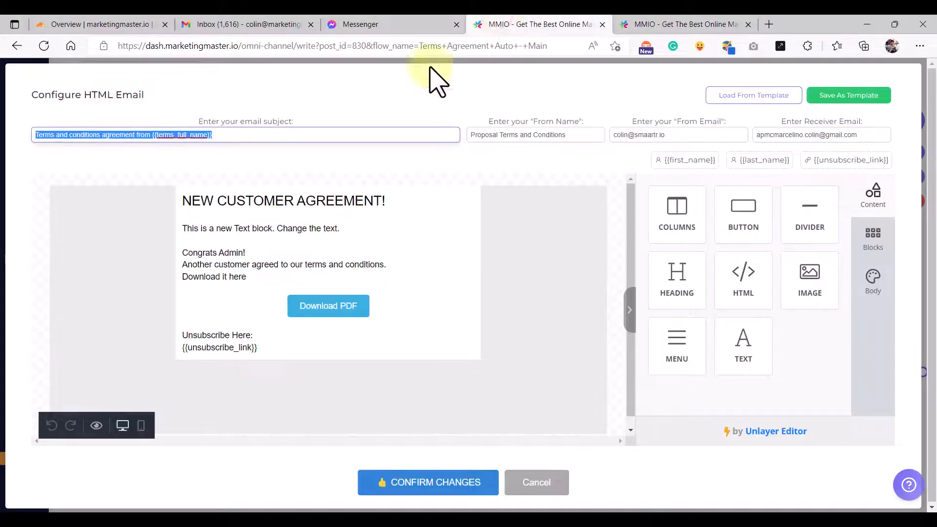
left_click(361, 105)
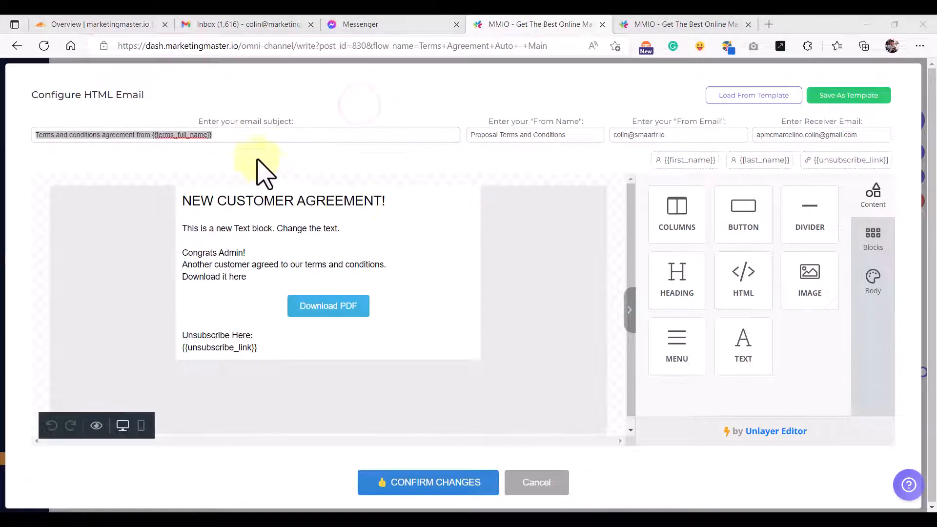
left_click(242, 139)
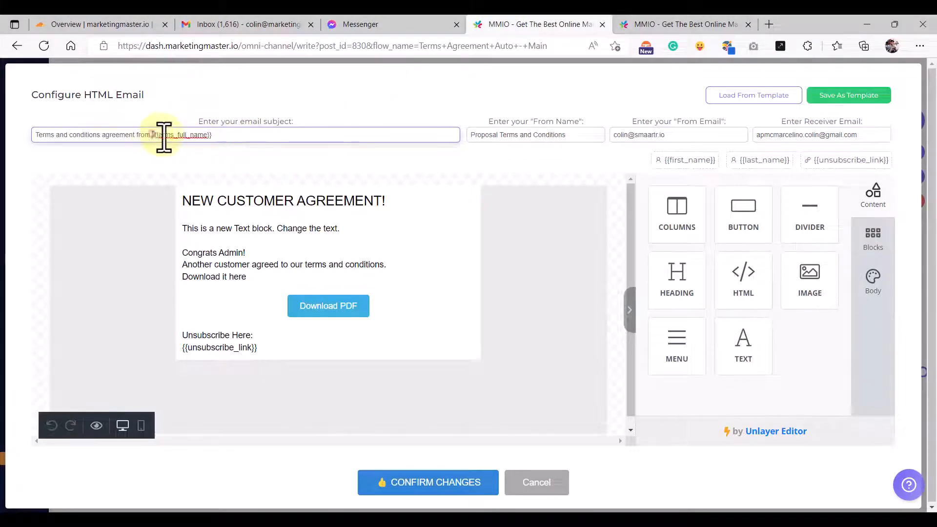
left_click_drag(153, 136, 266, 142)
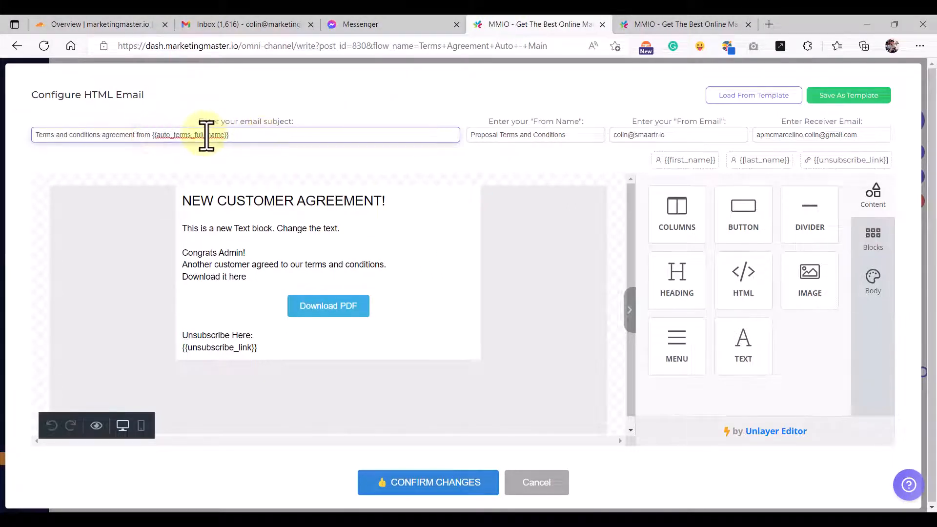
triple_click(224, 140)
key("ctrl+c")
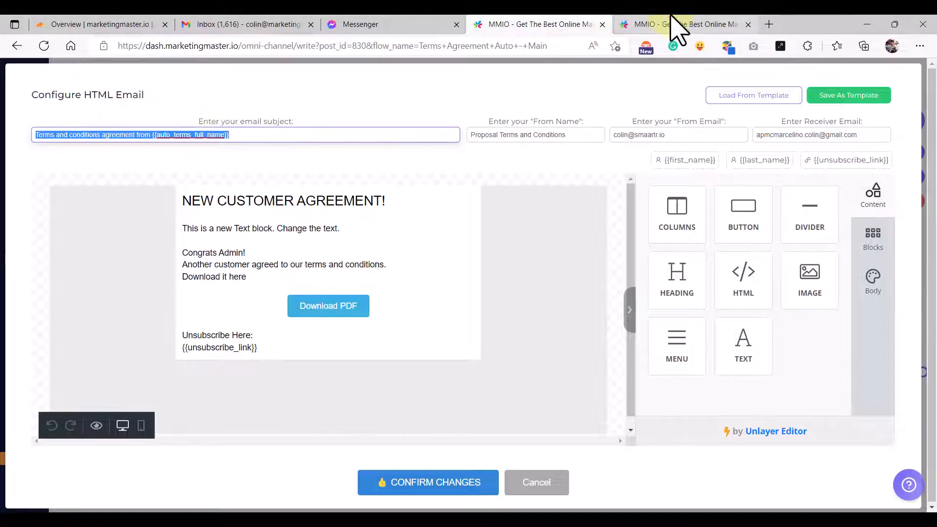
- Reopen Email#240 and paste 'Terms and conditions agreement from {{auto_terms_full_name}}' as its subject
left_click(683, 24)
left_click(547, 381)
scroll(555, 361, "down", 5)
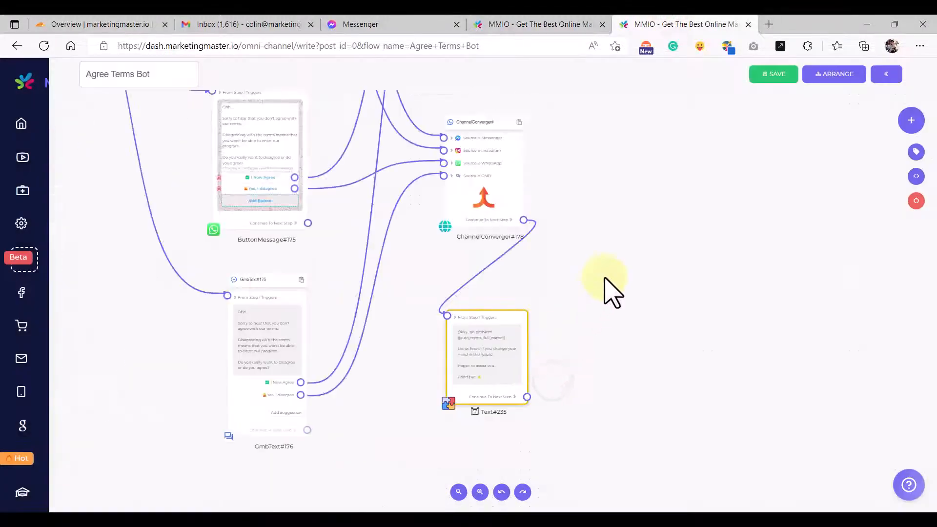
left_click(604, 276)
scroll(604, 276, "down", 1)
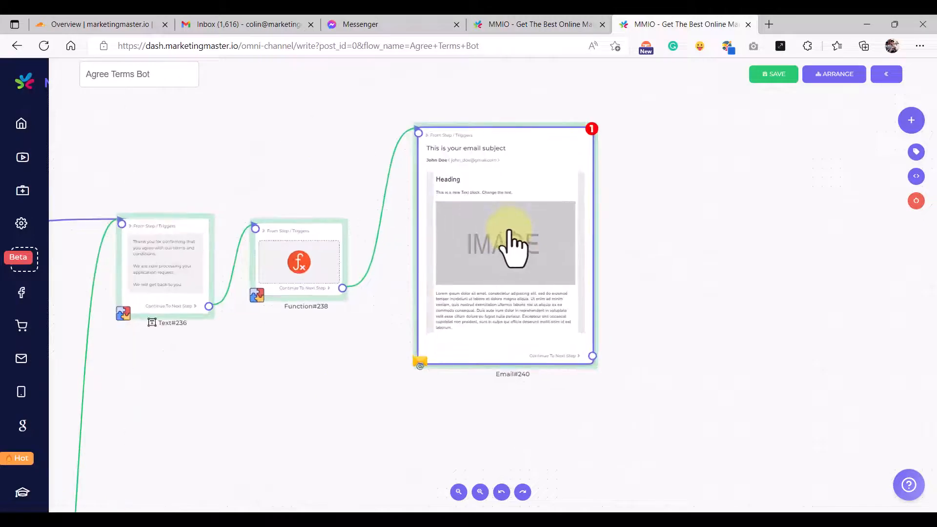
double_click(508, 245)
left_click(290, 135)
key("ctrl+a")
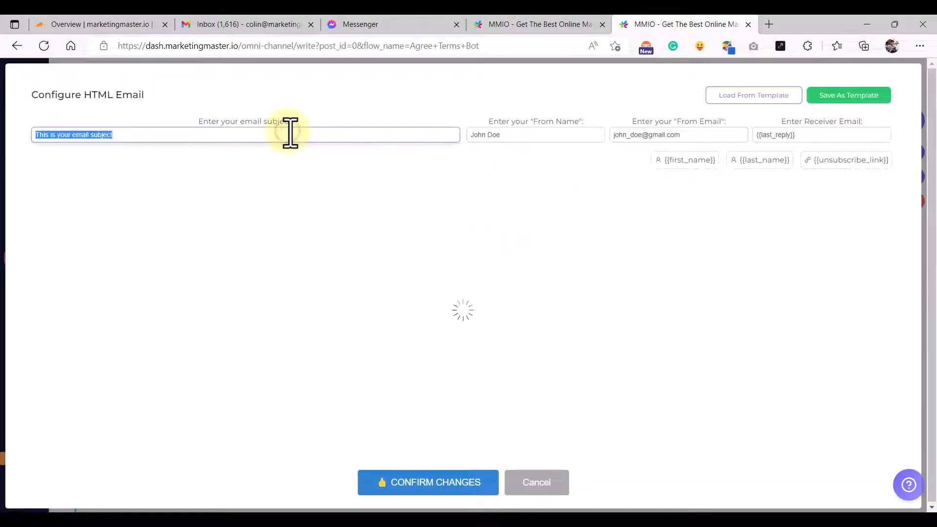
key("ctrl+v")
double_click(170, 135)
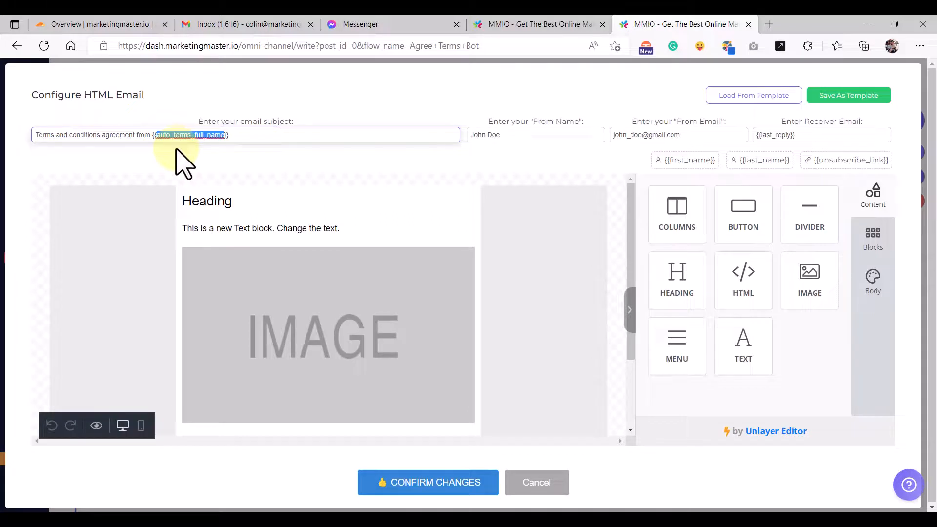
left_click(169, 135)
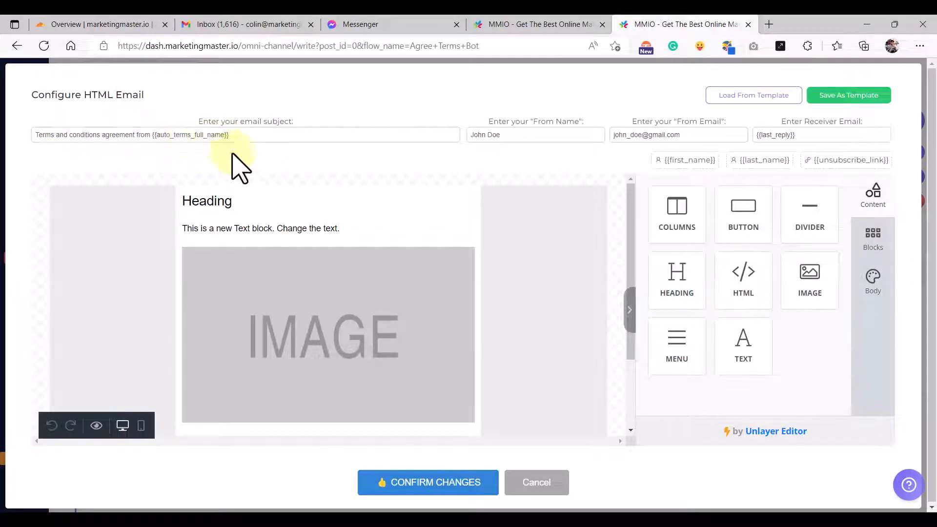
left_click(105, 252)
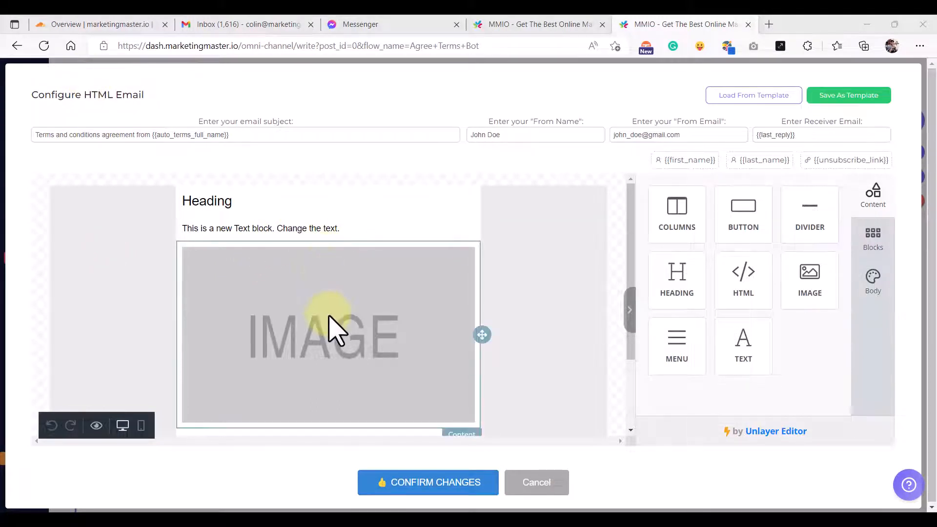
scroll(331, 332, "down", 2)
scroll(335, 345, "up", 2)
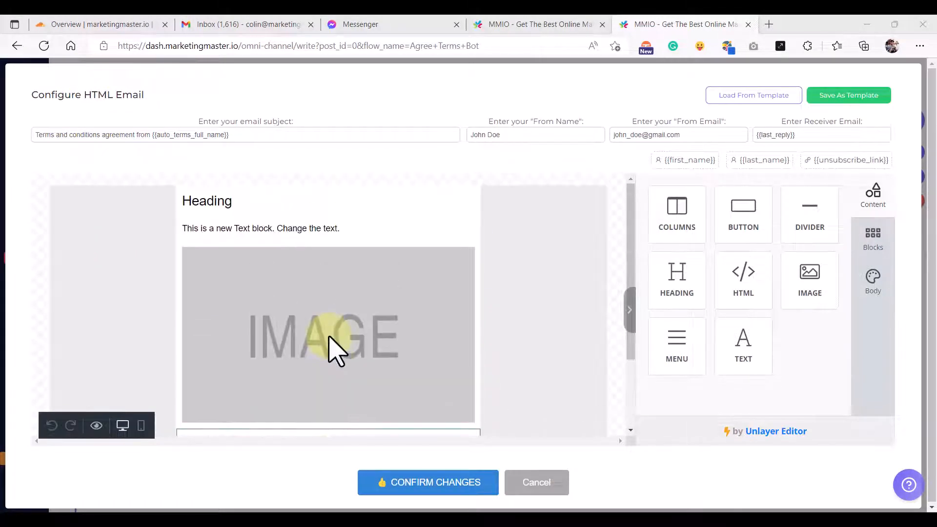
- Delete the placeholder text block and image block from the email
left_click(388, 229)
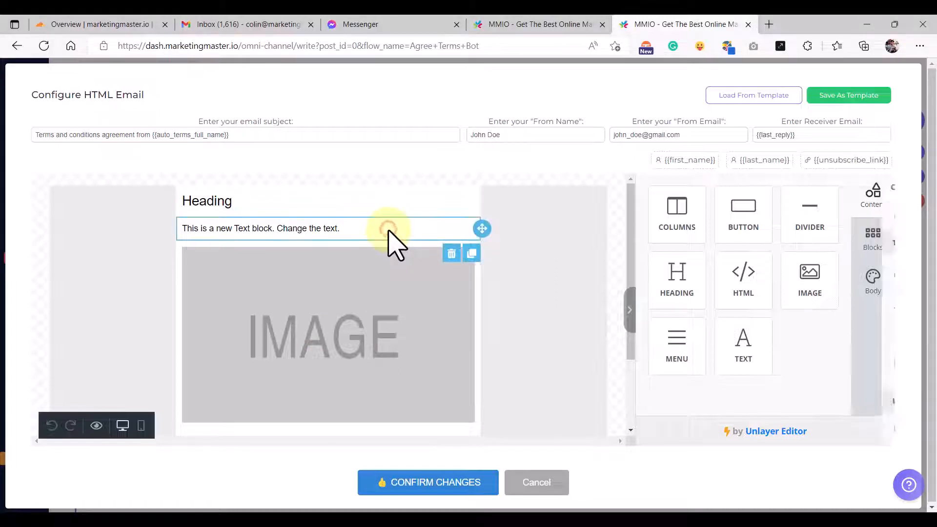
left_click(508, 234)
left_click(544, 274)
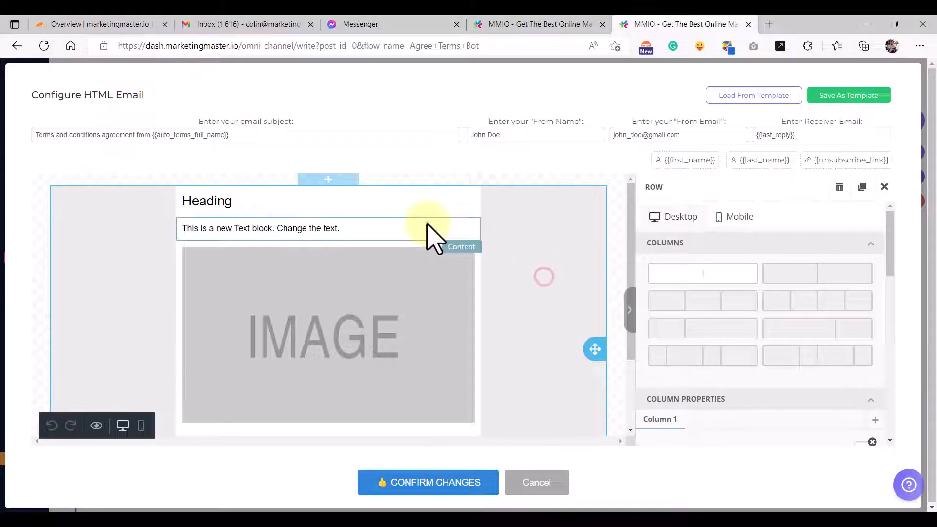
left_click(424, 222)
left_click(506, 256)
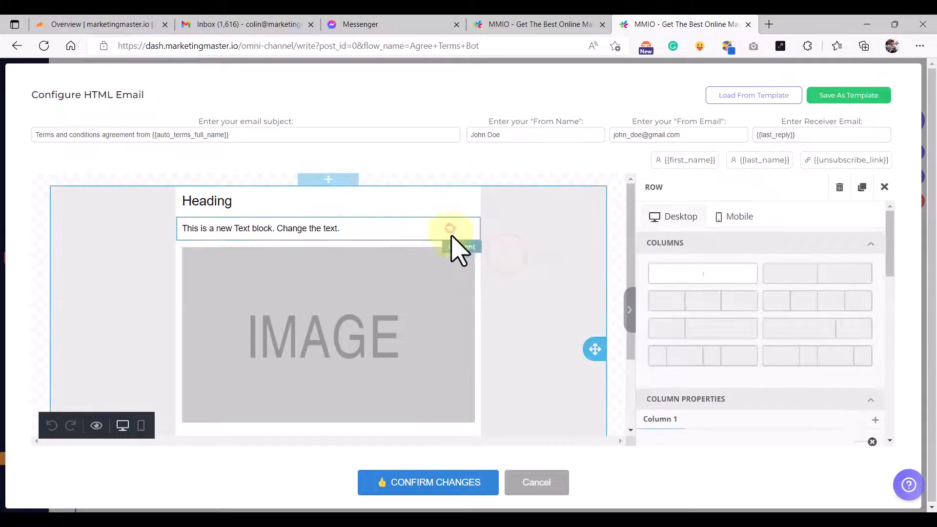
left_click(452, 231)
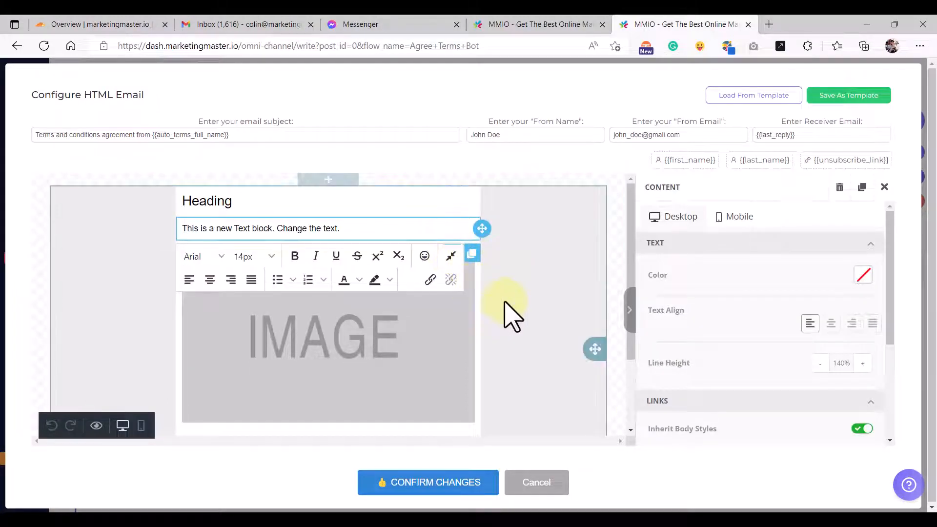
left_click(527, 272)
left_click(457, 235)
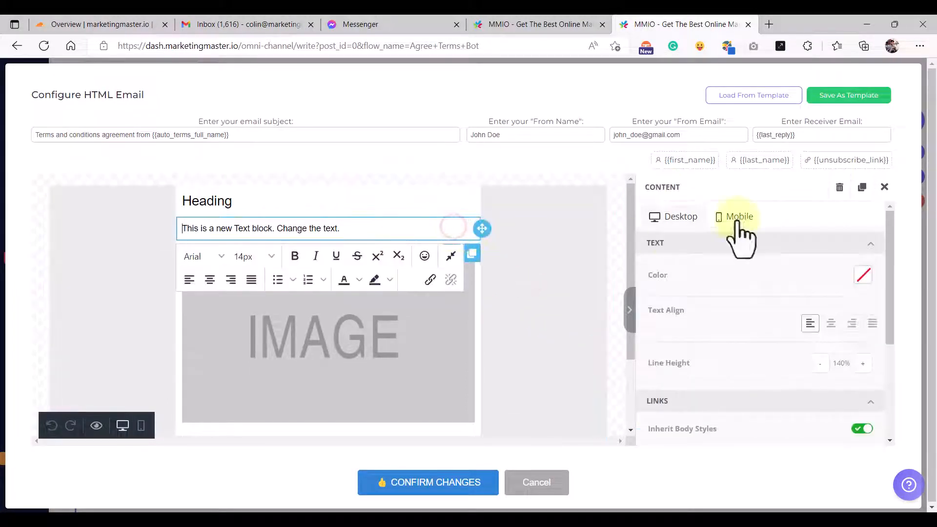
left_click(839, 186)
left_click(472, 277)
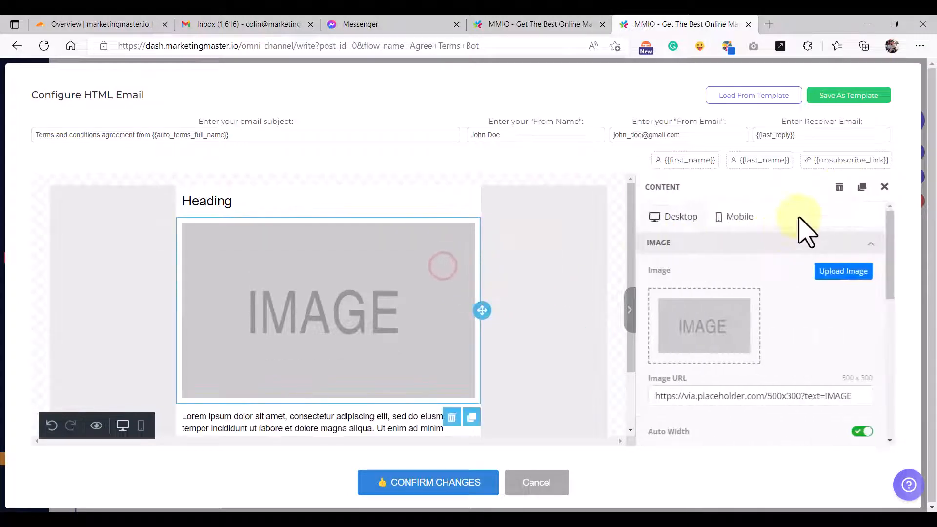
left_click(838, 189)
left_click(330, 209)
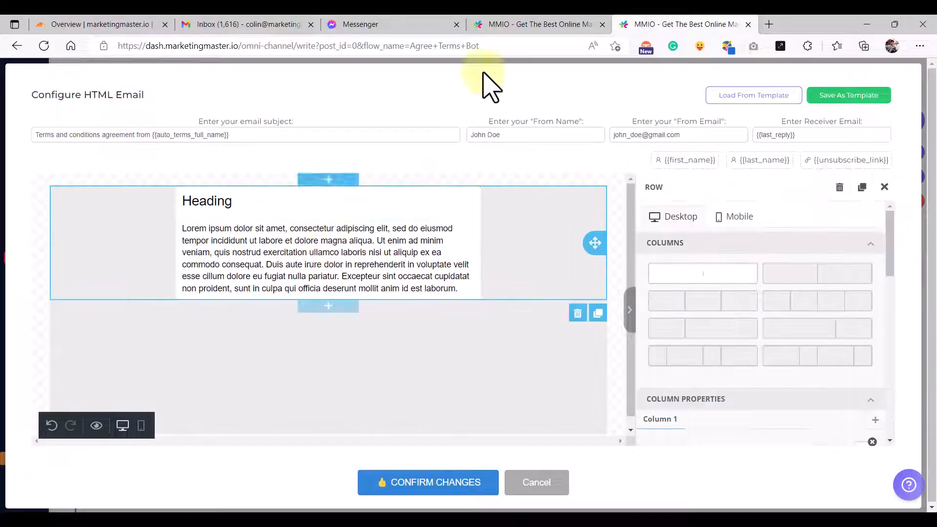
- Replace the placeholder Heading with 'NEW CUSTOMER AGREEMENT!' copied from the Terms Agreement email
left_click(540, 24)
left_click(334, 207)
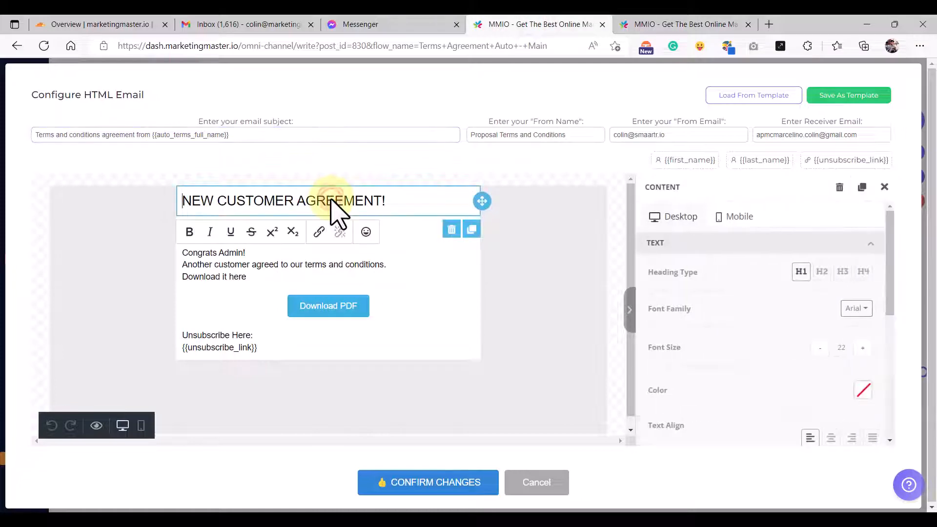
triple_click(335, 207)
key("ctrl+c")
left_click(678, 24)
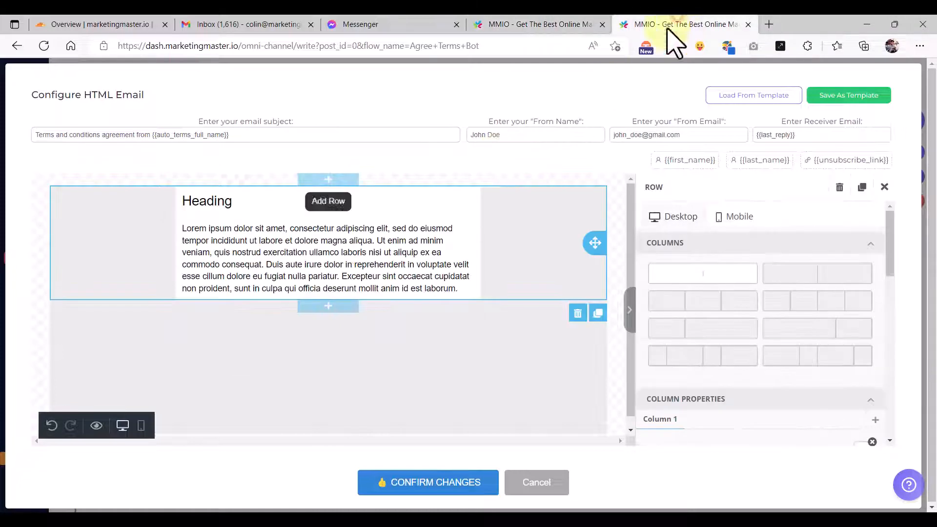
left_click(268, 203)
triple_click(266, 200)
left_click(278, 203)
triple_click(278, 204)
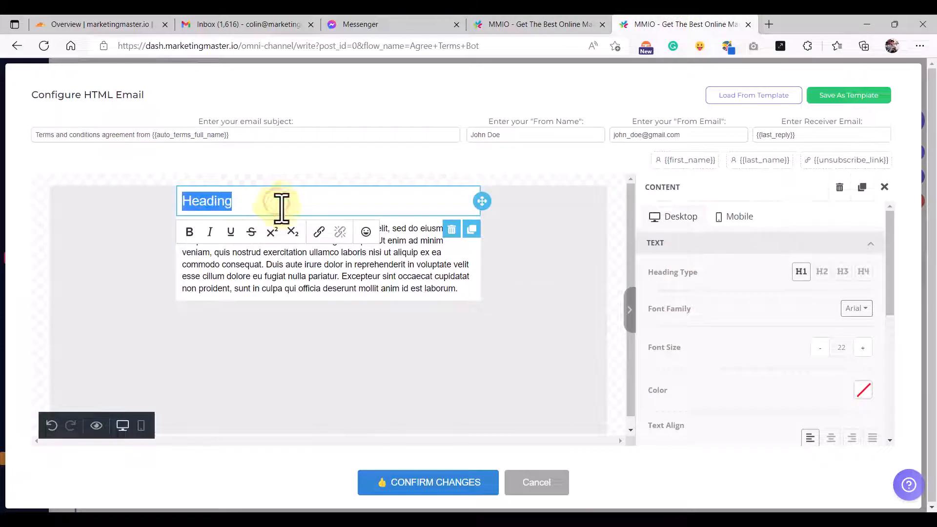
key("ctrl+v")
- Replace the lorem ipsum paragraph with the copied 'Congrats Admin!' message
left_click(557, 266)
left_click(546, 24)
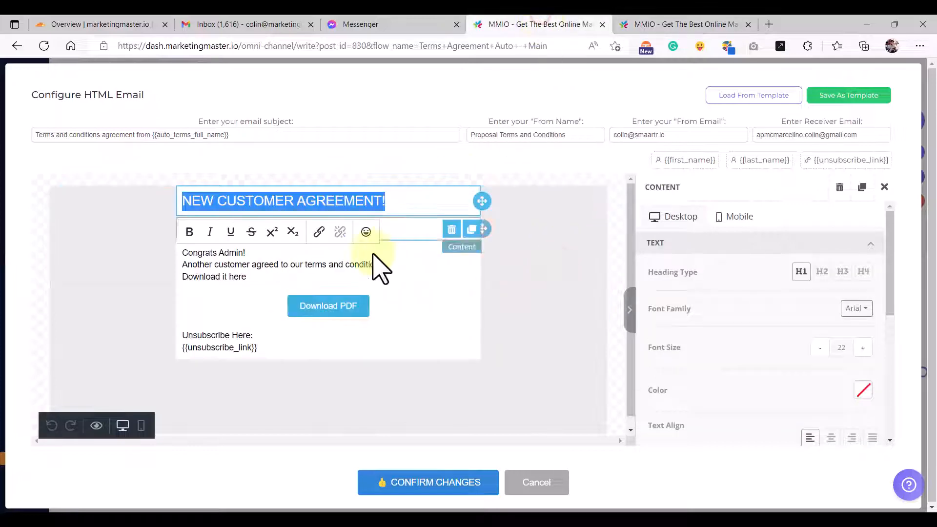
left_click(269, 280)
triple_click(273, 279)
key("ctrl+c")
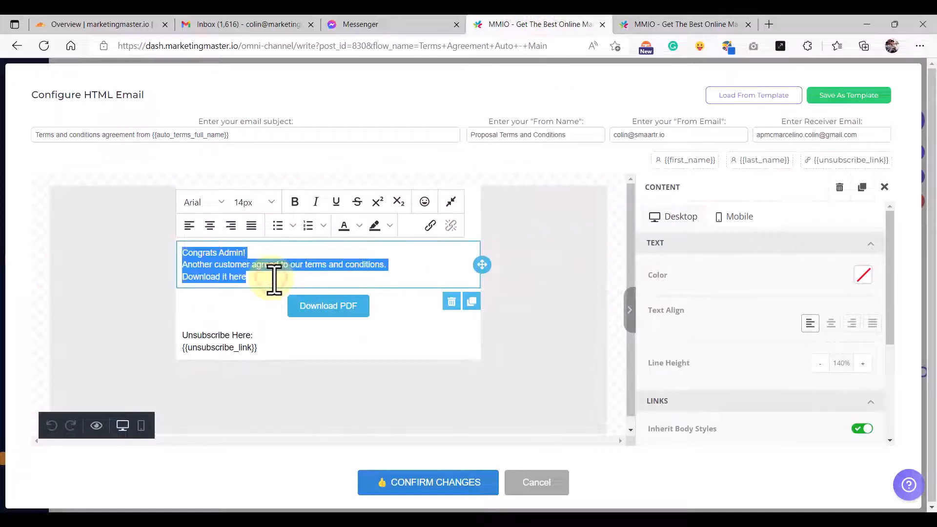
left_click(680, 27)
left_click(393, 254)
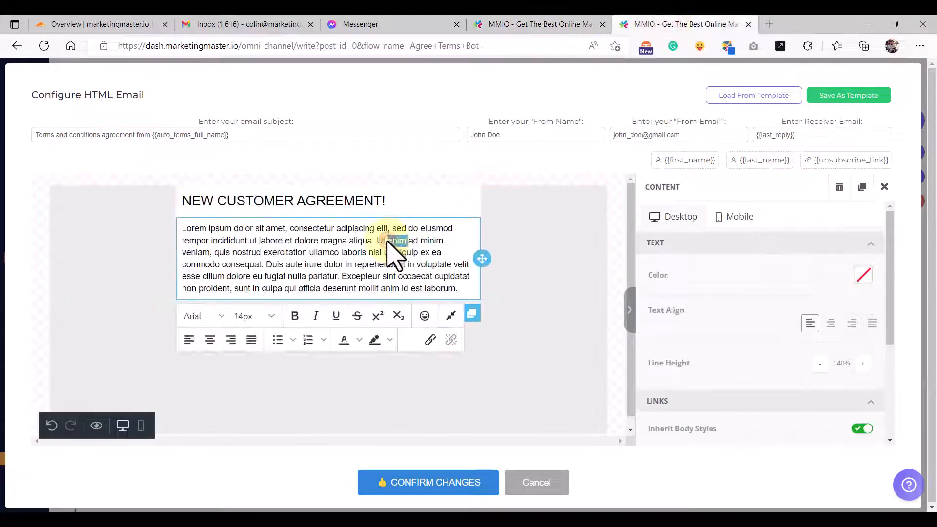
triple_click(356, 255)
key("ctrl+v")
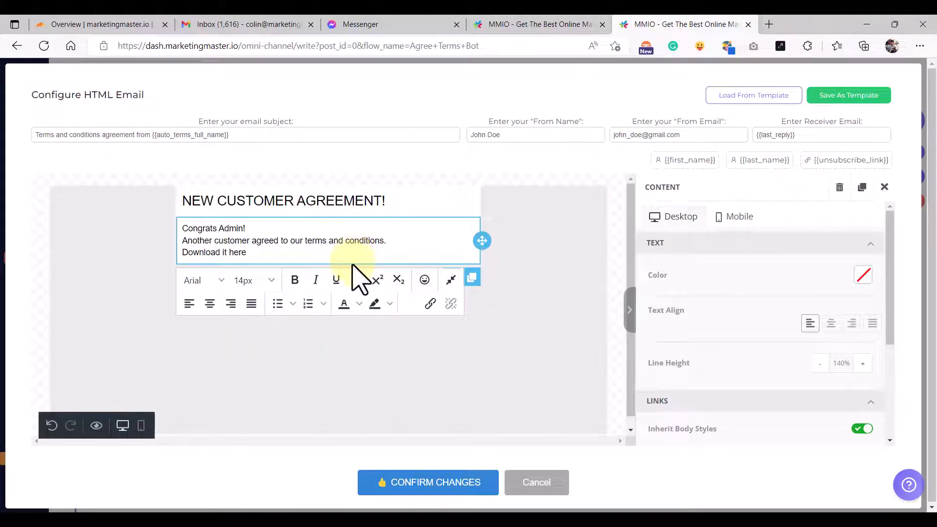
- Add a button and a text block below the Congrats Admin! text
left_click(550, 258)
left_click(883, 188)
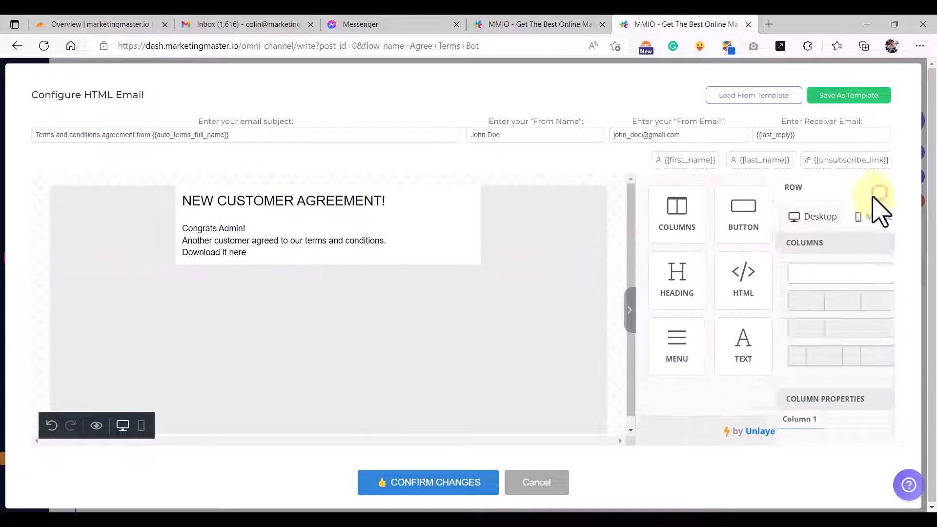
left_click_drag(749, 227, 335, 288)
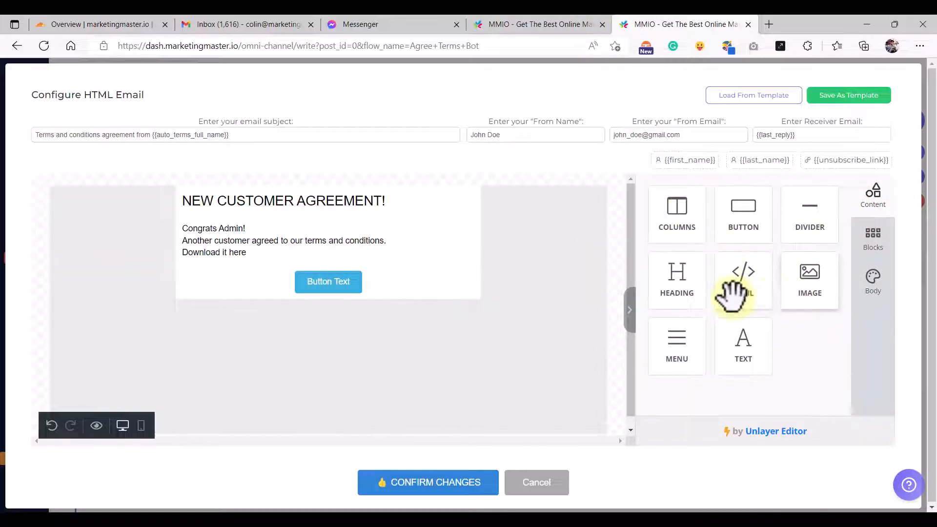
left_click_drag(740, 341, 334, 293)
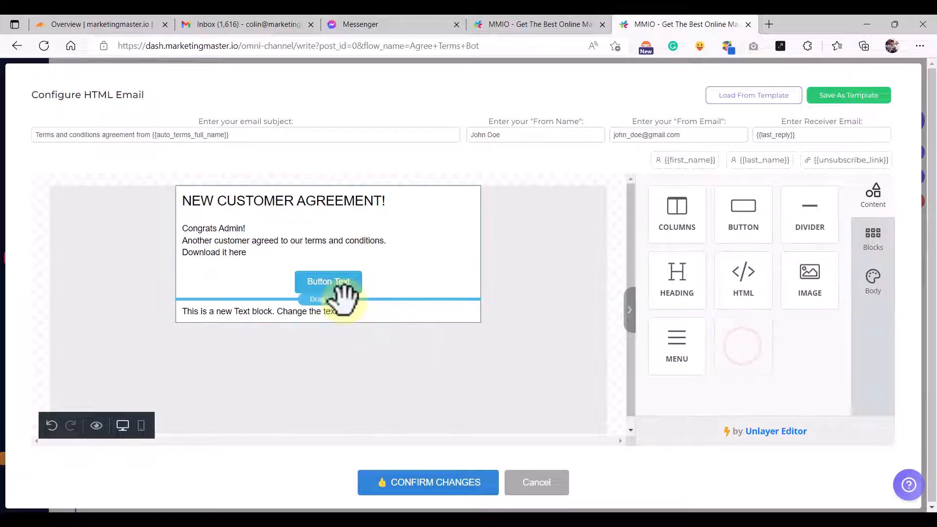
- Label the new button Download PDF, matching the reference email, and focus its empty link field
left_click(564, 24)
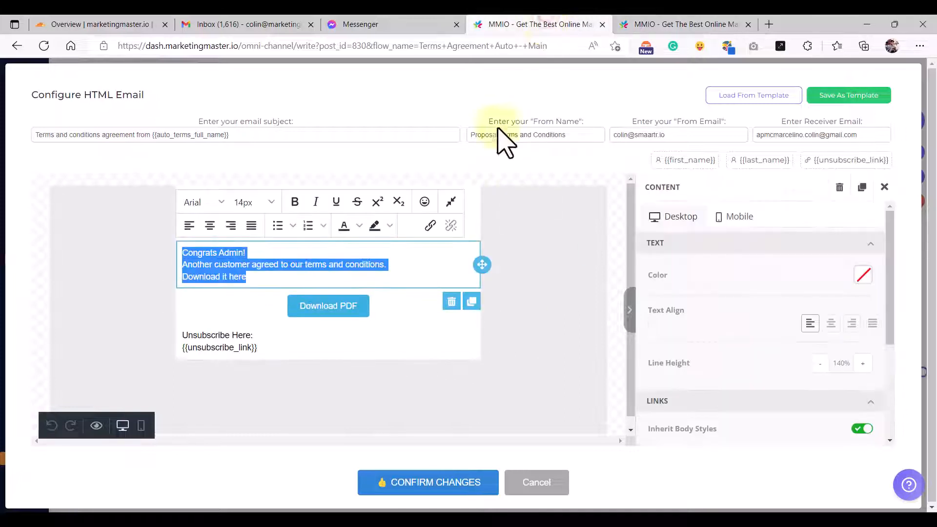
left_click(266, 310)
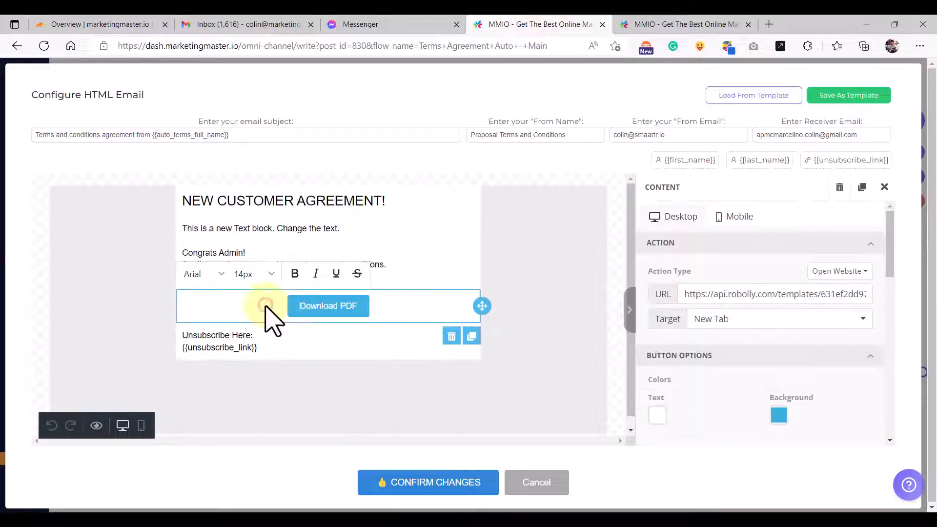
left_click(720, 296)
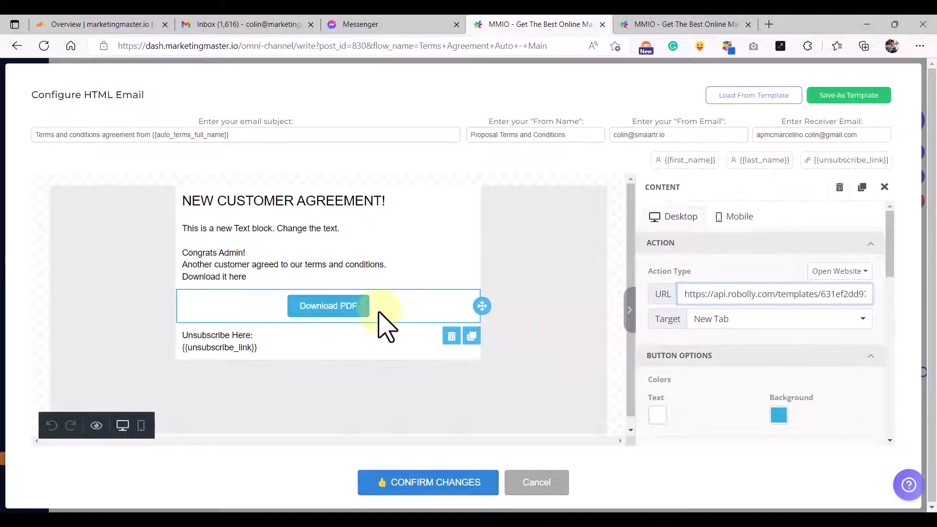
left_click(352, 308)
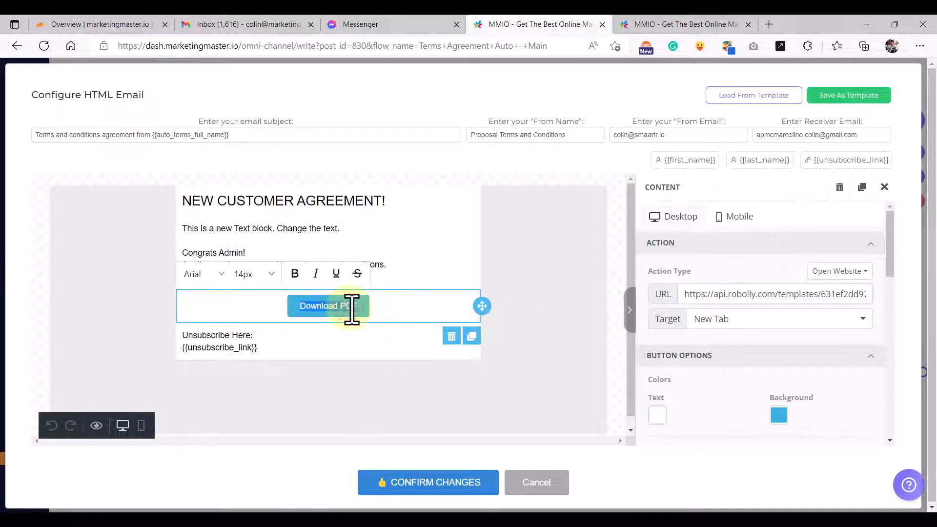
left_click(669, 22)
left_click(340, 279)
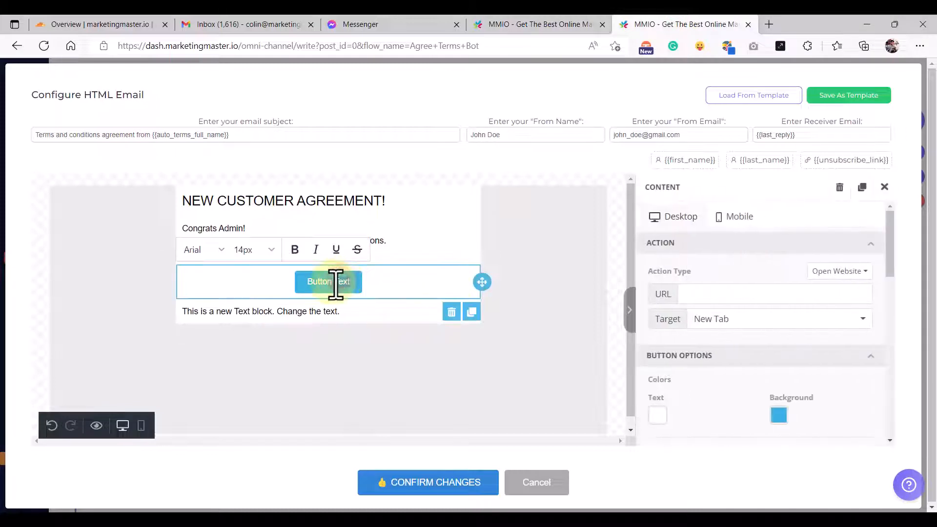
key("ctrl+a")
type("Download PDF")
left_click(707, 295)
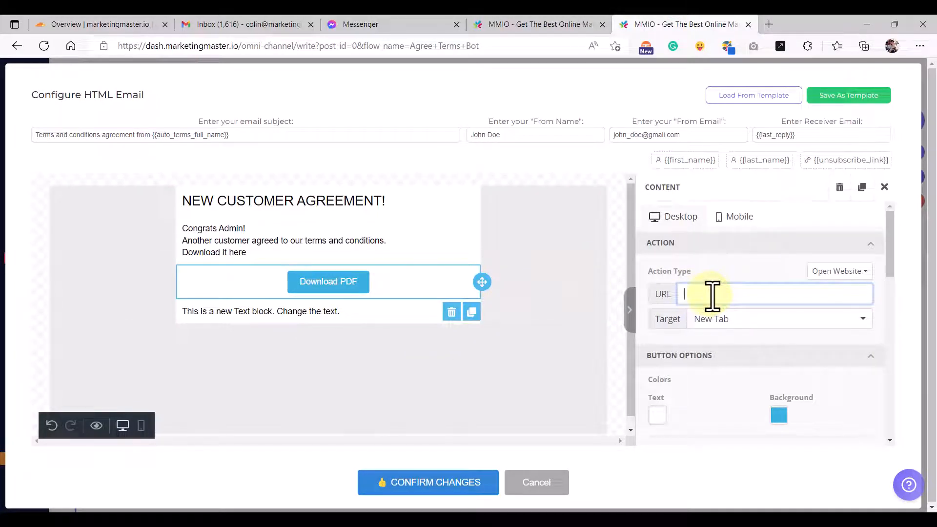
left_click(708, 294)
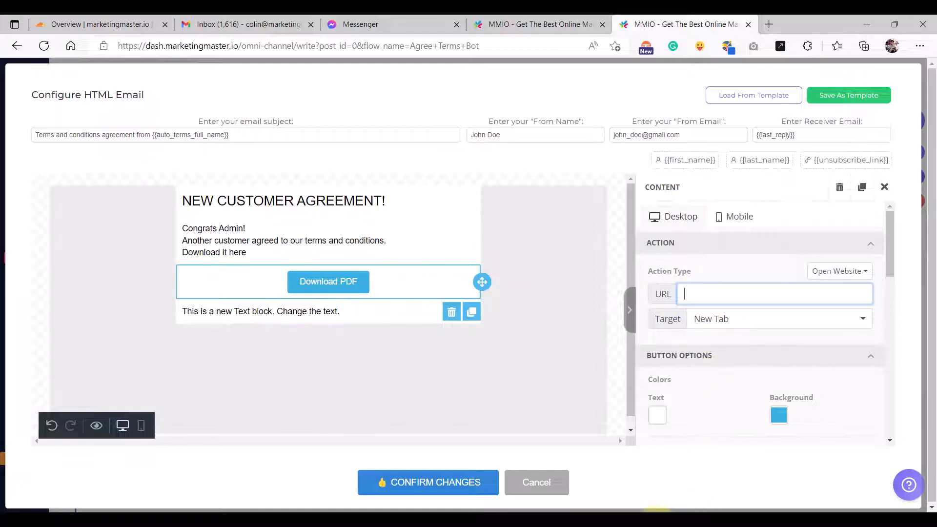
left_click(659, 518)
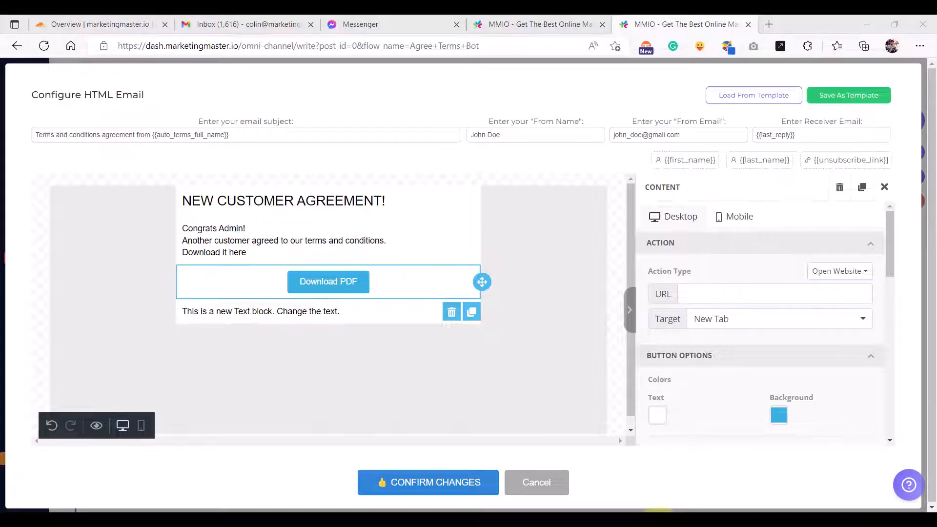
- Set the Terms and Conditions template's render format to PDF
left_click(561, 523)
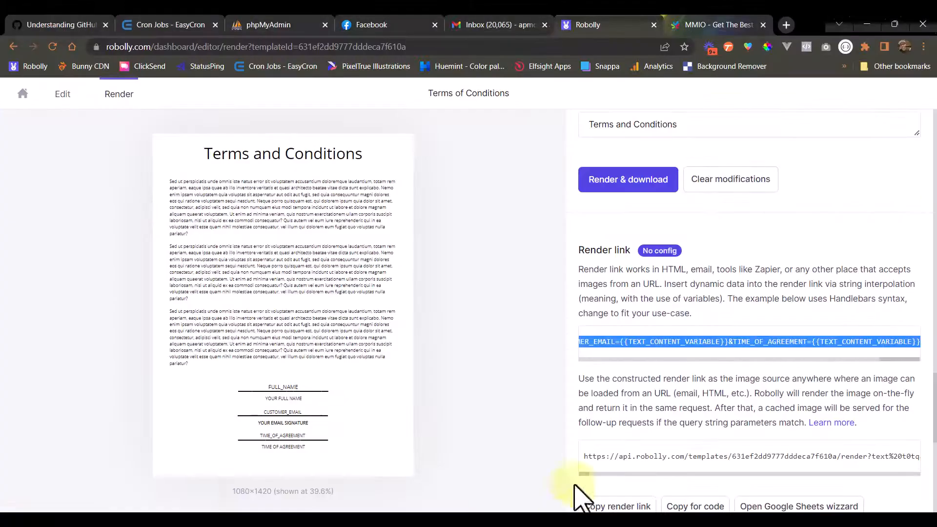
scroll(656, 276, "up", 13)
scroll(654, 271, "up", 8)
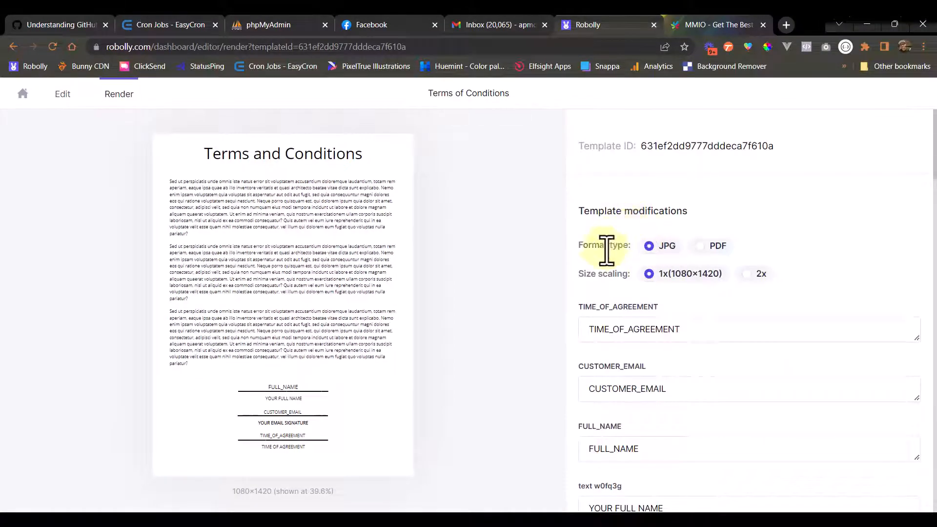
left_click(714, 246)
scroll(693, 315, "down", 20)
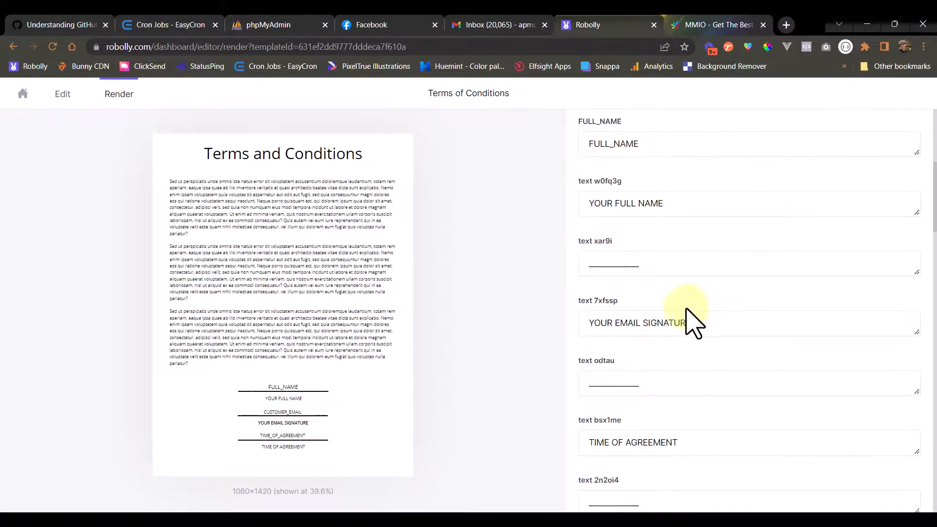
scroll(647, 339, "down", 3)
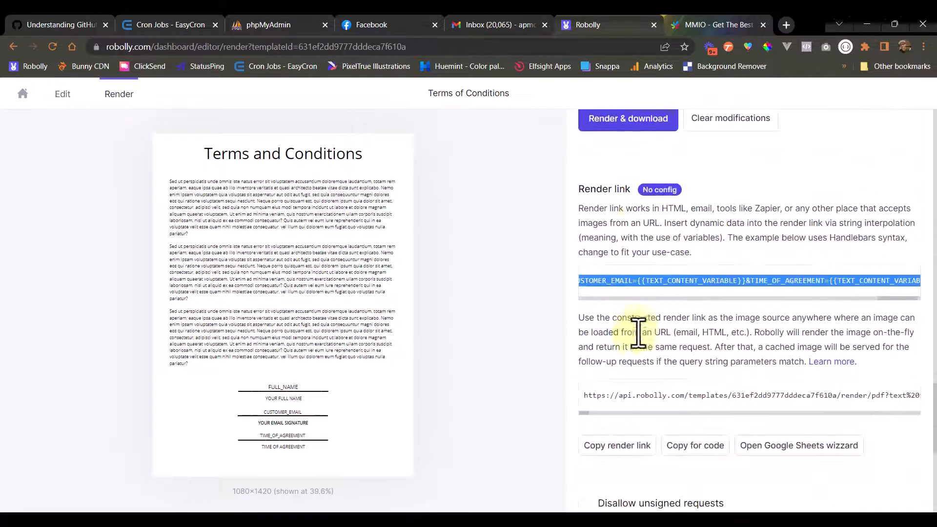
- Select and copy the complete render link
left_click(634, 335)
left_click(647, 298)
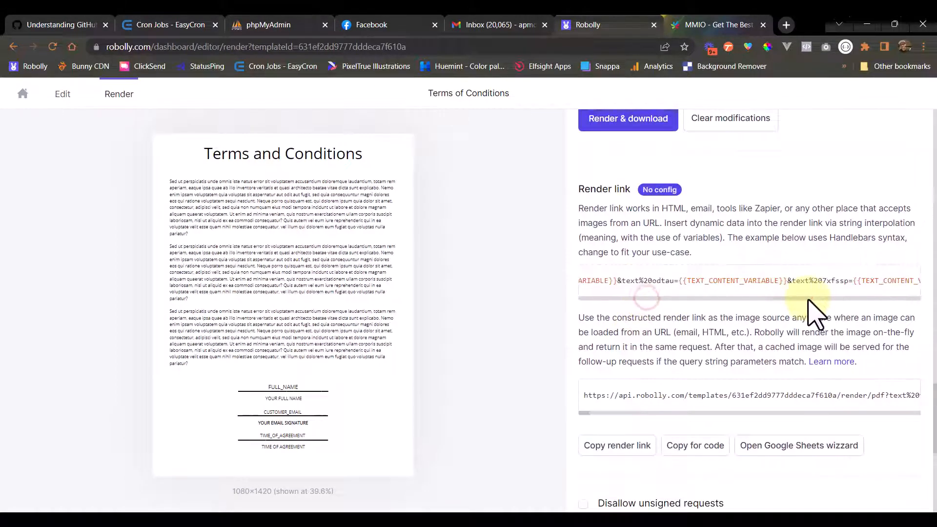
left_click_drag(804, 298, 628, 297)
left_click(887, 281)
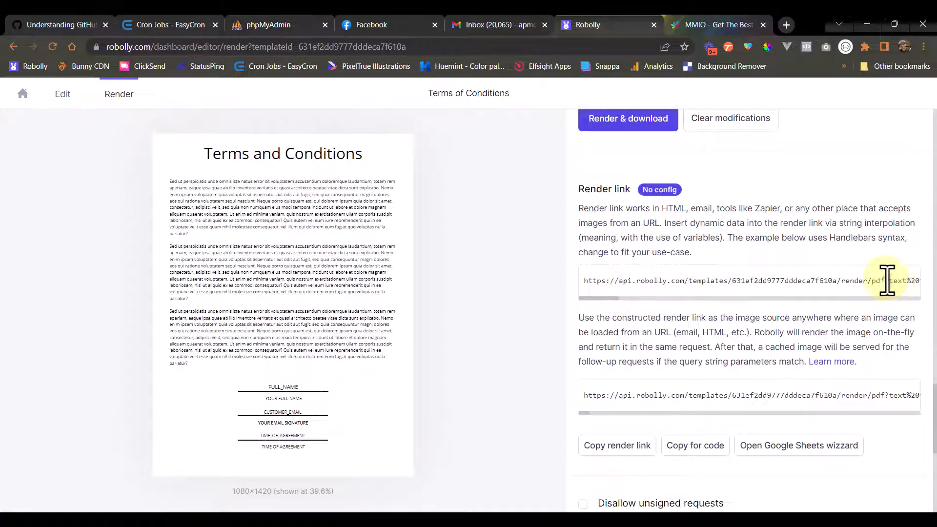
left_click_drag(872, 281, 871, 280)
left_click(840, 298)
mouse_move(638, 298)
left_mouse_down()
mouse_move(616, 298)
mouse_move(624, 298)
left_mouse_up()
left_click(681, 282)
left_click_drag(674, 282, 719, 282)
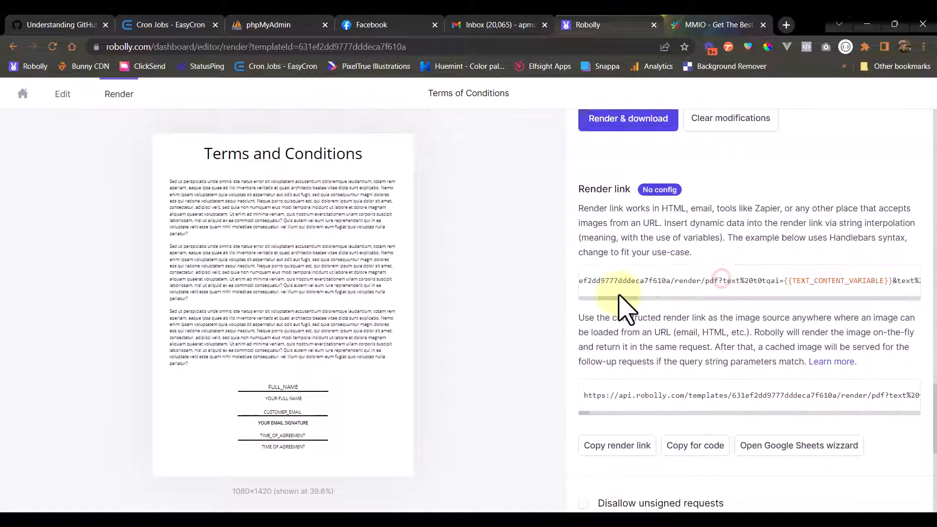
left_click_drag(619, 289, 590, 281)
left_click(589, 284)
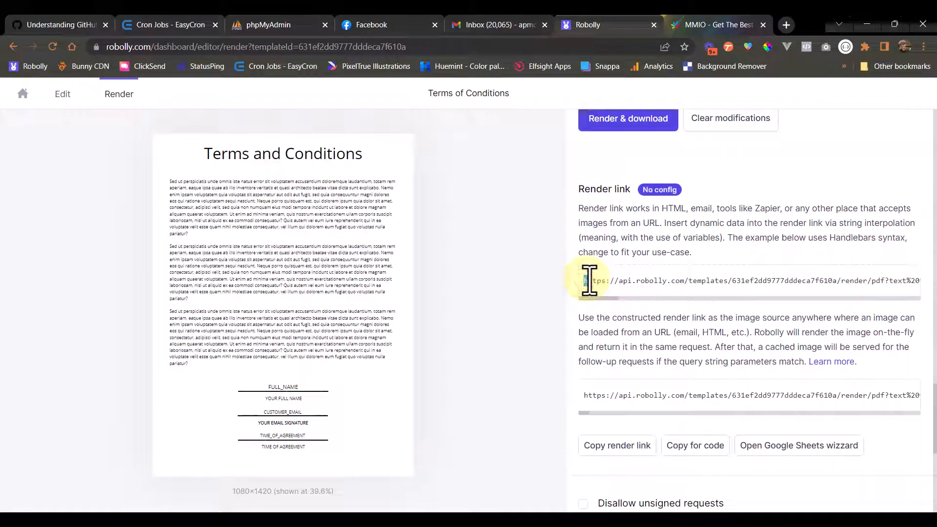
key("shift+End")
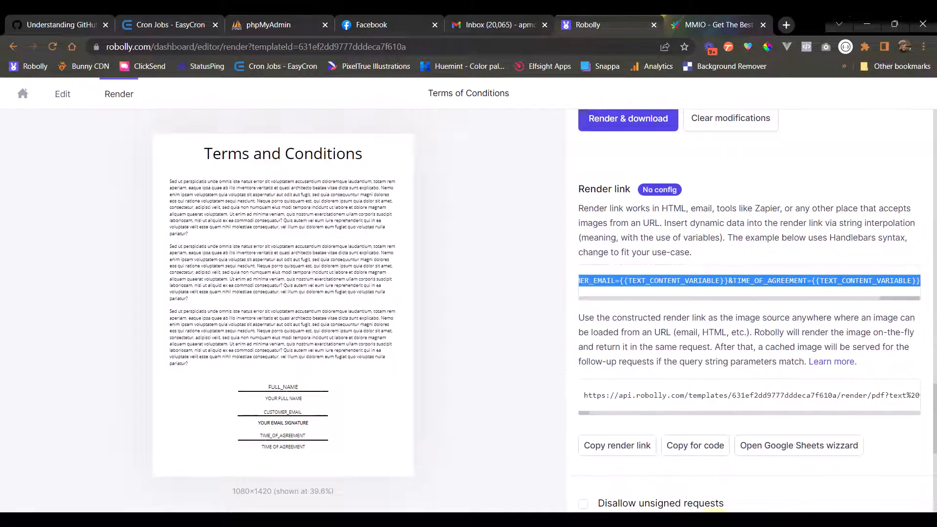
- Paste the new render link into Notepad over the old link
left_click(713, 523)
left_click(433, 288)
key("ctrl+a")
key("ctrl+v")
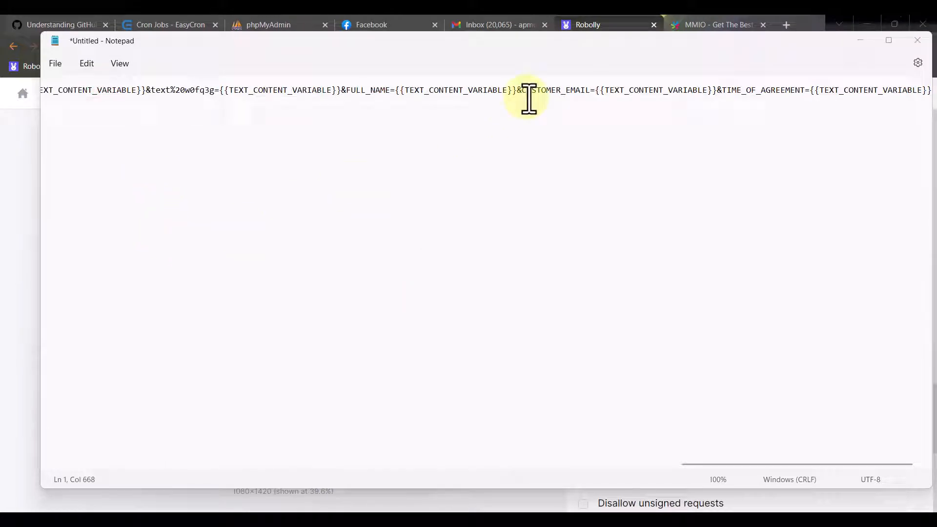
- Replace the query after pdf? with the FULL_NAME, CUSTOMER_EMAIL and TIME_OF_AGREEMENT parameters
left_click(313, 102)
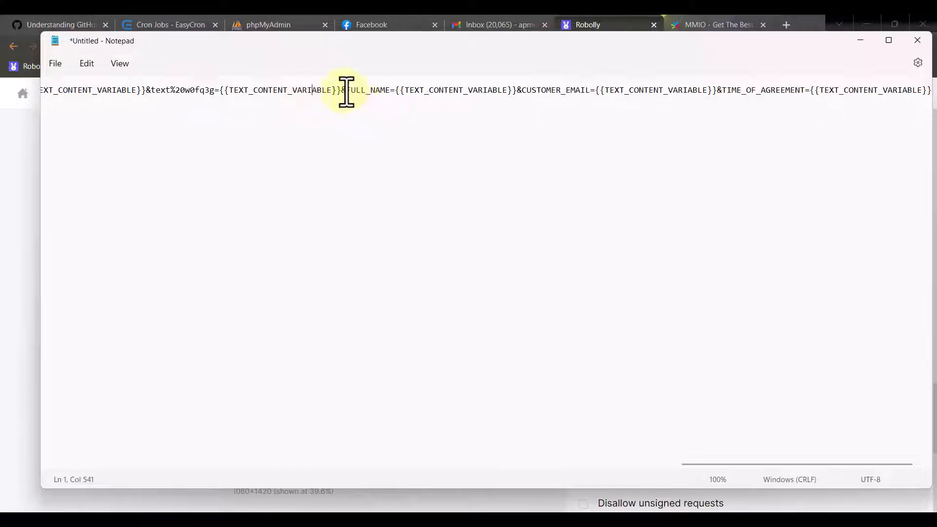
left_click_drag(348, 93, 389, 92)
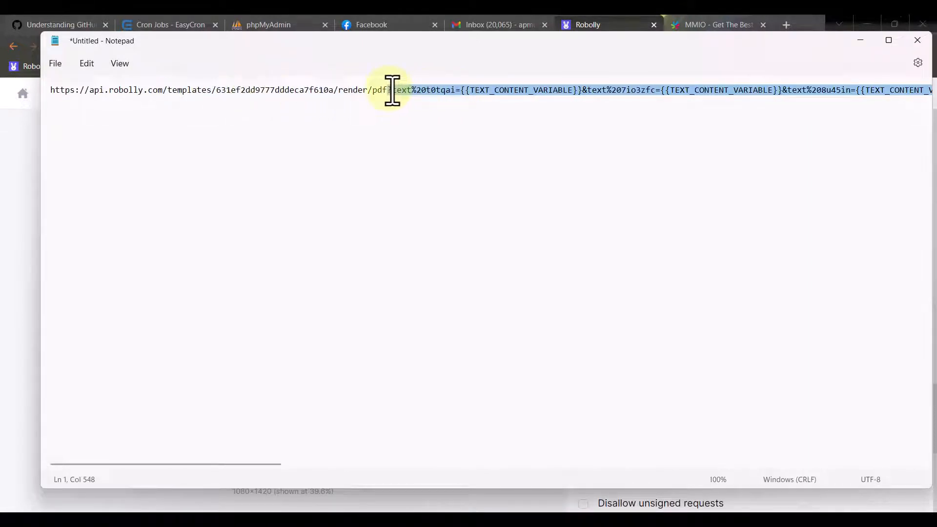
key("ctrl+v")
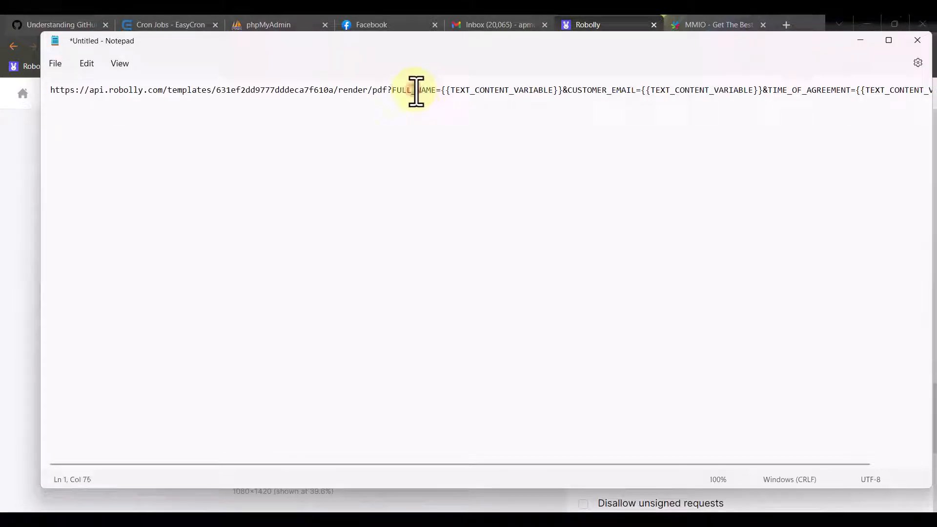
left_click_drag(413, 91, 417, 91)
left_click(605, 92)
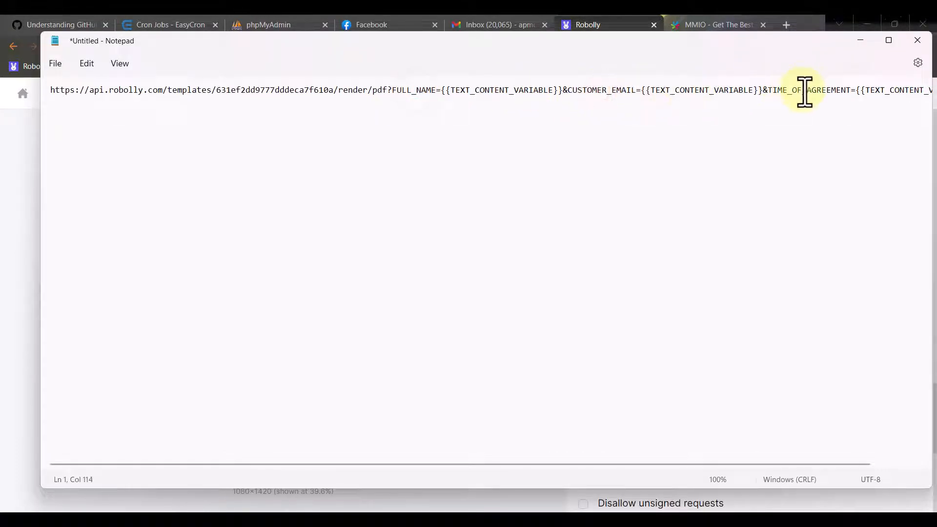
triple_click(804, 92)
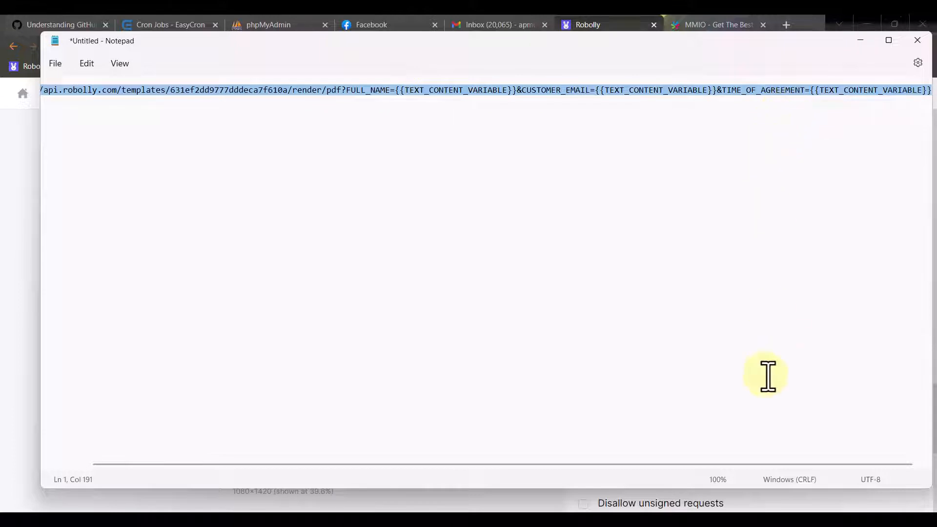
left_click(581, 251)
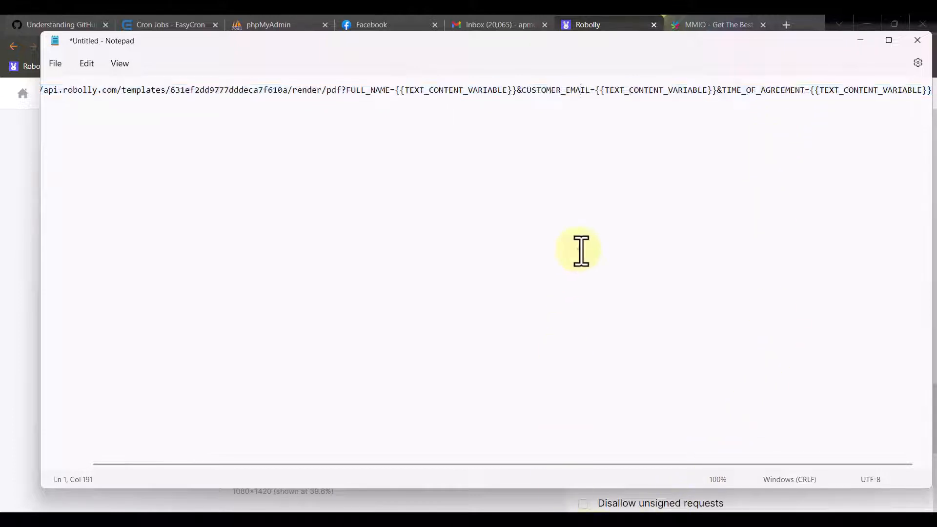
- Return to the Agree Terms Bot email and attempt a save, which reports missing values
mouse_move(581, 518)
mouse_move(527, 518)
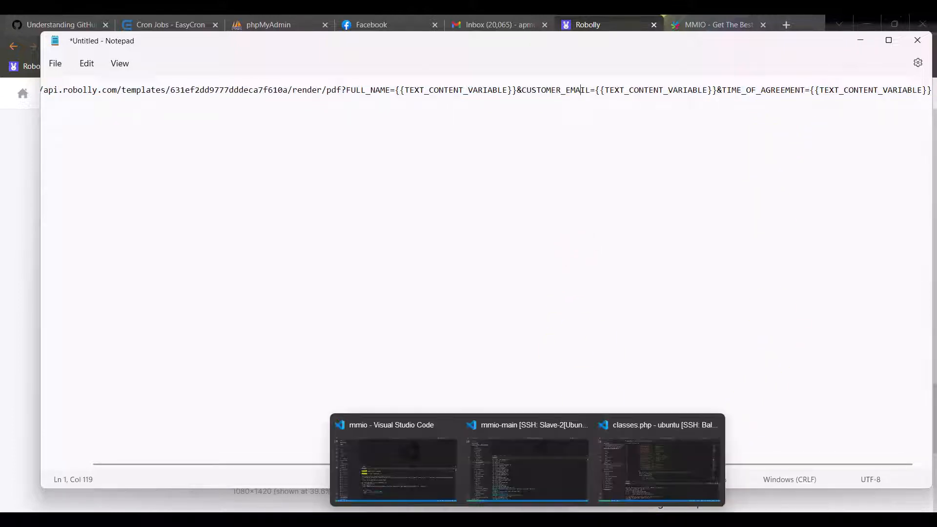
left_click(556, 518)
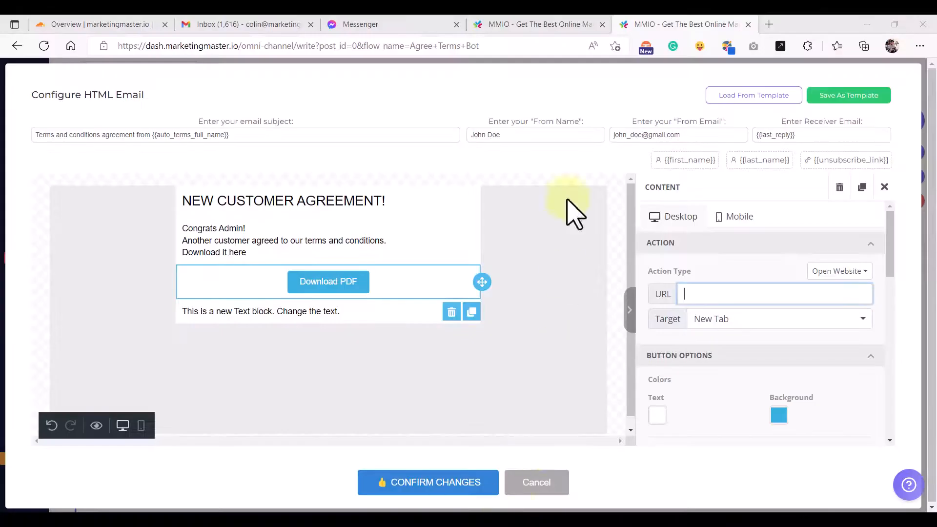
left_click(536, 27)
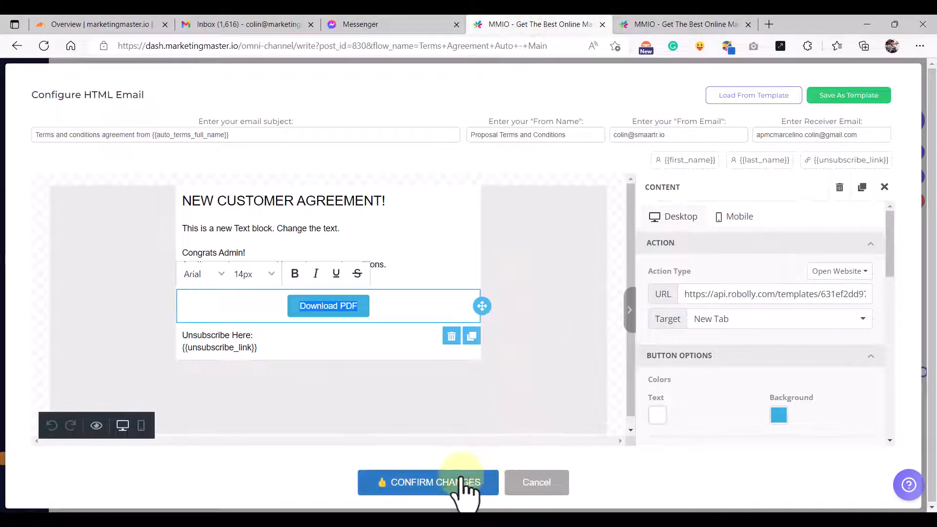
left_click(649, 24)
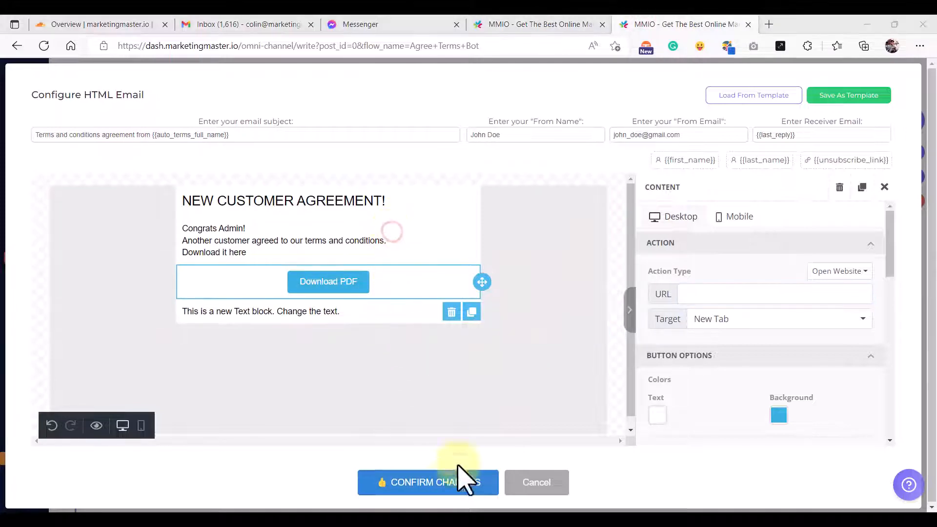
left_click(451, 484)
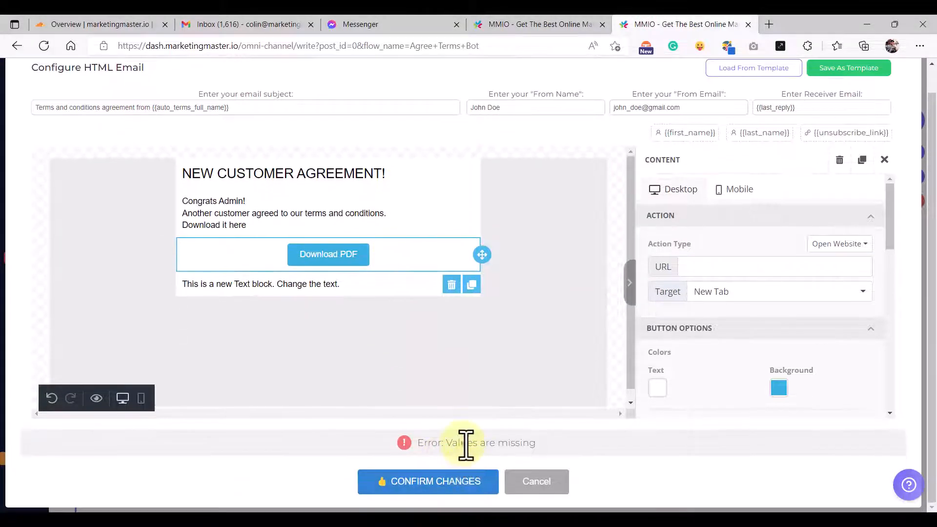
scroll(790, 200, "up", 1)
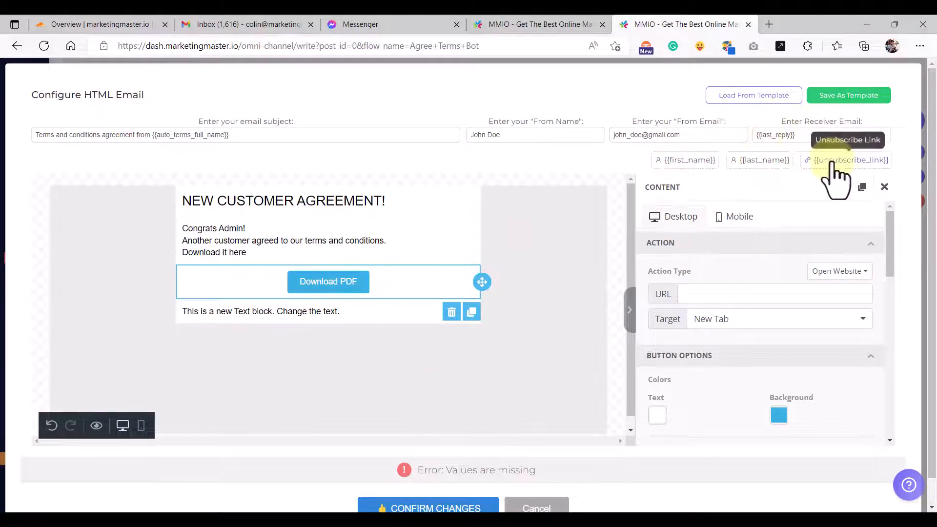
- Add a {{unsubscribe_link}} line to the text block and save the email step
left_click(835, 163)
left_click(356, 313)
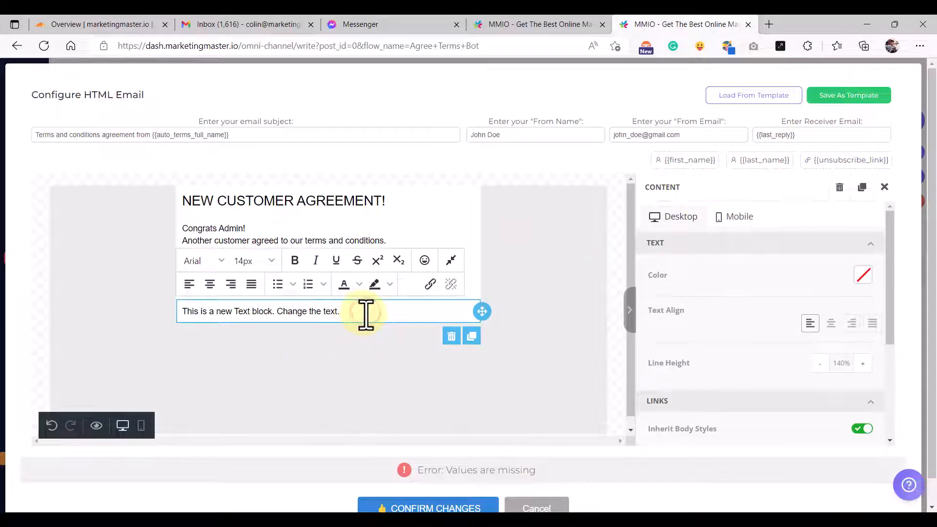
key("Return")
key("ctrl+v")
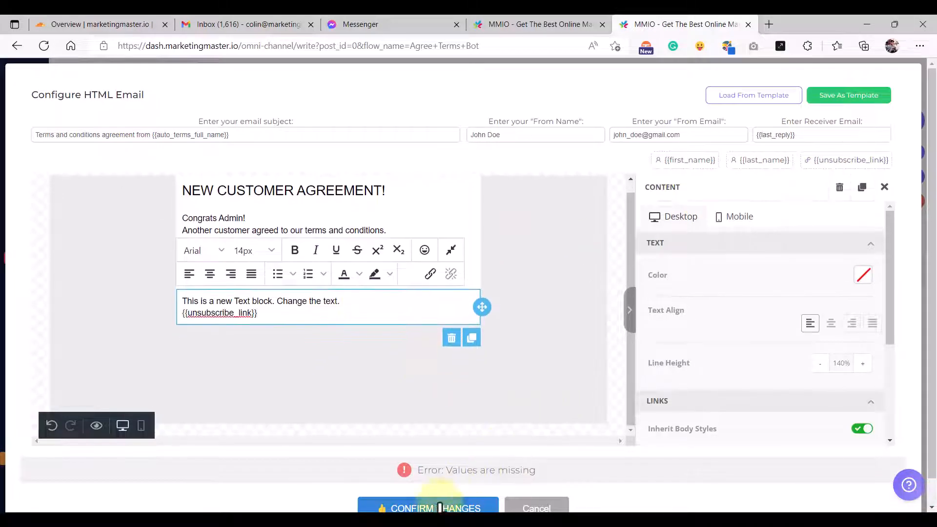
left_click(432, 508)
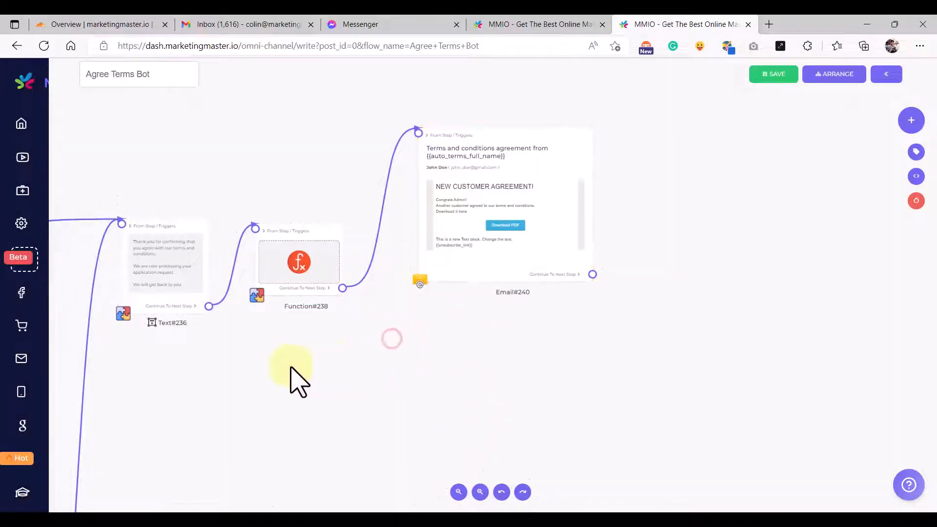
- Copy the Robolly image URL from the Terms and Conditions image step, then cancel its settings
scroll(292, 380, "down", 5)
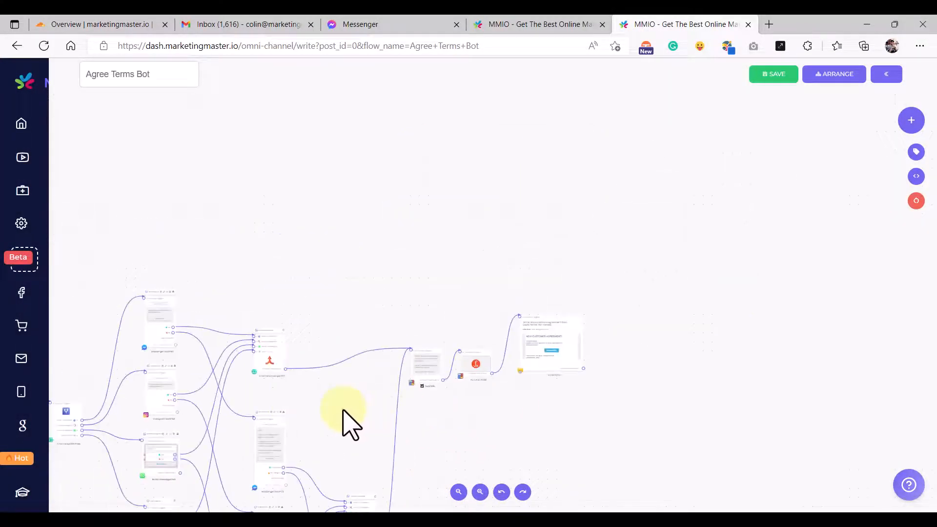
left_click_drag(344, 413, 495, 339)
left_click_drag(202, 405, 312, 351)
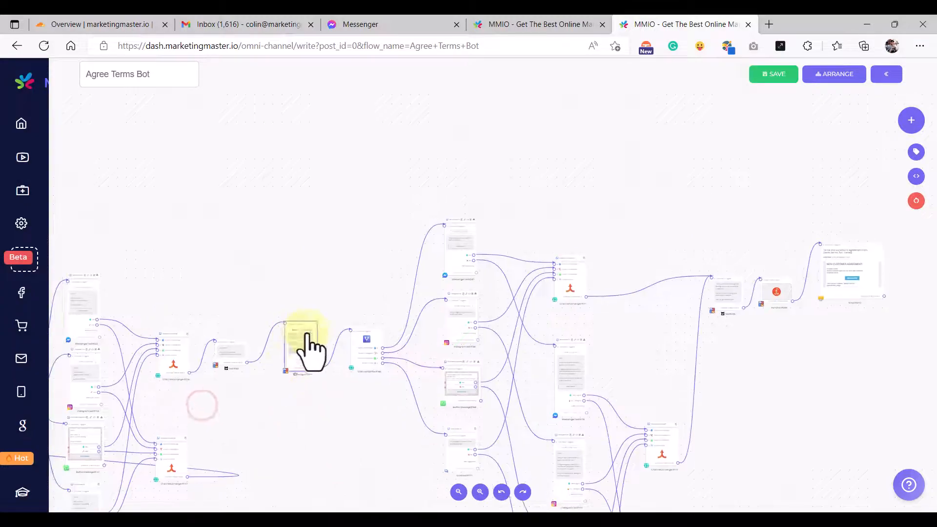
scroll(308, 344, "up", 5)
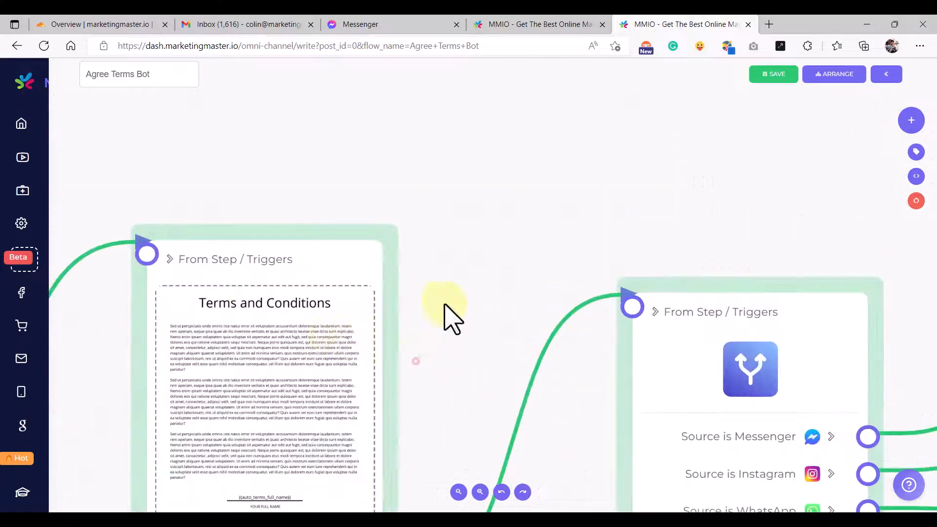
left_click(351, 332)
scroll(405, 381, "down", 3)
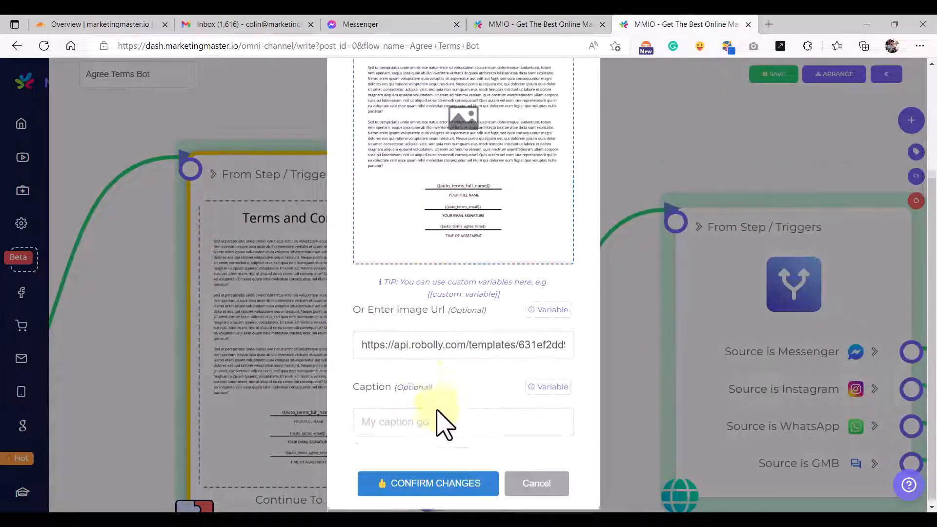
triple_click(424, 343)
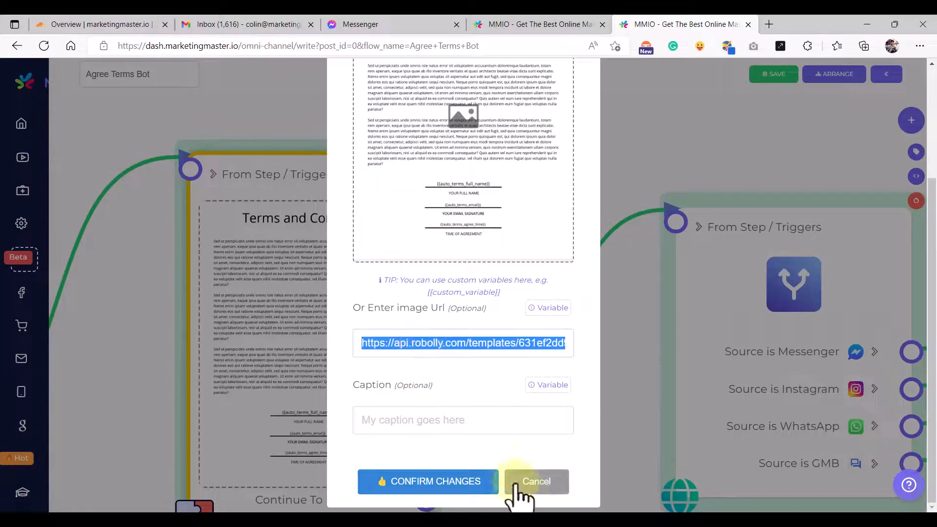
left_click(539, 486)
key("alt+Tab")
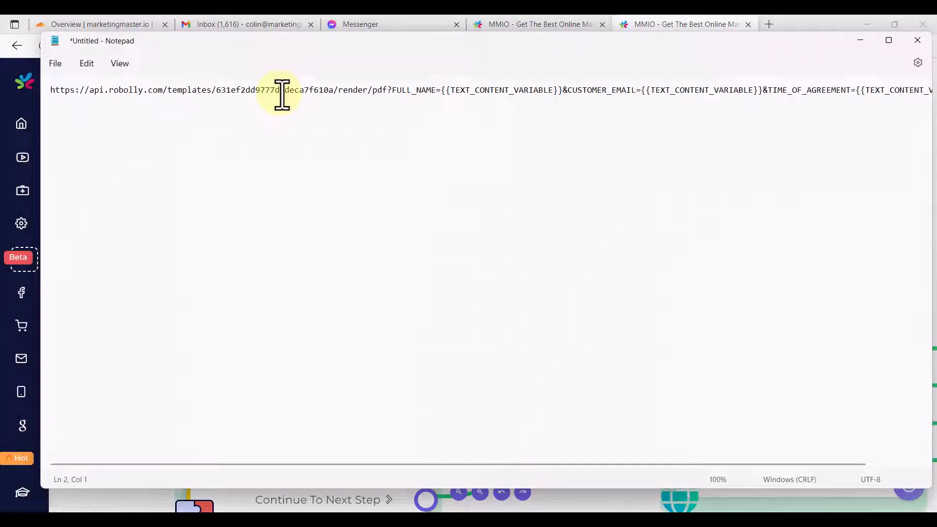
- In Notepad, paste the auto_terms URL, insert /pdf after render, and select the whole link
key("ctrl+v")
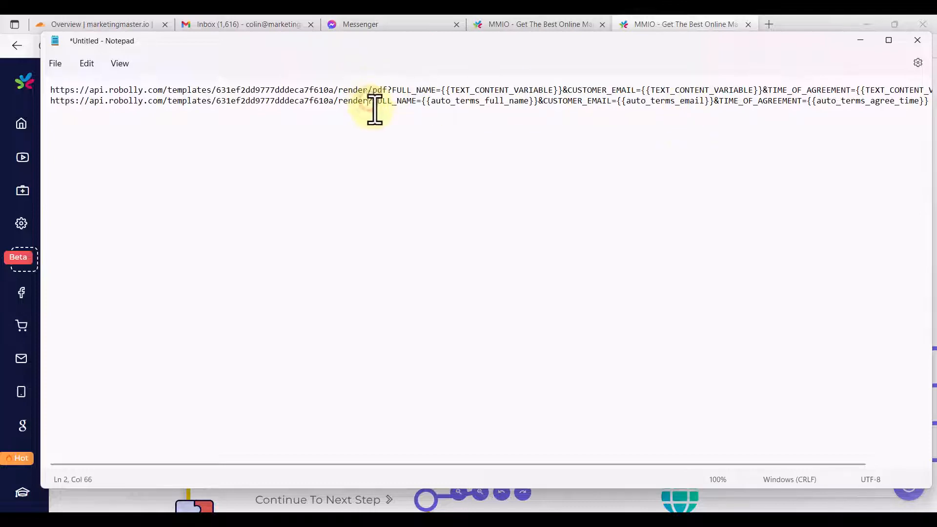
left_click_drag(369, 91, 389, 90)
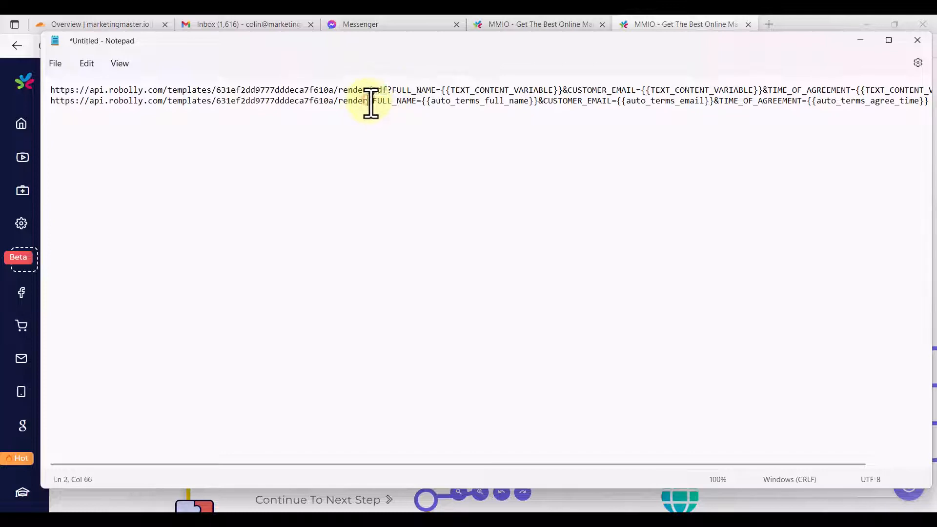
key("ctrl+v")
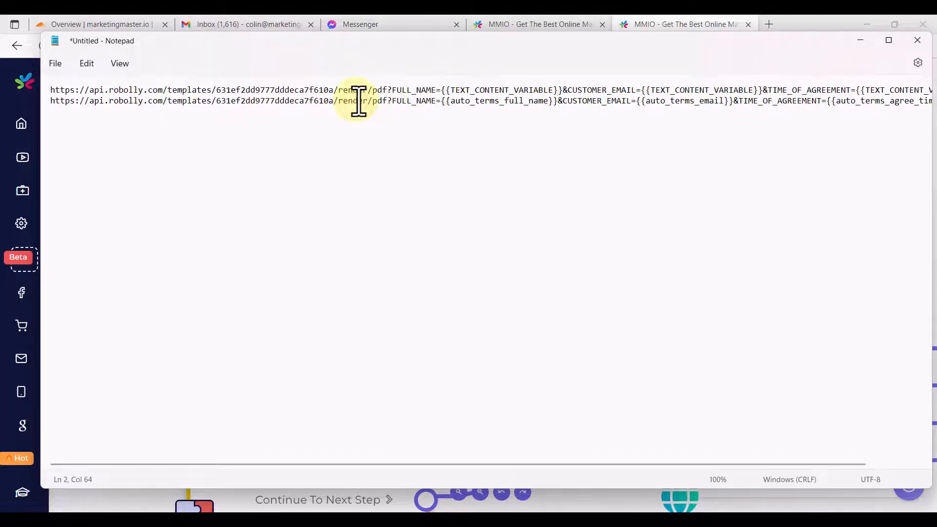
key("End")
key("shift+Home")
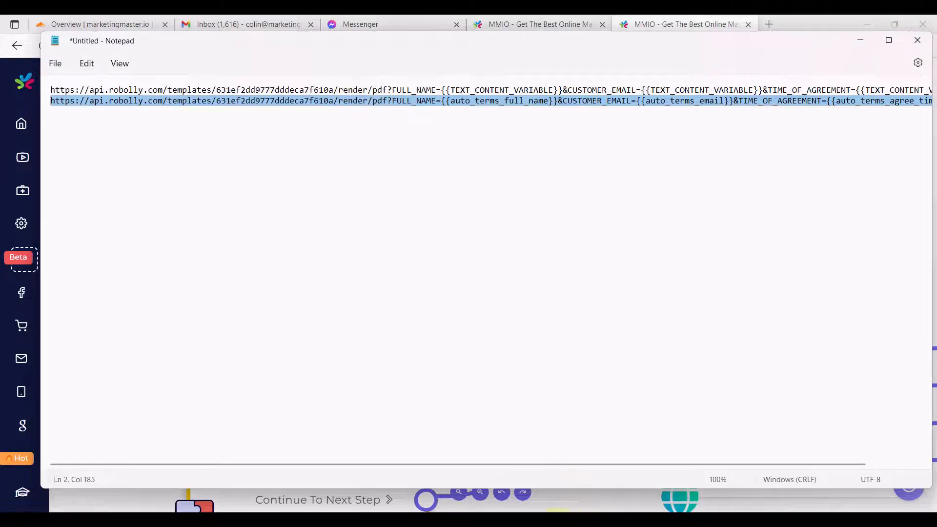
left_click(556, 522)
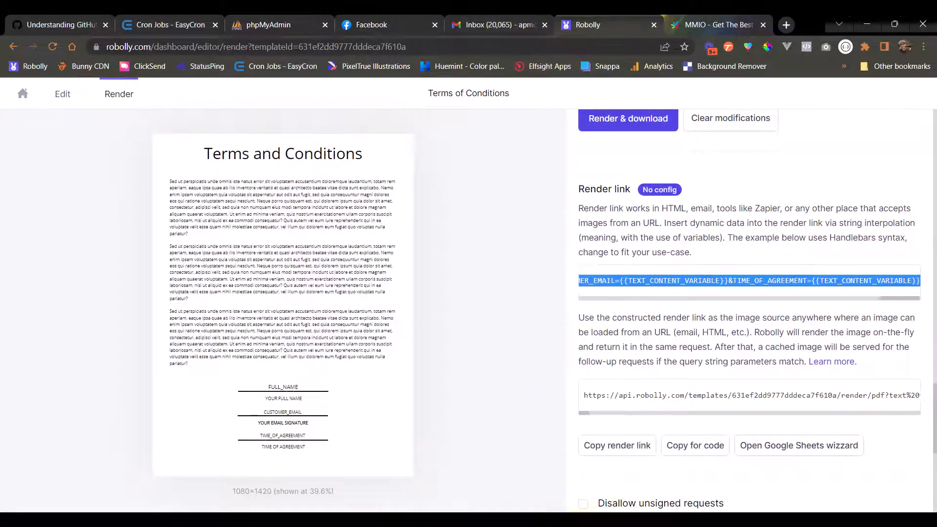
- Open Email#240 and paste the Robolly PDF link into the Download PDF button's Action URL
left_click(511, 523)
scroll(557, 237, "down", 5)
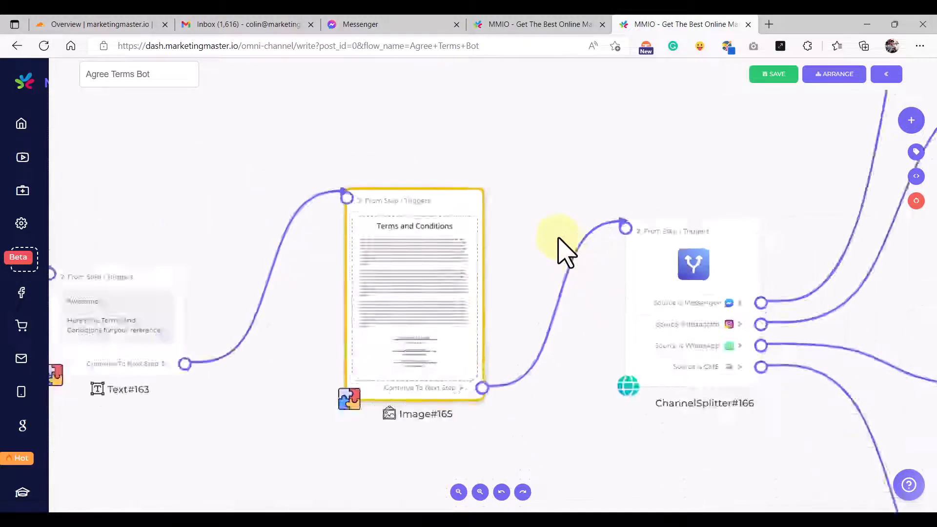
scroll(586, 210, "down", 3)
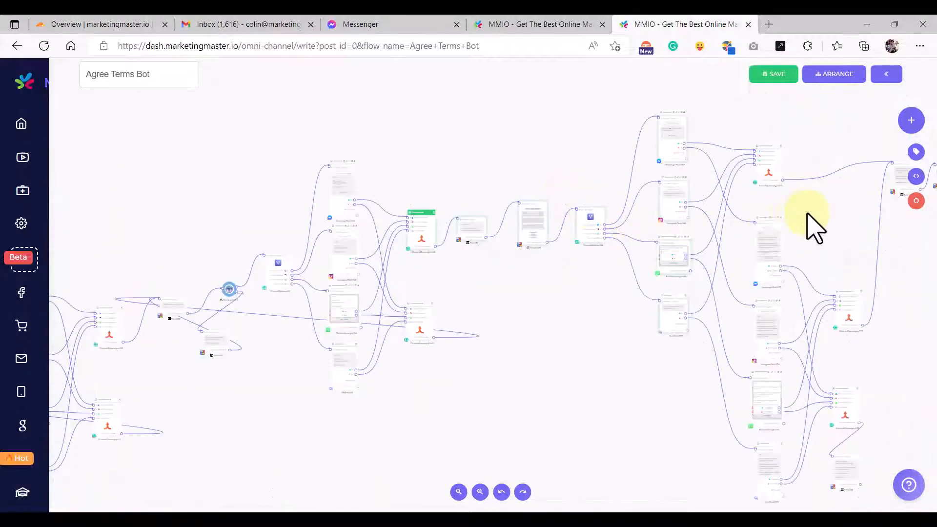
left_click(841, 209)
scroll(536, 220, "up", 8)
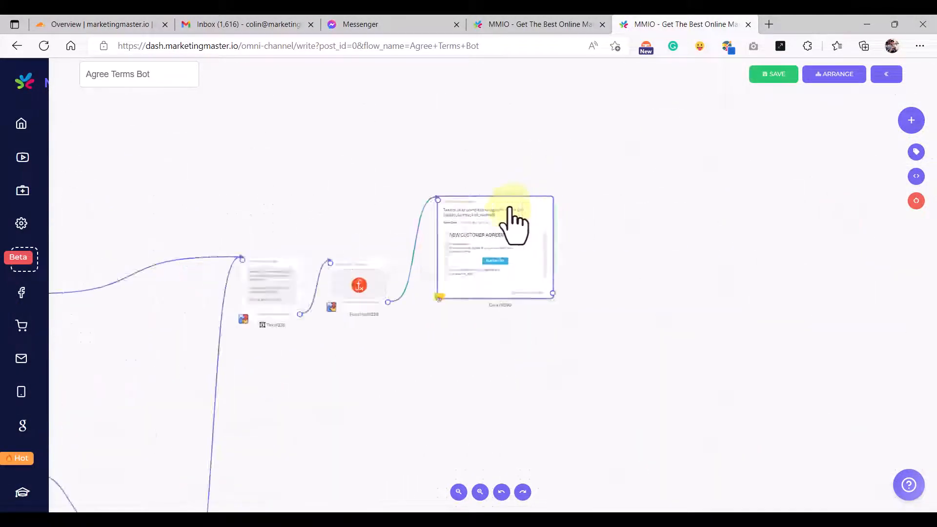
left_click(464, 230)
scroll(483, 274, "up", 4)
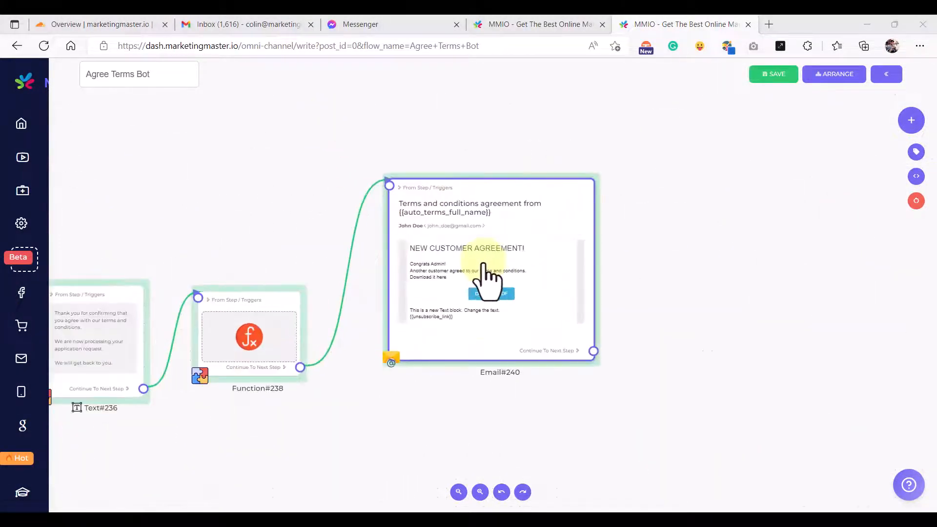
double_click(480, 280)
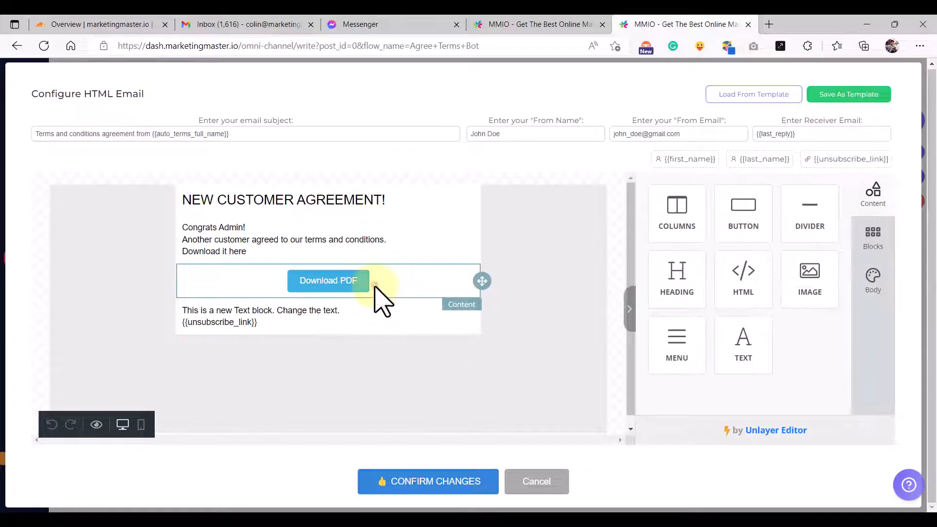
left_click(376, 288)
left_click(703, 295)
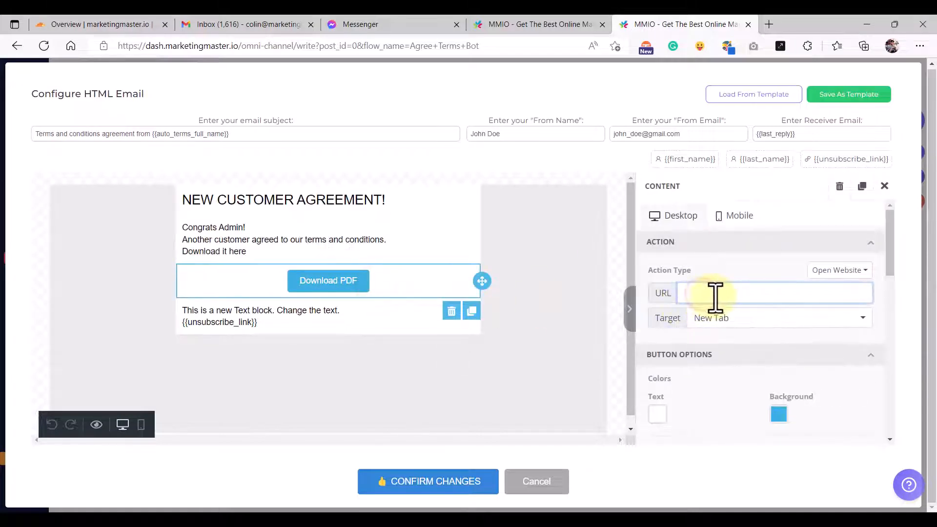
key("ctrl+v")
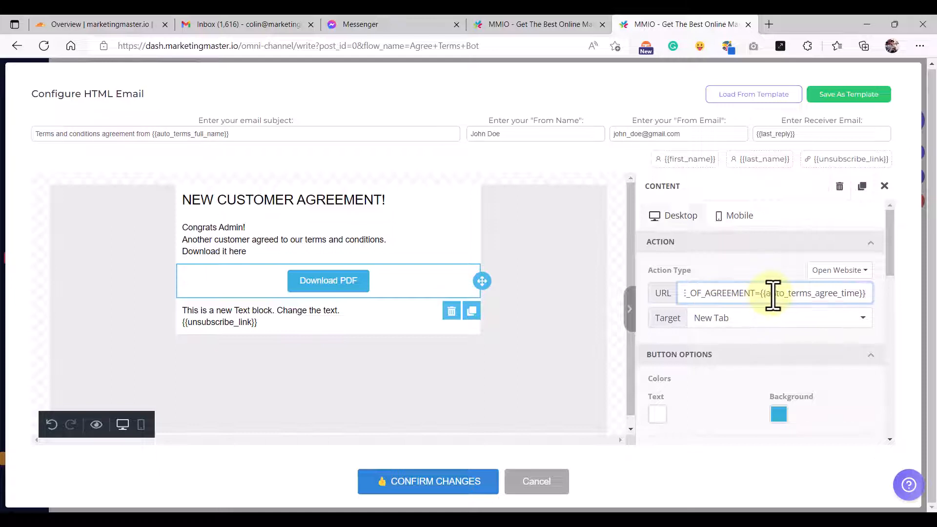
- Check the auto_terms agree time, email and full name placeholders in the button link
double_click(777, 295)
left_click(800, 294)
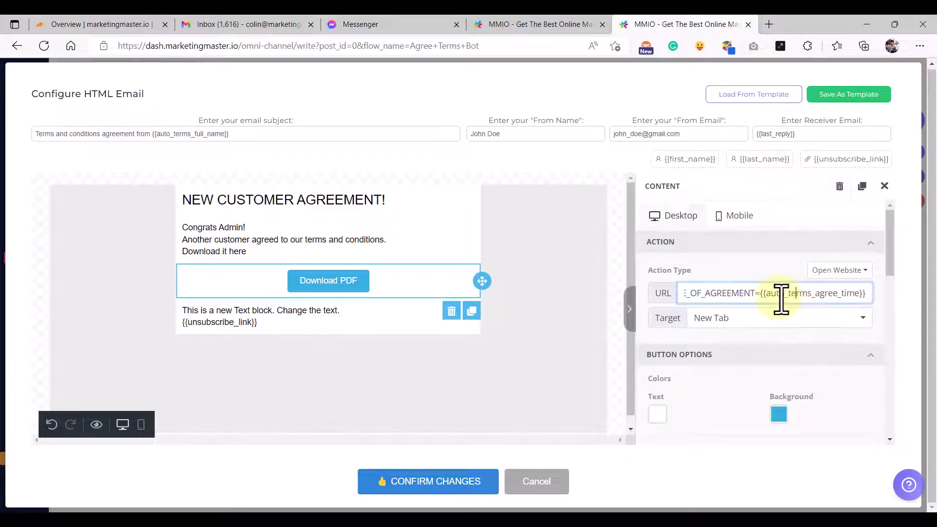
key("Left")
key("Left")
key("Left")
key("Left")
key("Left")
key("Left")
key("Left")
key("Left")
key("Left")
key("Left")
key("Left")
key("Left")
key("Left")
key("Left")
key("Left")
key("Left")
key("Left")
key("Left")
key("Left")
key("Left")
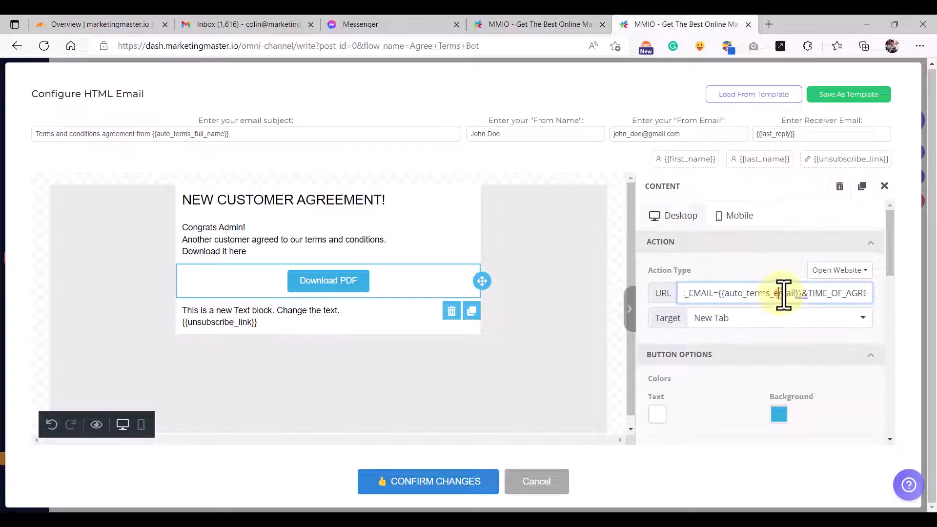
double_click(783, 295)
key("Left")
key("Left")
key("Left")
key("Left")
key("Left")
key("Left")
key("Left")
key("Left")
key("Left")
key("Left")
key("Left")
key("Left")
key("Left")
key("Left")
key("Left")
key("Left")
key("Left")
key("Left")
key("Left")
key("Left")
key("Left")
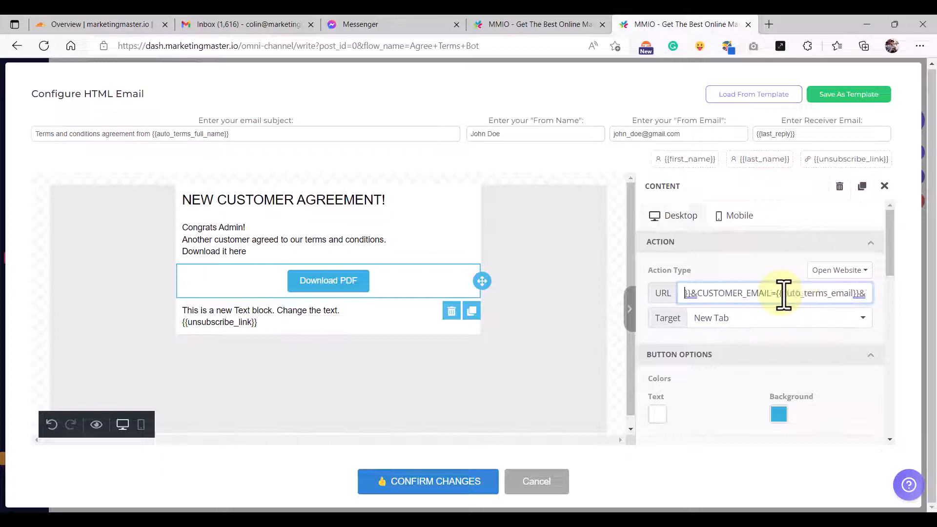
double_click(783, 295)
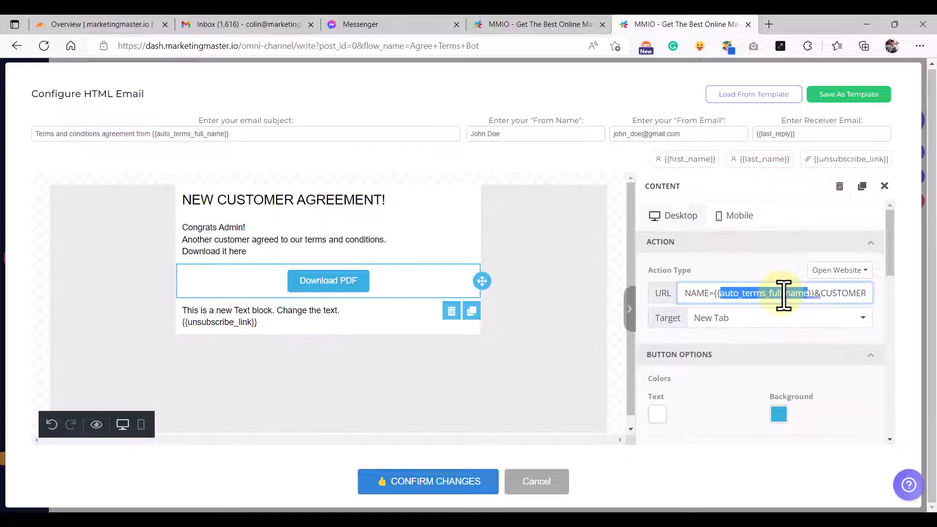
key("End")
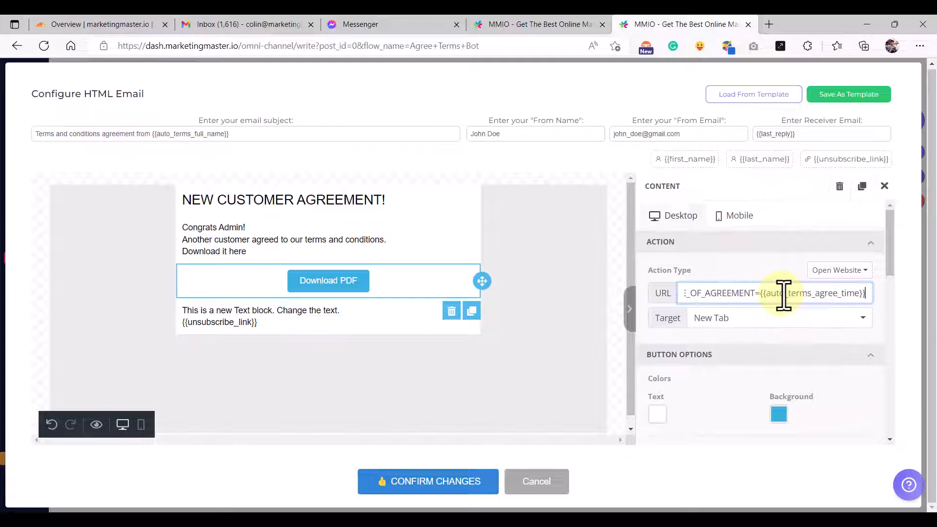
key("Home")
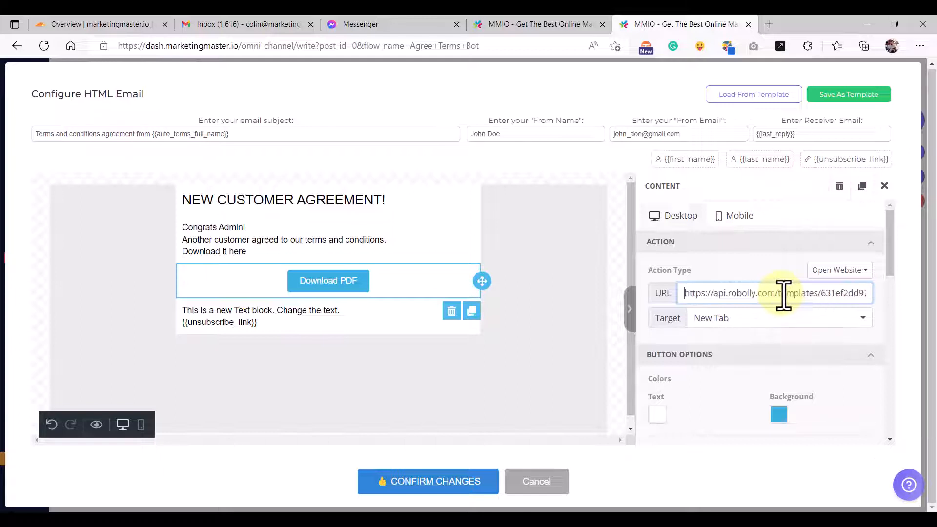
left_click(741, 331)
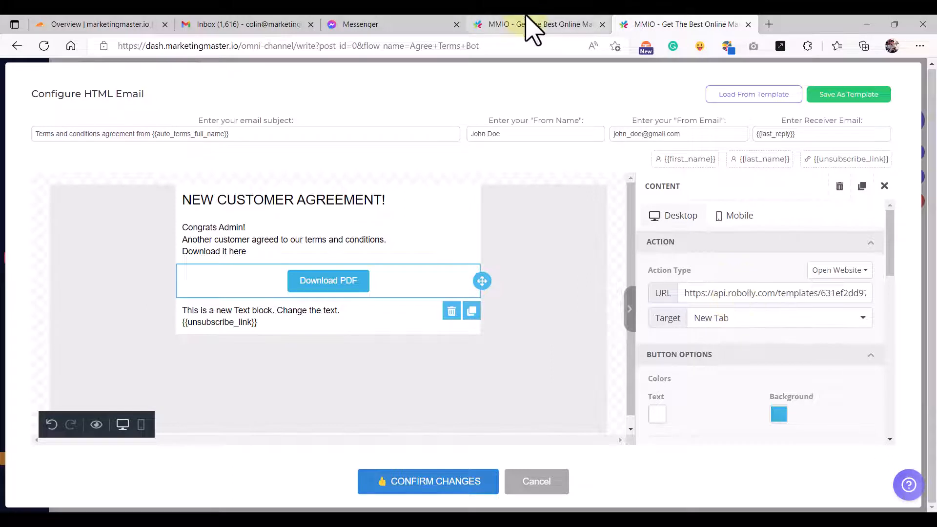
- Copy the Unsubscribe Here text from the other flow's email and paste it over the placeholder block
left_click(532, 29)
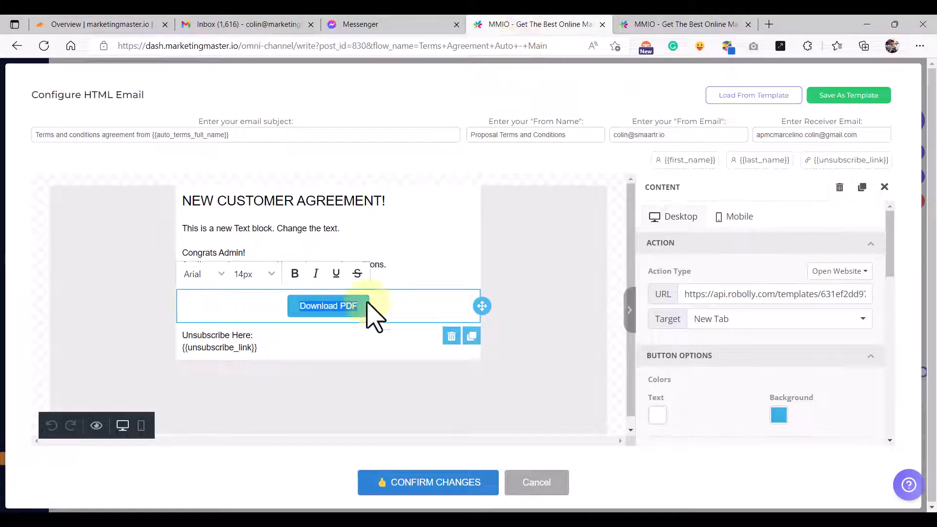
left_click(275, 354)
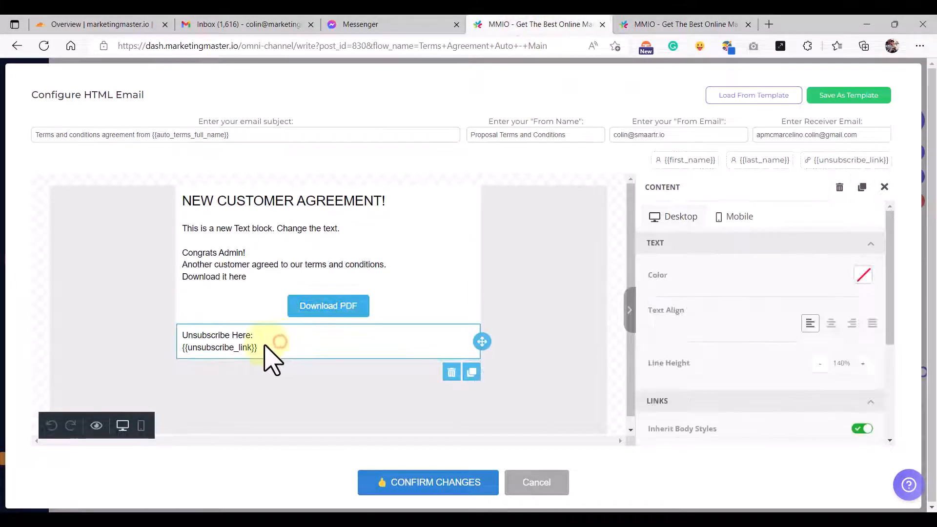
triple_click(280, 351)
key("ctrl+c")
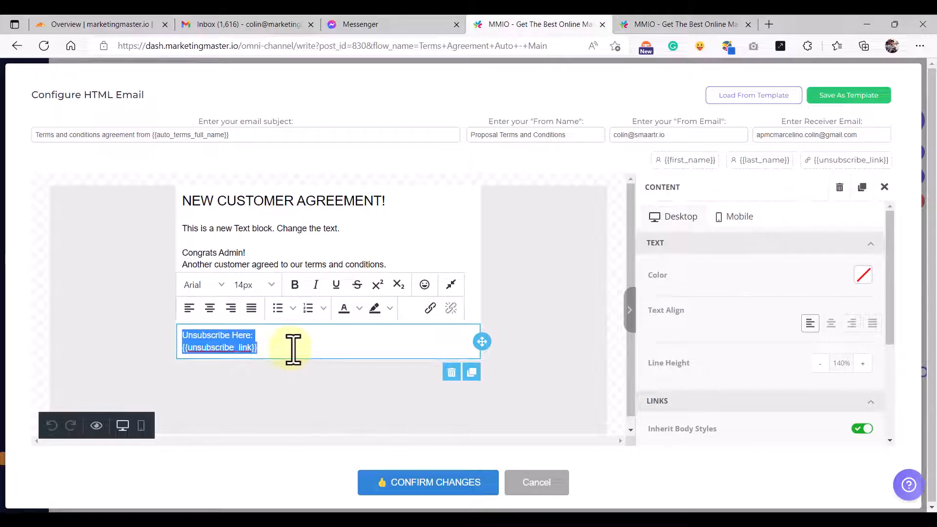
left_click(688, 25)
left_click(267, 324)
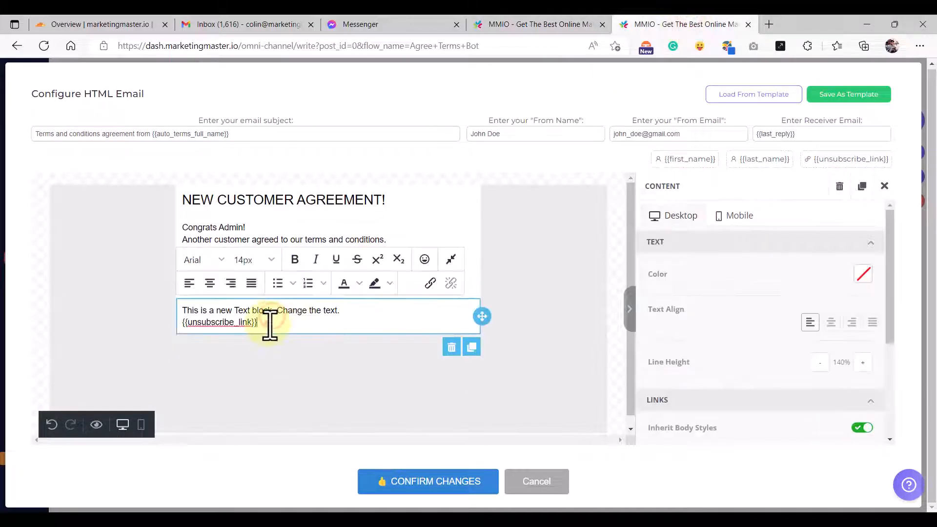
triple_click(268, 325)
key("ctrl+v")
left_click(311, 376)
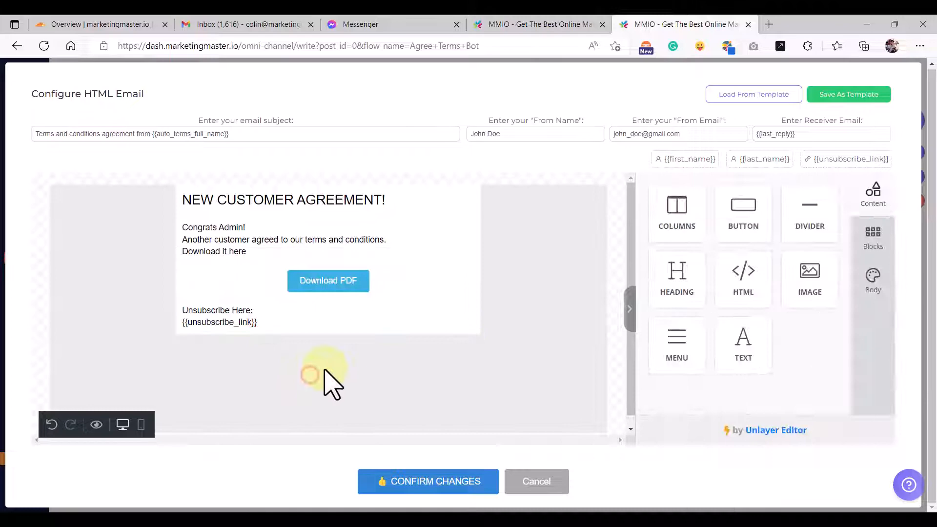
left_click(518, 136)
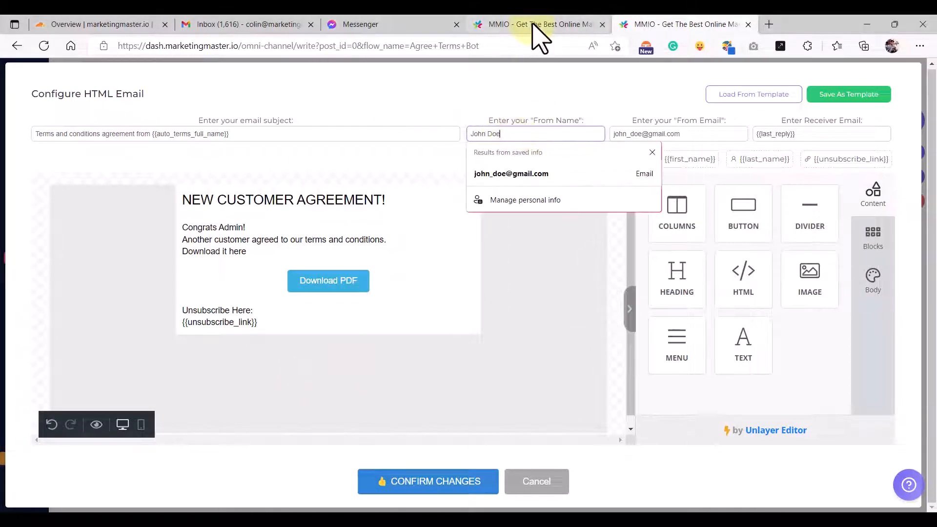
- Set the From Name to 'Proposal Terms and Conditions', copied from the other flow's email
left_click(535, 25)
triple_click(531, 142)
key("ctrl+c")
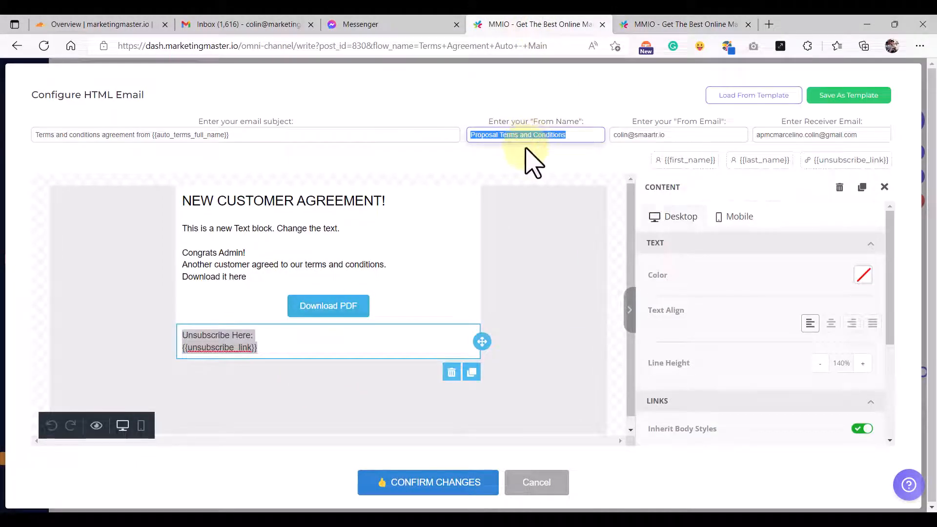
left_click(526, 147)
left_click(653, 24)
triple_click(519, 131)
key("ctrl+v")
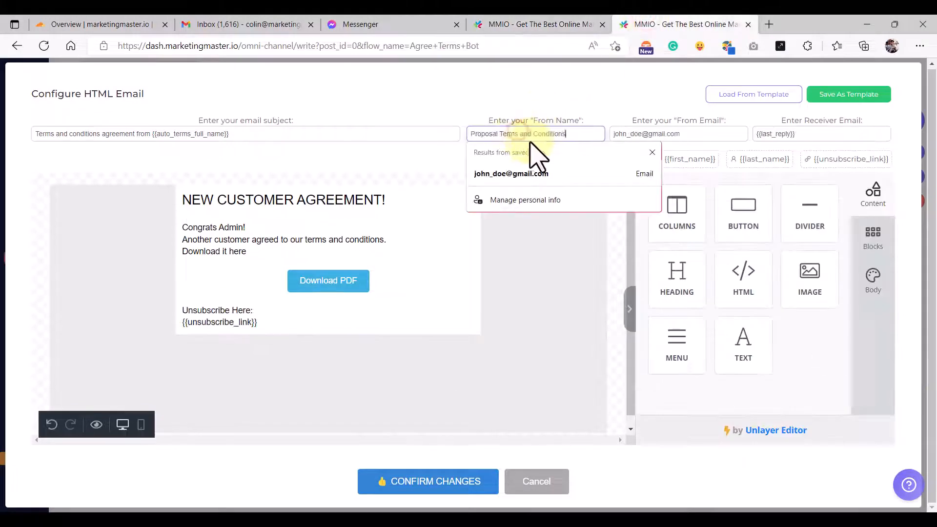
left_click(557, 101)
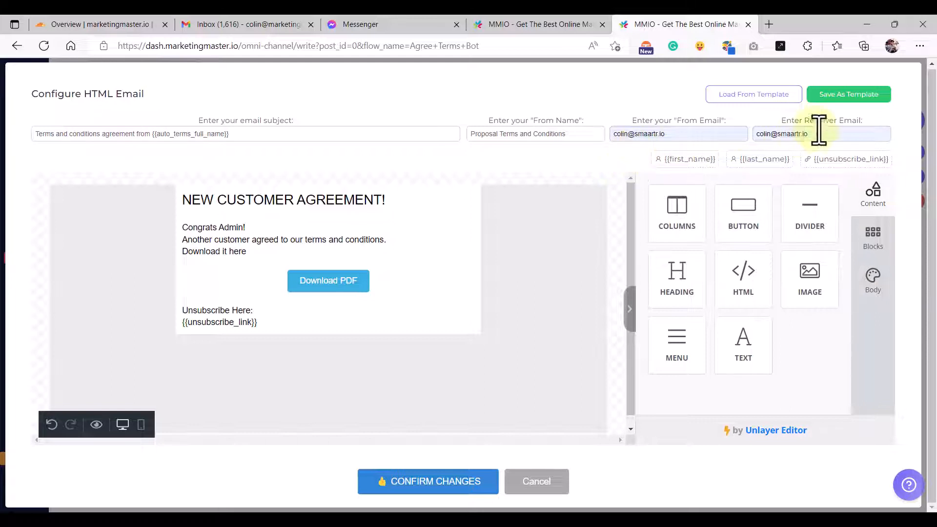
- Replace the Receiver Email with the saved test address from autofill
left_click(840, 135)
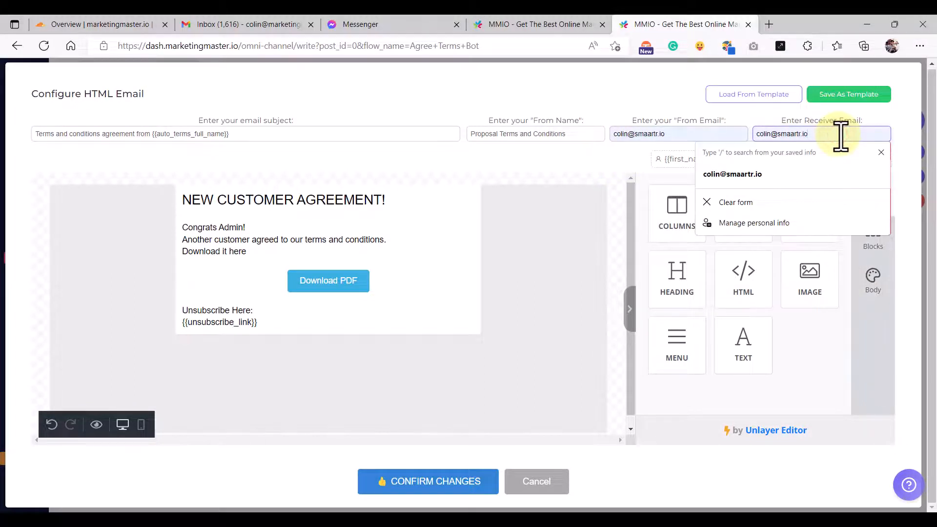
key("BackSpace")
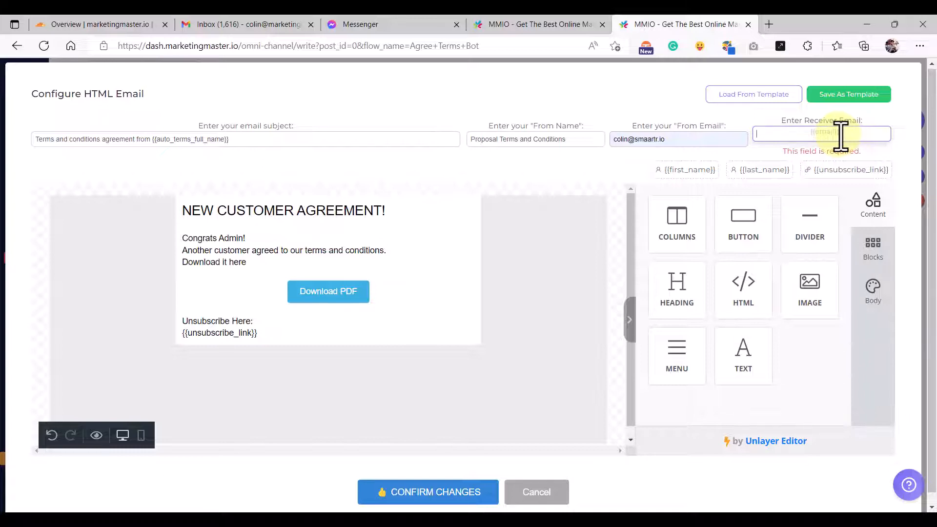
left_click(803, 138)
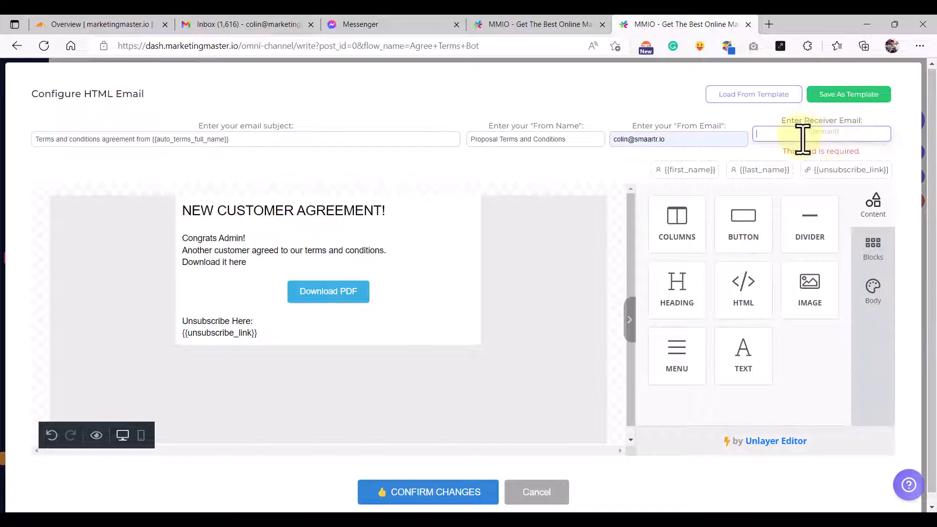
left_click(780, 175)
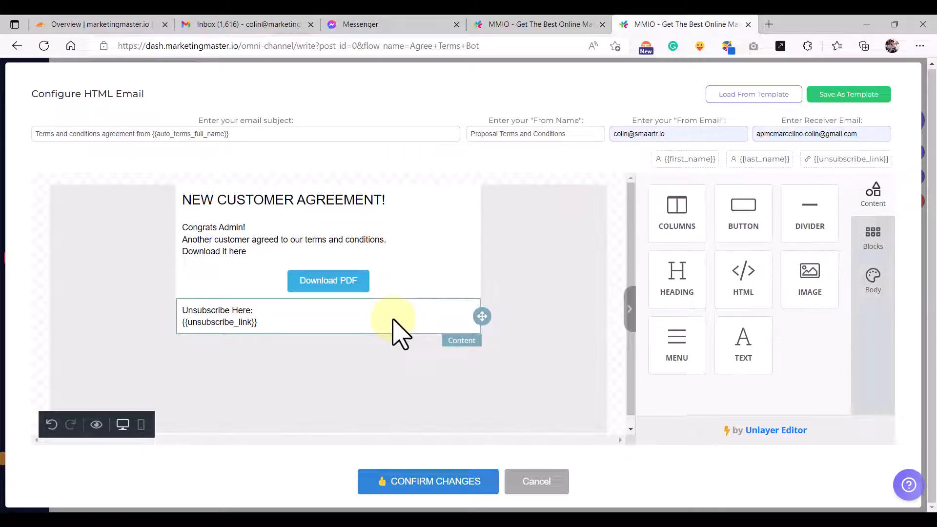
- Confirm the email changes and reposition the Email#240 node in the flow
left_click(397, 482)
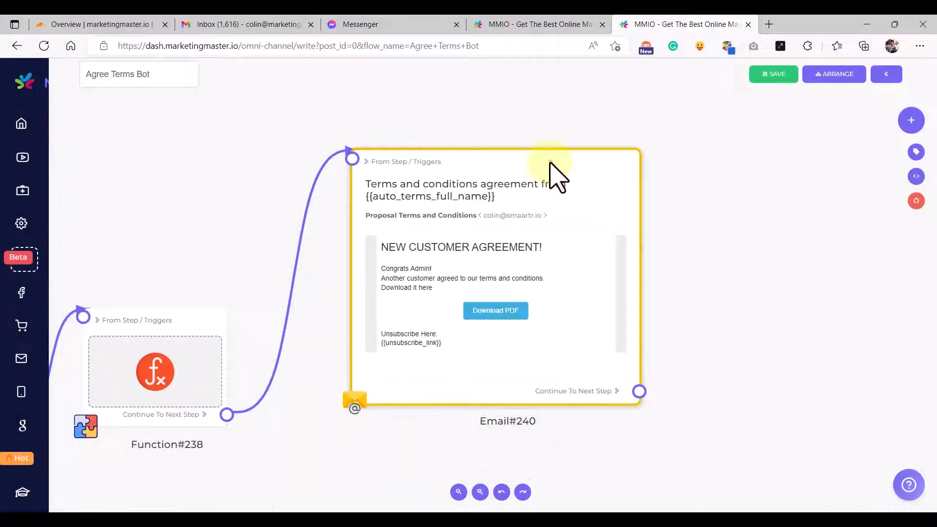
left_click_drag(550, 161, 532, 178)
scroll(531, 178, "down", 3)
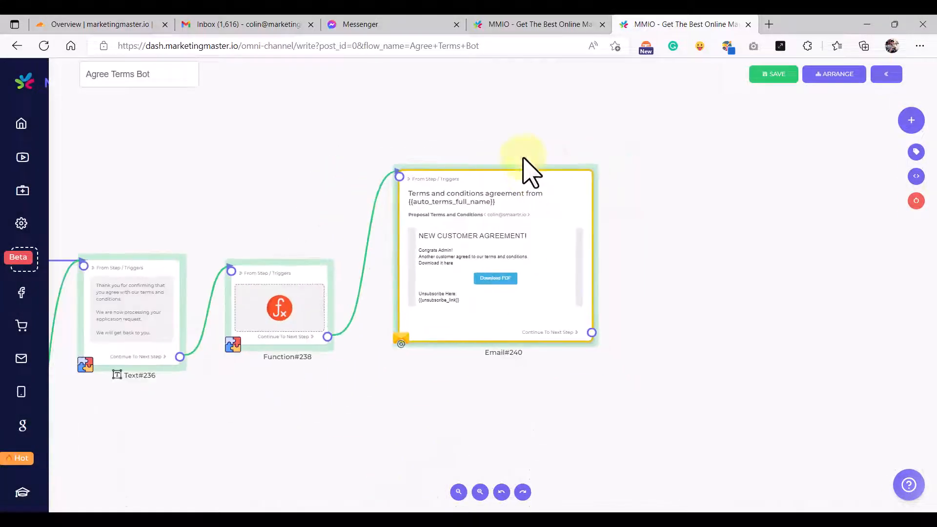
scroll(489, 228, "up", 5)
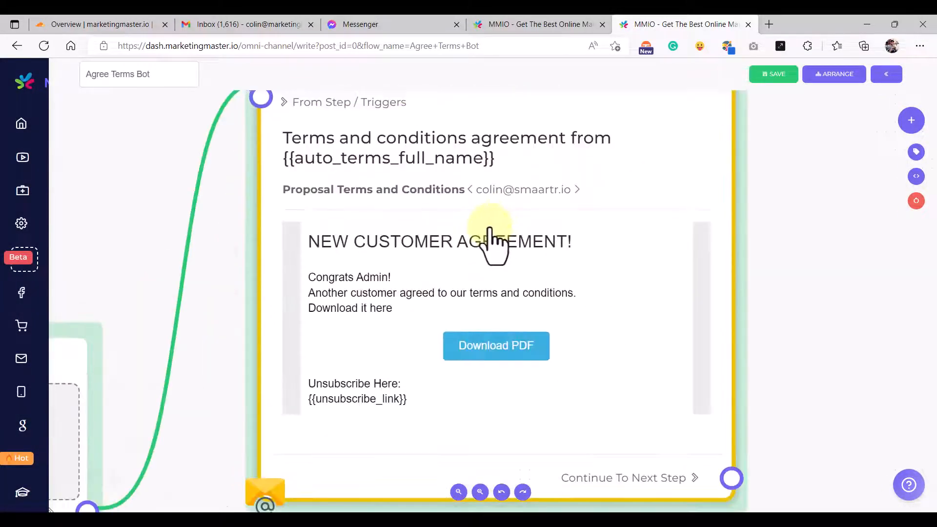
scroll(491, 230, "down", 5)
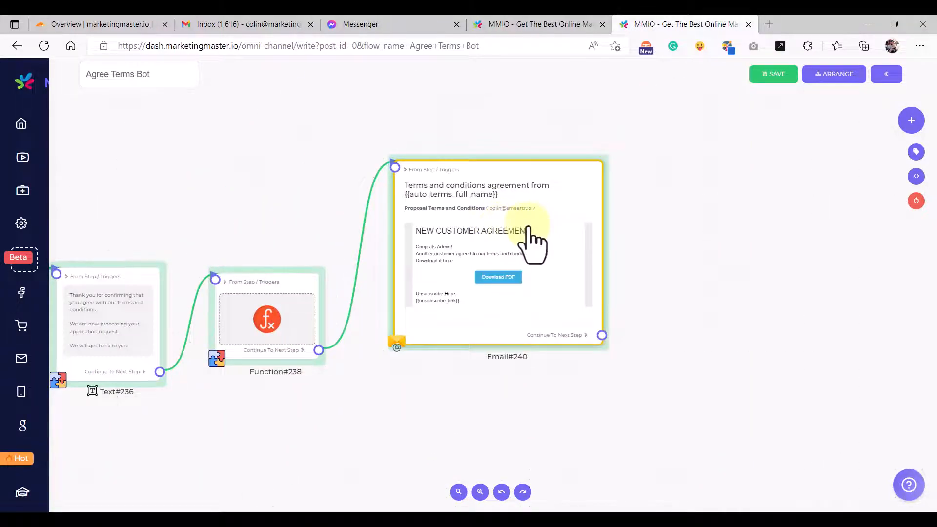
left_click(637, 230)
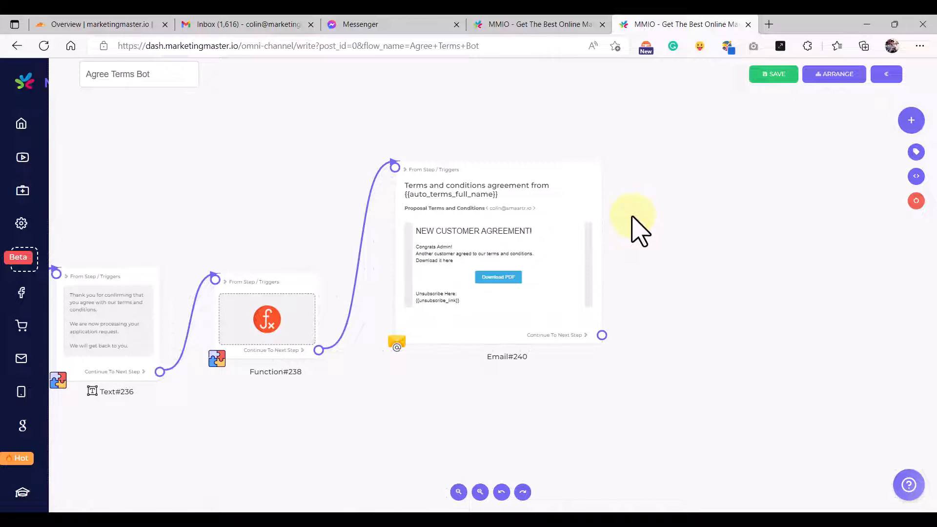
left_click_drag(697, 215, 515, 254)
scroll(537, 245, "down", 1)
mouse_move(405, 199)
left_mouse_down()
mouse_move(411, 189)
mouse_move(396, 199)
left_mouse_up()
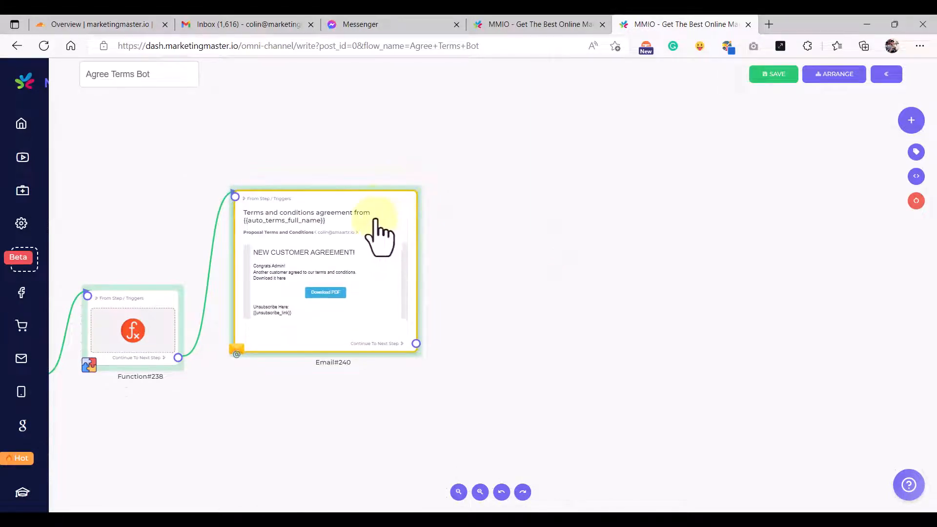
- Clone Email#240 as Email#241, connect it after Email#240, and open its settings
right_click(381, 207)
left_click(405, 233)
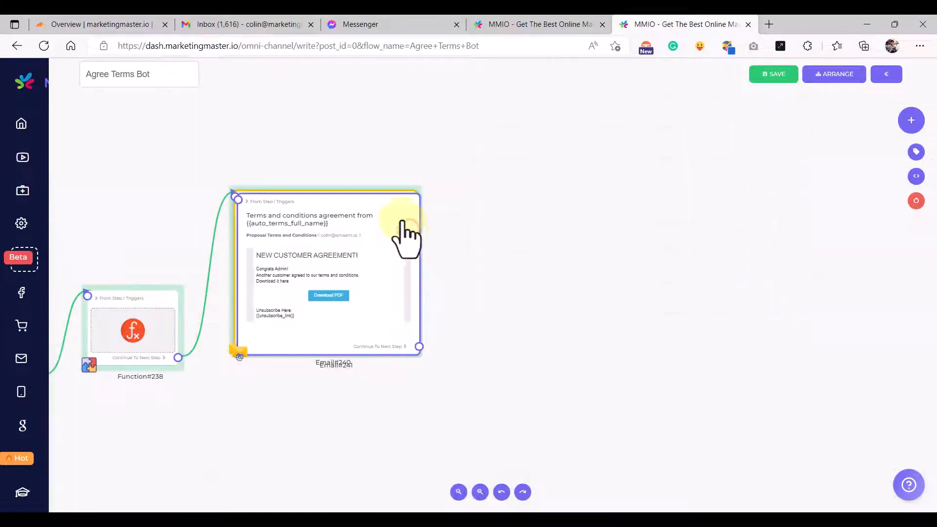
mouse_move(509, 246)
left_mouse_down()
mouse_move(596, 215)
mouse_move(569, 226)
mouse_move(571, 209)
left_mouse_up()
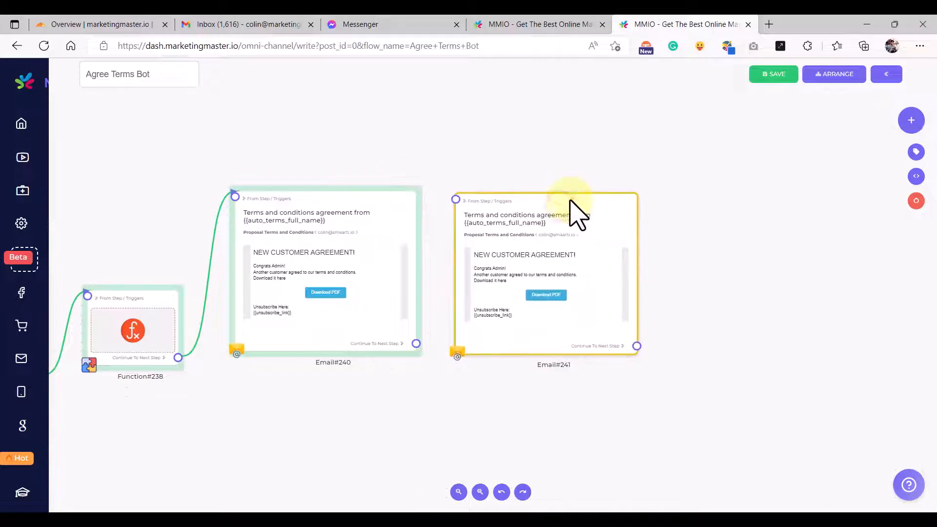
mouse_move(416, 343)
left_mouse_down()
mouse_move(448, 203)
mouse_move(473, 217)
mouse_move(503, 206)
left_mouse_up()
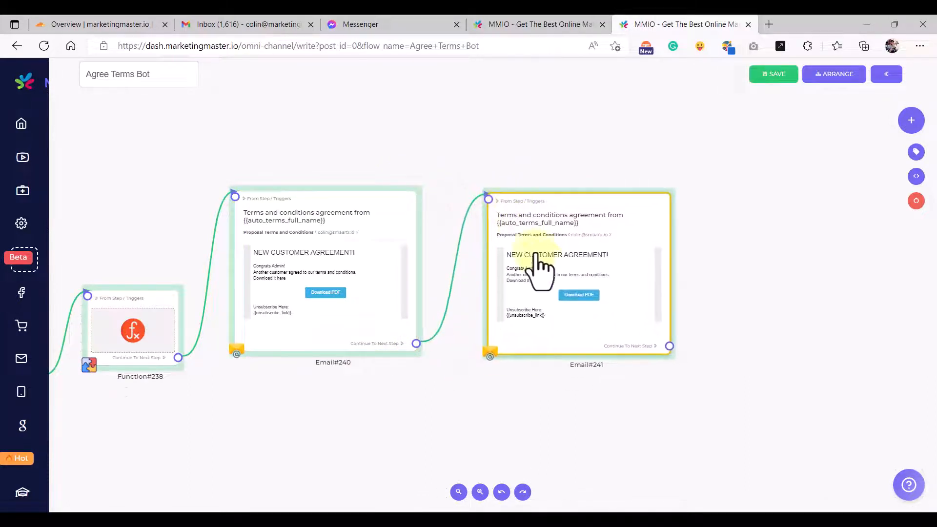
double_click(544, 271)
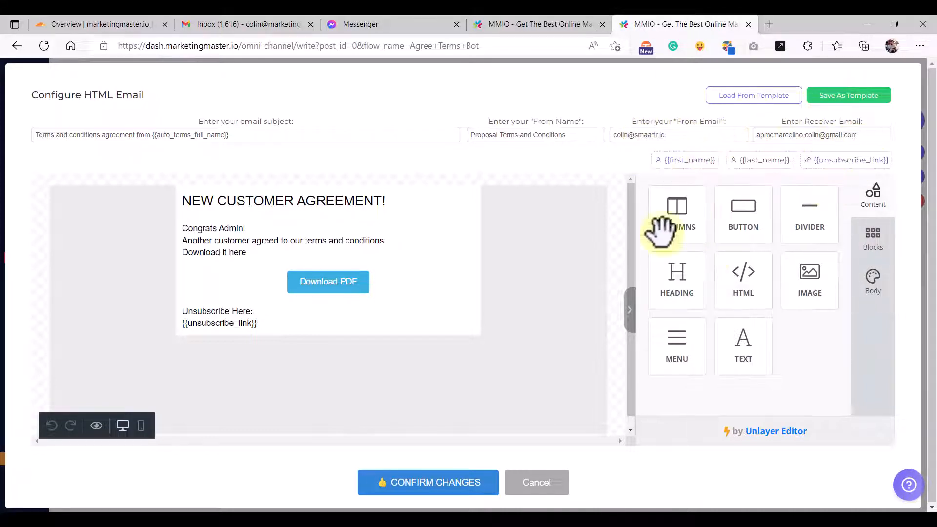
- Copy the subject line from the other flow's Email#216 customer email
left_click(508, 25)
left_click(536, 482)
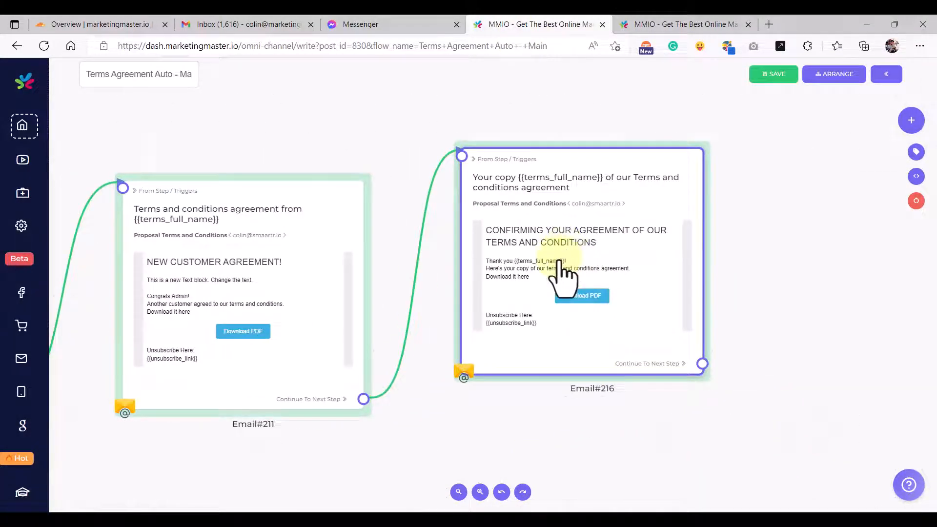
left_click(562, 271)
left_click(331, 139)
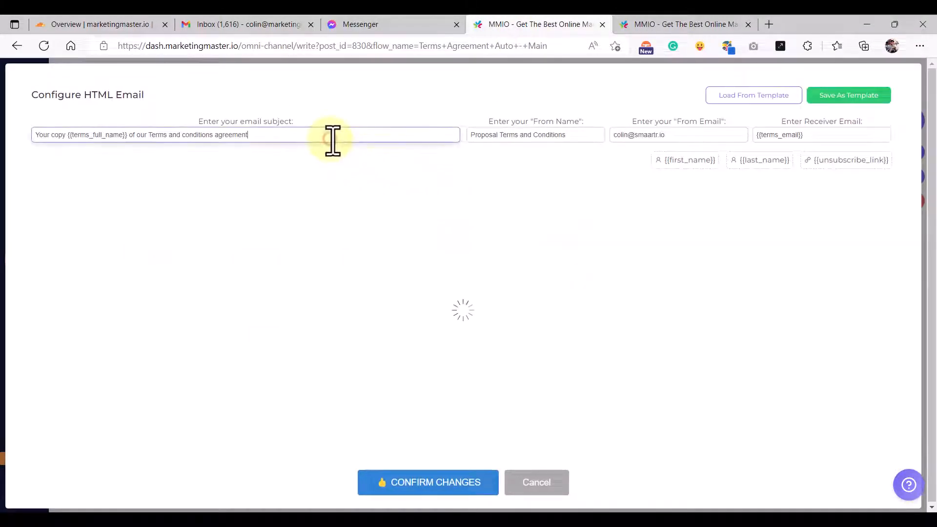
key("ctrl+a")
key("ctrl+c")
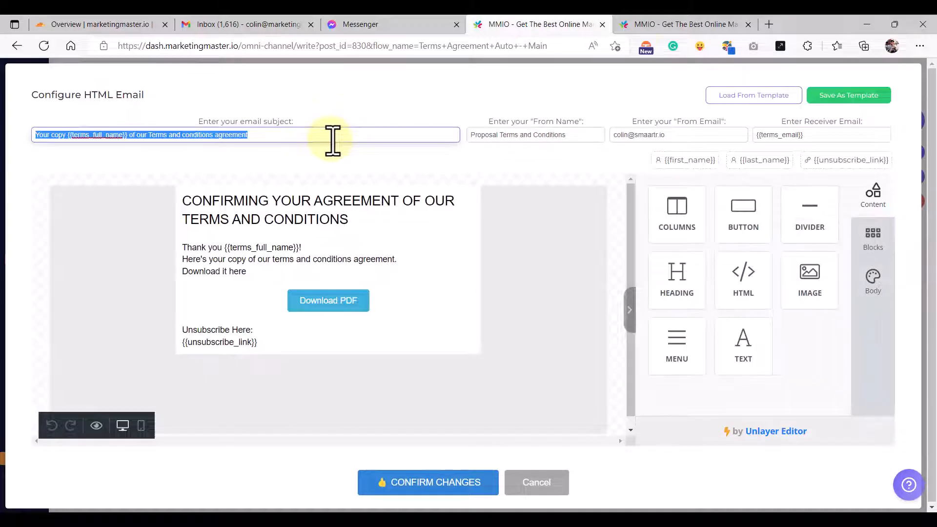
- Paste it into the cloned email's subject and swap {{terms_full_name}} for {{auto_terms_full_name}}
left_click(680, 26)
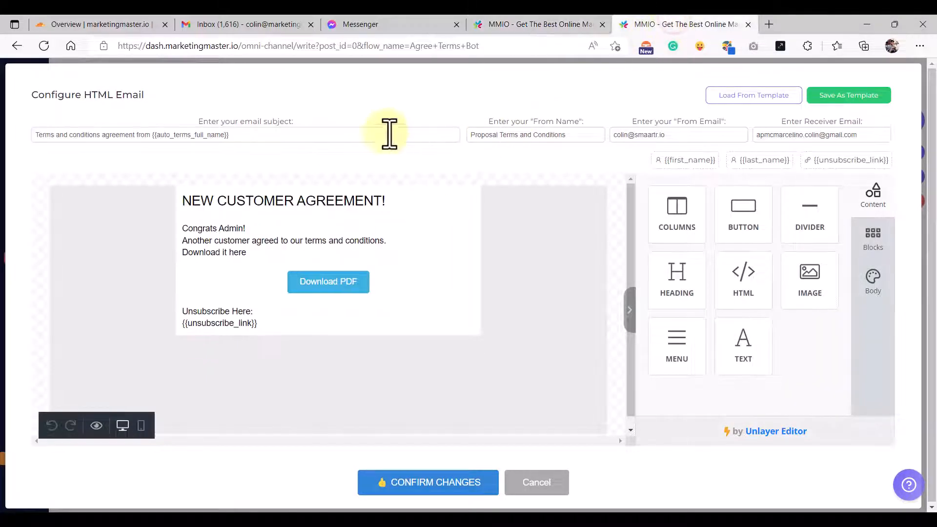
left_click(349, 134)
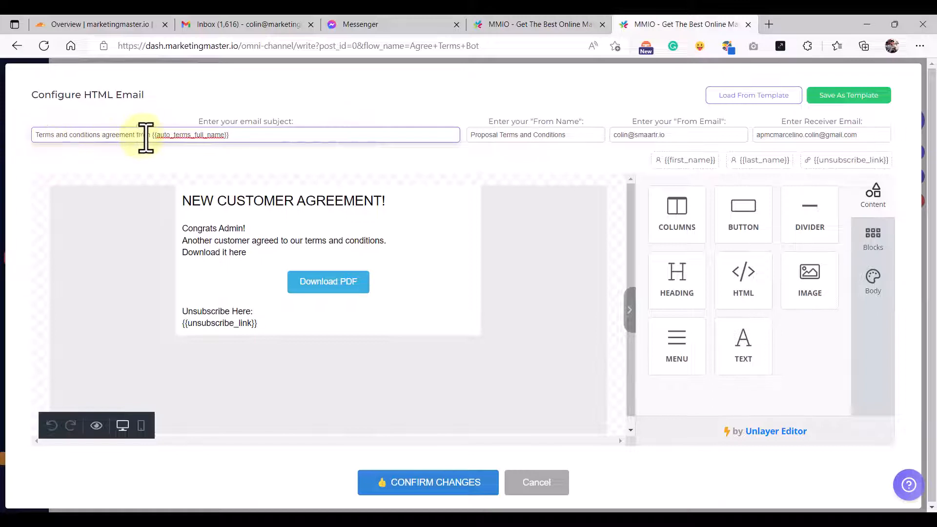
left_click_drag(151, 137, 13, 133)
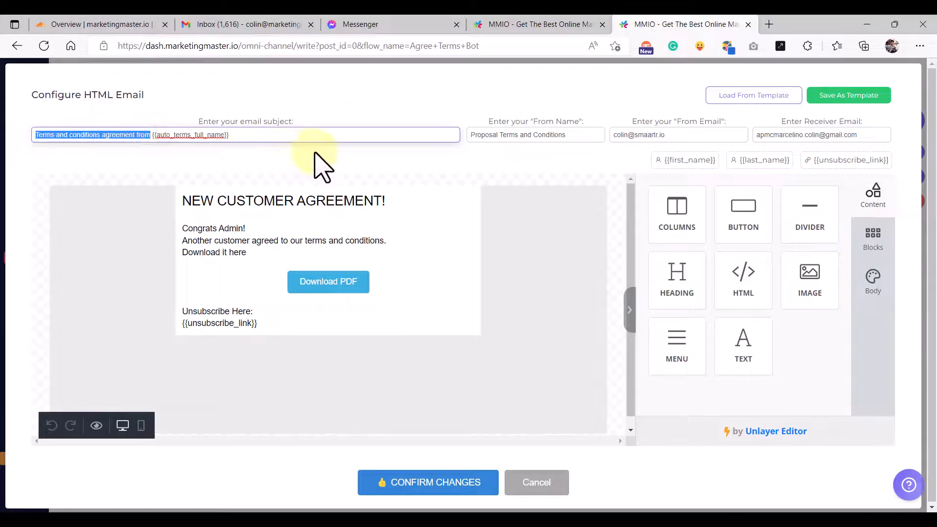
key("ctrl+v")
left_click_drag(343, 137, 253, 136)
key("ctrl+c")
key("BackSpace")
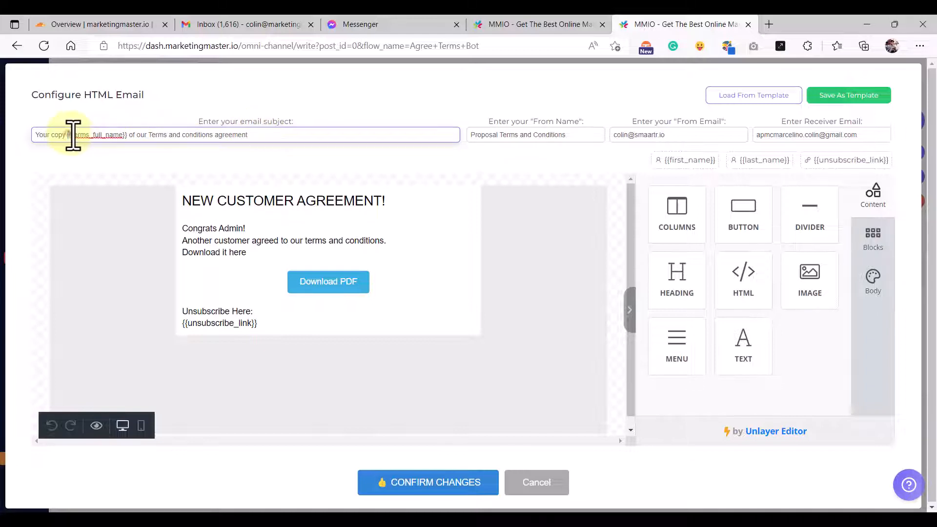
left_click_drag(68, 134, 124, 135)
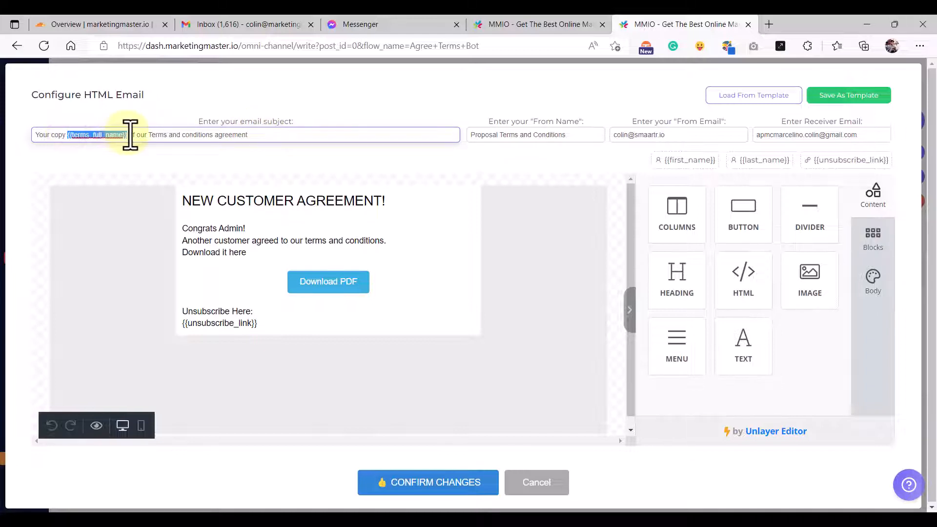
key("BackSpace")
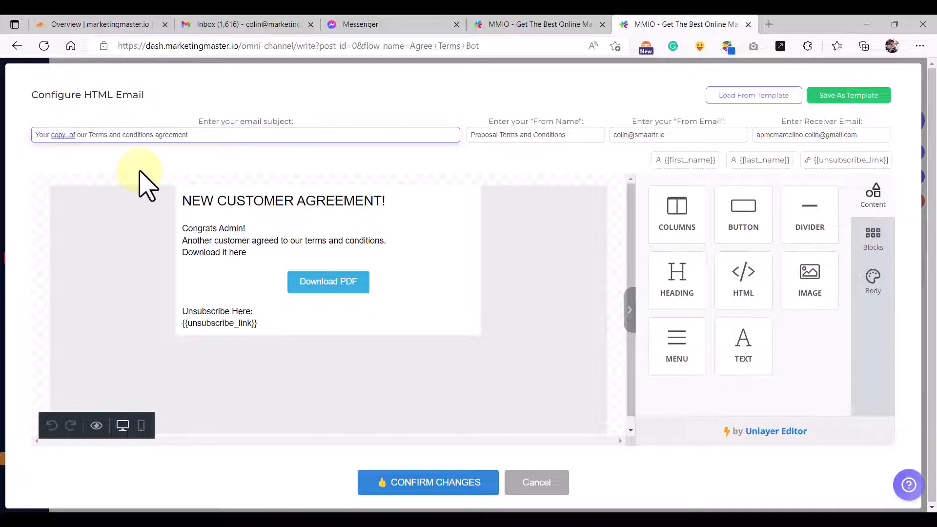
key("ctrl+v")
double_click(87, 135)
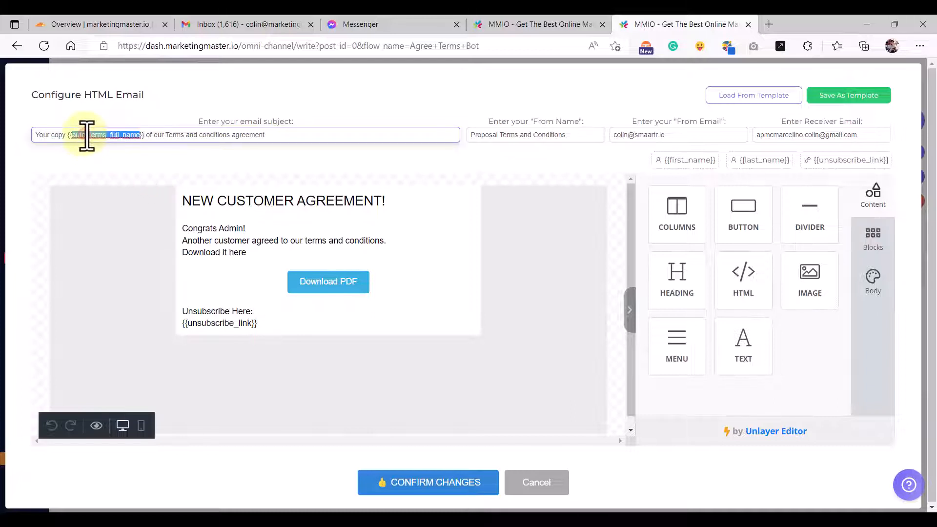
left_click(111, 164)
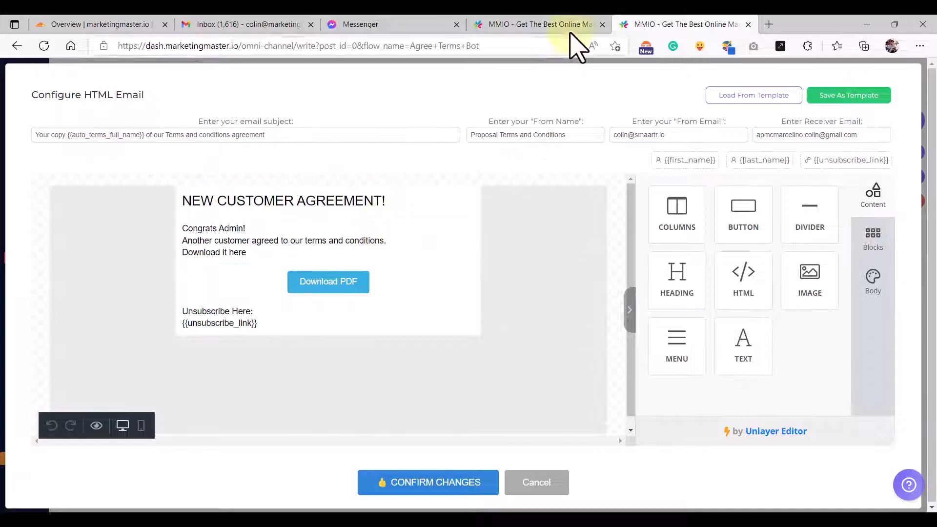
- Replace the NEW CUSTOMER AGREEMENT! heading with the original email's confirming-agreement heading
left_click(574, 17)
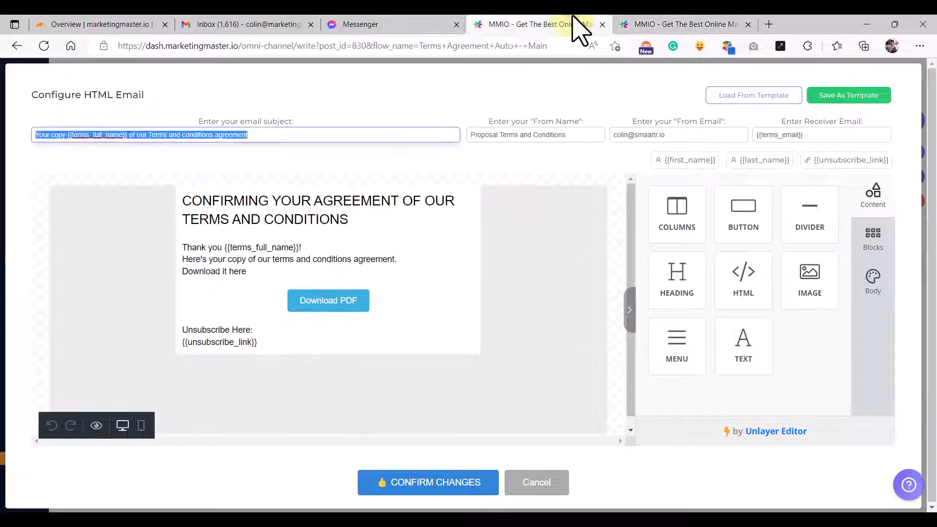
left_click(303, 227)
triple_click(303, 219)
key("ctrl+c")
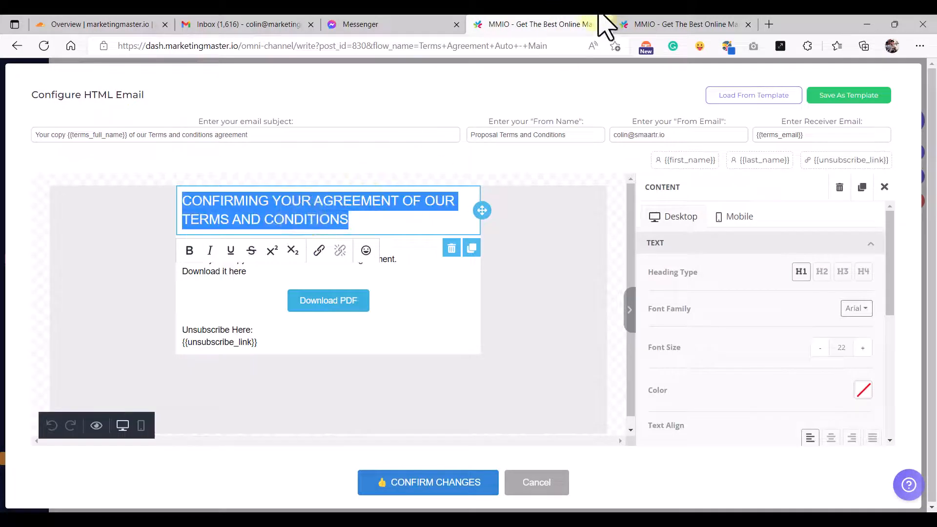
left_click(669, 25)
left_click(343, 201)
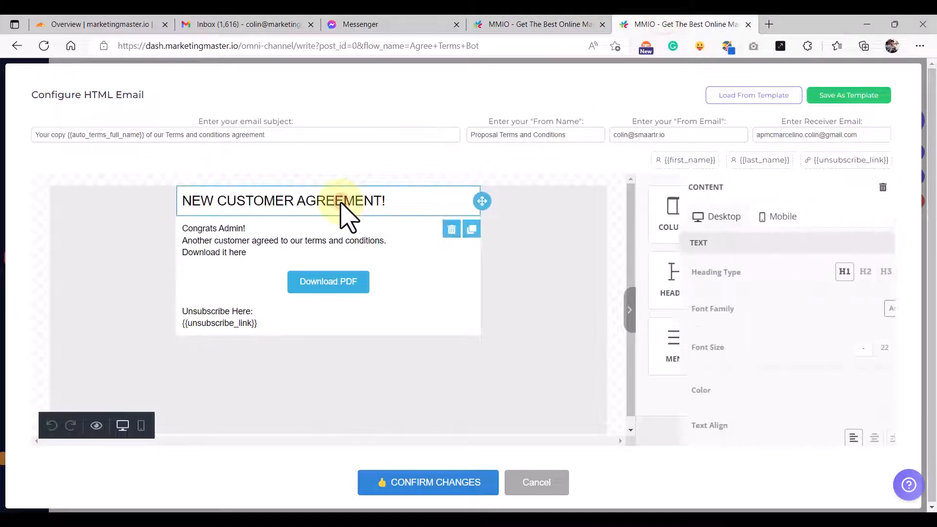
triple_click(343, 201)
key("ctrl+v")
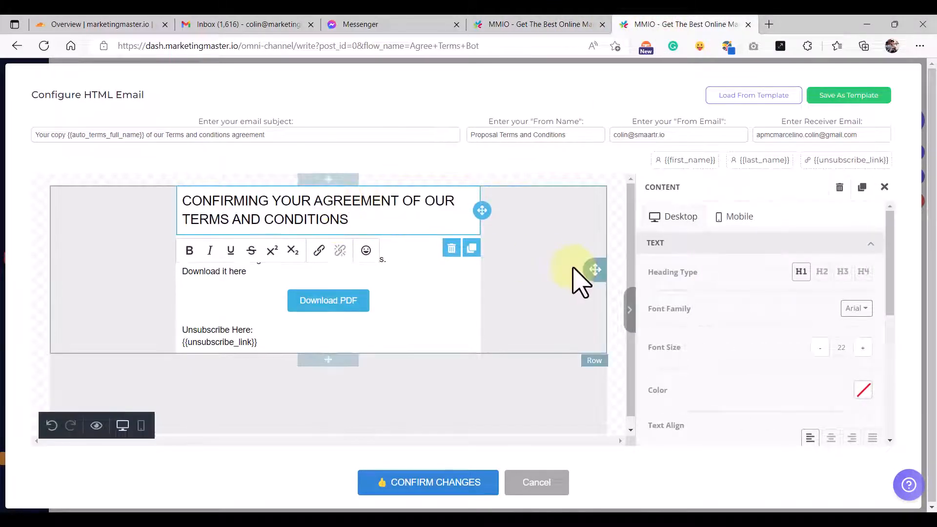
left_click(545, 250)
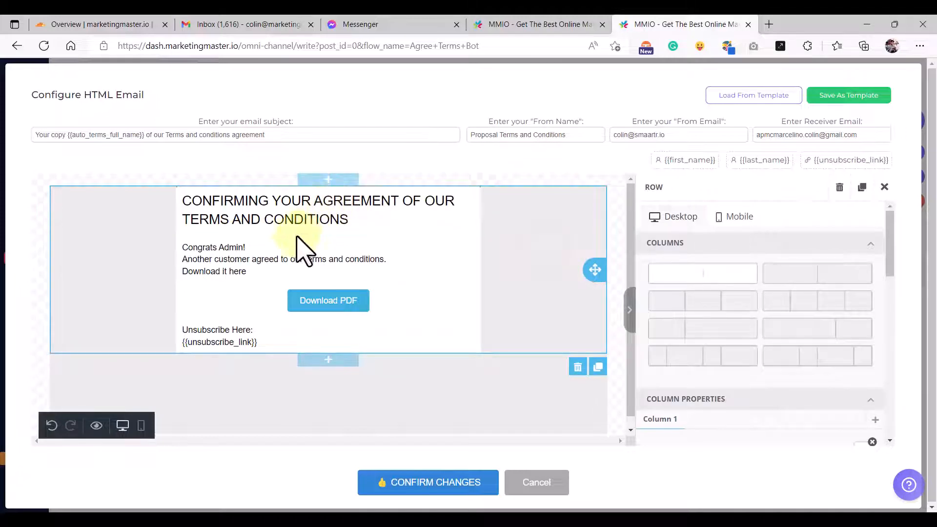
- Replace the Congrats Admin body with the original email's thank-you message
left_click(524, 29)
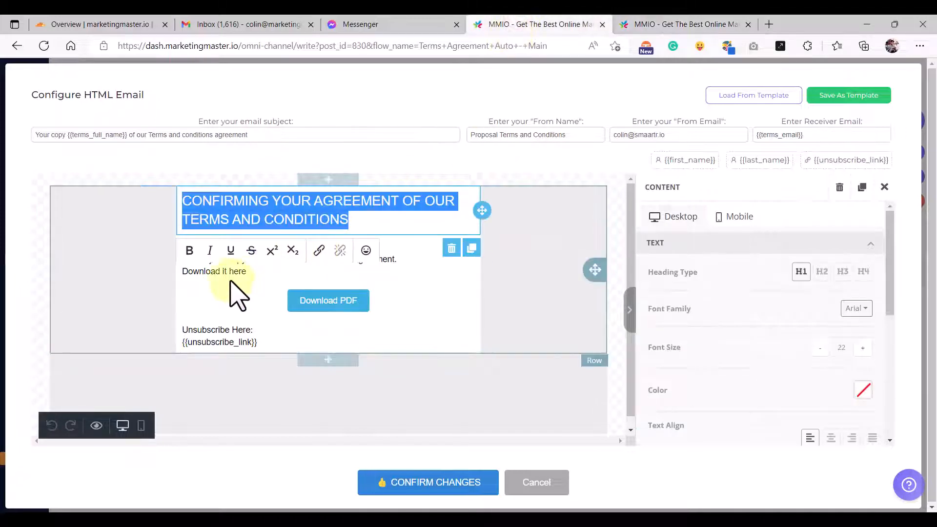
left_click(247, 271)
triple_click(248, 273)
key("ctrl+c")
left_click(654, 27)
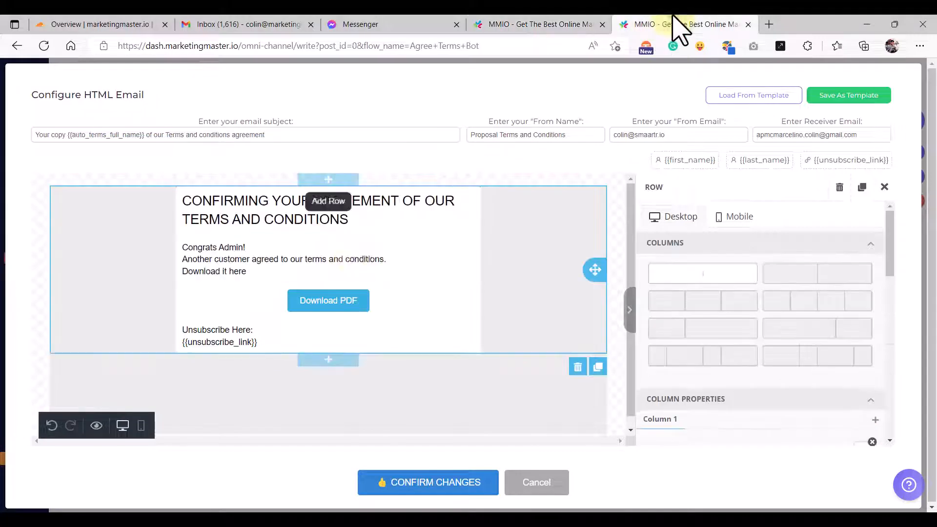
left_click(256, 269)
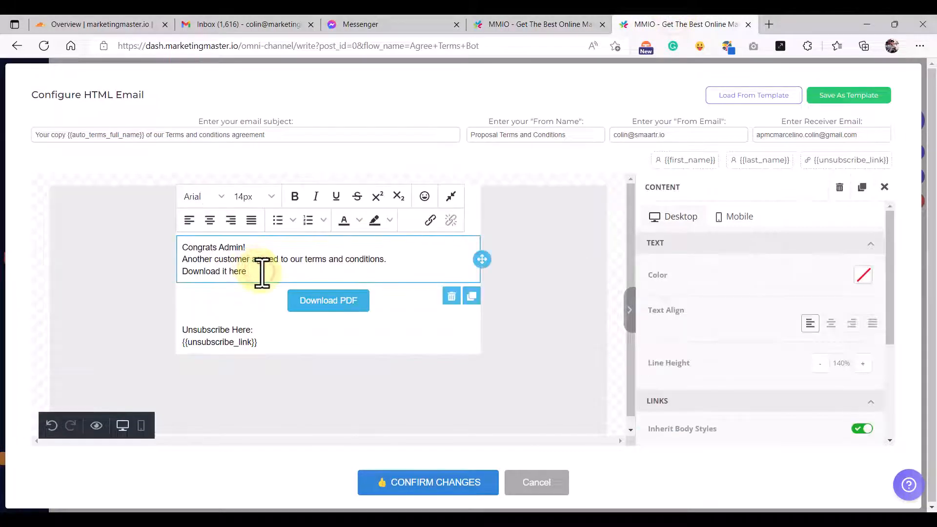
key("ctrl+a")
key("ctrl+v")
left_click(265, 275)
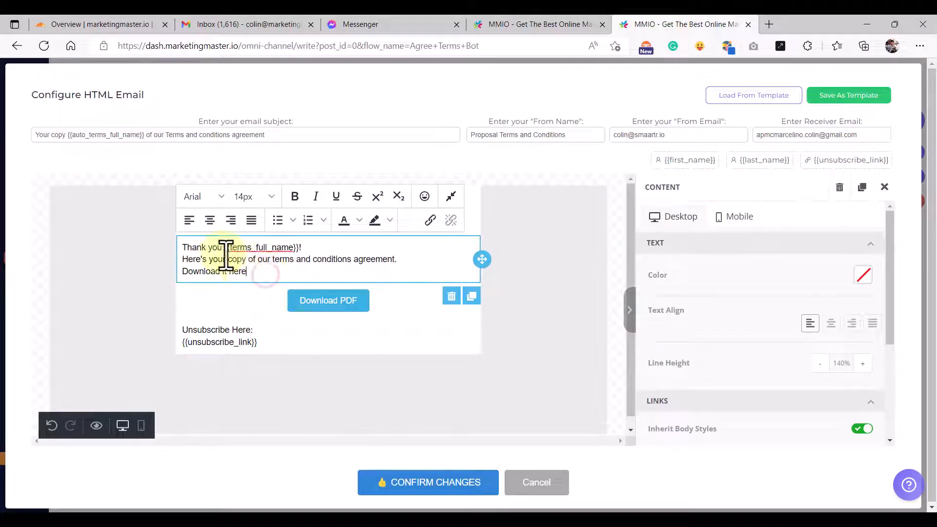
- Change the body's {{terms_full_name}} placeholder to {{auto_terms_full_name}}
double_click(247, 247)
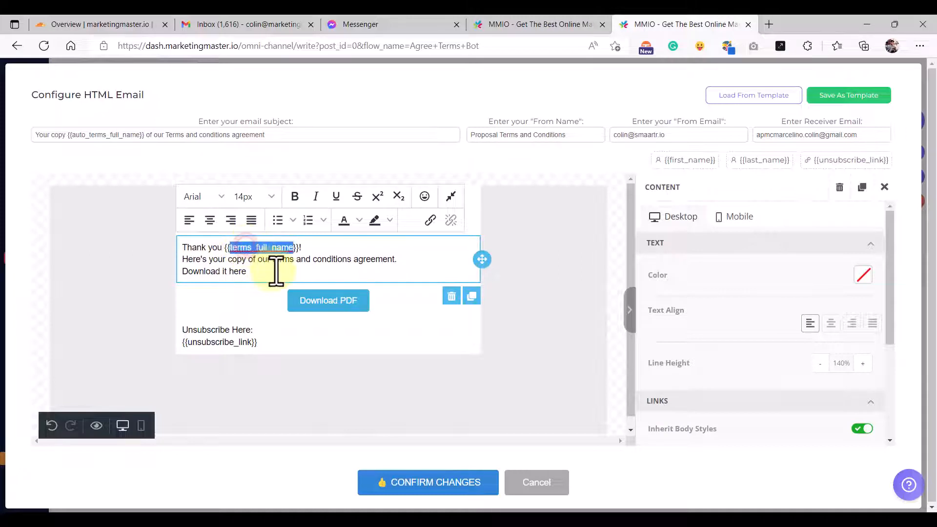
left_click(287, 274)
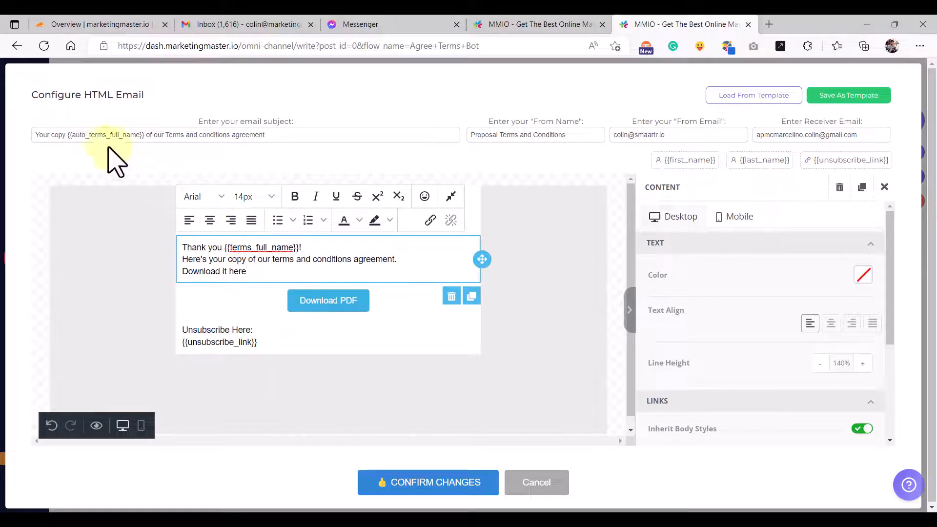
left_click_drag(69, 135, 142, 134)
key("ctrl+c")
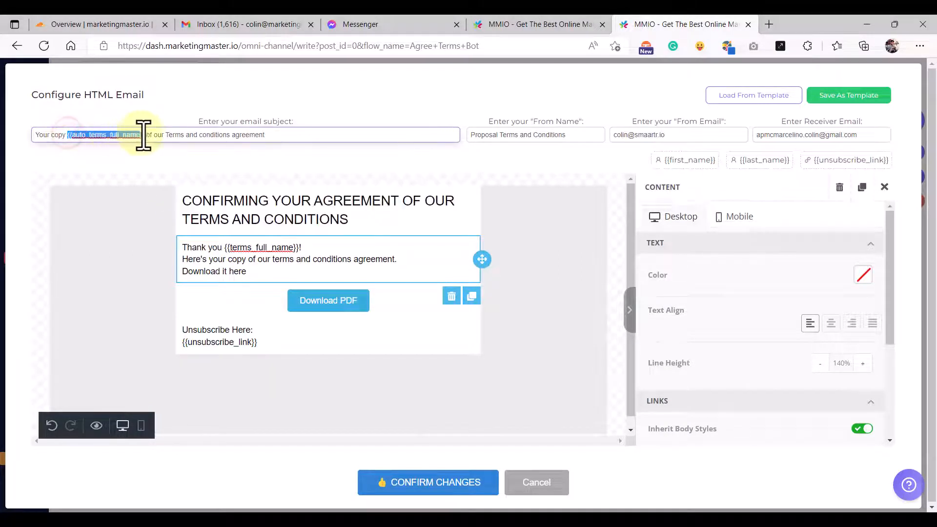
left_click(261, 252)
right_click(225, 249)
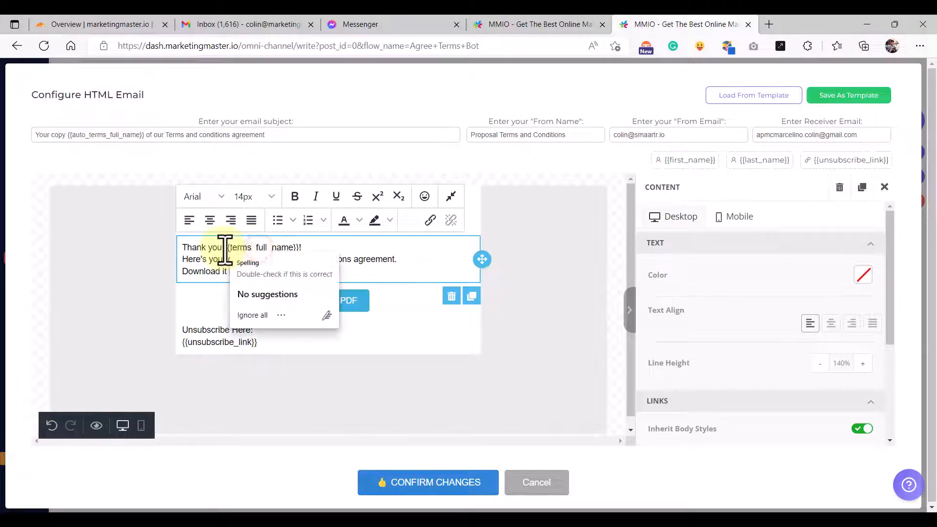
left_click_drag(225, 248, 299, 247)
key("ctrl+v")
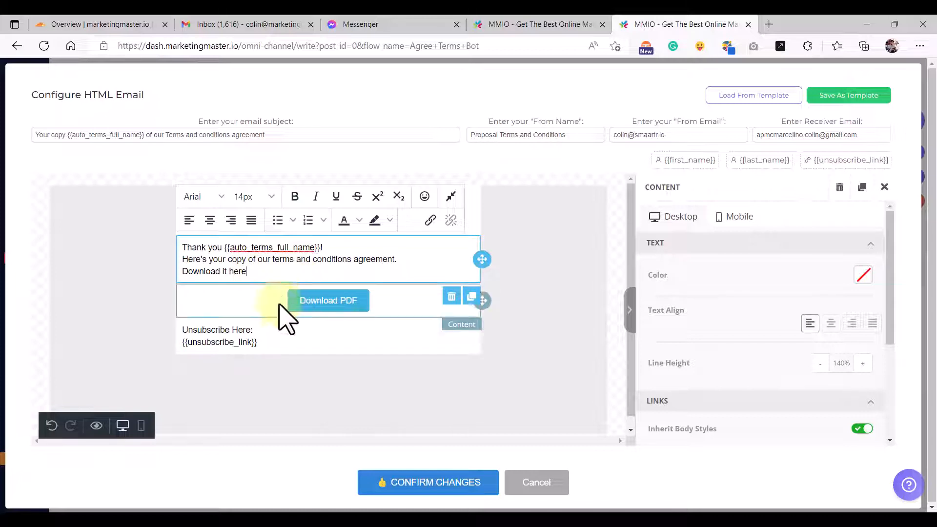
left_click(391, 304)
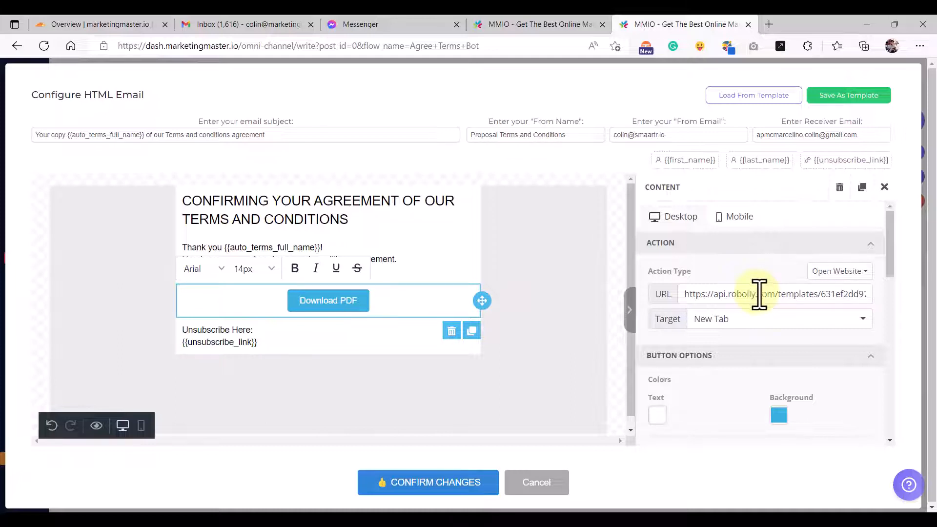
left_click(546, 25)
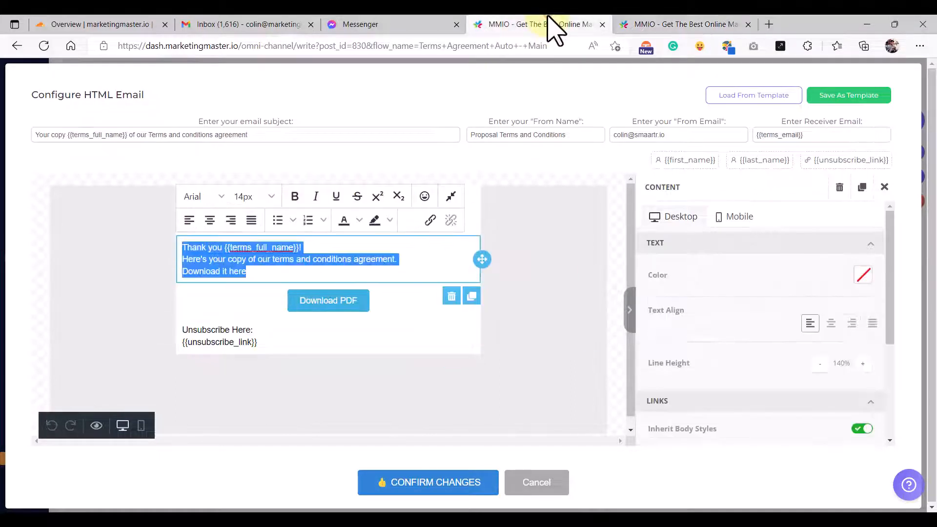
left_click(547, 160)
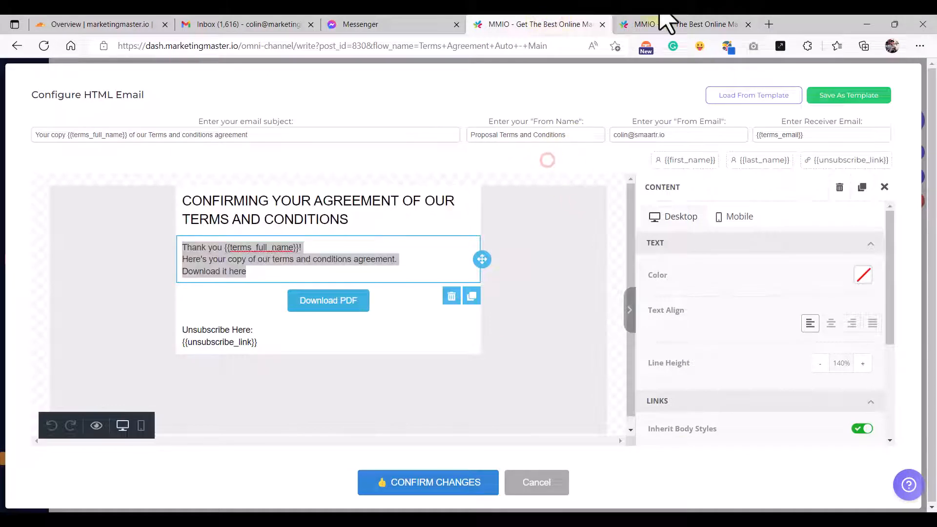
left_click(683, 24)
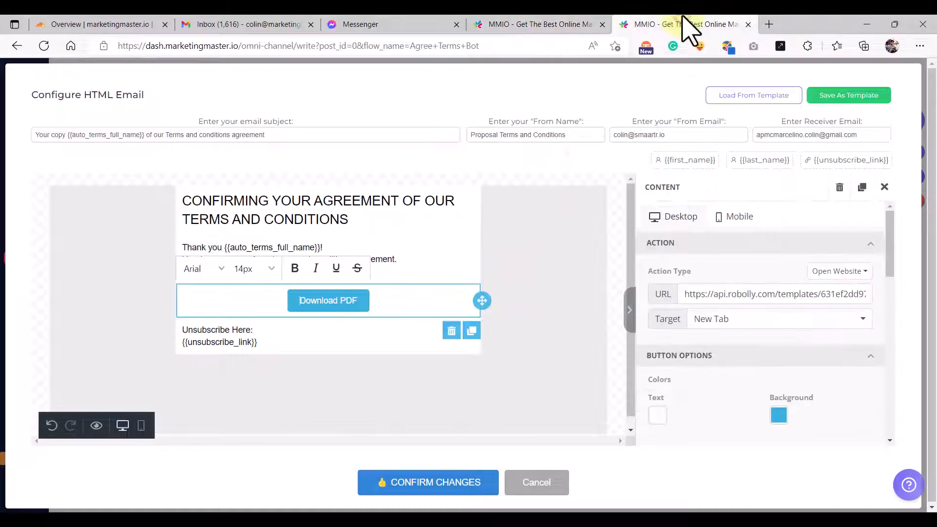
- Clear the fixed receiver address and copy {{auto_terms_email}} from the Download PDF link
double_click(799, 135)
triple_click(810, 134)
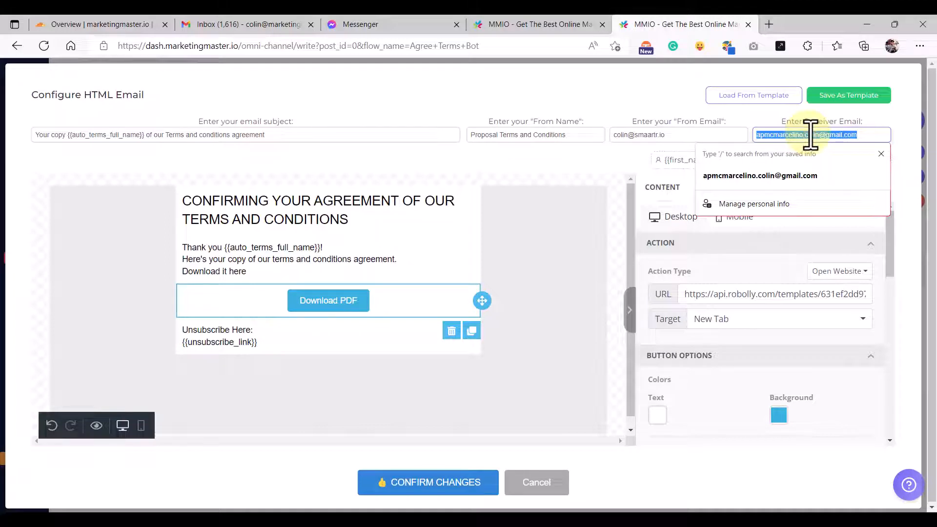
key("BackSpace")
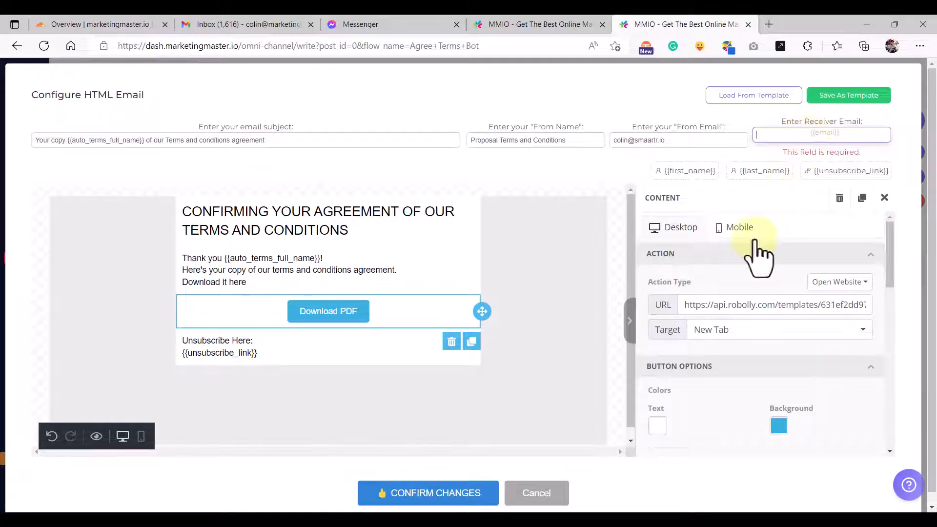
left_click(745, 310)
key("End")
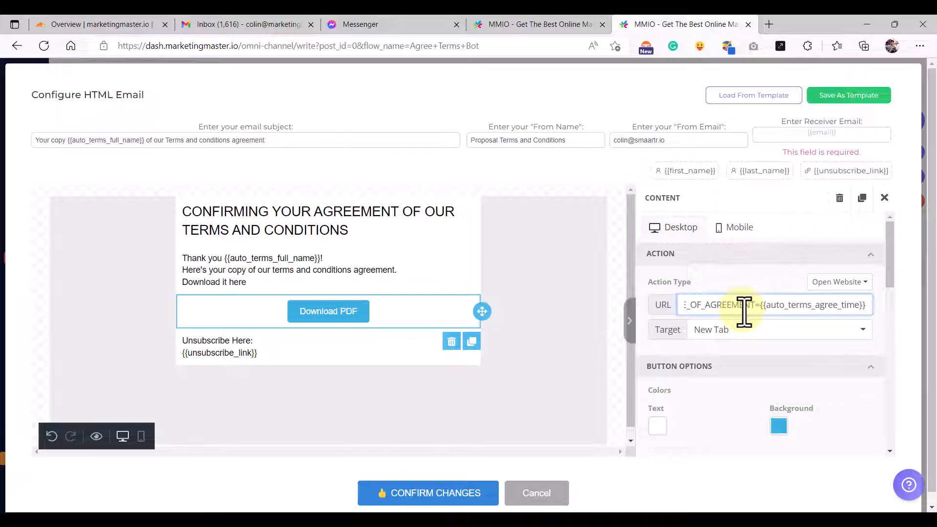
key("Left")
key("Left")
key("Left")
key("Left")
key("Left")
key("Left")
key("Left")
key("Left")
key("Left")
key("Left")
key("Left")
key("Left")
key("Left")
key("Left")
key("Left")
key("Left")
key("Left")
key("Left")
key("Left")
key("Left")
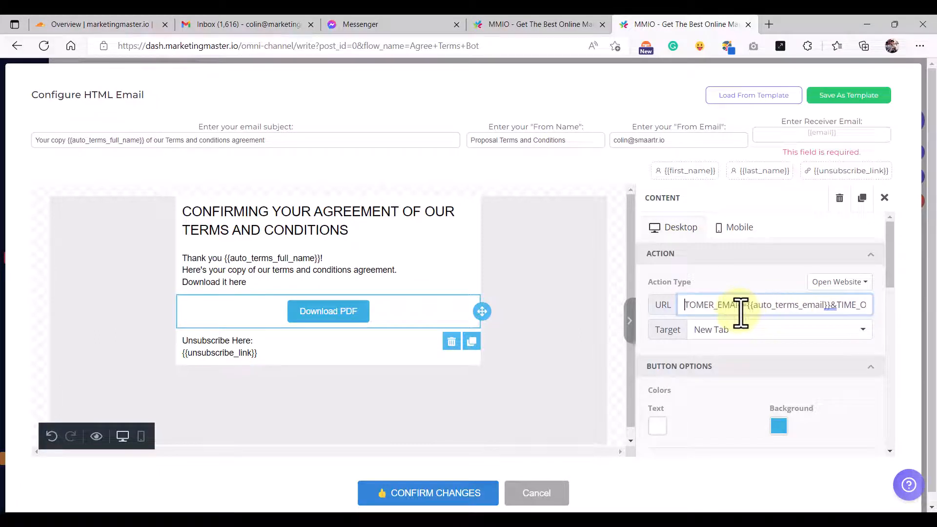
left_click_drag(746, 306, 829, 308)
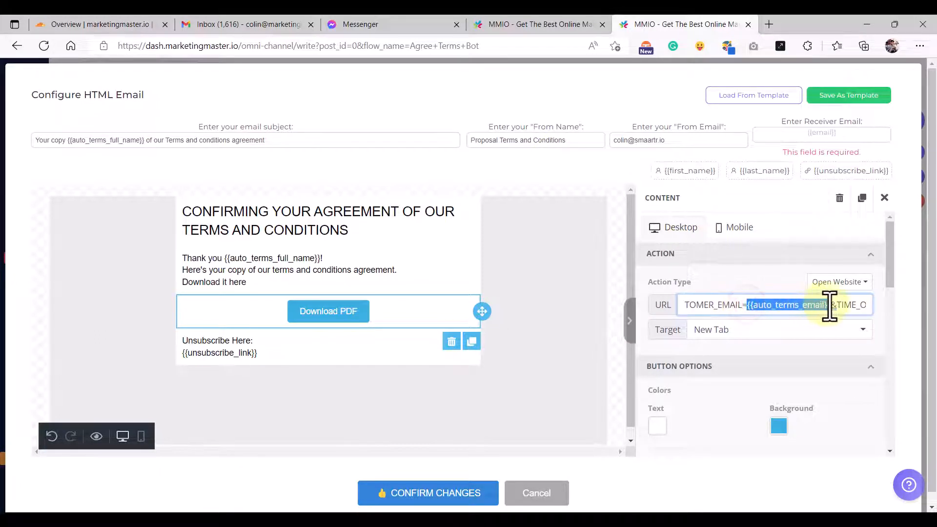
right_click(773, 306)
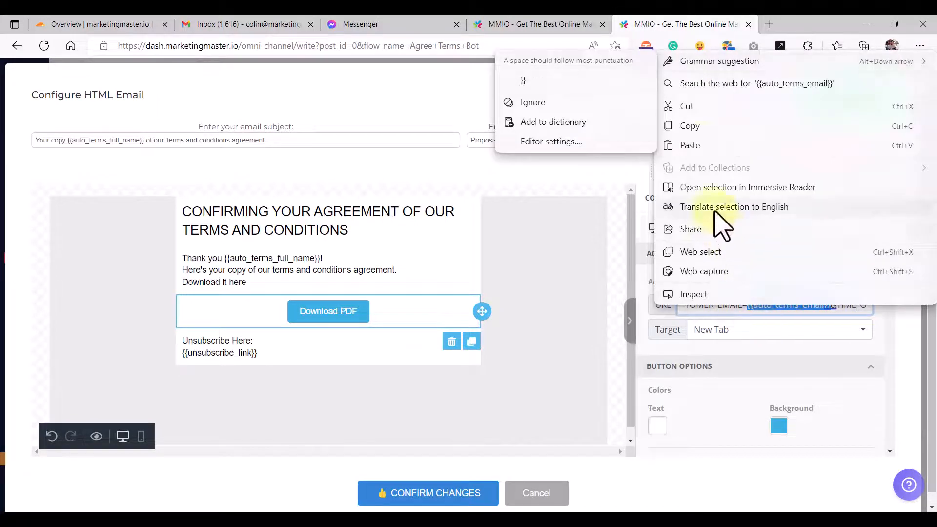
left_click(701, 124)
left_click(597, 99)
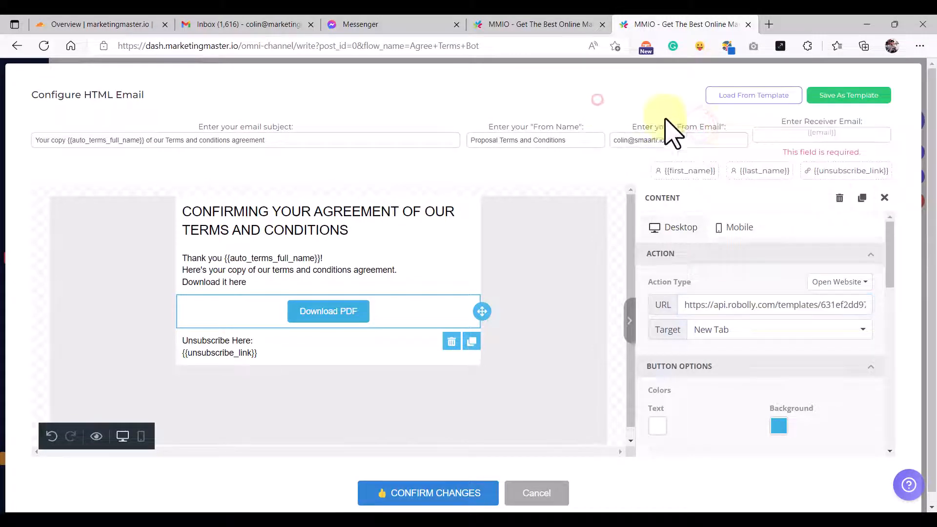
- Paste {{auto_terms_email}} into the Receiver Email field
left_click(809, 135)
key("ctrl+v")
left_click(786, 119)
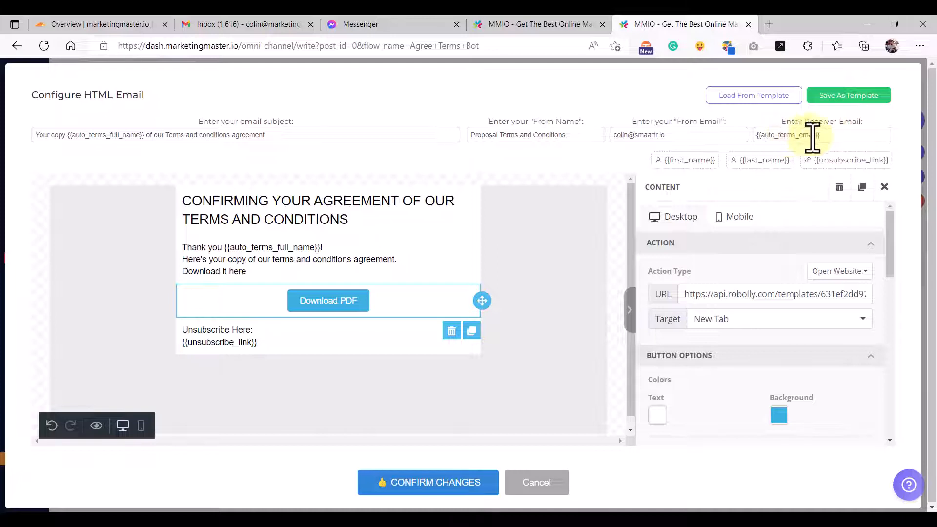
left_click(836, 135)
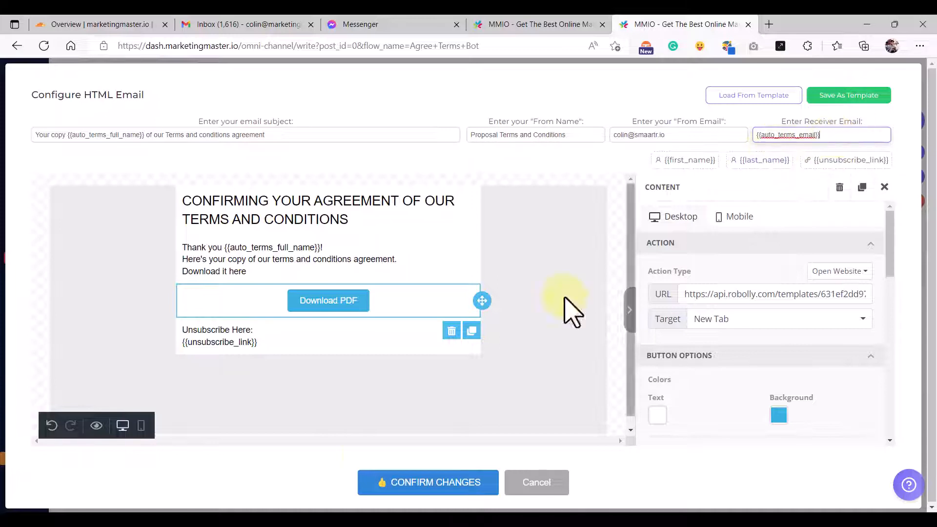
- Save the email and add a new Text step connected after Email#241
left_click(386, 492)
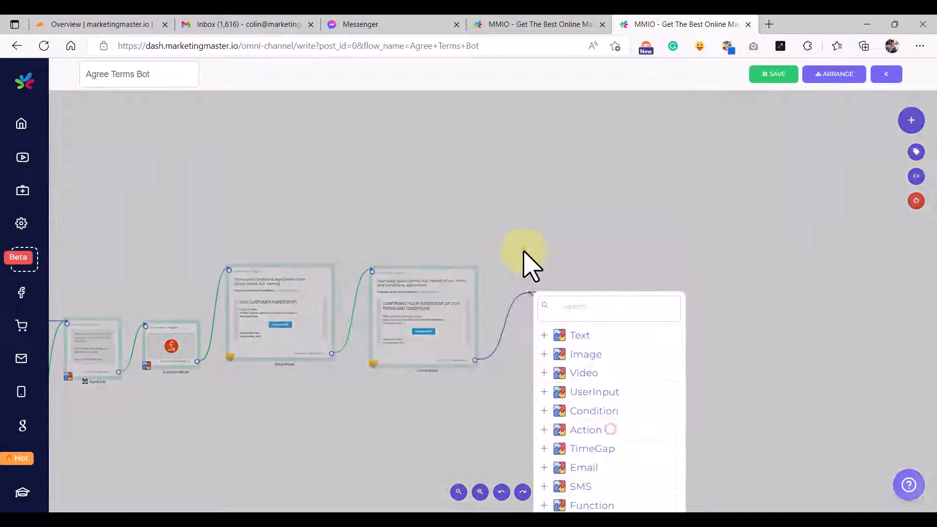
left_click(523, 251)
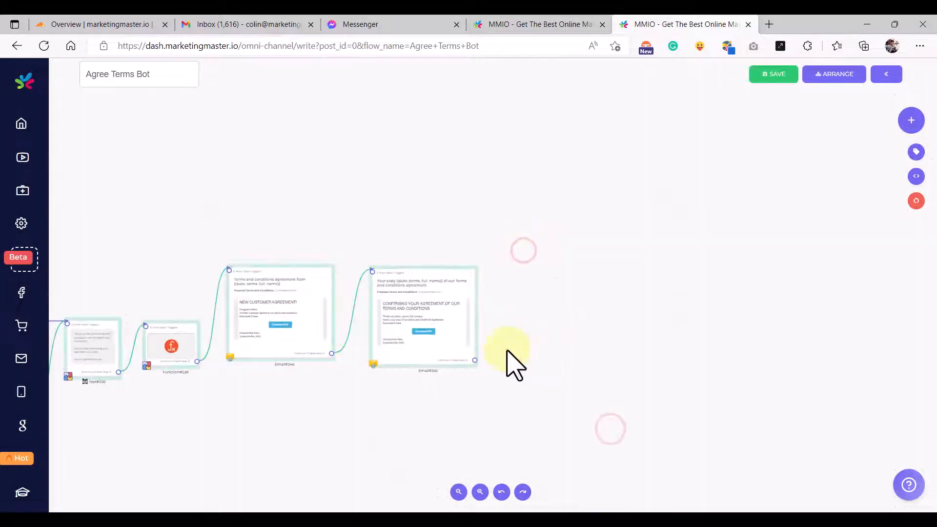
left_click_drag(475, 360, 520, 293)
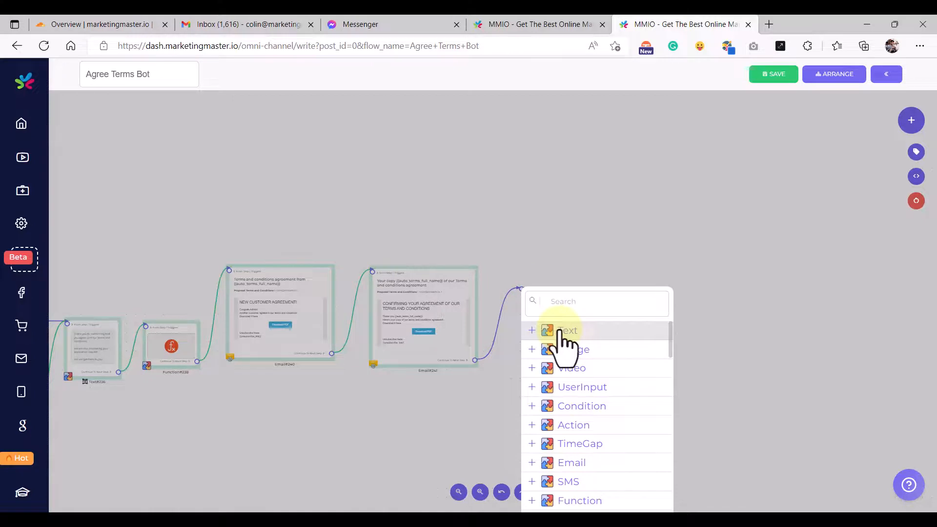
left_click(561, 332)
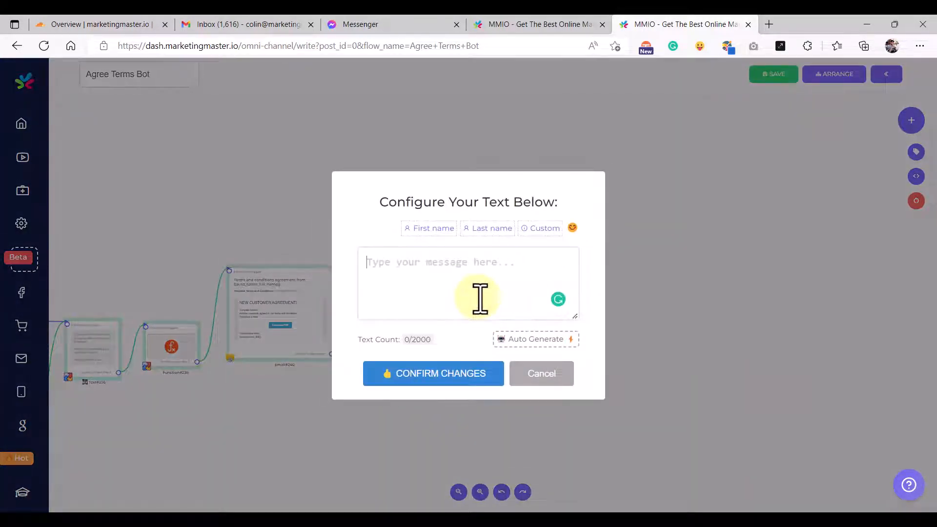
- Write that the Terms and Conditions copy went to ({{auto_terms_email}}), then 'Please check your in'
type("WE")
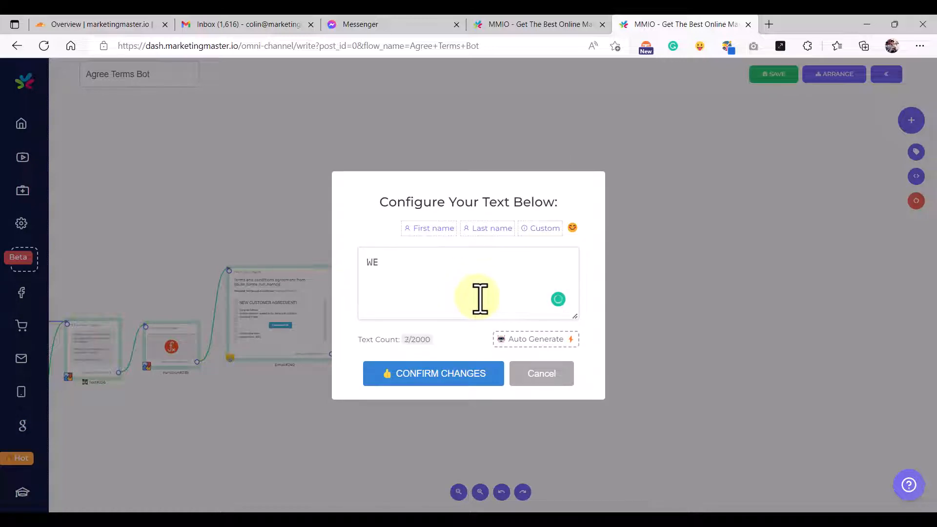
type(" h ha")
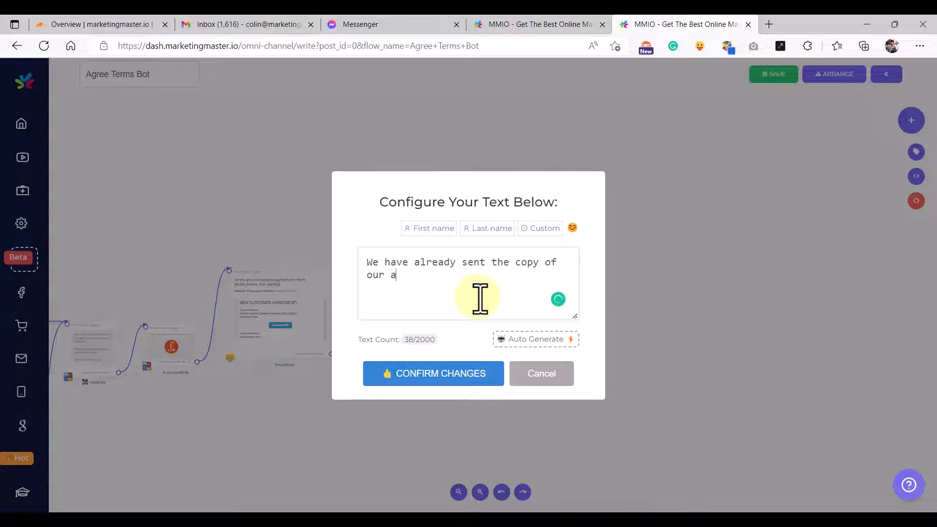
type("s and")
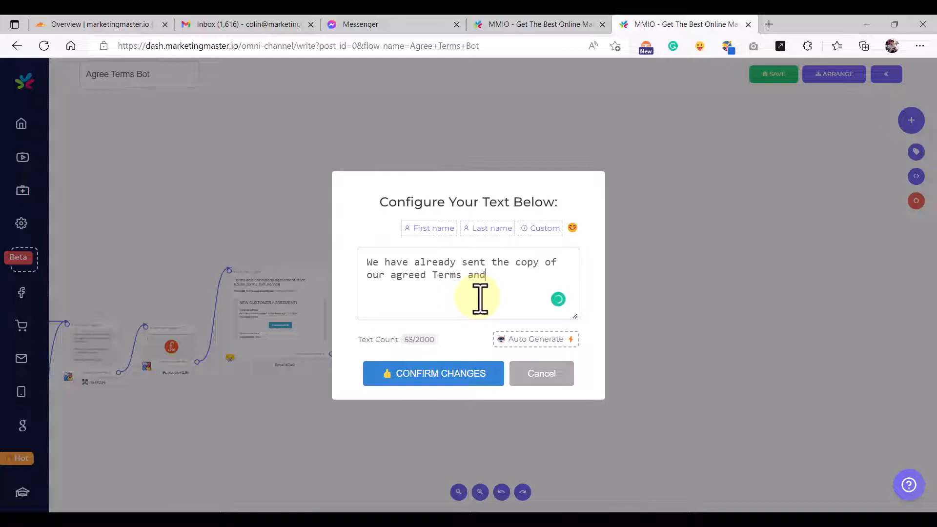
type(" Conditions to your email ()")
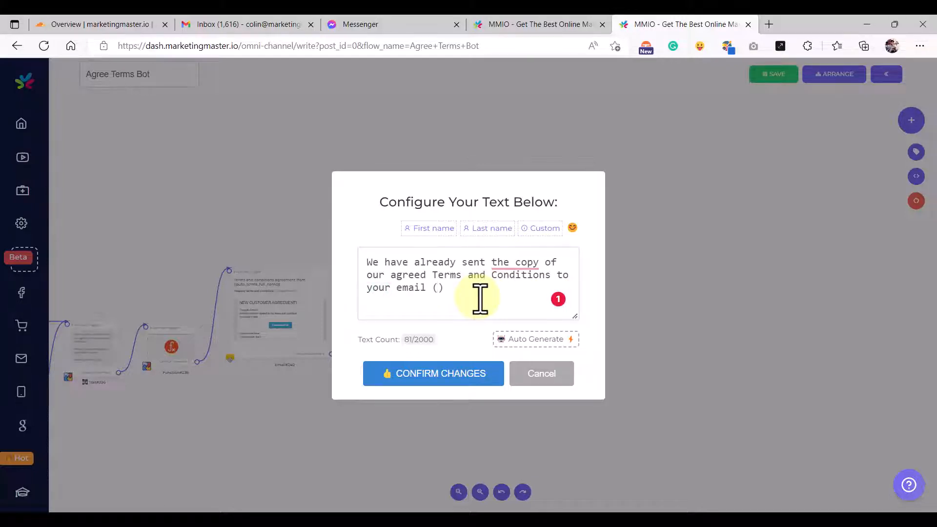
key("ctrl+v")
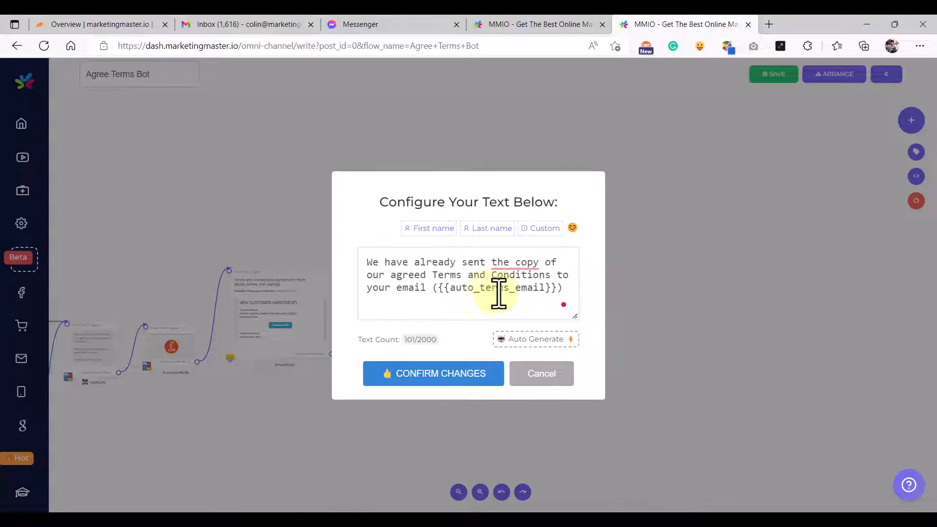
key("Return")
key("Return")
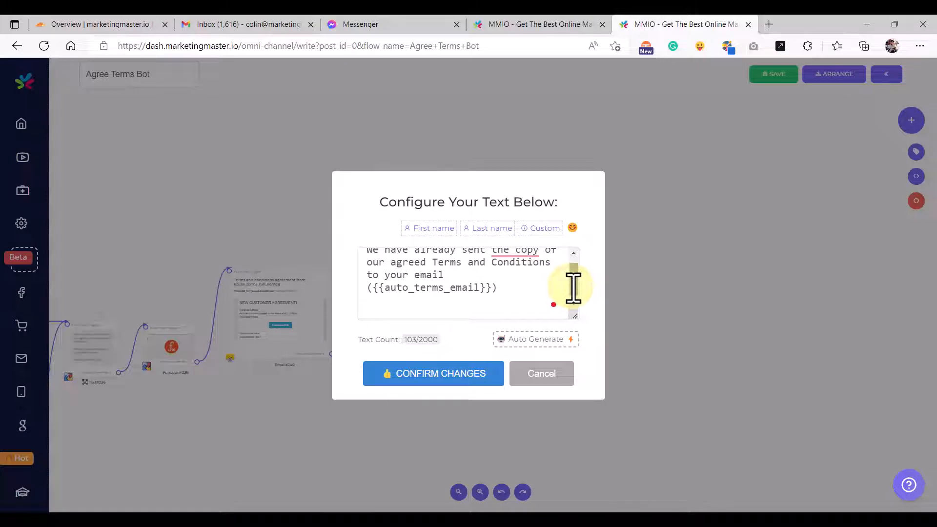
type("Please check ")
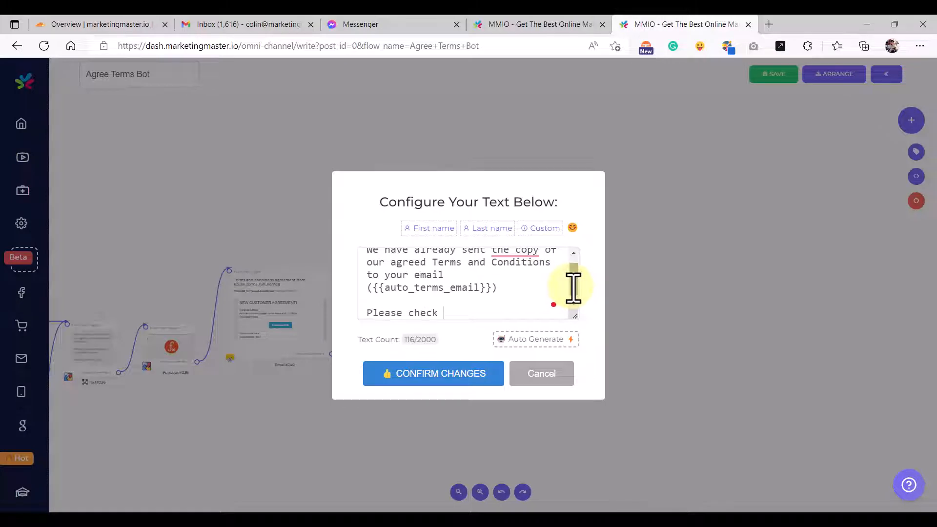
type("your inbox")
- Confirm the closing message text and pan the canvas to view the whole flow
left_click(427, 382)
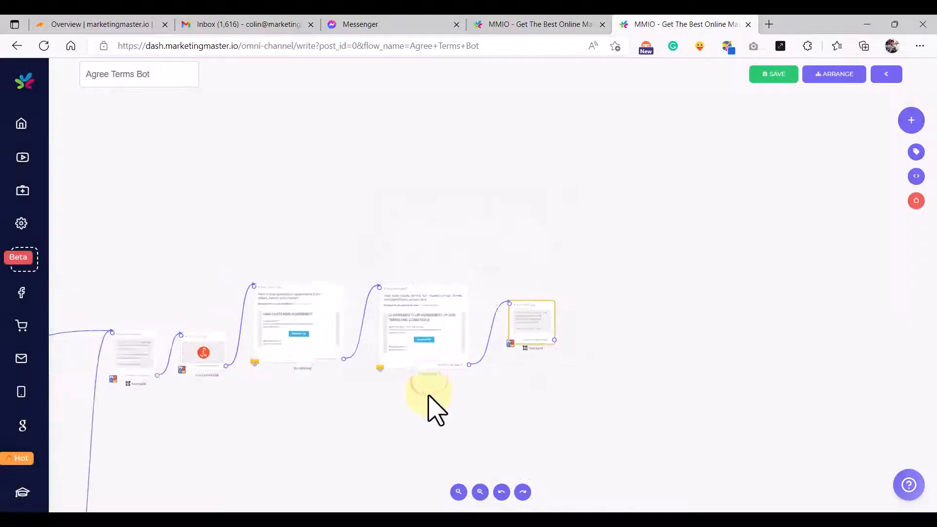
scroll(428, 396, "down", 3)
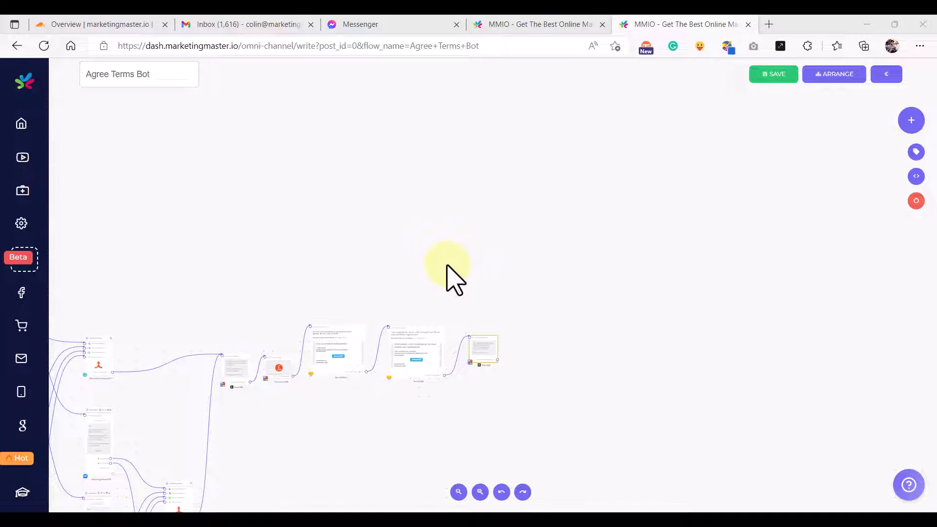
scroll(417, 295, "down", 1)
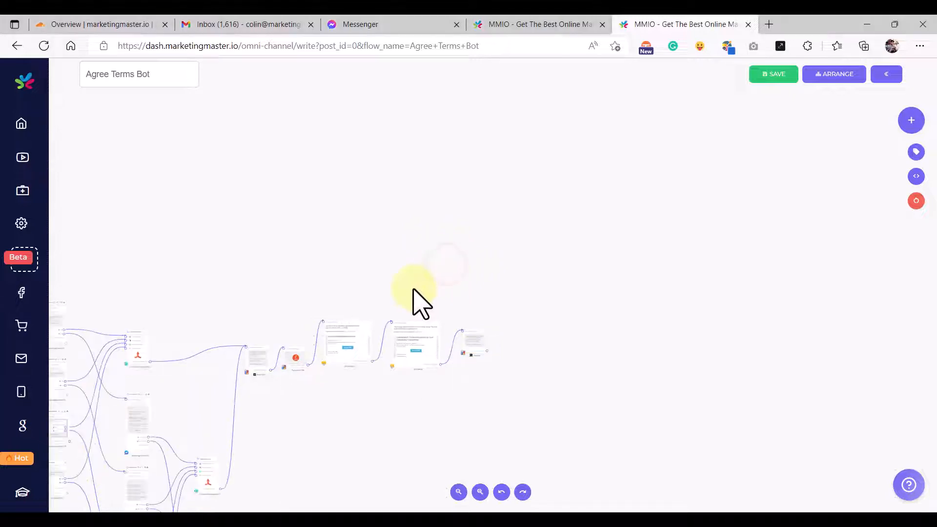
left_click_drag(282, 273, 485, 236)
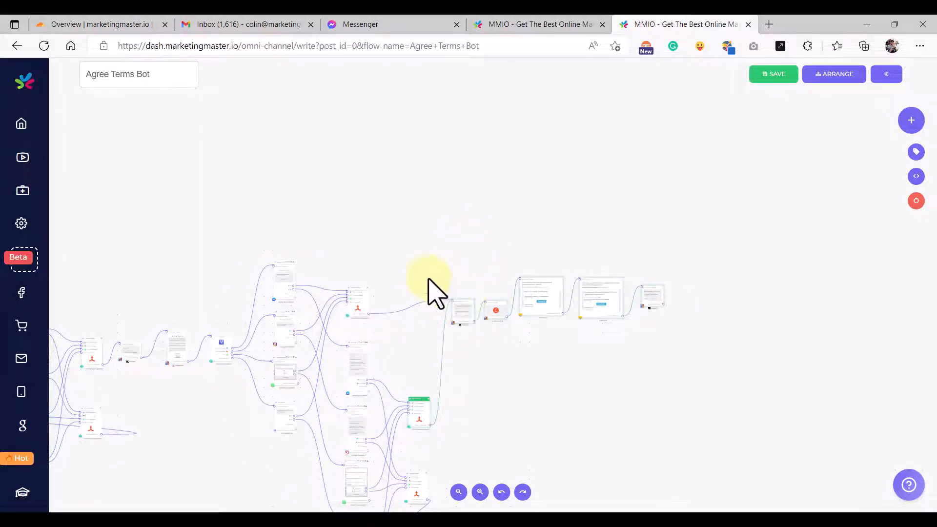
scroll(427, 288, "down", 2)
left_click_drag(273, 279, 525, 249)
- Save the Agree Terms Bot flow and switch to the Messenger test chat
scroll(476, 370, "up", 2)
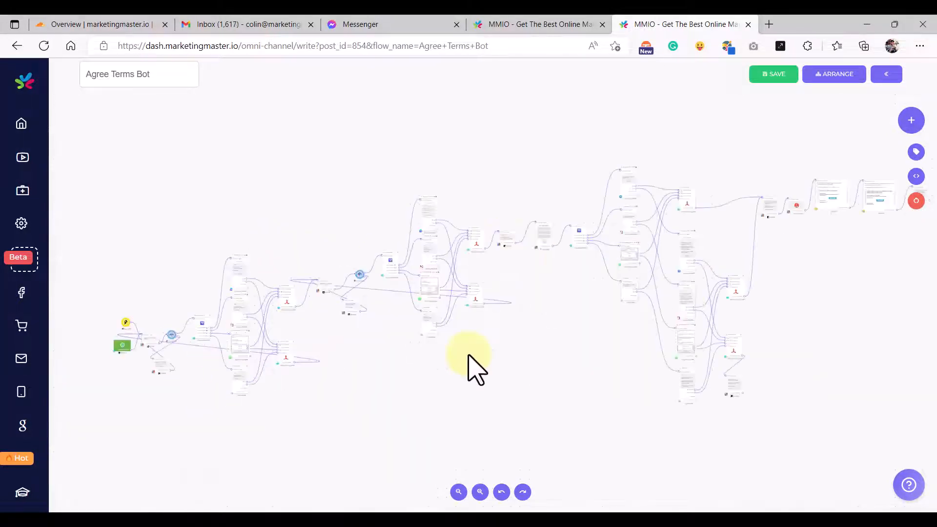
left_click(781, 77)
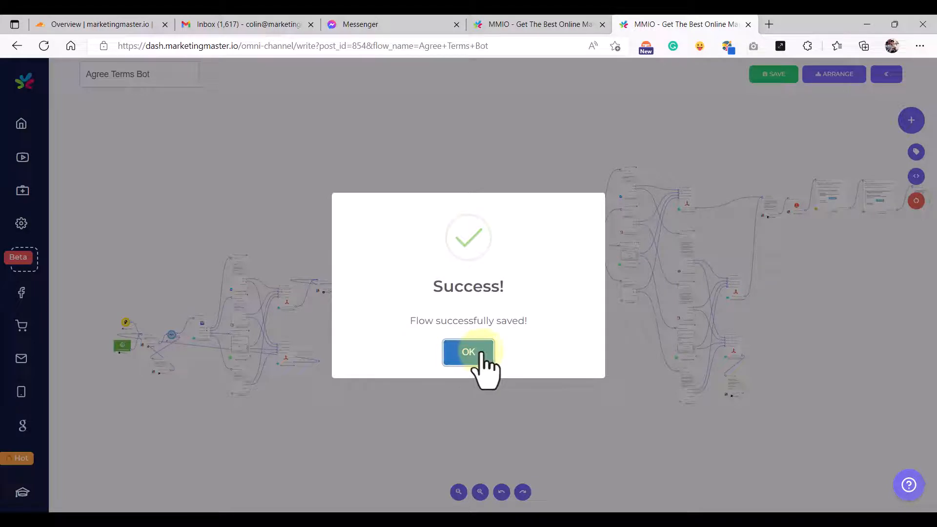
left_click(378, 24)
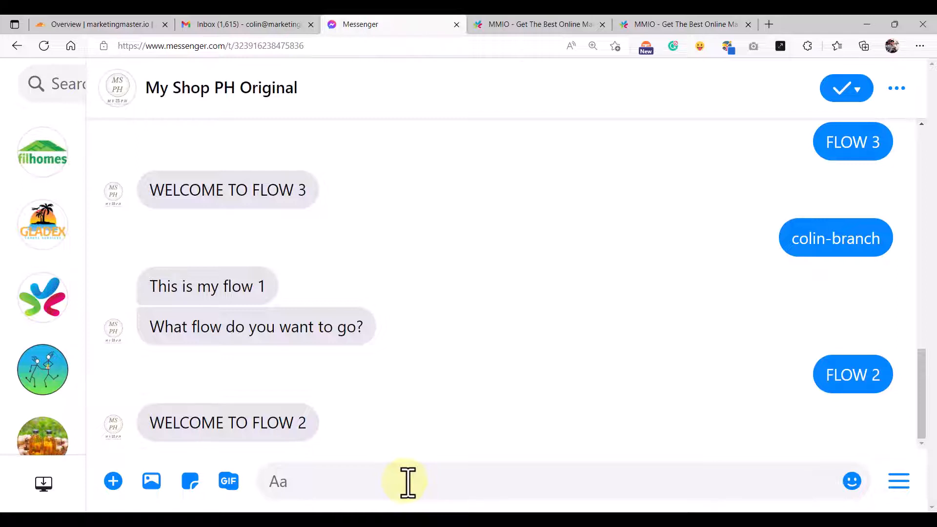
- Send 'agree' to trigger the terms flow and reply with a test full name
left_click(407, 482)
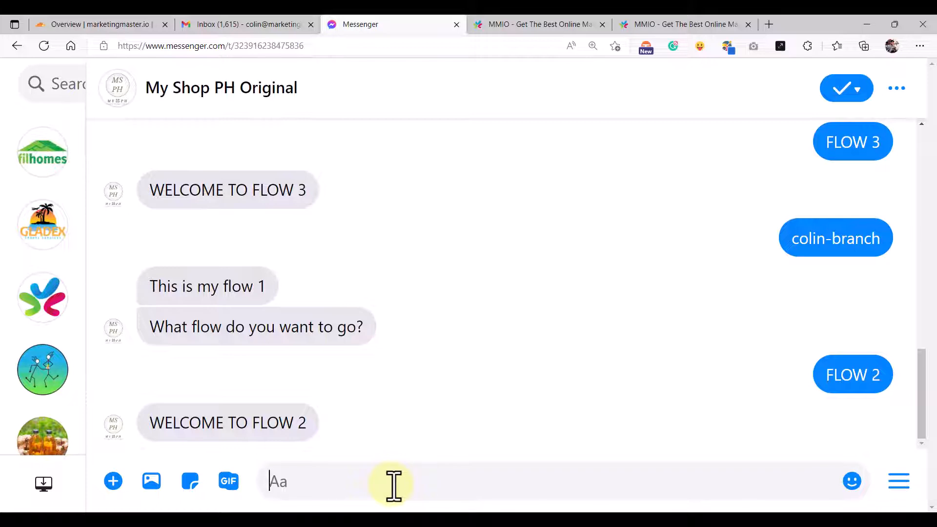
type("agree")
key("Return")
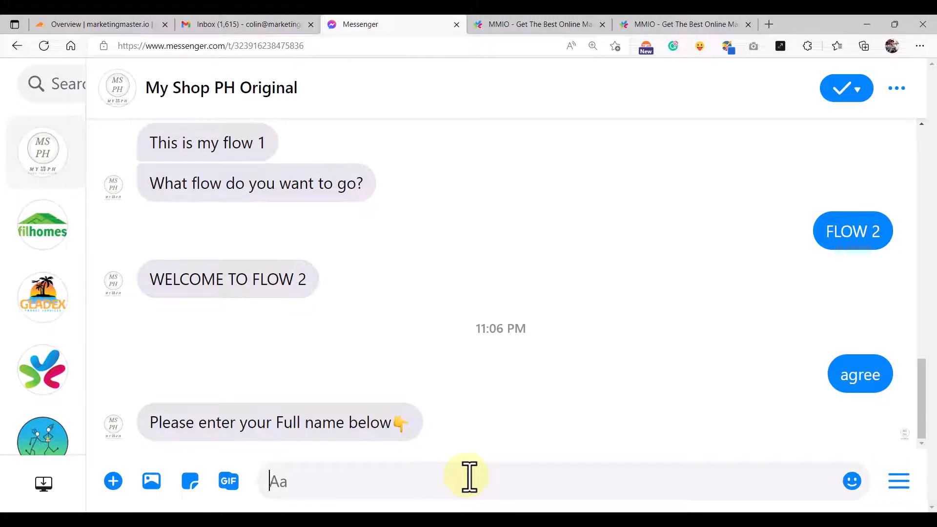
type("John")
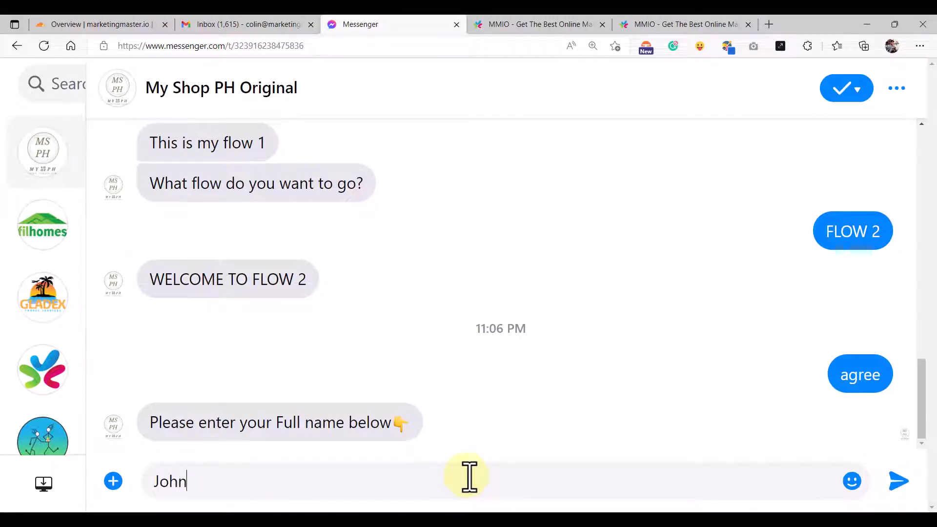
type("ny Cage")
key("Return")
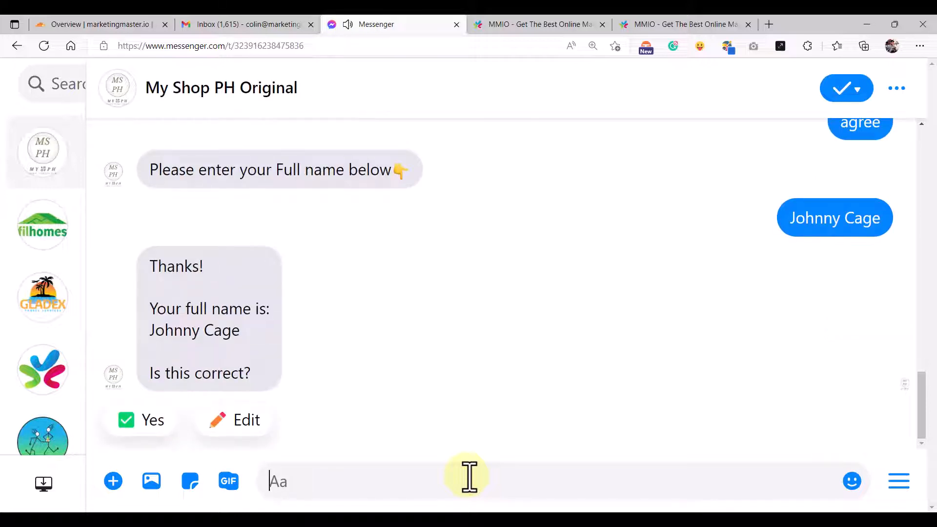
- Choose Edit and resend the full name with an 'S.' initial added
left_click(258, 423)
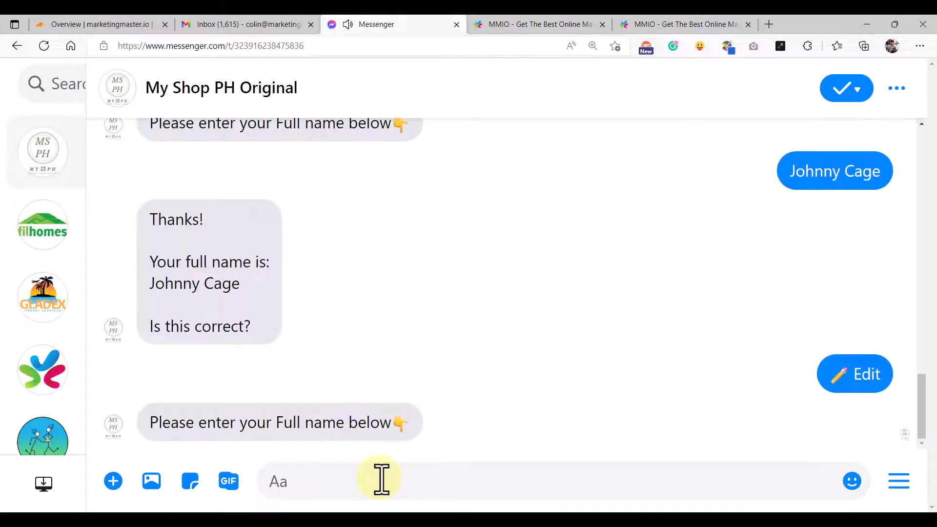
left_click(381, 478)
type("agree")
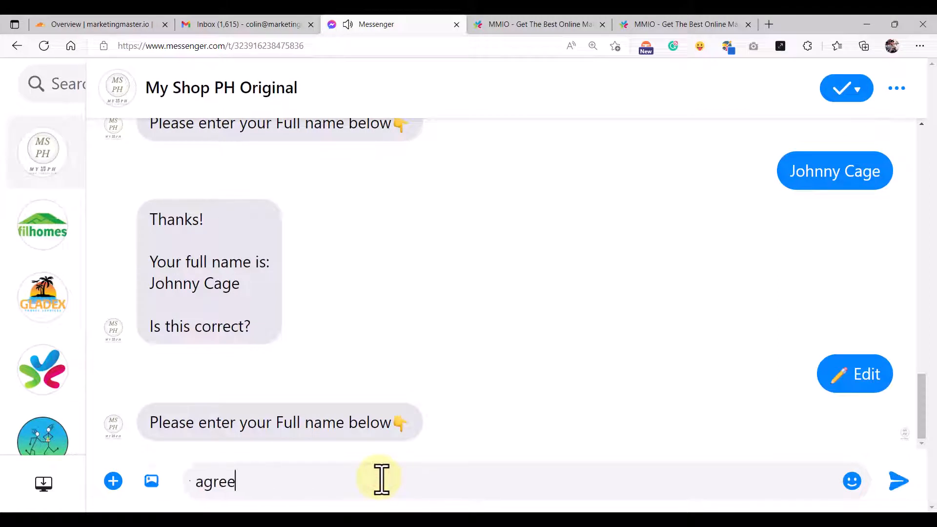
left_click_drag(152, 284, 240, 288)
key("ctrl+c")
left_click(226, 483)
key("ctrl+a")
key("ctrl+v")
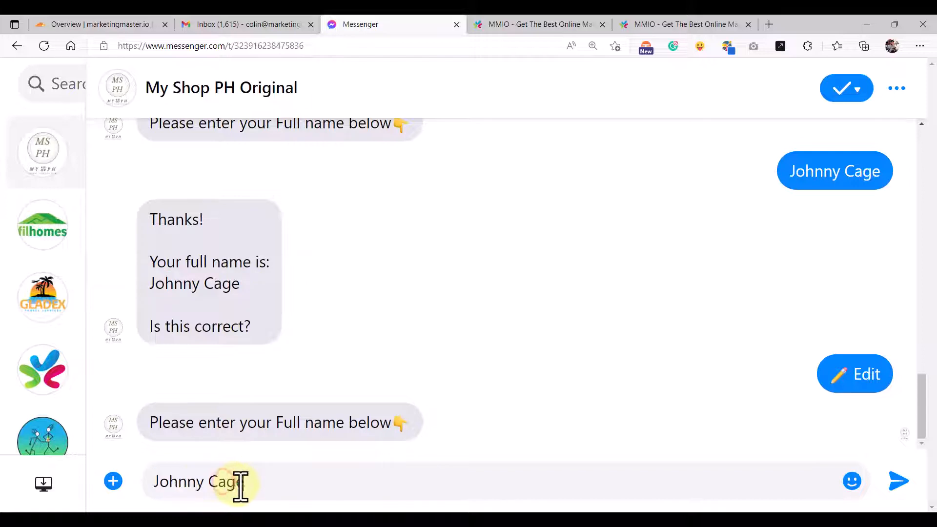
left_click(209, 482)
type("S.")
key("Return")
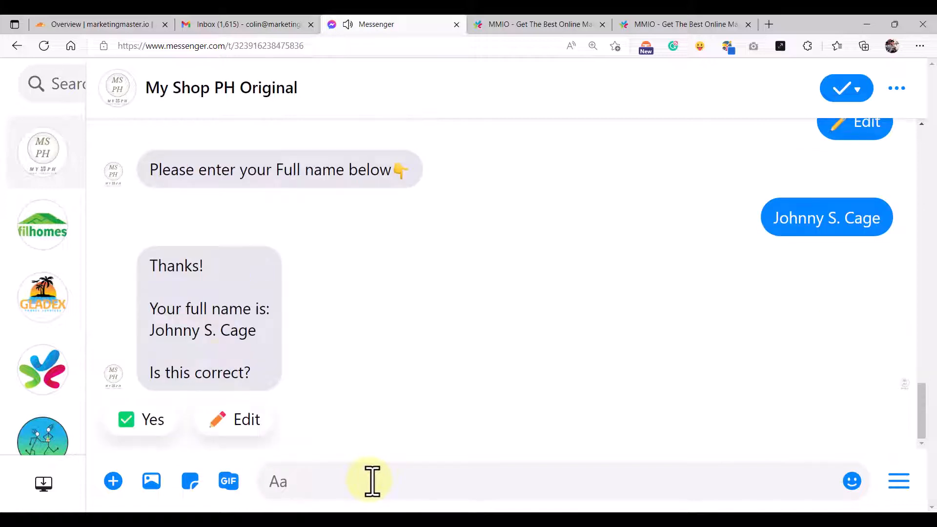
- Confirm the name with Yes and send a dummy email reply
left_click_drag(150, 332, 230, 340)
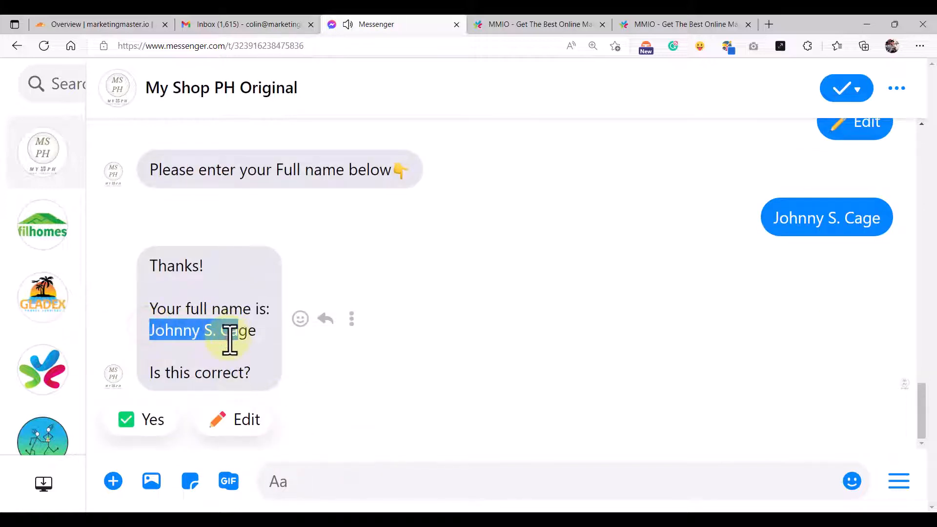
left_click(142, 420)
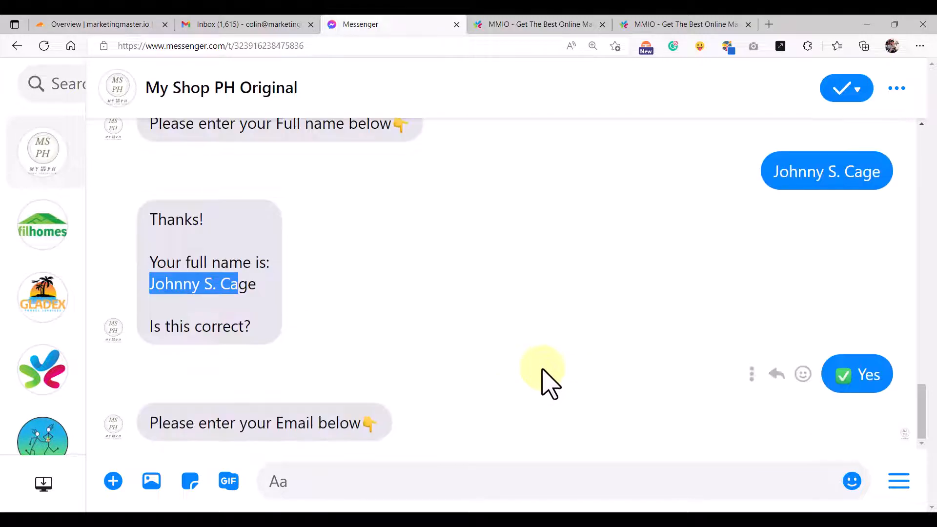
left_click(372, 482)
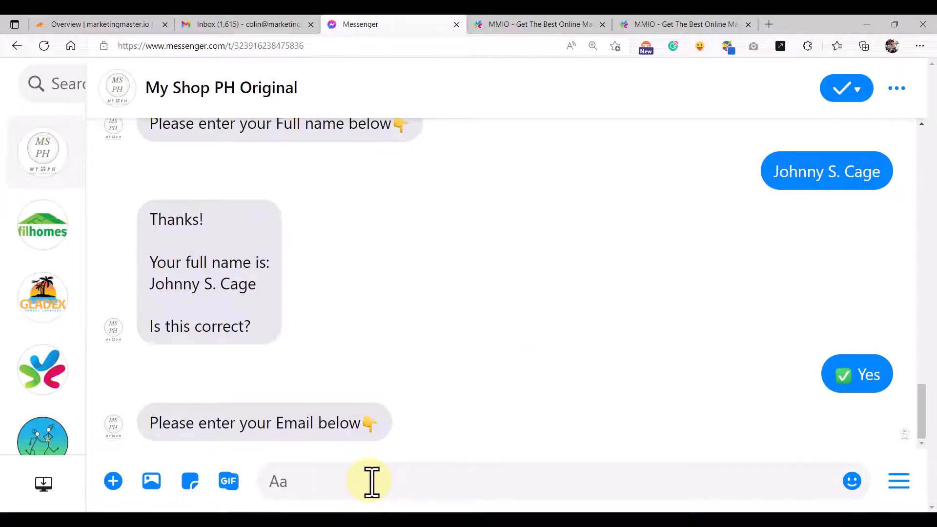
type("kjaksd askdj")
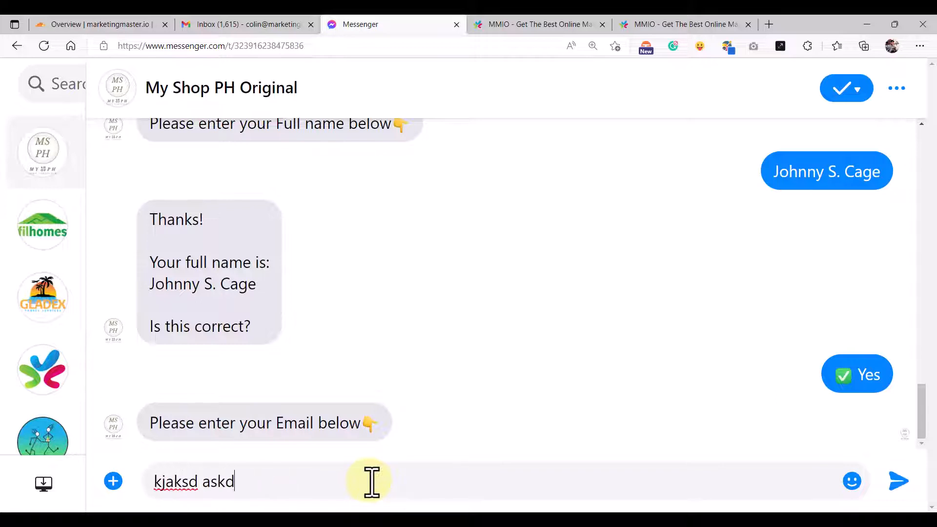
key("Return")
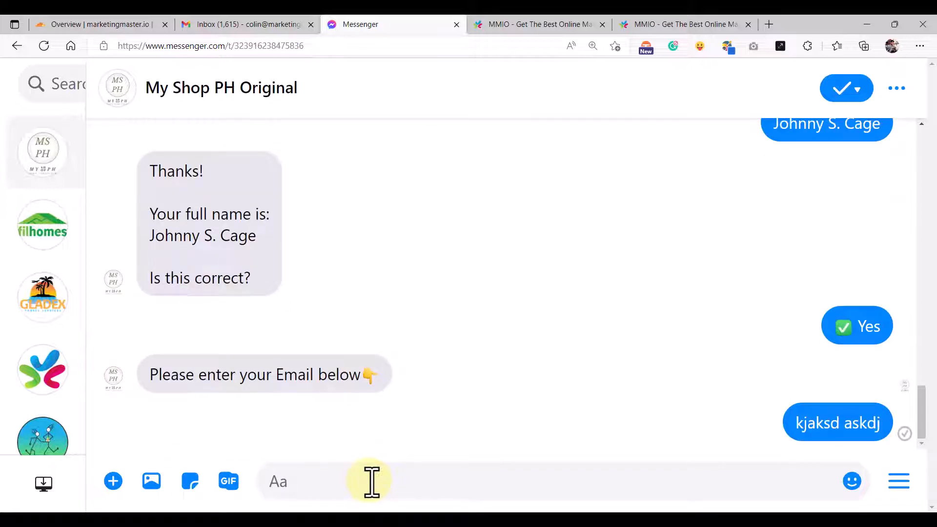
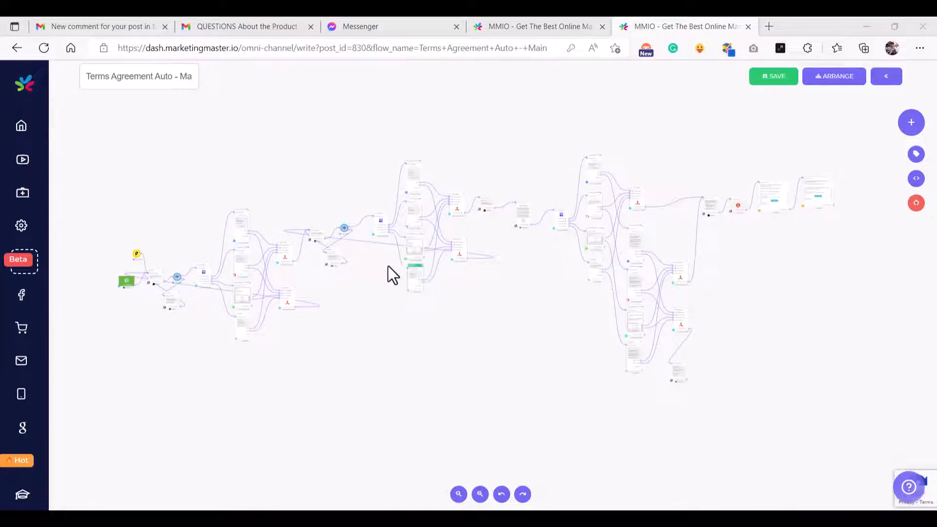
- Zoom in on UserInput#26 and pull its output link off ChannelSplitter#28's From Step port
scroll(370, 253, "up", 2)
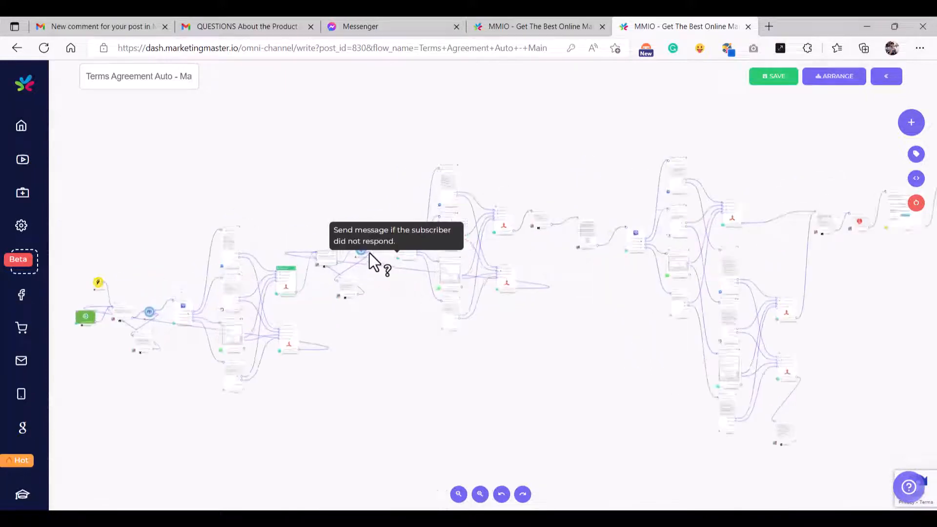
scroll(370, 252, "up", 8)
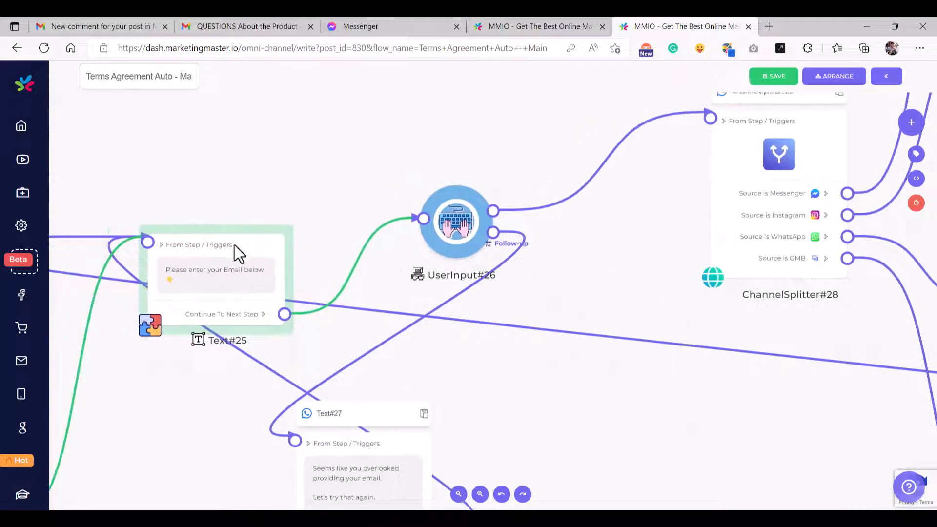
scroll(197, 261, "up", 3)
scroll(243, 293, "down", 1)
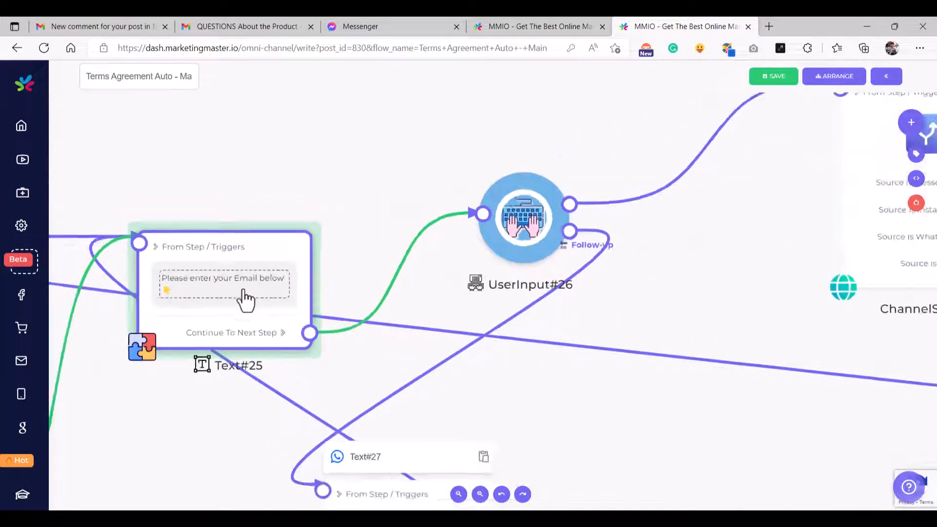
scroll(245, 299, "down", 2)
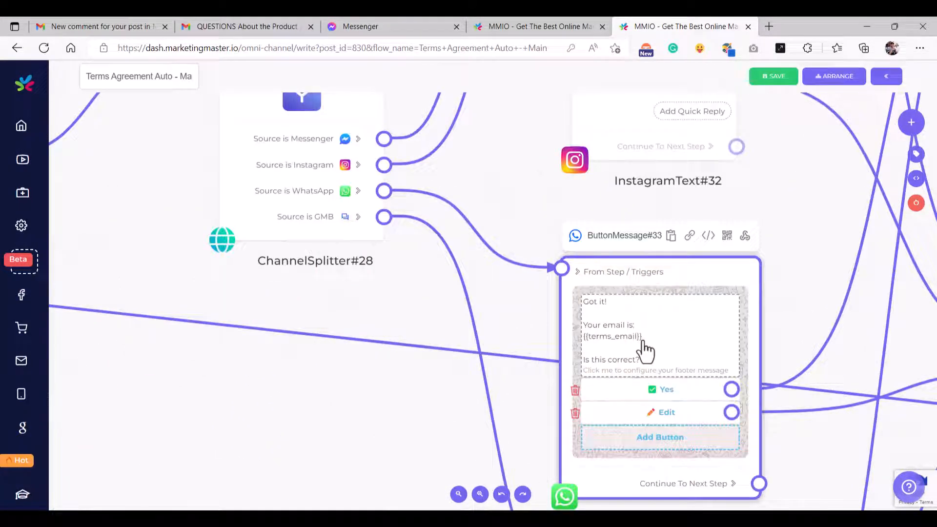
scroll(644, 349, "up", 2)
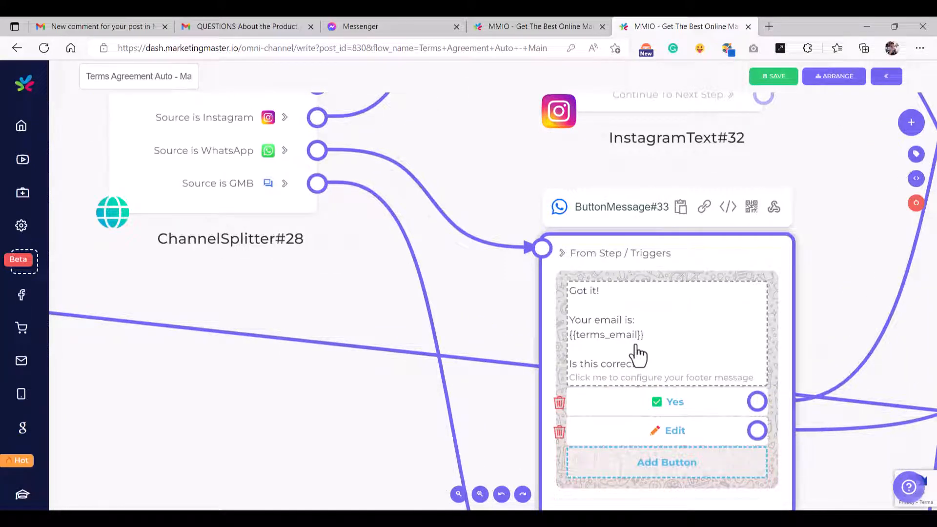
scroll(637, 353, "down", 4)
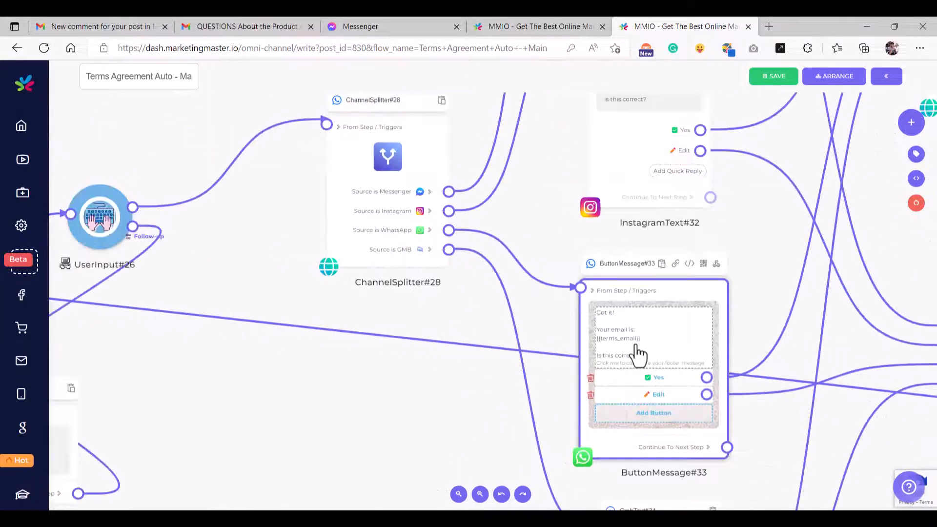
left_click_drag(389, 273, 455, 319)
scroll(461, 313, "up", 2)
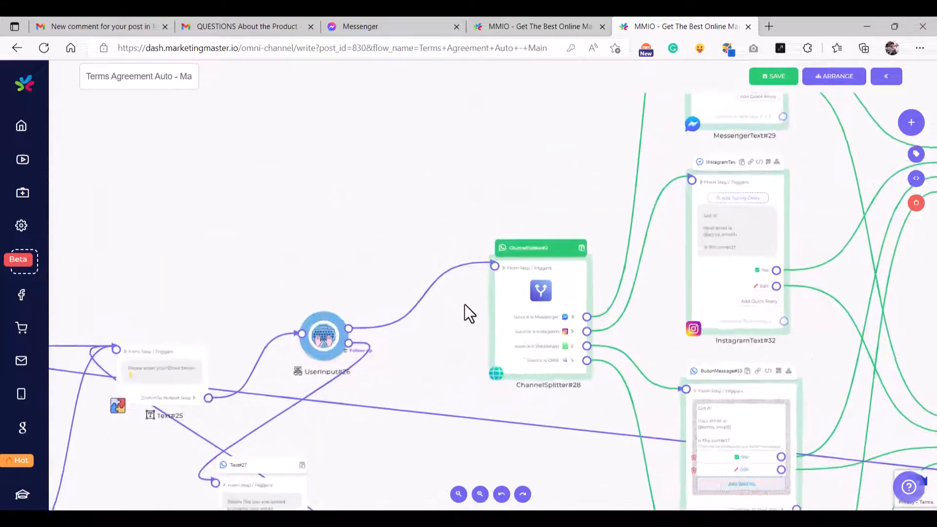
left_click_drag(495, 268, 412, 274)
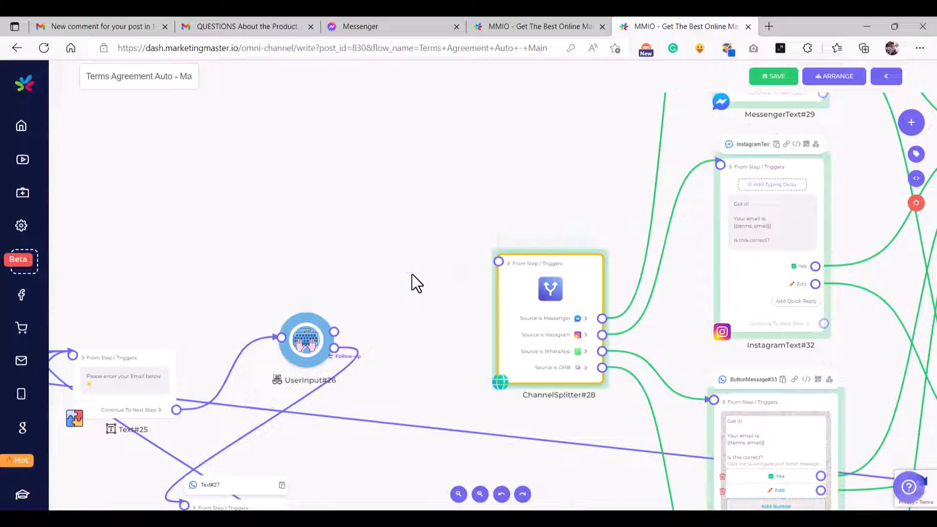
- Add a Condition step via the 'con' search and link UserInput#26's output into it
left_click(369, 164)
type("con")
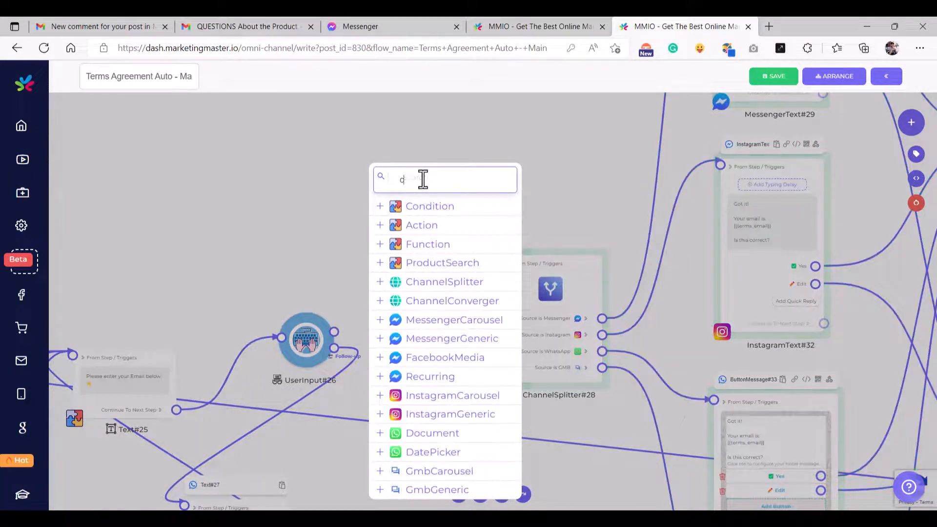
left_click(436, 207)
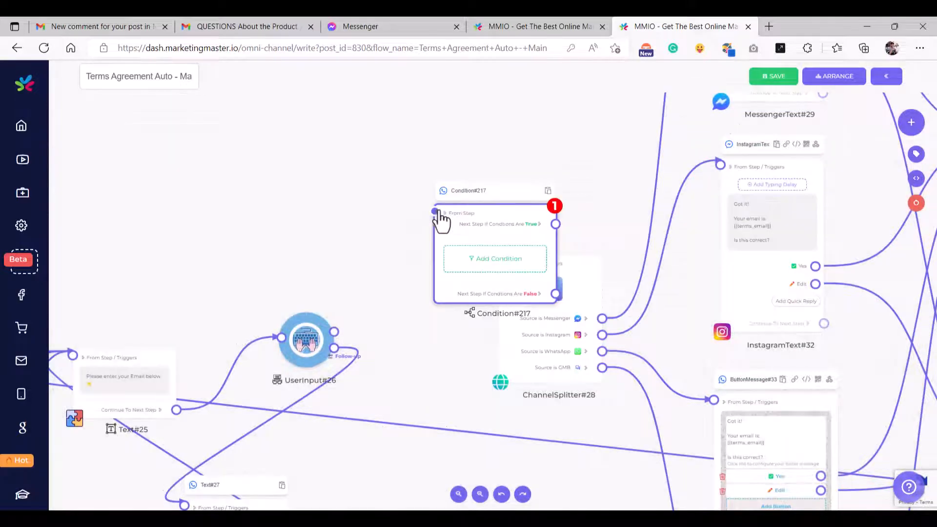
left_click_drag(316, 315, 362, 176)
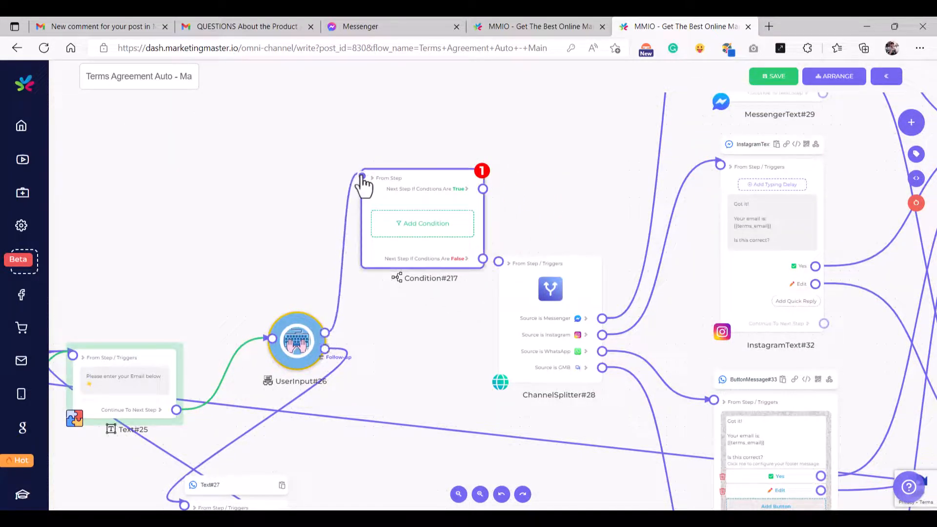
- Shift the downstream nodes right and place Condition#217 between UserInput#26 and the splitter
scroll(534, 154, "down", 3)
scroll(534, 153, "down", 3)
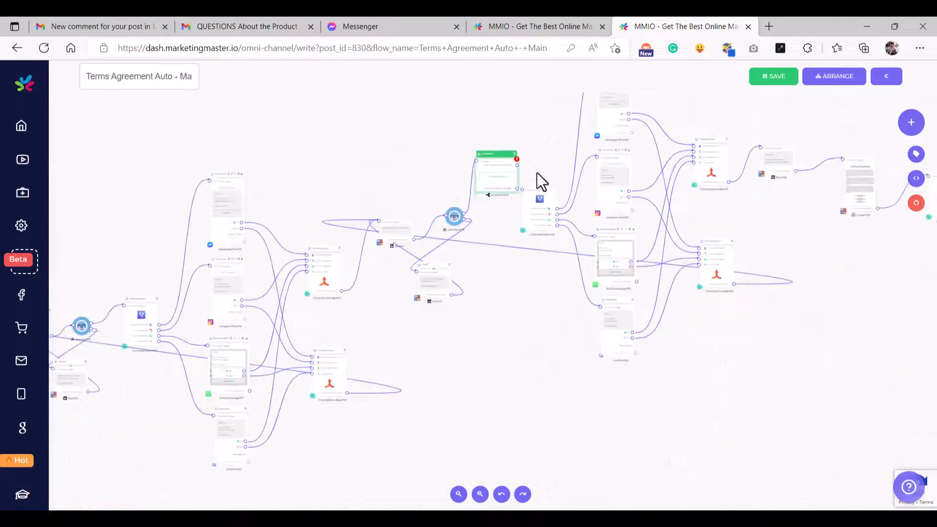
scroll(536, 174, "down", 4)
left_click_drag(692, 280, 465, 308)
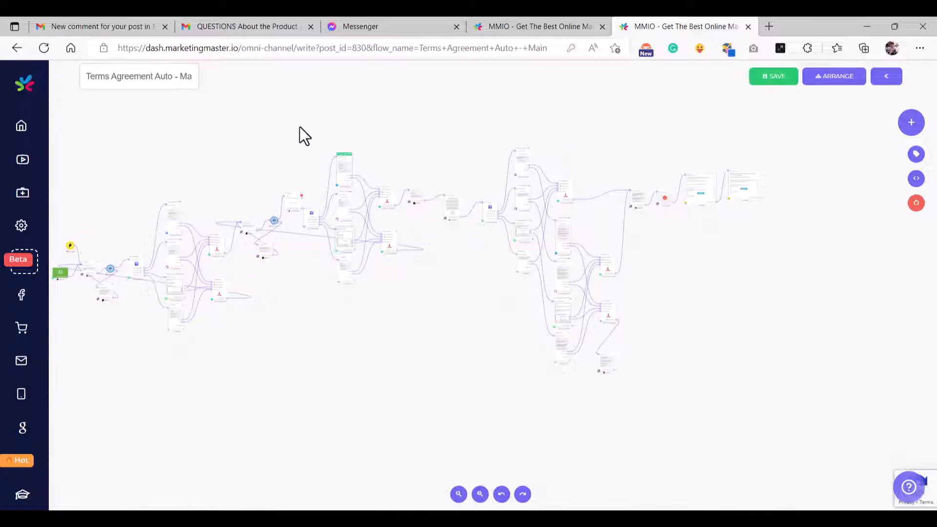
left_click_drag(301, 124, 811, 410)
left_click_drag(341, 224, 359, 224)
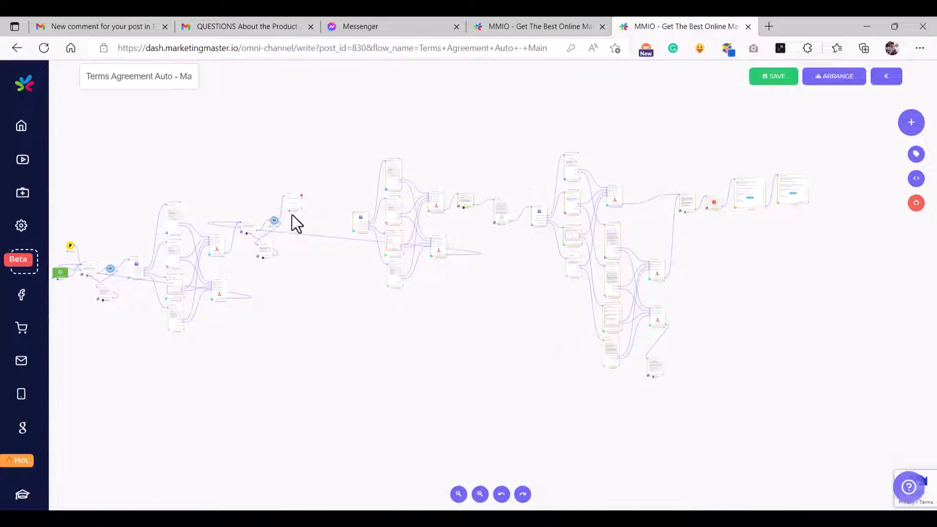
scroll(292, 216, "up", 5)
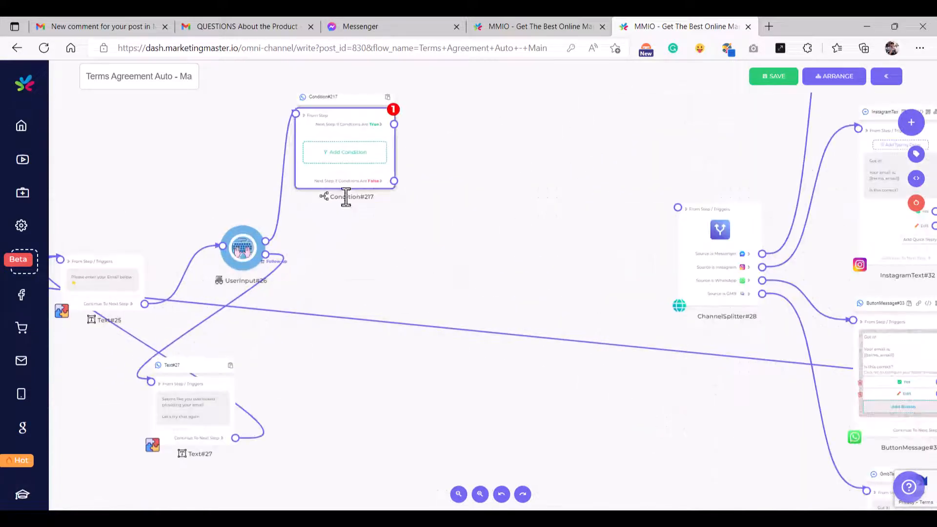
left_click_drag(346, 198, 411, 265)
left_click_drag(484, 221, 493, 245)
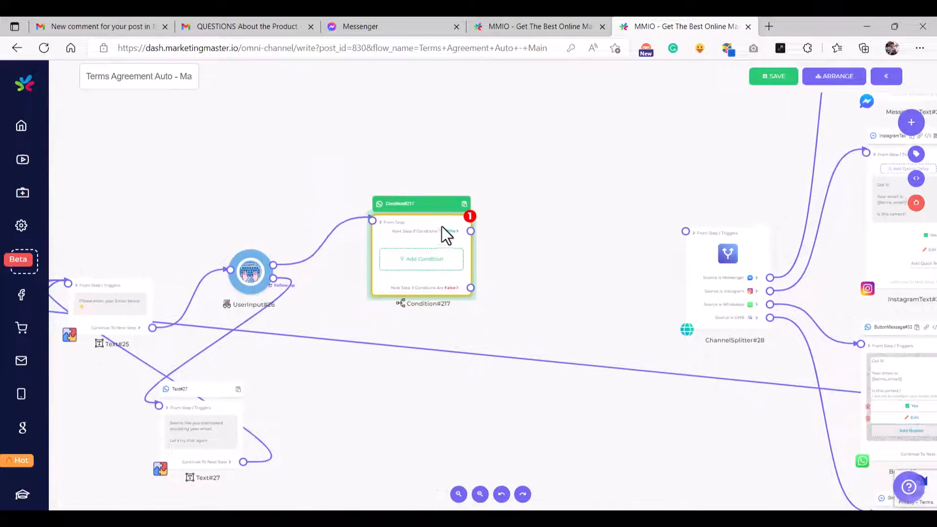
scroll(417, 266, "up", 3)
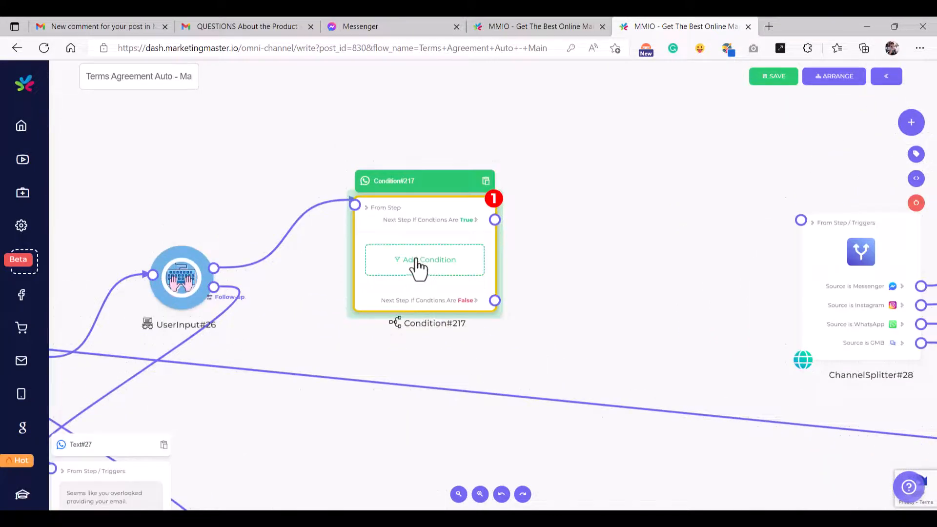
- Set Condition#217 to Any One Of Conditions Met with rule 'Auto Terms Email is valid email'
left_click(417, 266)
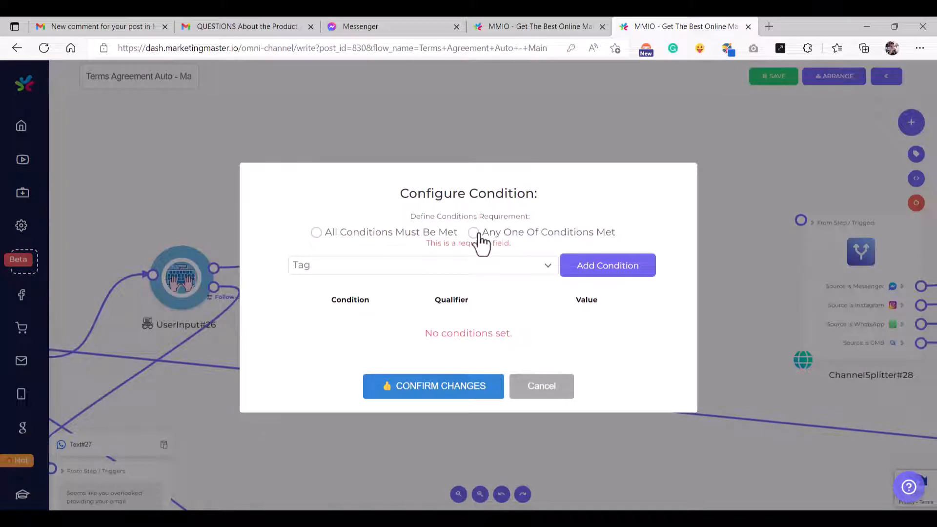
left_click(481, 235)
left_click(398, 266)
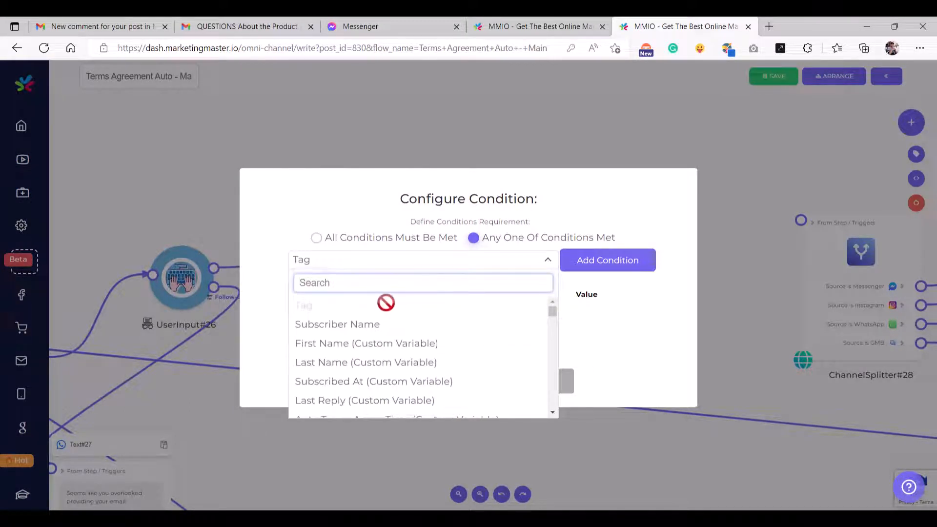
type("email")
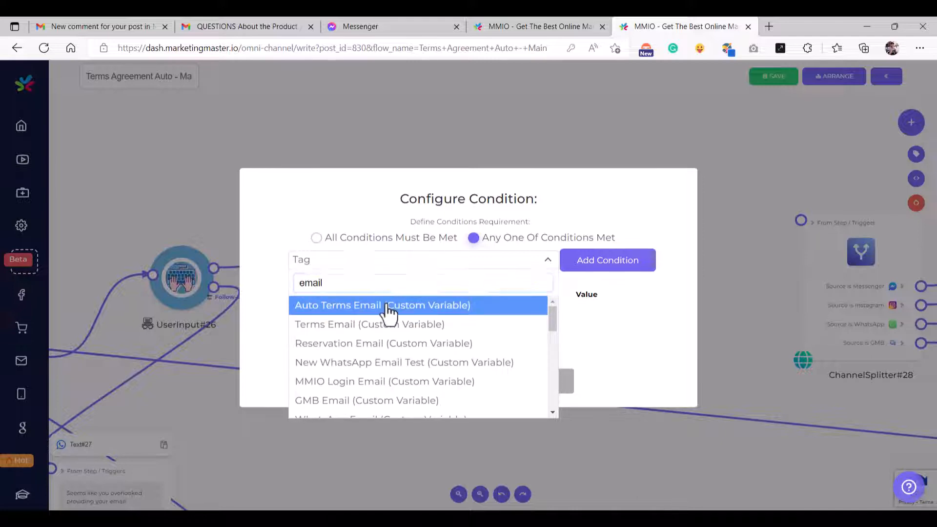
left_click(386, 308)
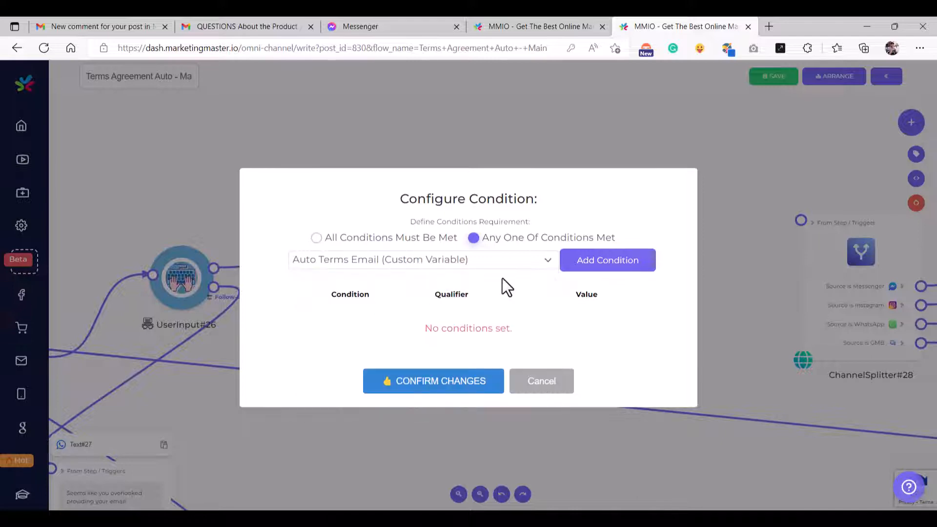
left_click(598, 273)
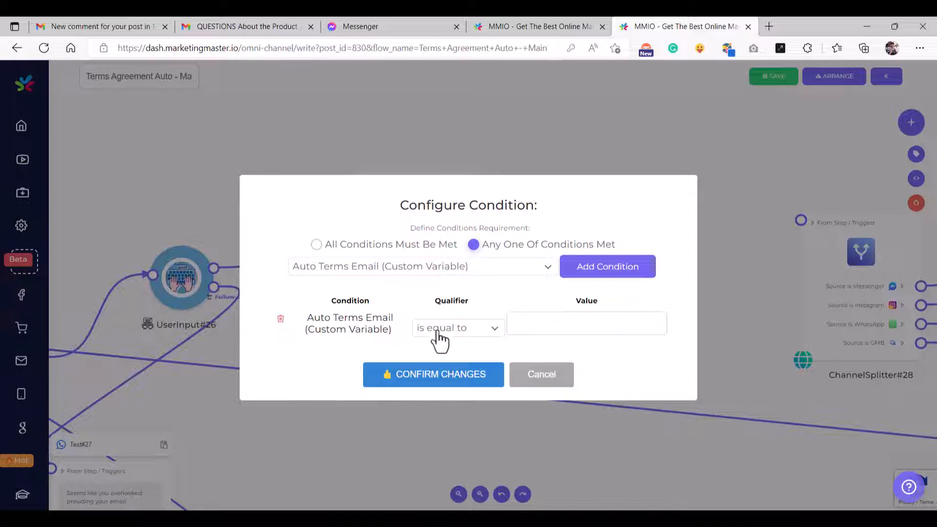
left_click(457, 337)
scroll(460, 450, "down", 3)
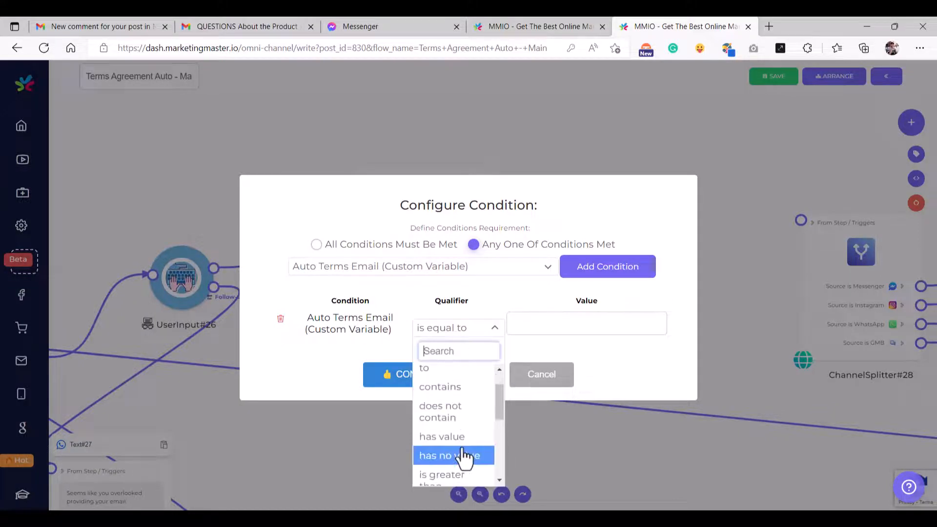
scroll(464, 453, "down", 3)
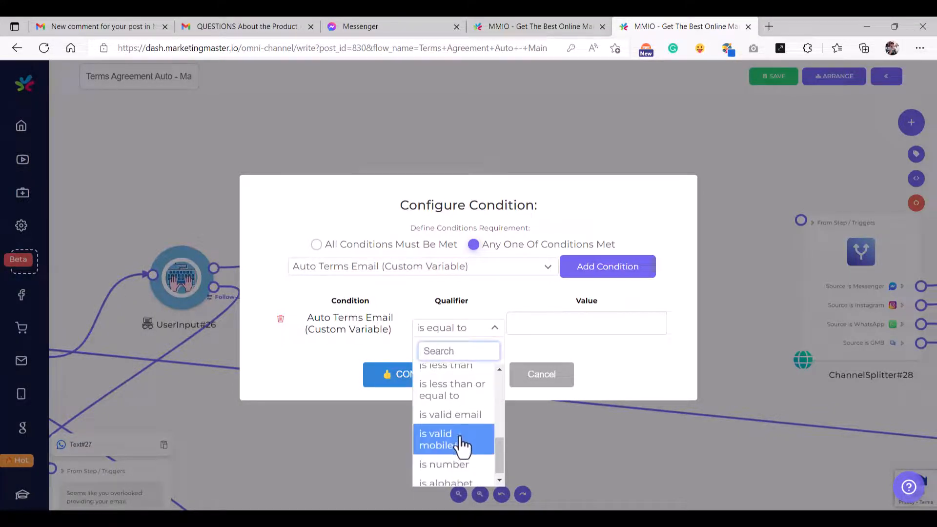
left_click(450, 416)
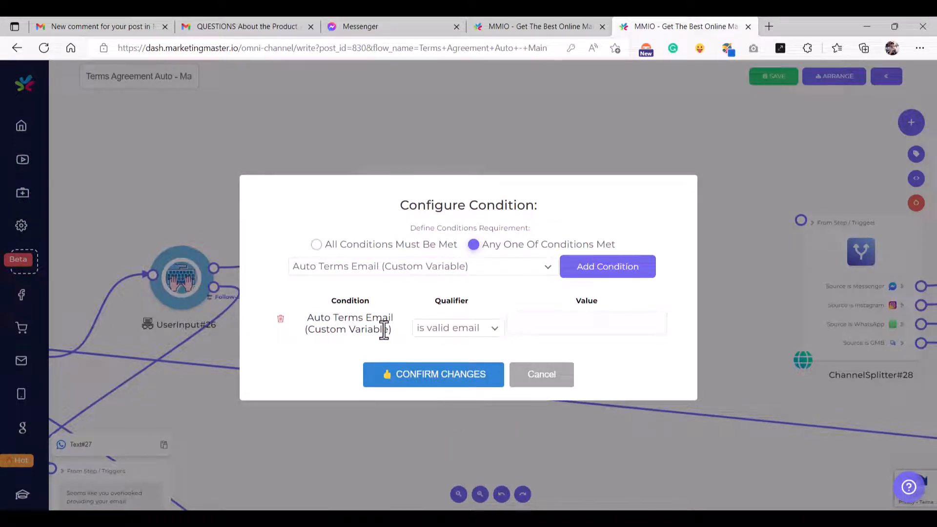
left_click(458, 386)
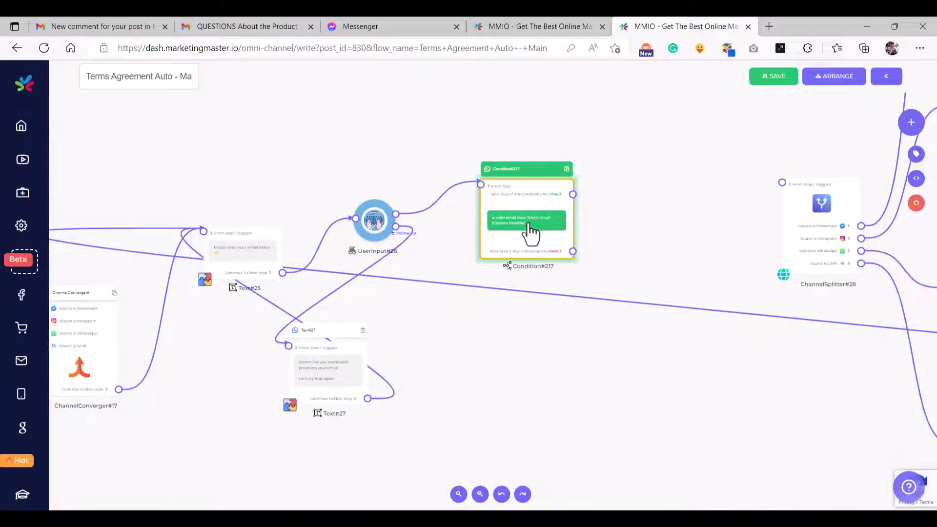
- Draw a link from Condition#217's False port and create a Text step on it
scroll(533, 224, "up", 5)
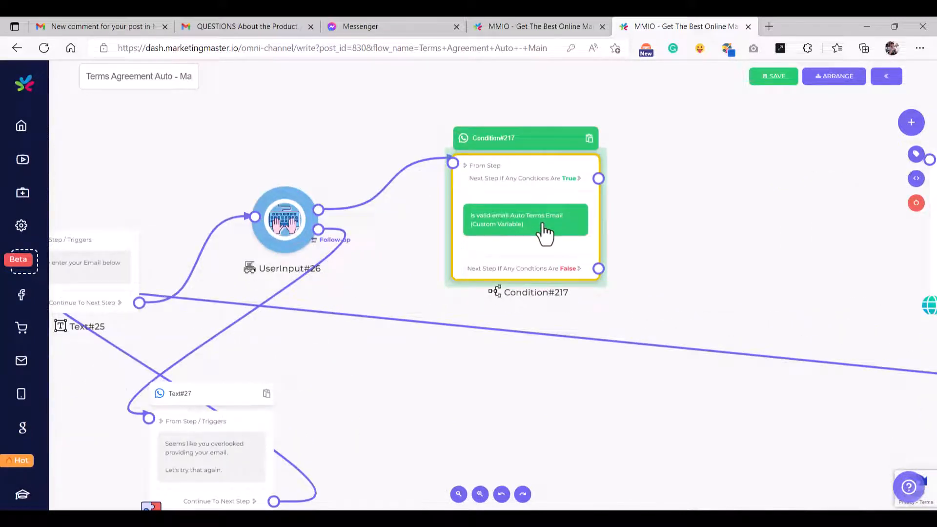
scroll(543, 227, "down", 6)
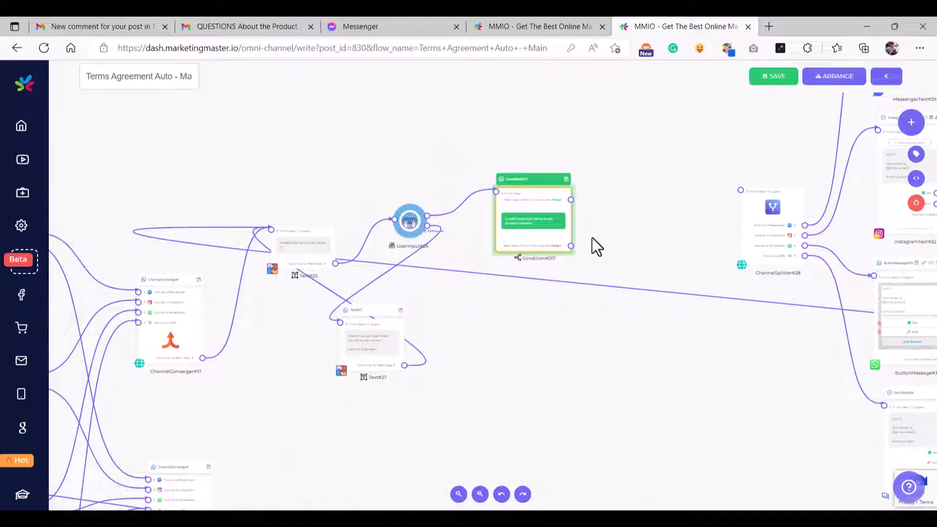
scroll(570, 256, "up", 5)
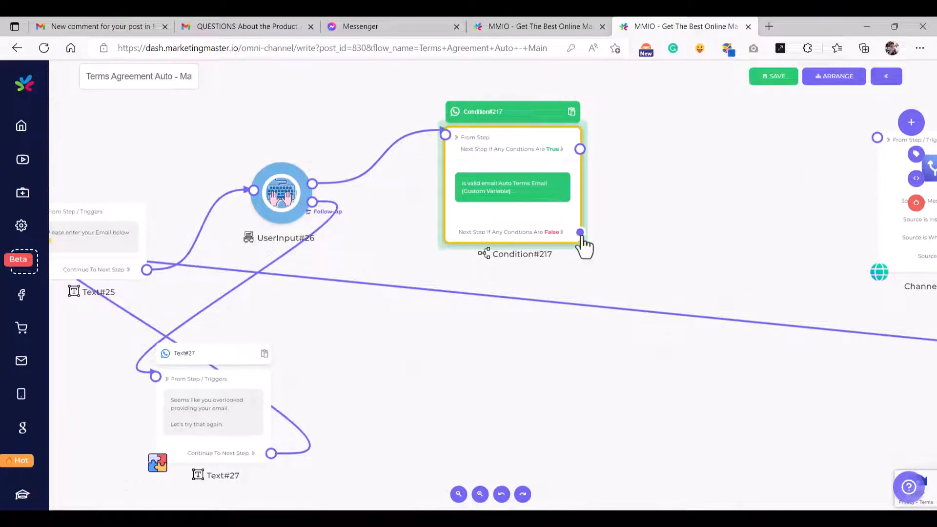
left_click_drag(579, 233, 465, 317)
left_click_drag(580, 232, 455, 317)
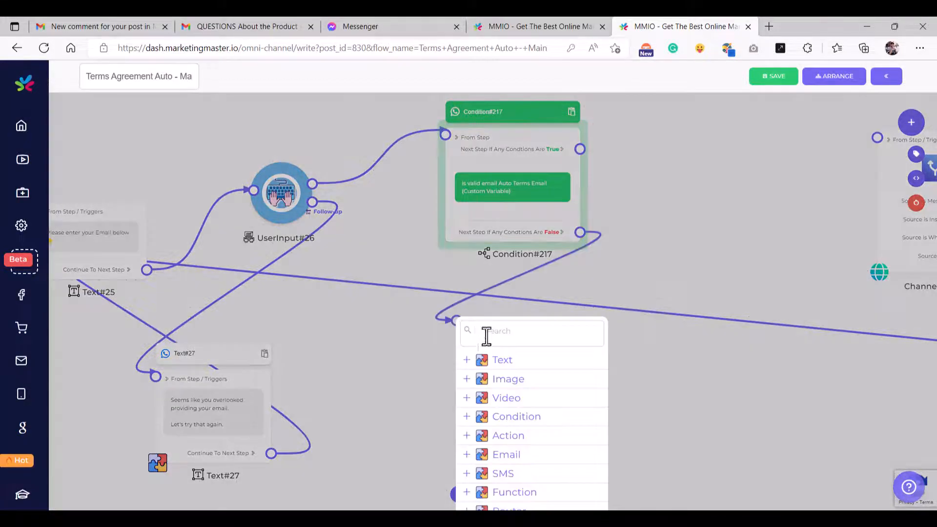
left_click(512, 362)
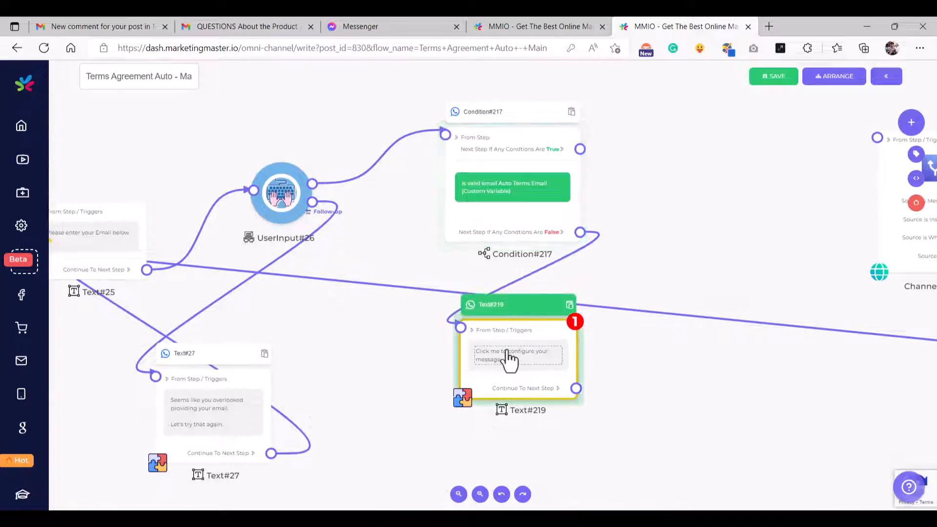
- Set Text#219's message to 'oppp! you did not enter a valid email Please try again...'
left_click(508, 359)
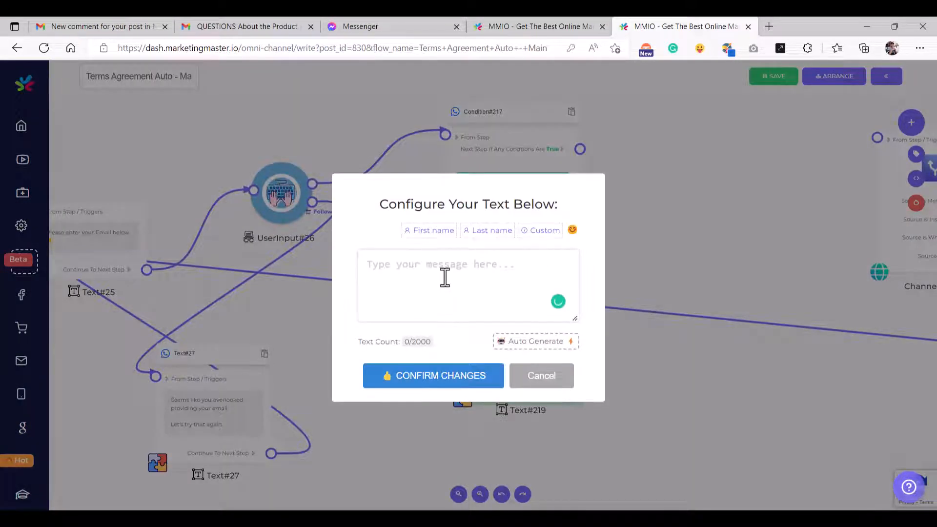
type("oppp! you did not ente")
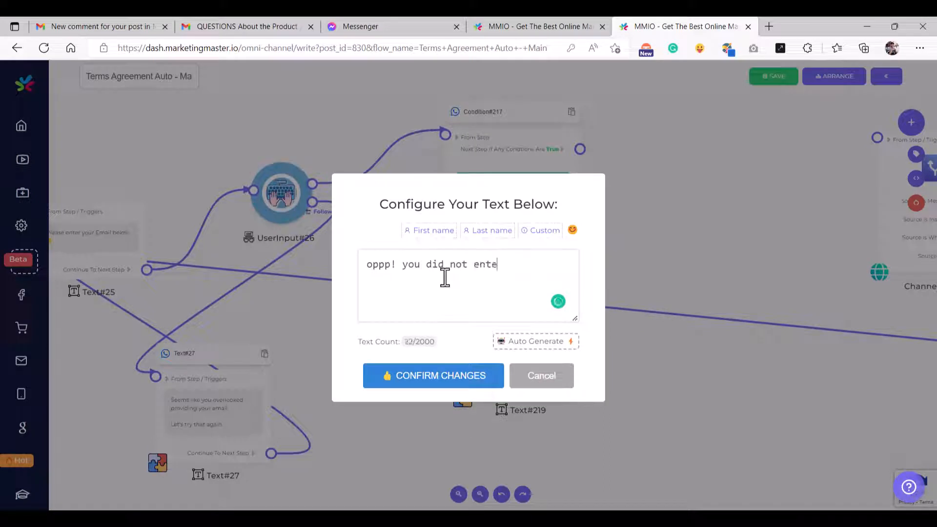
type("r a valid em")
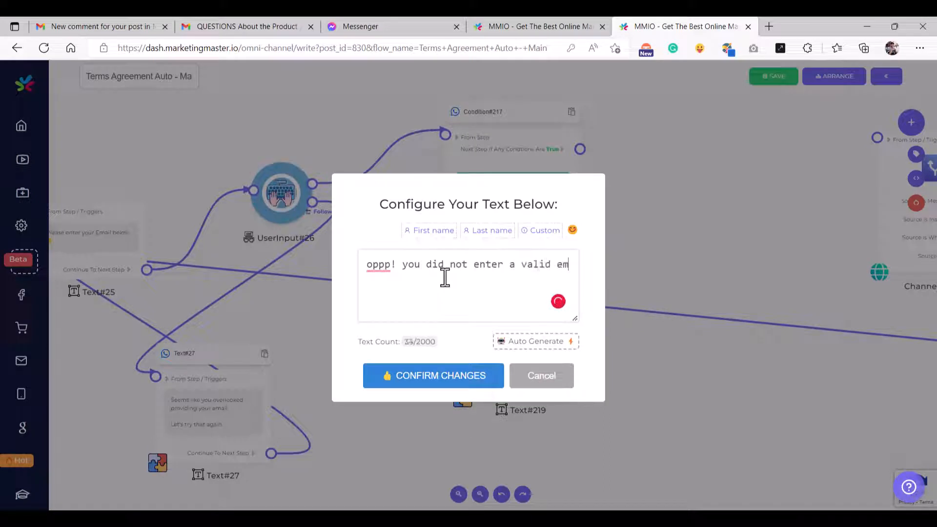
type("ail  Please ")
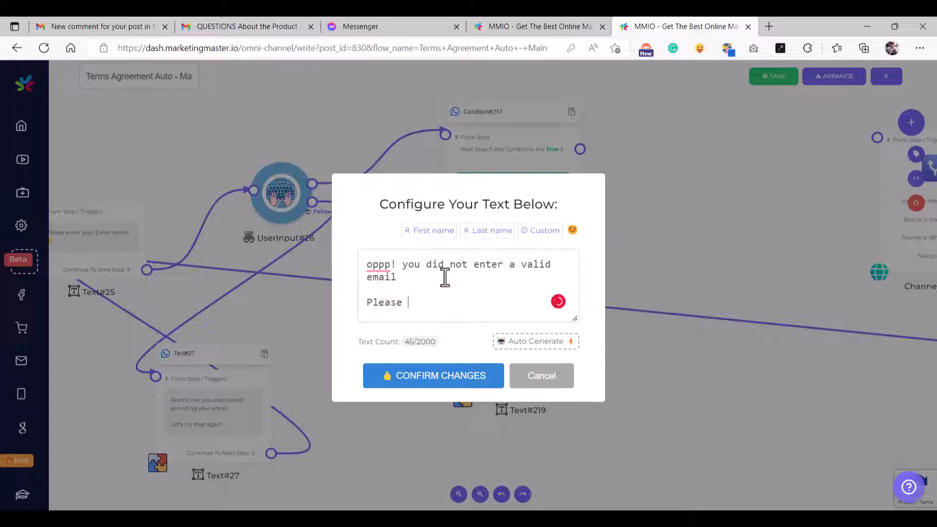
type("try again...")
left_click(390, 266)
type("s")
left_click(408, 376)
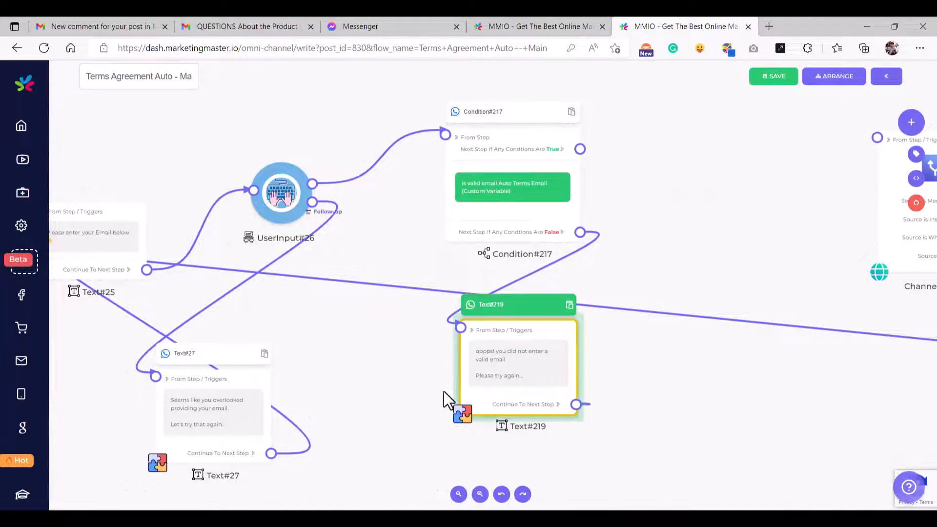
scroll(355, 383, "down", 5)
scroll(194, 306, "up", 6)
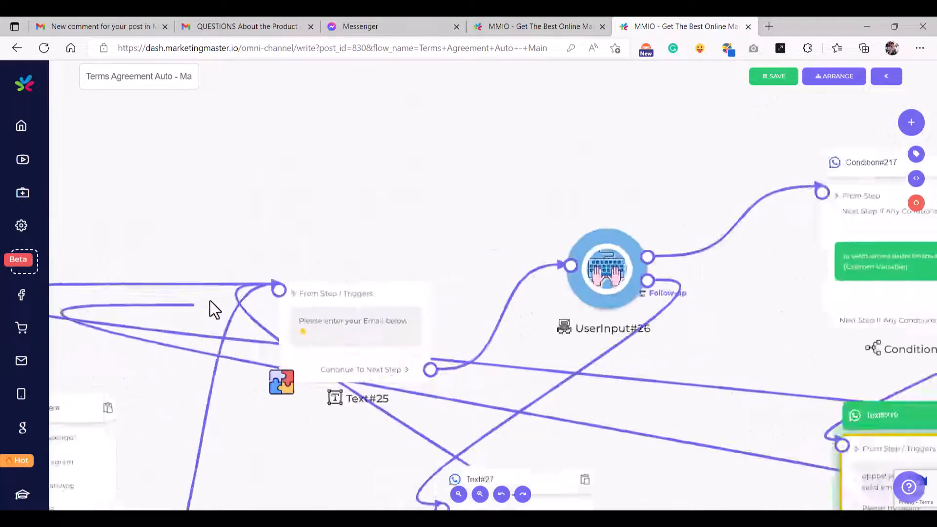
scroll(229, 302, "up", 2)
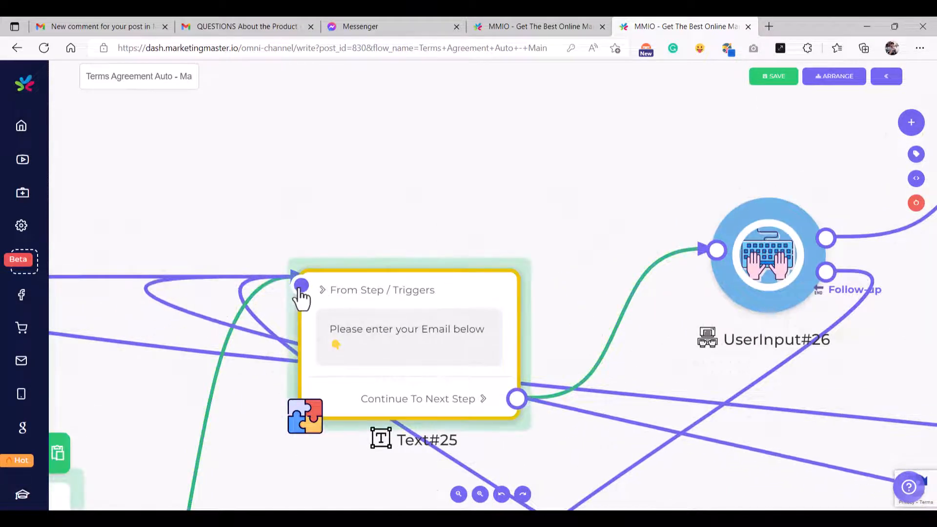
scroll(309, 295, "down", 4)
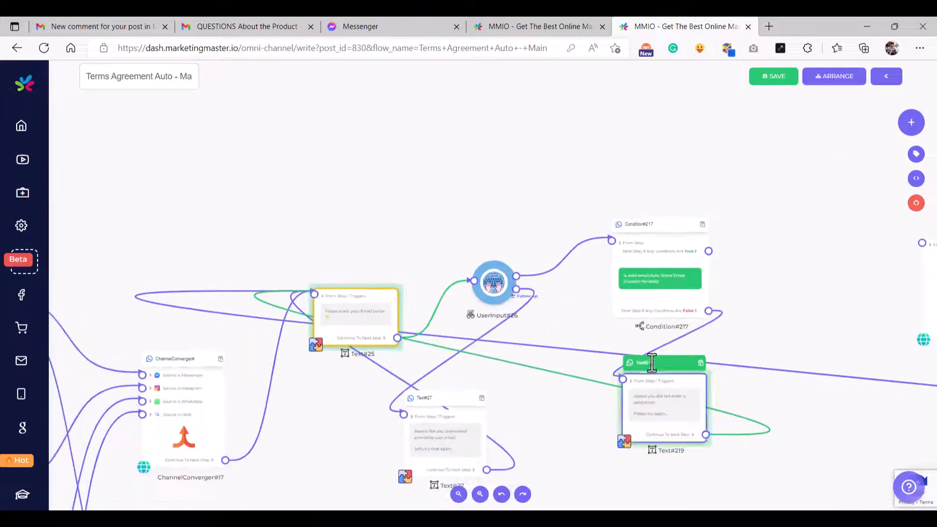
scroll(657, 296, "right", 4)
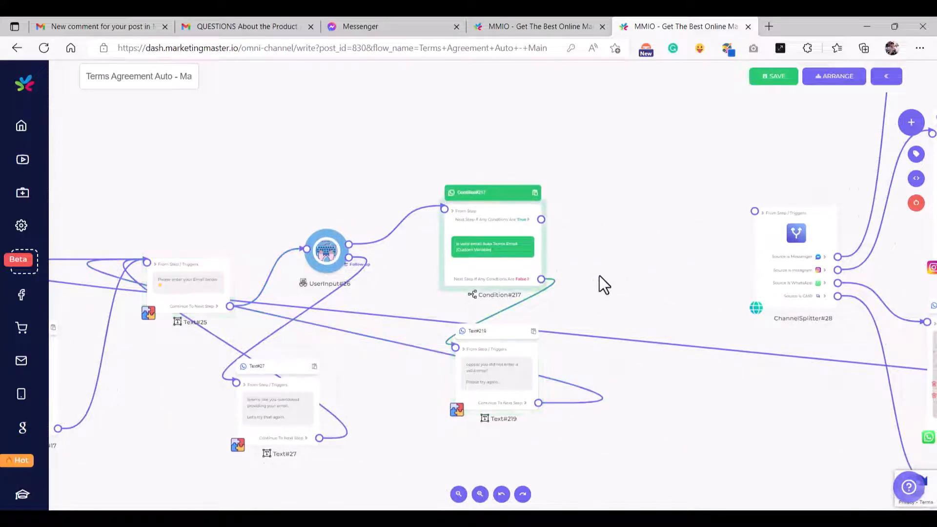
scroll(600, 276, "down", 8)
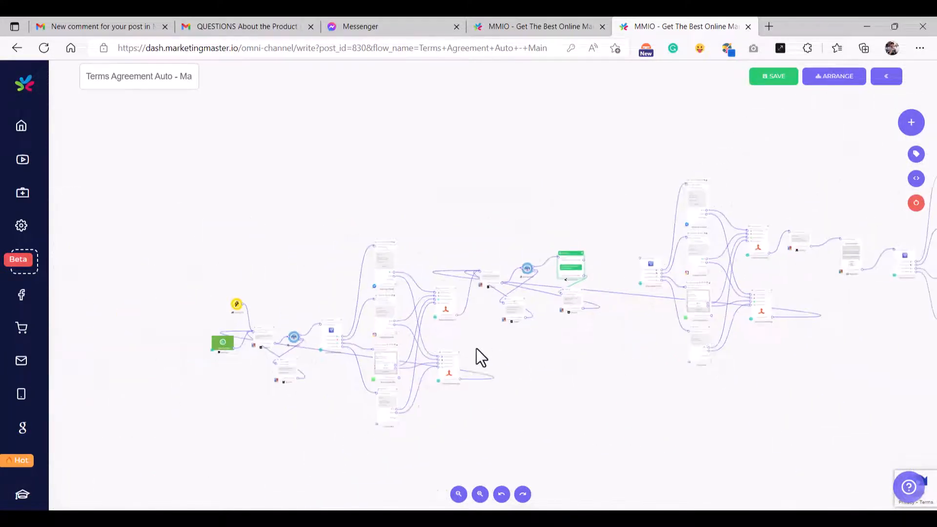
scroll(443, 353, "down", 5)
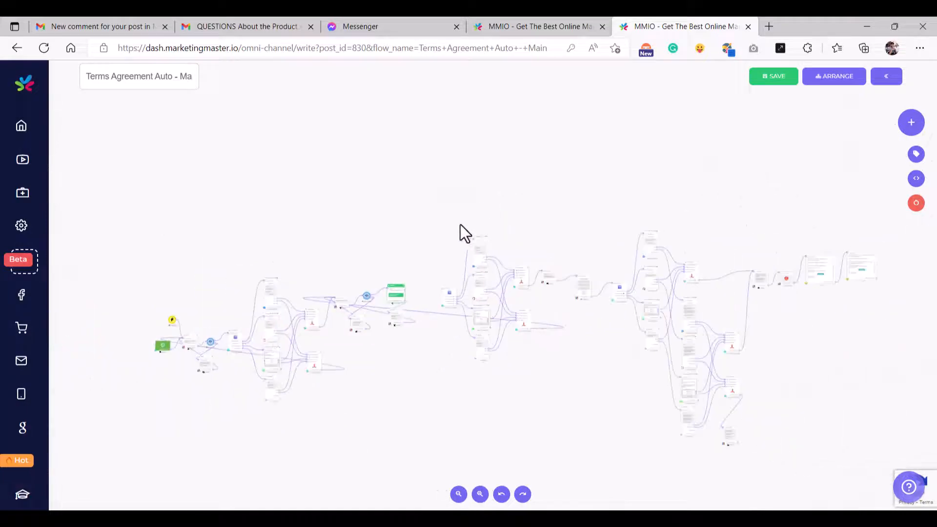
left_click_drag(435, 203, 903, 485)
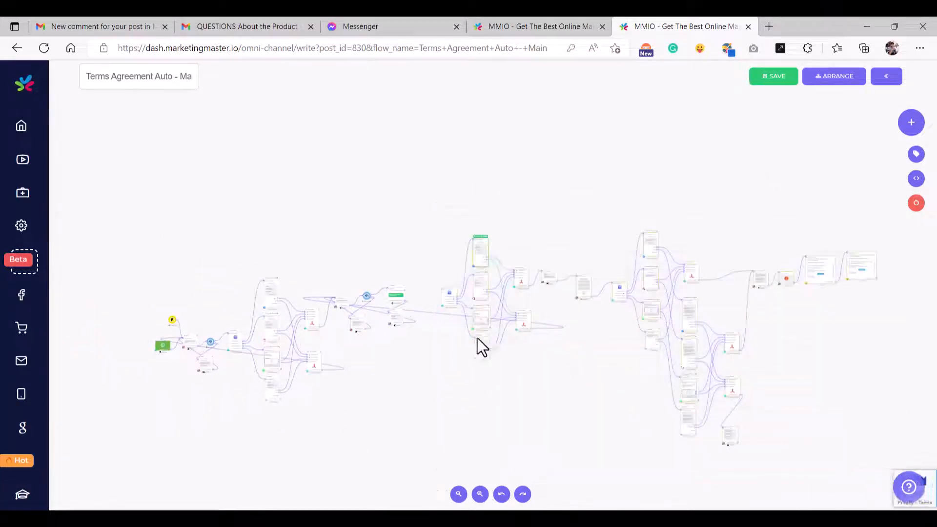
- Move ChannelSplitter#28 and later nodes left and link Condition#217's True branch into it
scroll(419, 297, "up", 8)
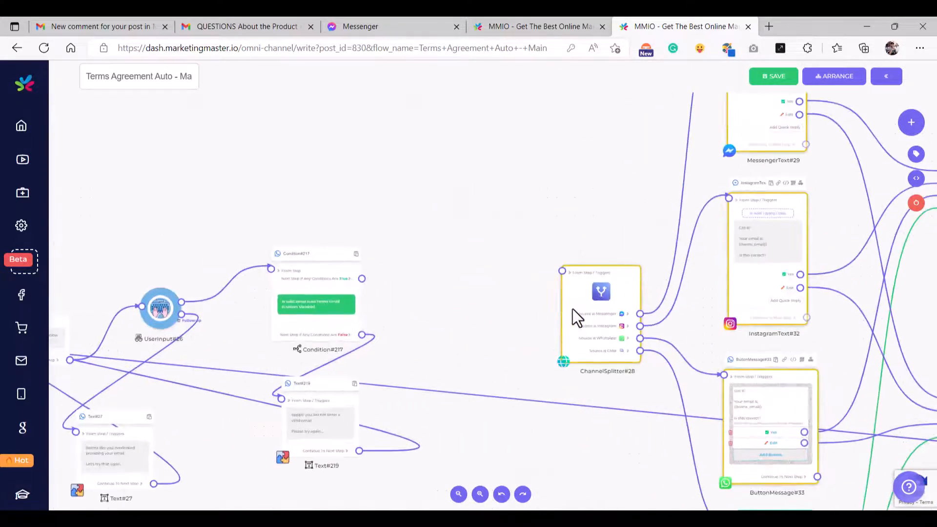
left_click_drag(584, 303, 579, 301)
left_click_drag(472, 271, 468, 280)
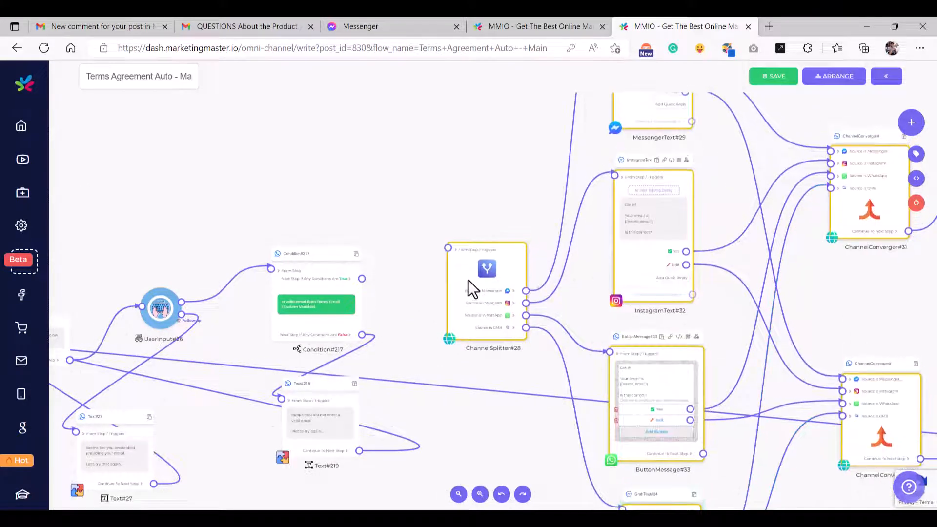
left_click(388, 271)
scroll(382, 280, "up", 4)
left_click_drag(338, 263, 342, 264)
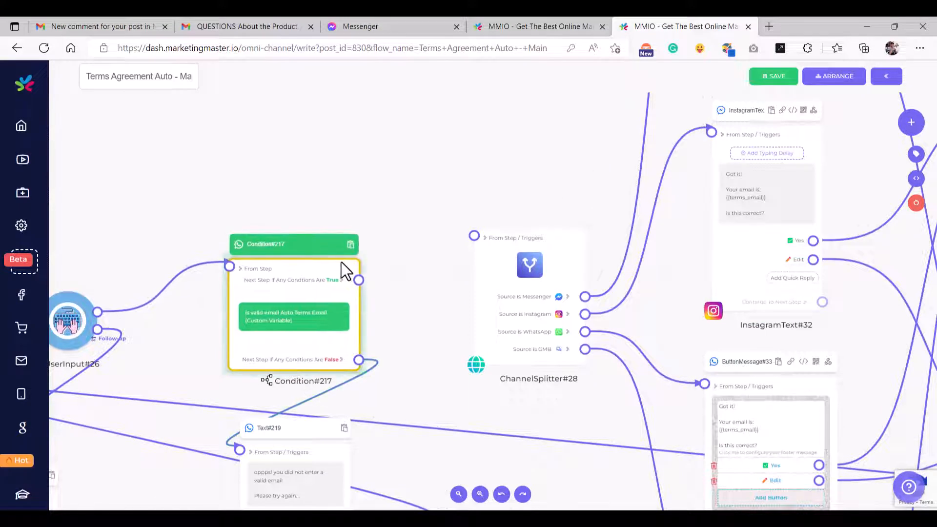
left_click_drag(441, 256, 473, 236)
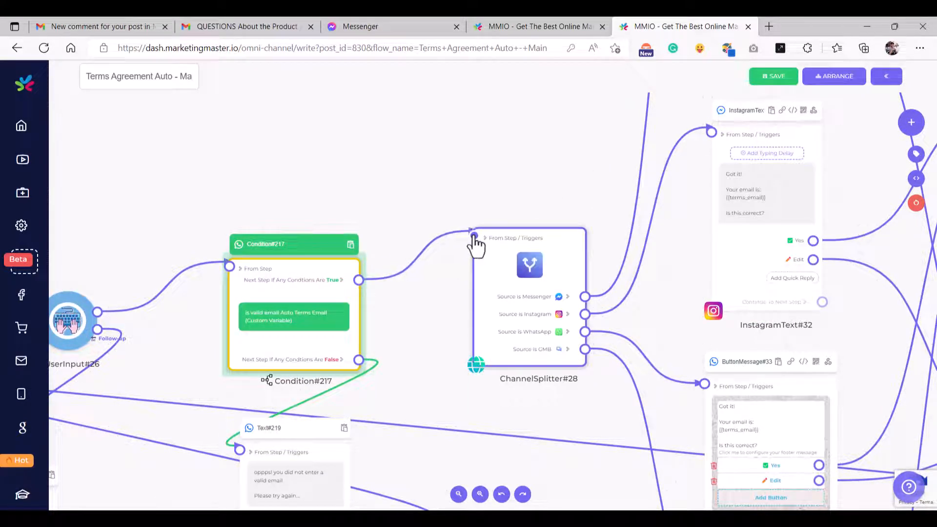
- Save the Terms Agreement flow and switch to the Messenger chat for testing
left_click(476, 242)
scroll(329, 281, "up", 5)
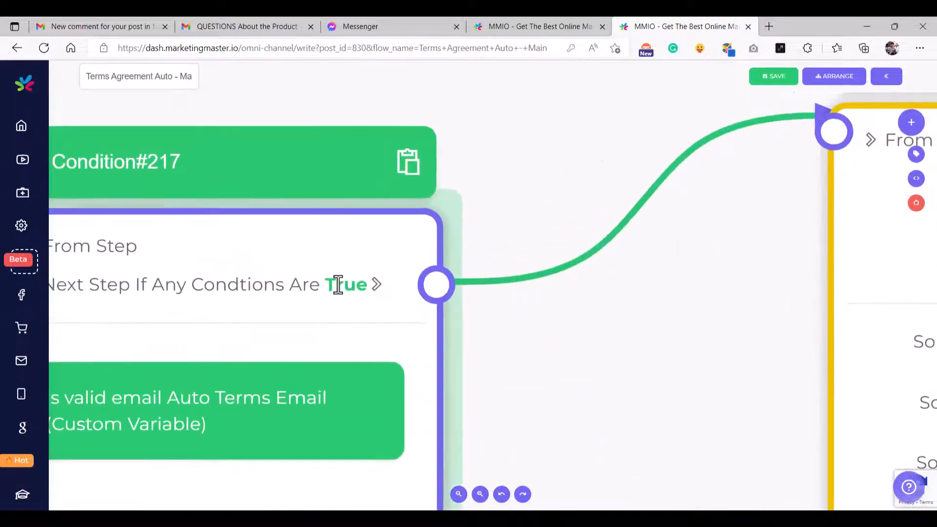
scroll(337, 283, "down", 7)
scroll(341, 286, "down", 10)
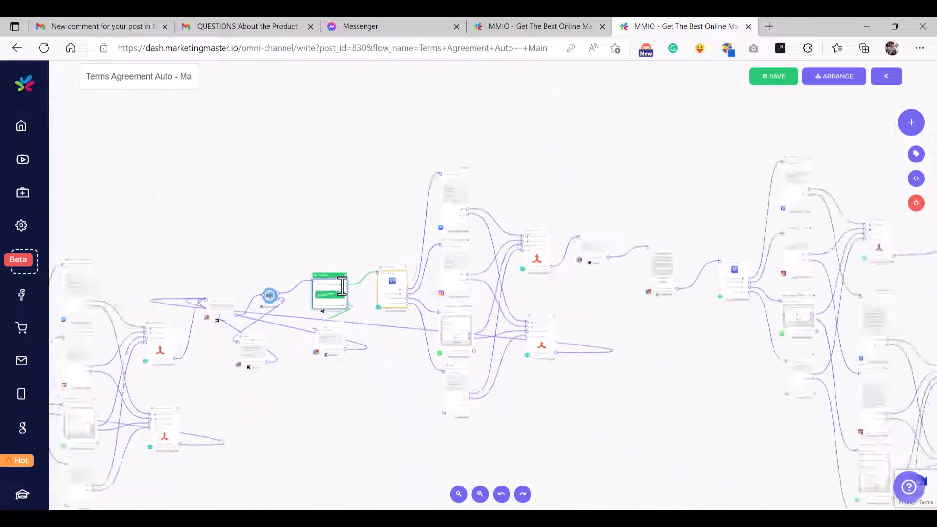
left_click_drag(311, 245, 389, 247)
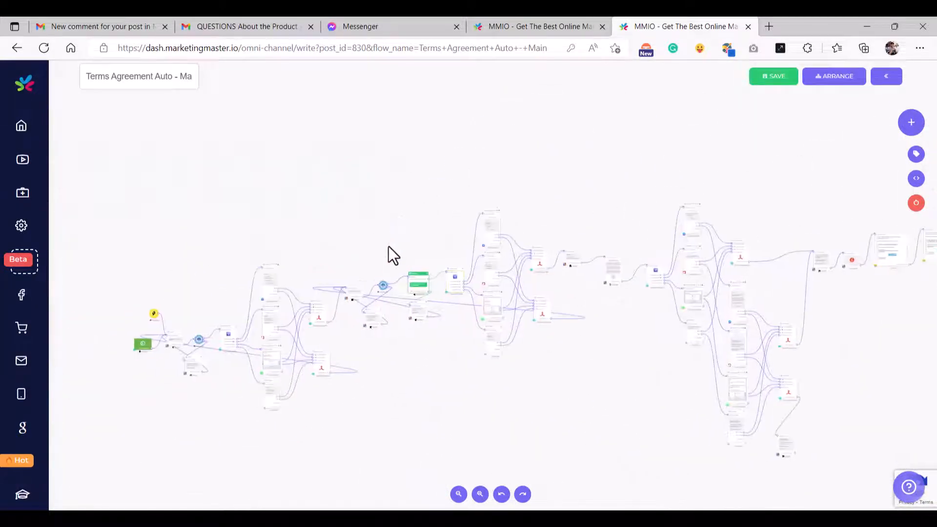
left_click(764, 78)
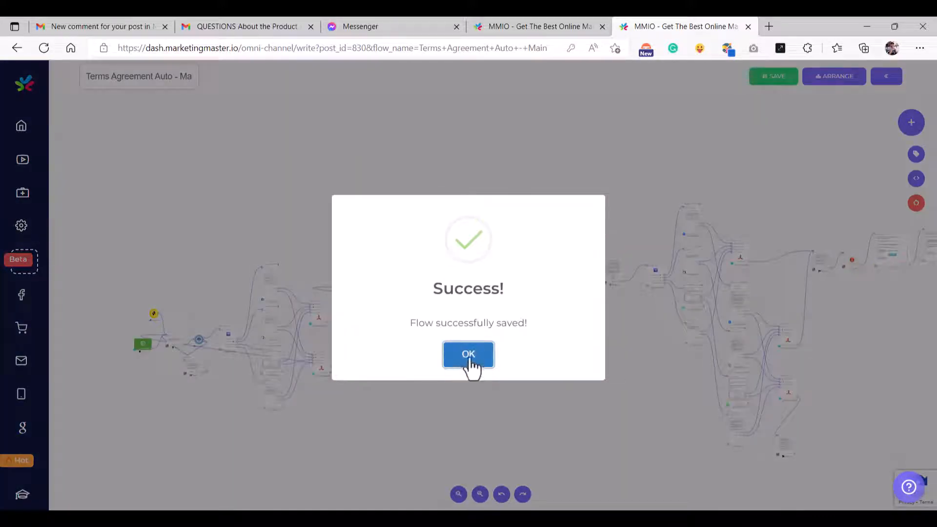
left_click(469, 355)
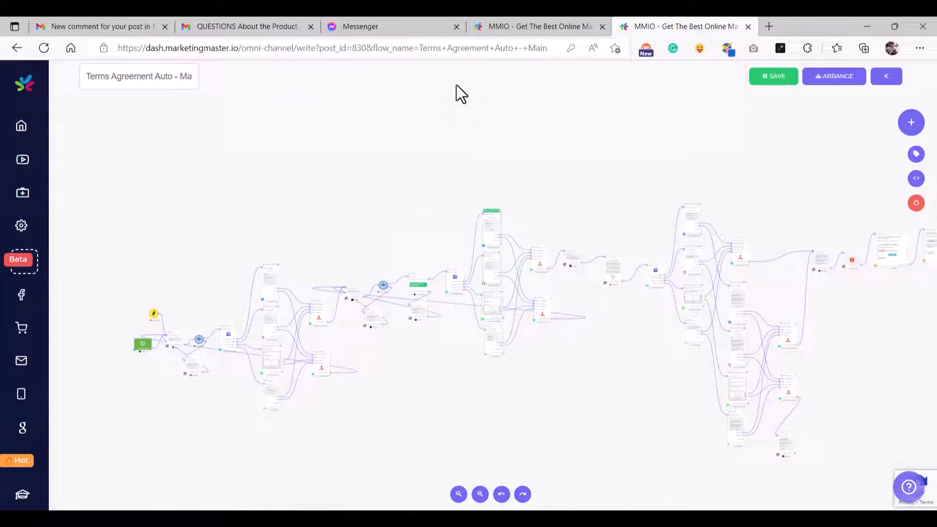
left_click(408, 27)
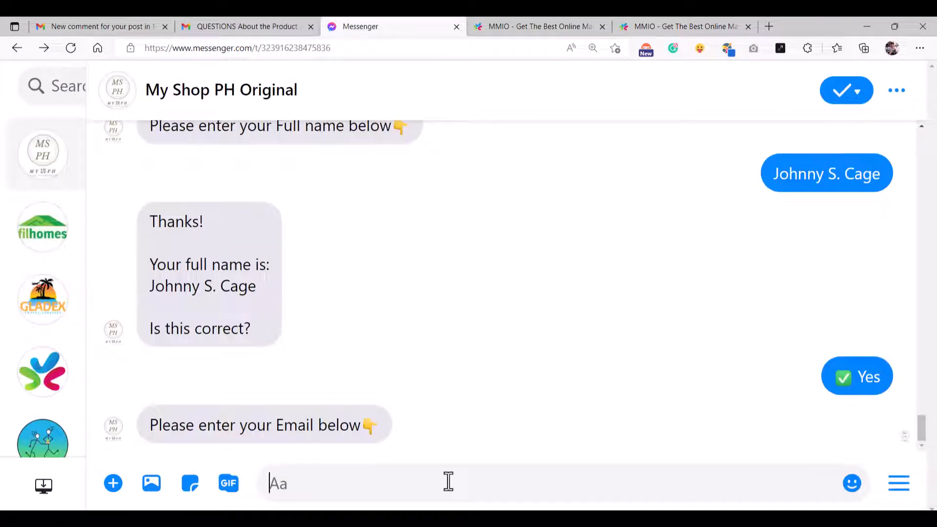
- Send two invalid email entries, then a valid support email address, to the bot
type("asdasd kkmk")
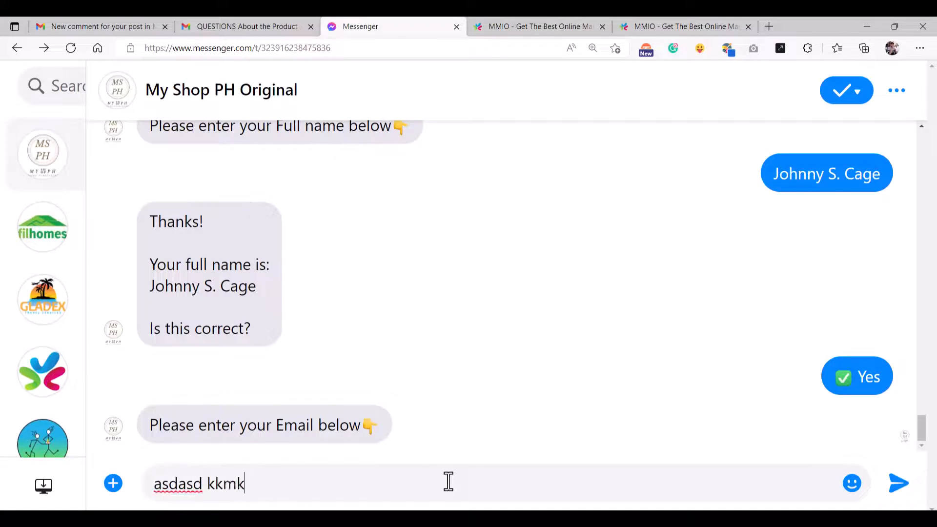
type("masdasd")
key("Return")
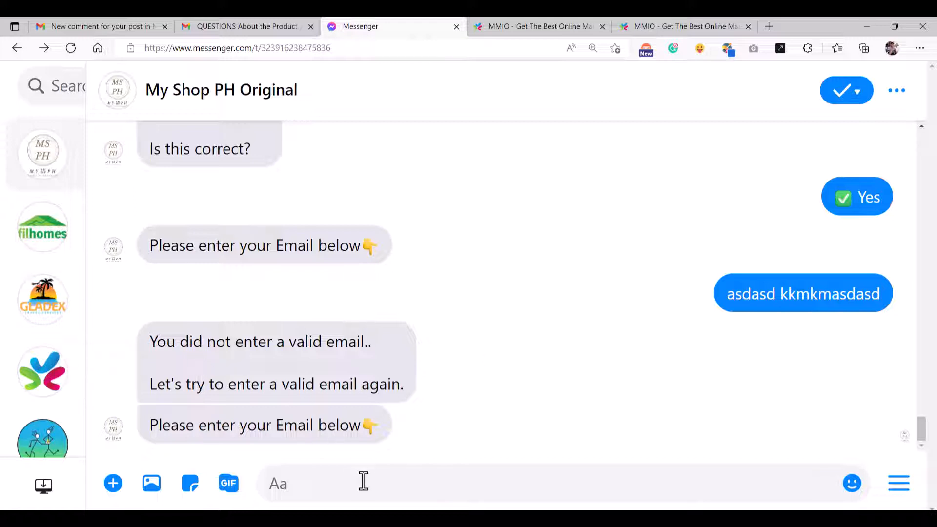
type("asd09as0d 23123123")
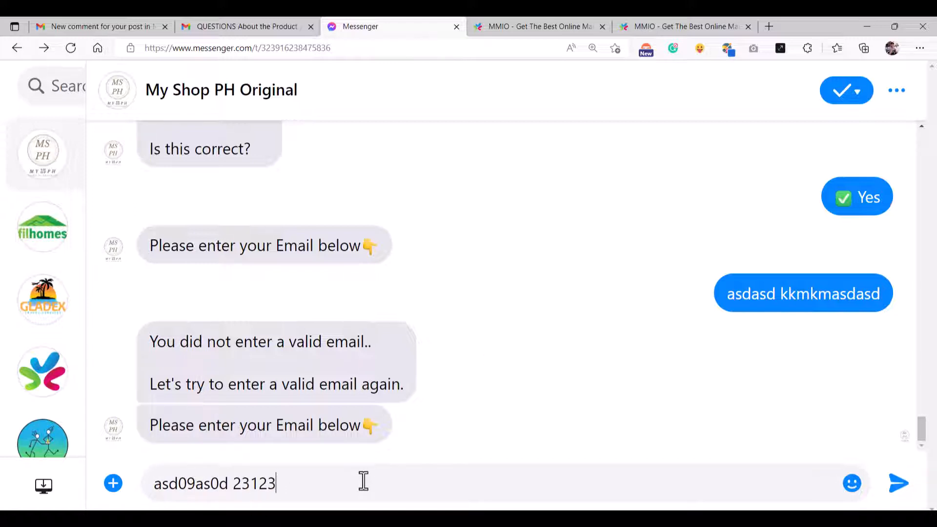
key("Return")
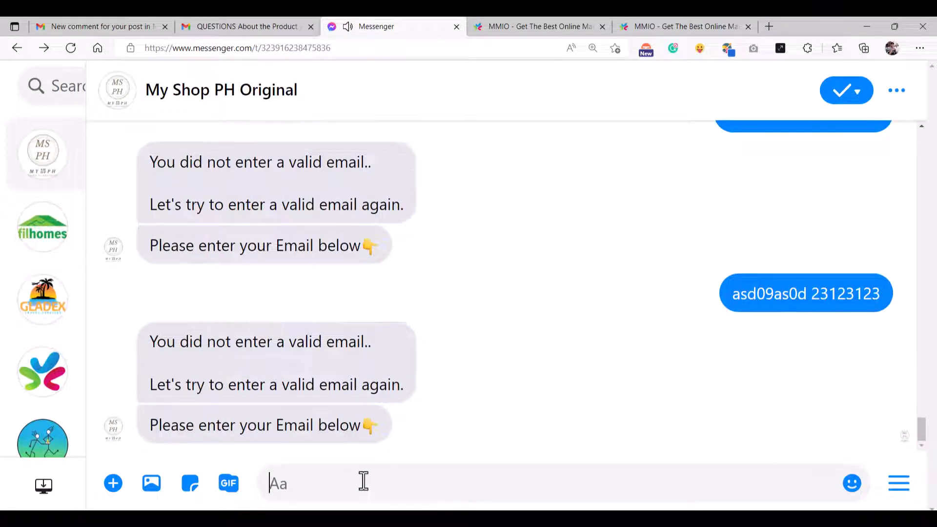
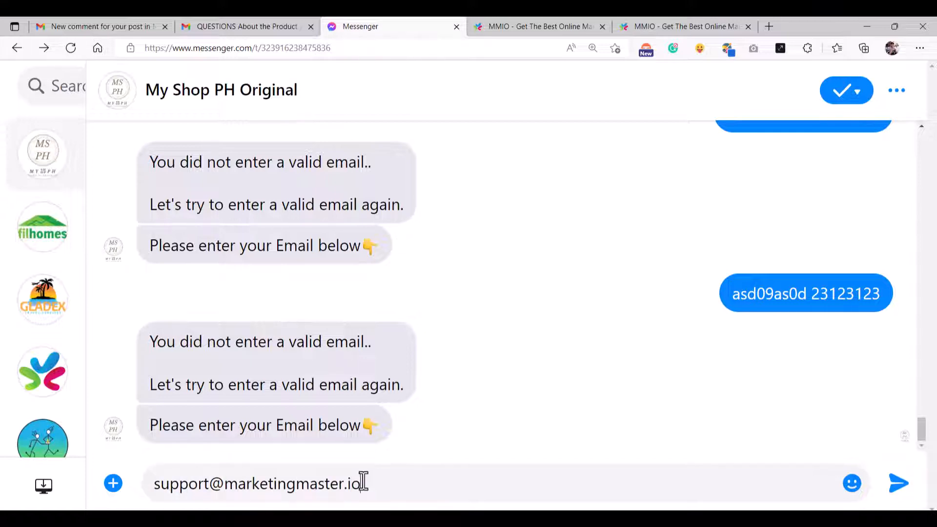
key("Return")
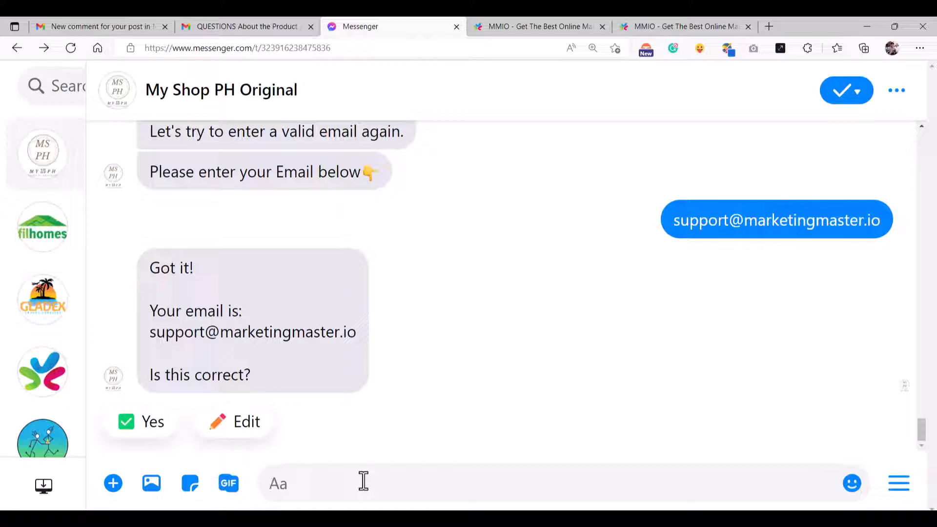
- Confirm the email with Yes, view the Terms image, and agree to the terms
left_click(120, 431)
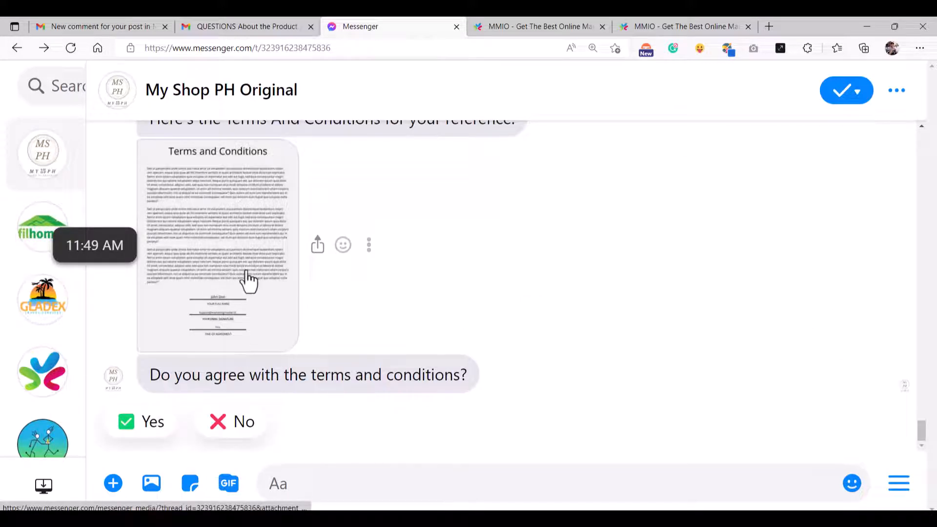
left_click(248, 278)
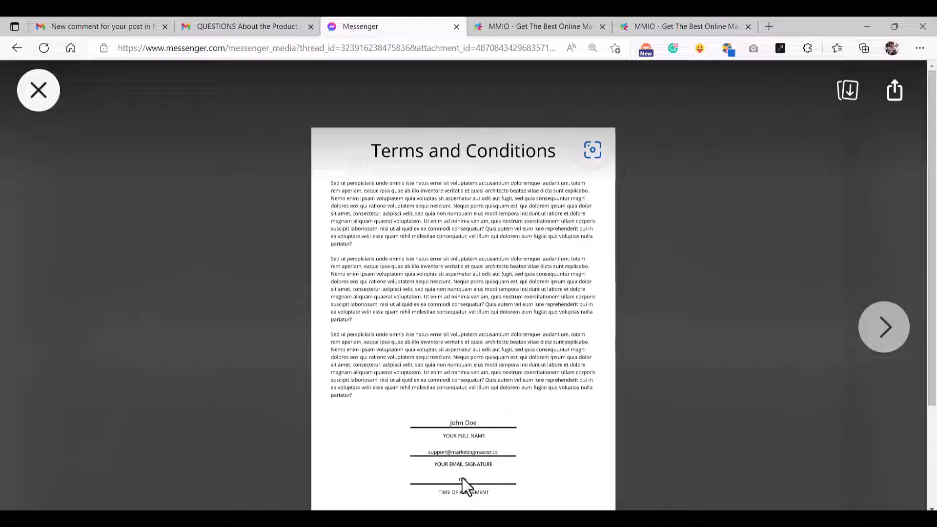
left_click(29, 107)
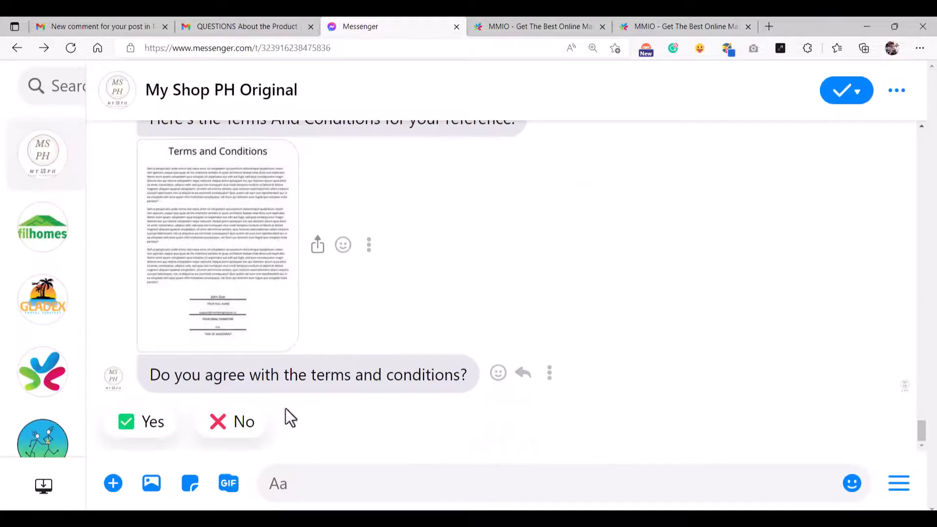
left_click(138, 430)
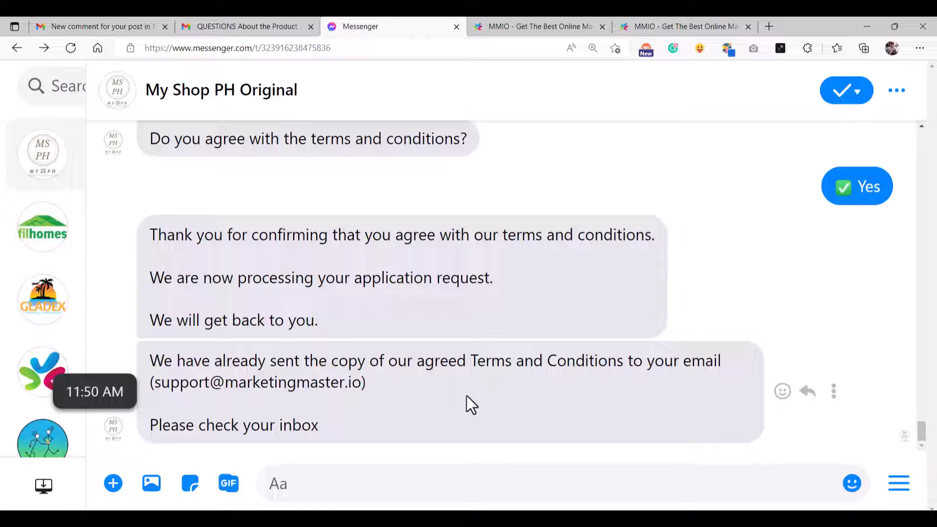
- Highlight the bot's reply about the emailed copy and the recipient address
left_click_drag(151, 361, 733, 372)
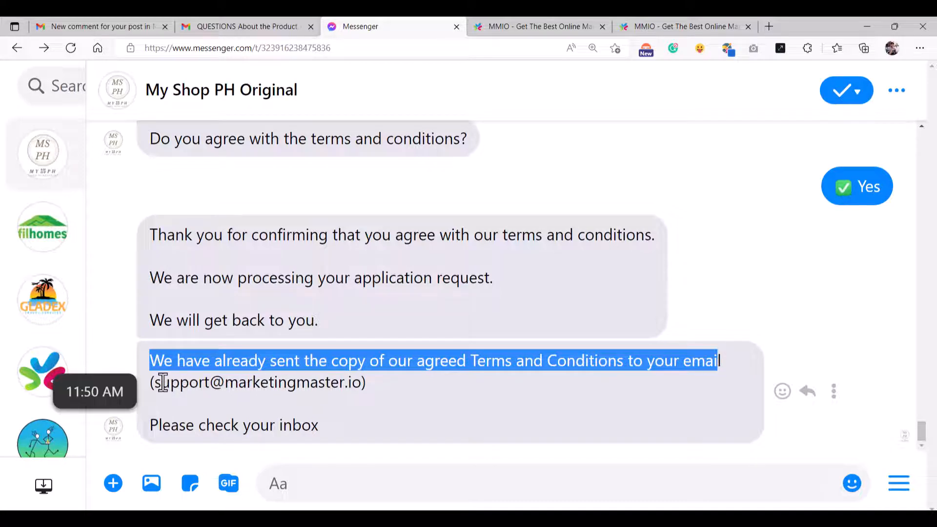
left_click_drag(154, 382, 361, 383)
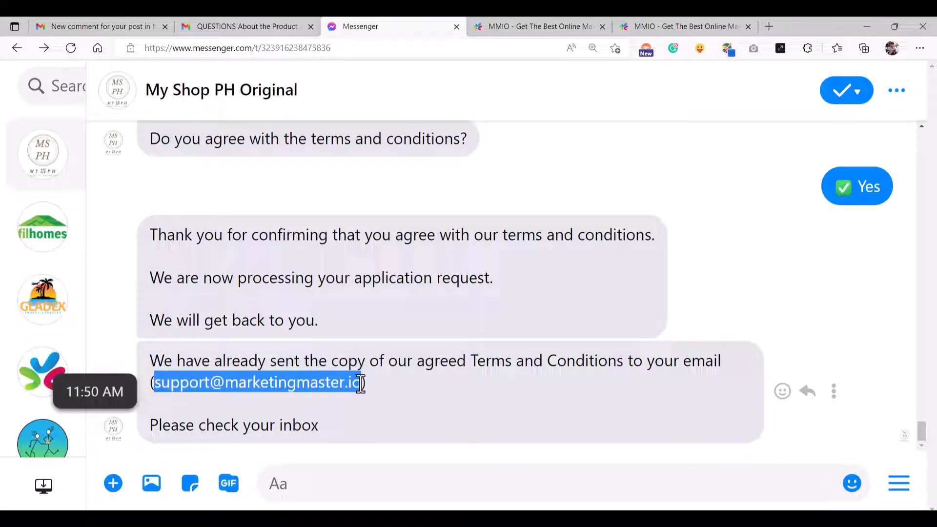
left_click(352, 423)
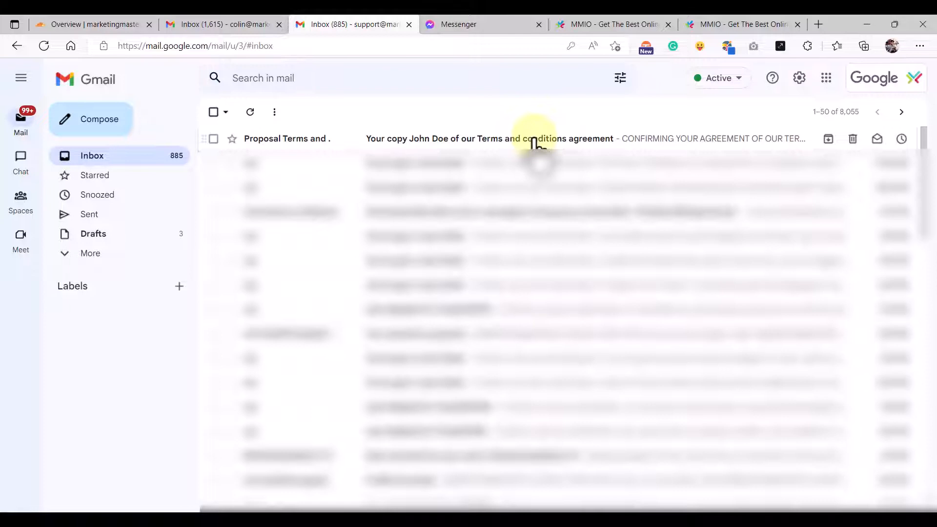
- Open the Terms and conditions agreement email and its Download PDF copy
left_click(537, 140)
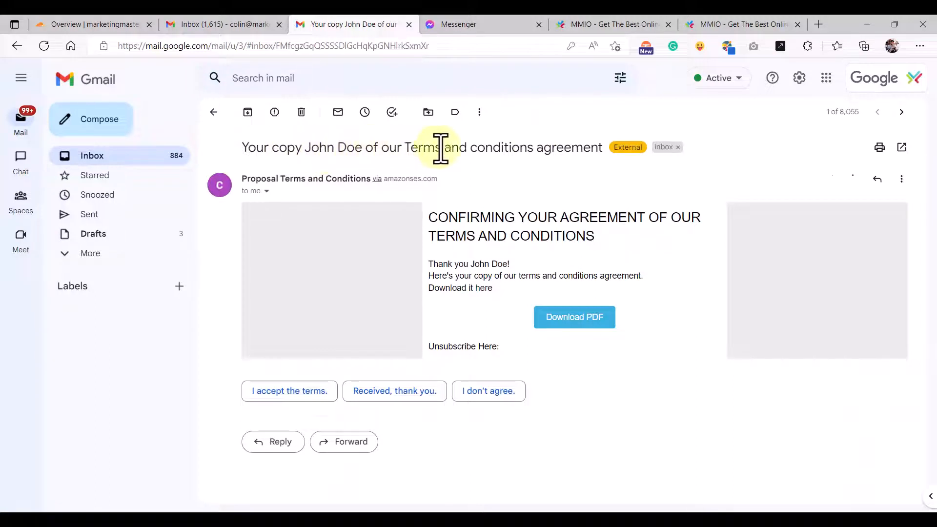
left_click(573, 318)
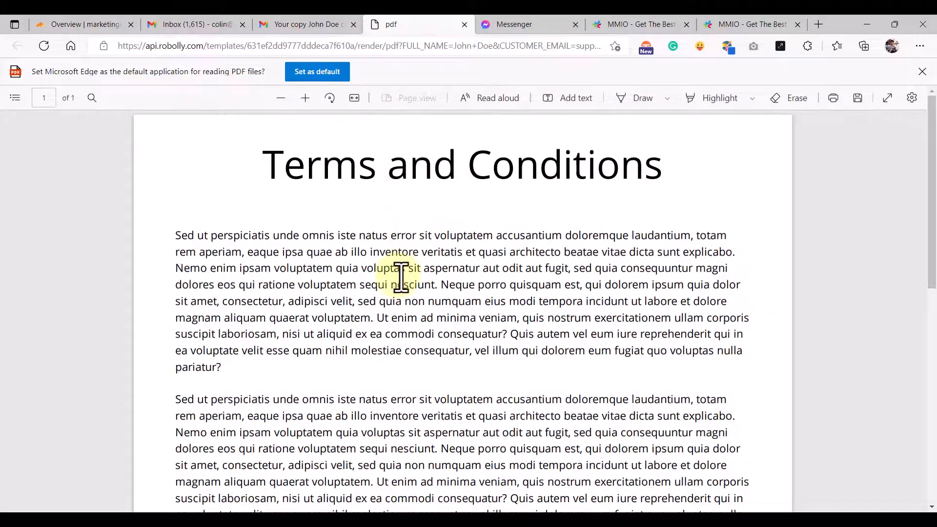
- Scroll to the PDF's signature block and highlight the customer's name
scroll(397, 272, "down", 6)
scroll(397, 283, "up", 6)
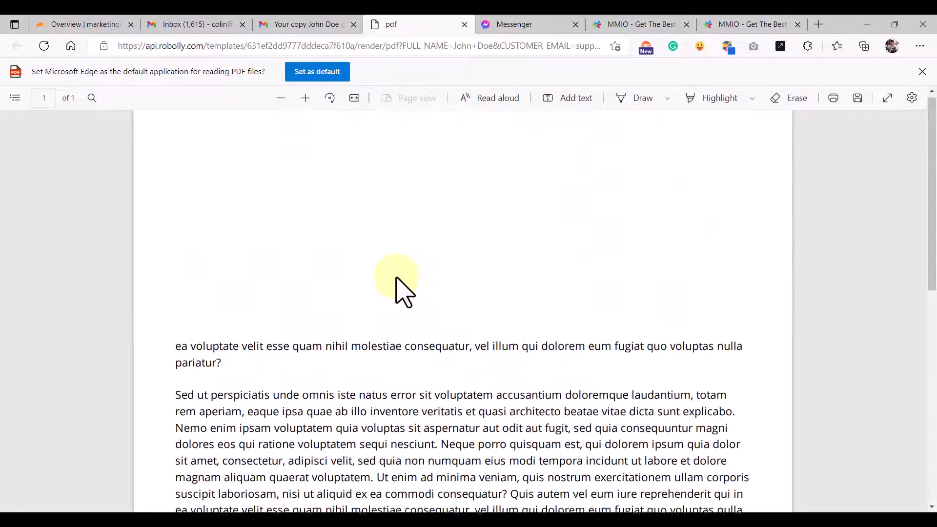
scroll(388, 271, "down", 6)
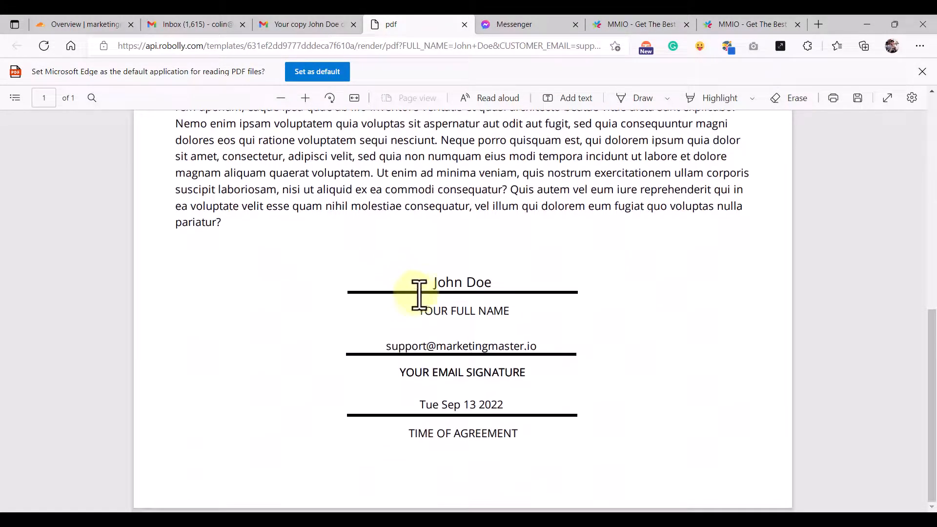
left_click_drag(434, 282, 501, 281)
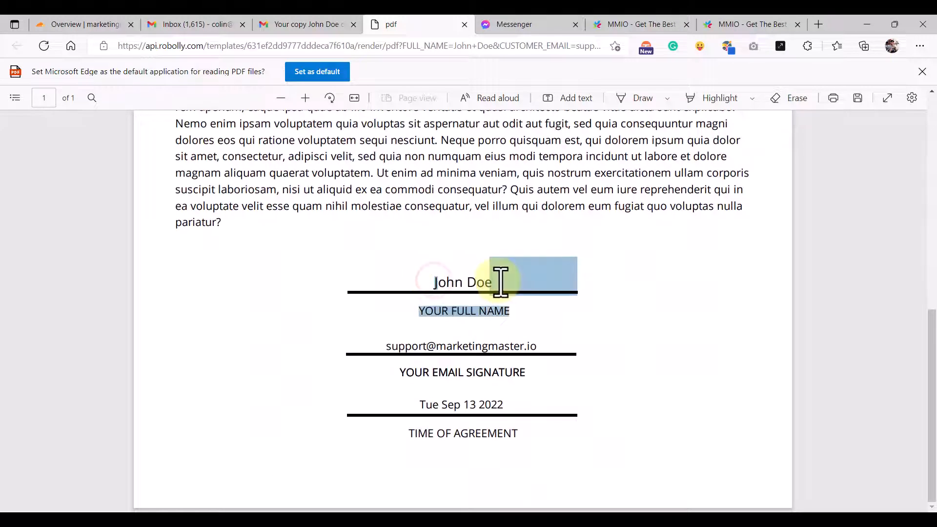
double_click(467, 282)
double_click(452, 281)
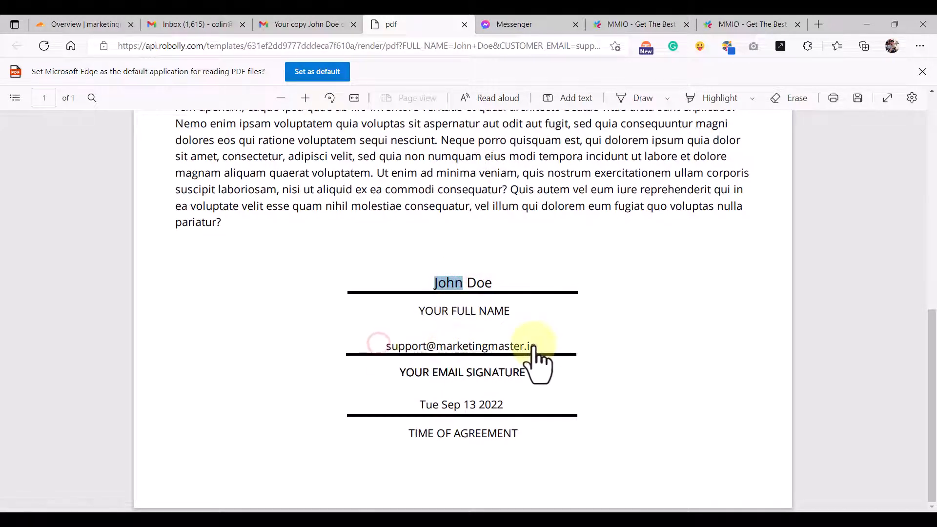
- Highlight the Tue Sep 13 2022 agreement date to verify it
left_click_drag(419, 404, 521, 407)
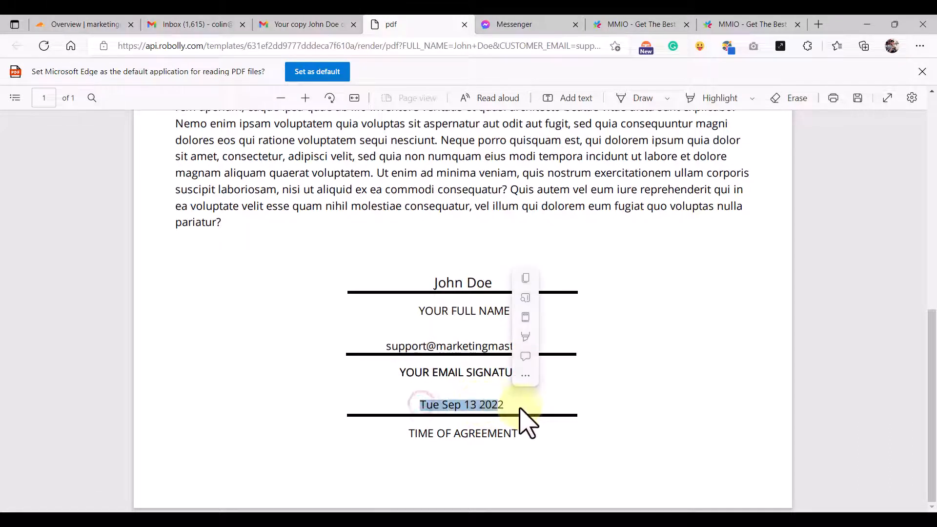
left_click(522, 408)
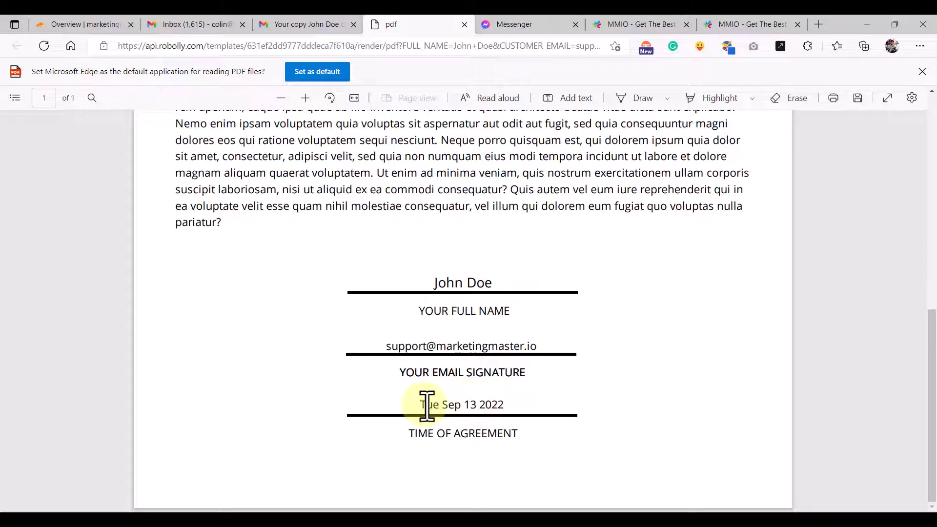
left_click_drag(420, 405, 507, 406)
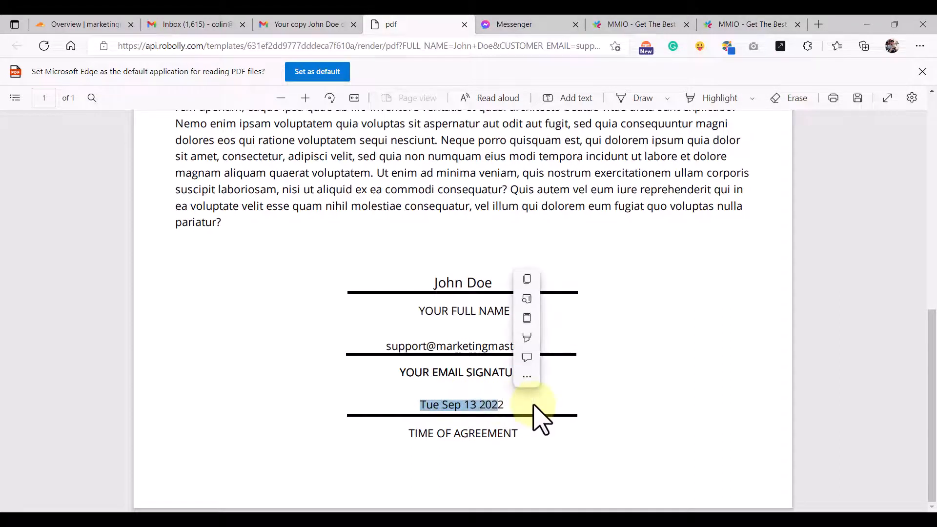
left_click(611, 415)
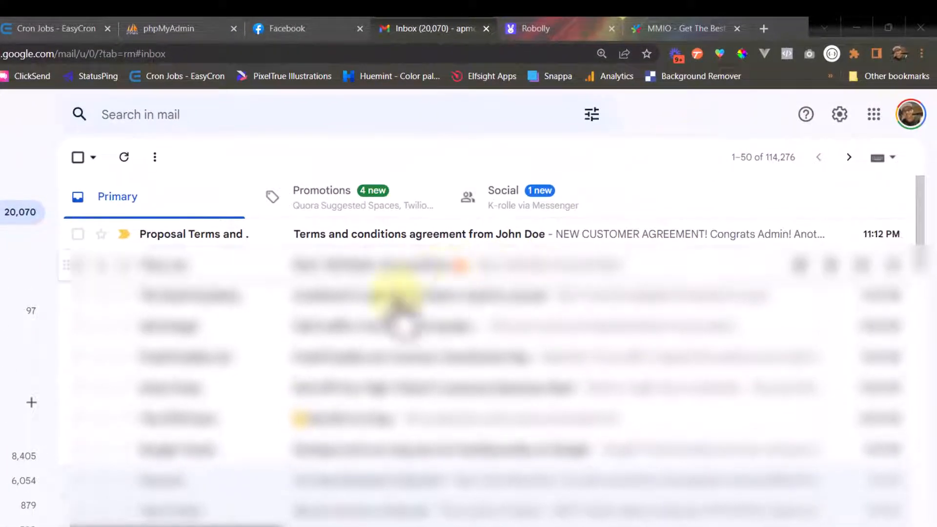
- Open the 'NEW CUSTOMER AGREEMENT!' email and view its Terms and Conditions PDF in a new tab
left_click(414, 236)
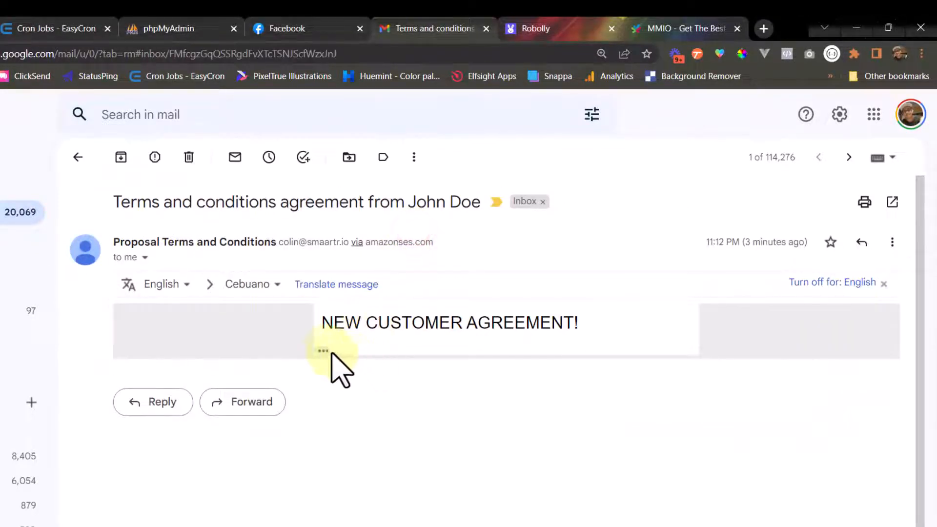
scroll(359, 371, "down", 1)
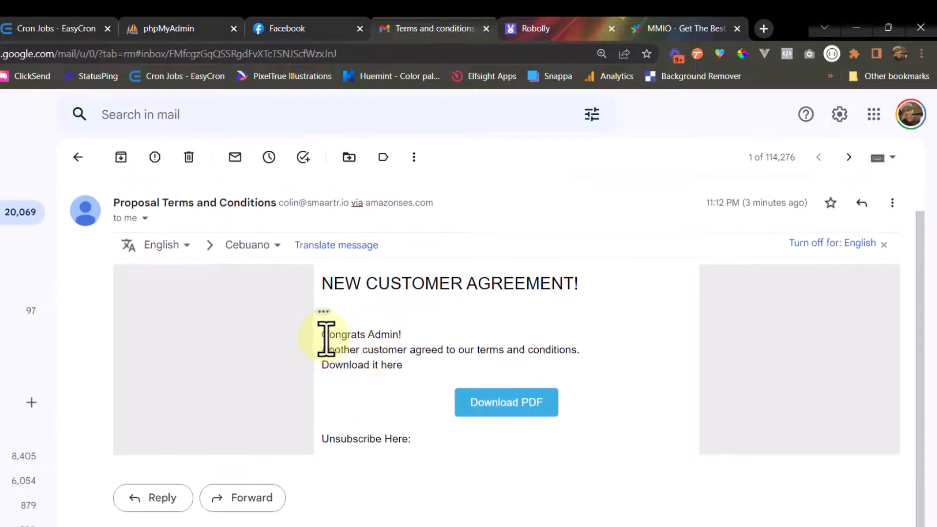
left_click_drag(322, 337, 407, 340)
left_click(410, 343)
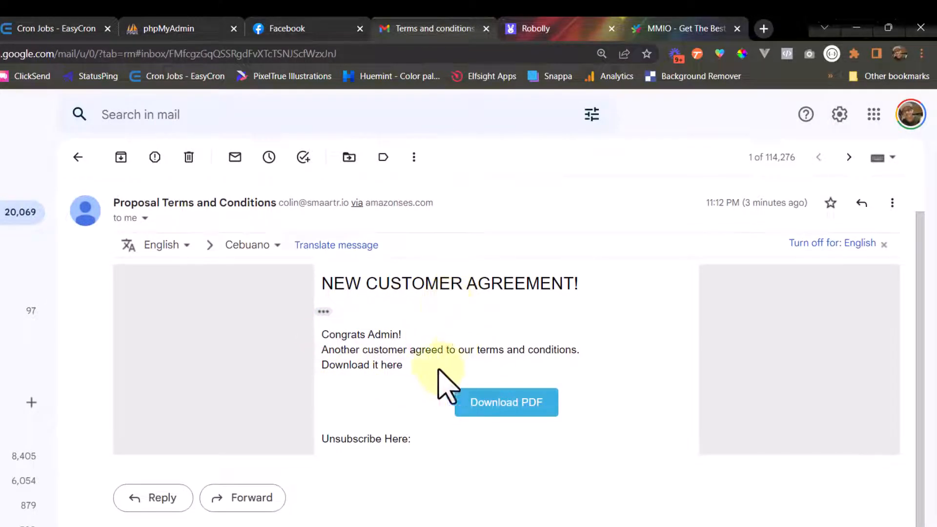
left_click(507, 413)
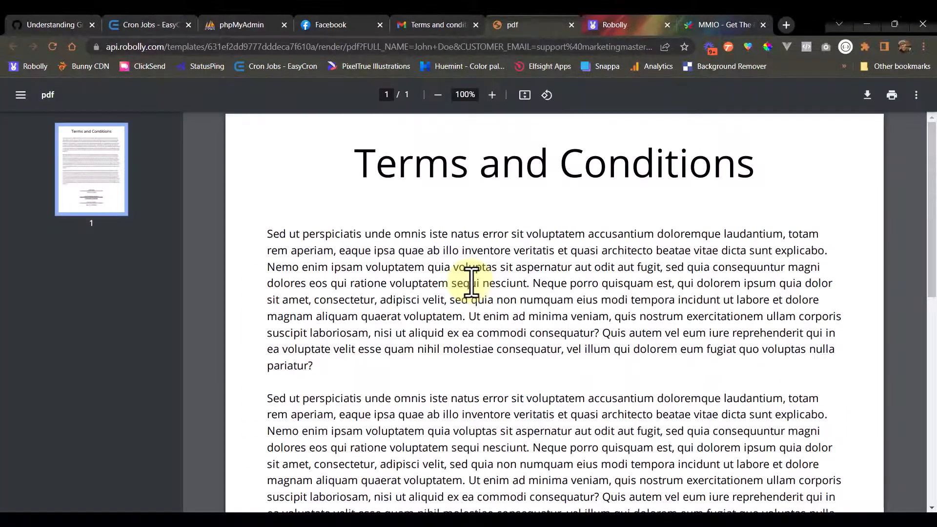
- Scroll the PDF to the signature block showing the customer's name, email and Tue Sep 13 2022
scroll(449, 259, "down", 3)
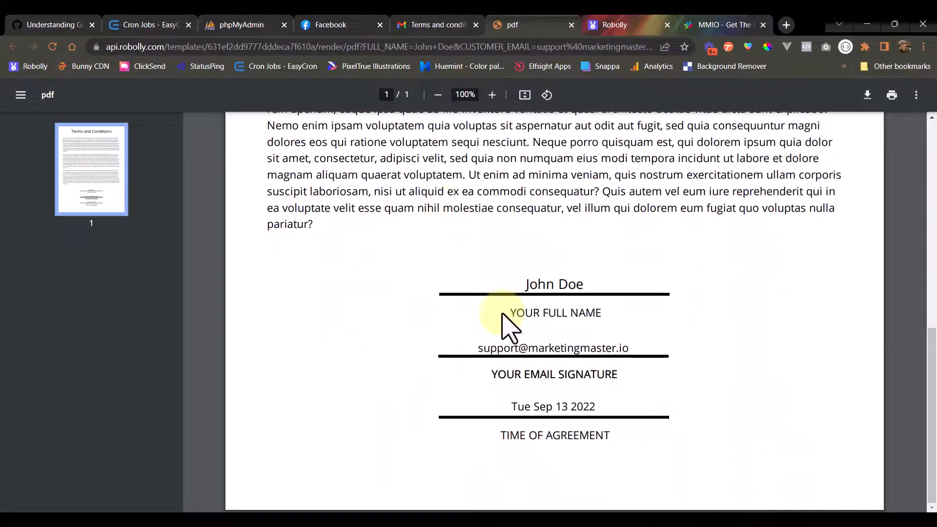
scroll(508, 328, "up", 3)
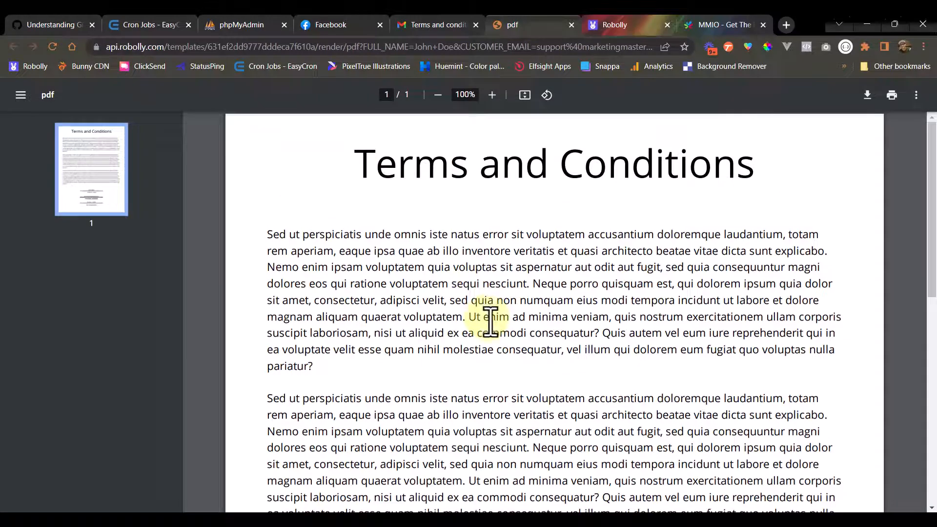
scroll(459, 340, "down", 5)
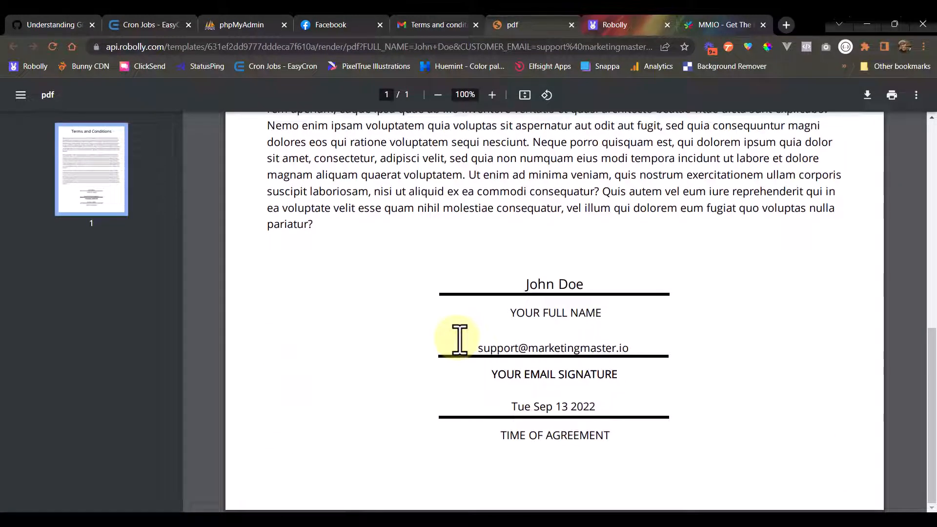